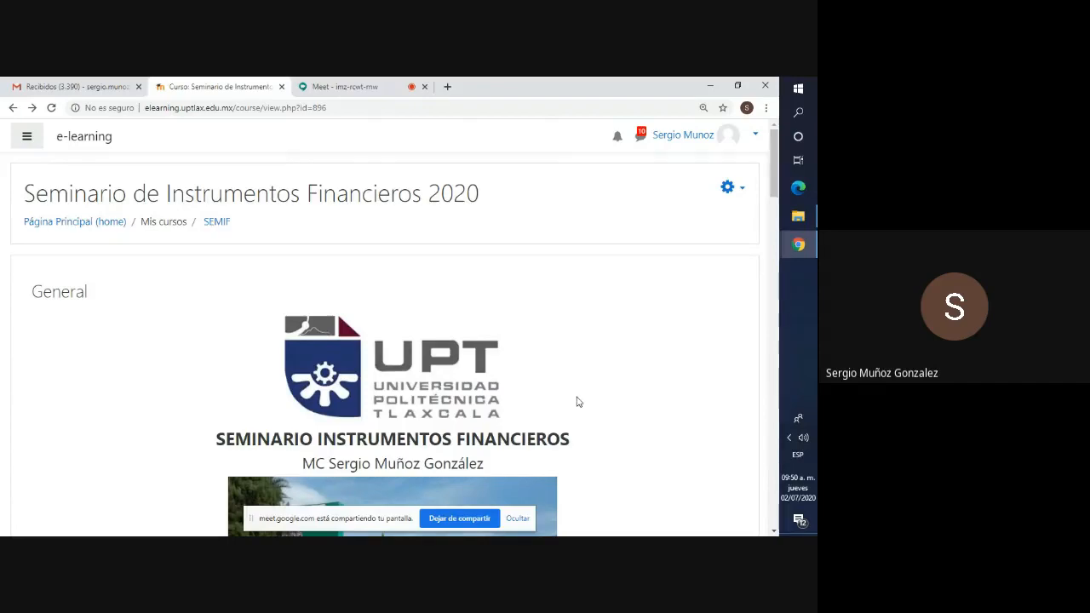
{"action": "scroll", "coordinate": [577, 401], "scroll_direction": "down", "scroll_amount": 7}
{"action": "scroll", "coordinate": [576, 401], "scroll_direction": "up", "scroll_amount": 7}
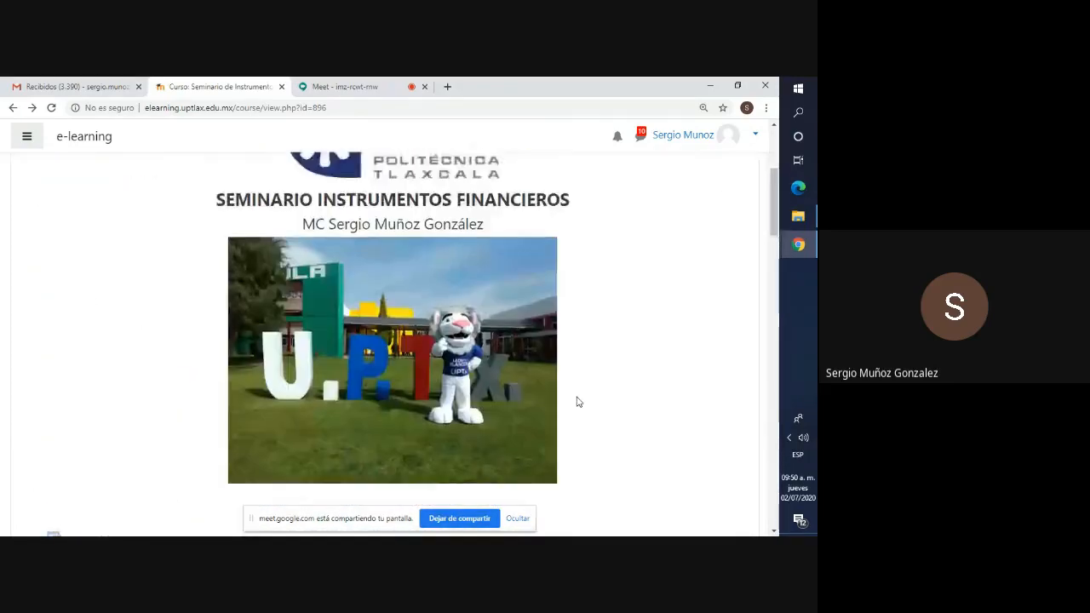
{"action": "scroll", "coordinate": [581, 389], "scroll_direction": "down", "scroll_amount": 3}
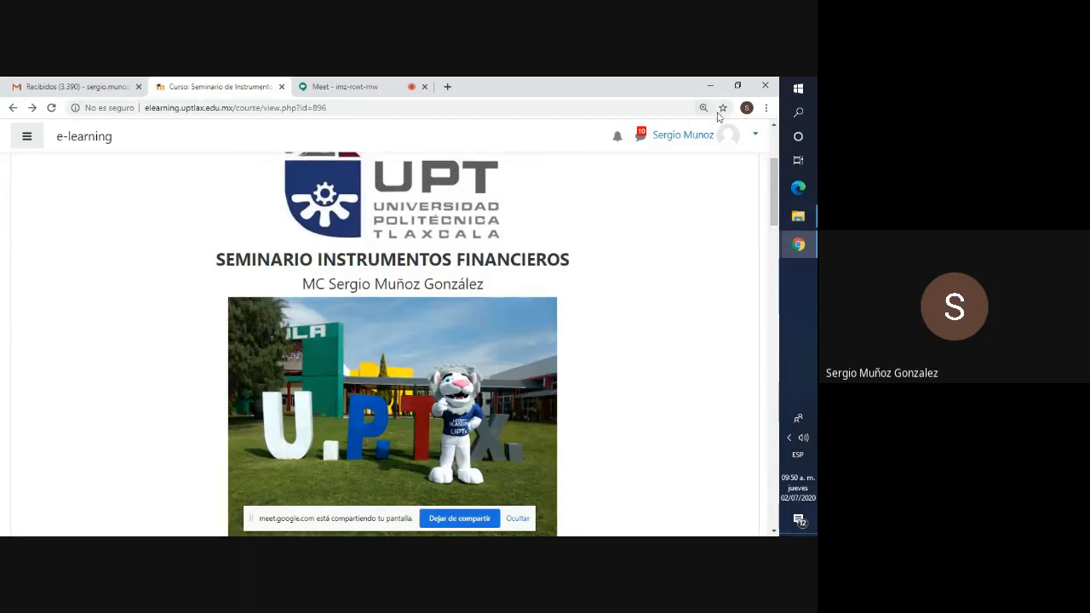
Launch the SimulArv26 Monte Carlo simulation add-in, which runs in Excel.
{"action": "left_click", "coordinate": [797, 92]}
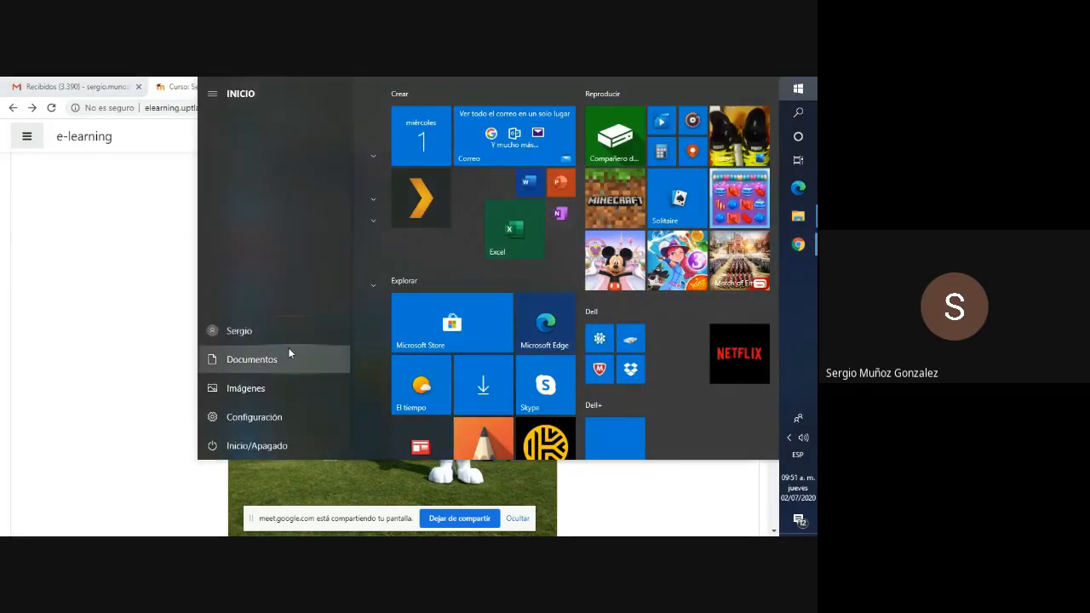
{"action": "scroll", "coordinate": [314, 354], "scroll_direction": "down", "scroll_amount": 3}
{"action": "scroll", "coordinate": [312, 360], "scroll_direction": "down", "scroll_amount": 15}
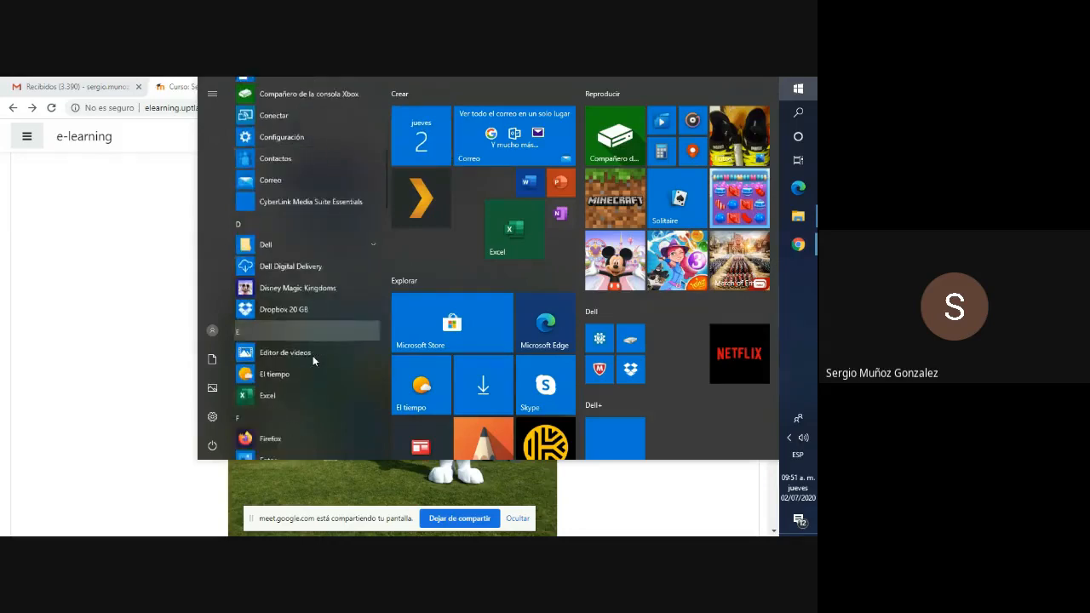
{"action": "scroll", "coordinate": [313, 360], "scroll_direction": "down", "scroll_amount": 10}
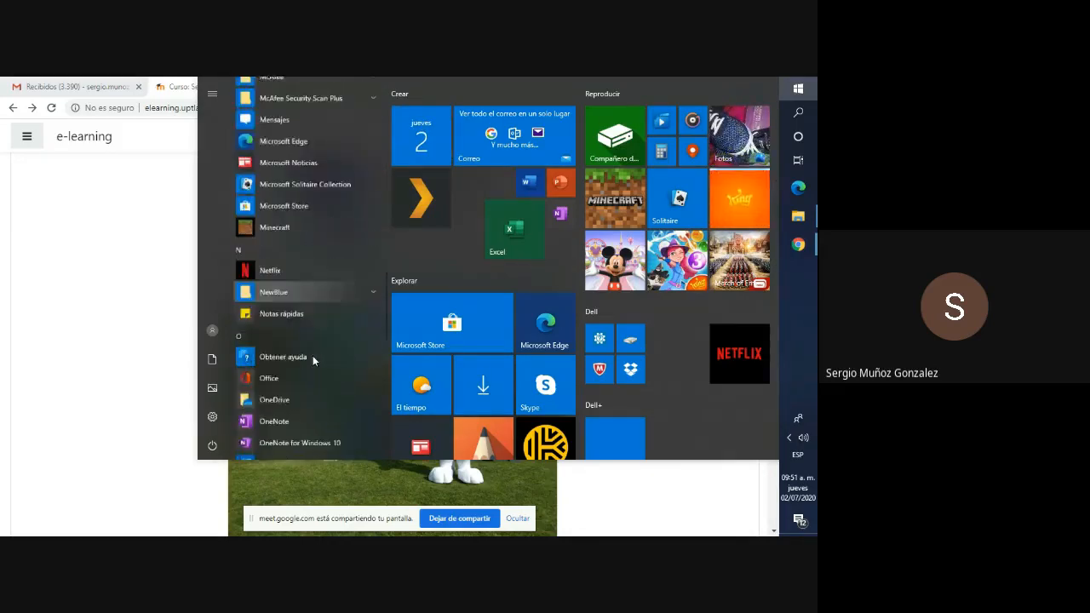
{"action": "scroll", "coordinate": [313, 357], "scroll_direction": "down", "scroll_amount": 8}
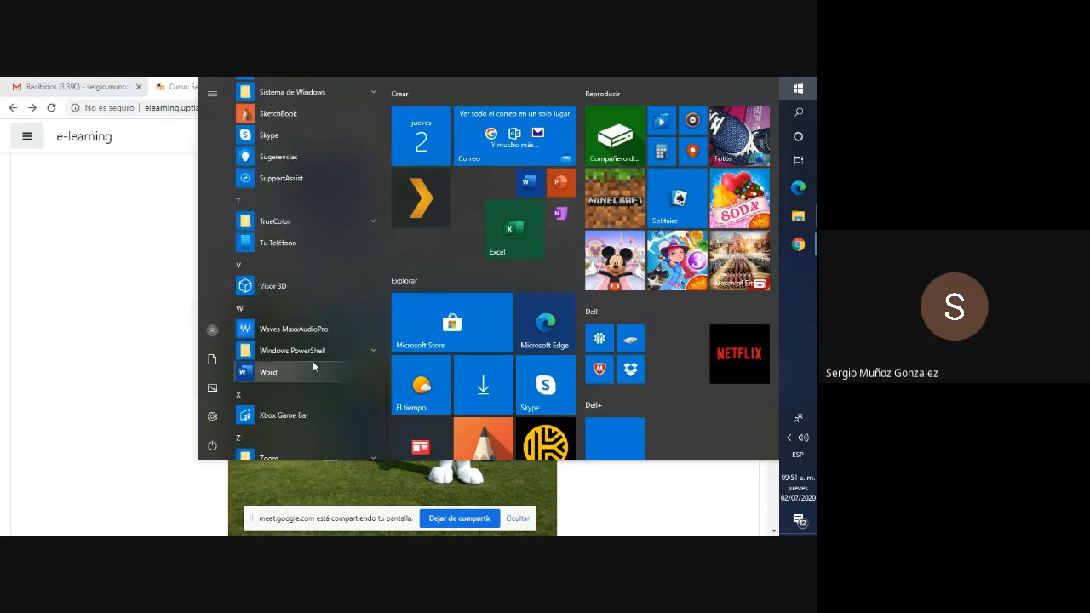
{"action": "scroll", "coordinate": [312, 361], "scroll_direction": "up", "scroll_amount": 4}
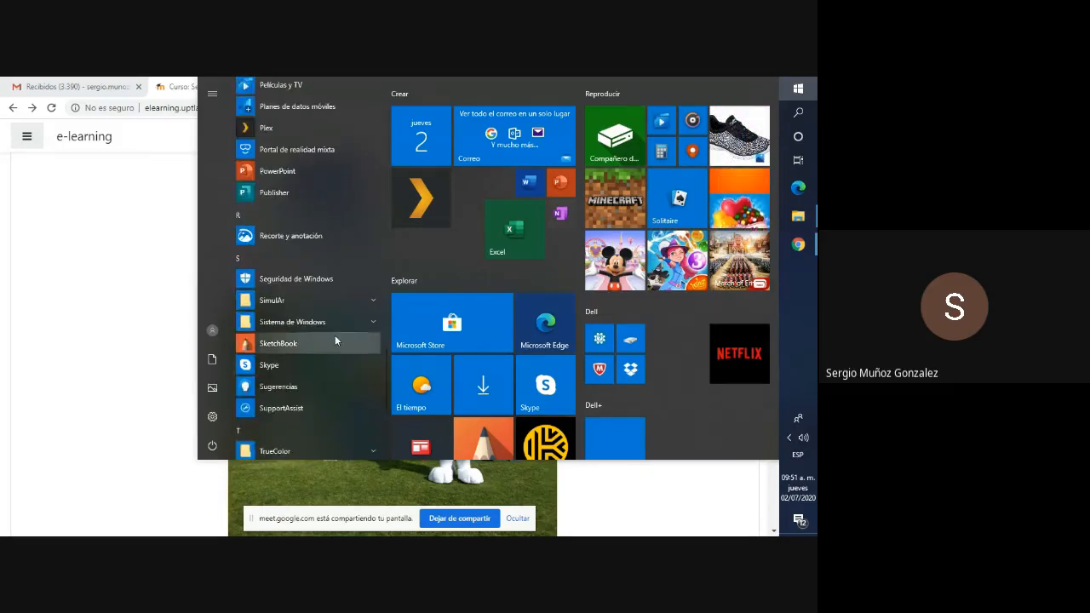
{"action": "left_click", "coordinate": [372, 304]}
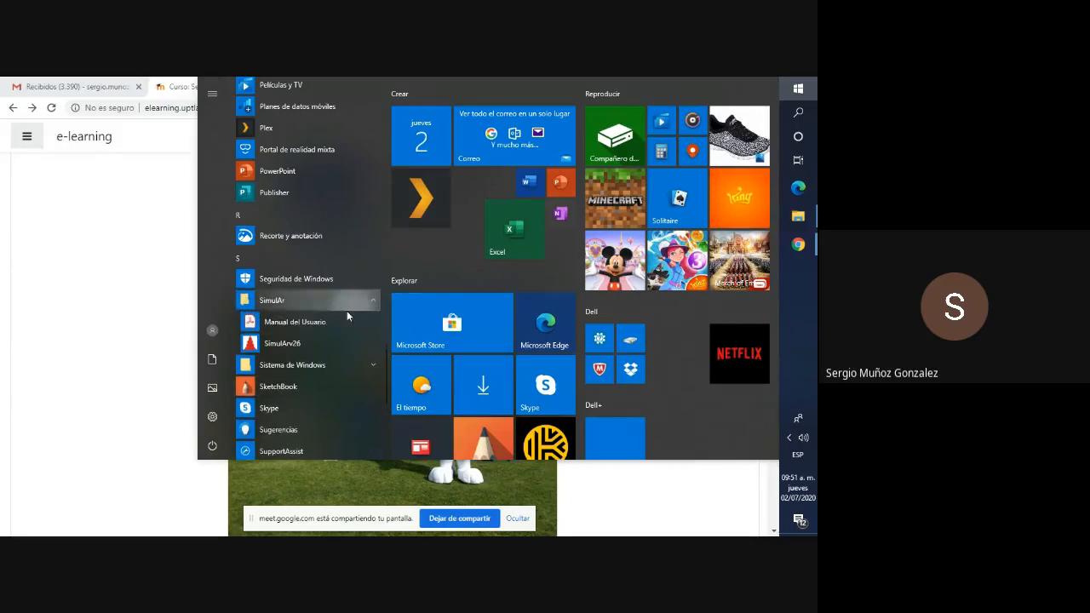
{"action": "left_click", "coordinate": [291, 344]}
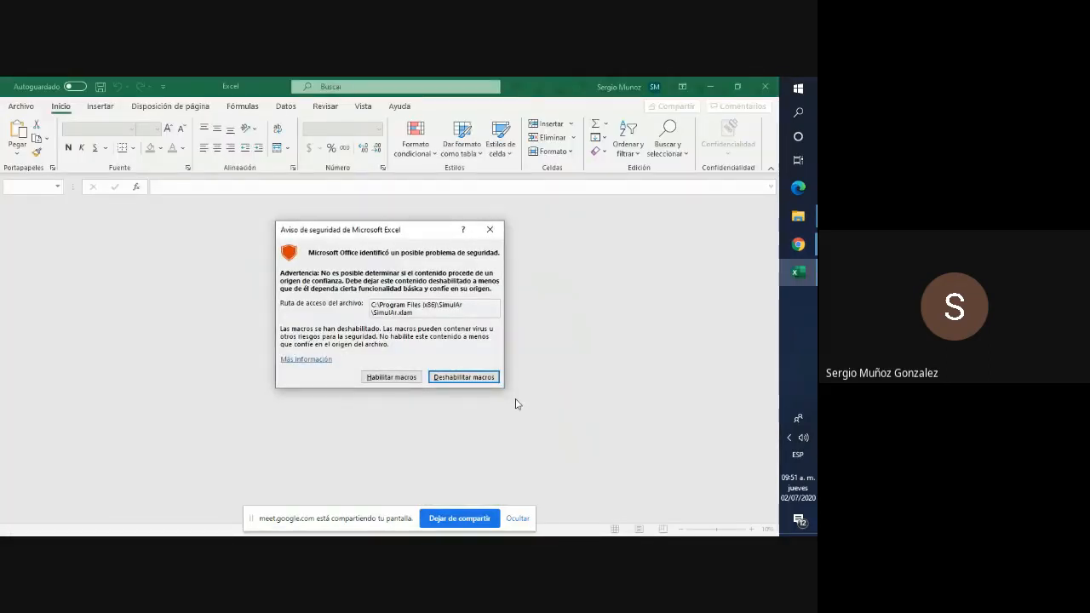
Enable the SimulAr macros and dismiss the terms of use to display the add-in's commands.
{"action": "left_click", "coordinate": [406, 377]}
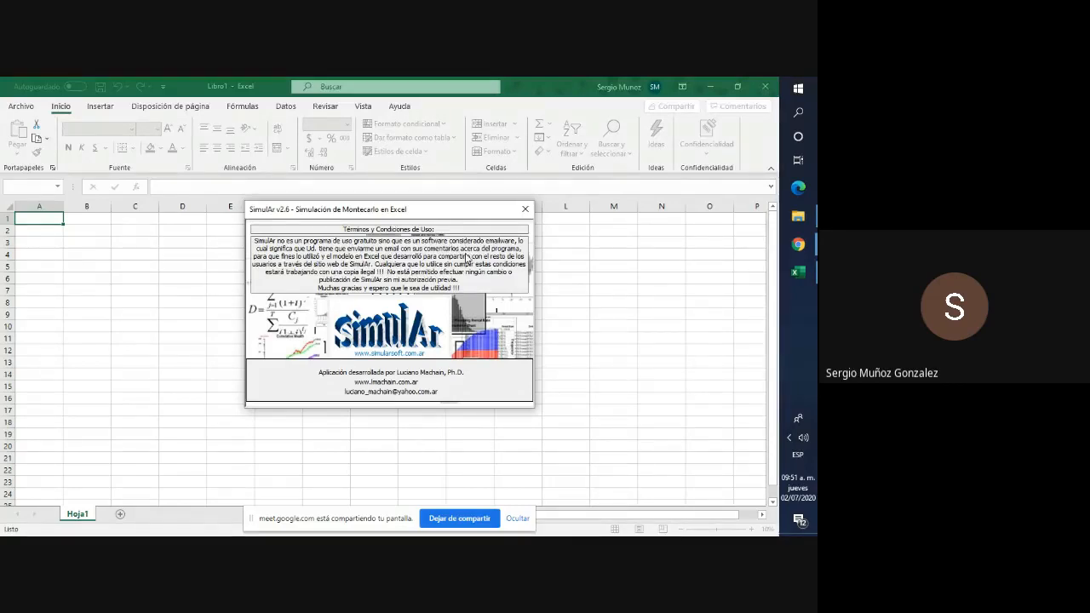
{"action": "left_click", "coordinate": [524, 208]}
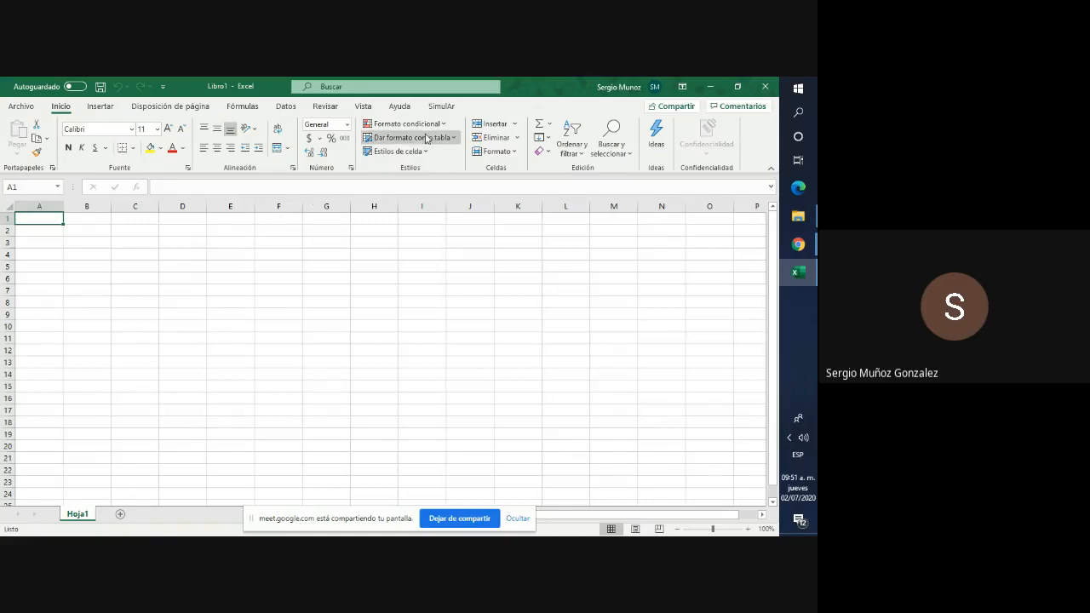
{"action": "left_click", "coordinate": [442, 107]}
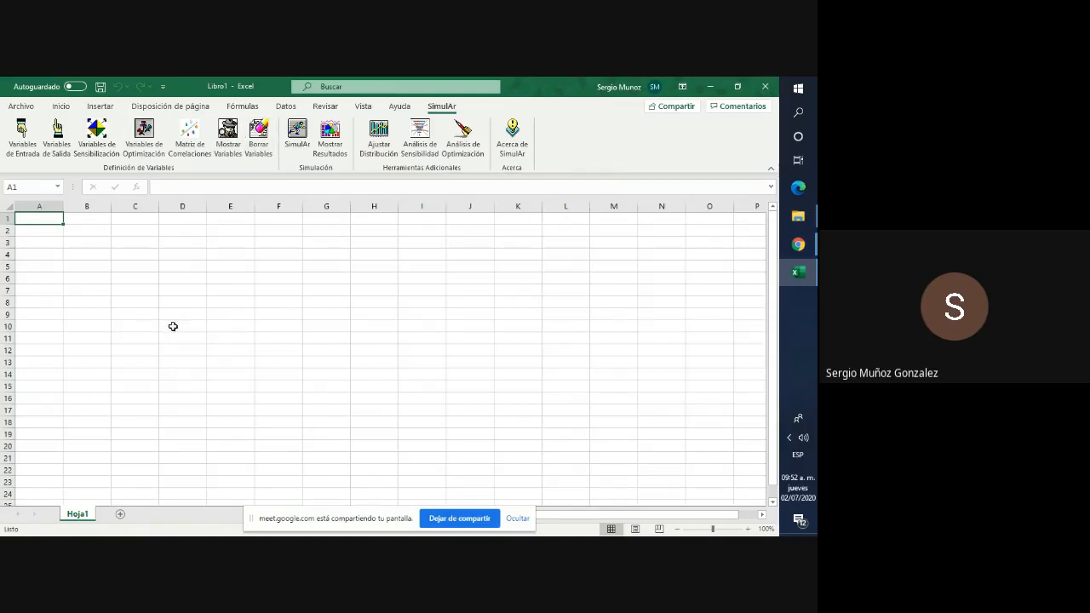
Open the recent workbook Variable de entrada.xlsx and close the blank workbook Libro1.
{"action": "left_click", "coordinate": [21, 107]}
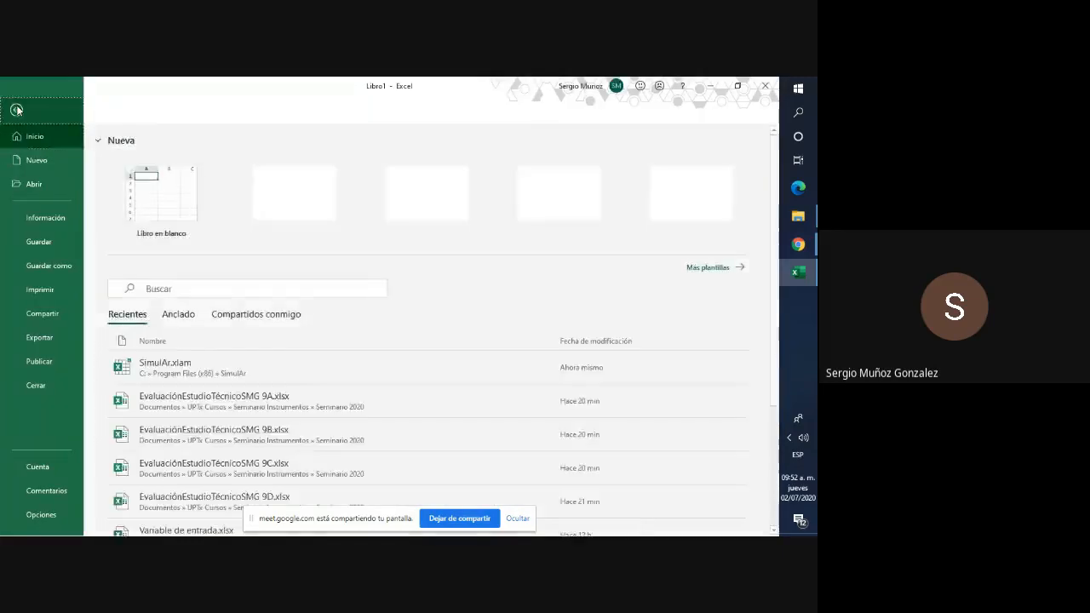
{"action": "left_click", "coordinate": [14, 110]}
{"action": "left_click", "coordinate": [19, 109]}
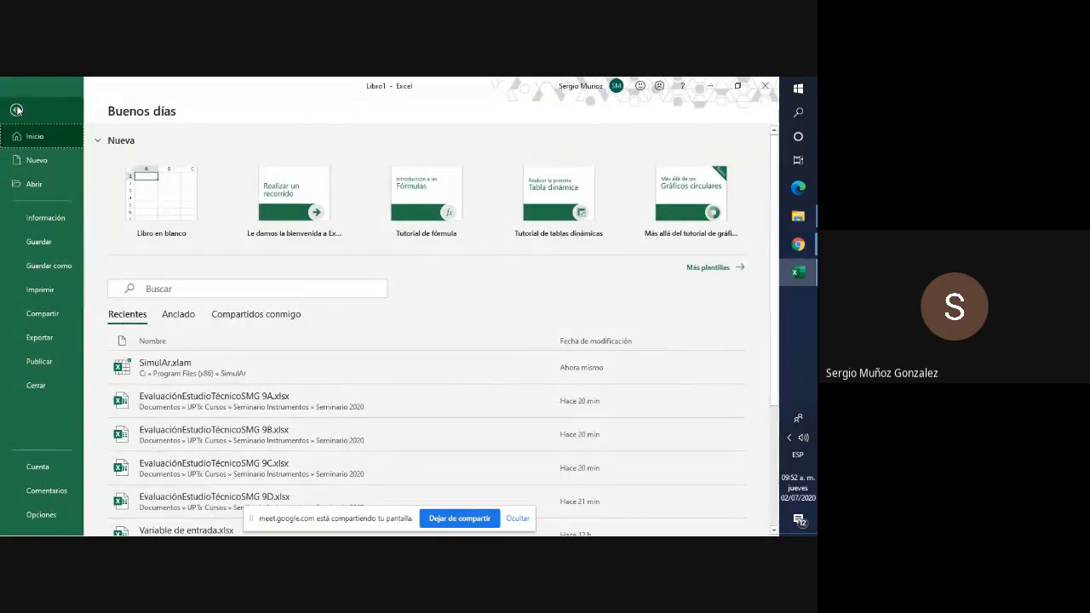
{"action": "left_click", "coordinate": [38, 191]}
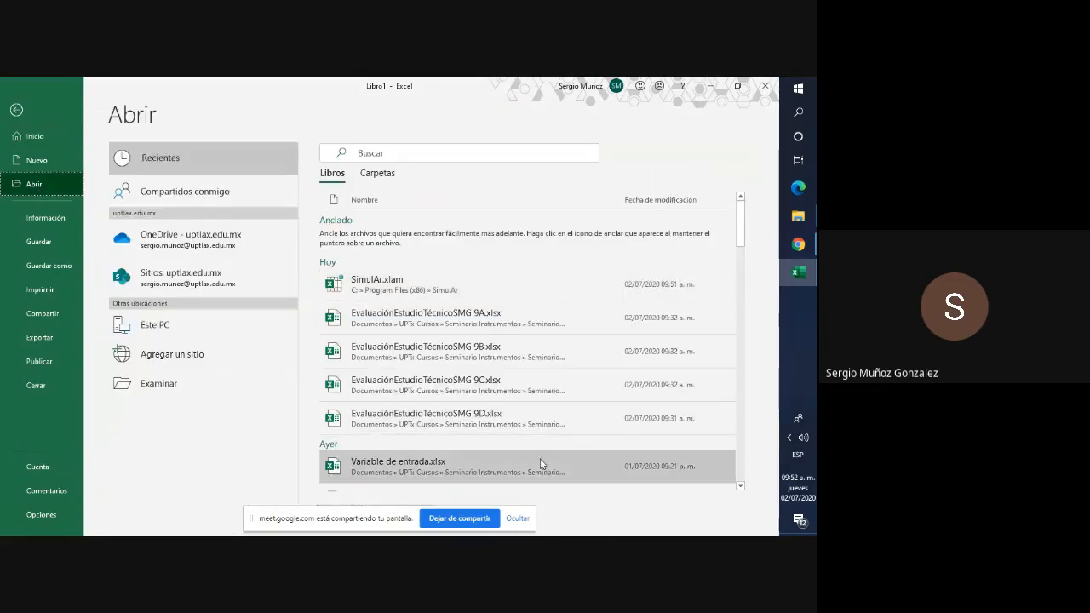
{"action": "left_click", "coordinate": [473, 475]}
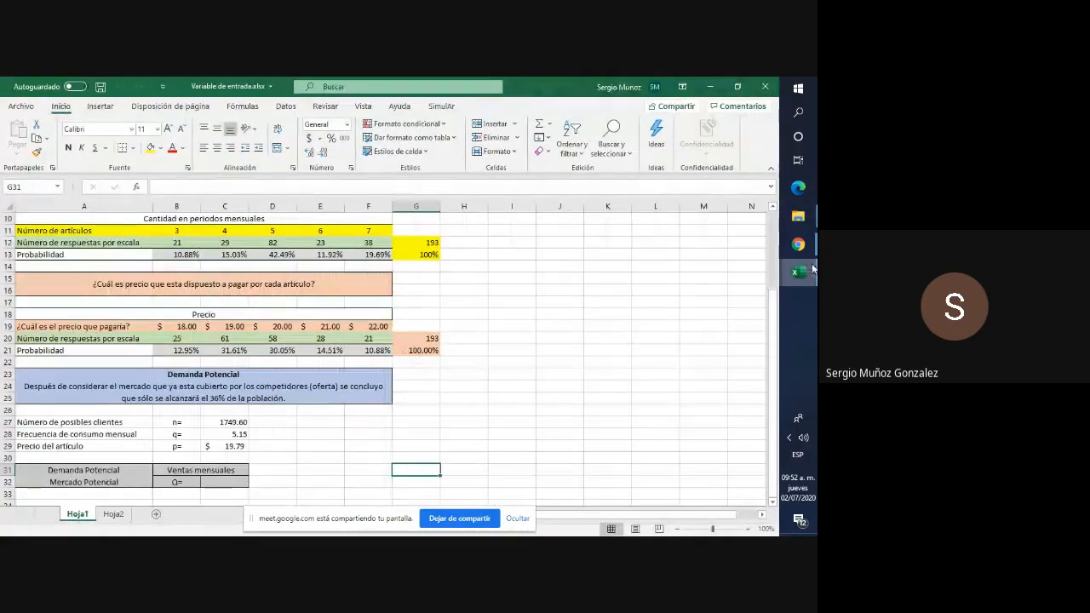
{"action": "mouse_move", "coordinate": [812, 269]}
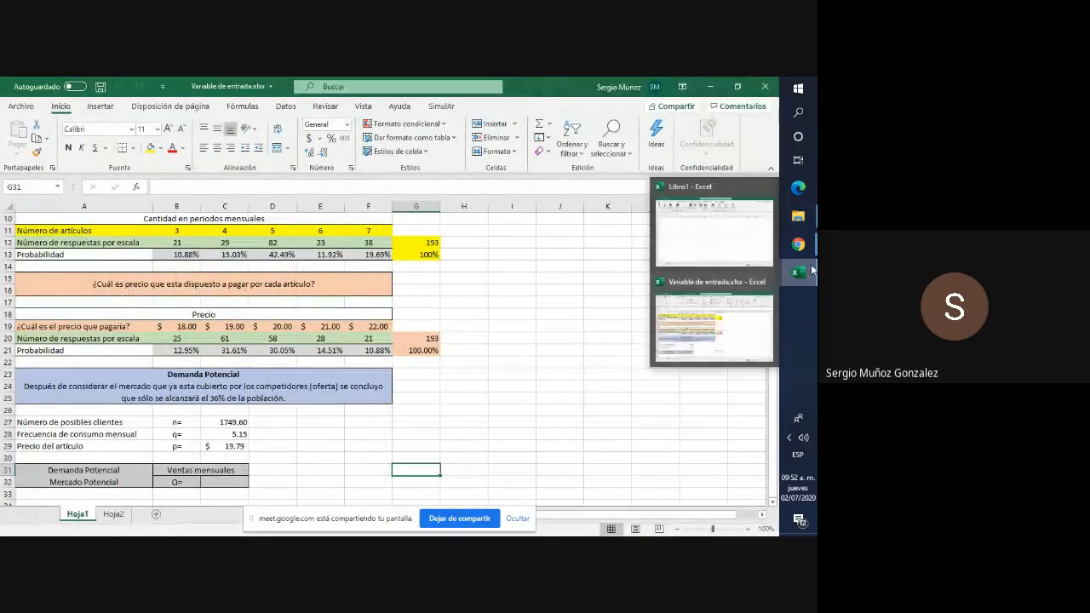
{"action": "left_click", "coordinate": [769, 187]}
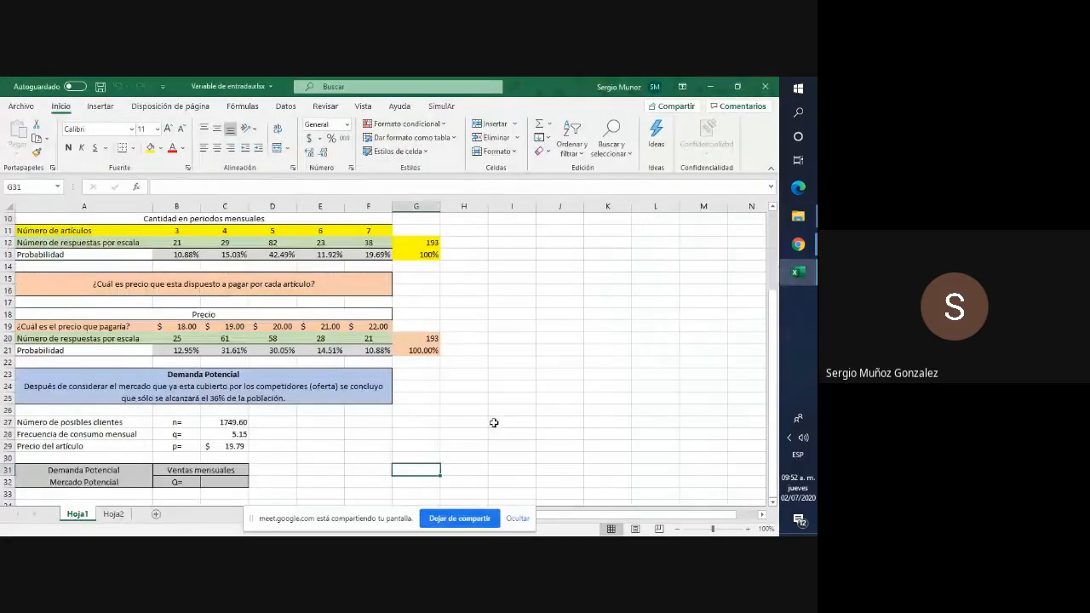
Look over Hoja1 from the population data through the quantity and price survey tables to the Demanda Potencial section.
{"action": "scroll", "coordinate": [485, 416], "scroll_direction": "up", "scroll_amount": 3}
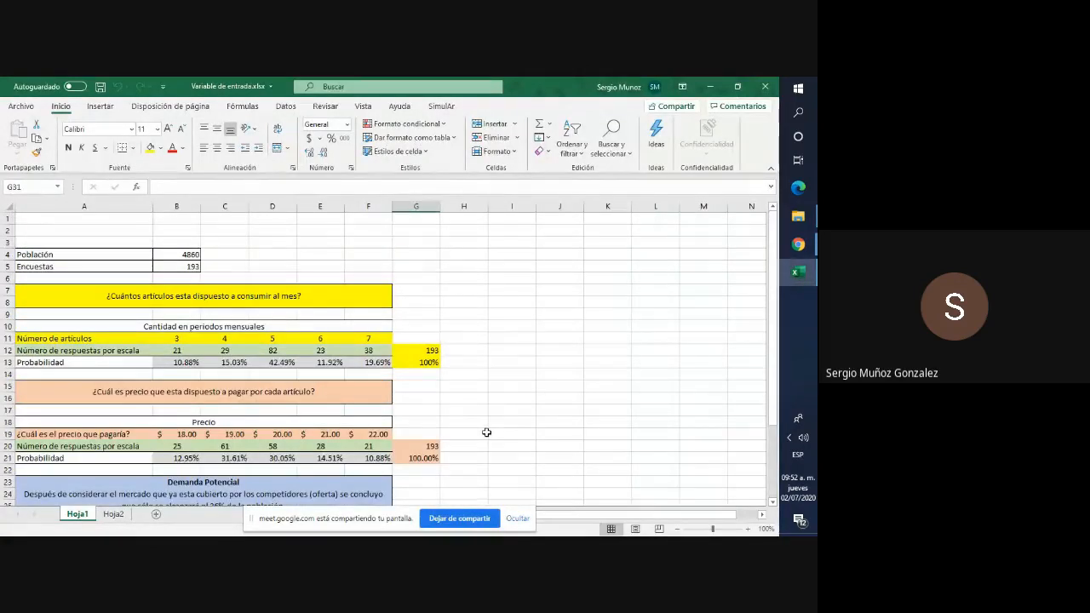
{"action": "left_click", "coordinate": [449, 275]}
{"action": "key", "text": "Left"}
{"action": "key", "text": "Left"}
{"action": "key", "text": "Left"}
{"action": "key", "text": "Left"}
{"action": "key", "text": "Left"}
{"action": "key", "text": "Left"}
{"action": "key", "text": "Left"}
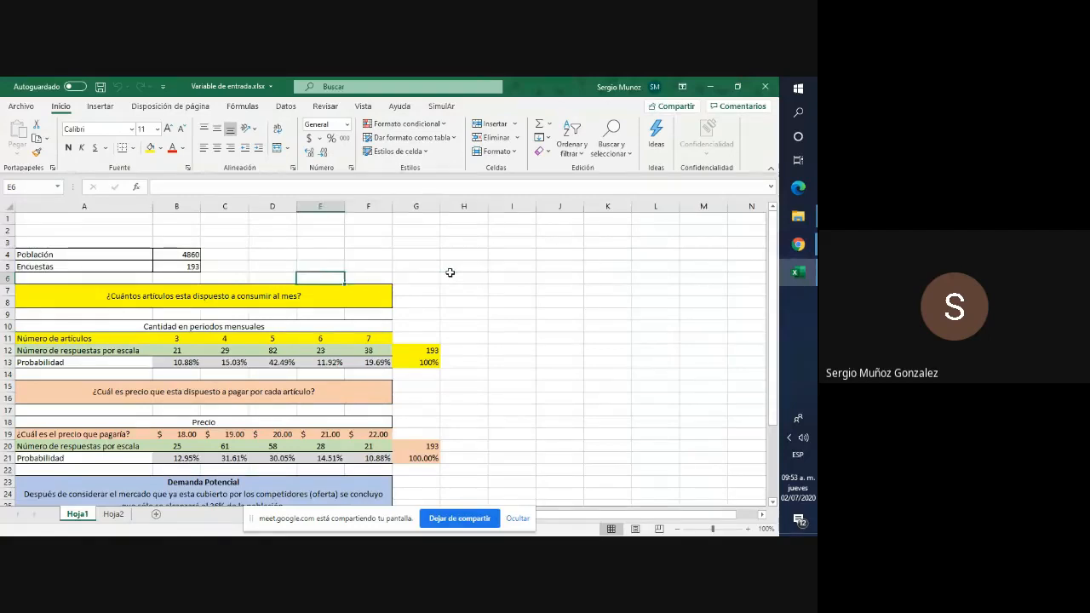
{"action": "key", "text": "Down"}
{"action": "key", "text": "Down"}
{"action": "key", "text": "Down"}
{"action": "key", "text": "Down"}
{"action": "key", "text": "Down"}
{"action": "key", "text": "Down"}
{"action": "key", "text": "Down"}
{"action": "key", "text": "Down"}
{"action": "key", "text": "Down"}
{"action": "key", "text": "Down"}
{"action": "key", "text": "Down"}
{"action": "key", "text": "Down"}
{"action": "key", "text": "Down"}
{"action": "key", "text": "Down"}
{"action": "key", "text": "Down"}
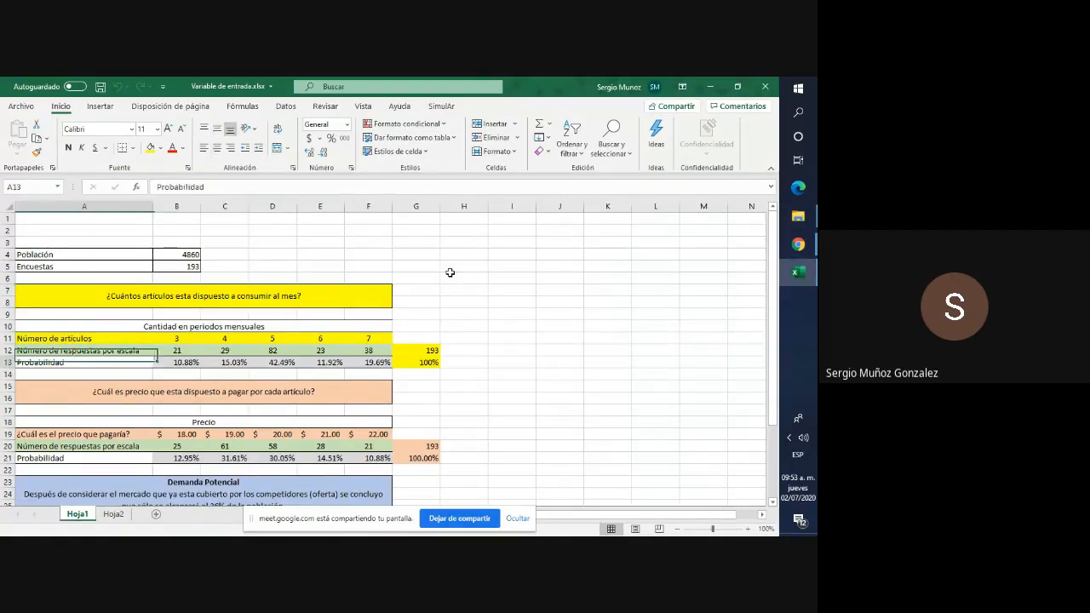
{"action": "key", "text": "Down"}
{"action": "key", "text": "Down"}
{"action": "key", "text": "Down"}
{"action": "key", "text": "Down"}
{"action": "key", "text": "Down"}
{"action": "key", "text": "Down"}
{"action": "key", "text": "Down"}
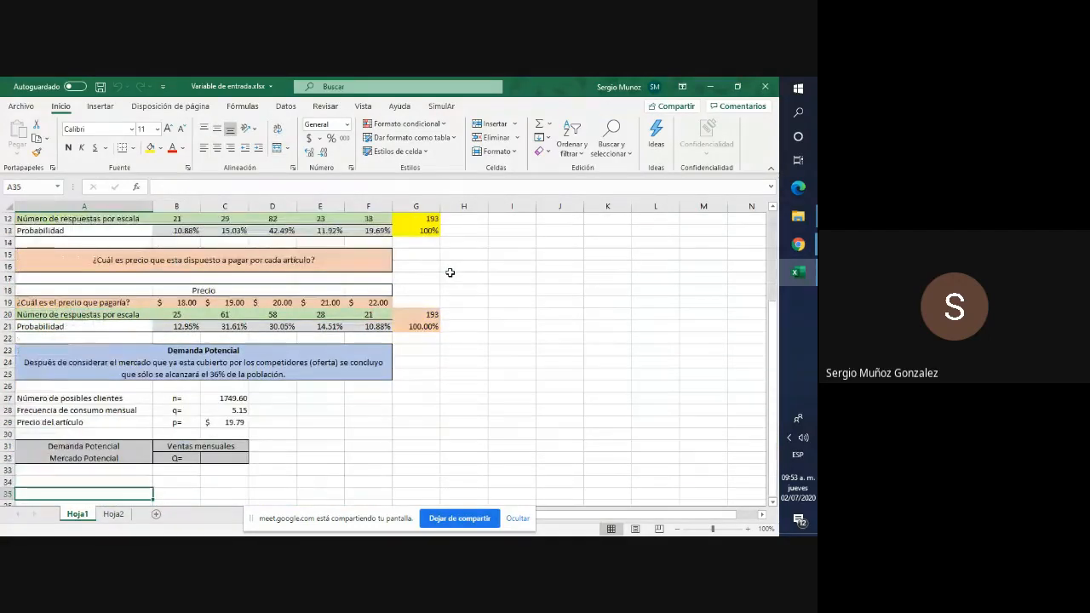
{"action": "key", "text": "Down"}
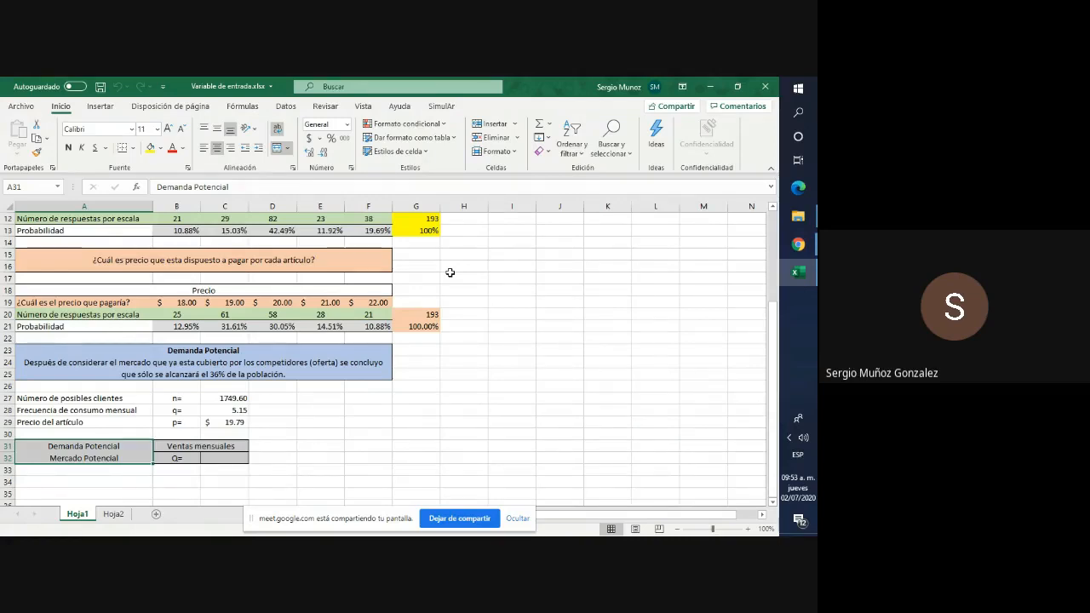
{"action": "left_click", "coordinate": [235, 448]}
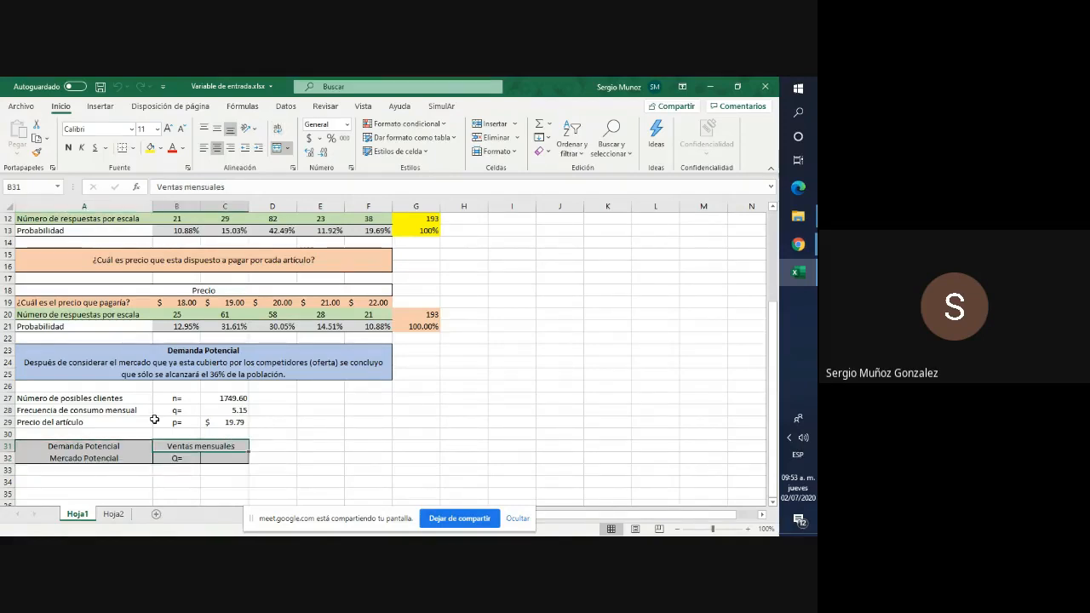
{"action": "scroll", "coordinate": [154, 409], "scroll_direction": "up", "scroll_amount": 4}
{"action": "scroll", "coordinate": [153, 420], "scroll_direction": "down", "scroll_amount": 3}
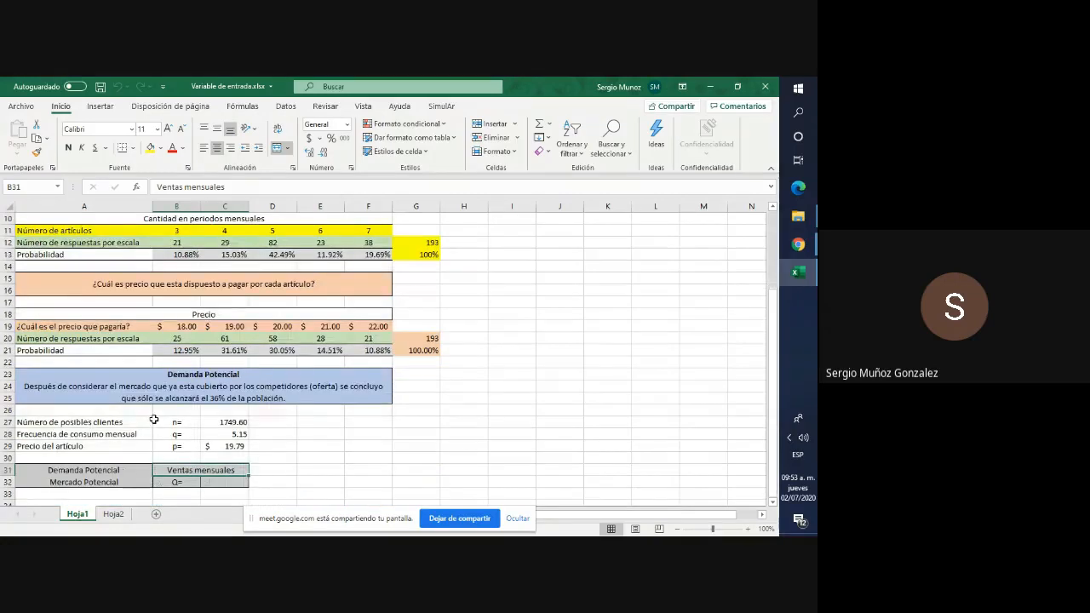
{"action": "scroll", "coordinate": [283, 470], "scroll_direction": "up", "scroll_amount": 3}
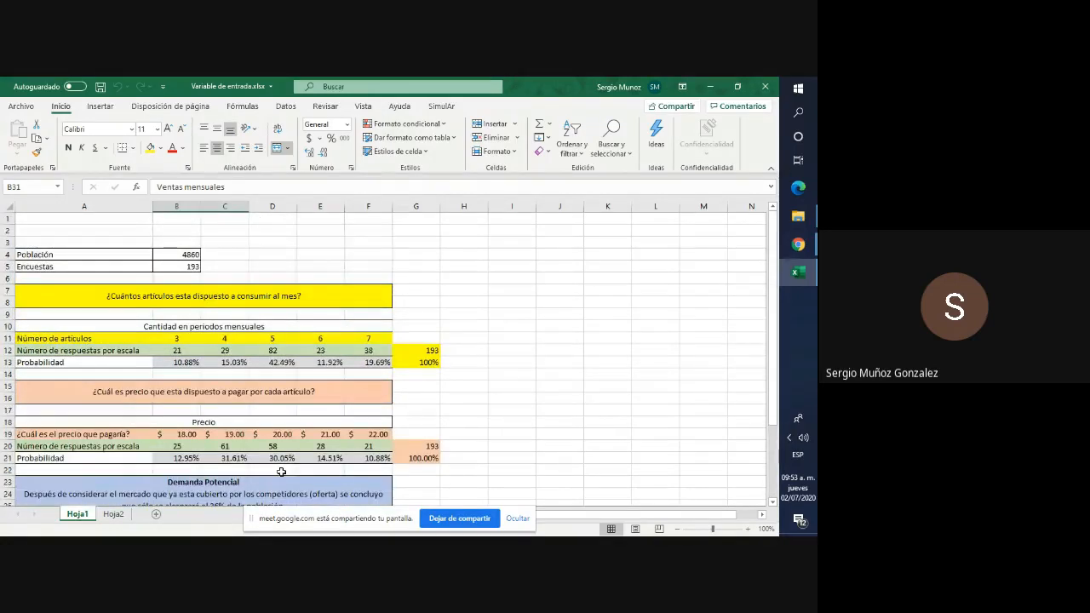
Examine the Población and Encuestas figures in cells B4 and B5.
{"action": "left_click", "coordinate": [265, 262]}
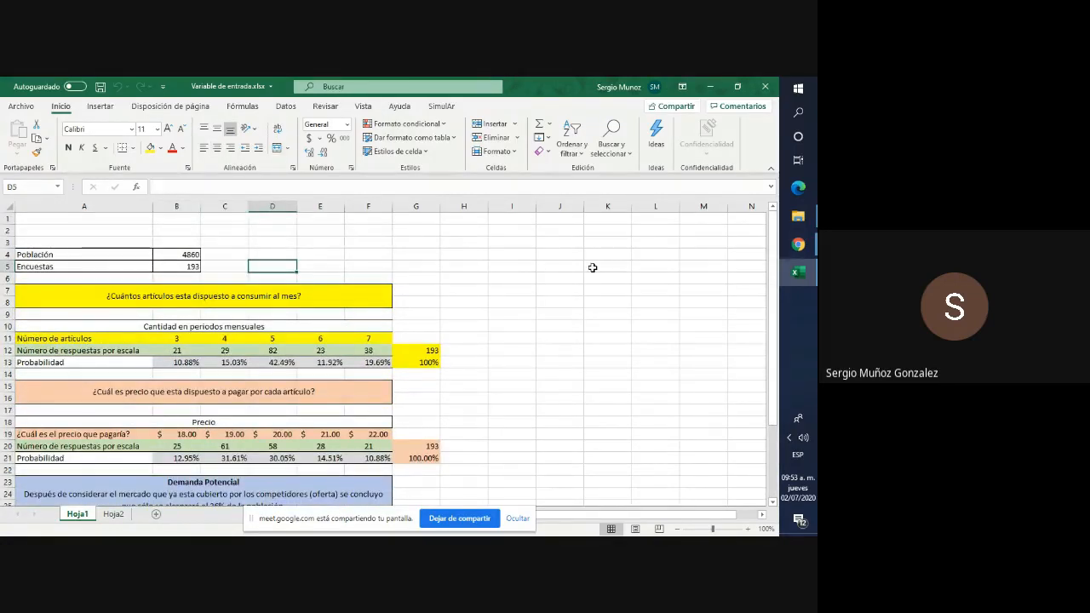
{"action": "key", "text": "Up"}
{"action": "key", "text": "Left"}
{"action": "key", "text": "Left"}
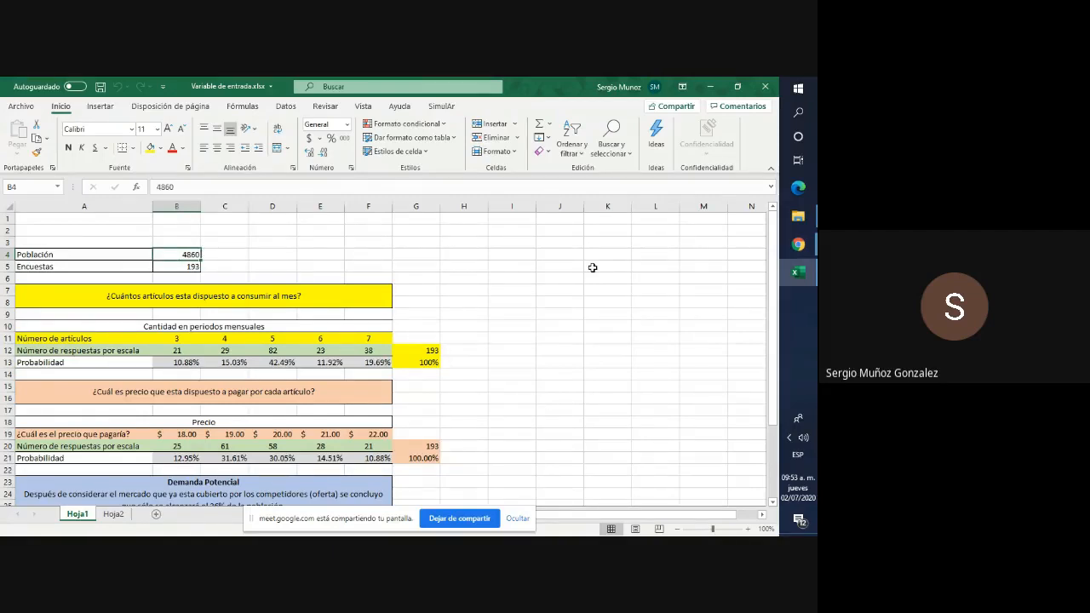
{"action": "key", "text": "Right"}
{"action": "key", "text": "Left"}
{"action": "key", "text": "Down"}
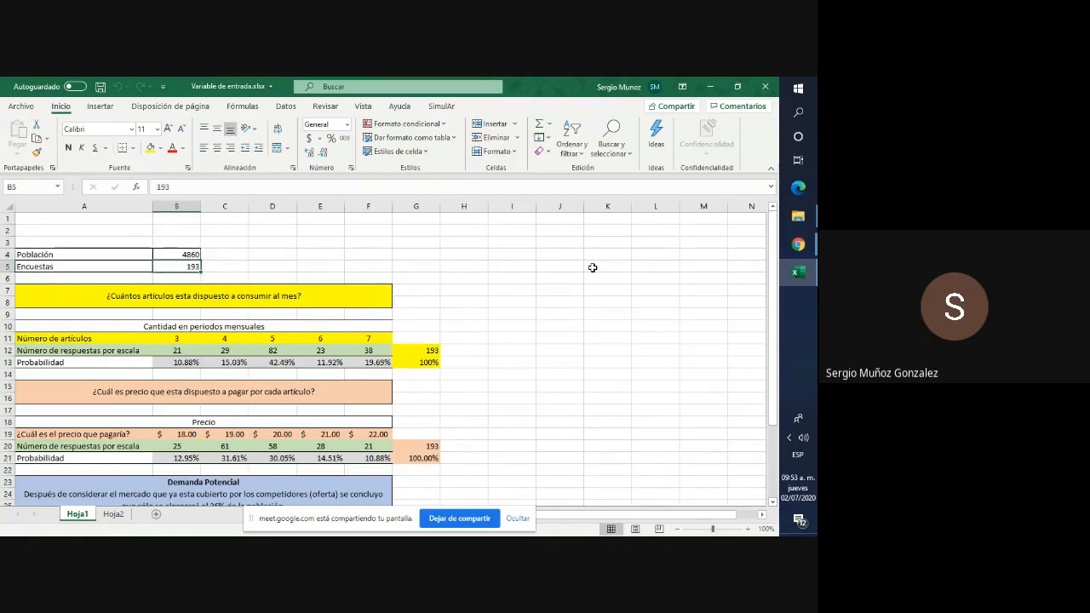
{"action": "key", "text": "Up"}
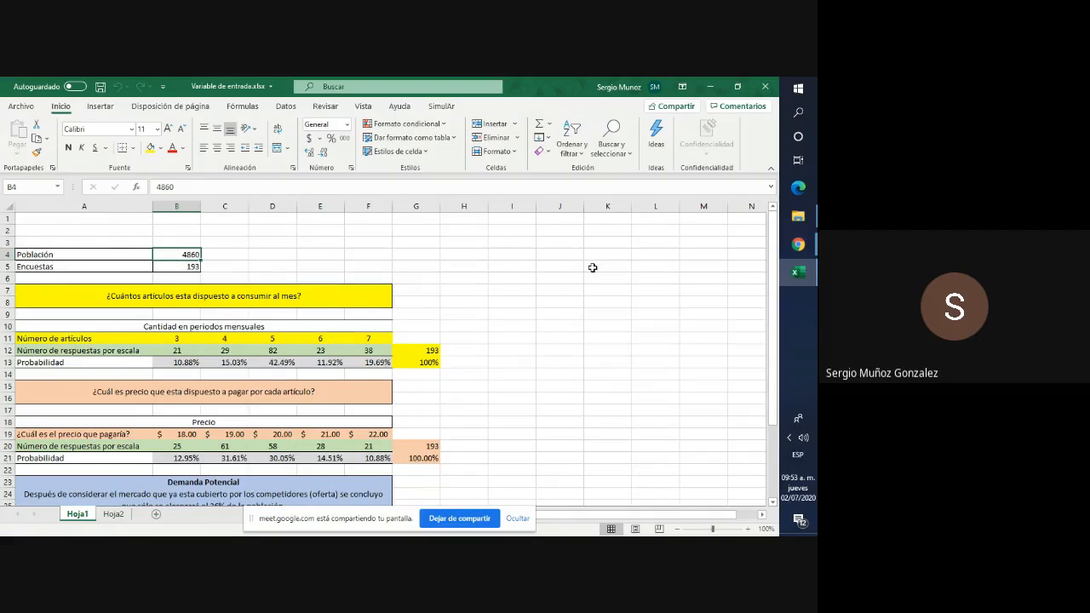
{"action": "key", "text": "Down"}
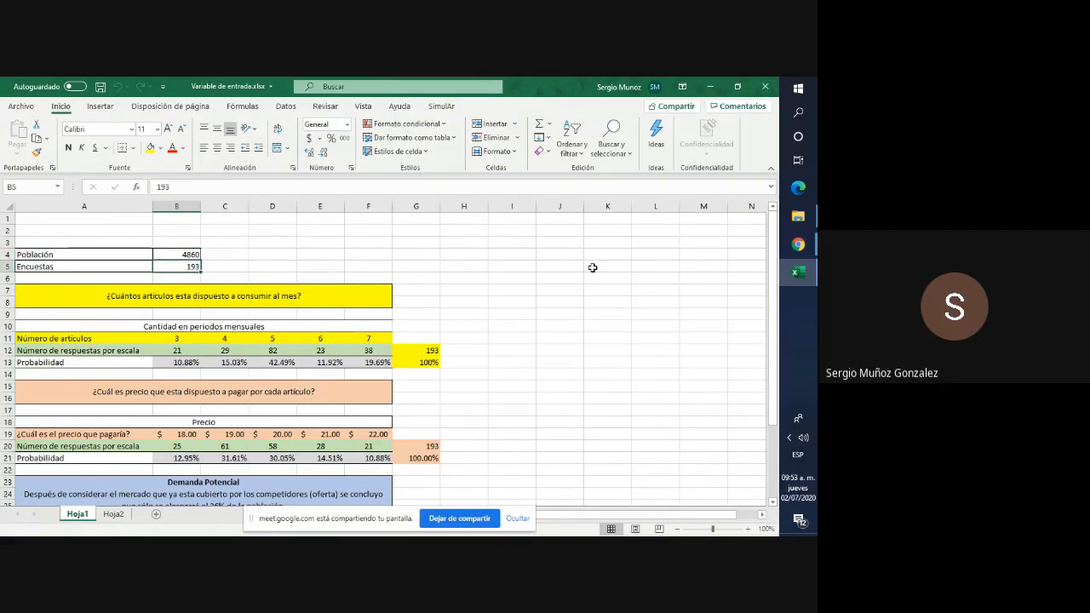
Examine the monthly consumption question and the Número de artículos row of its survey table.
{"action": "scroll", "coordinate": [585, 298], "scroll_direction": "down", "scroll_amount": 1}
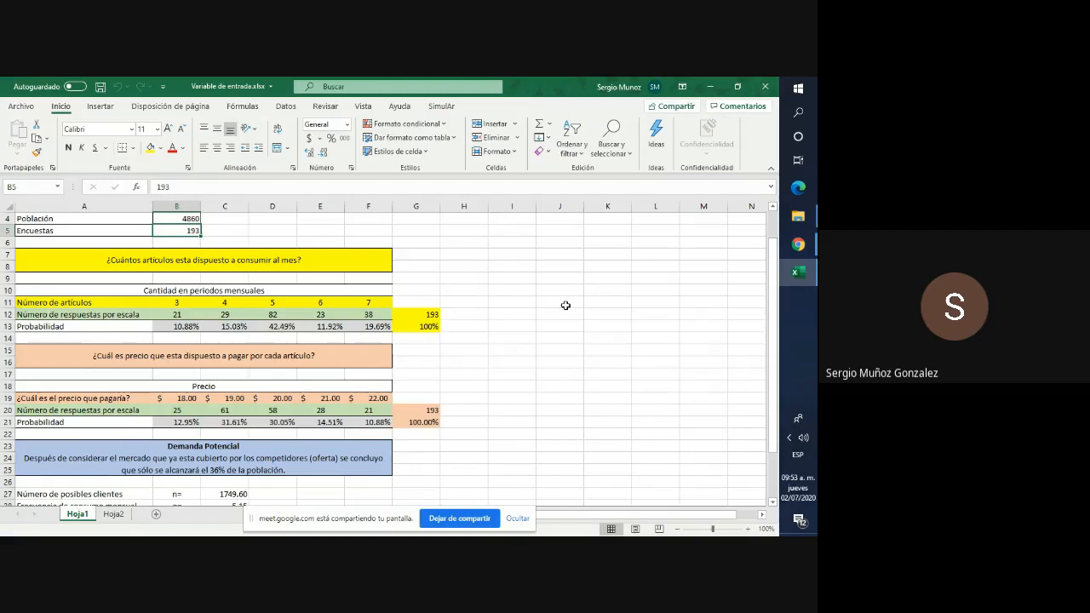
{"action": "left_click", "coordinate": [319, 265]}
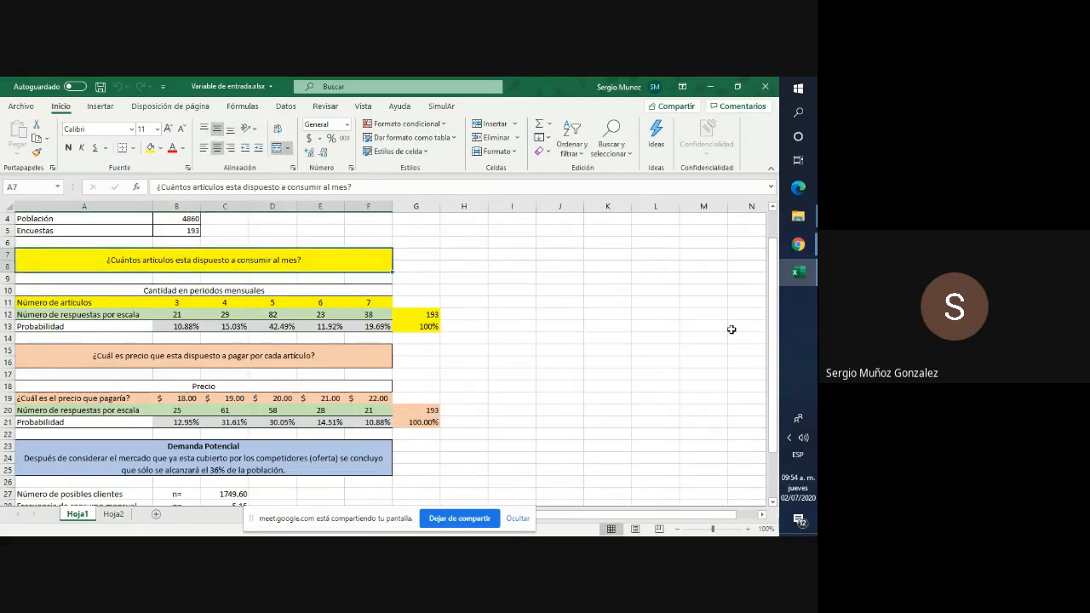
{"action": "key", "text": "Down"}
{"action": "key", "text": "Down"}
{"action": "key", "text": "Down"}
{"action": "key", "text": "Left"}
{"action": "key", "text": "Left"}
{"action": "key", "text": "Left"}
{"action": "key", "text": "Left"}
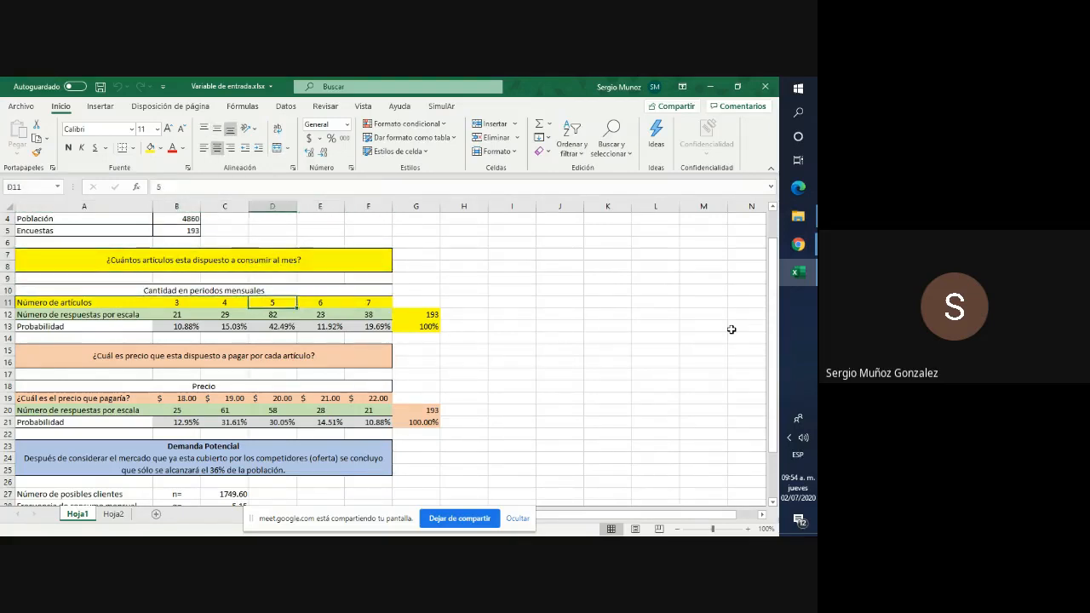
{"action": "key", "text": "Left"}
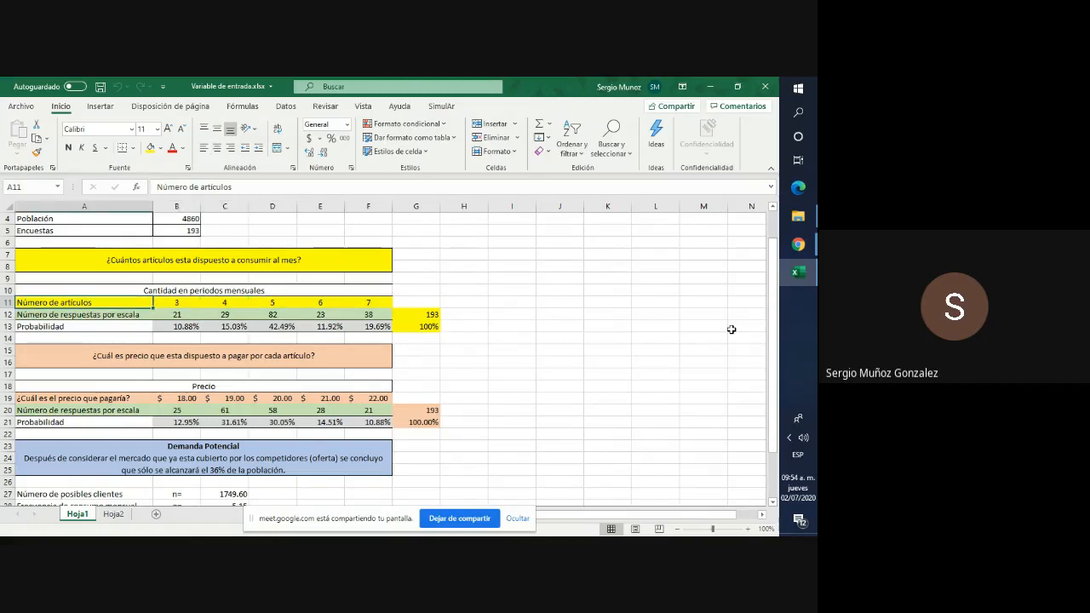
Examine the monthly quantities in the Número de artículos row, cells B11 to F11.
{"action": "key", "text": "Right"}
{"action": "key", "text": "Right"}
{"action": "key", "text": "Right"}
{"action": "key", "text": "Right"}
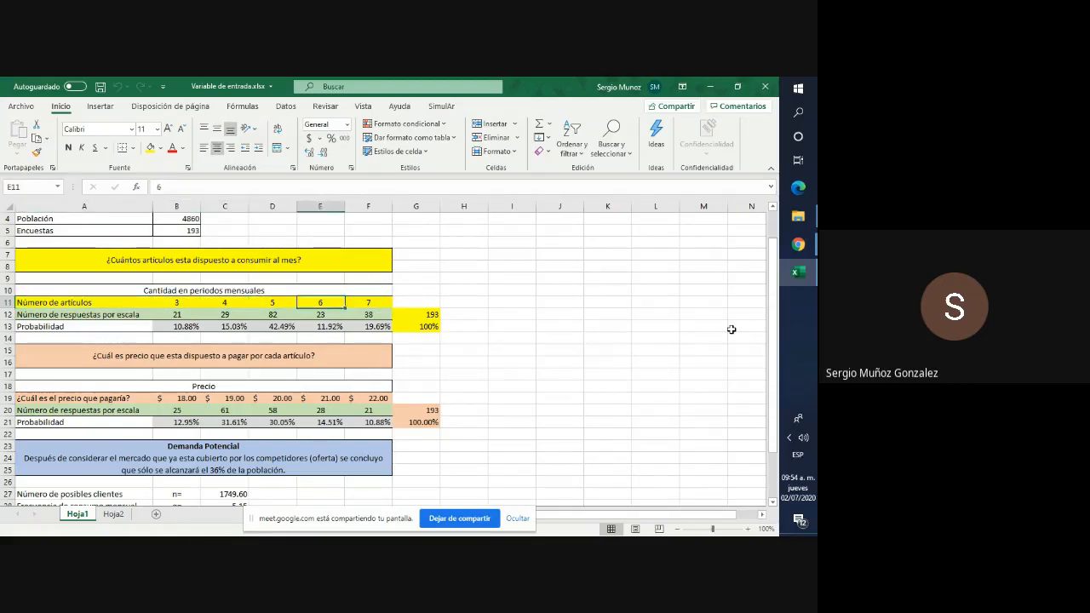
{"action": "key", "text": "Left"}
{"action": "key", "text": "Left"}
{"action": "key", "text": "Left"}
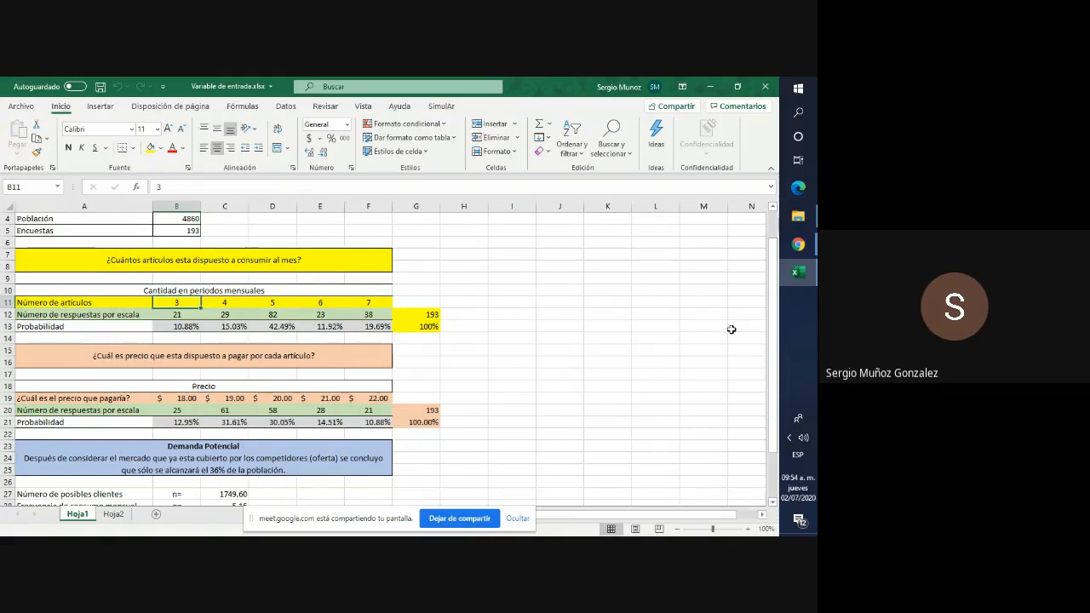
{"action": "key", "text": "Right"}
{"action": "key", "text": "Right"}
{"action": "key", "text": "Right"}
{"action": "key", "text": "Right"}
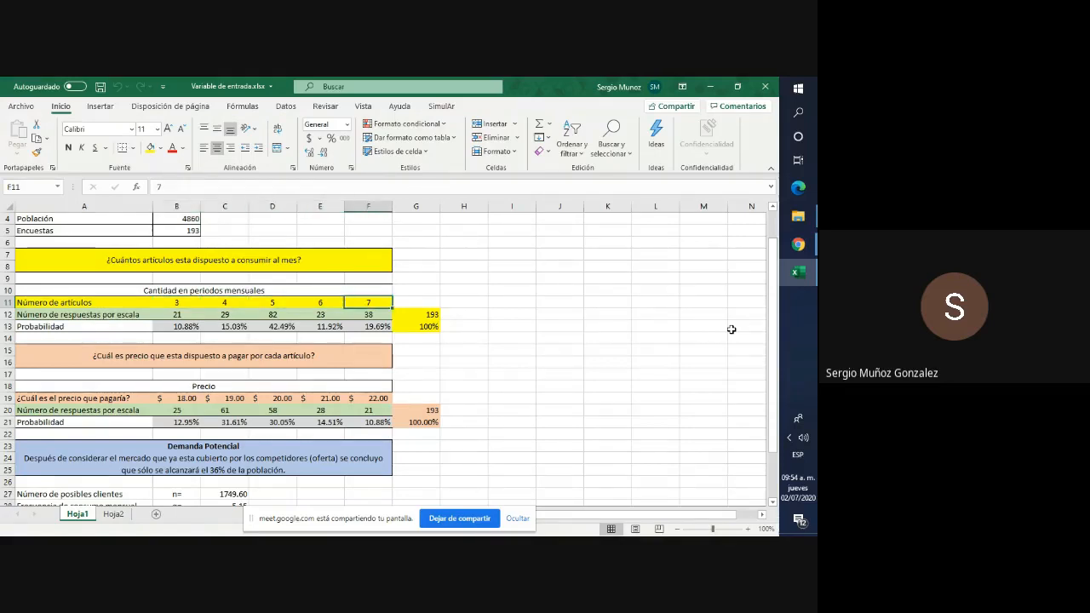
Compare the first quantity in B11 with its number of responses in B12.
{"action": "key", "text": "Down"}
{"action": "key", "text": "Left"}
{"action": "key", "text": "Left"}
{"action": "key", "text": "Left"}
{"action": "key", "text": "Left"}
{"action": "key", "text": "Left"}
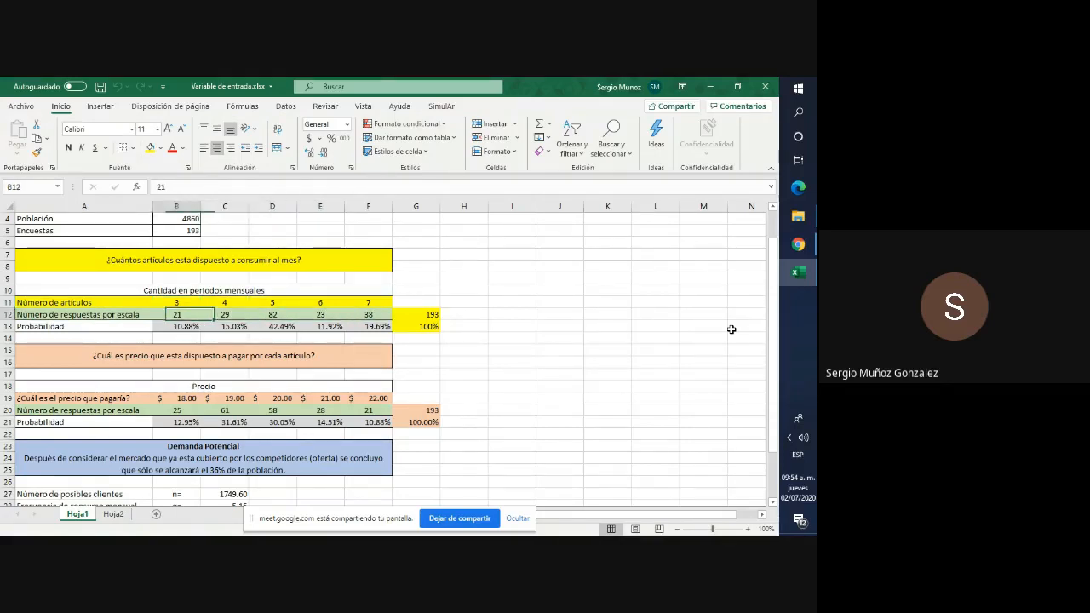
{"action": "key", "text": "Right"}
{"action": "key", "text": "Up"}
{"action": "key", "text": "Up"}
{"action": "key", "text": "Up"}
{"action": "key", "text": "Up"}
{"action": "key", "text": "Up"}
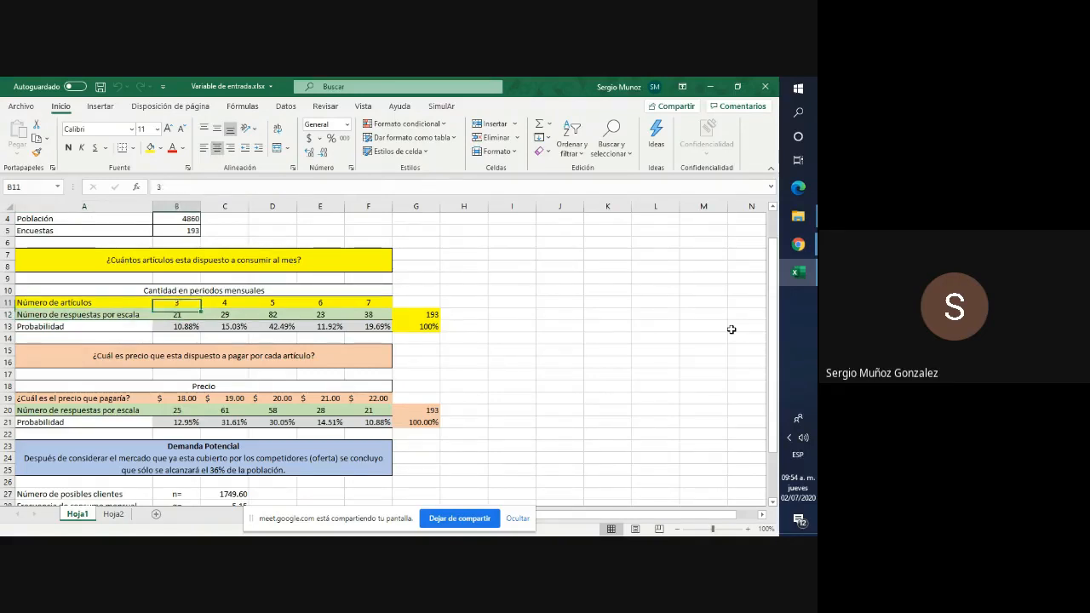
{"action": "key", "text": "Down"}
{"action": "key", "text": "Down"}
{"action": "key", "text": "Down"}
{"action": "key", "text": "Down"}
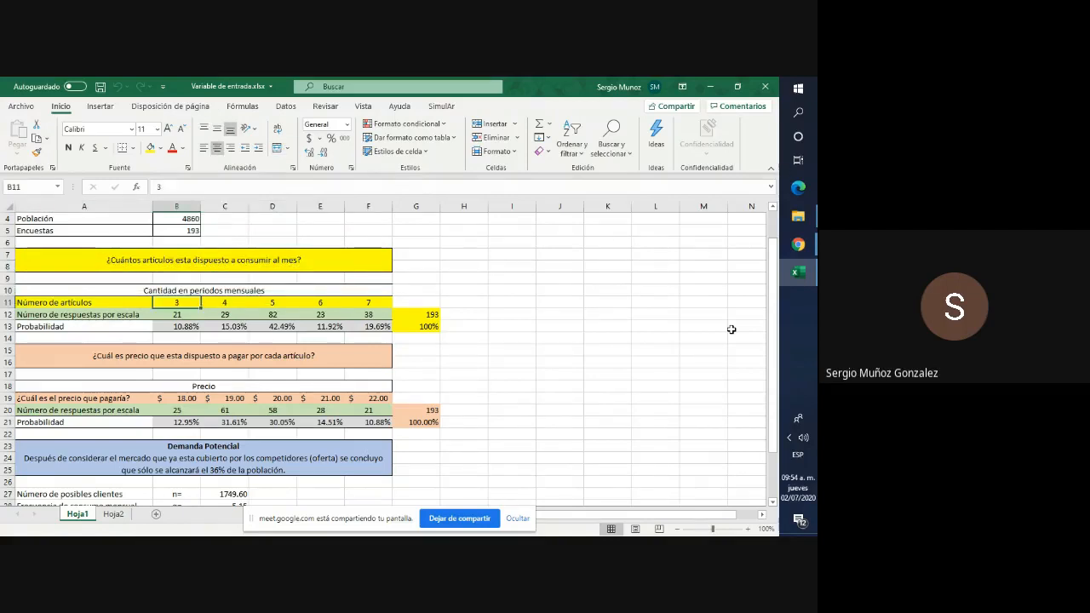
Examine the remaining response counts in row 12 and inspect the SUMA formula in G12.
{"action": "key", "text": "Down"}
{"action": "key", "text": "Right"}
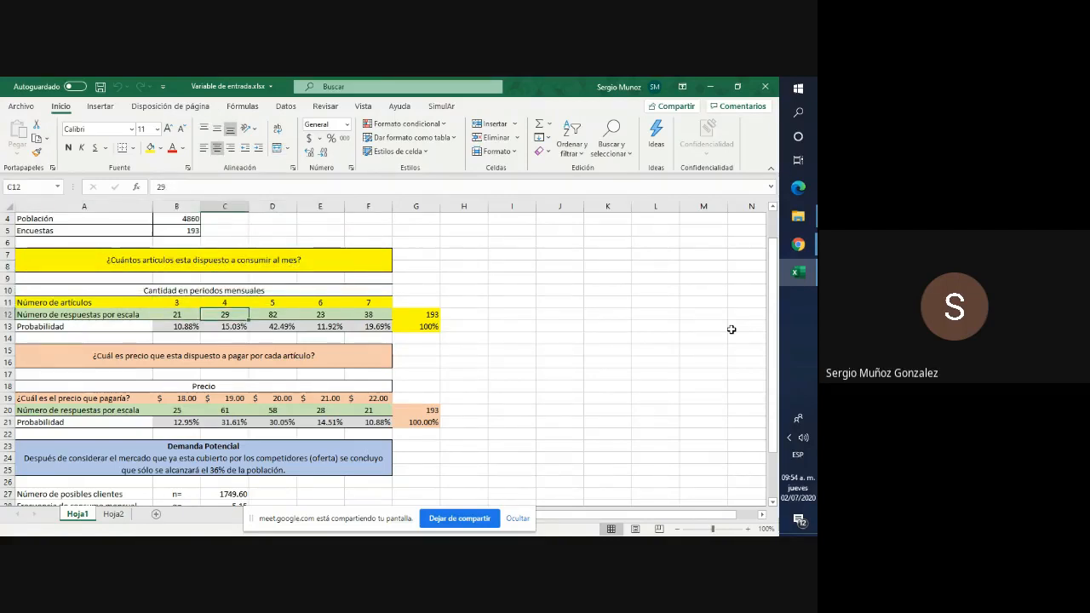
{"action": "key", "text": "Right"}
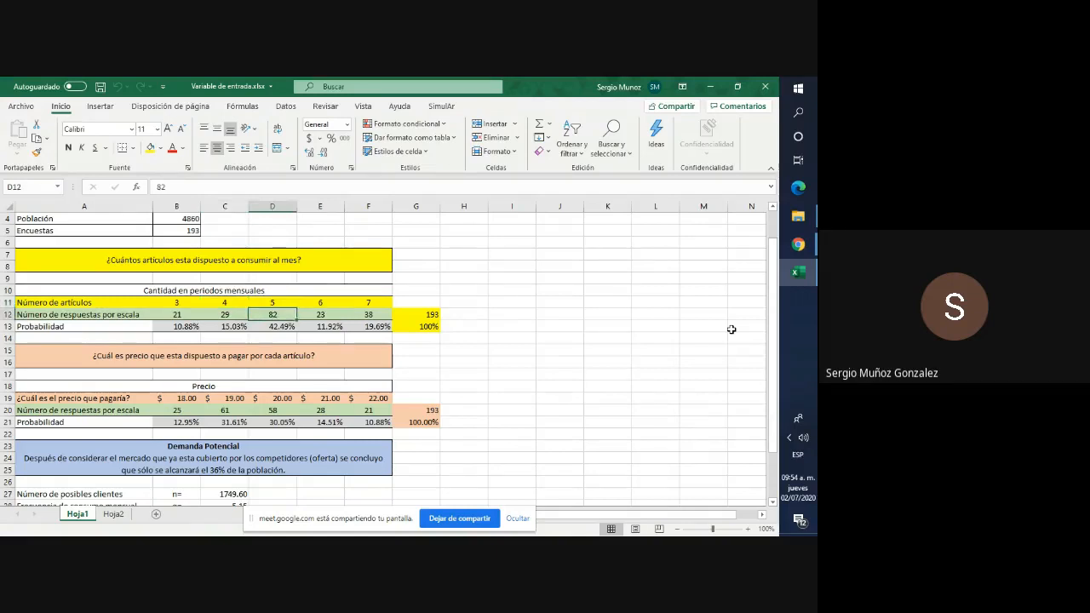
{"action": "key", "text": "Right"}
{"action": "key", "text": "Right"}
{"action": "key", "text": "Right"}
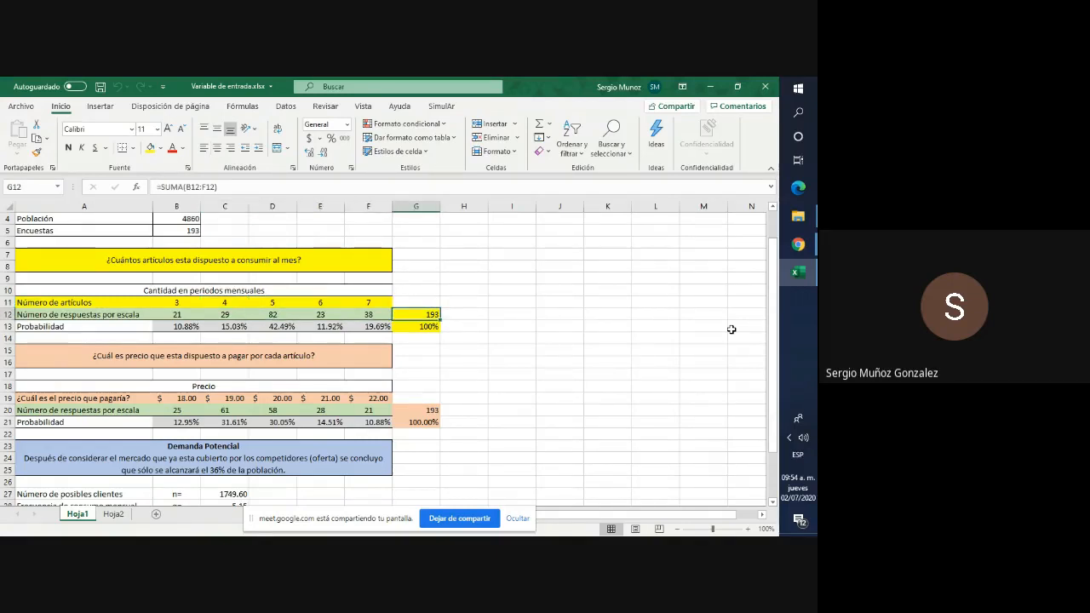
{"action": "key", "text": "F2"}
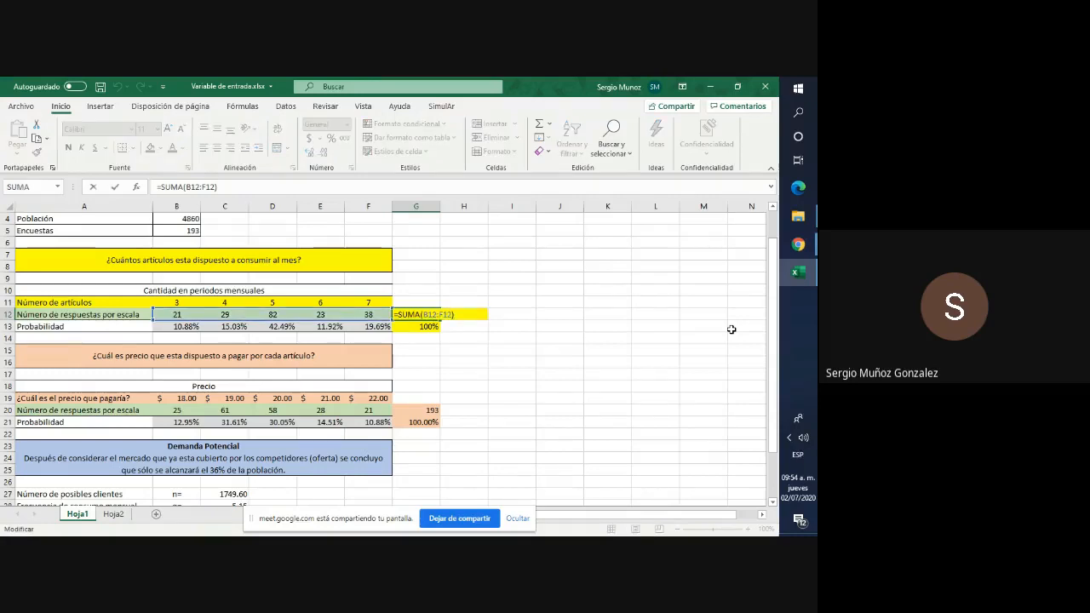
{"action": "key", "text": "Escape"}
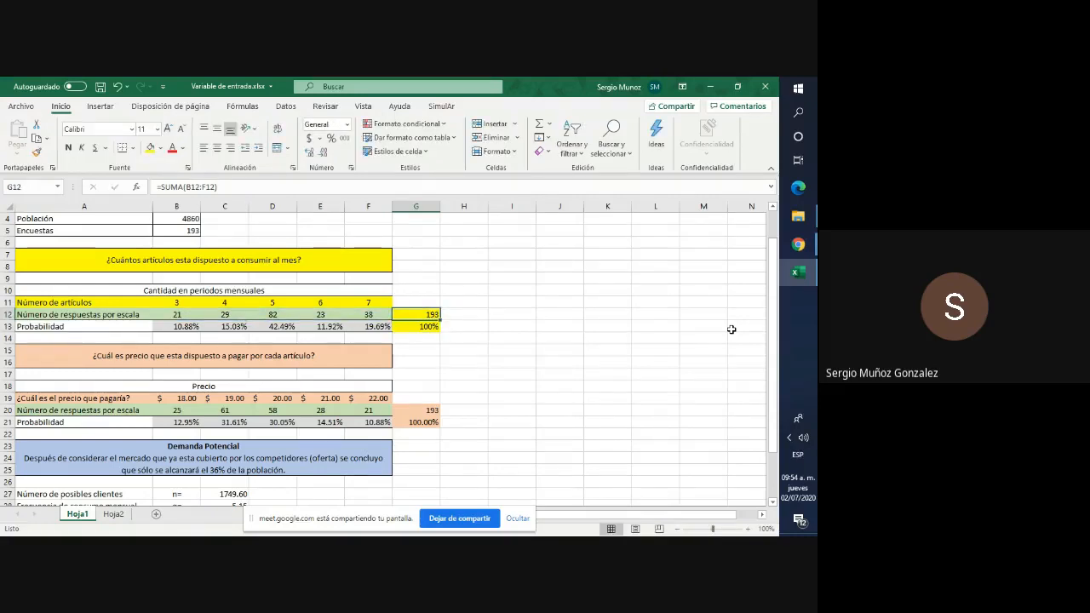
Inspect the probability formula =B12/$G$12 in B13 and fill it across to F13.
{"action": "key", "text": "Left"}
{"action": "key", "text": "Left"}
{"action": "key", "text": "Left"}
{"action": "key", "text": "Left"}
{"action": "key", "text": "Left"}
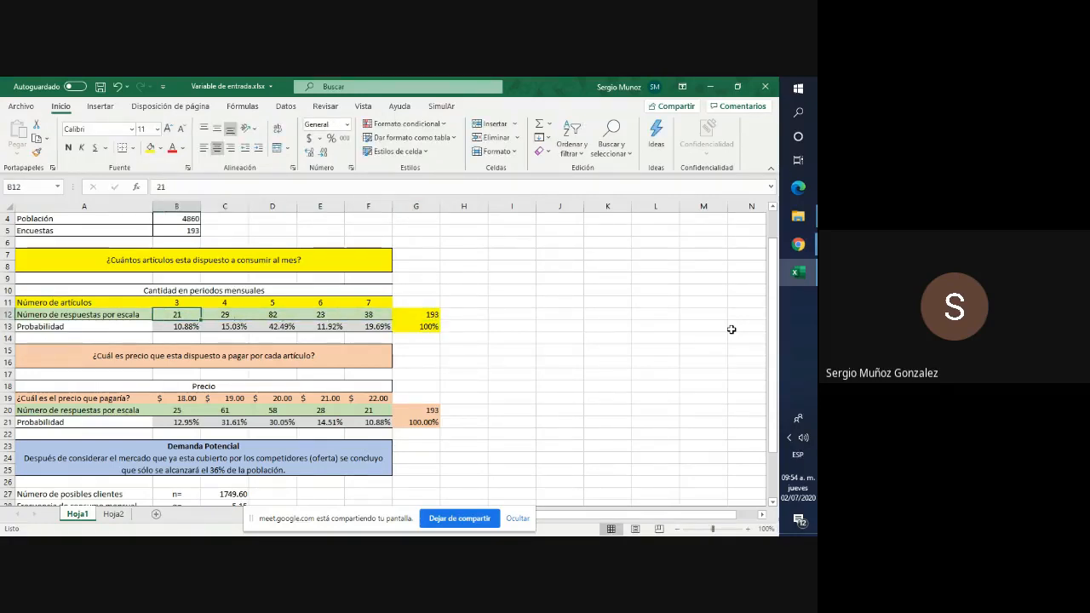
{"action": "key", "text": "Up"}
{"action": "key", "text": "Down"}
{"action": "key", "text": "Down"}
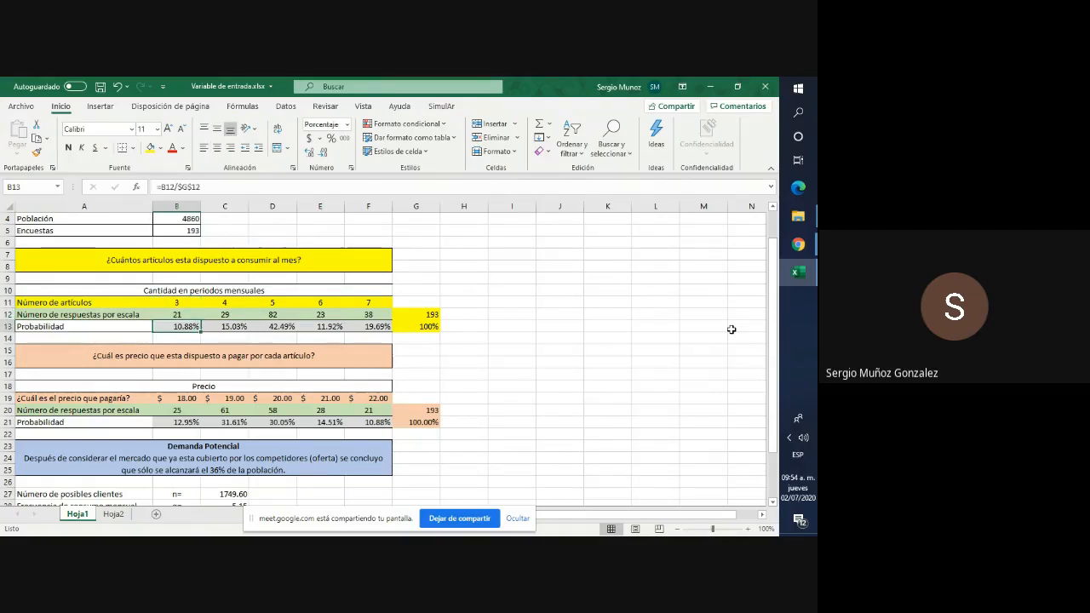
{"action": "key", "text": "F2"}
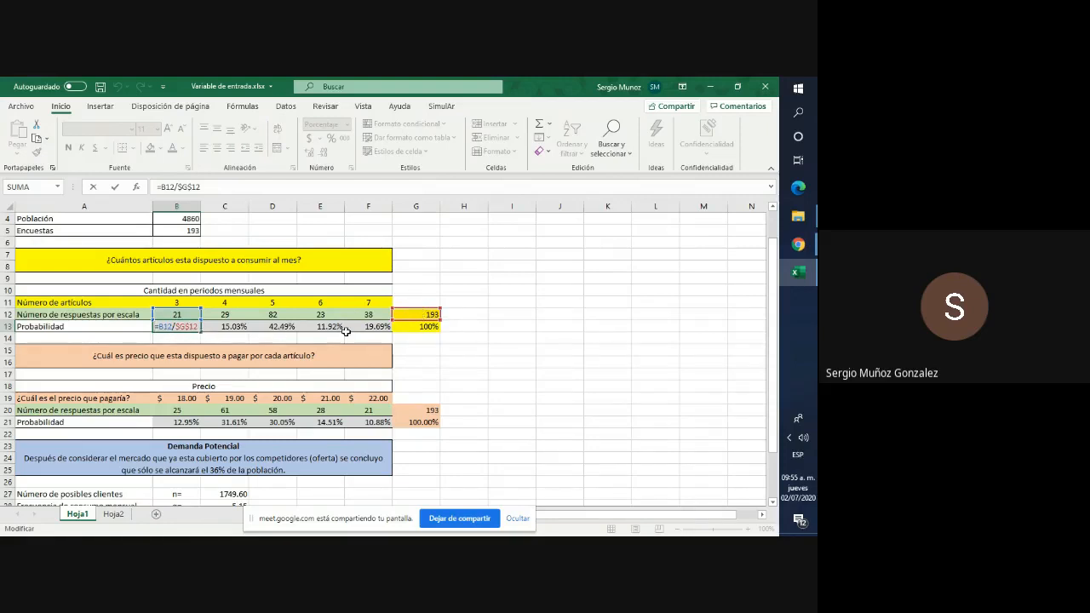
{"action": "key", "text": "ctrl+Return"}
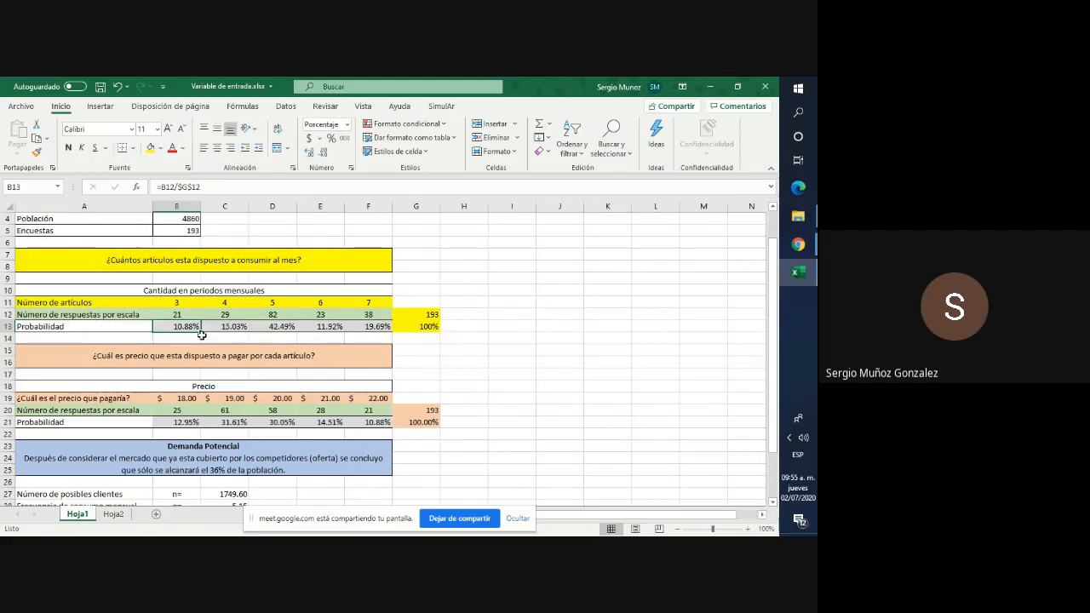
{"action": "left_click_drag", "start_coordinate": [201, 332], "coordinate": [385, 325]}
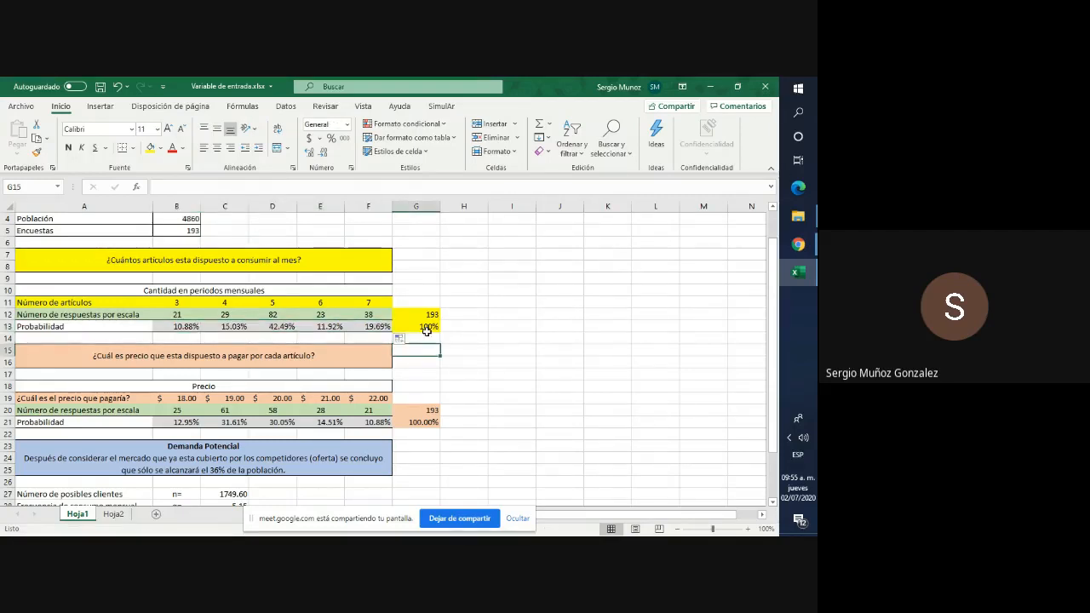
Inspect the SUMA formula in G13 and review the quantity table's totals in G12:G13.
{"action": "left_click", "coordinate": [426, 327]}
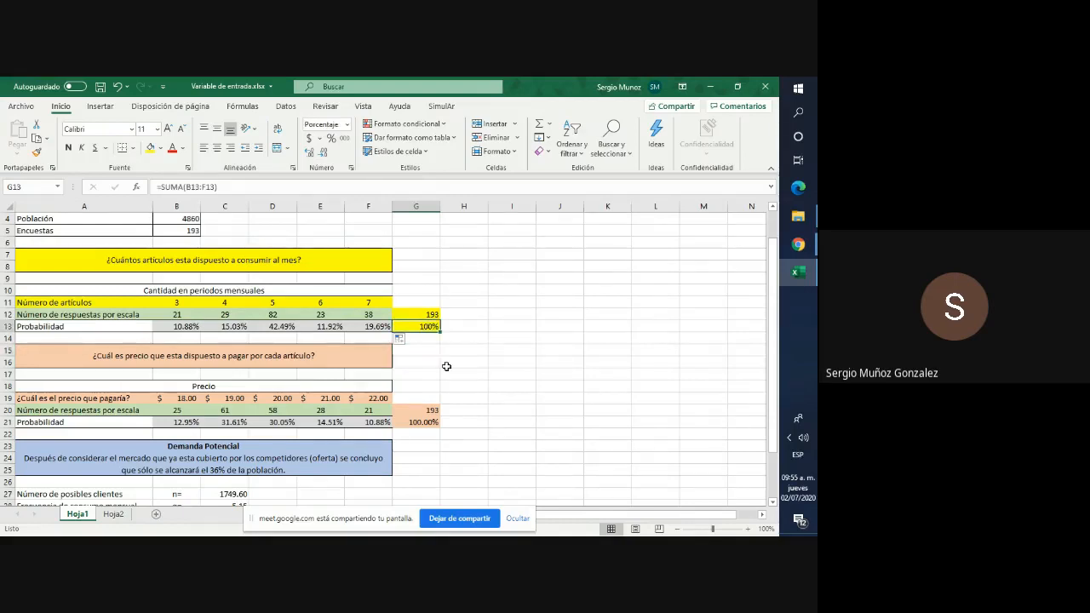
{"action": "double_click", "coordinate": [433, 326]}
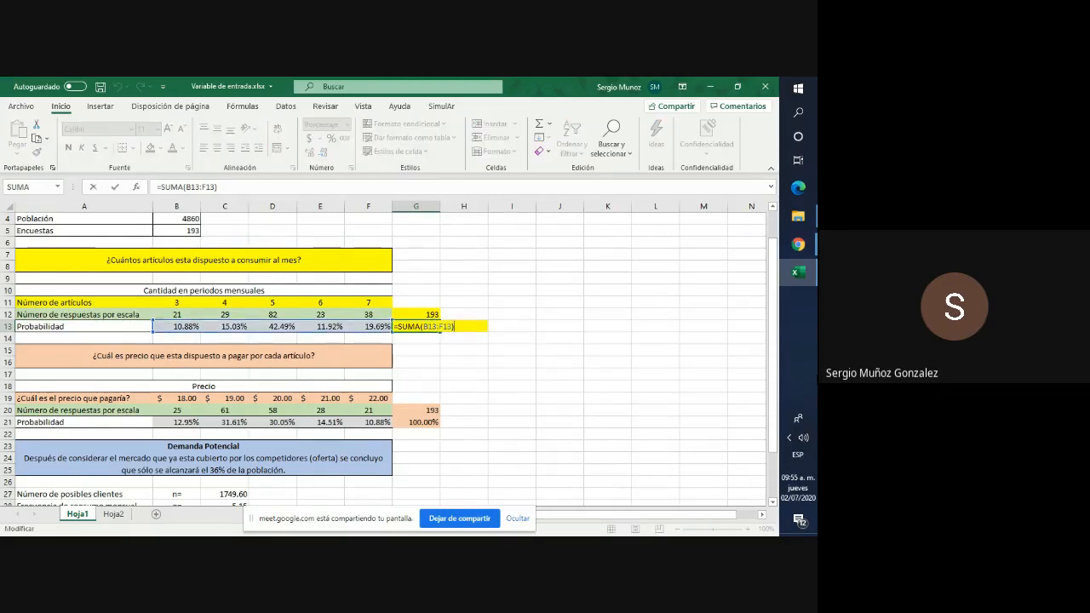
{"action": "key", "text": "Return"}
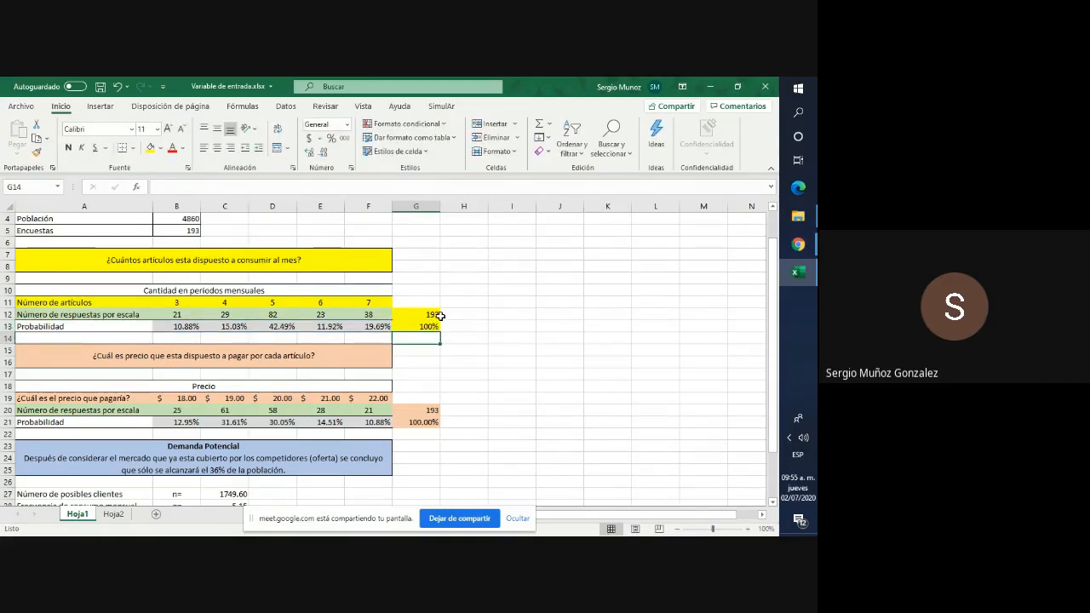
{"action": "left_click_drag", "start_coordinate": [435, 315], "coordinate": [432, 326]}
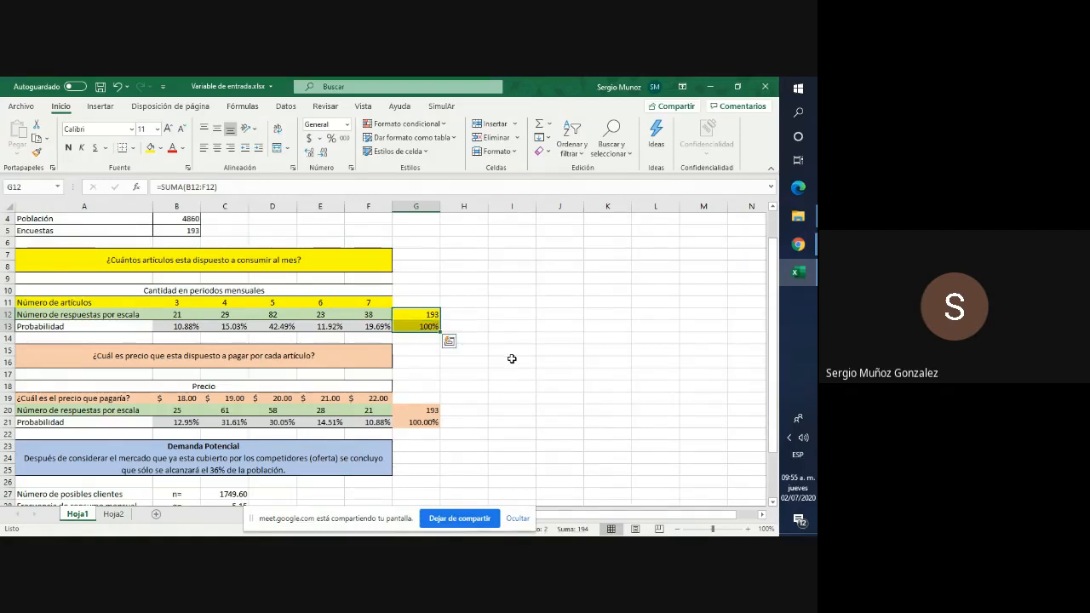
Examine the survey question in A15 about the price people would pay for each item.
{"action": "left_click", "coordinate": [454, 372]}
{"action": "key", "text": "Left"}
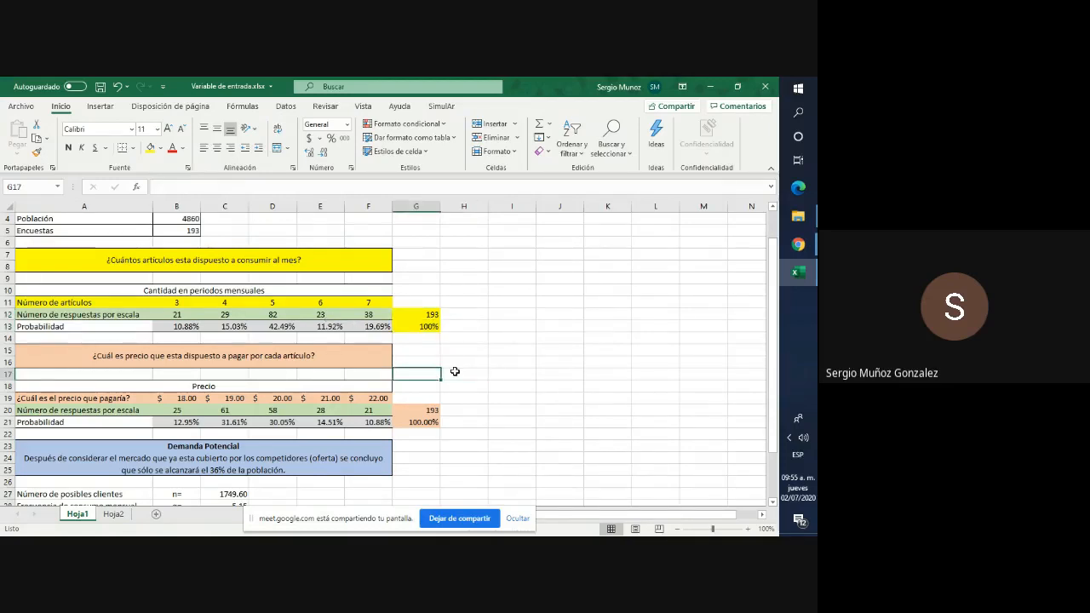
{"action": "key", "text": "Left"}
{"action": "key", "text": "Left"}
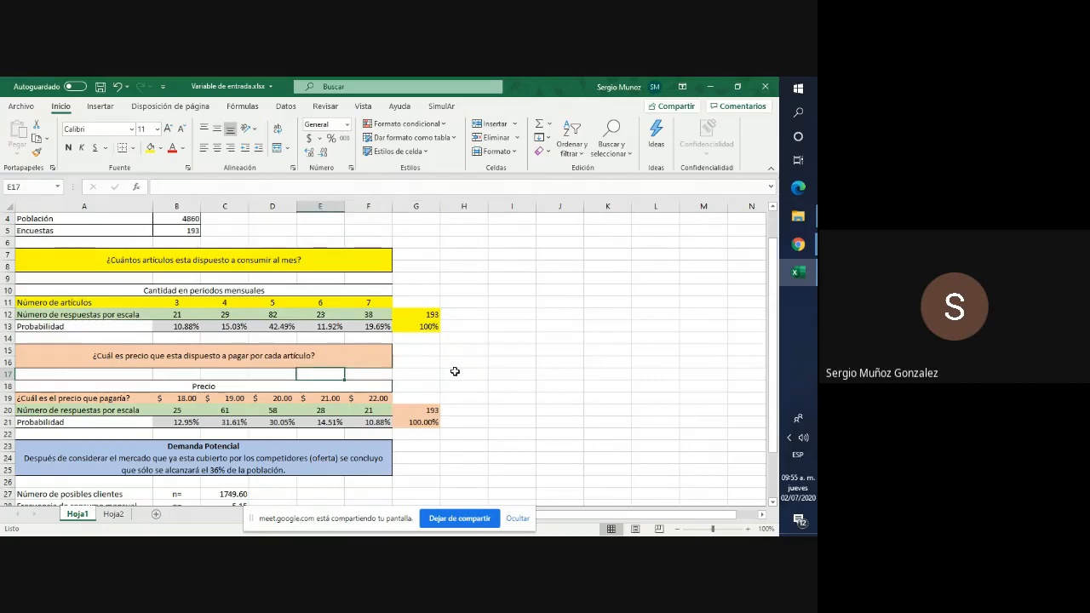
{"action": "scroll", "coordinate": [473, 409], "scroll_direction": "down", "scroll_amount": 3}
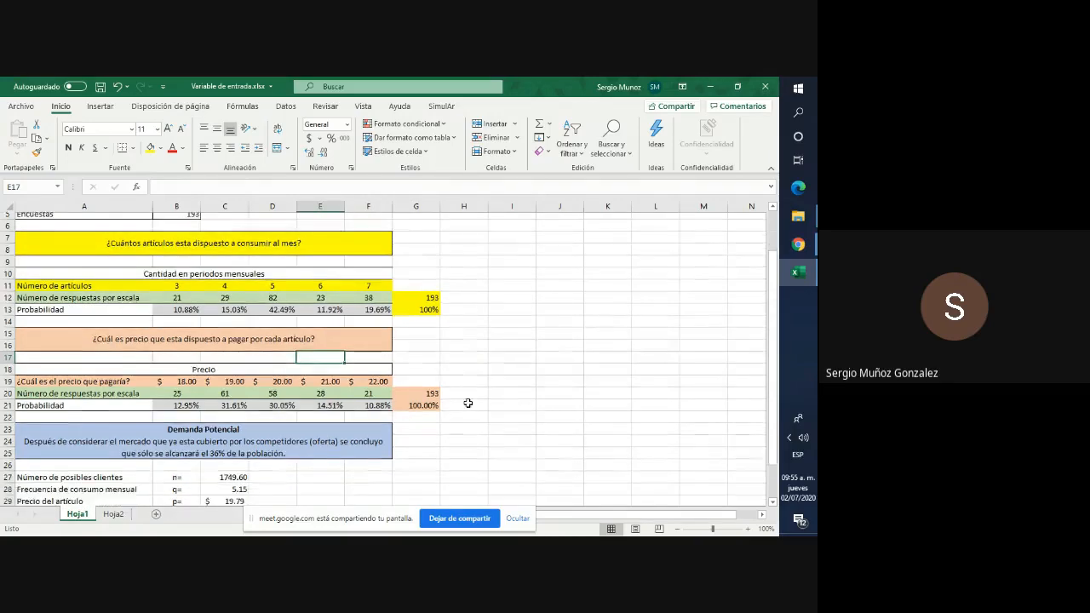
{"action": "scroll", "coordinate": [467, 403], "scroll_direction": "up", "scroll_amount": 2}
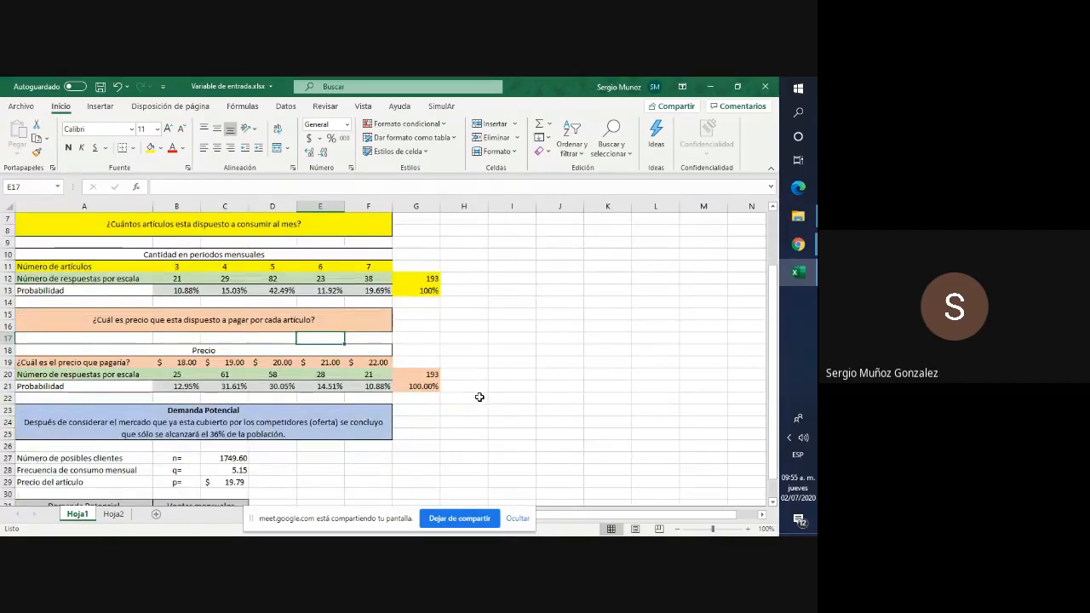
{"action": "left_click", "coordinate": [458, 327]}
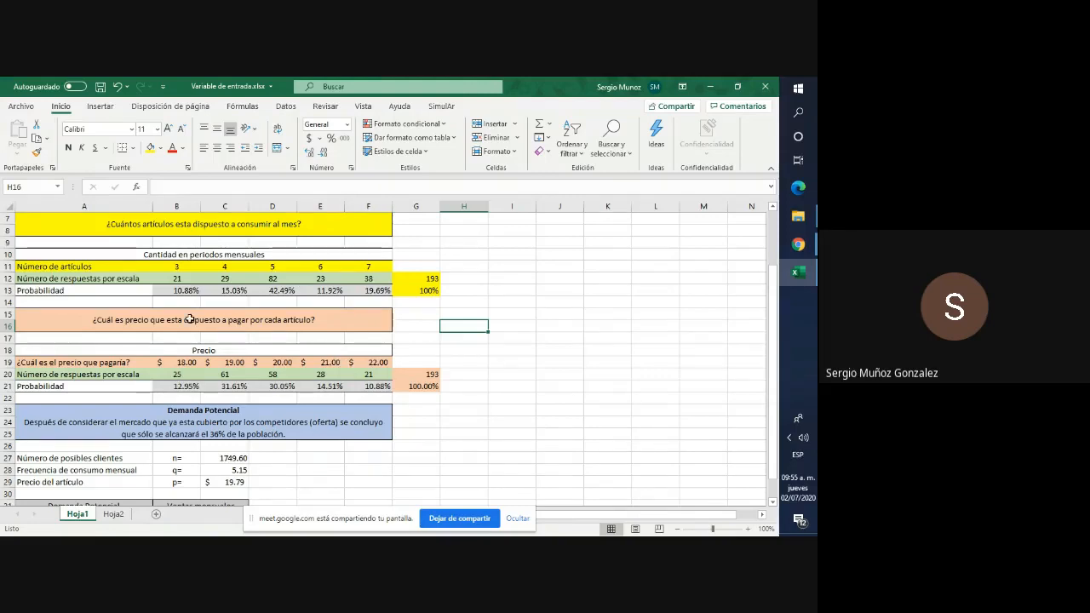
{"action": "left_click", "coordinate": [354, 322]}
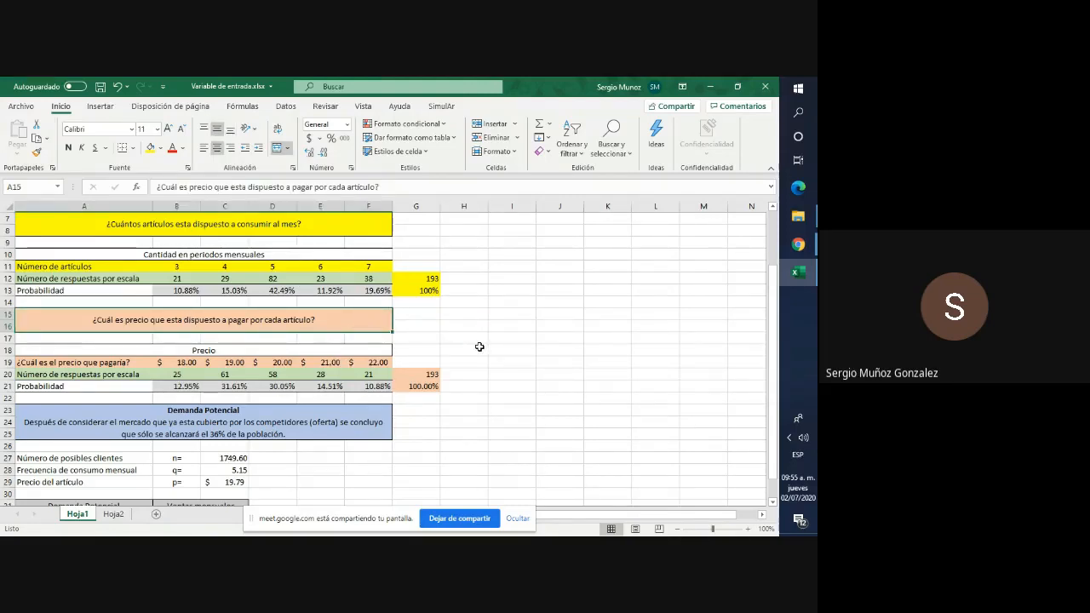
Examine the price options in cells B19 to F19 of the Precio table.
{"action": "left_click", "coordinate": [191, 363]}
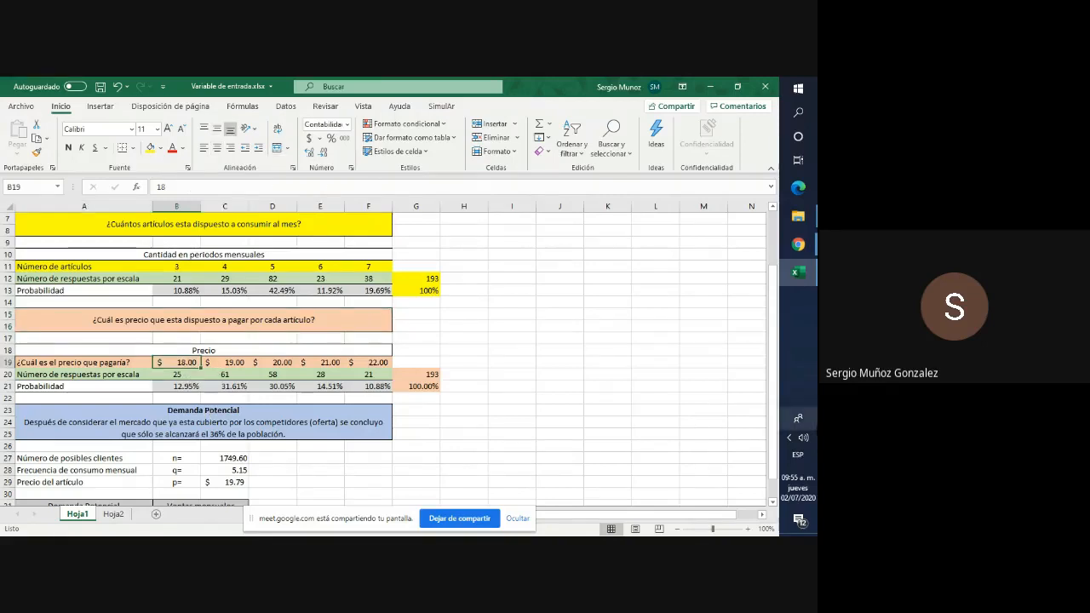
{"action": "key", "text": "Right"}
{"action": "key", "text": "Right"}
{"action": "key", "text": "Right"}
{"action": "key", "text": "Right"}
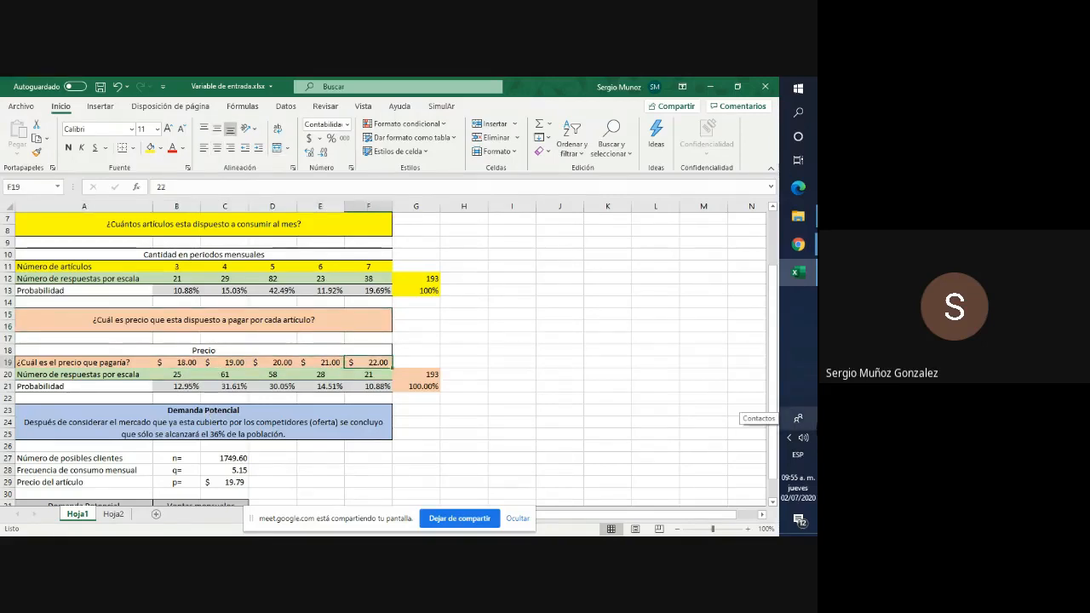
{"action": "key", "text": "Left"}
{"action": "key", "text": "Left"}
{"action": "key", "text": "Left"}
{"action": "key", "text": "Left"}
{"action": "key", "text": "Left"}
{"action": "key", "text": "Right"}
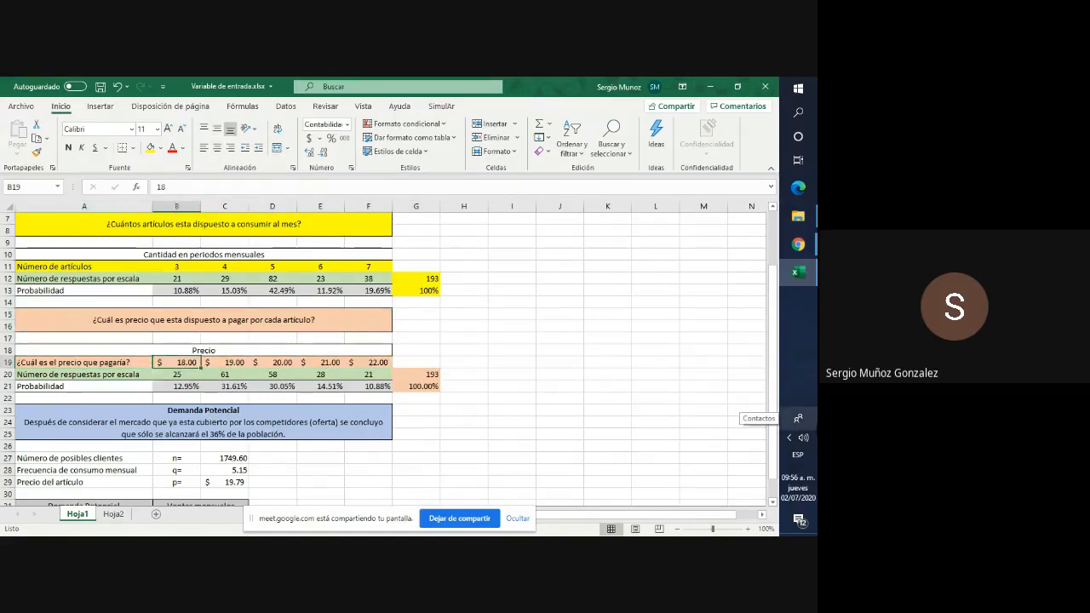
Compare each price in row 19 with its number of responses in row 20, from column B to F.
{"action": "key", "text": "Down"}
{"action": "key", "text": "Up"}
{"action": "key", "text": "Down"}
{"action": "key", "text": "Up"}
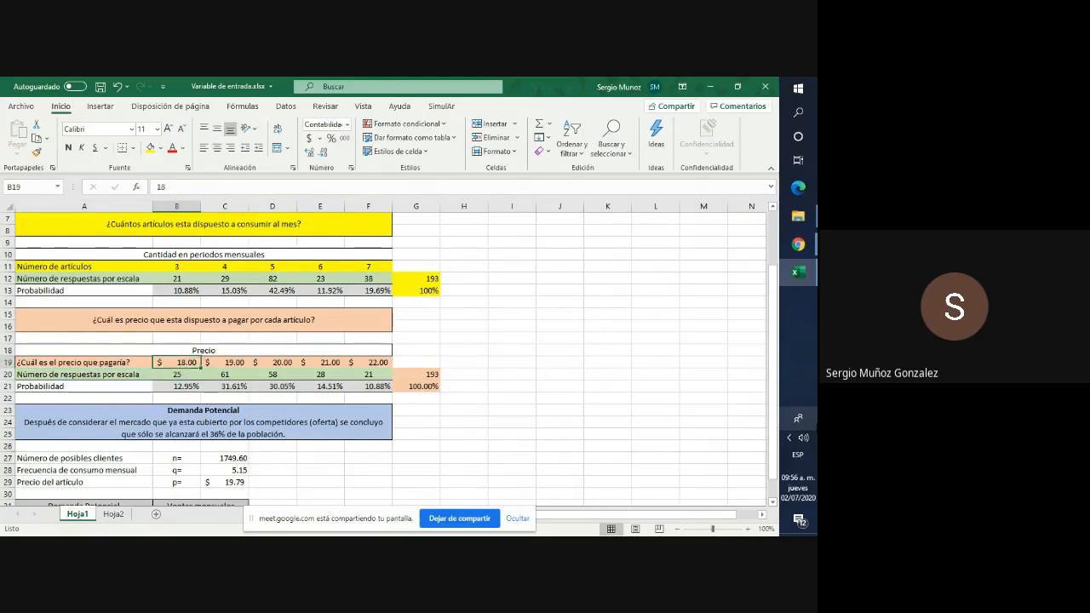
{"action": "key", "text": "Down"}
{"action": "key", "text": "Right"}
{"action": "key", "text": "Up"}
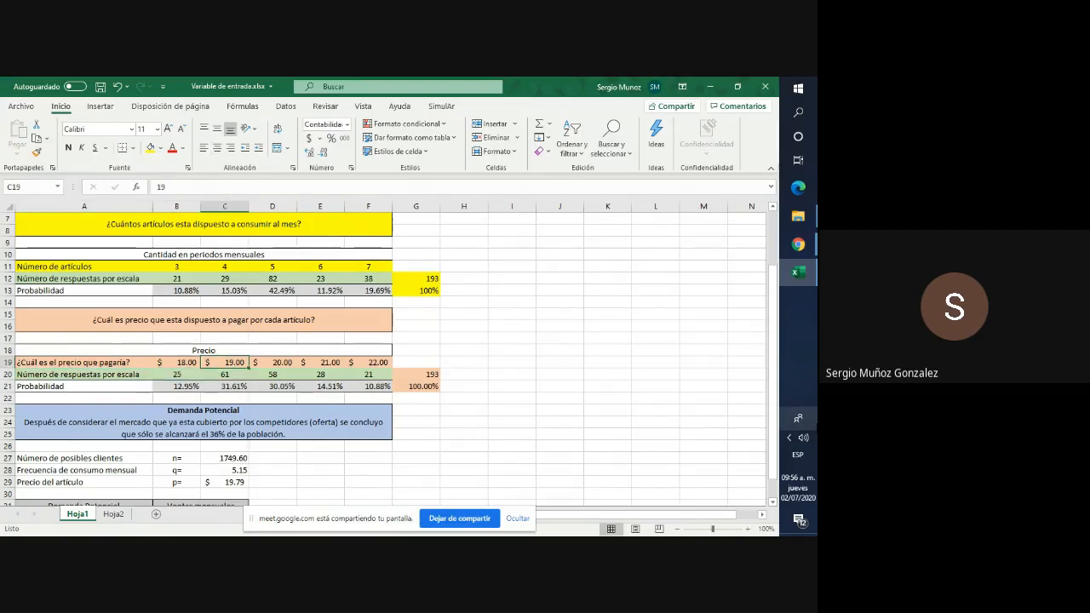
{"action": "key", "text": "Down"}
{"action": "key", "text": "Right"}
{"action": "key", "text": "Up"}
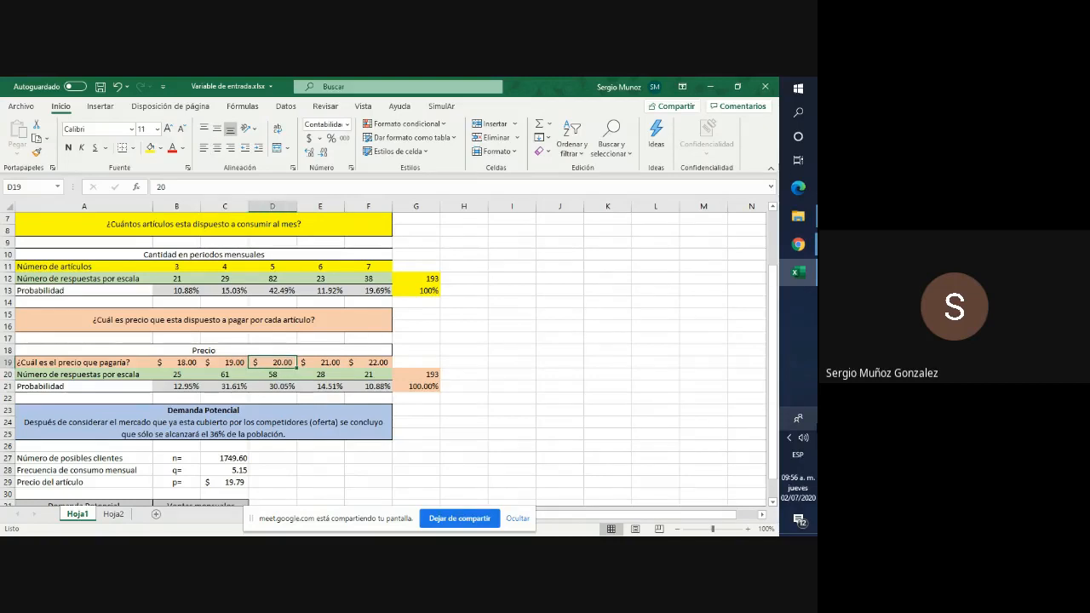
{"action": "key", "text": "Down"}
{"action": "key", "text": "Right"}
{"action": "key", "text": "Up"}
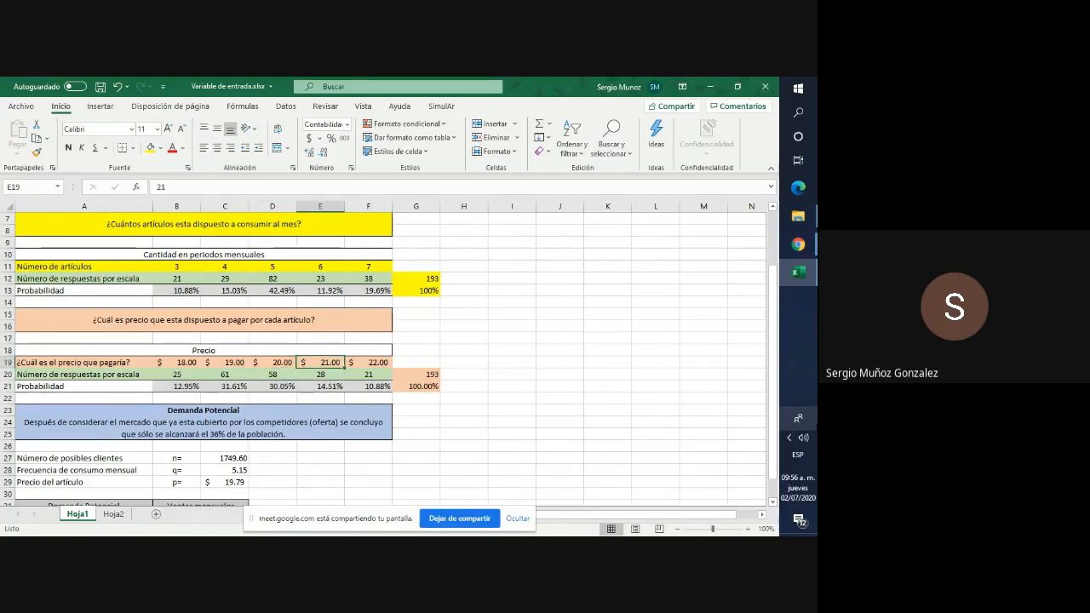
{"action": "key", "text": "Down"}
{"action": "key", "text": "Right"}
{"action": "key", "text": "Up"}
{"action": "key", "text": "Down"}
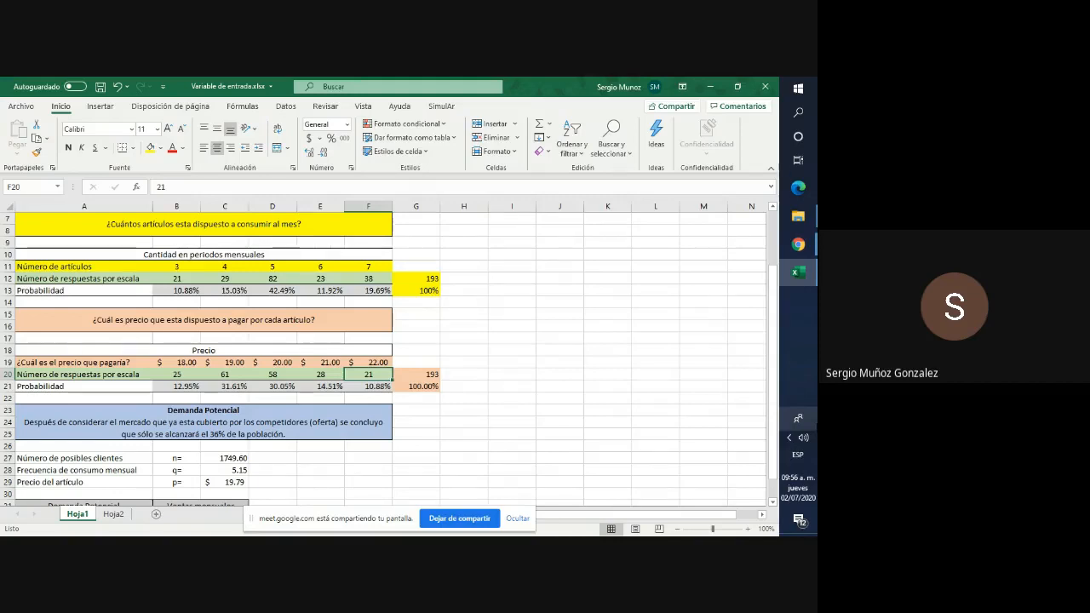
Inspect the formula in B21 that calculates the probability of the first price option.
{"action": "key", "text": "Left"}
{"action": "key", "text": "Left"}
{"action": "key", "text": "Left"}
{"action": "key", "text": "Left"}
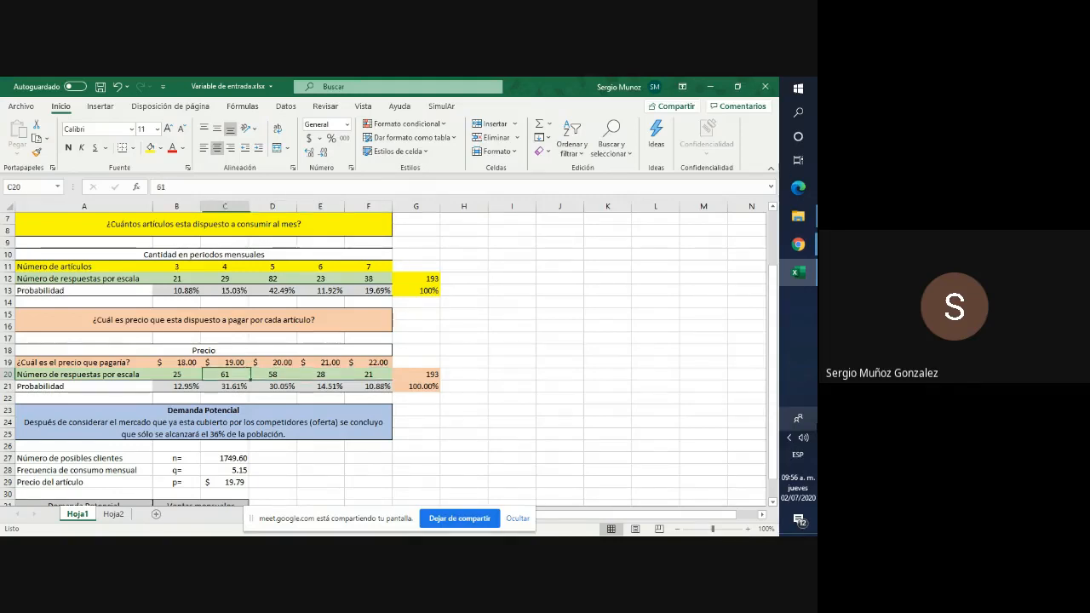
{"action": "key", "text": "Down"}
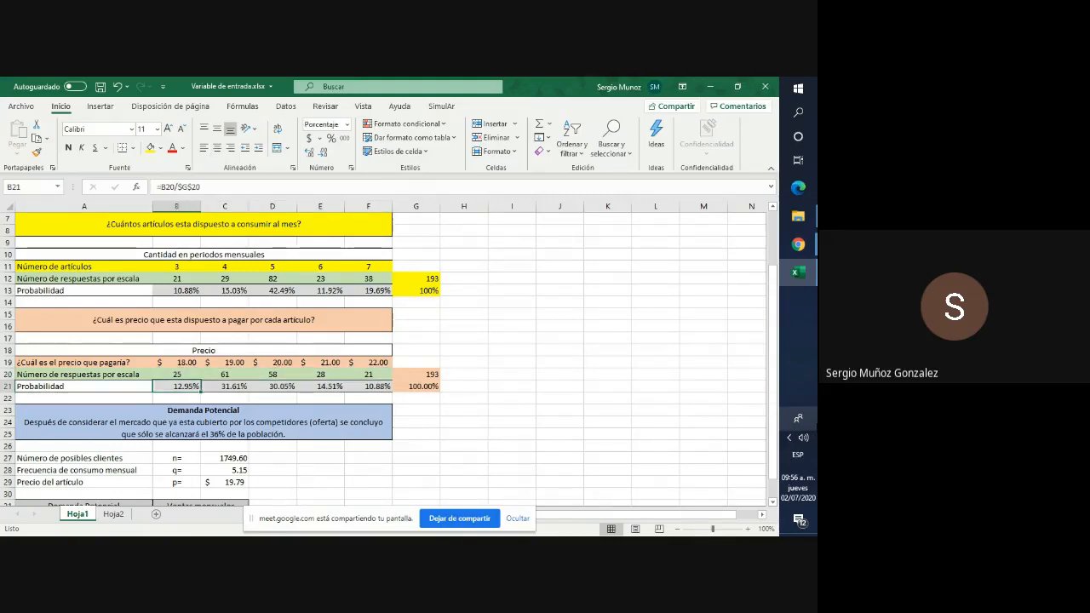
{"action": "key", "text": "F2"}
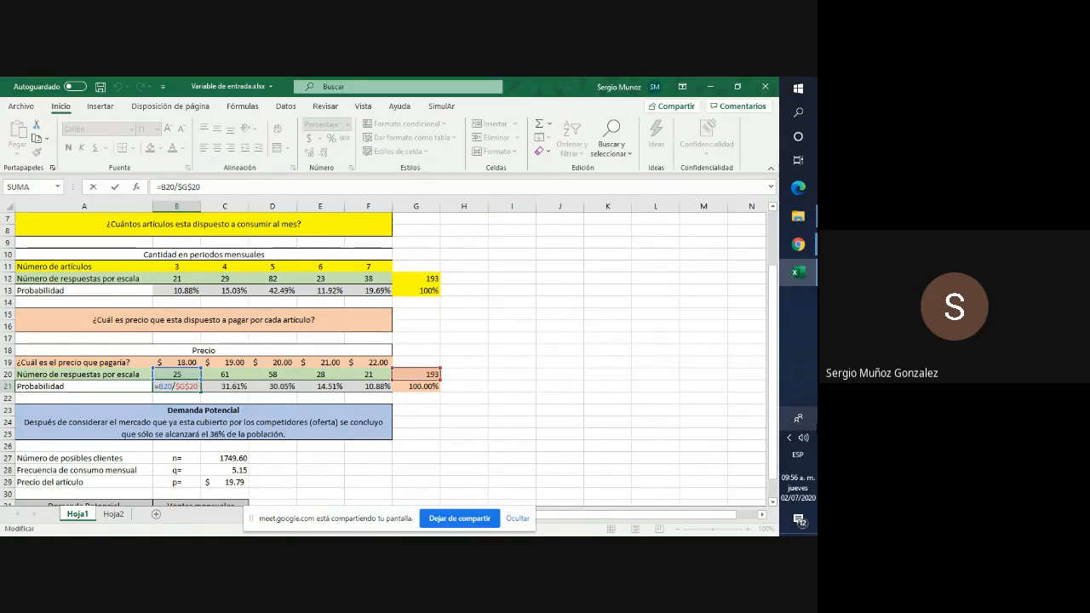
{"action": "key", "text": "Return"}
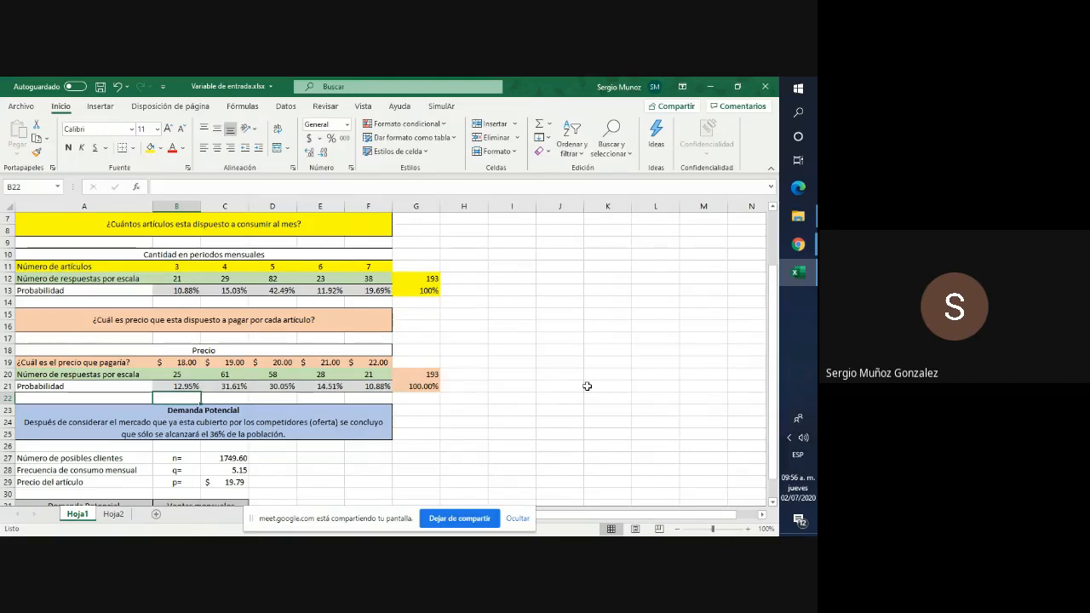
Compare the number of surveys in B5 with the response totals in G12 and G20.
{"action": "scroll", "coordinate": [584, 382], "scroll_direction": "up", "scroll_amount": 2}
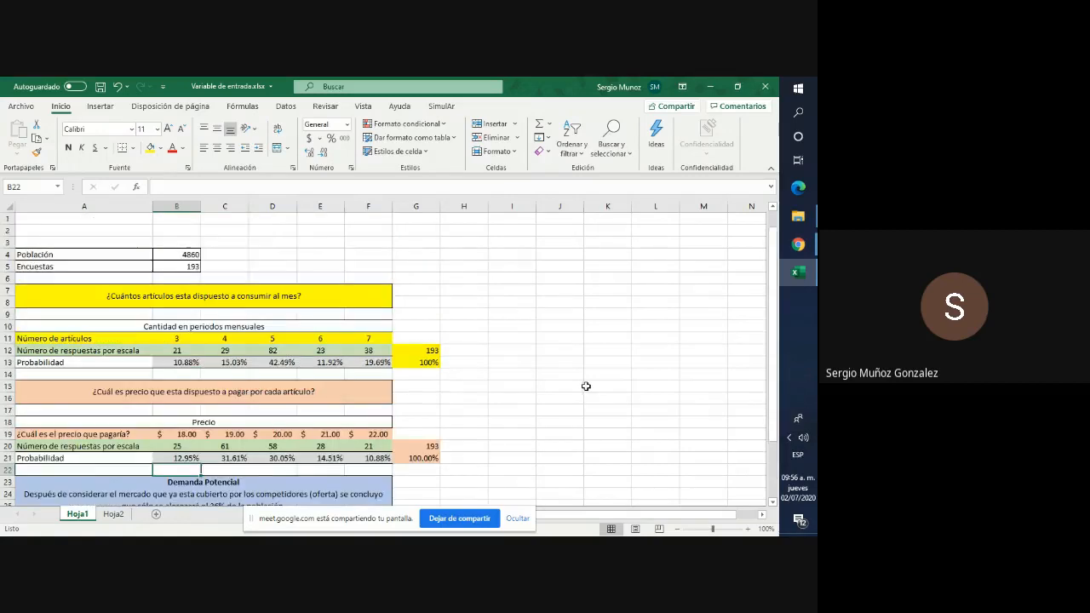
{"action": "left_click", "coordinate": [188, 266]}
{"action": "left_click", "coordinate": [430, 351]}
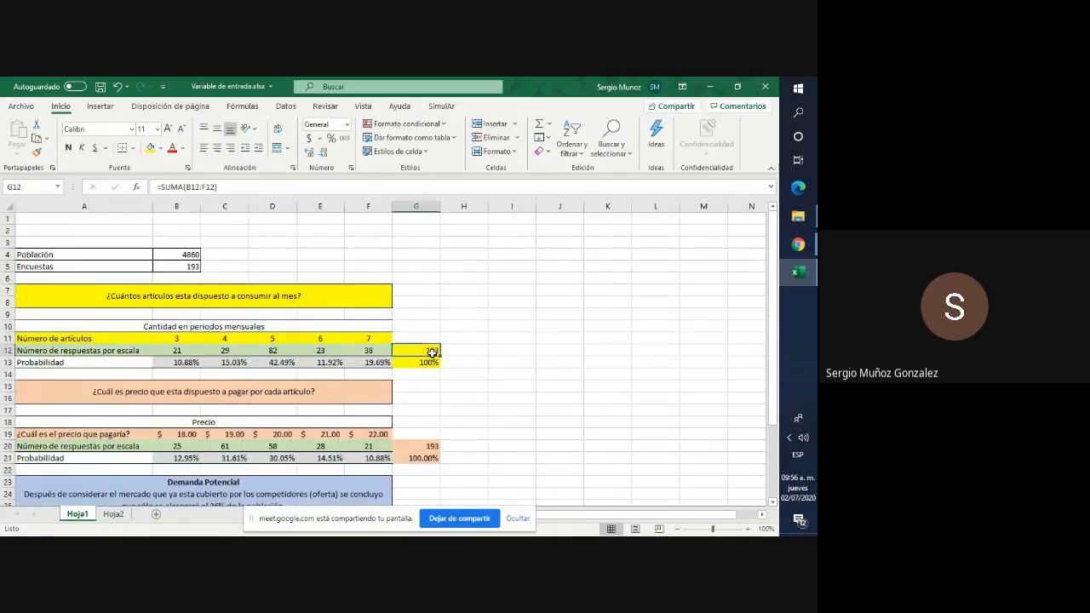
{"action": "left_click", "coordinate": [426, 447]}
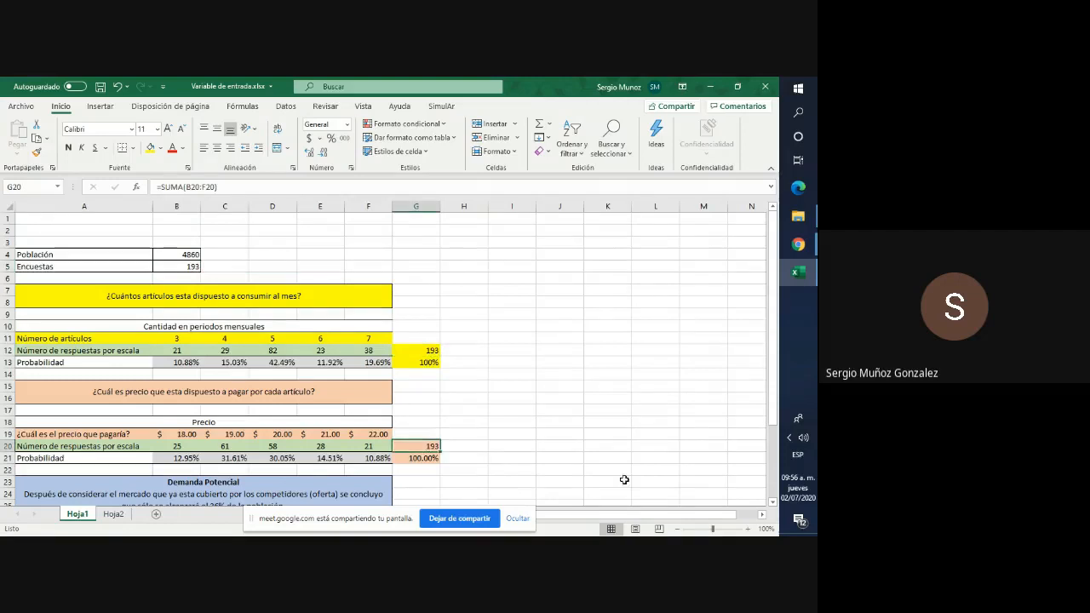
Enlarge the sheet to 110% and set the ribbon to hide automatically.
{"action": "left_click", "coordinate": [748, 529]}
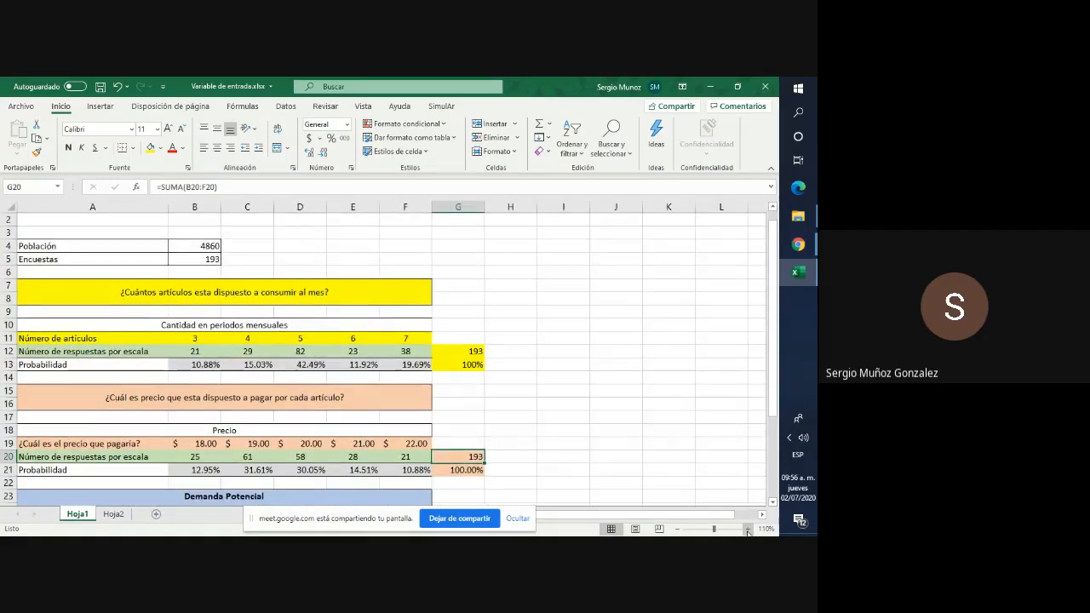
{"action": "left_click", "coordinate": [682, 90]}
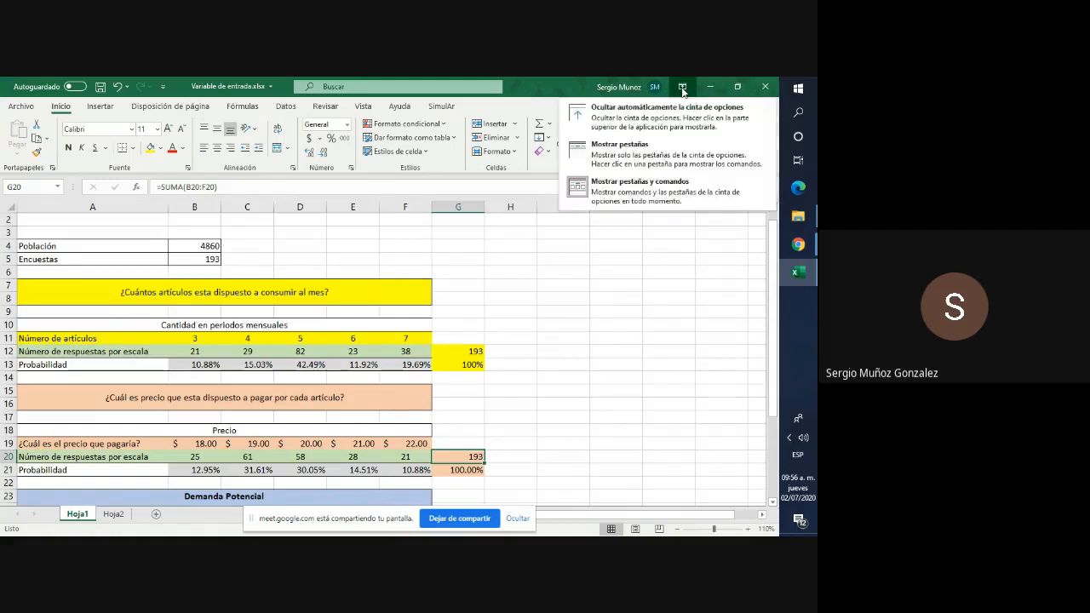
{"action": "key", "text": "Escape"}
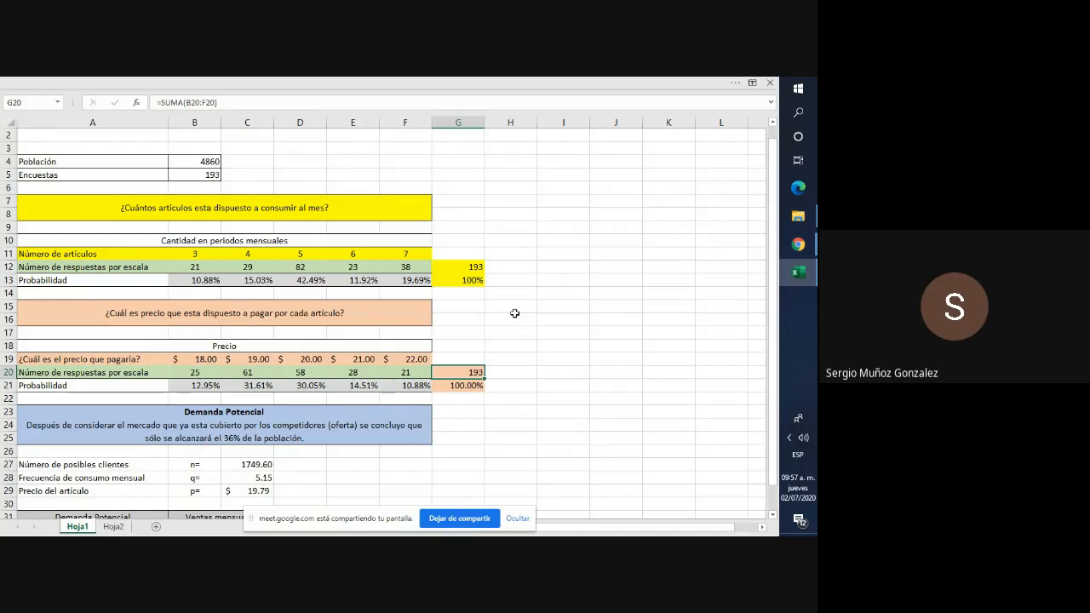
Review the price options in row 19 of the Precio table.
{"action": "key", "text": "Right"}
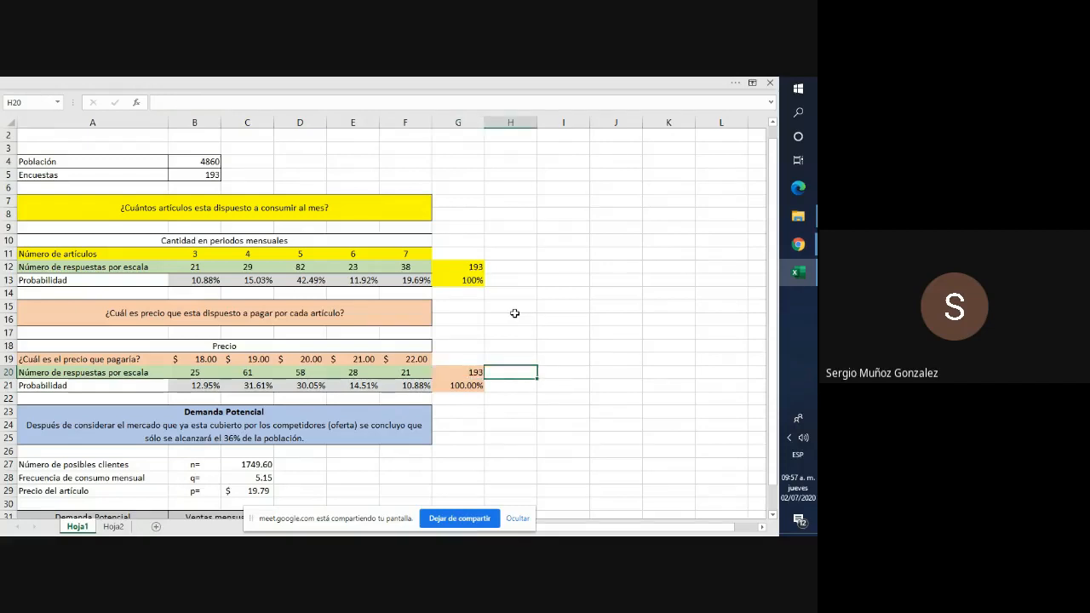
{"action": "key", "text": "Up"}
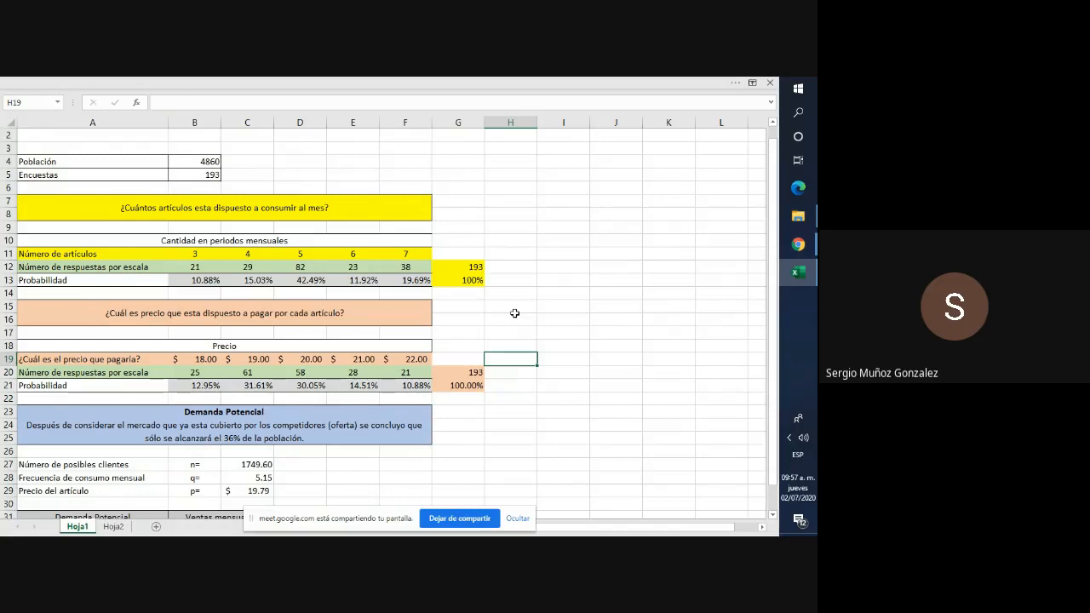
{"action": "key", "text": "Left"}
{"action": "key", "text": "Left"}
{"action": "key", "text": "Left"}
{"action": "key", "text": "Left"}
{"action": "key", "text": "Left"}
{"action": "key", "text": "Left"}
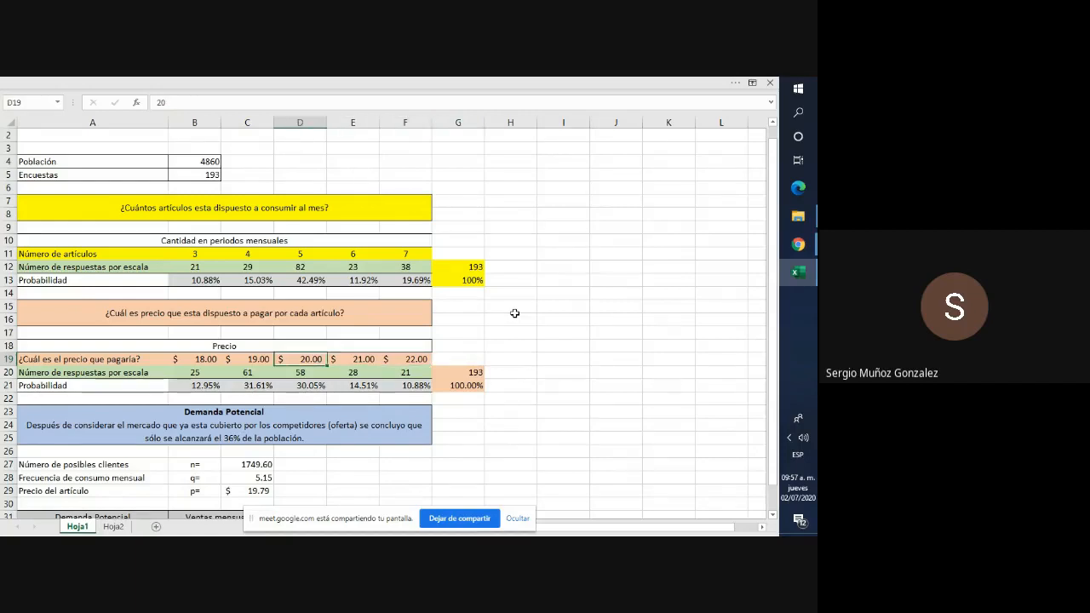
{"action": "key", "text": "Right"}
{"action": "key", "text": "Right"}
{"action": "key", "text": "Right"}
{"action": "key", "text": "Right"}
{"action": "key", "text": "Right"}
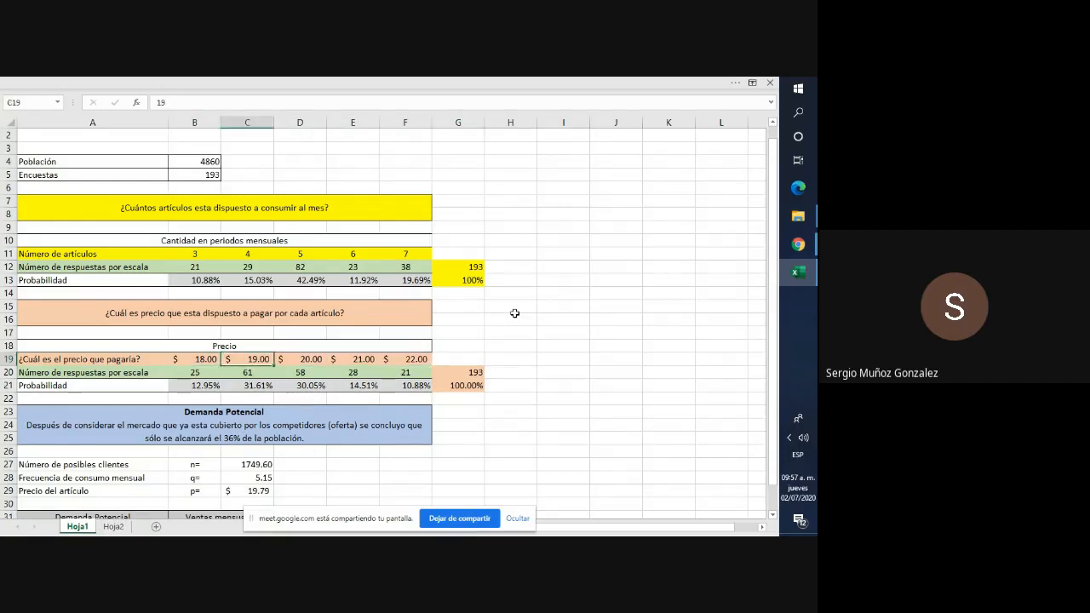
Examine the probability of each price in row 21, from column B to F.
{"action": "key", "text": "Left"}
{"action": "key", "text": "Left"}
{"action": "key", "text": "Left"}
{"action": "key", "text": "Left"}
{"action": "key", "text": "Down"}
{"action": "key", "text": "Down"}
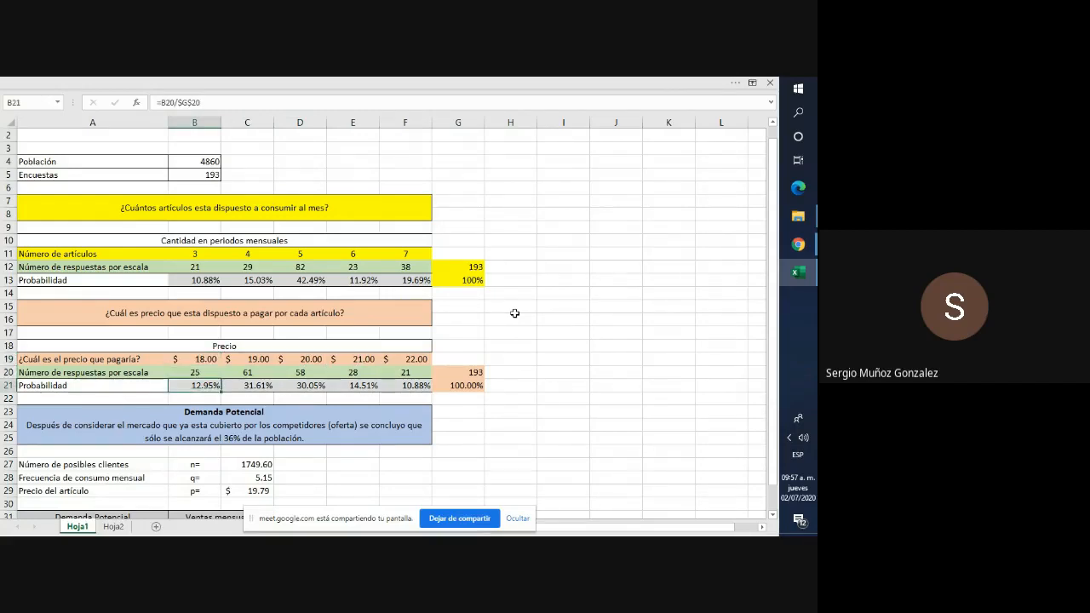
{"action": "key", "text": "Right"}
{"action": "key", "text": "Right"}
{"action": "key", "text": "Right"}
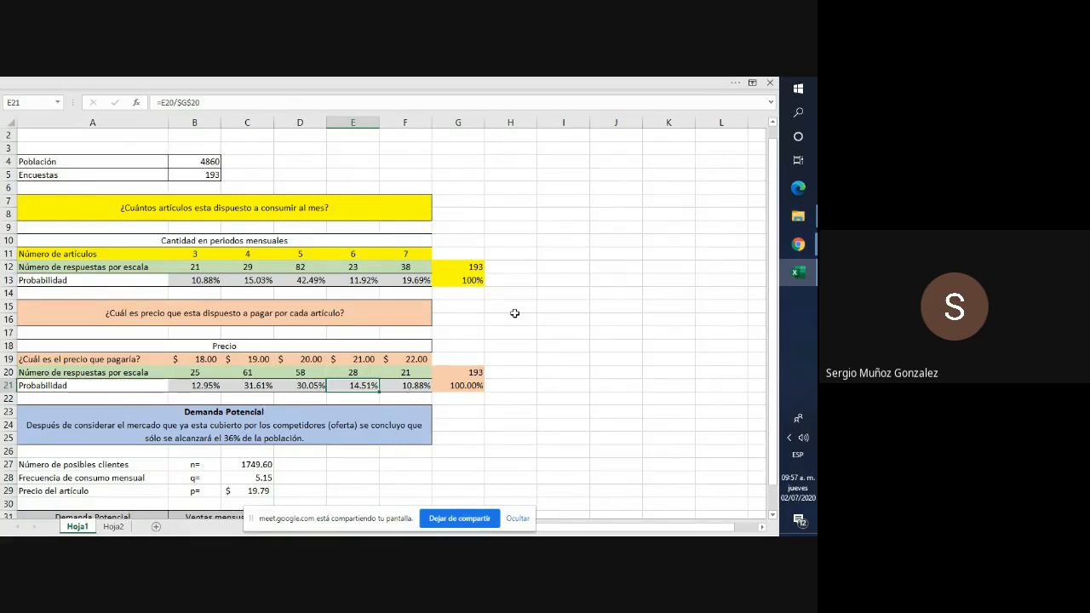
{"action": "key", "text": "Right"}
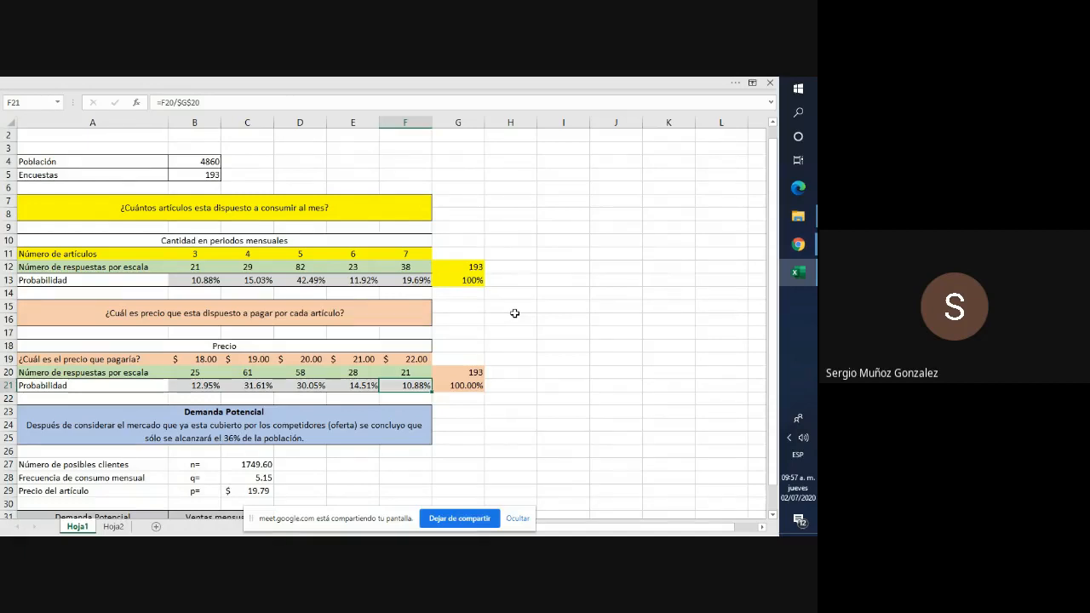
Look through the Demanda Potencial section from its heading in A23 down to the Mercado Potencial row and back to A27.
{"action": "key", "text": "Left"}
{"action": "key", "text": "Left"}
{"action": "key", "text": "Left"}
{"action": "key", "text": "Left"}
{"action": "key", "text": "Left"}
{"action": "key", "text": "Down"}
{"action": "key", "text": "Down"}
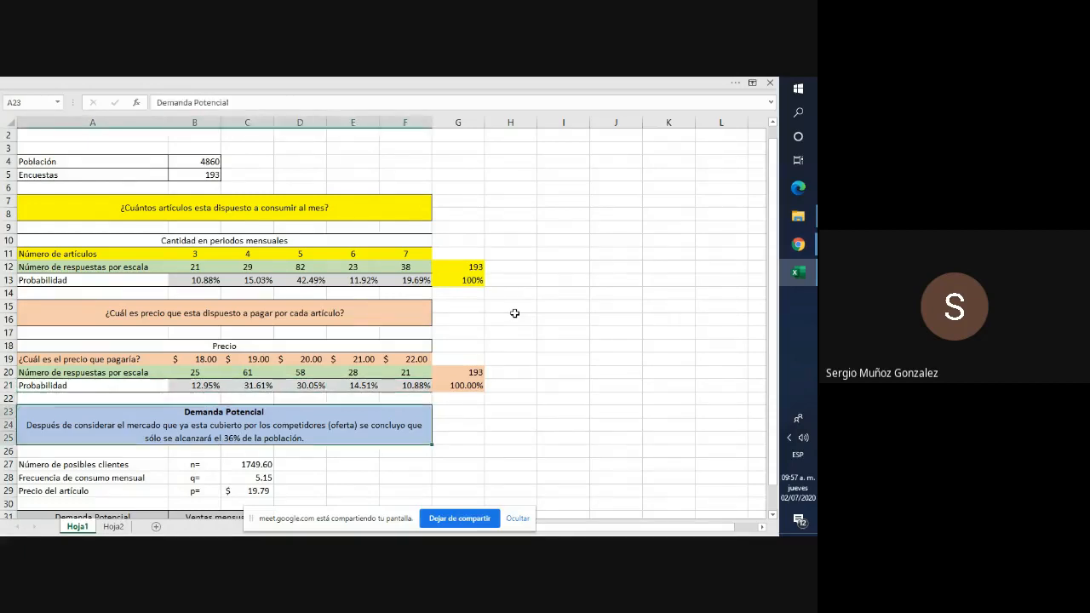
{"action": "key", "text": "Down"}
{"action": "key", "text": "Down"}
{"action": "key", "text": "Down"}
{"action": "key", "text": "Down"}
{"action": "key", "text": "Down"}
{"action": "key", "text": "Down"}
{"action": "key", "text": "Down"}
{"action": "key", "text": "Down"}
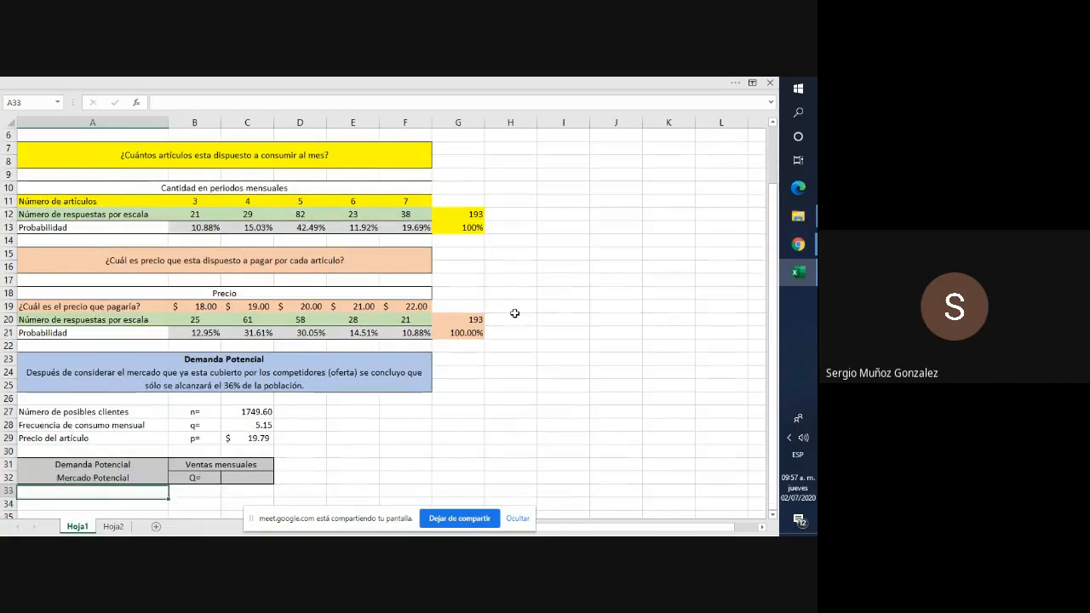
{"action": "key", "text": "Up"}
{"action": "key", "text": "Up"}
{"action": "key", "text": "Up"}
{"action": "key", "text": "Up"}
{"action": "key", "text": "Up"}
{"action": "key", "text": "Up"}
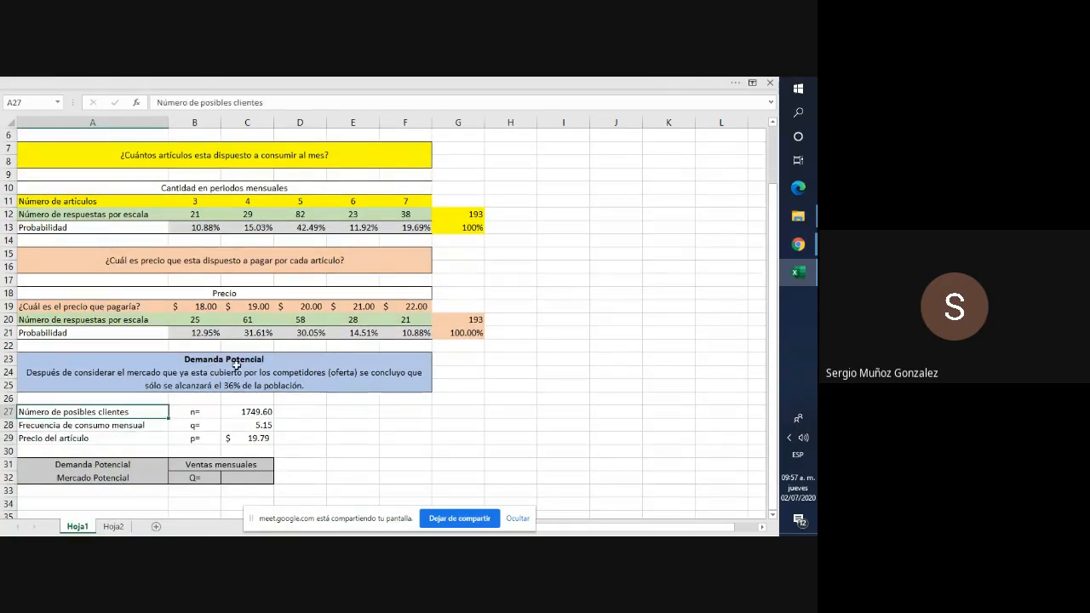
Read the Demanda Potencial statement in A23 about the reachable market share and relate it to the population in B4.
{"action": "left_click", "coordinate": [316, 379]}
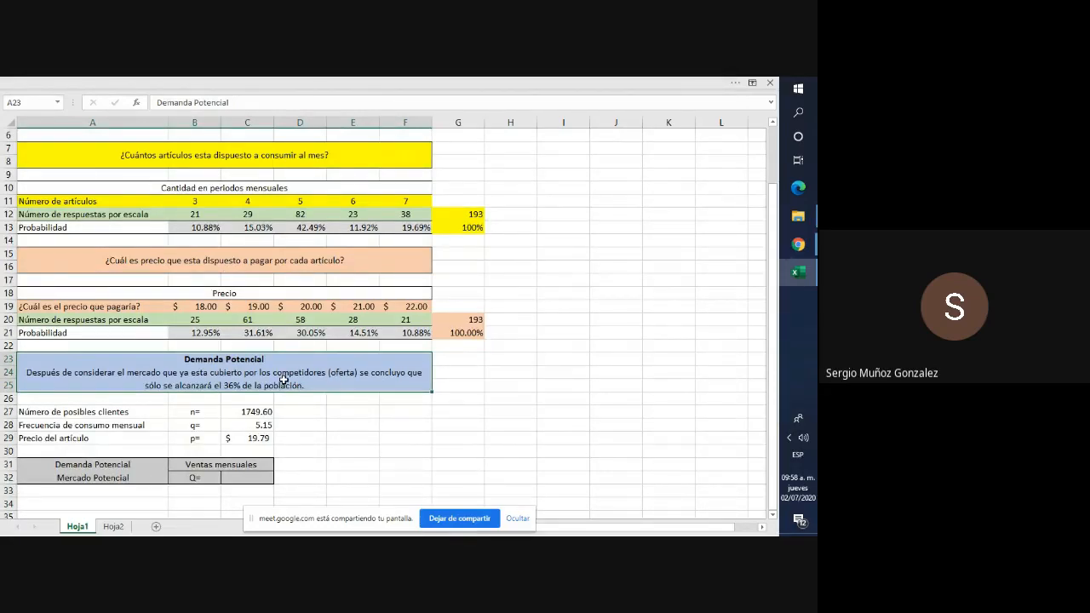
{"action": "scroll", "coordinate": [284, 379], "scroll_direction": "up", "scroll_amount": 1}
{"action": "scroll", "coordinate": [283, 379], "scroll_direction": "down", "scroll_amount": 3}
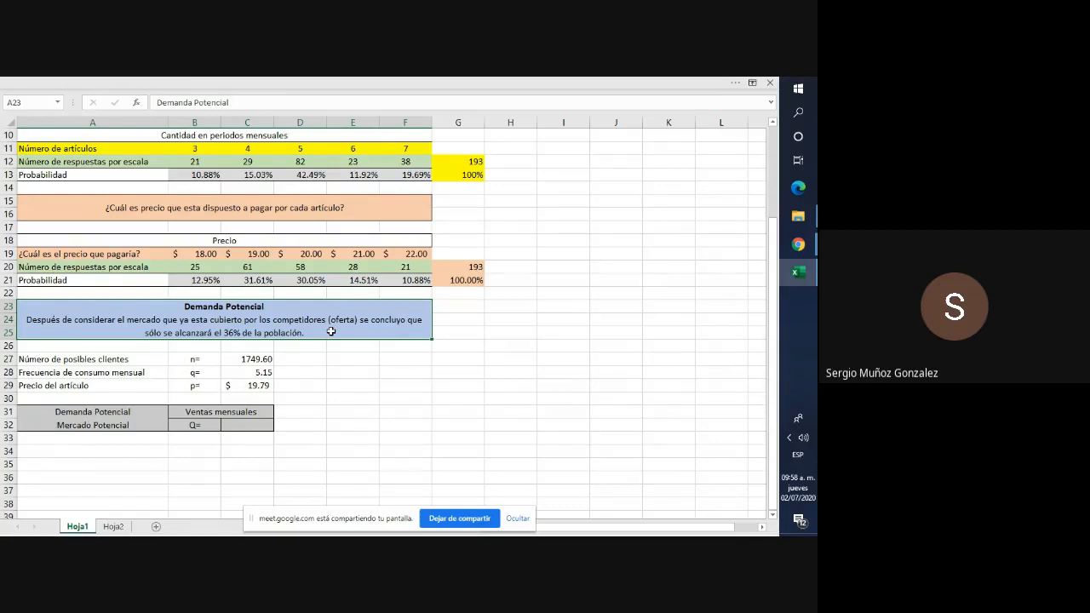
{"action": "scroll", "coordinate": [331, 331], "scroll_direction": "up", "scroll_amount": 3}
{"action": "left_click", "coordinate": [210, 175]}
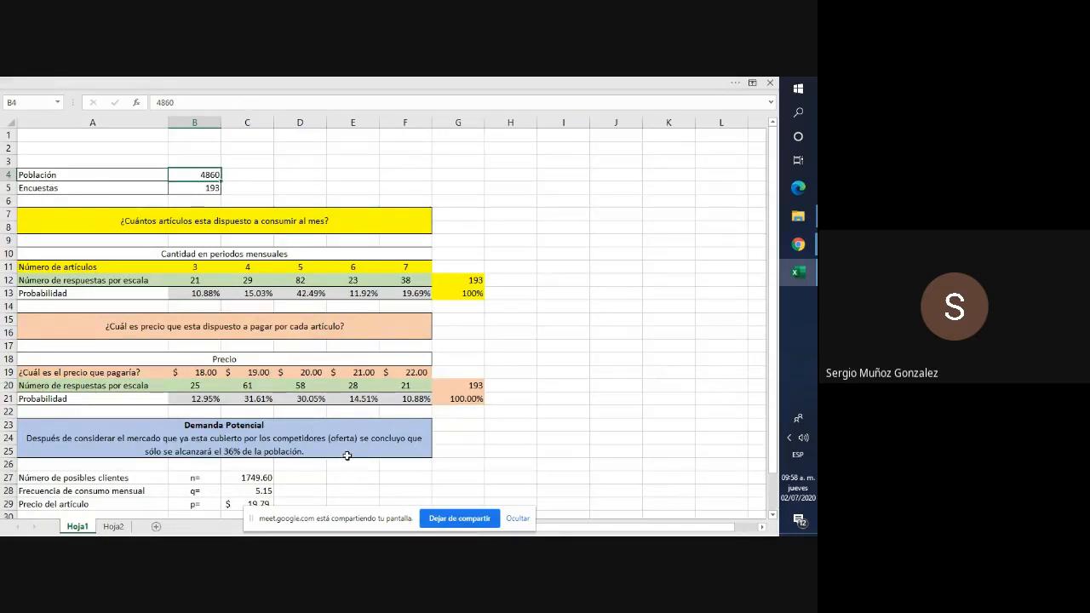
{"action": "scroll", "coordinate": [345, 451], "scroll_direction": "down", "scroll_amount": 2}
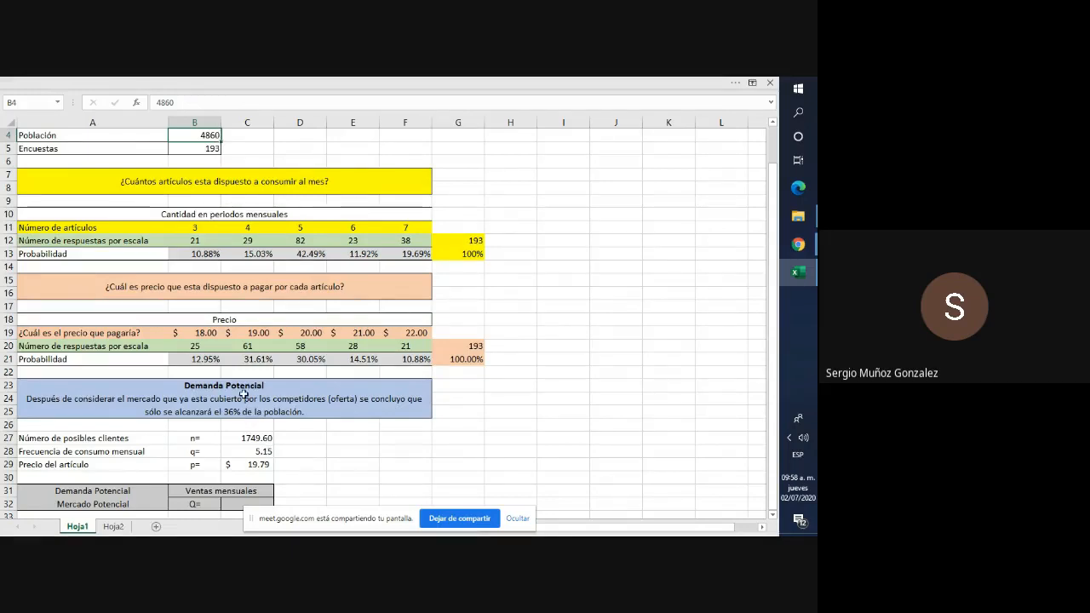
Inspect the formula for the number of possible clients in C27 and trace its reference to the population in B4.
{"action": "scroll", "coordinate": [268, 443], "scroll_direction": "down", "scroll_amount": 2}
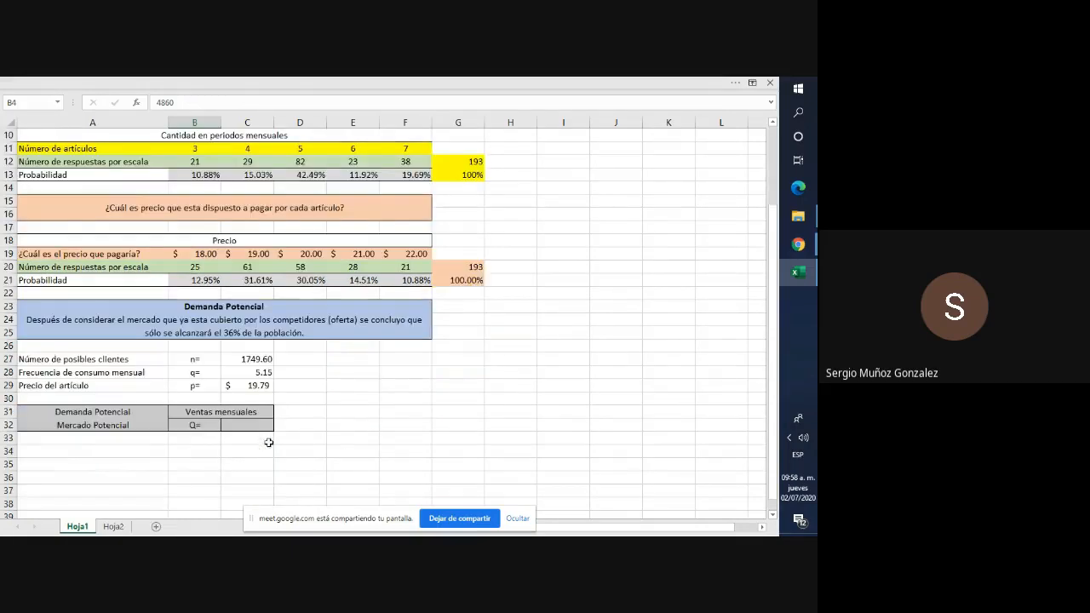
{"action": "left_click", "coordinate": [81, 358]}
{"action": "left_click", "coordinate": [188, 360]}
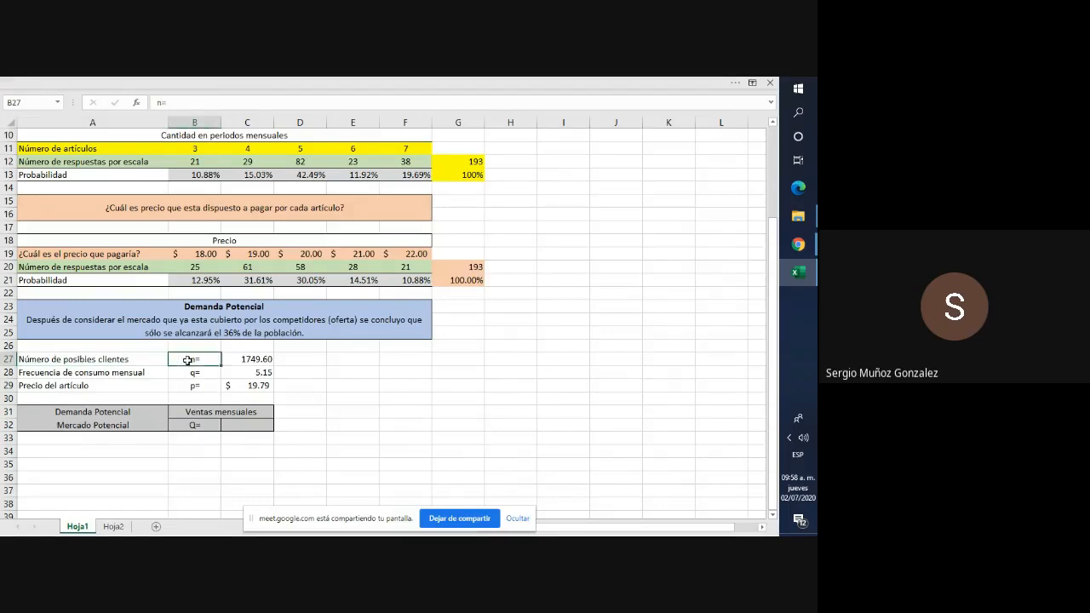
{"action": "left_click", "coordinate": [259, 359]}
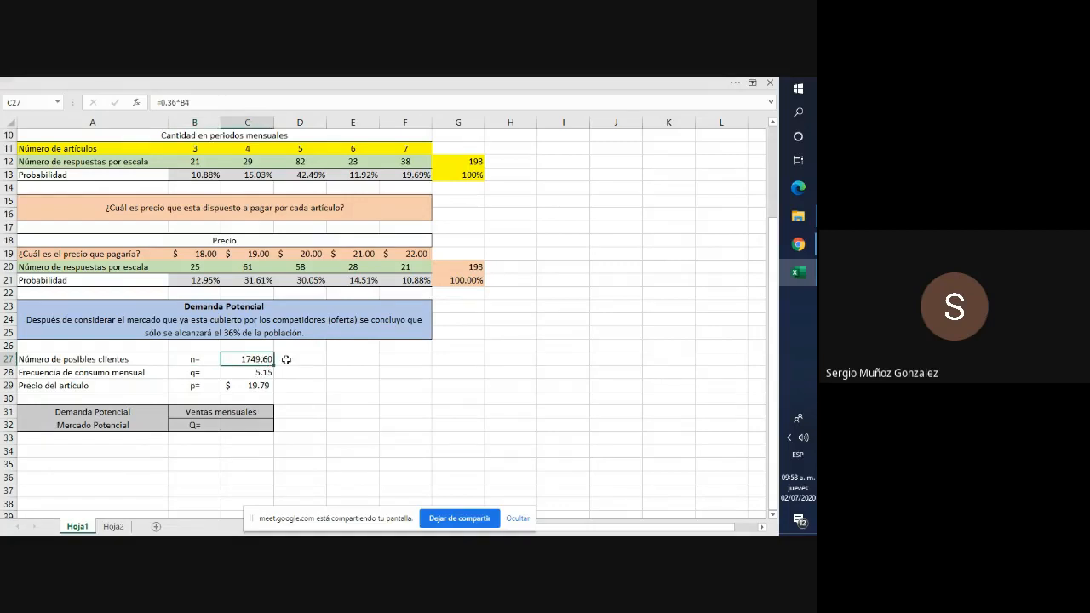
{"action": "key", "text": "F2"}
{"action": "scroll", "coordinate": [286, 359], "scroll_direction": "up", "scroll_amount": 3}
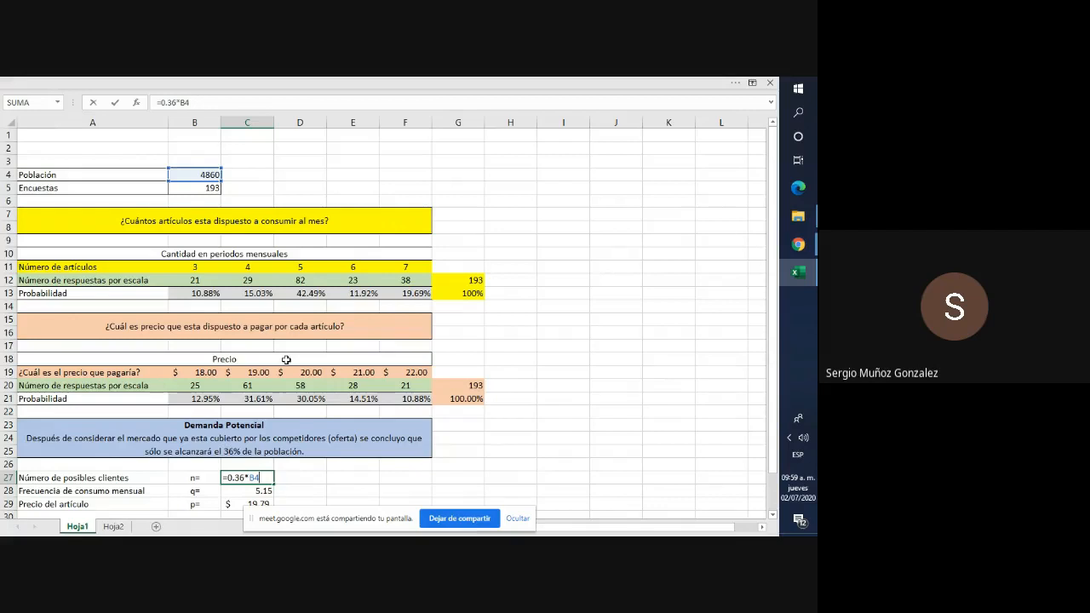
{"action": "key", "text": "Return"}
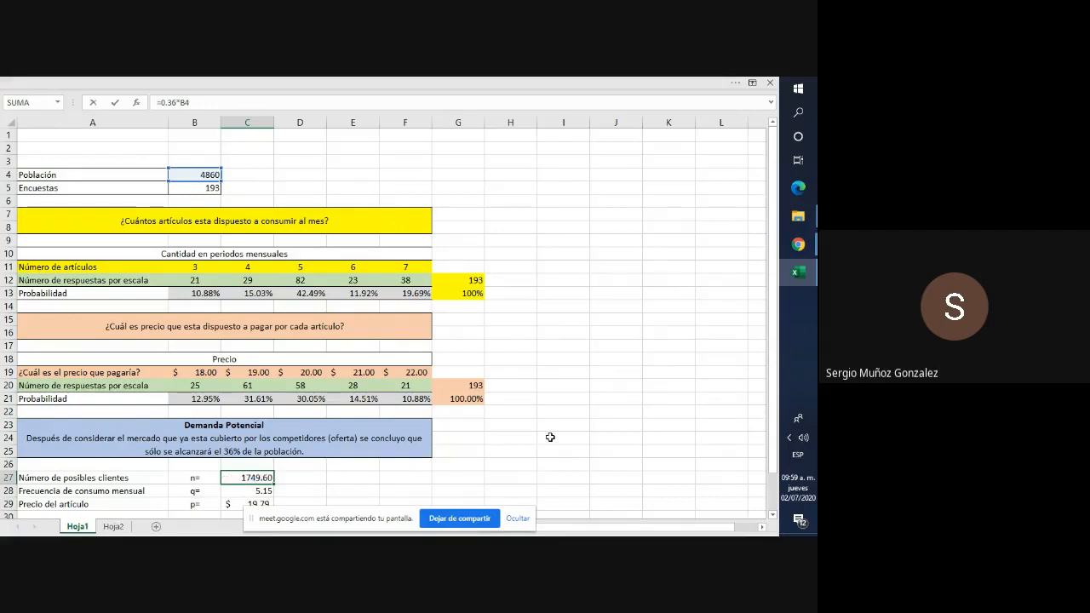
{"action": "scroll", "coordinate": [550, 437], "scroll_direction": "down", "scroll_amount": 1}
{"action": "key", "text": "F2"}
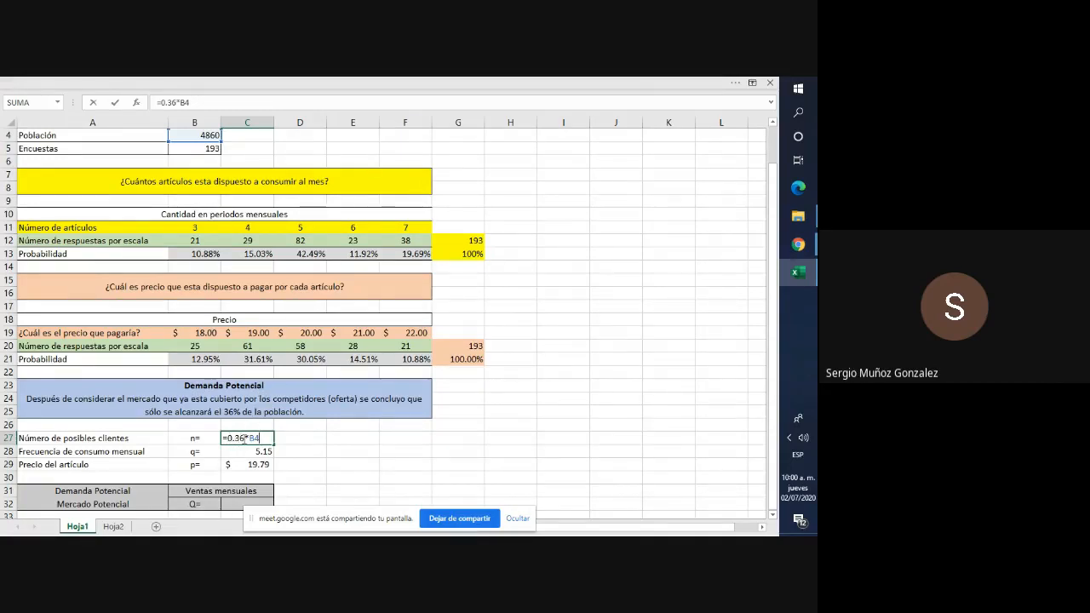
{"action": "scroll", "coordinate": [397, 430], "scroll_direction": "up", "scroll_amount": 1}
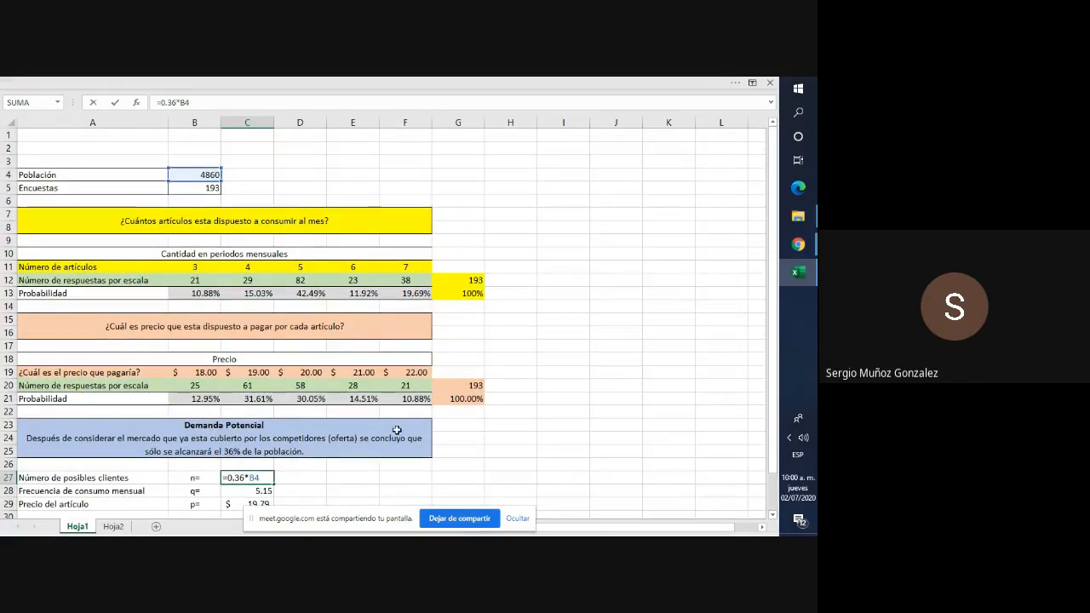
{"action": "scroll", "coordinate": [397, 430], "scroll_direction": "down", "scroll_amount": 1}
{"action": "key", "text": "Return"}
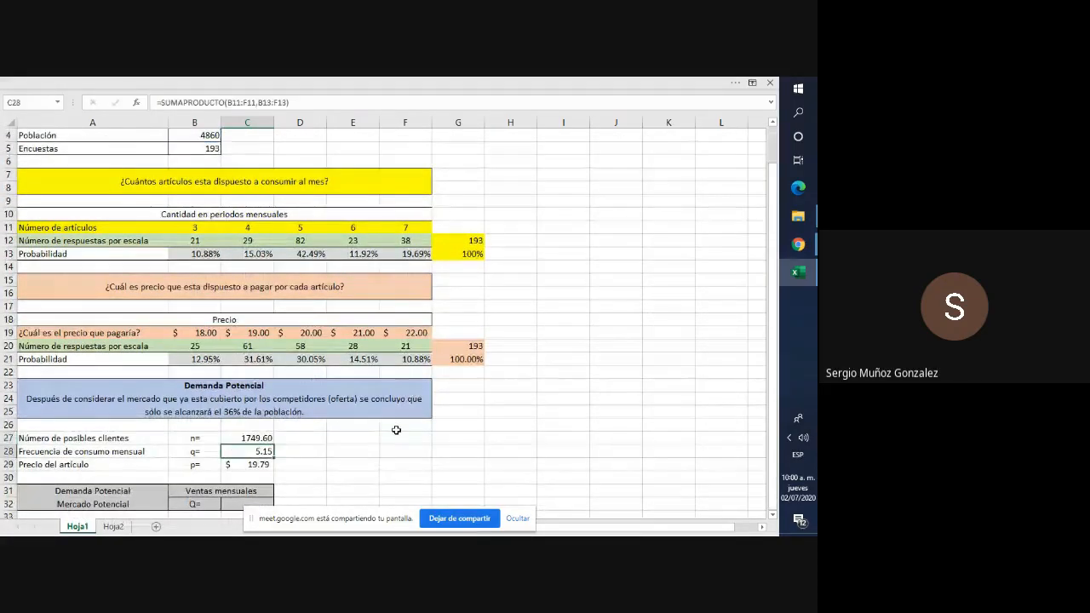
Enter 1750 in D27 as the whole number of possible clients, beside the calculated value in C27.
{"action": "scroll", "coordinate": [395, 430], "scroll_direction": "down", "scroll_amount": 3}
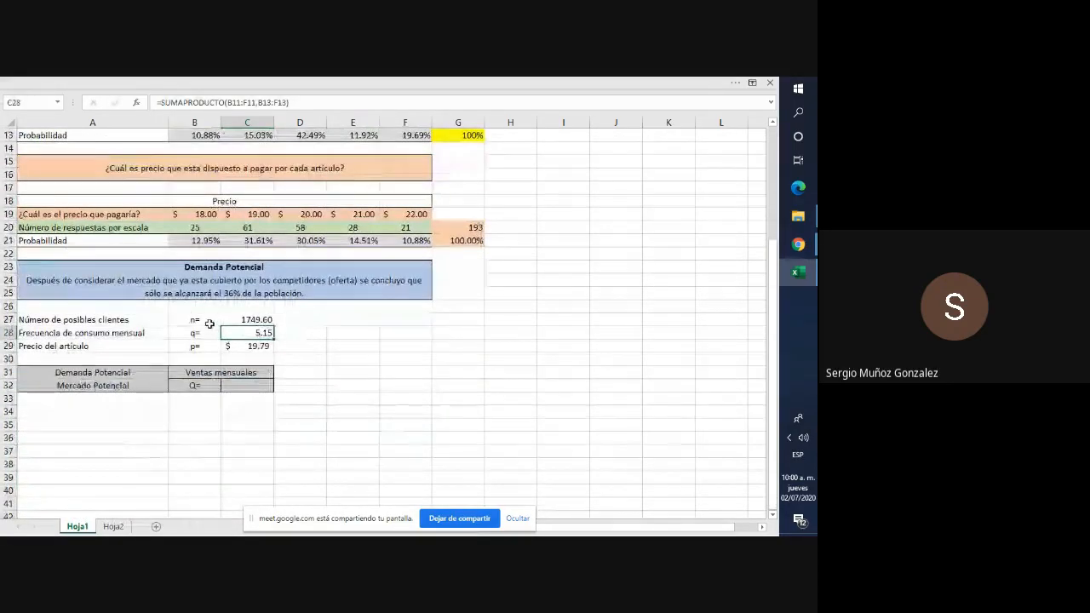
{"action": "left_click", "coordinate": [183, 320]}
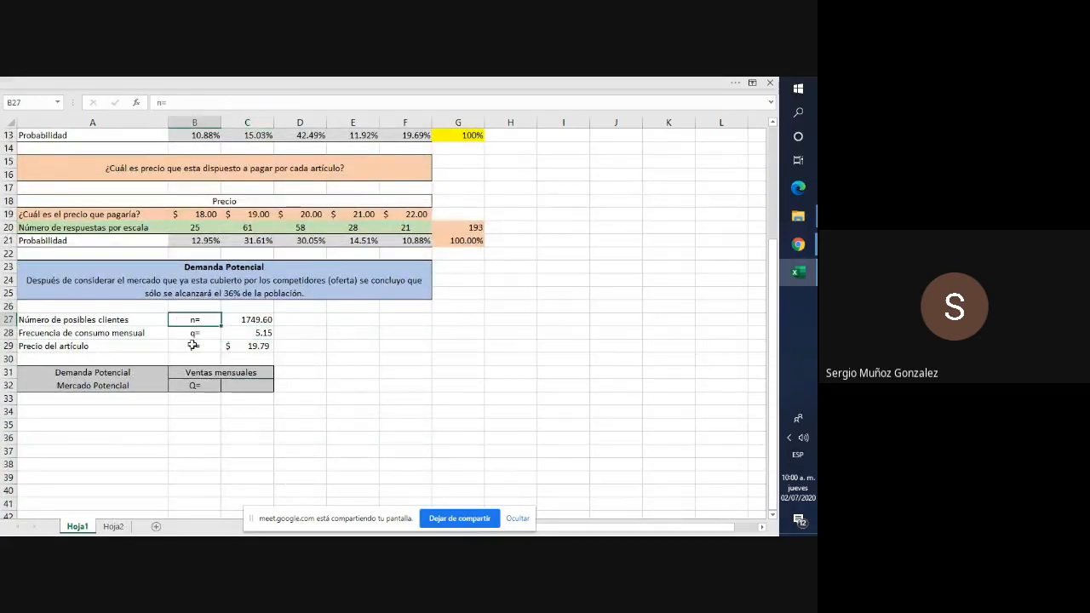
{"action": "left_click", "coordinate": [309, 321]}
{"action": "type", "text": "1"}
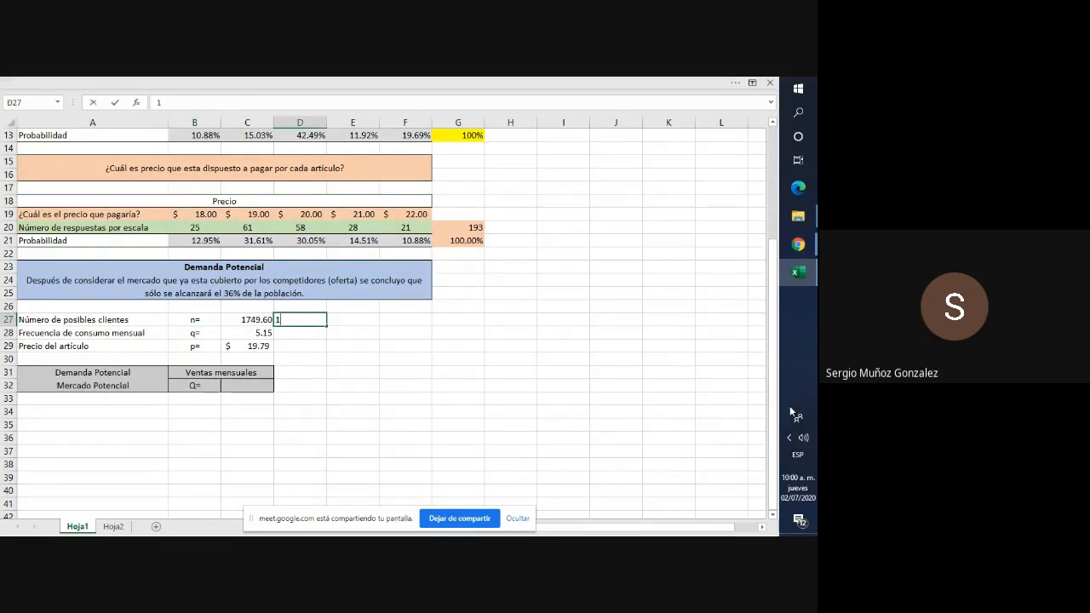
{"action": "type", "text": "750"}
{"action": "left_click", "coordinate": [337, 384]}
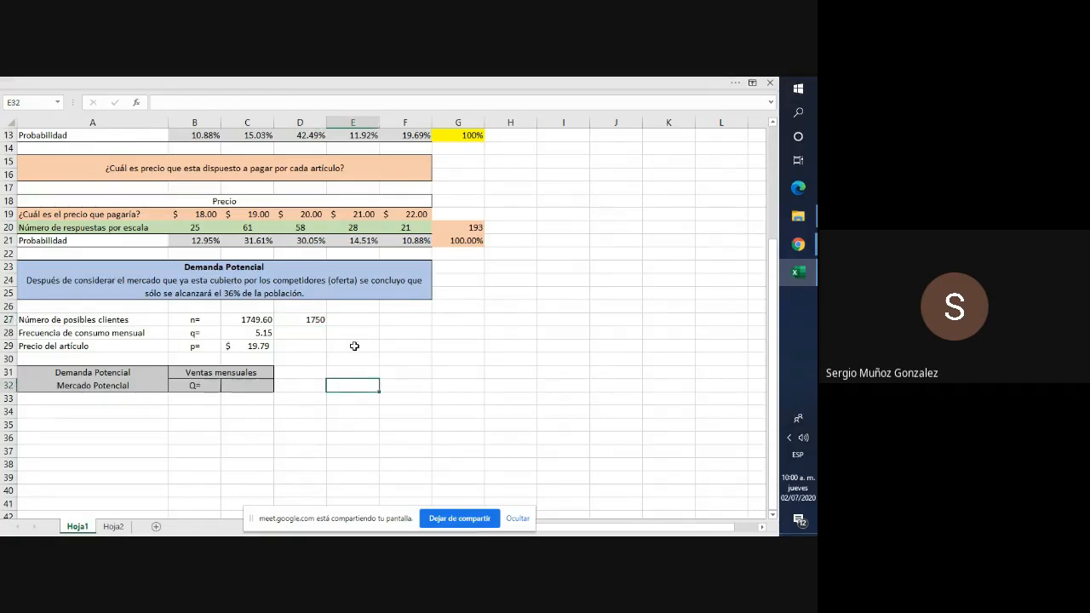
Inspect the SUMAPRODUCTO formula for monthly consumption frequency in C28 and trace its ranges, quantities B11:F11 and probabilities B13:F13.
{"action": "scroll", "coordinate": [354, 345], "scroll_direction": "up", "scroll_amount": 3}
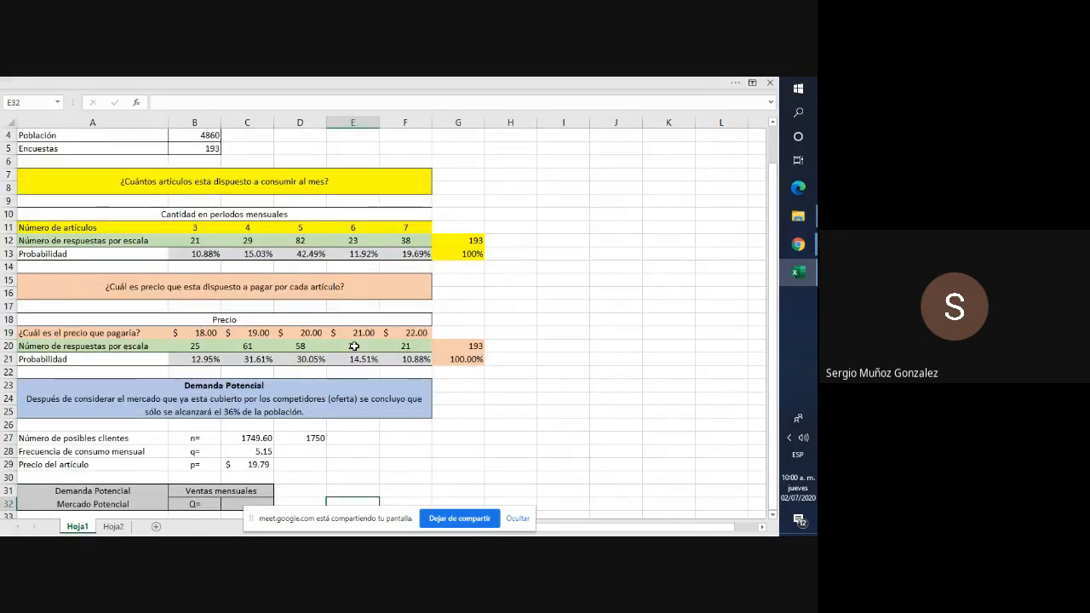
{"action": "scroll", "coordinate": [354, 345], "scroll_direction": "down", "scroll_amount": 1}
{"action": "scroll", "coordinate": [355, 345], "scroll_direction": "down", "scroll_amount": 1}
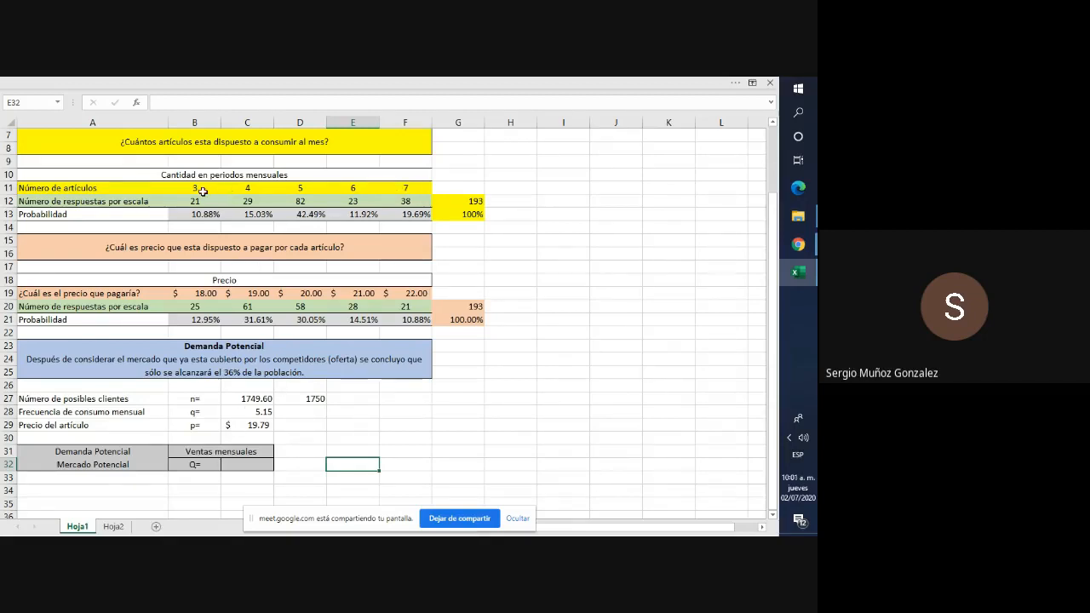
{"action": "left_click_drag", "start_coordinate": [187, 189], "coordinate": [410, 184]}
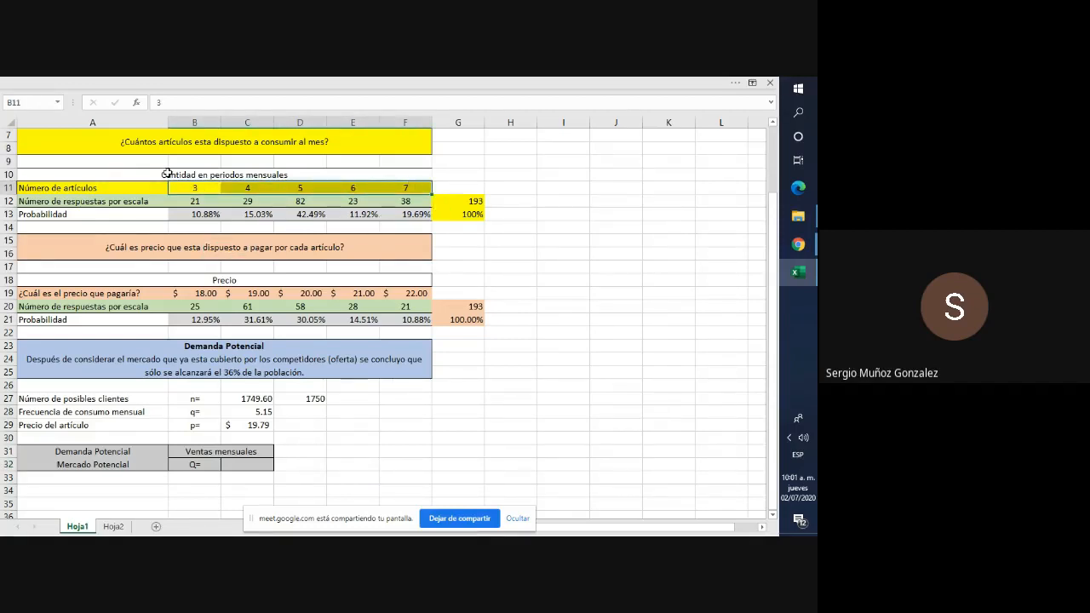
{"action": "left_click", "coordinate": [202, 216]}
{"action": "left_click_drag", "start_coordinate": [202, 216], "coordinate": [426, 217]}
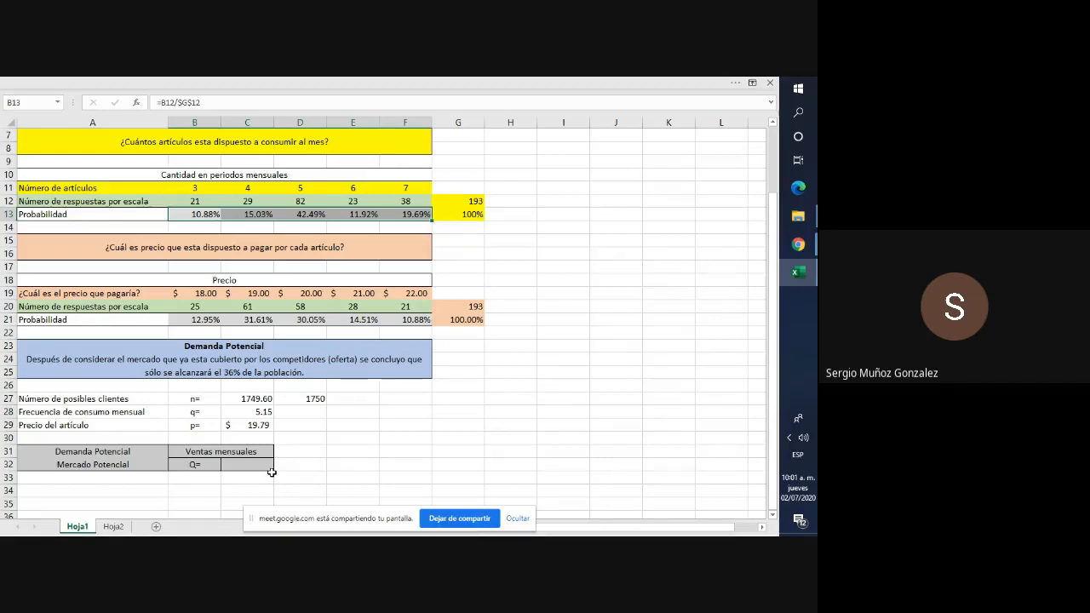
{"action": "left_click", "coordinate": [258, 413]}
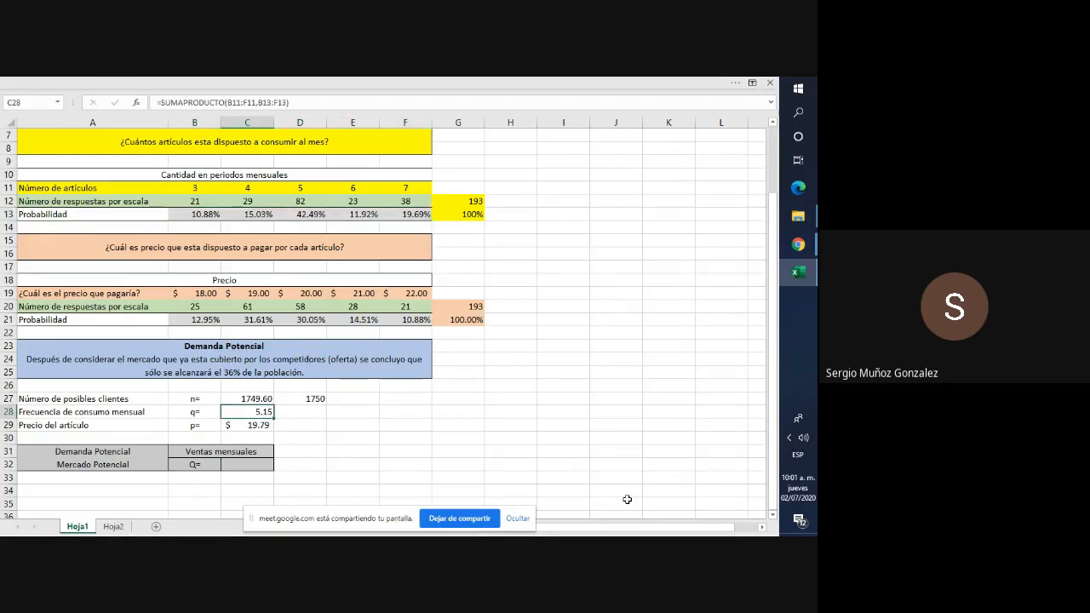
{"action": "key", "text": "F2"}
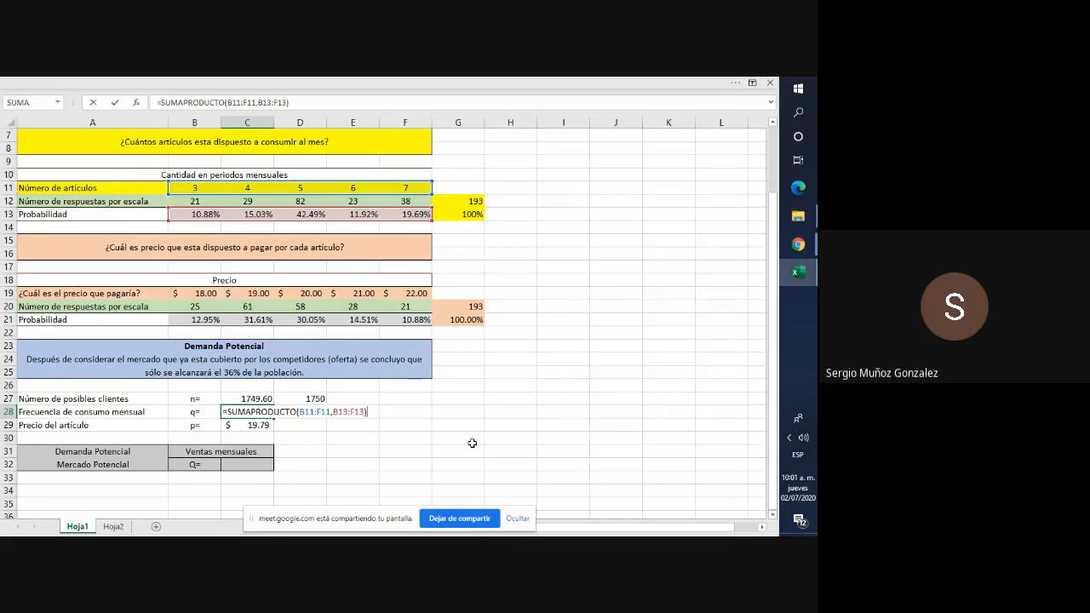
{"action": "key", "text": "Return"}
{"action": "key", "text": "Up"}
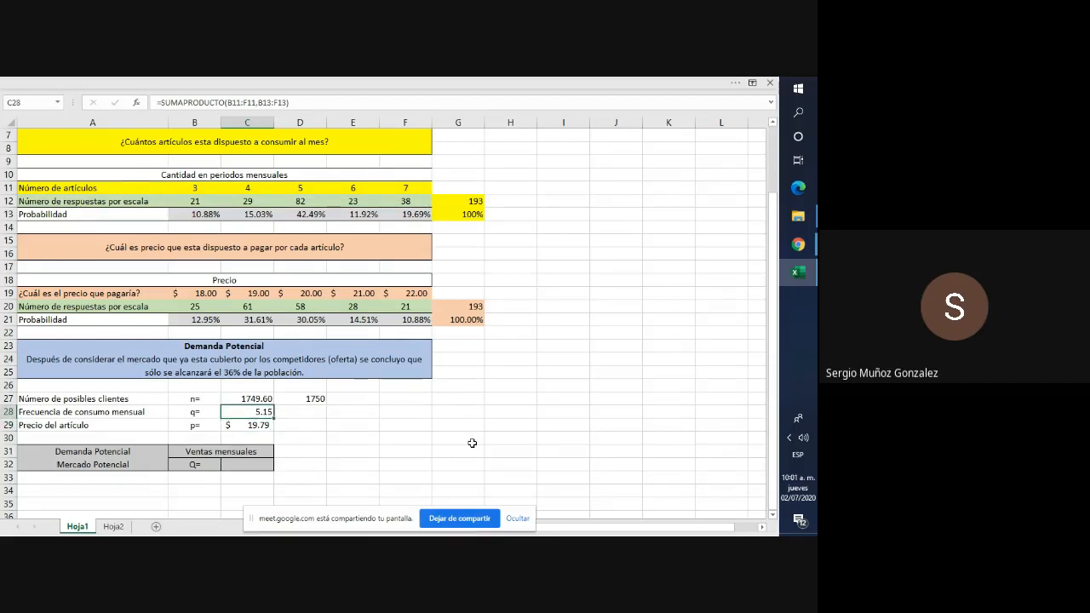
Enter 5 in D28 as the whole-number monthly consumption frequency.
{"action": "key", "text": "Right"}
{"action": "type", "text": "5"}
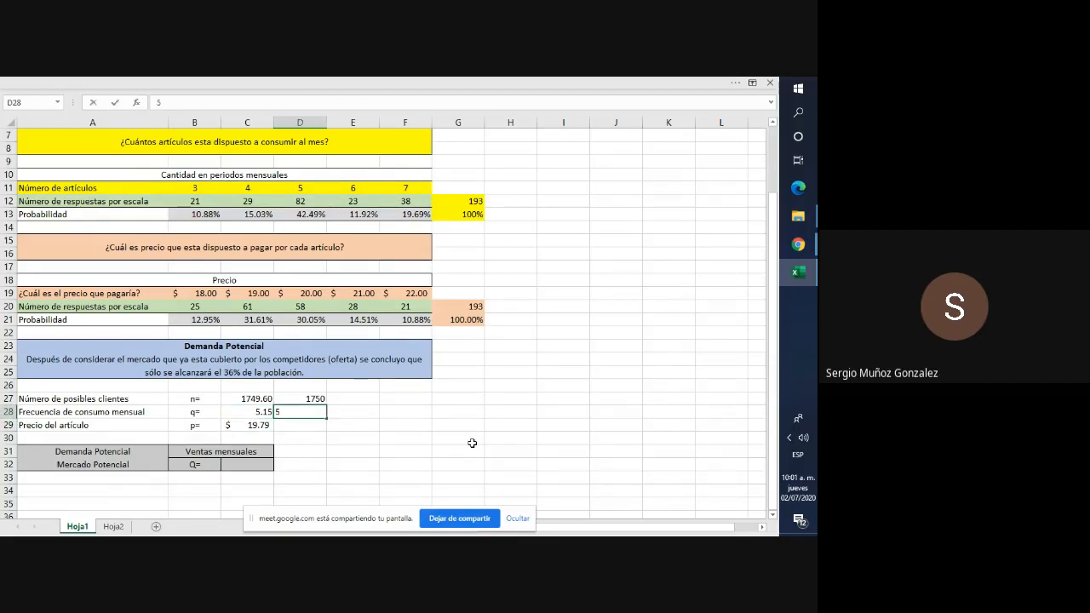
{"action": "key", "text": "Return"}
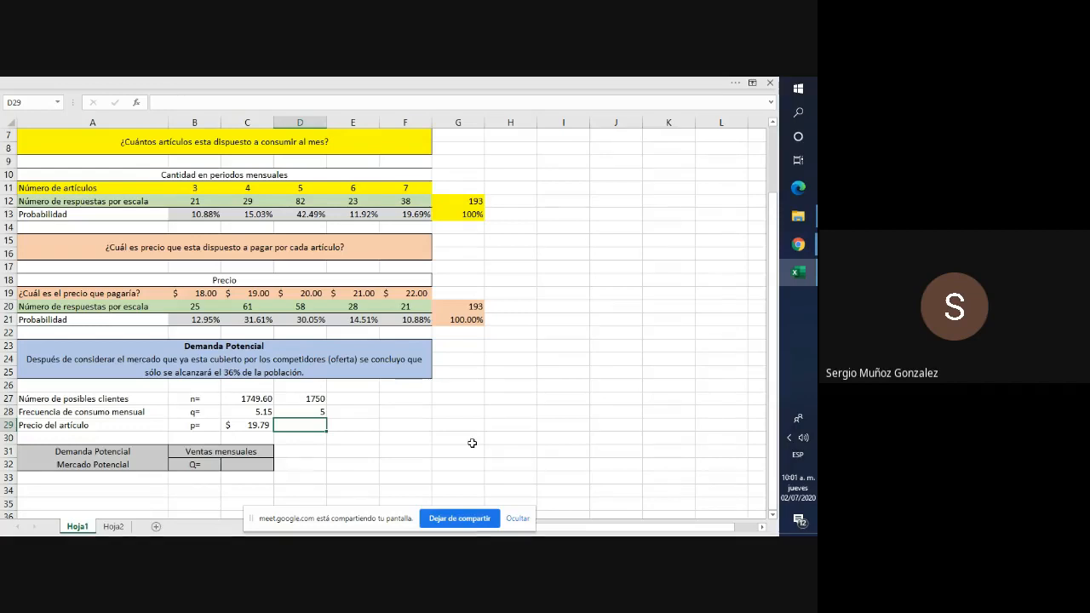
{"action": "key", "text": "Up"}
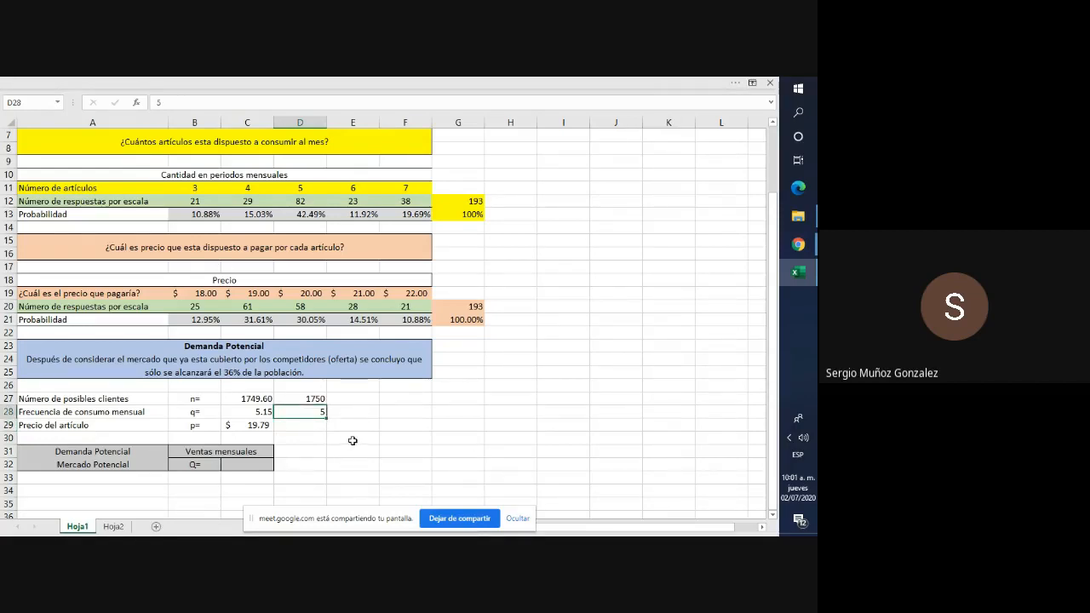
Inspect the SUMAPRODUCTO formula for the article price in C29 and its references to prices B19:F19 and probabilities B21:F21.
{"action": "scroll", "coordinate": [352, 441], "scroll_direction": "down", "scroll_amount": 1}
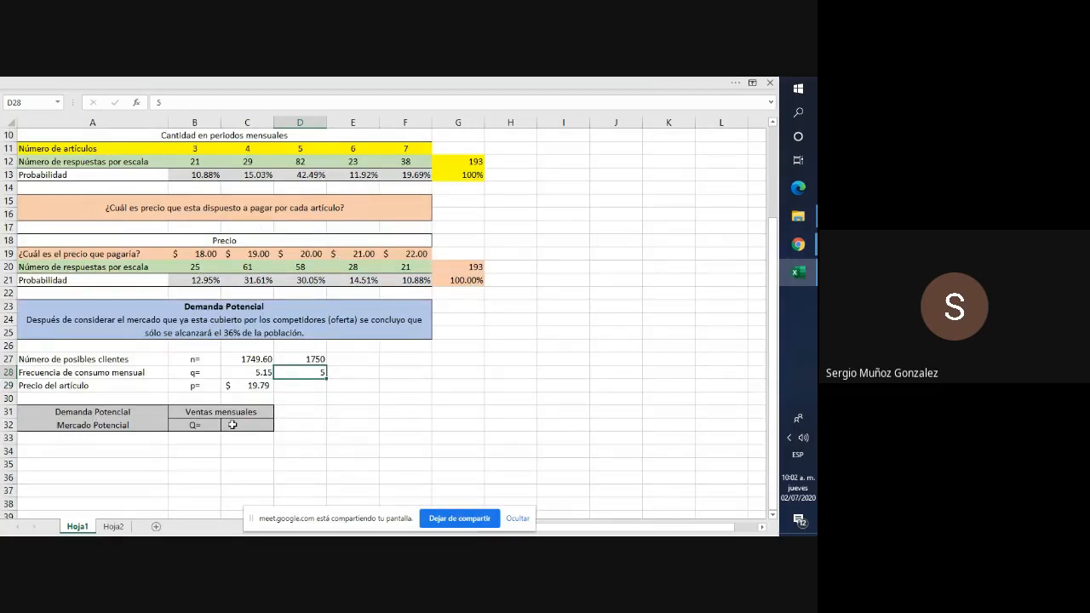
{"action": "left_click", "coordinate": [310, 386]}
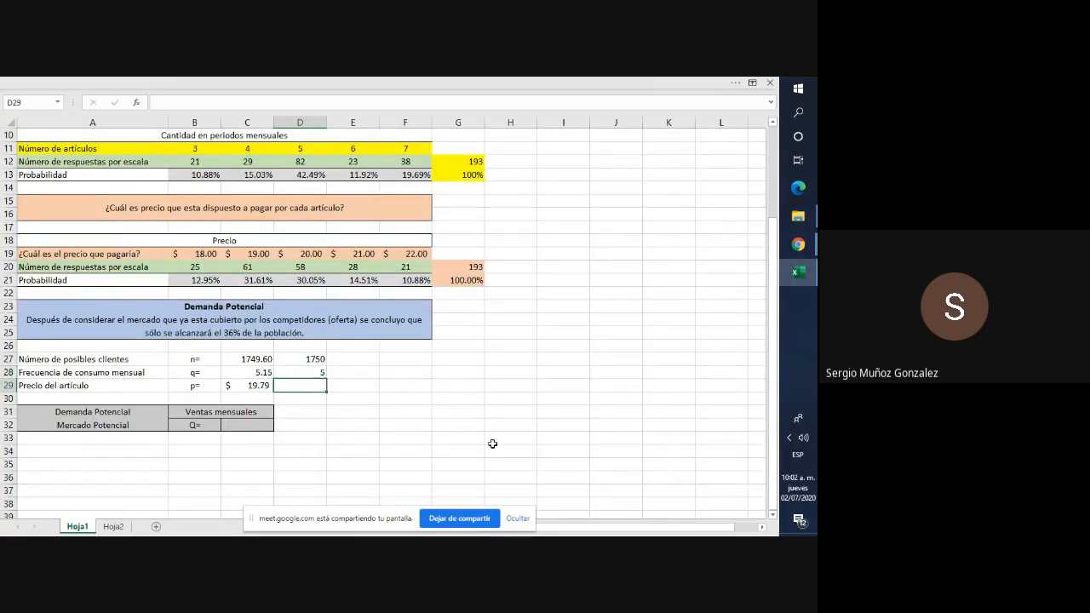
{"action": "key", "text": "Left"}
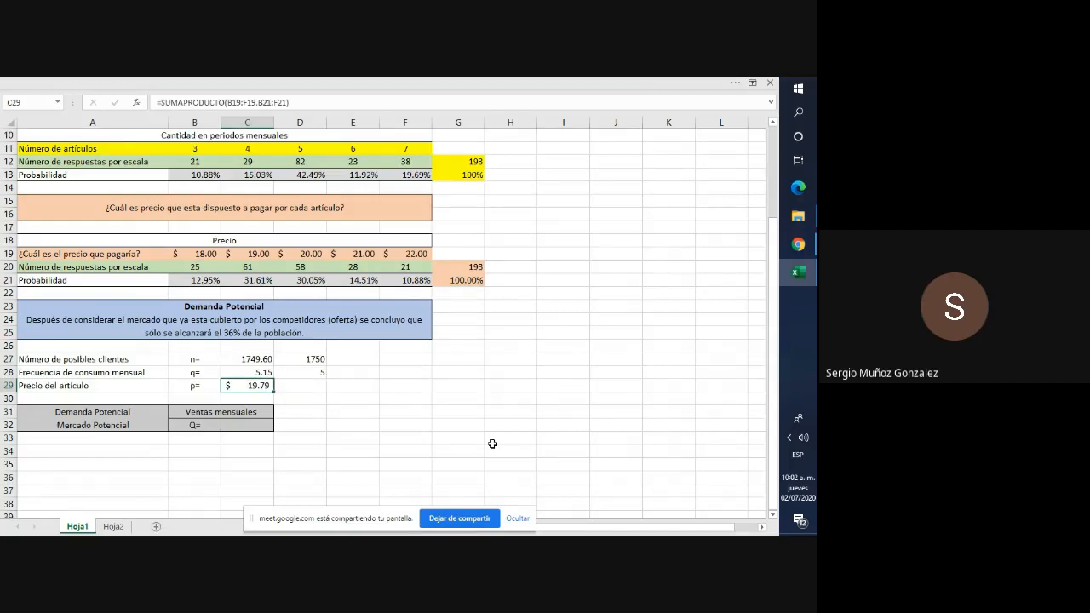
{"action": "key", "text": "F2"}
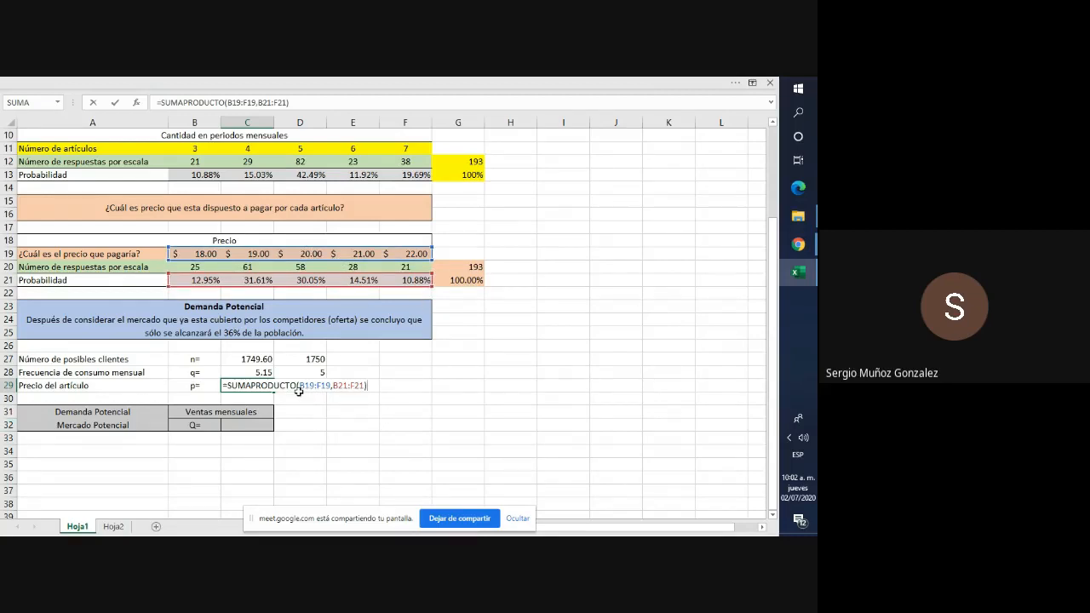
{"action": "key", "text": "Return"}
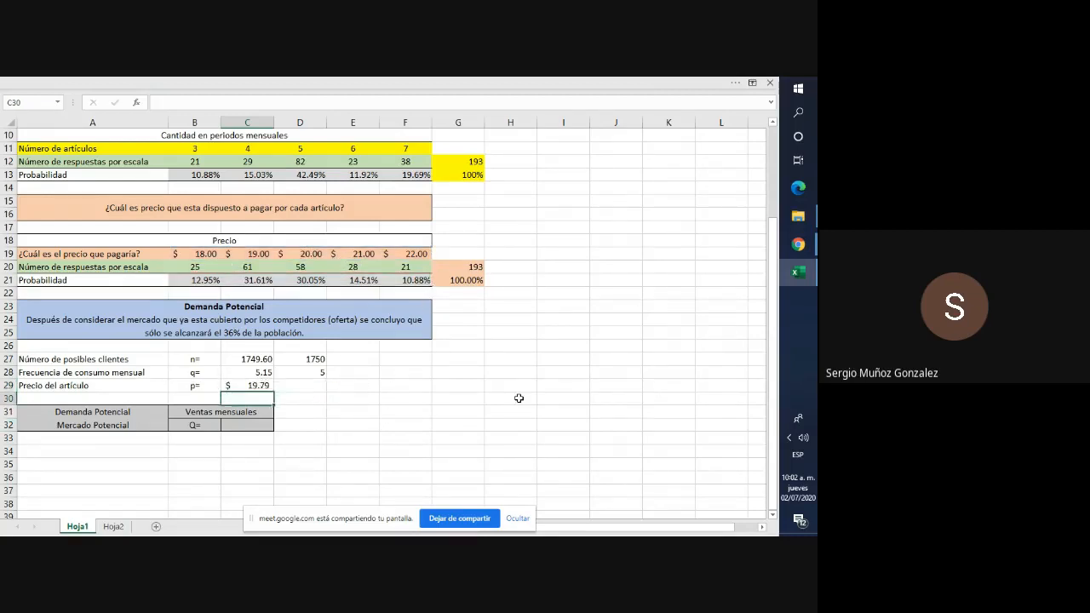
{"action": "key", "text": "Up"}
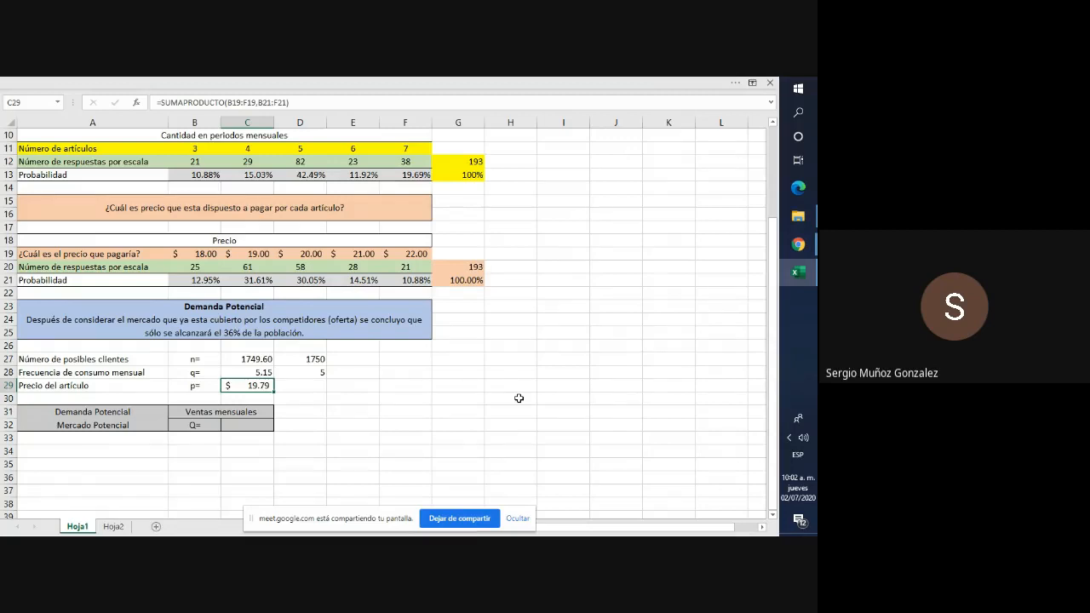
Enter $20 in D29 as the rounded article price.
{"action": "key", "text": "Right"}
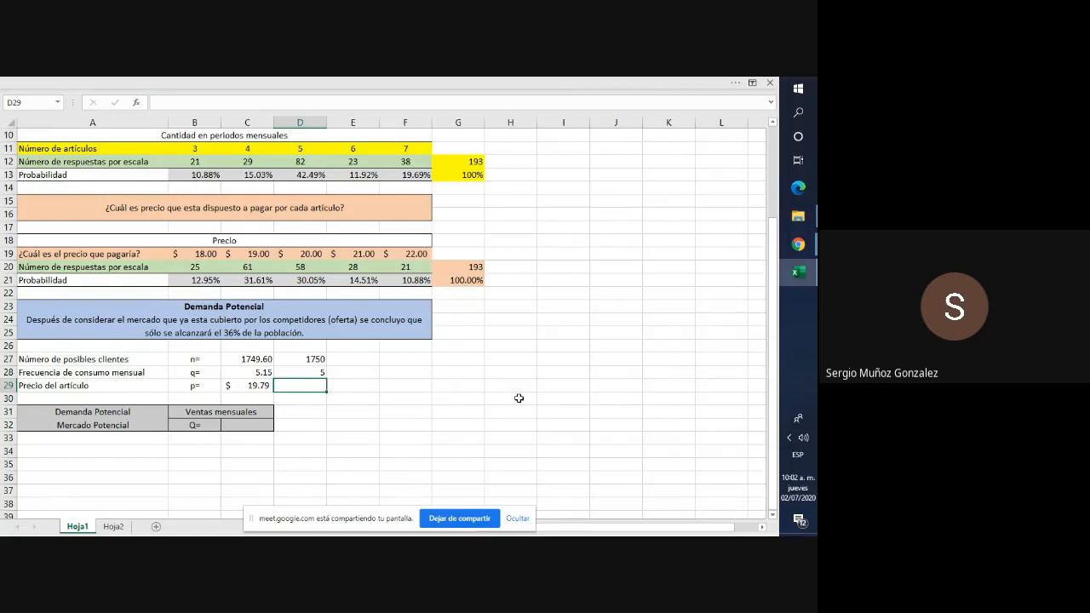
{"action": "type", "text": "$"}
{"action": "type", "text": "20"}
{"action": "key", "text": "ctrl+Return"}
Compare the calculated article price in C29 with D29 and review the whole-number inputs in D27:D29.
{"action": "key", "text": "Left"}
{"action": "key", "text": "Right"}
{"action": "key", "text": "Right"}
{"action": "key", "text": "Left"}
{"action": "key", "text": "Left"}
{"action": "key", "text": "Right"}
{"action": "key", "text": "Up"}
{"action": "key", "text": "Up"}
{"action": "key", "text": "Down"}
{"action": "key", "text": "Down"}
{"action": "key", "text": "Up"}
{"action": "key", "text": "Up"}
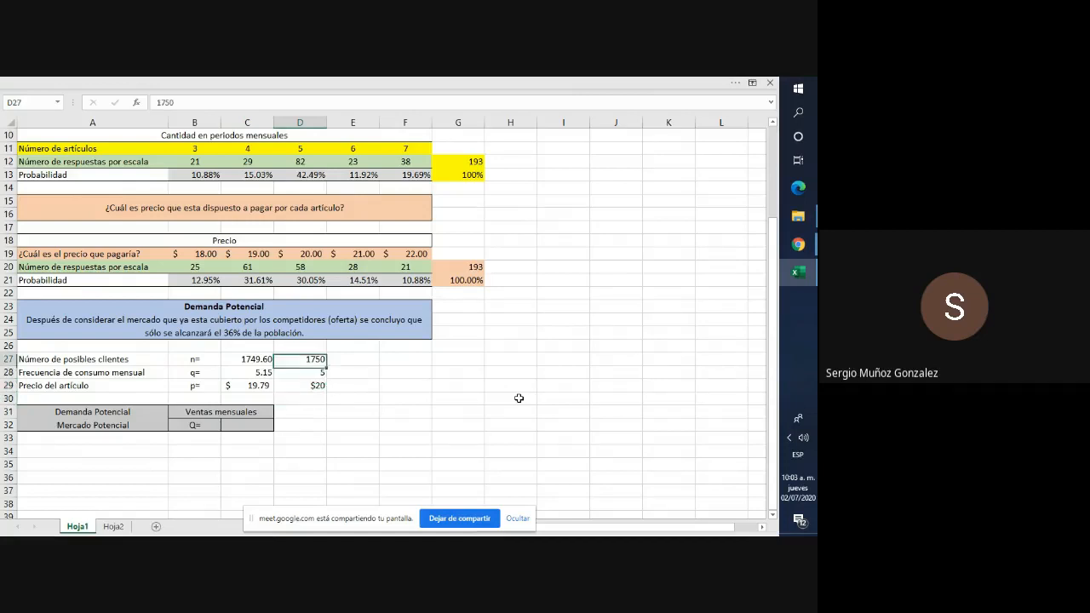
Go over the symbols n, q and p in B27:B29 and relate them to Q in the Mercado Potencial row.
{"action": "key", "text": "Left"}
{"action": "key", "text": "Left"}
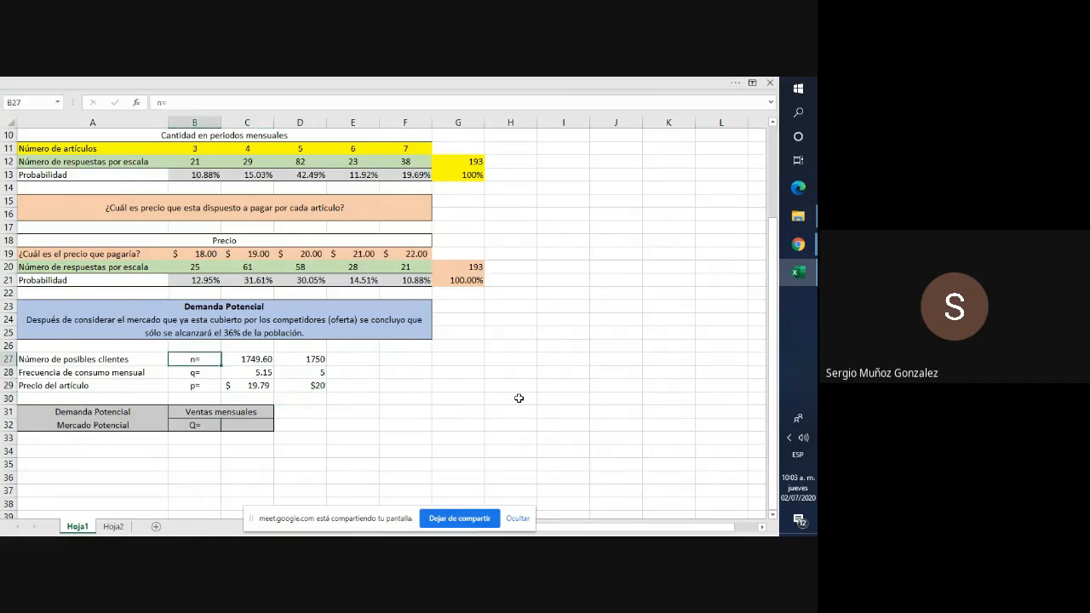
{"action": "key", "text": "Down"}
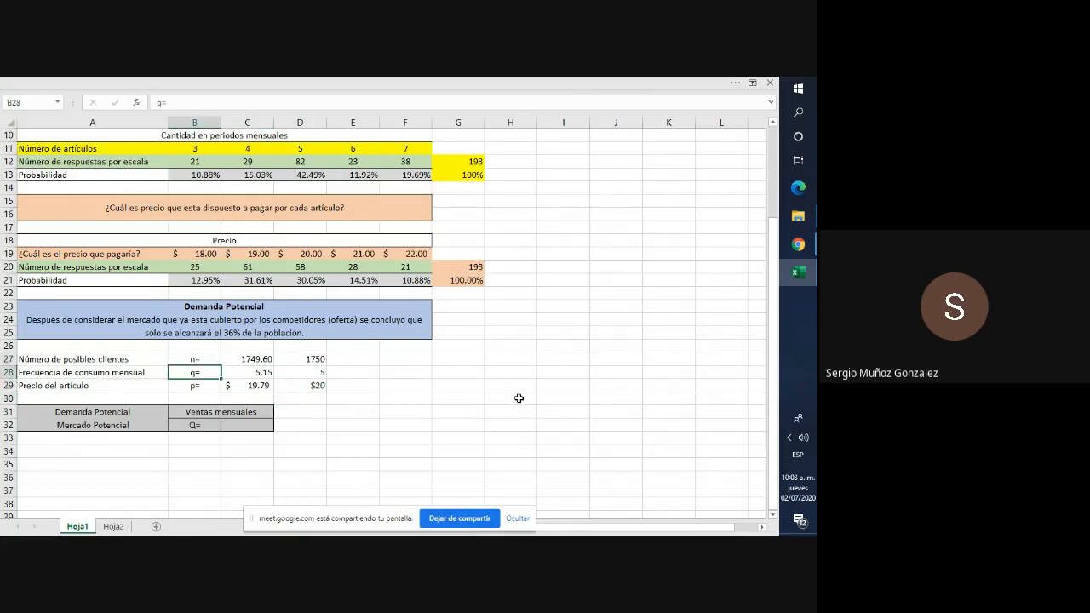
{"action": "key", "text": "Down"}
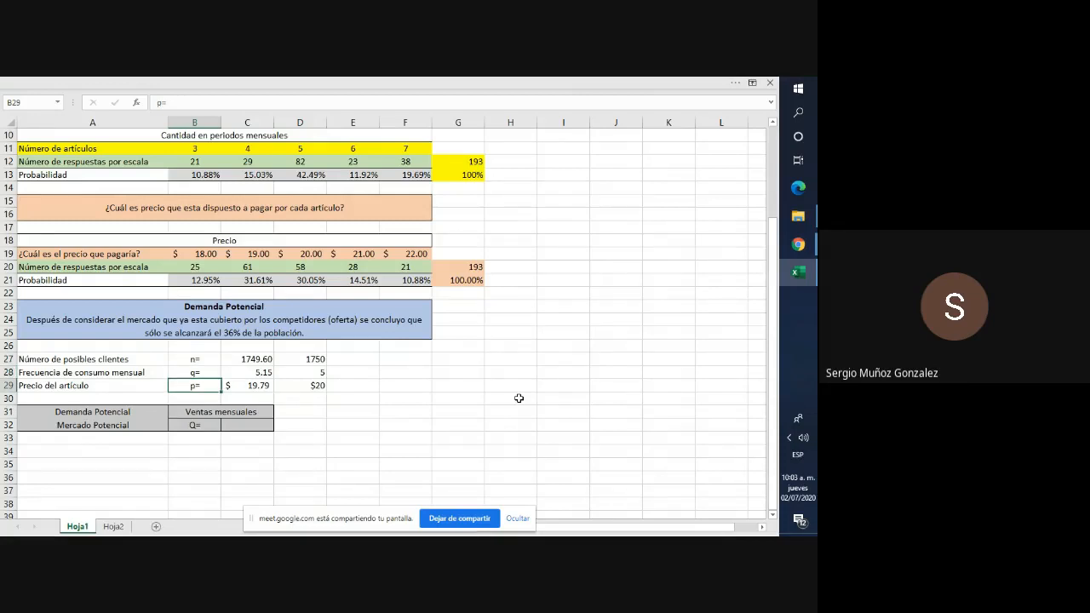
{"action": "key", "text": "Down"}
{"action": "key", "text": "Down"}
{"action": "key", "text": "Down"}
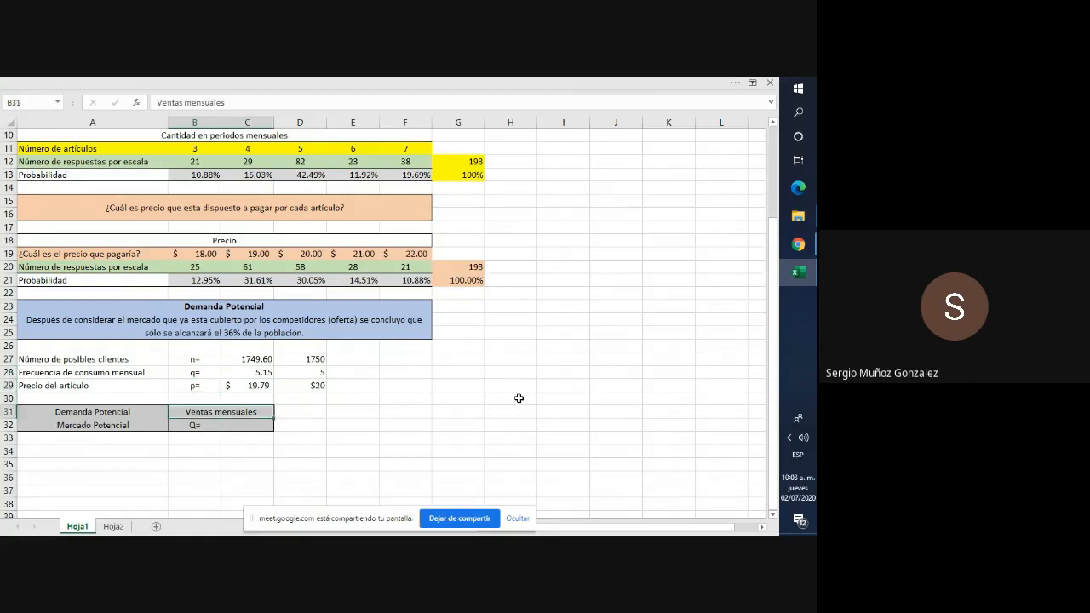
Calculate the monthly potential market sales in C32 with the formula =D27*D28*D29.
{"action": "key", "text": "Right"}
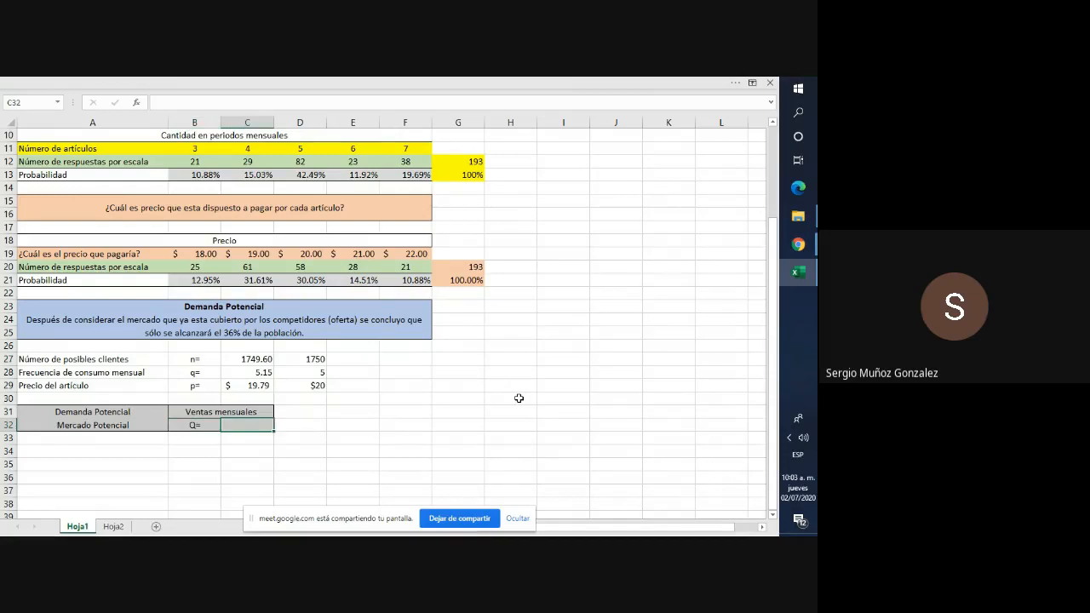
{"action": "type", "text": "="}
{"action": "left_click", "coordinate": [320, 359]}
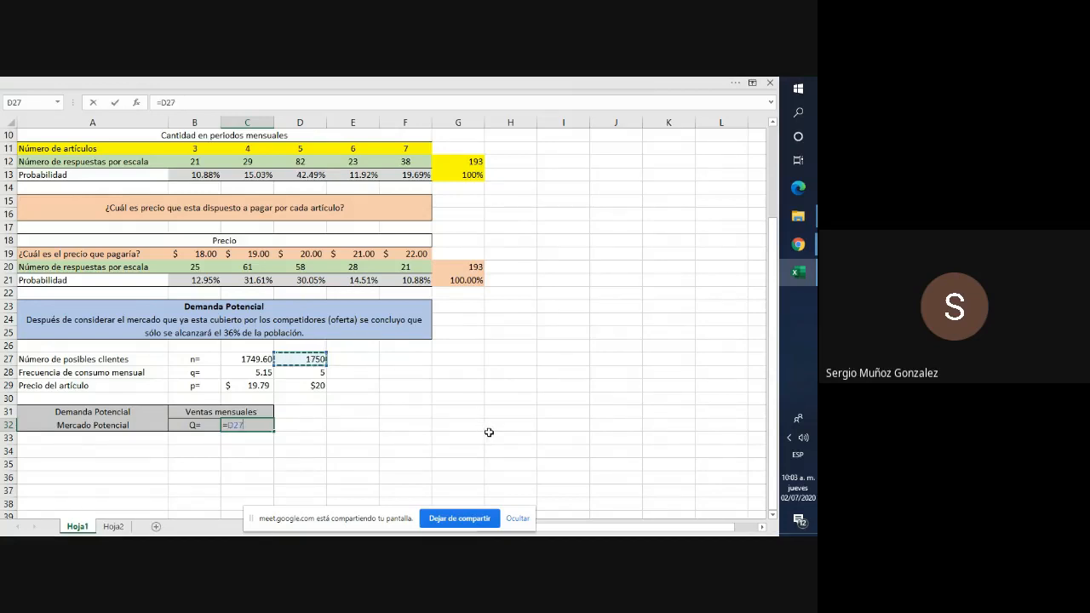
{"action": "type", "text": "*"}
{"action": "left_click", "coordinate": [317, 373]}
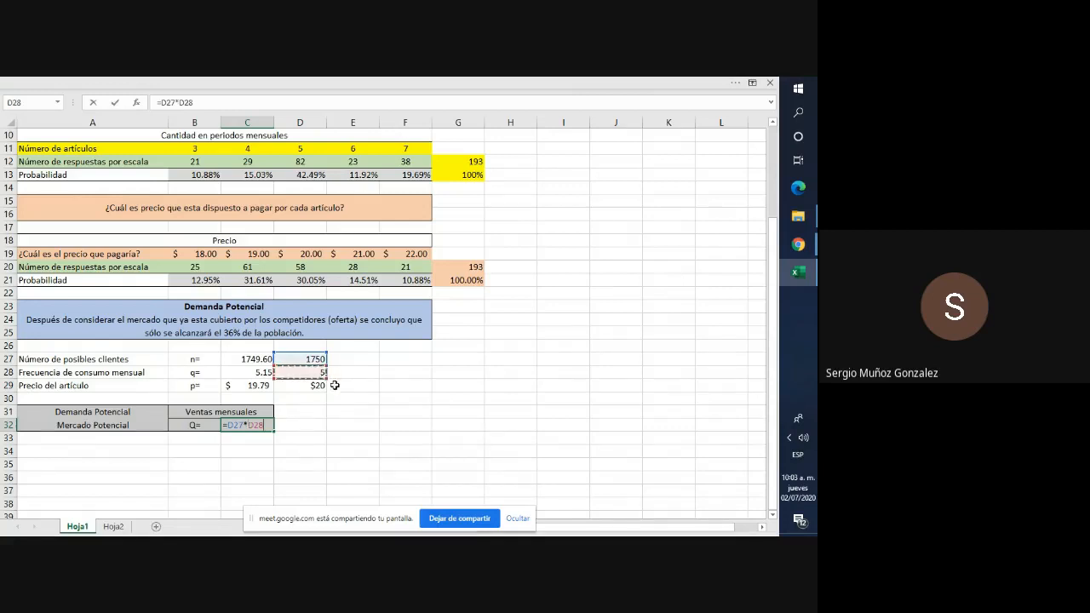
{"action": "scroll", "coordinate": [111, 204], "scroll_direction": "up", "scroll_amount": 2}
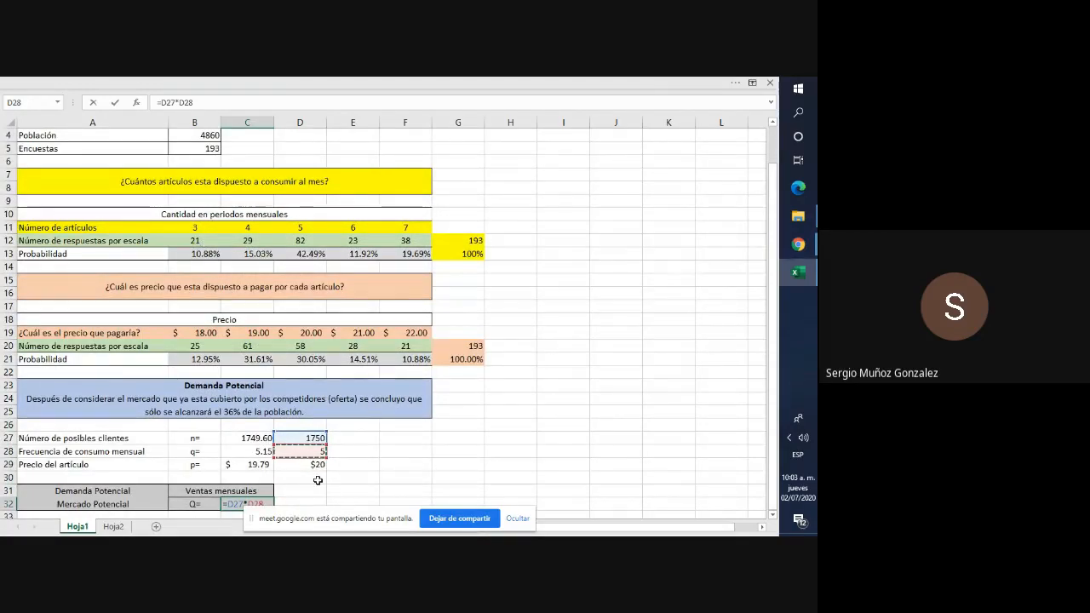
{"action": "scroll", "coordinate": [318, 482], "scroll_direction": "down", "scroll_amount": 1}
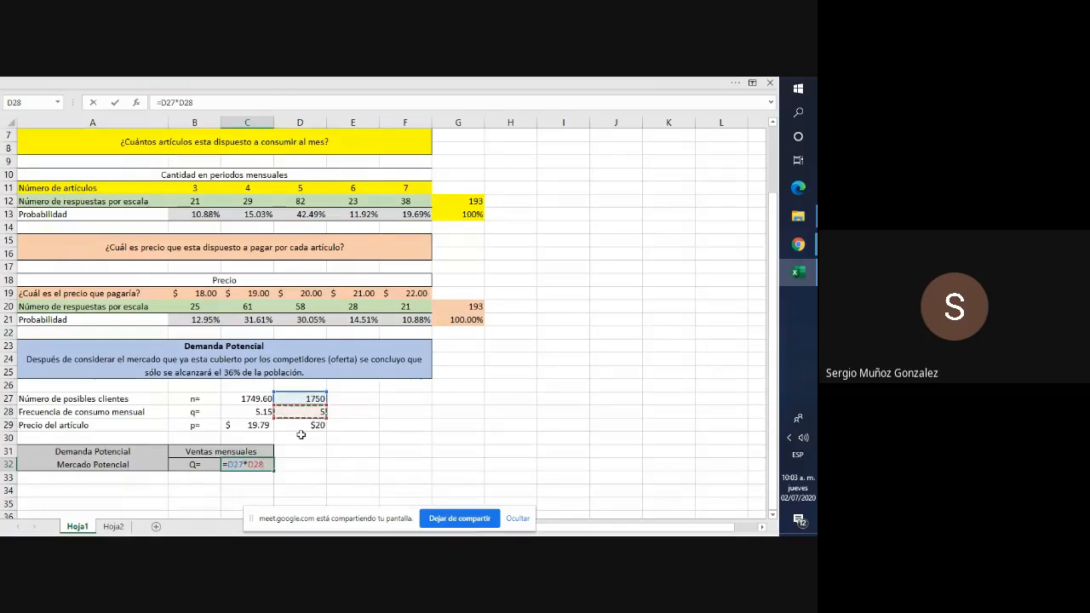
{"action": "type", "text": "*"}
{"action": "left_click", "coordinate": [320, 424]}
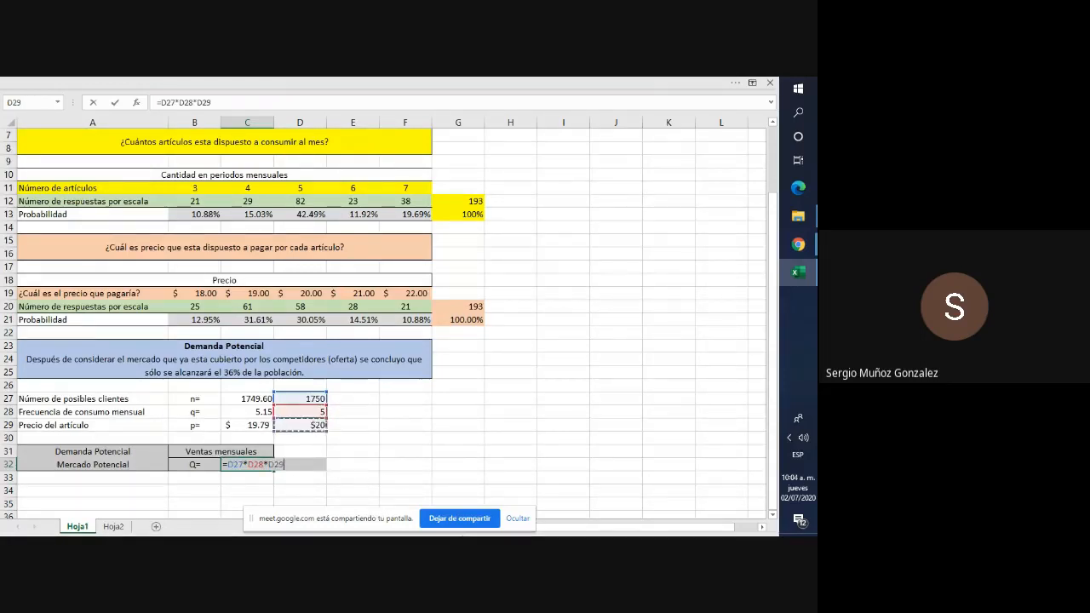
{"action": "key", "text": "Return"}
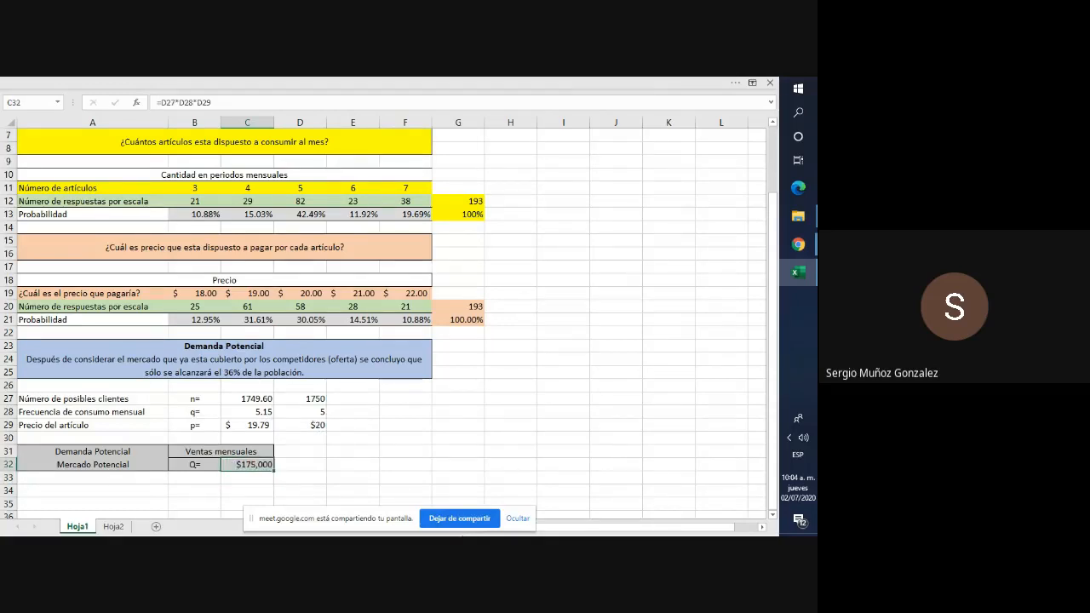
{"action": "key", "text": "Left"}
{"action": "key", "text": "Right"}
{"action": "key", "text": "Down"}
{"action": "key", "text": "Down"}
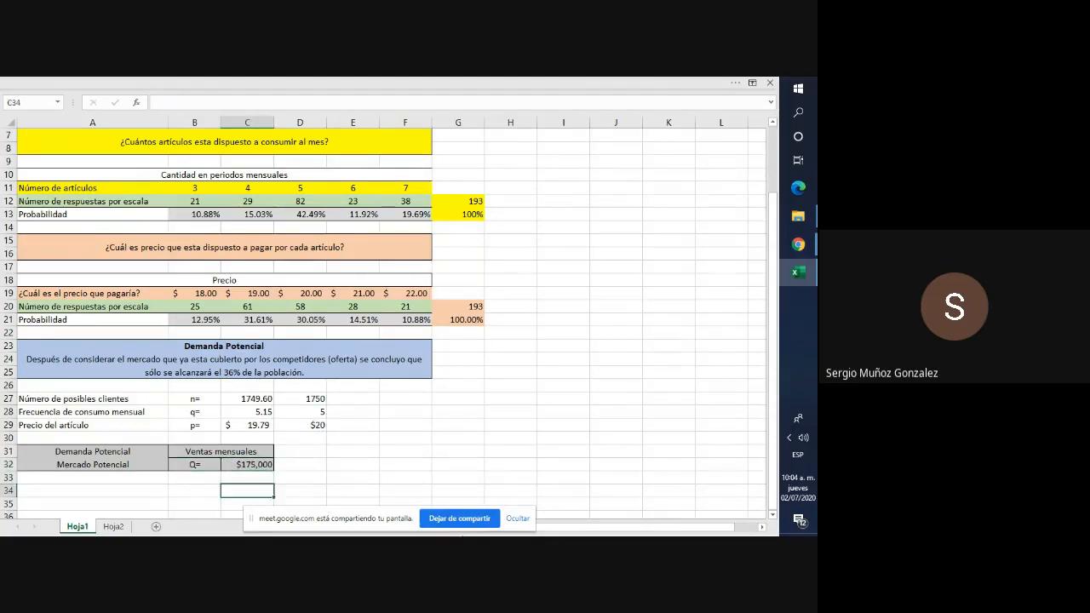
{"action": "key", "text": "Down"}
{"action": "key", "text": "Down"}
{"action": "key", "text": "Down"}
{"action": "key", "text": "Down"}
{"action": "key", "text": "Down"}
{"action": "key", "text": "Down"}
{"action": "key", "text": "Up"}
{"action": "key", "text": "Up"}
{"action": "key", "text": "Up"}
{"action": "key", "text": "Up"}
{"action": "key", "text": "Up"}
{"action": "key", "text": "Up"}
{"action": "key", "text": "Up"}
{"action": "key", "text": "Up"}
{"action": "key", "text": "Up"}
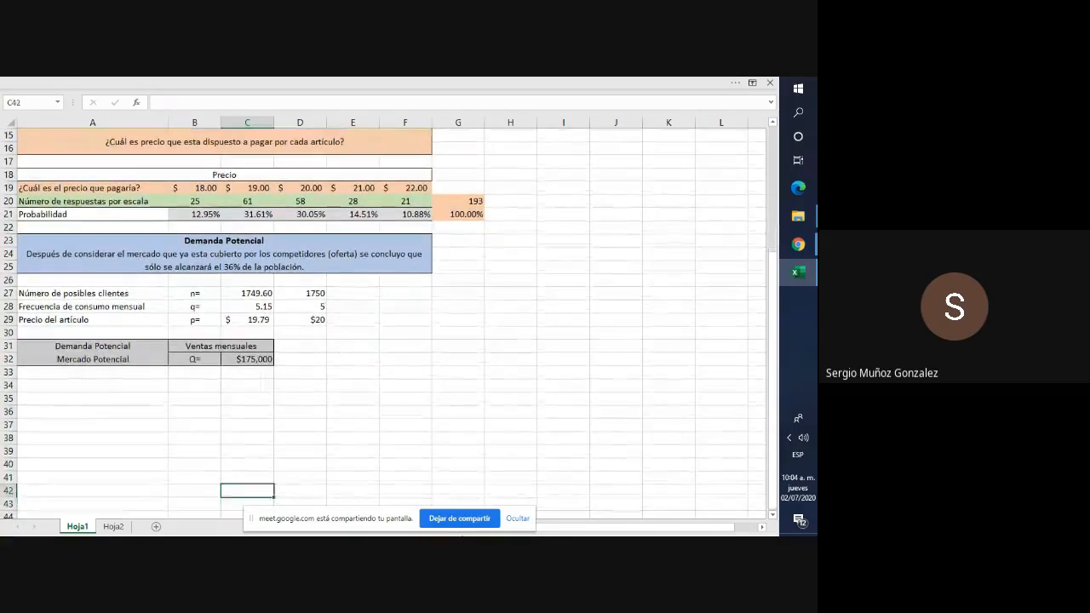
Duplicate the monthly sales block B31:C32 directly beneath itself, into B33:C34.
{"action": "key", "text": "Up"}
{"action": "key", "text": "Up"}
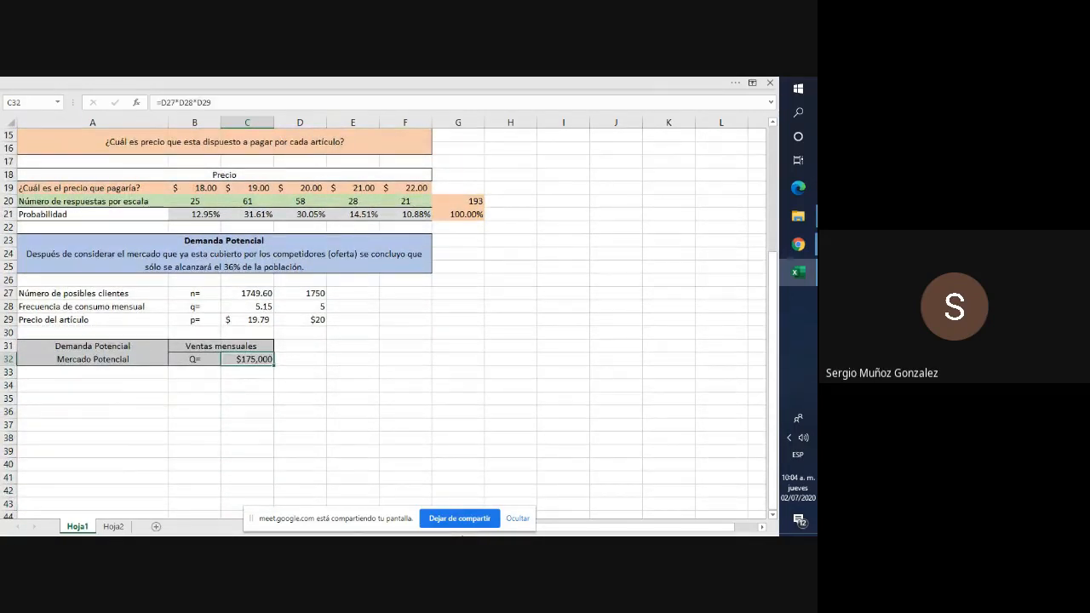
{"action": "key", "text": "Left"}
{"action": "key", "text": "Up"}
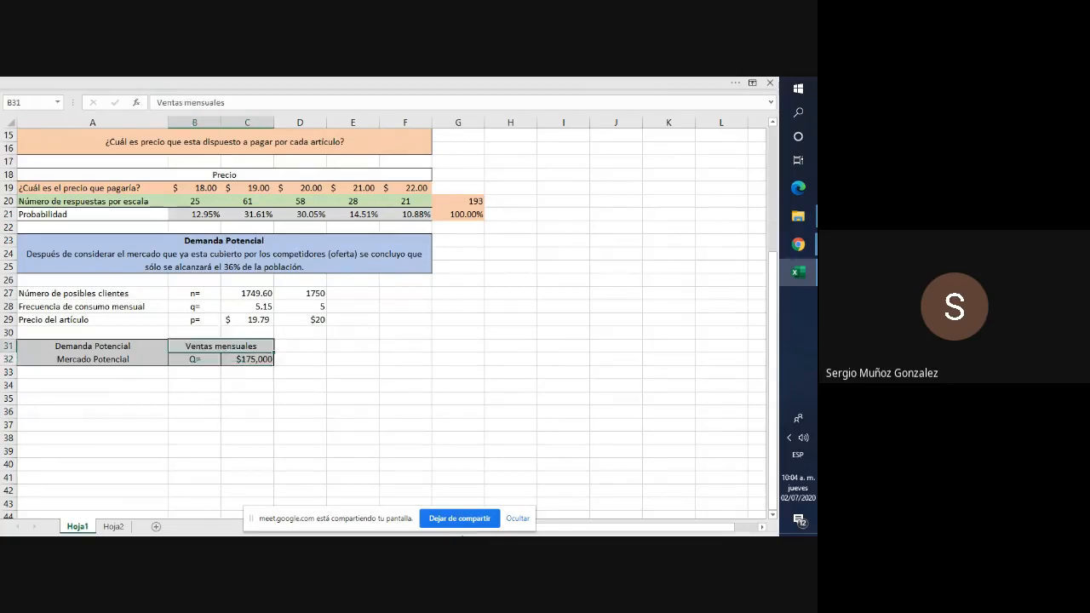
{"action": "key", "text": "shift+Down"}
{"action": "key", "text": "ctrl+c"}
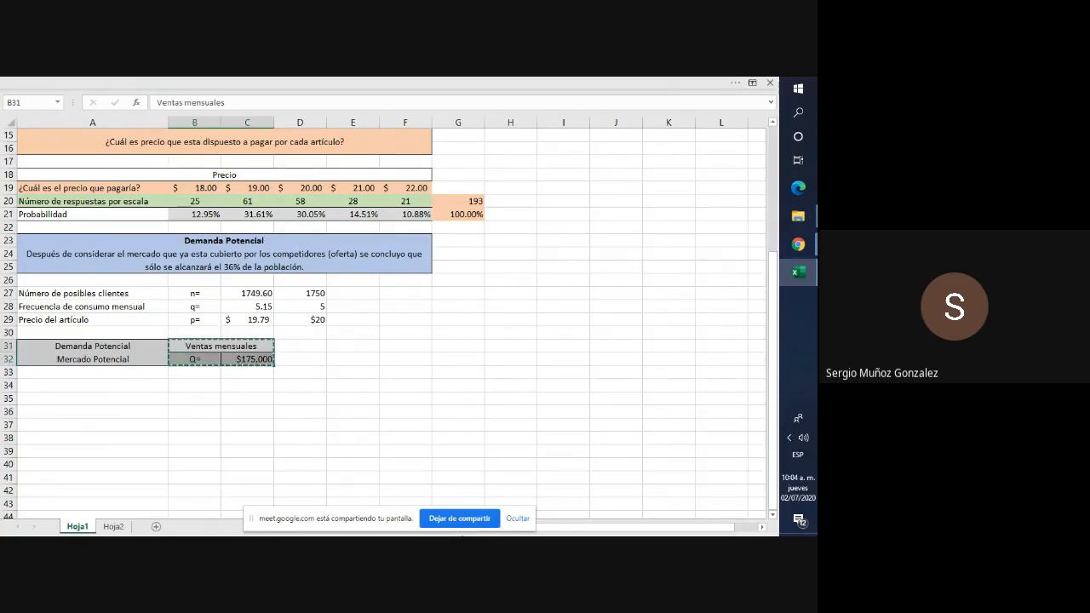
{"action": "key", "text": "Down"}
{"action": "key", "text": "Down"}
{"action": "key", "text": "ctrl+v"}
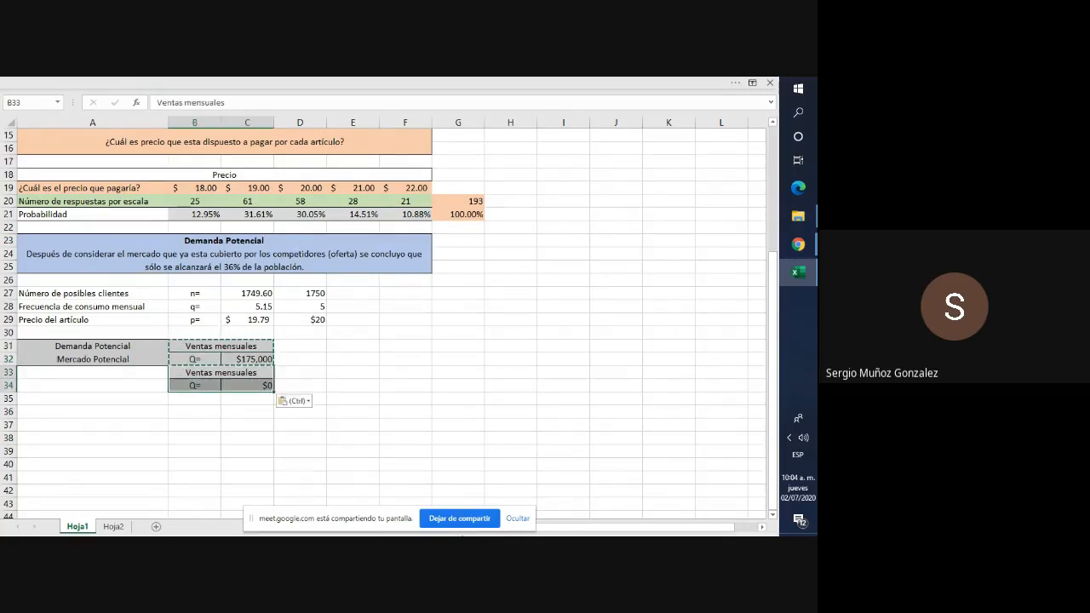
Change the heading of the copied block in B33 to "Ventas anual".
{"action": "key", "text": "Up"}
{"action": "key", "text": "Down"}
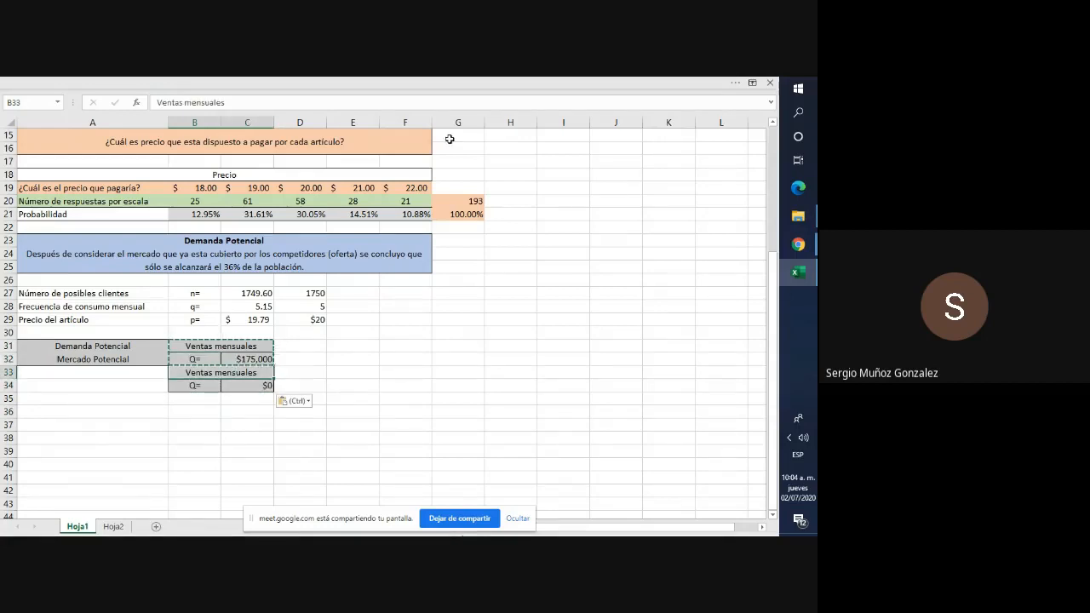
{"action": "left_click", "coordinate": [238, 104]}
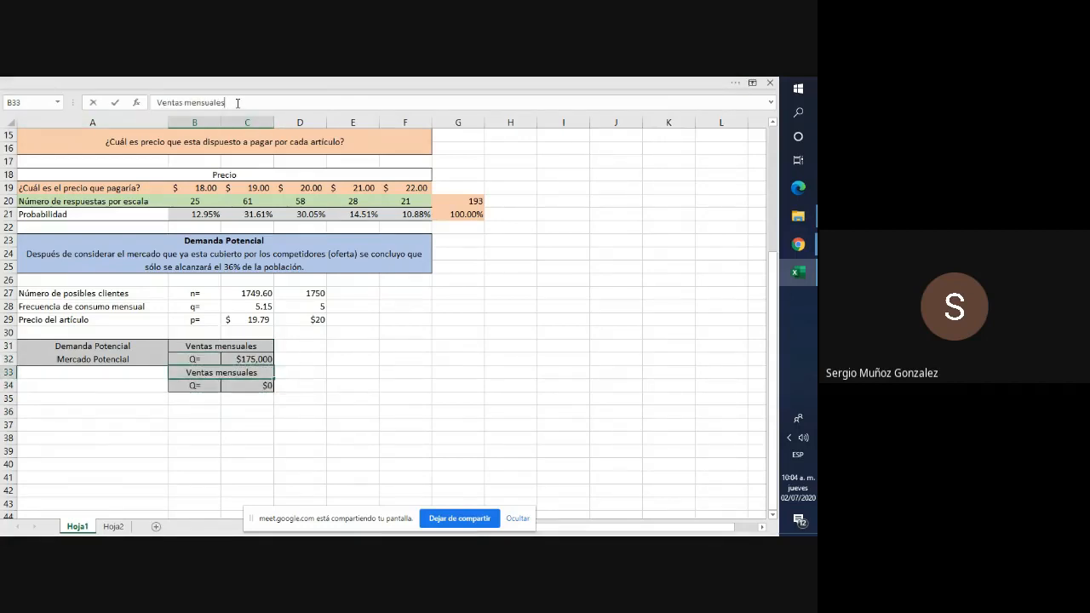
{"action": "key", "text": "BackSpace"}
{"action": "key", "text": "BackSpace"}
{"action": "key", "text": "BackSpace"}
{"action": "key", "text": "BackSpace"}
{"action": "key", "text": "BackSpace"}
{"action": "key", "text": "BackSpace"}
{"action": "key", "text": "BackSpace"}
{"action": "key", "text": "BackSpace"}
{"action": "key", "text": "BackSpace"}
{"action": "type", "text": "anual"}
{"action": "key", "text": "Return"}
Calculate the annual potential sales in C34 with the formula =C32*12.
{"action": "type", "text": "="}
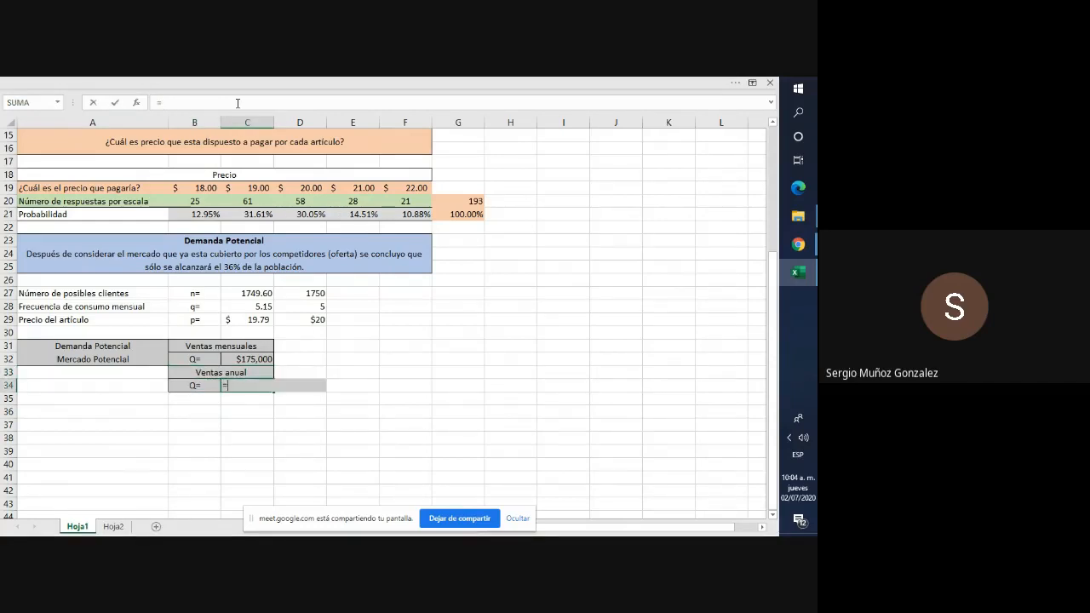
{"action": "left_click", "coordinate": [253, 361]}
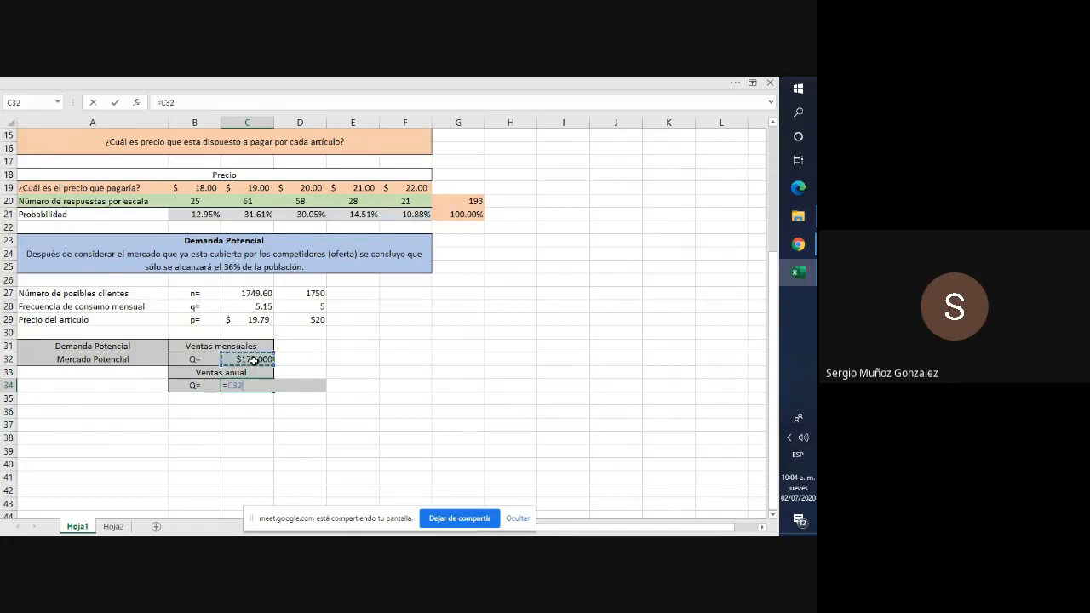
{"action": "type", "text": "*12"}
{"action": "key", "text": "Return"}
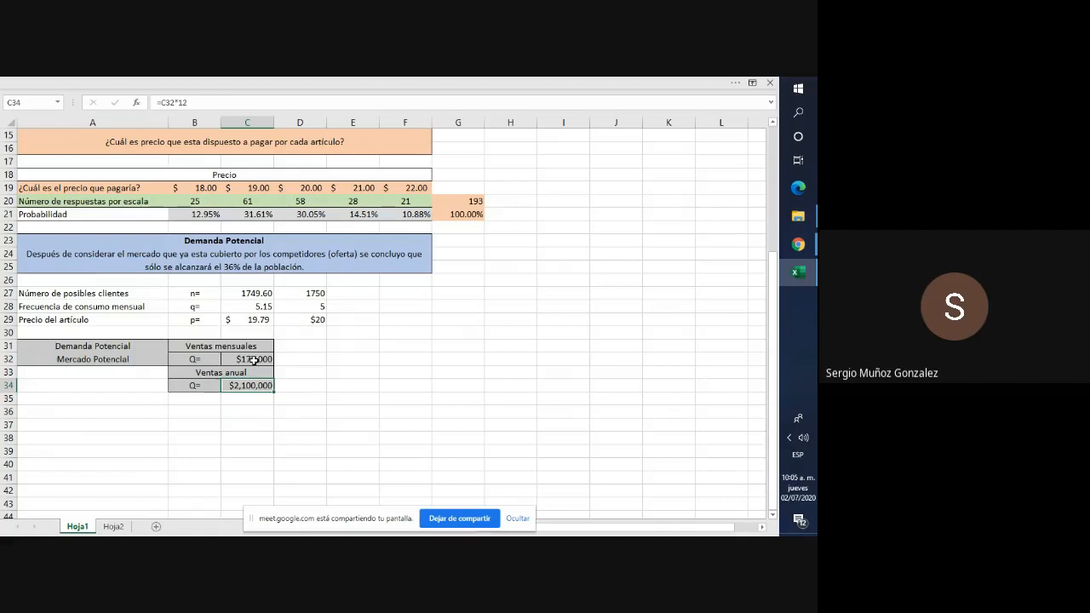
Examine the annual sales formula in C34 and the neighbouring monthly sales and demand input rows.
{"action": "left_click", "coordinate": [303, 388]}
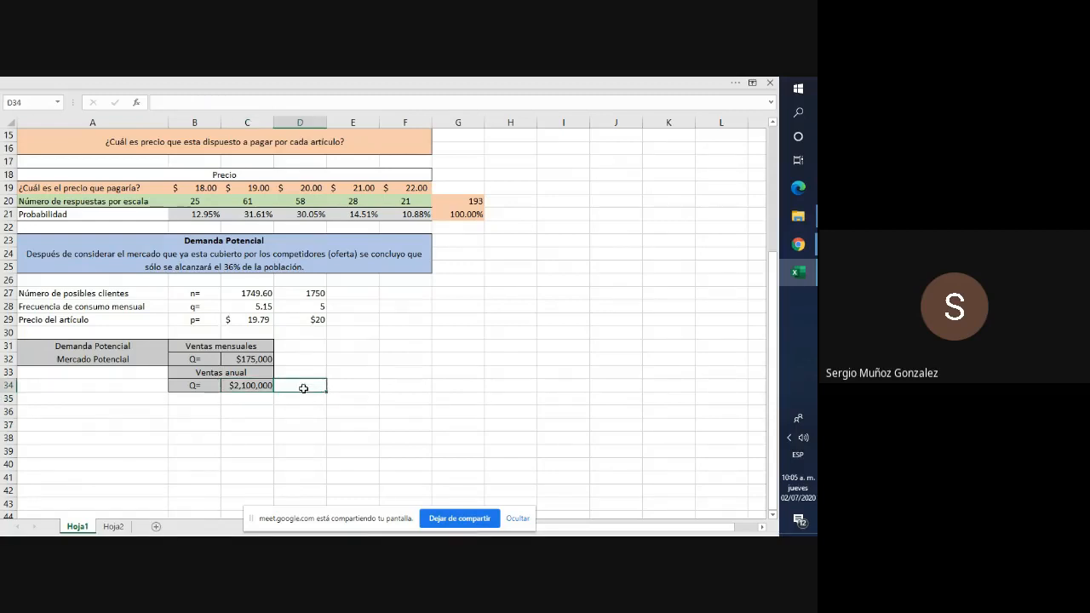
{"action": "key", "text": "Left"}
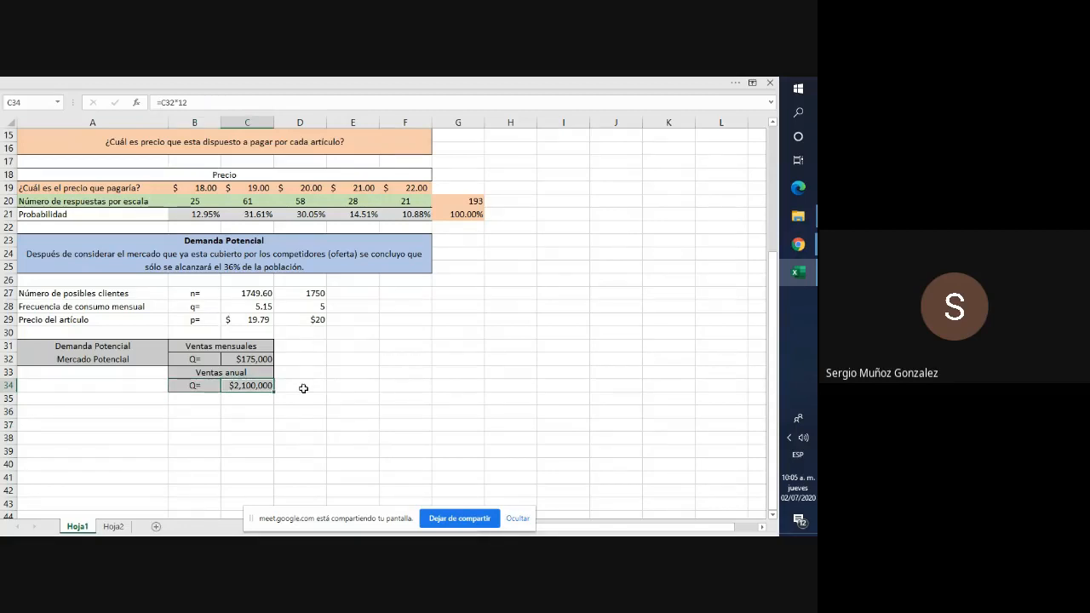
{"action": "key", "text": "Right"}
{"action": "key", "text": "Right"}
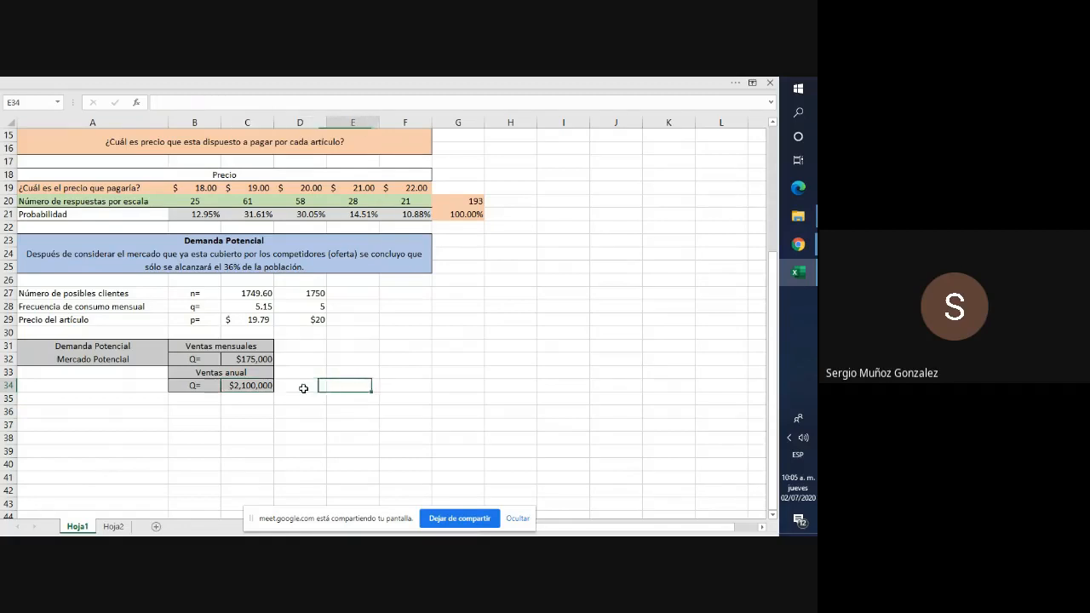
{"action": "key", "text": "Left"}
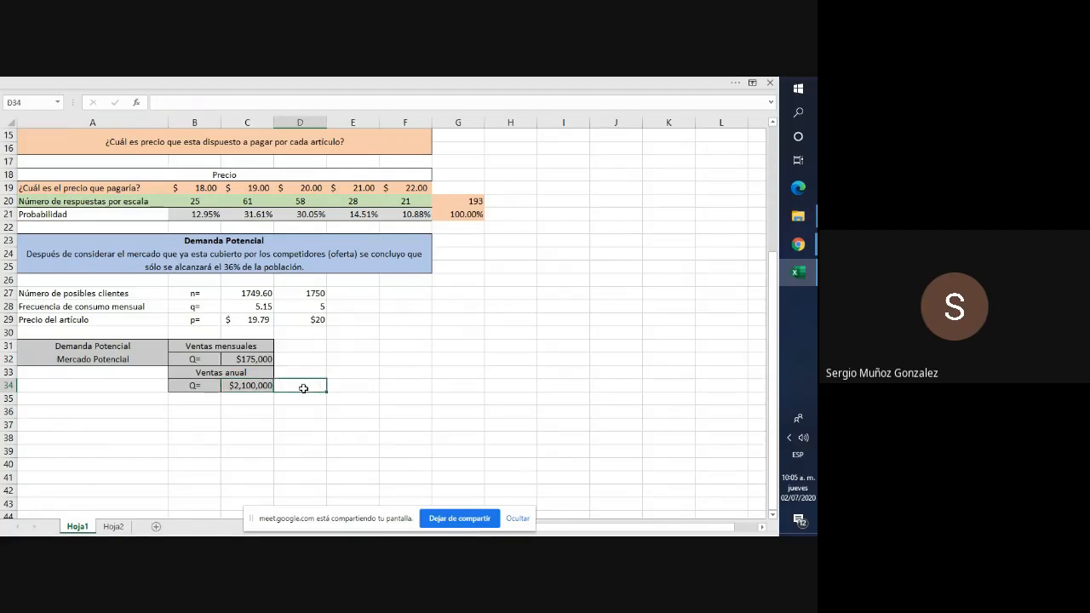
{"action": "key", "text": "Up"}
{"action": "key", "text": "Up"}
{"action": "key", "text": "Up"}
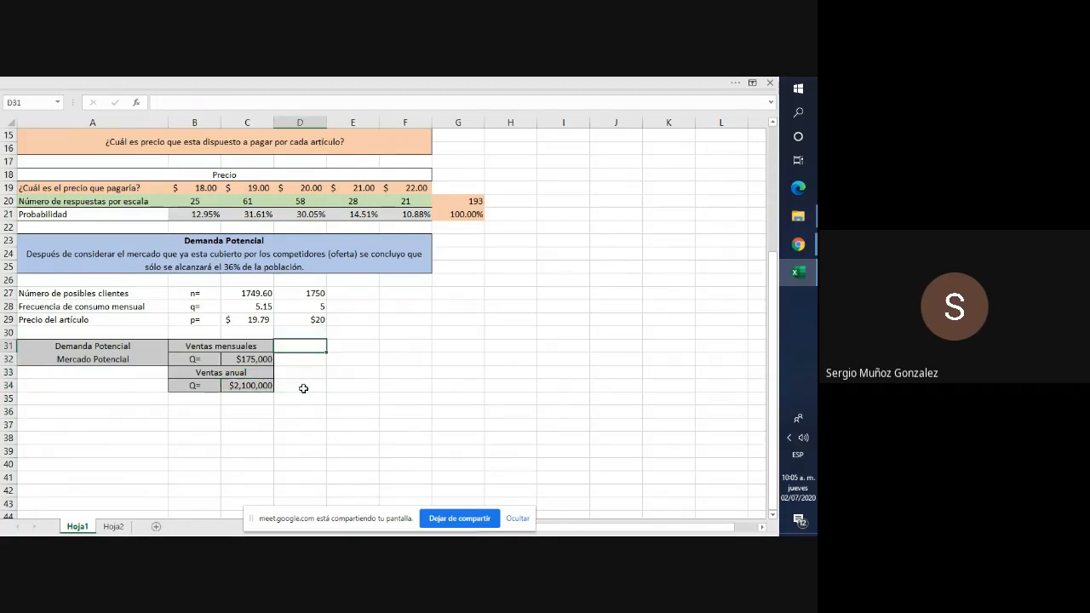
{"action": "key", "text": "Up"}
{"action": "key", "text": "Left"}
{"action": "key", "text": "Left"}
{"action": "key", "text": "Left"}
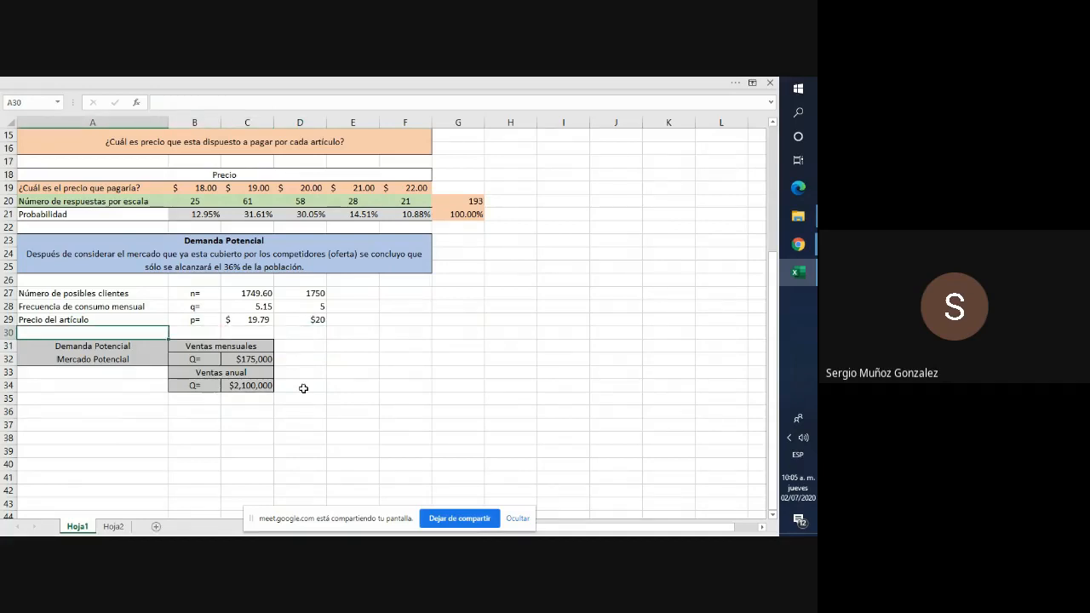
Review the price survey and demand inputs, and compare the Ventas mensuales and Ventas anual blocks.
{"action": "key", "text": "Up"}
{"action": "key", "text": "Up"}
{"action": "key", "text": "Up"}
{"action": "key", "text": "Up"}
{"action": "key", "text": "Up"}
{"action": "key", "text": "Up"}
{"action": "key", "text": "Up"}
{"action": "key", "text": "Up"}
{"action": "key", "text": "Up"}
{"action": "key", "text": "Up"}
{"action": "key", "text": "Up"}
{"action": "key", "text": "Up"}
{"action": "key", "text": "Up"}
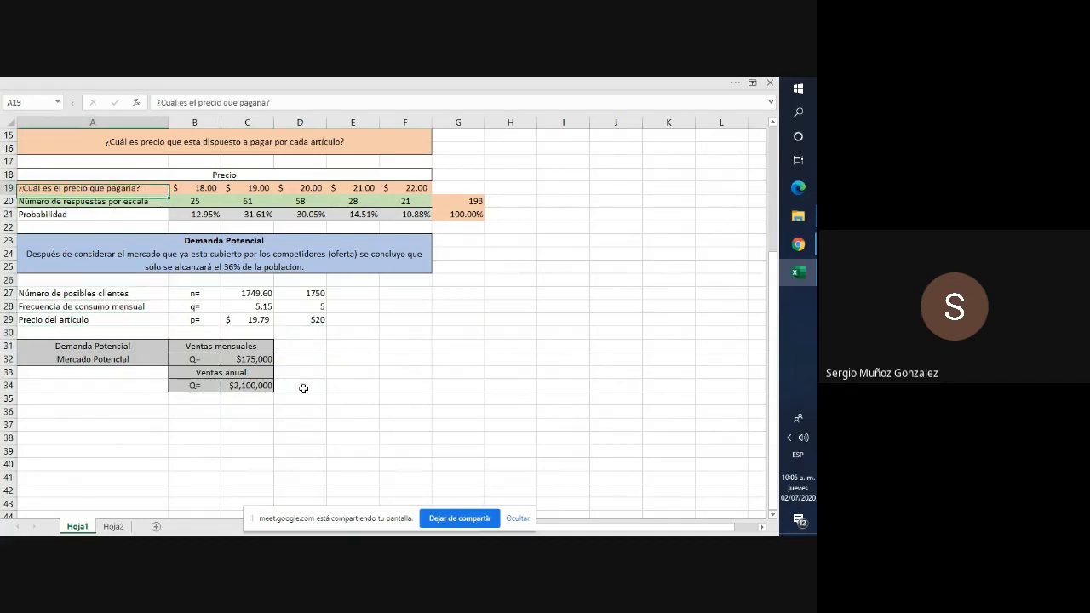
{"action": "key", "text": "Down"}
{"action": "key", "text": "Down"}
{"action": "key", "text": "Down"}
{"action": "key", "text": "Down"}
{"action": "key", "text": "Down"}
{"action": "key", "text": "Down"}
{"action": "key", "text": "Down"}
{"action": "key", "text": "Down"}
{"action": "key", "text": "Down"}
{"action": "key", "text": "Down"}
{"action": "key", "text": "Down"}
{"action": "key", "text": "Down"}
{"action": "key", "text": "Down"}
{"action": "key", "text": "Right"}
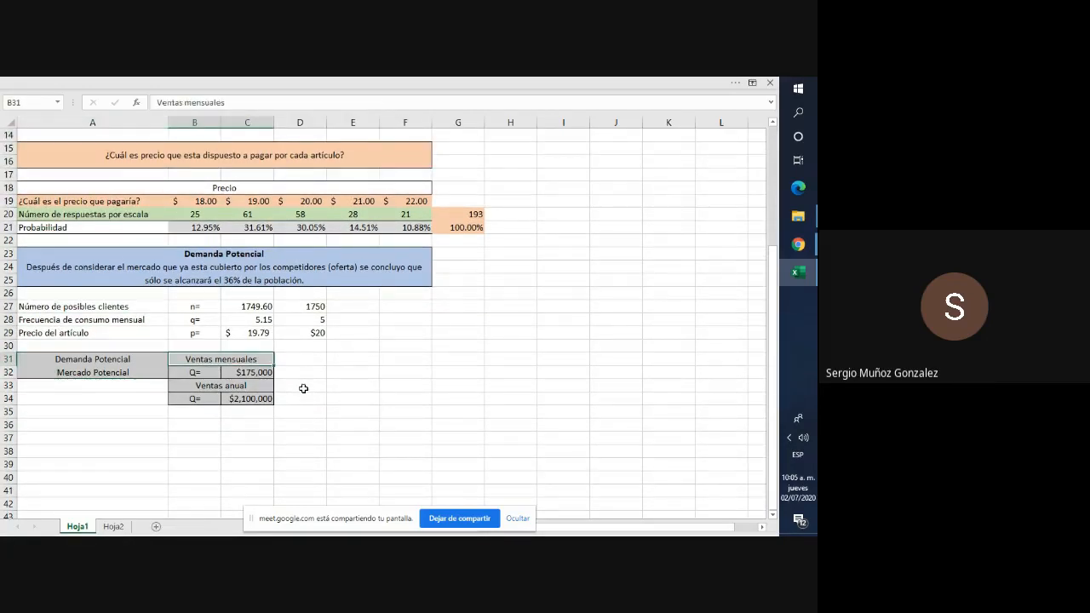
{"action": "key", "text": "Down"}
{"action": "key", "text": "Down"}
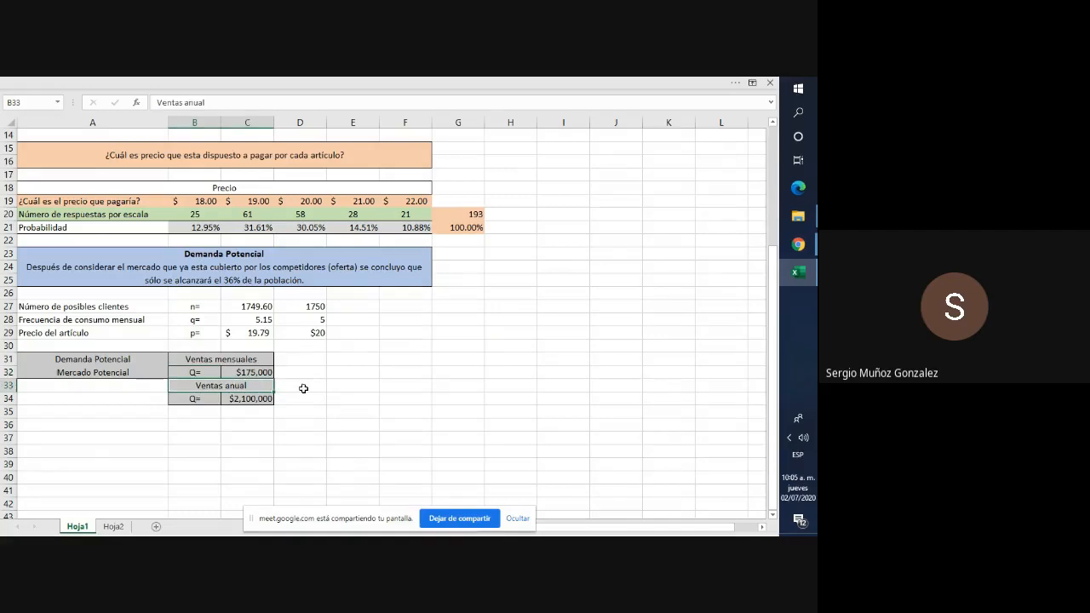
{"action": "key", "text": "Right"}
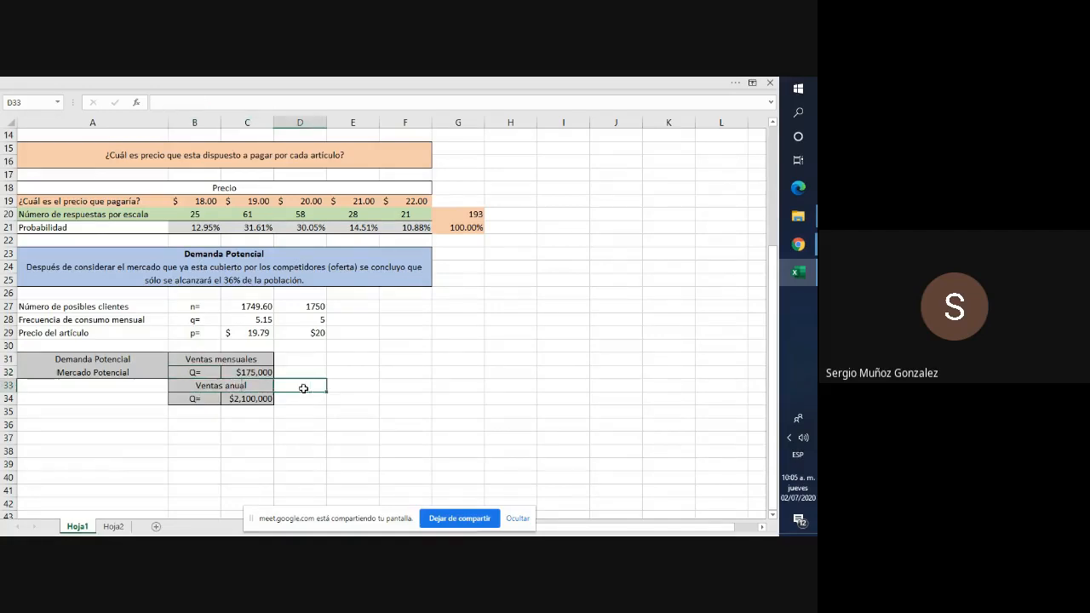
{"action": "key", "text": "Up"}
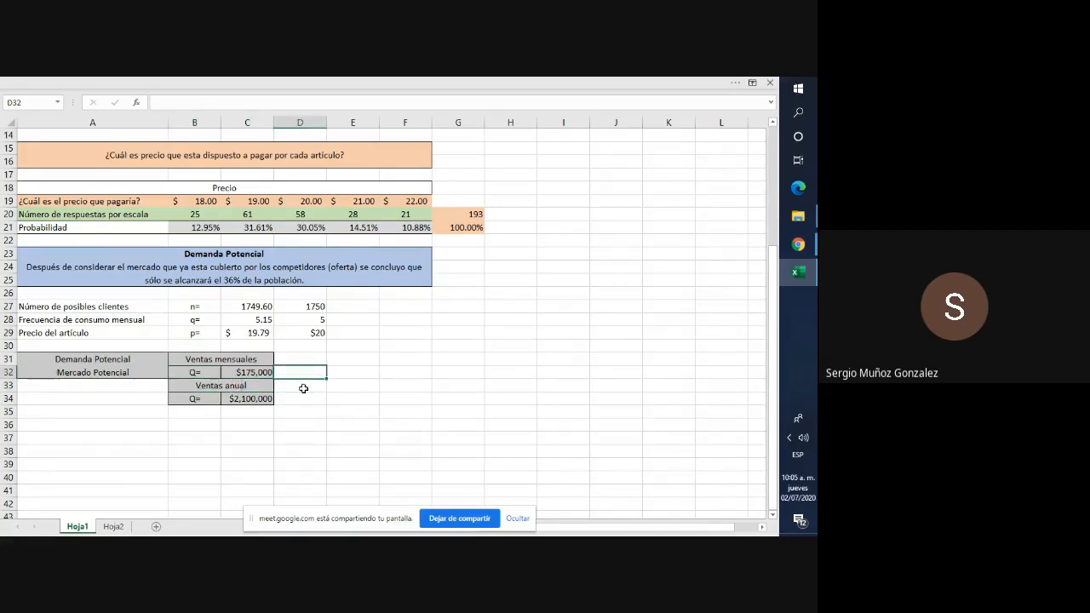
Trace the potential sales back through the price and monthly quantity survey tables, ending at the Ventas anual block.
{"action": "key", "text": "Right"}
{"action": "key", "text": "Up"}
{"action": "key", "text": "Up"}
{"action": "key", "text": "Up"}
{"action": "key", "text": "Up"}
{"action": "key", "text": "Up"}
{"action": "key", "text": "Up"}
{"action": "key", "text": "Up"}
{"action": "key", "text": "Up"}
{"action": "key", "text": "Up"}
{"action": "key", "text": "Up"}
{"action": "key", "text": "Up"}
{"action": "key", "text": "Up"}
{"action": "key", "text": "Up"}
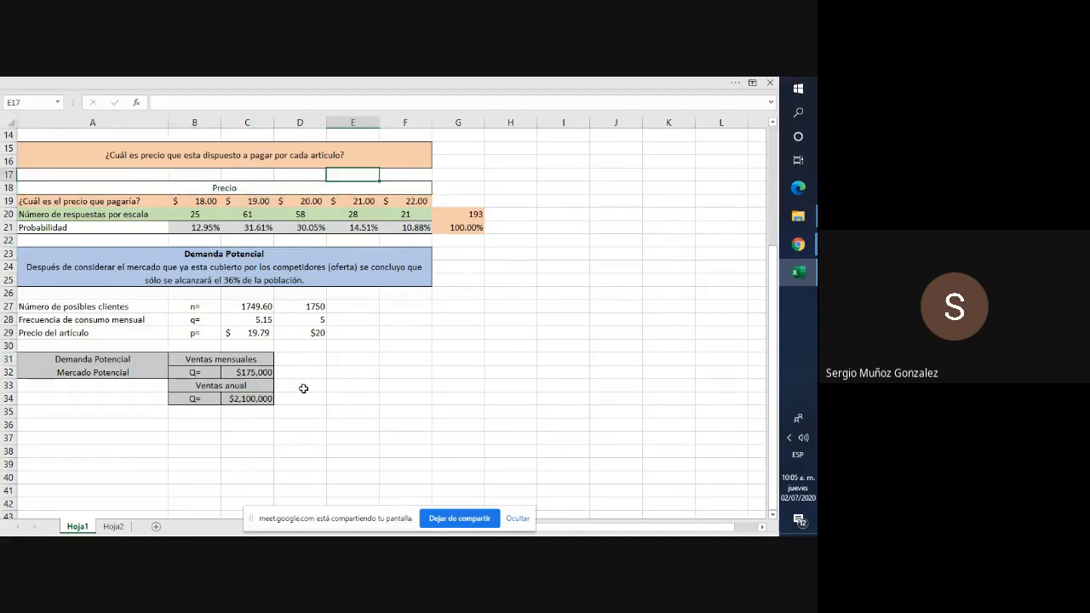
{"action": "key", "text": "Up"}
{"action": "key", "text": "Up"}
{"action": "key", "text": "Up"}
{"action": "key", "text": "Up"}
{"action": "key", "text": "Up"}
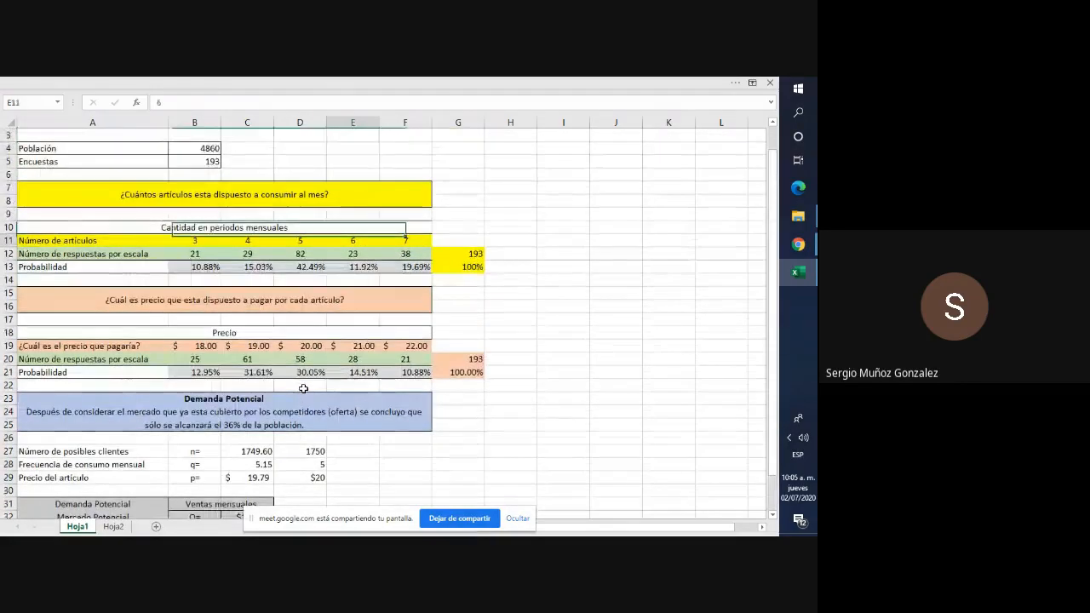
{"action": "key", "text": "Down"}
{"action": "key", "text": "Down"}
{"action": "key", "text": "Down"}
{"action": "key", "text": "Down"}
{"action": "key", "text": "Down"}
{"action": "key", "text": "Down"}
{"action": "key", "text": "Down"}
{"action": "key", "text": "Down"}
{"action": "key", "text": "Down"}
{"action": "key", "text": "Down"}
{"action": "key", "text": "Down"}
{"action": "key", "text": "Down"}
{"action": "key", "text": "Down"}
{"action": "key", "text": "Down"}
{"action": "key", "text": "Down"}
{"action": "key", "text": "Down"}
{"action": "key", "text": "Down"}
{"action": "key", "text": "Down"}
{"action": "key", "text": "Down"}
{"action": "key", "text": "Down"}
{"action": "key", "text": "Left"}
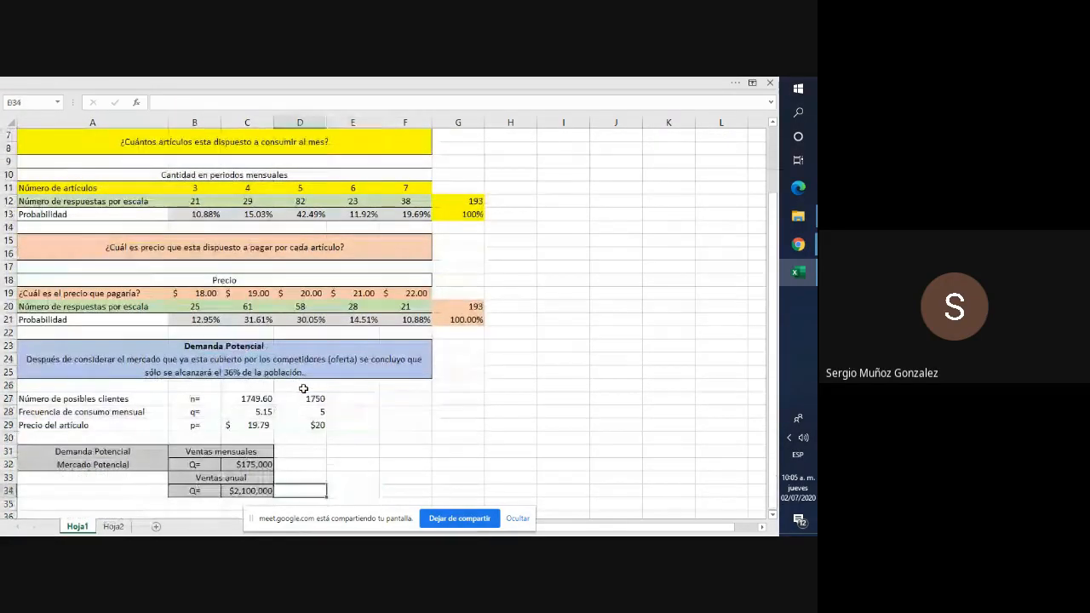
{"action": "key", "text": "Left"}
{"action": "key", "text": "Down"}
{"action": "key", "text": "Down"}
{"action": "key", "text": "Down"}
{"action": "key", "text": "Down"}
{"action": "key", "text": "Up"}
{"action": "key", "text": "Up"}
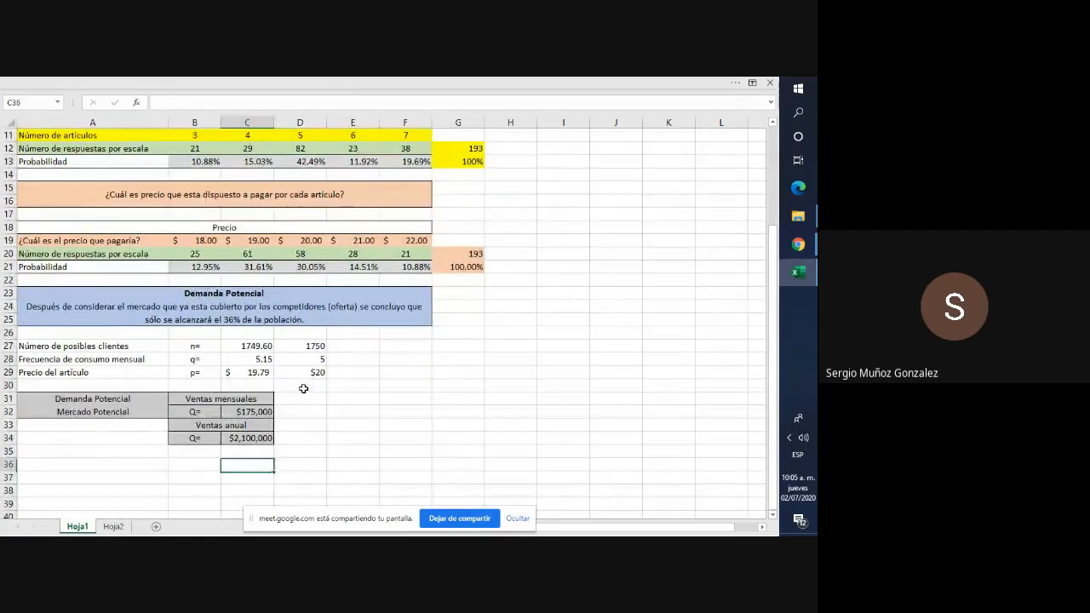
{"action": "key", "text": "Up"}
{"action": "key", "text": "Up"}
{"action": "key", "text": "Up"}
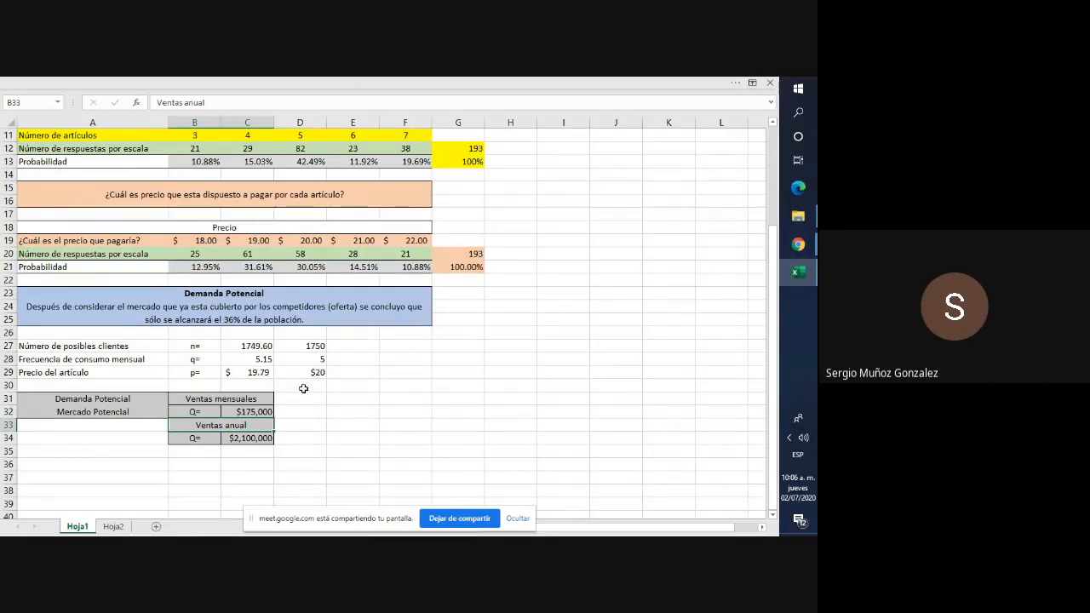
Look over the rows from Ventas anual up to the monthly article quantity responses.
{"action": "key", "text": "Up"}
{"action": "key", "text": "Up"}
{"action": "key", "text": "Up"}
{"action": "key", "text": "Up"}
{"action": "key", "text": "Up"}
{"action": "key", "text": "Up"}
{"action": "key", "text": "Up"}
{"action": "key", "text": "Up"}
{"action": "key", "text": "Up"}
{"action": "key", "text": "Up"}
{"action": "key", "text": "Up"}
{"action": "key", "text": "Up"}
{"action": "key", "text": "Up"}
{"action": "key", "text": "Up"}
{"action": "key", "text": "Up"}
{"action": "key", "text": "Up"}
{"action": "key", "text": "Up"}
{"action": "key", "text": "Up"}
{"action": "key", "text": "Up"}
{"action": "key", "text": "Up"}
{"action": "key", "text": "Up"}
{"action": "key", "text": "Up"}
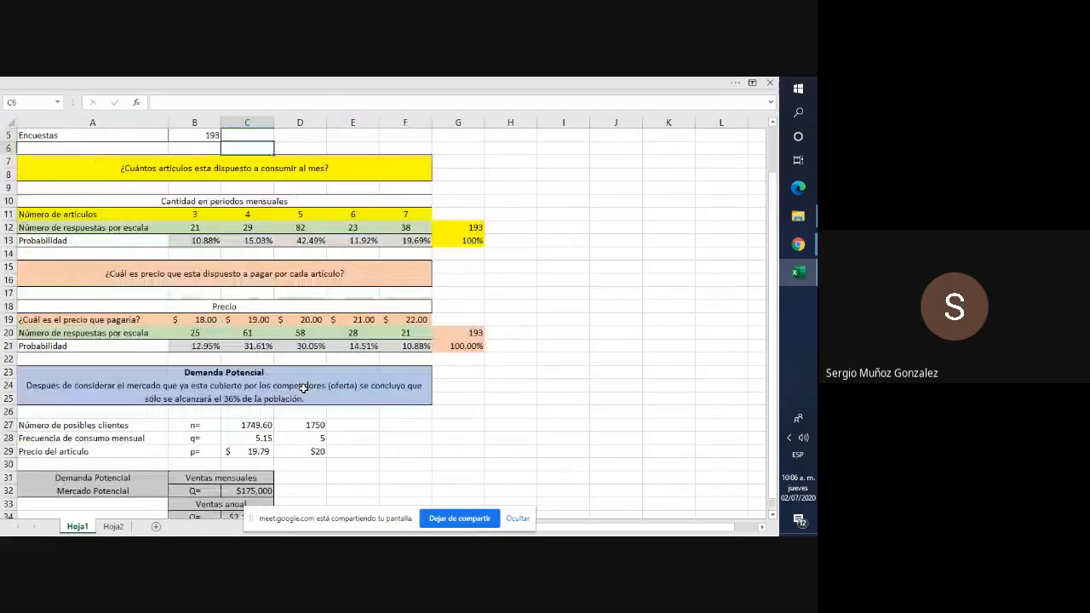
{"action": "key", "text": "Down"}
{"action": "key", "text": "Down"}
{"action": "key", "text": "Down"}
{"action": "key", "text": "Down"}
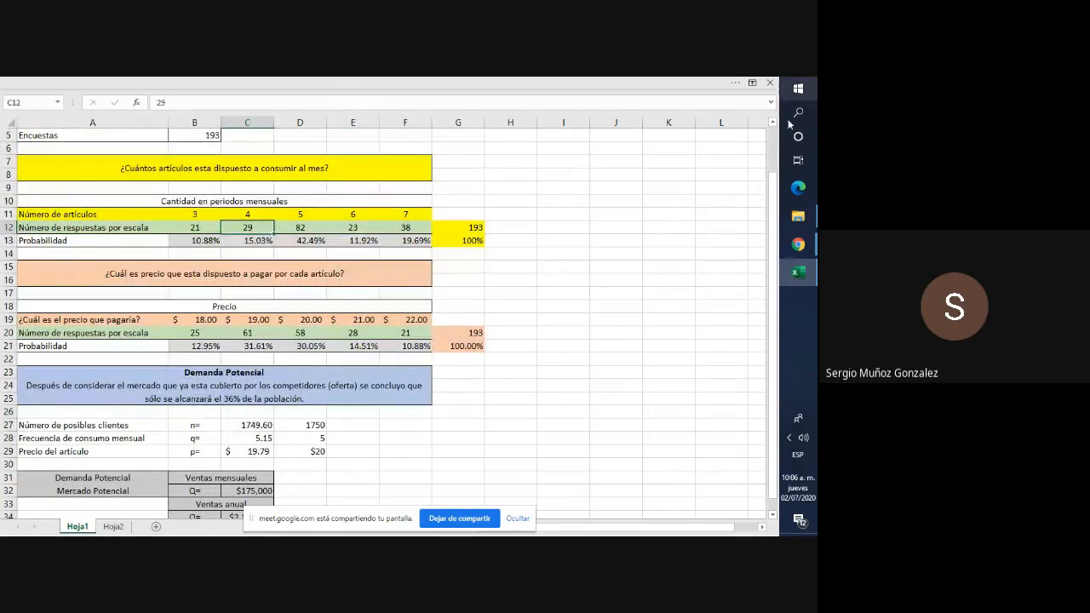
Set the ribbon to show both its tabs and commands at all times.
{"action": "left_click", "coordinate": [510, 213]}
{"action": "left_click", "coordinate": [616, 214]}
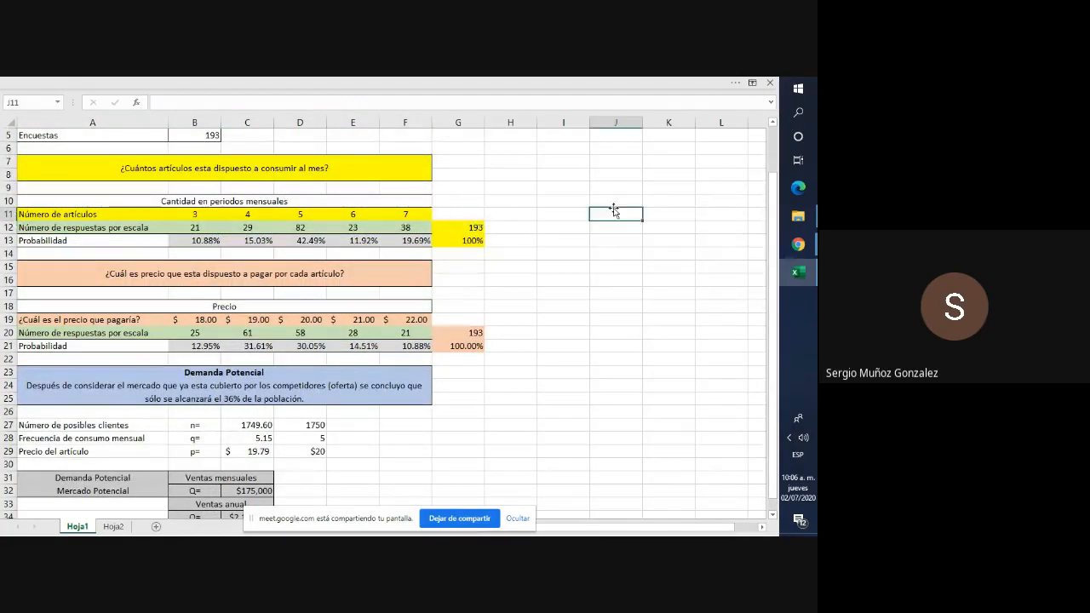
{"action": "left_click", "coordinate": [752, 83]}
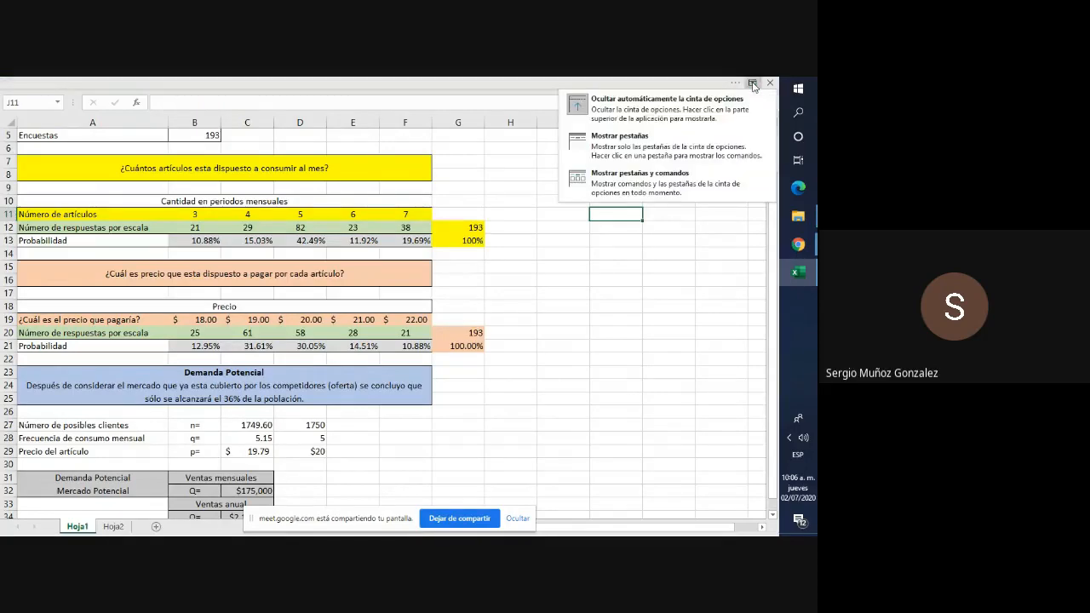
{"action": "left_click", "coordinate": [676, 190]}
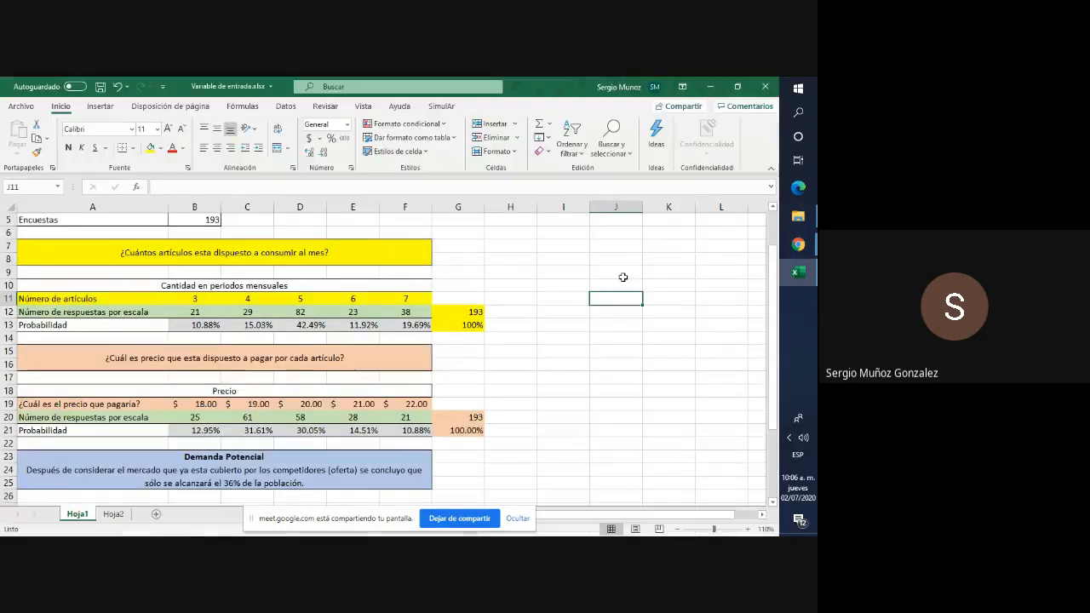
Copy the rounded customer count, monthly frequency and price from D27:D29 into E27:E29.
{"action": "scroll", "coordinate": [623, 275], "scroll_direction": "down", "scroll_amount": 2}
{"action": "scroll", "coordinate": [623, 275], "scroll_direction": "up", "scroll_amount": 1}
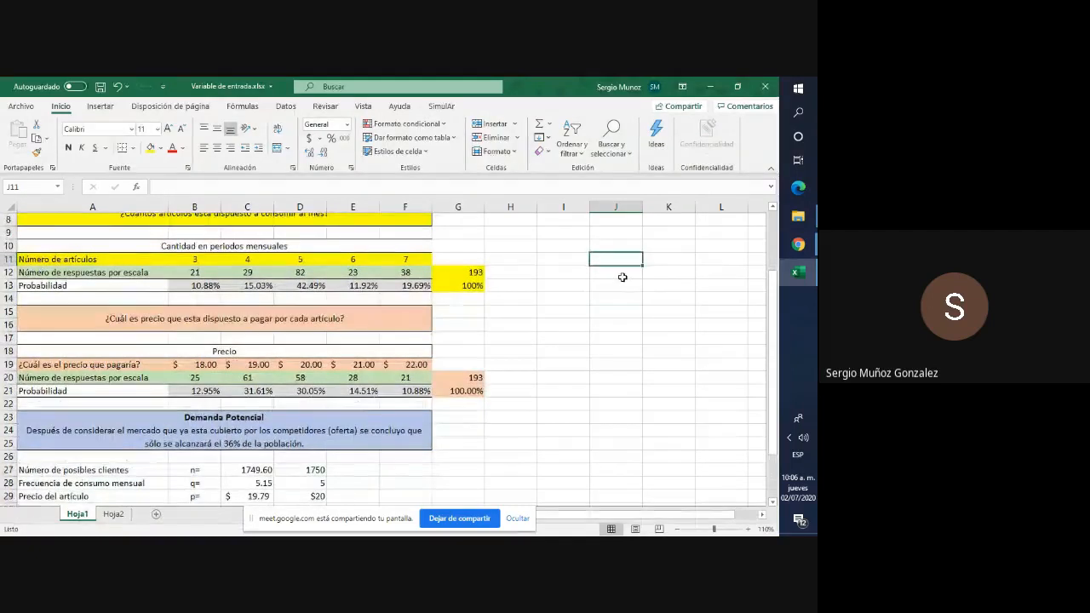
{"action": "scroll", "coordinate": [536, 281], "scroll_direction": "down", "scroll_amount": 2}
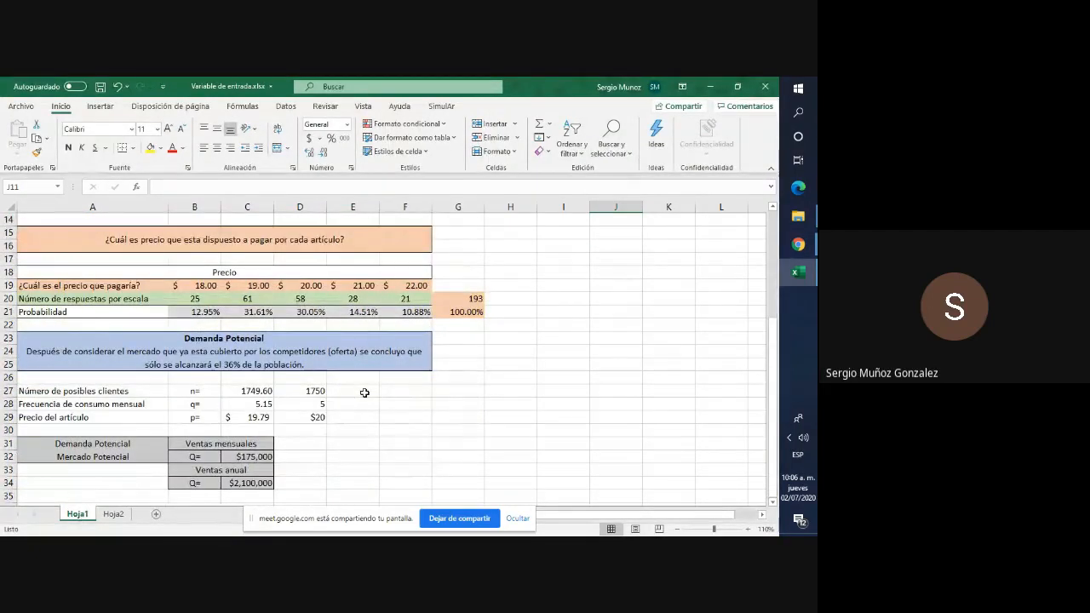
{"action": "left_click", "coordinate": [322, 392]}
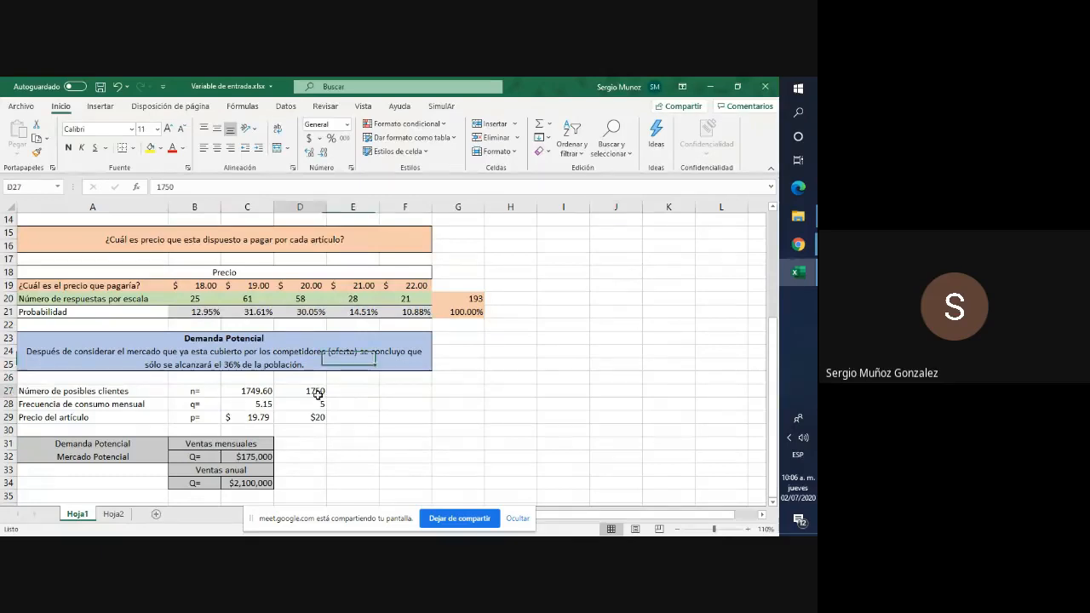
{"action": "key", "text": "shift+Down"}
{"action": "key", "text": "shift+Down"}
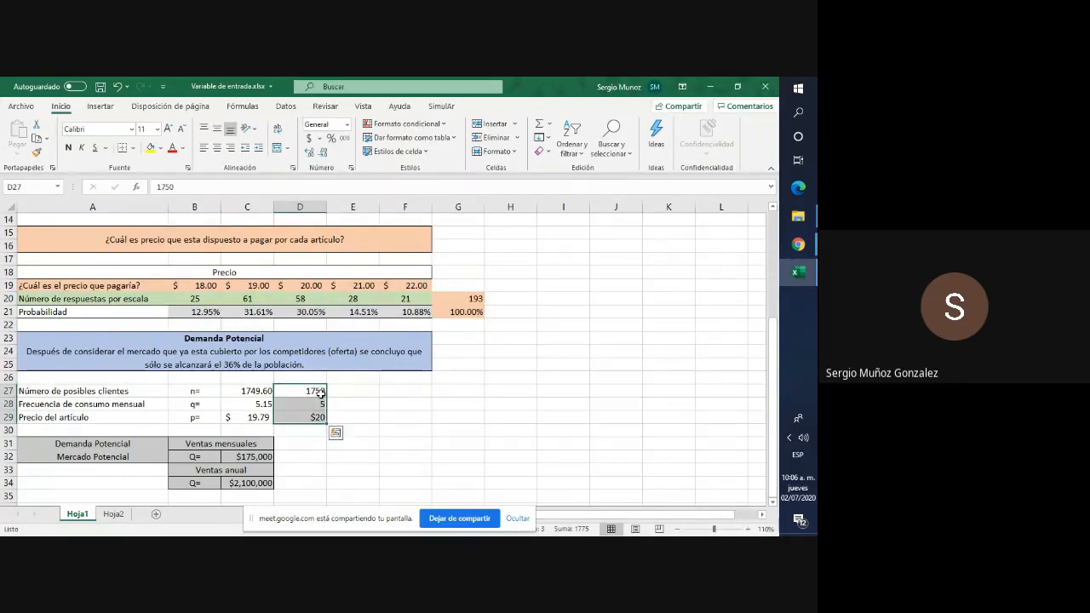
{"action": "key", "text": "ctrl+c"}
{"action": "key", "text": "Right"}
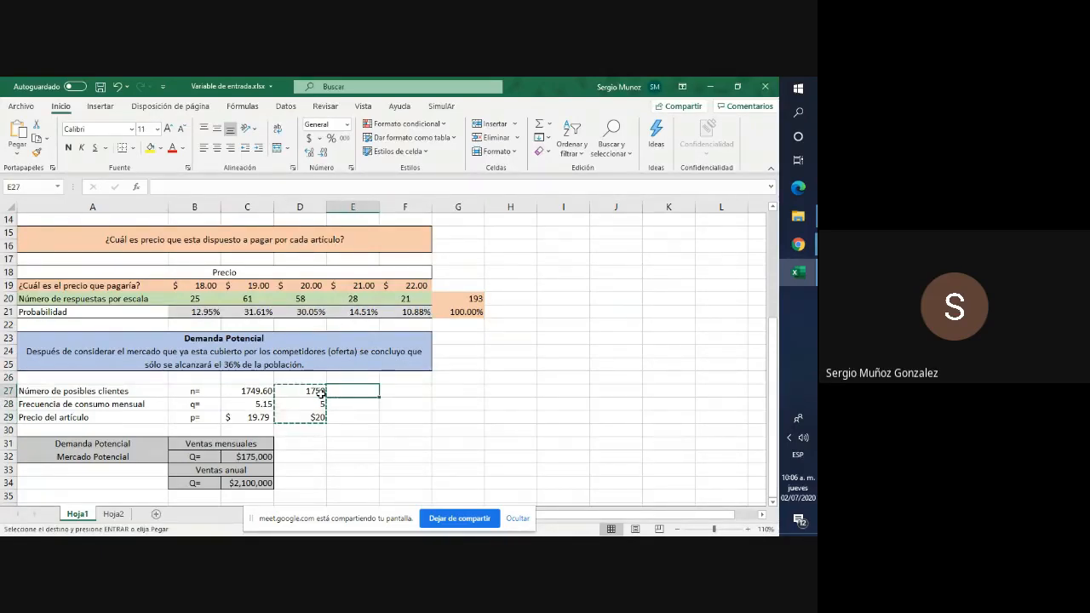
{"action": "key", "text": "ctrl+v"}
{"action": "key", "text": "Right"}
{"action": "key", "text": "Right"}
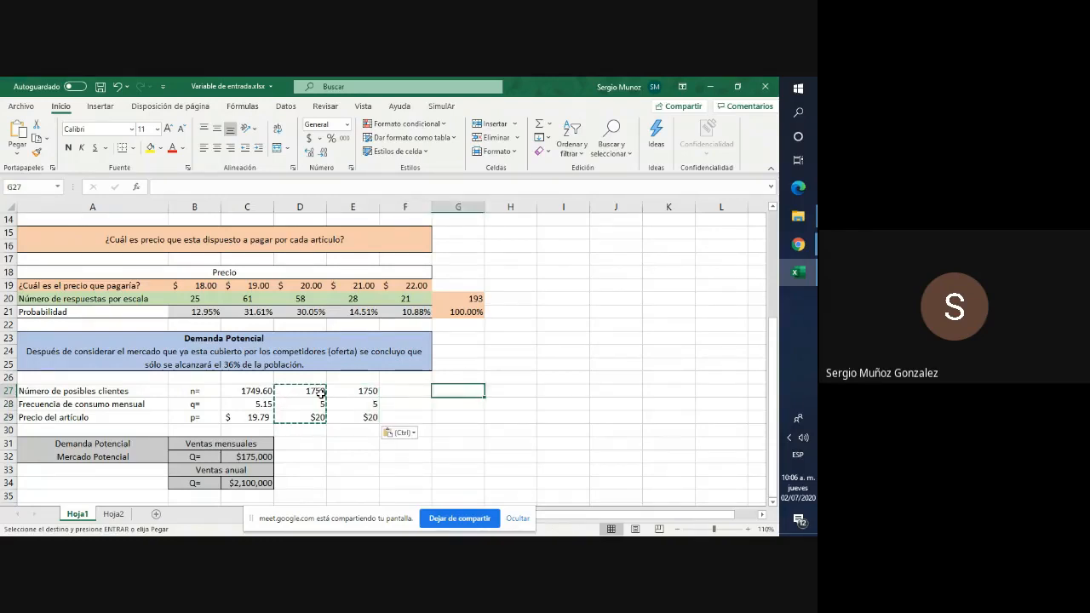
{"action": "key", "text": "Left"}
{"action": "key", "text": "Left"}
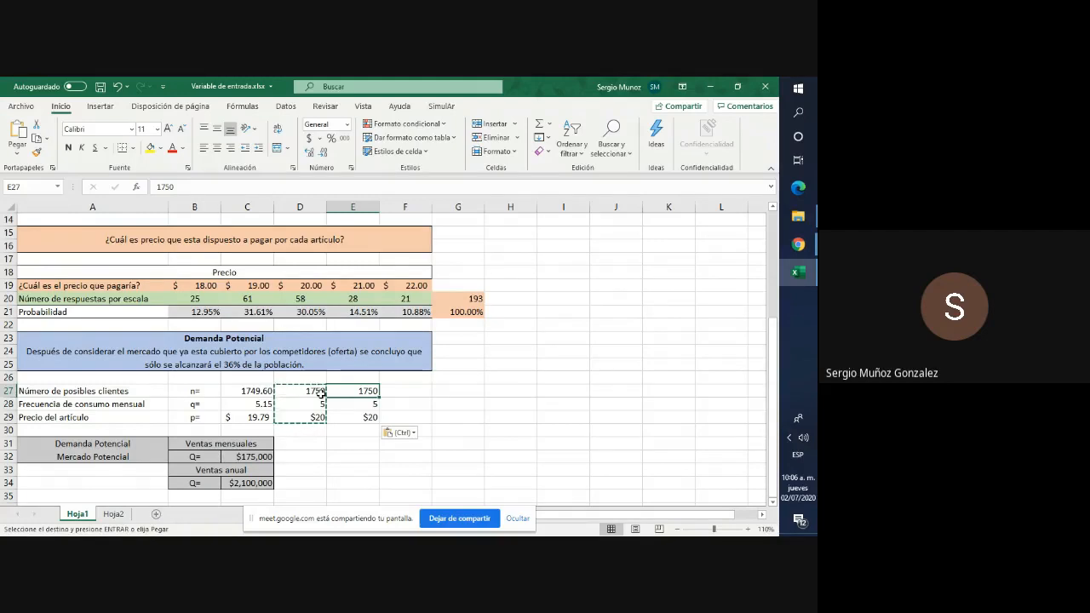
Display the SimulAr commands, end the copy mode, and look over the survey tables and the inputs in column E.
{"action": "left_click", "coordinate": [439, 106]}
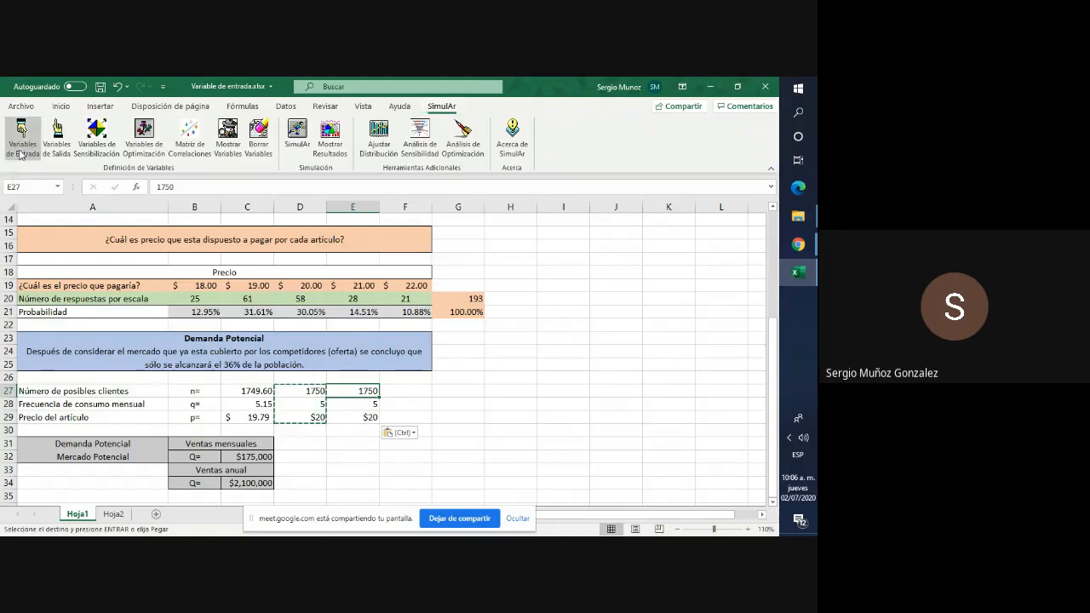
{"action": "left_click", "coordinate": [451, 415]}
{"action": "key", "text": "Escape"}
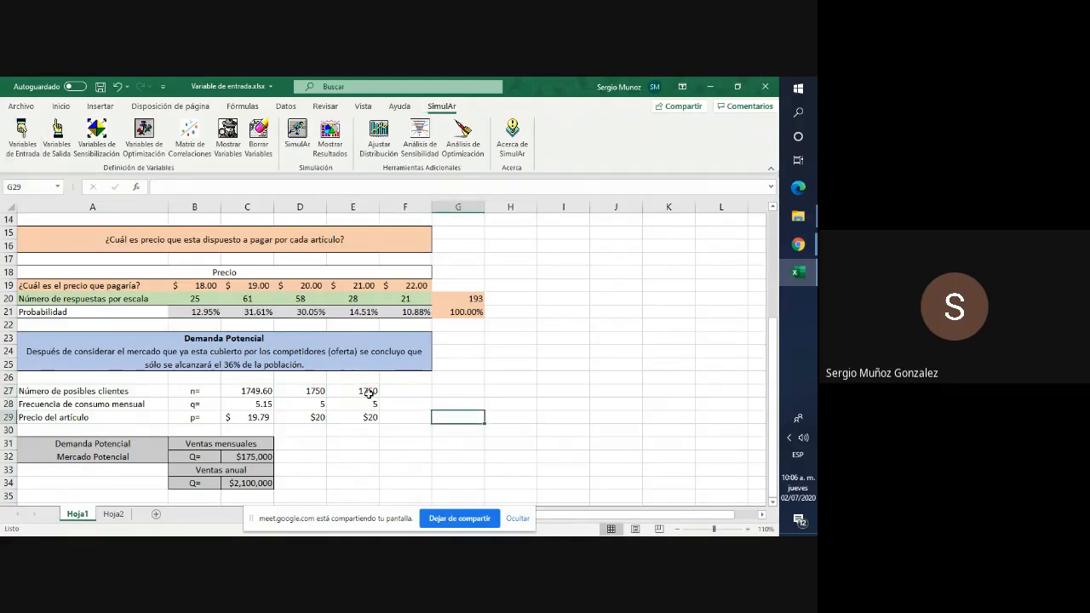
{"action": "left_click", "coordinate": [367, 391]}
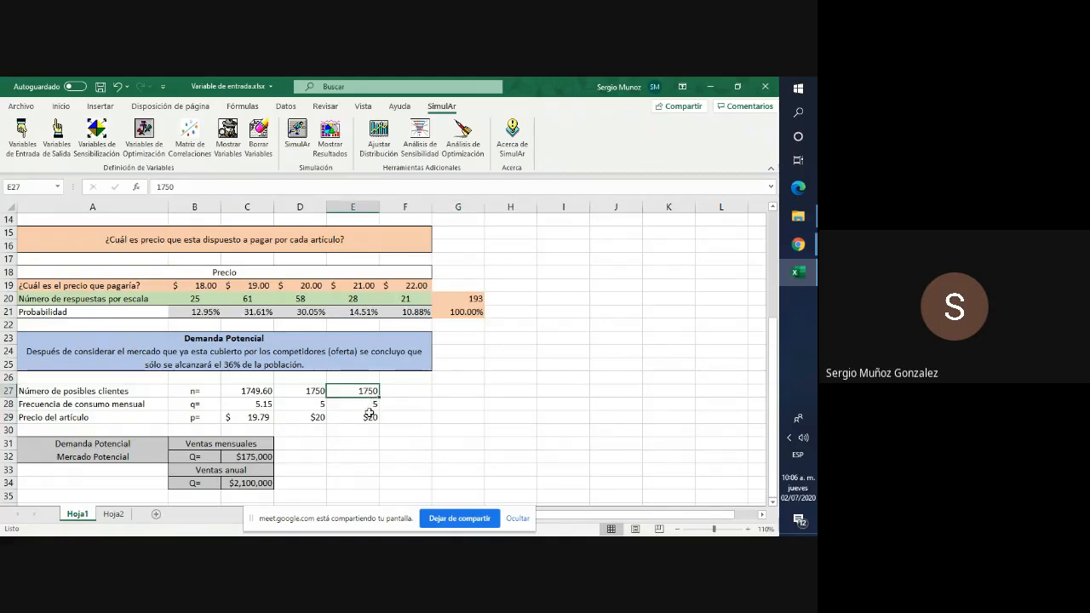
{"action": "scroll", "coordinate": [369, 412], "scroll_direction": "up", "scroll_amount": 3}
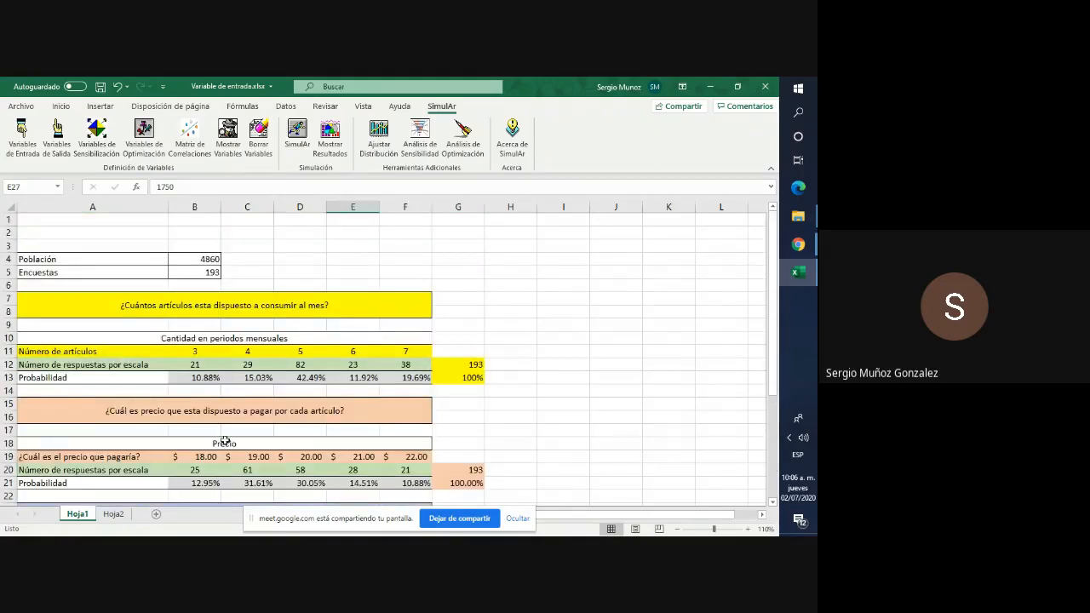
{"action": "scroll", "coordinate": [260, 451], "scroll_direction": "down", "scroll_amount": 4}
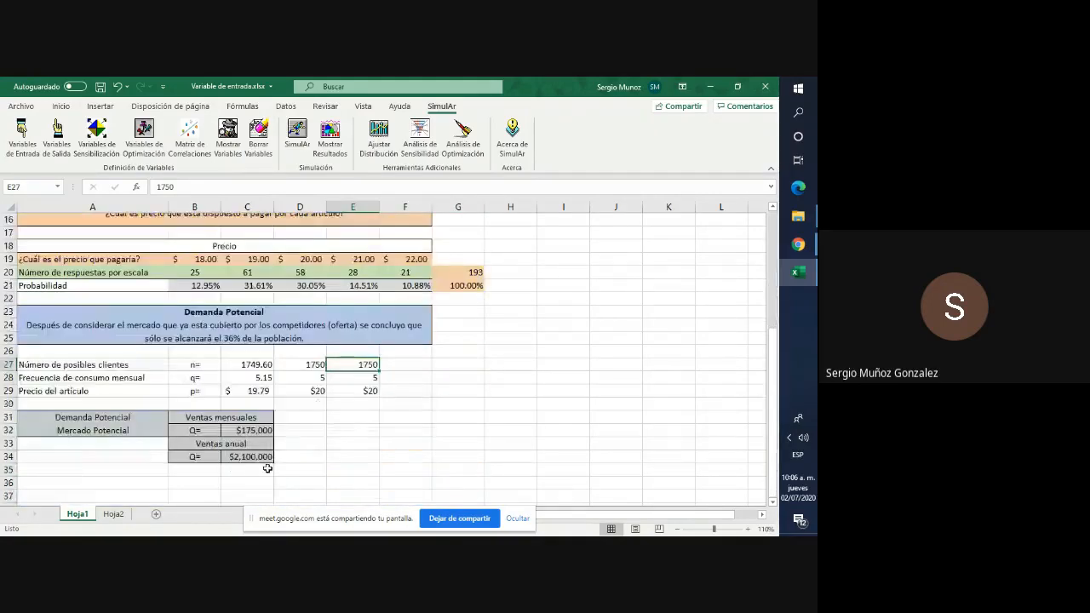
Define the monthly consumption frequency in E28 as a SimulAr input variable with a Discreta distribution named Frecuencia1.
{"action": "left_click", "coordinate": [372, 379]}
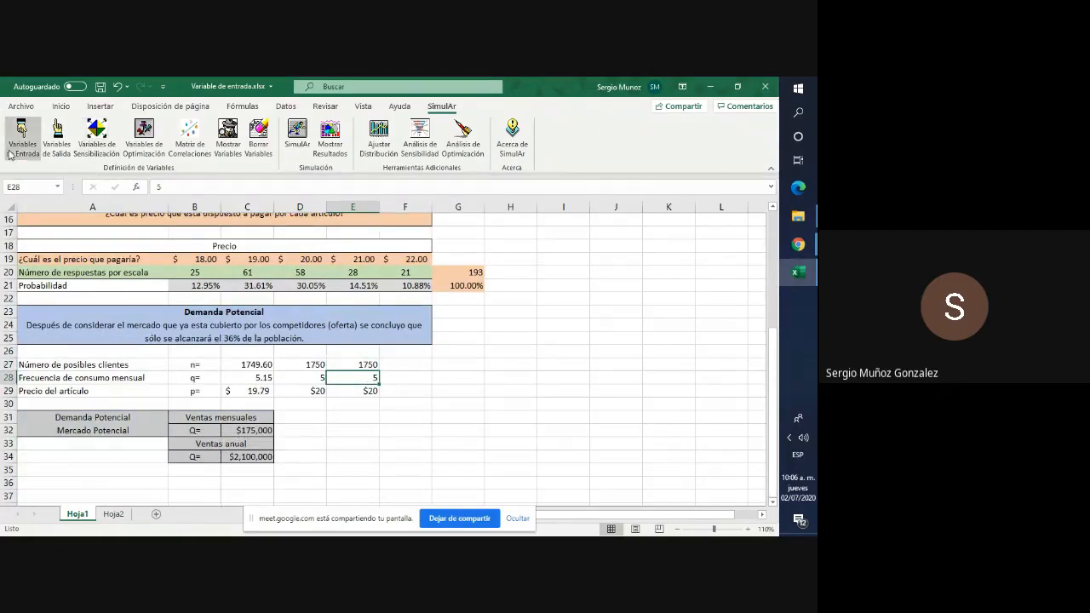
{"action": "scroll", "coordinate": [357, 367], "scroll_direction": "up", "scroll_amount": 2}
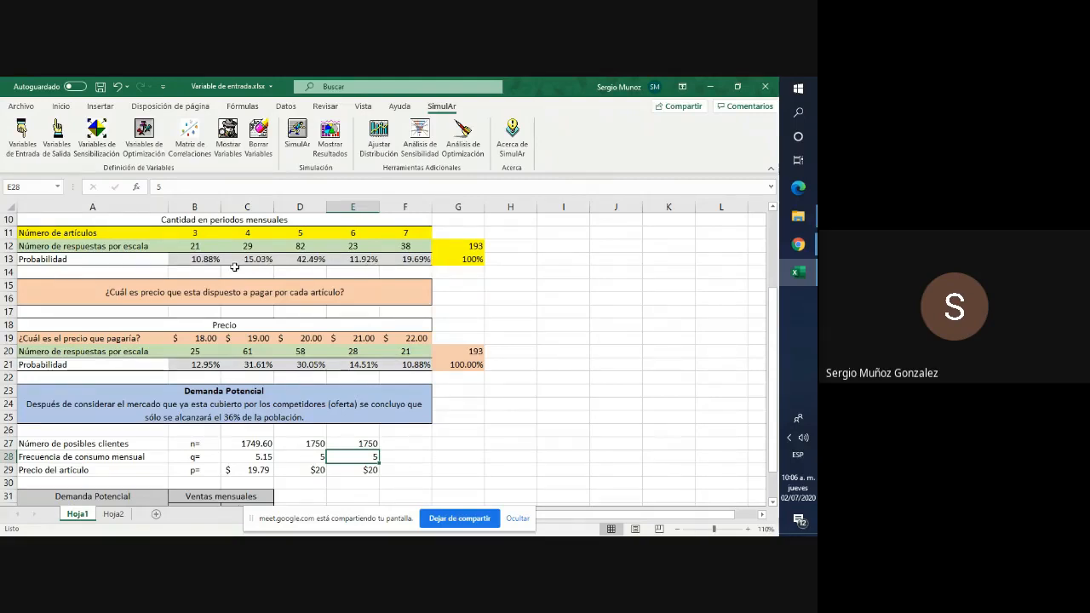
{"action": "left_click", "coordinate": [23, 149]}
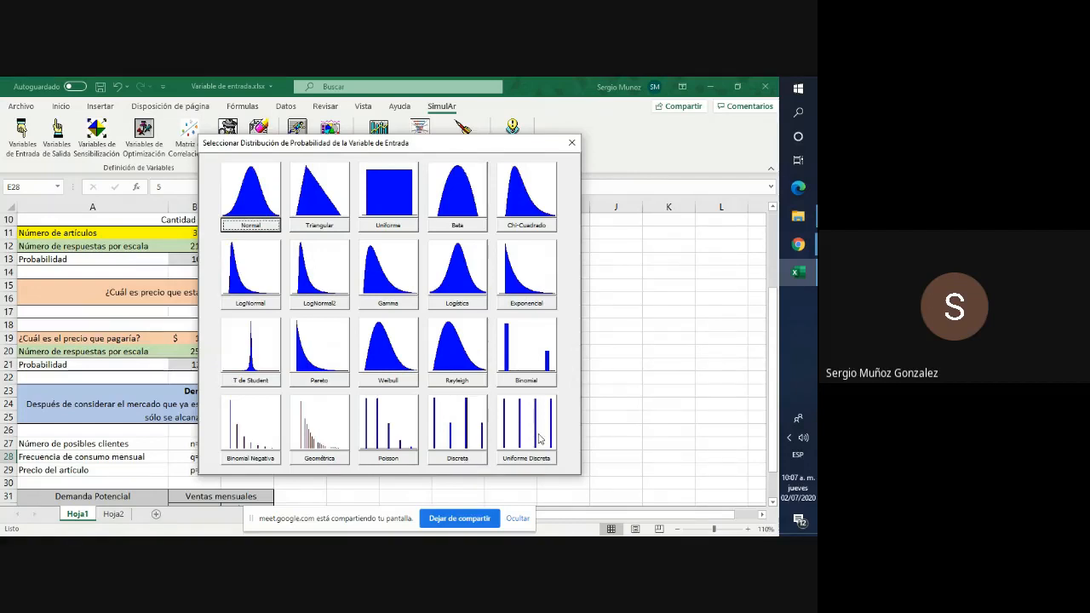
{"action": "left_click", "coordinate": [471, 462]}
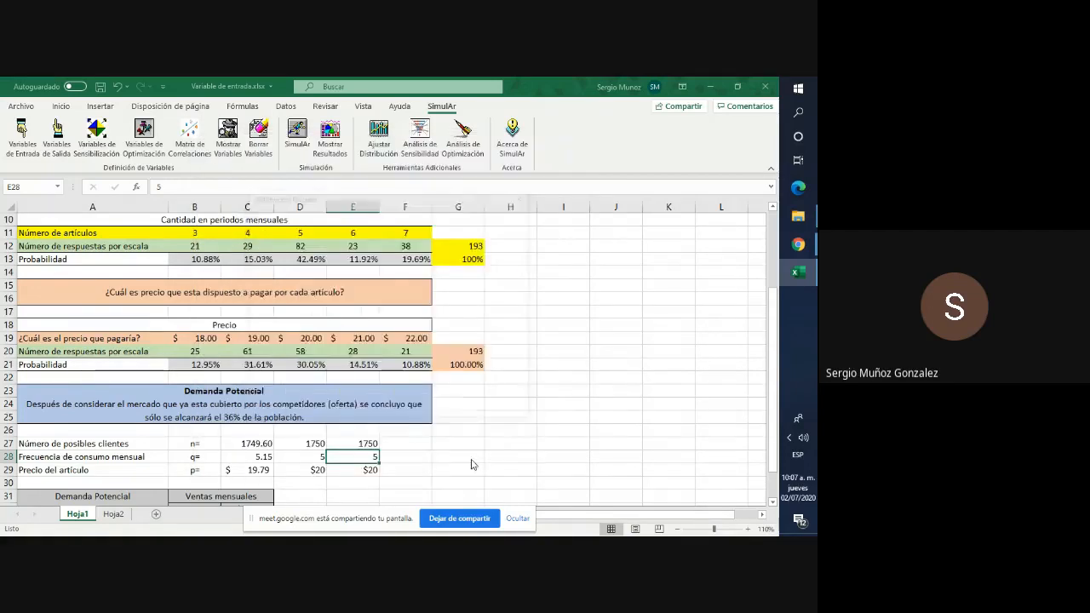
{"action": "left_click_drag", "start_coordinate": [390, 204], "coordinate": [594, 237]}
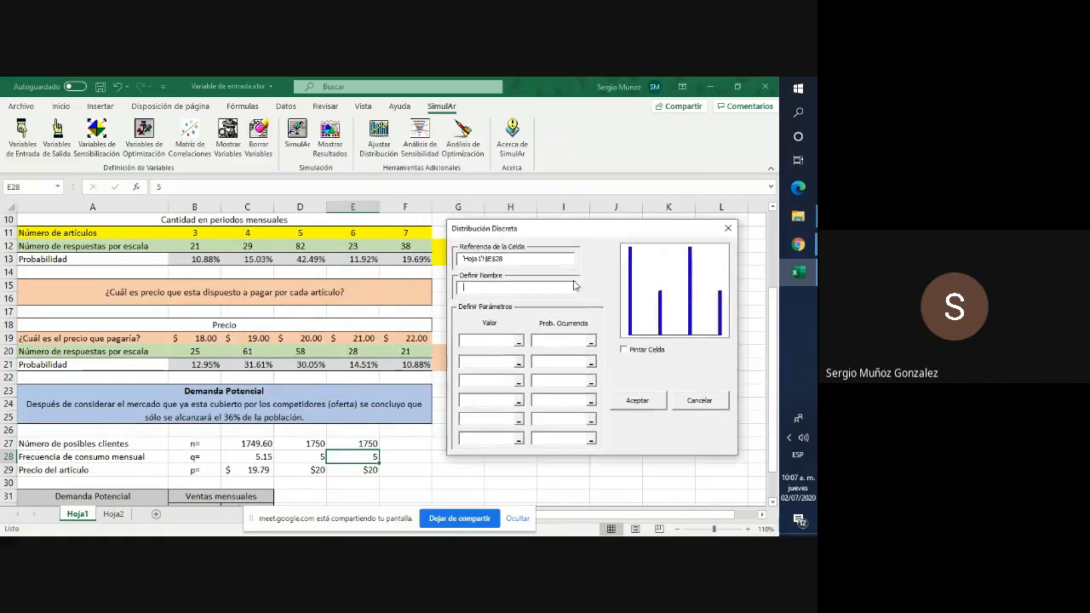
{"action": "left_click", "coordinate": [491, 290]}
{"action": "type", "text": "Frecuencia1"}
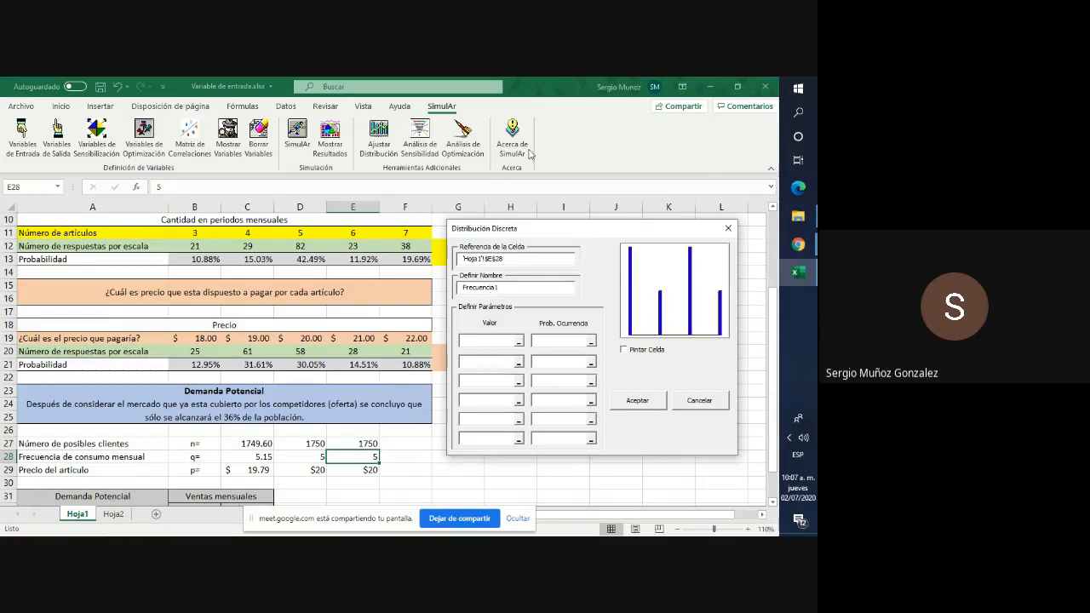
Set the first two value and probability pairs of the distribution to B11 with B13 and C11 with C13.
{"action": "left_click", "coordinate": [519, 341]}
{"action": "left_click", "coordinate": [197, 235]}
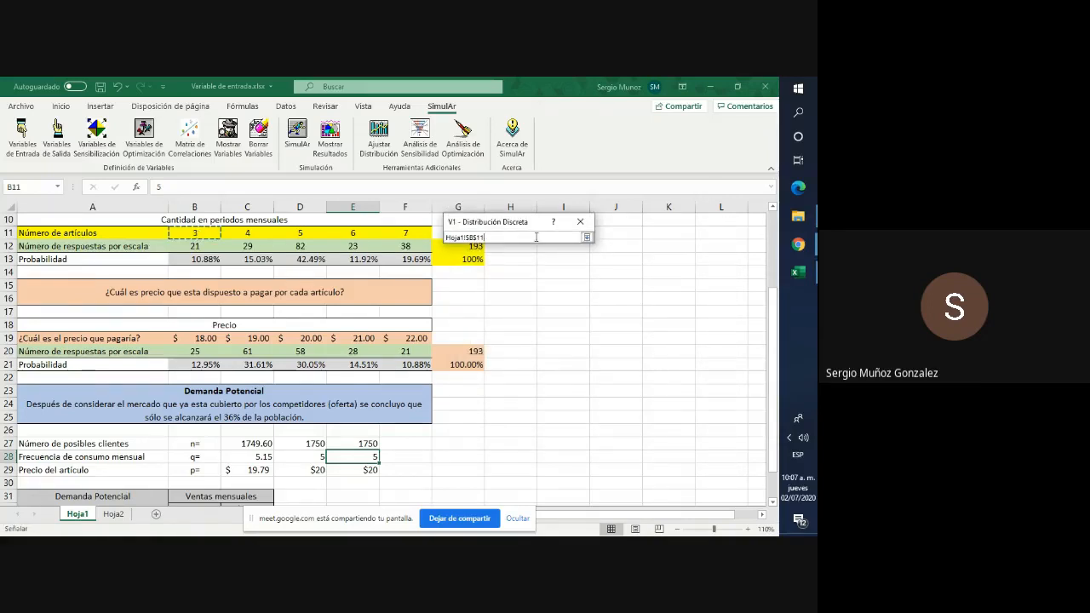
{"action": "left_click", "coordinate": [587, 239]}
{"action": "left_click", "coordinate": [553, 342]}
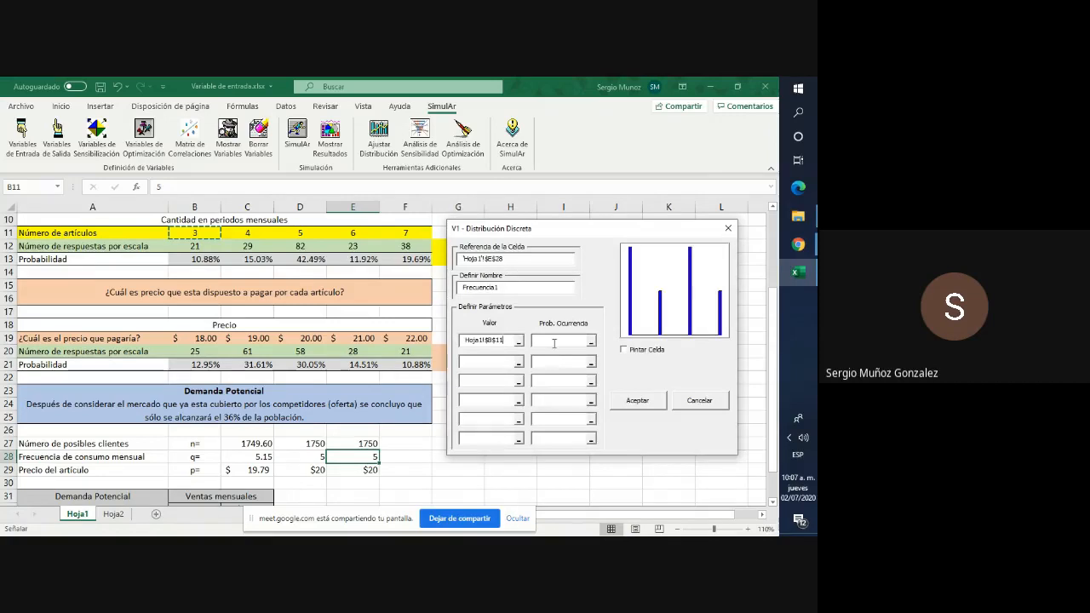
{"action": "left_click", "coordinate": [205, 257]}
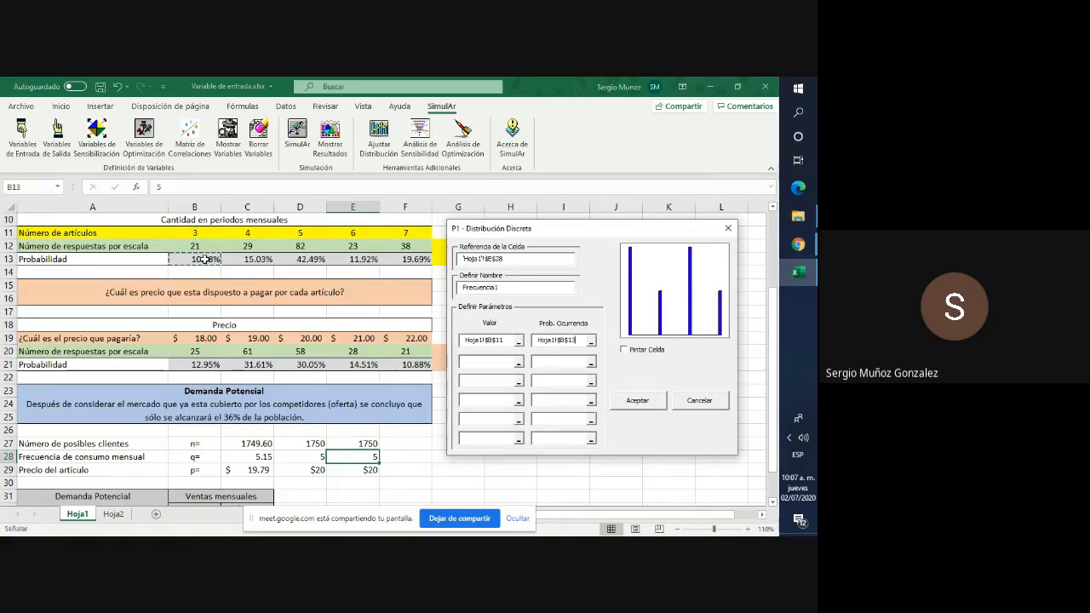
{"action": "left_click", "coordinate": [497, 361]}
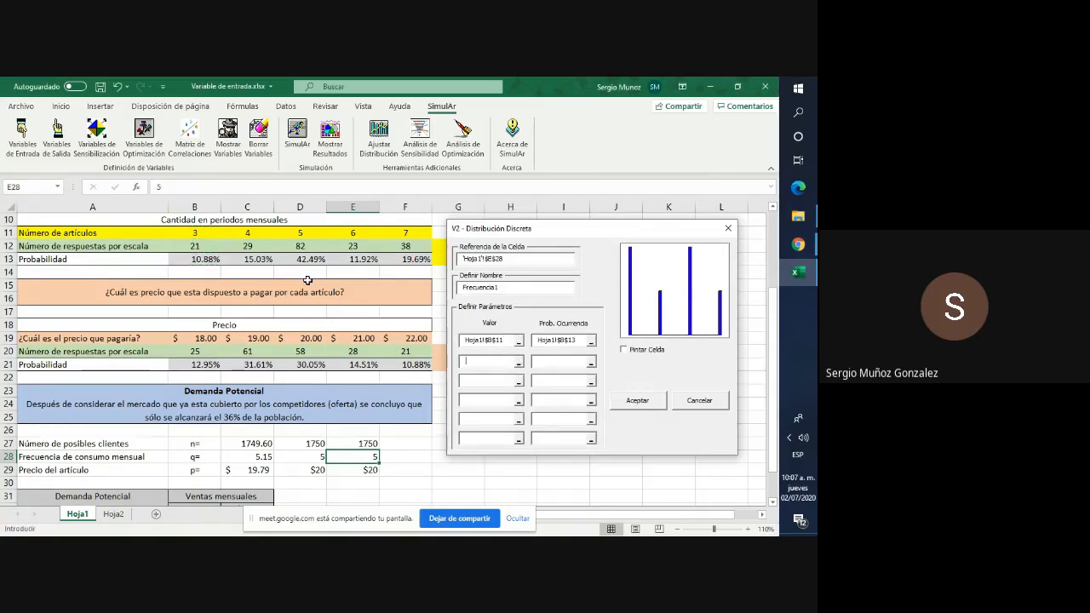
{"action": "left_click", "coordinate": [248, 231]}
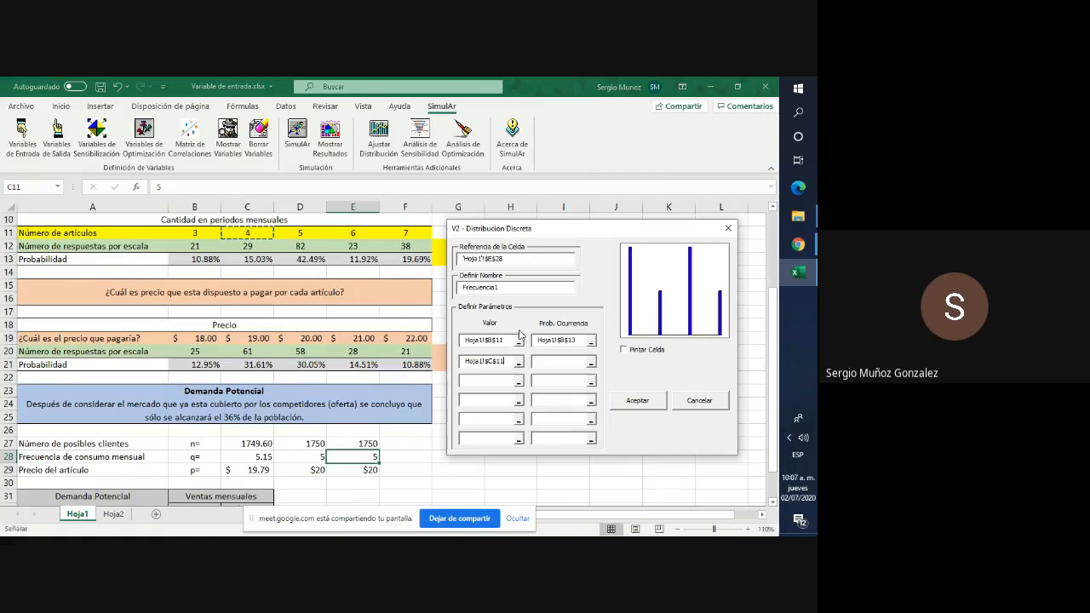
{"action": "left_click", "coordinate": [562, 361]}
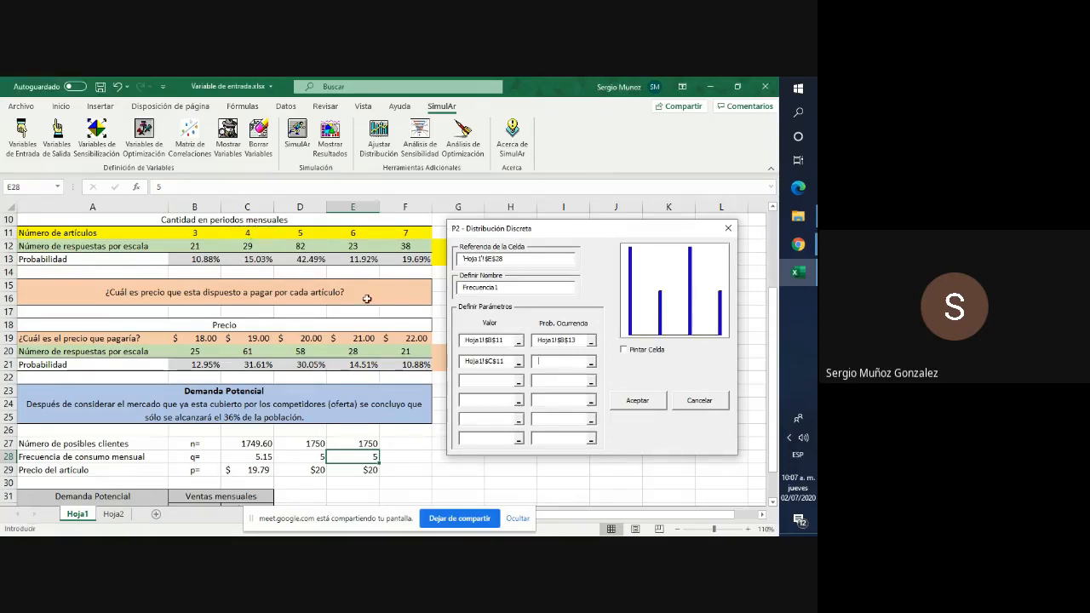
{"action": "left_click", "coordinate": [258, 259]}
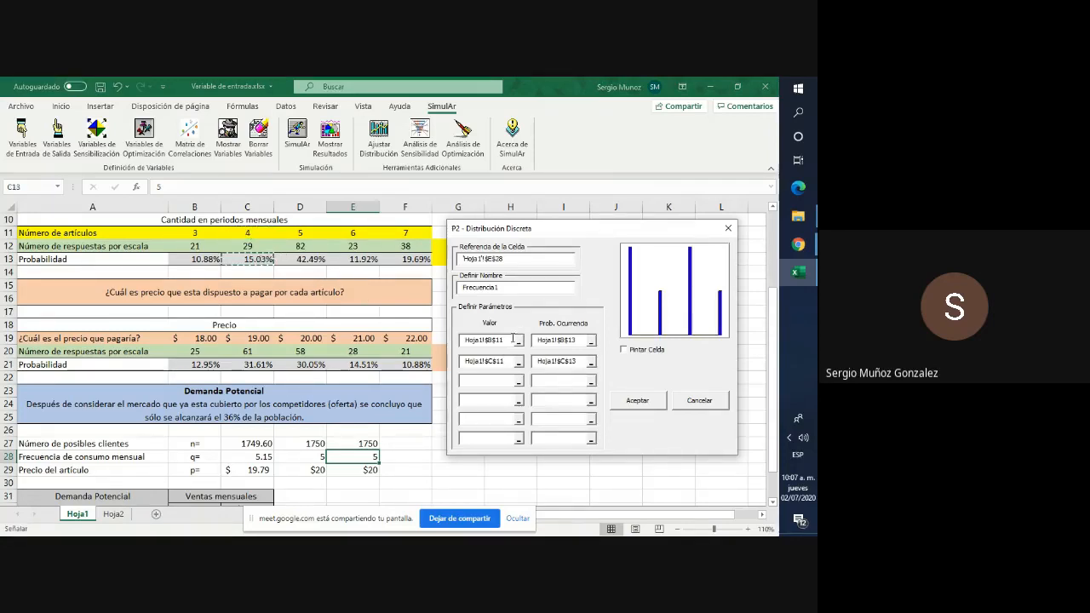
Set the third and fourth value and probability pairs to D11 with D13 and E11 with E13.
{"action": "left_click", "coordinate": [486, 384]}
{"action": "left_click", "coordinate": [307, 231]}
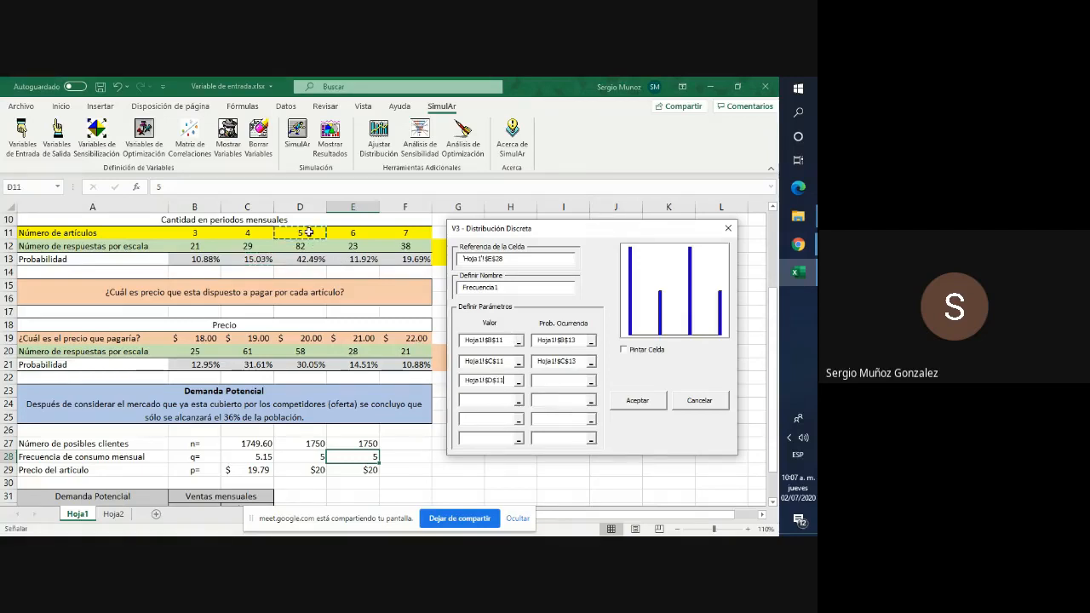
{"action": "left_click", "coordinate": [552, 380]}
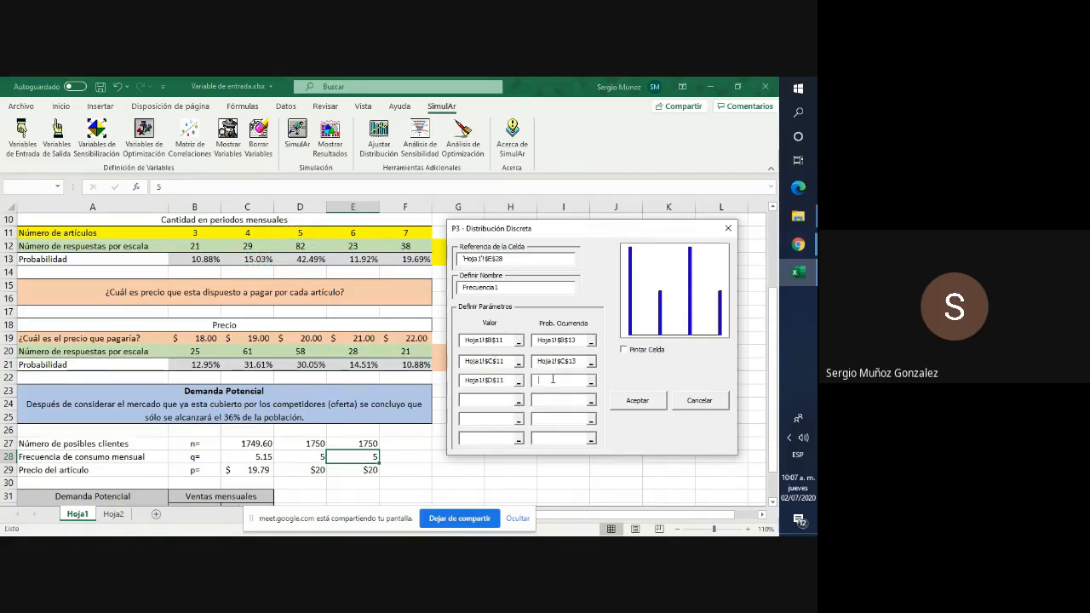
{"action": "left_click", "coordinate": [309, 261]}
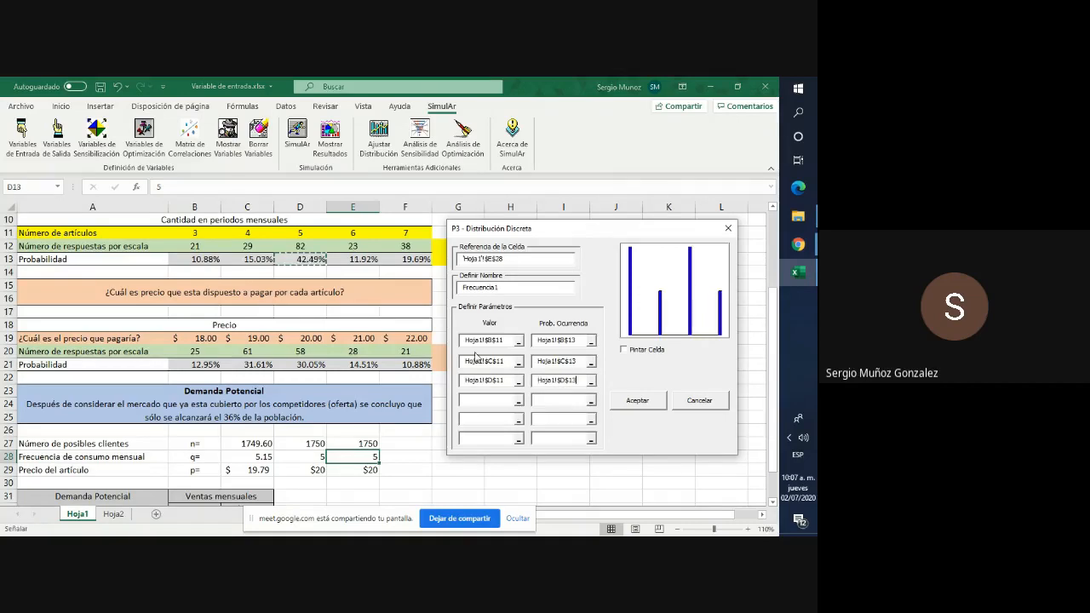
{"action": "left_click", "coordinate": [482, 400]}
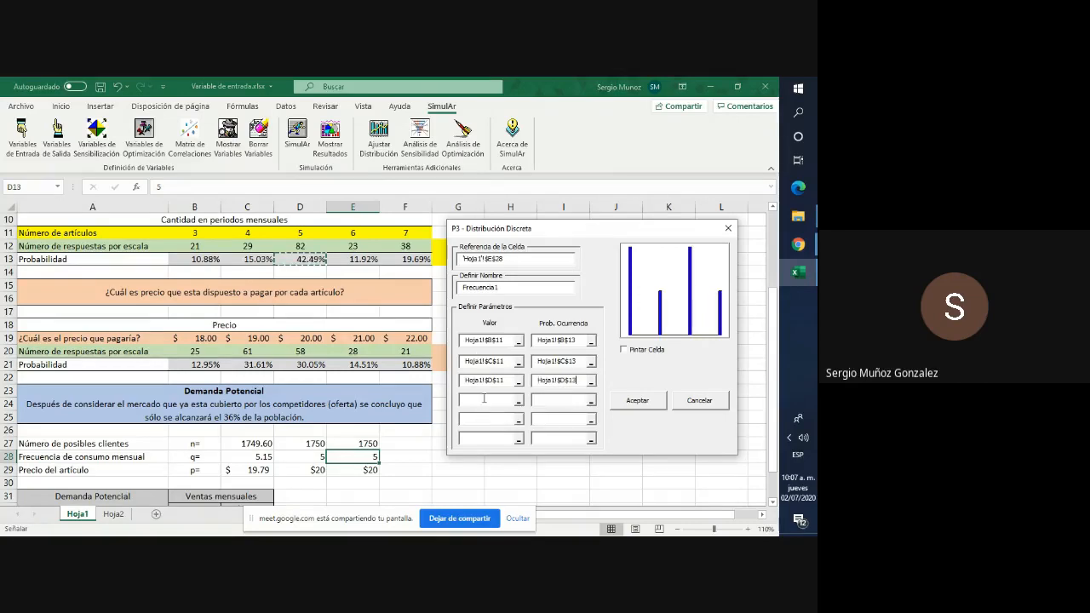
{"action": "left_click", "coordinate": [353, 234]}
{"action": "key", "text": "Tab"}
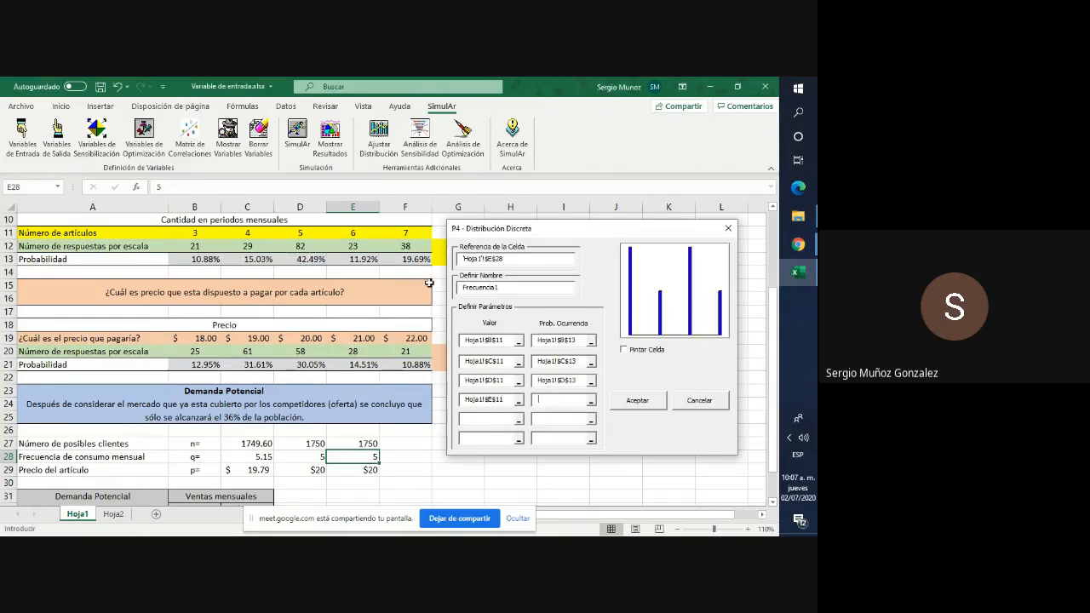
{"action": "left_click", "coordinate": [364, 260]}
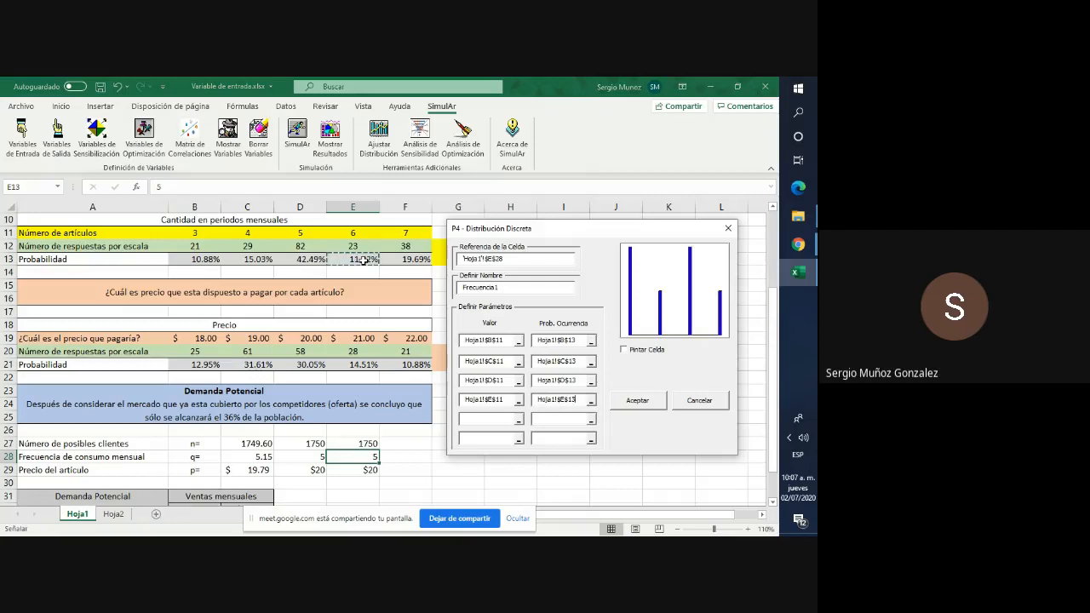
Set the fifth value and probability pair to F11 with F13, and enable Pintar Celda for the input cell.
{"action": "left_click", "coordinate": [488, 421]}
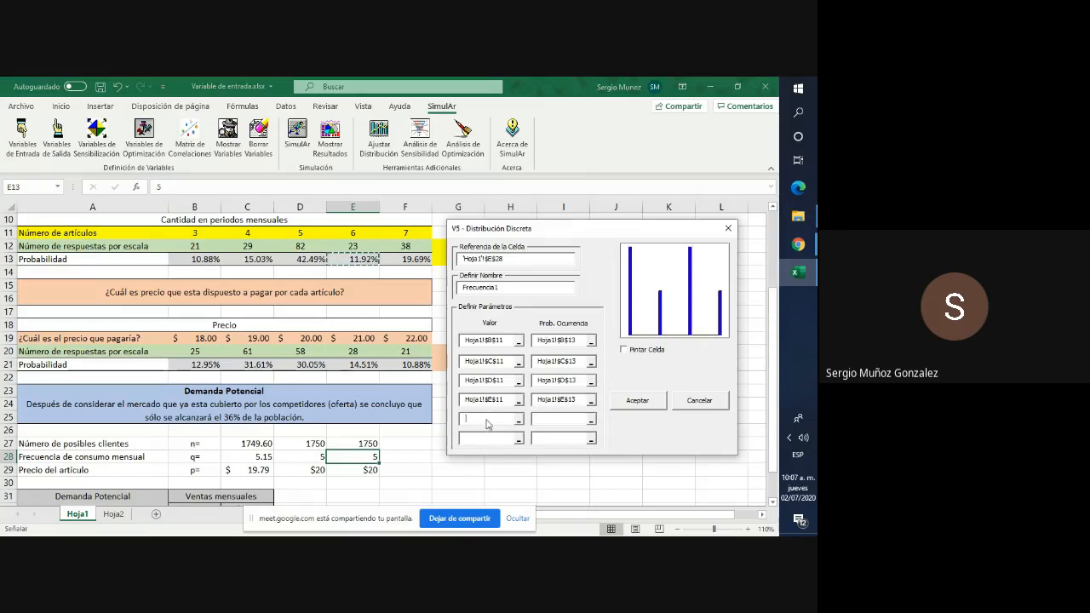
{"action": "left_click", "coordinate": [406, 234]}
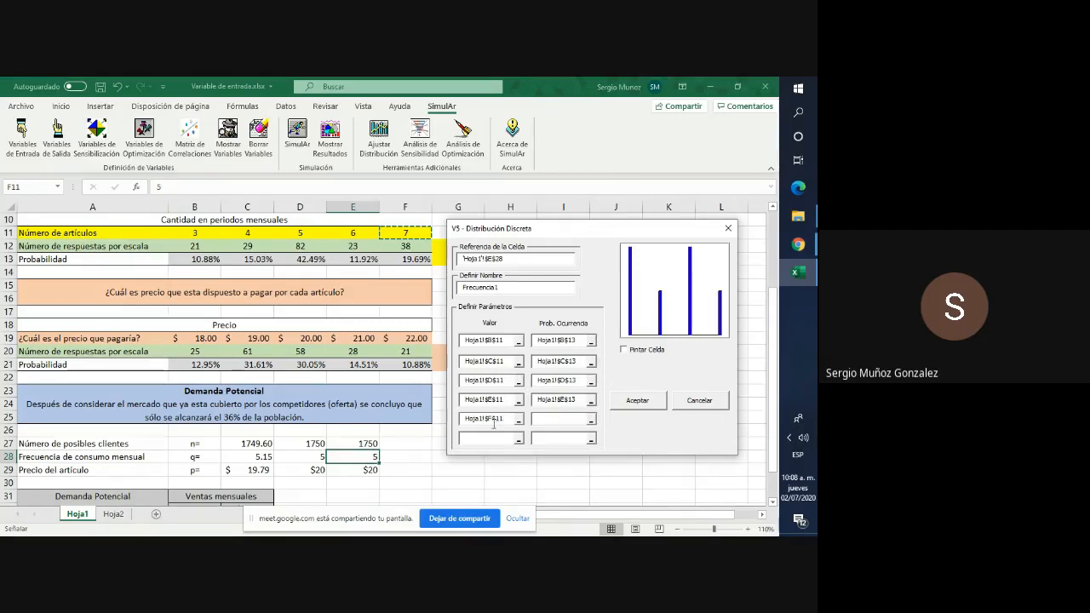
{"action": "left_click", "coordinate": [558, 418]}
{"action": "left_click", "coordinate": [411, 264]}
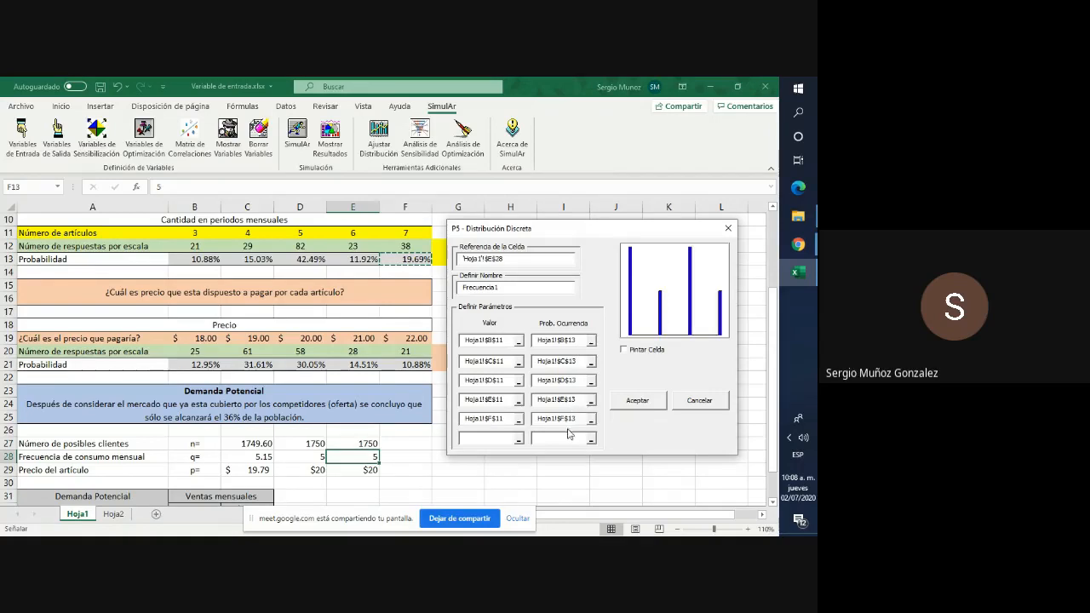
{"action": "left_click", "coordinate": [631, 353]}
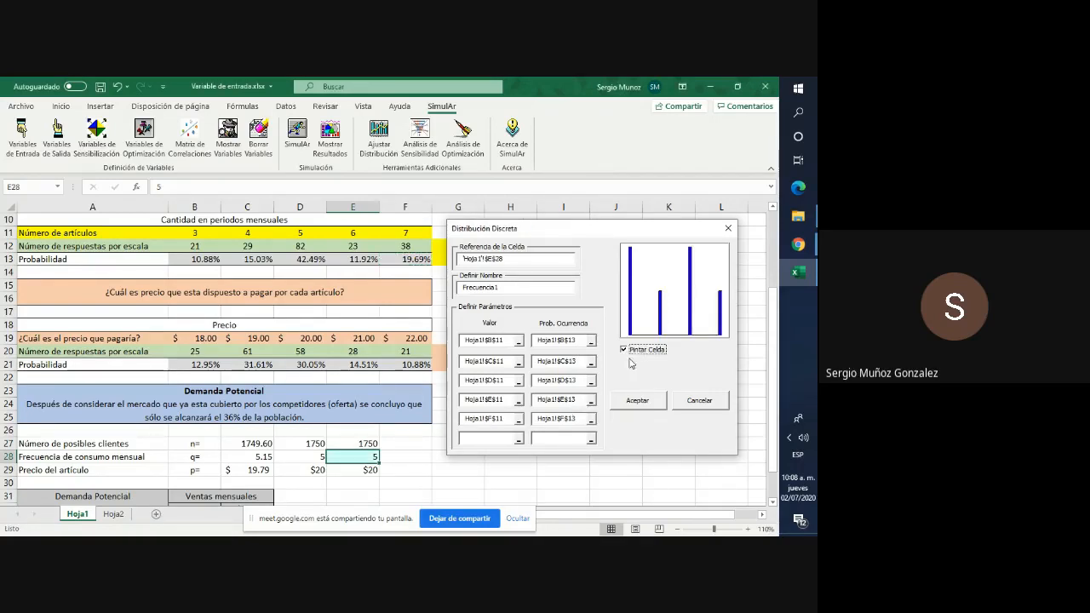
Apply the Frecuencia1 distribution to the monthly consumption frequency and check the resulting formula in E28.
{"action": "left_click", "coordinate": [639, 400]}
{"action": "left_click", "coordinate": [550, 443]}
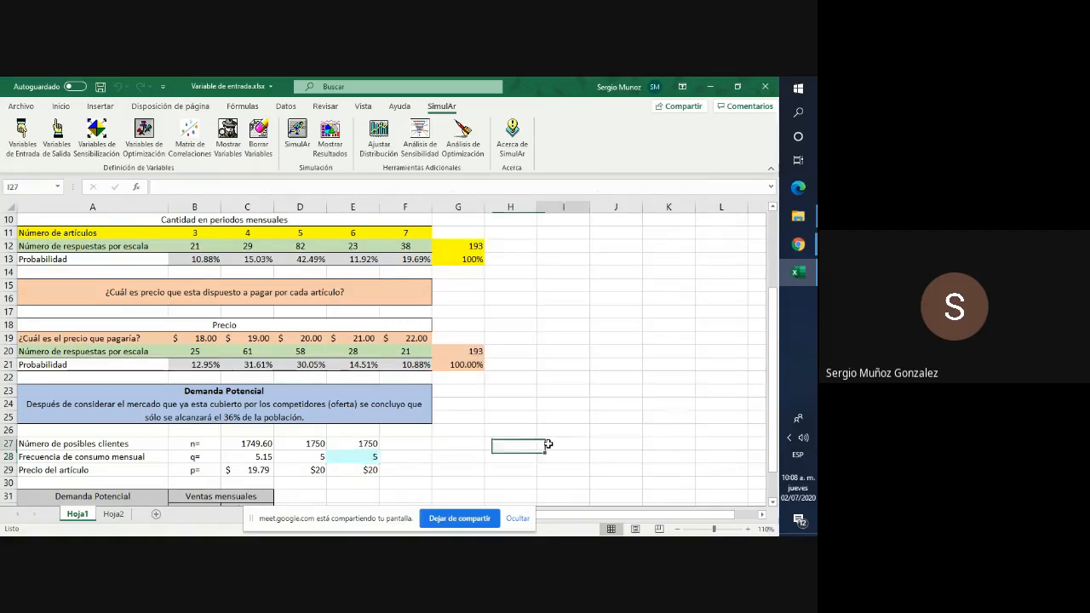
{"action": "left_click", "coordinate": [358, 458]}
{"action": "scroll", "coordinate": [378, 455], "scroll_direction": "down", "scroll_amount": 2}
{"action": "left_click", "coordinate": [383, 452]}
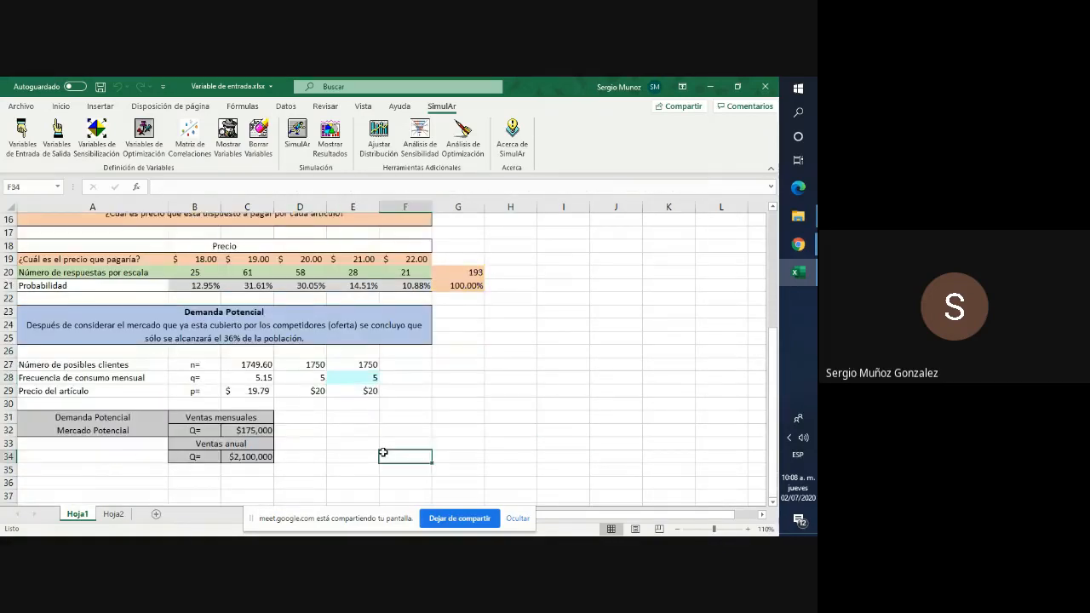
{"action": "left_click", "coordinate": [359, 377]}
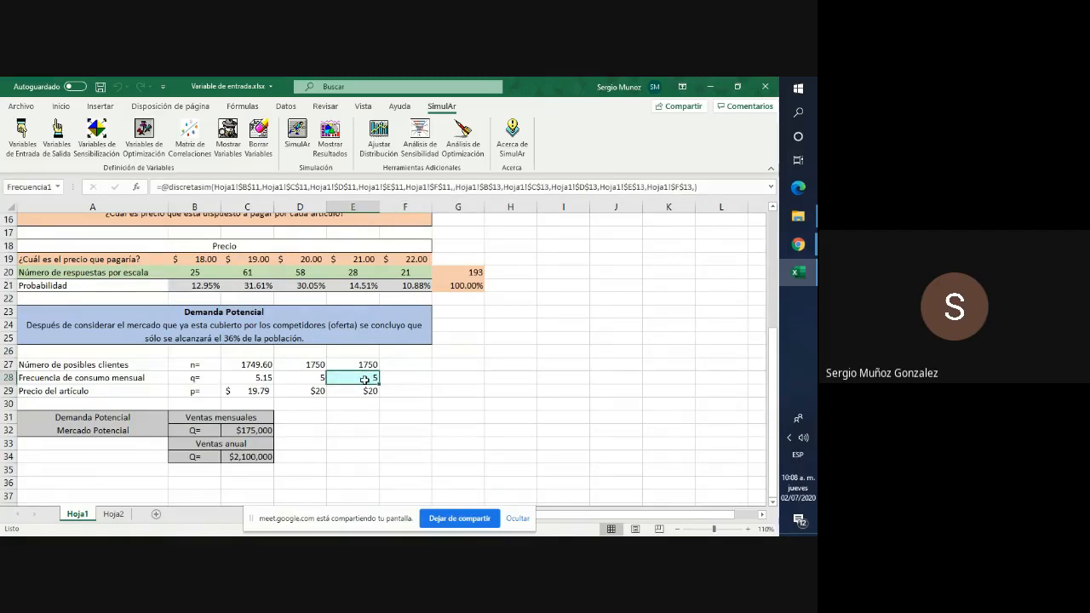
{"action": "left_click", "coordinate": [521, 402]}
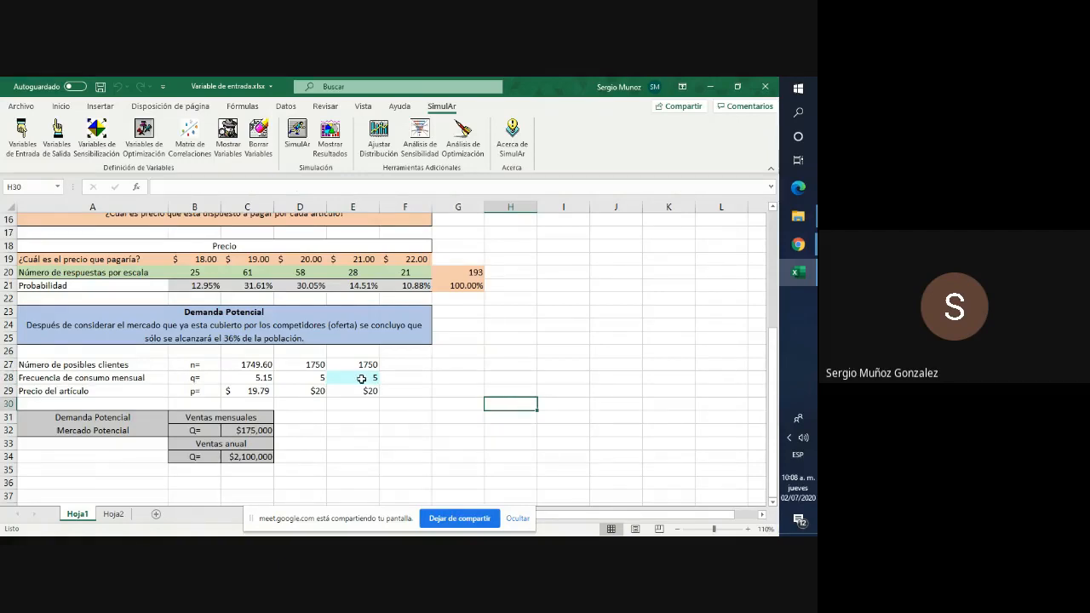
Recalculate the sheet repeatedly to observe how the simulated monthly consumption frequency in E28 changes.
{"action": "scroll", "coordinate": [361, 378], "scroll_direction": "up", "scroll_amount": 1}
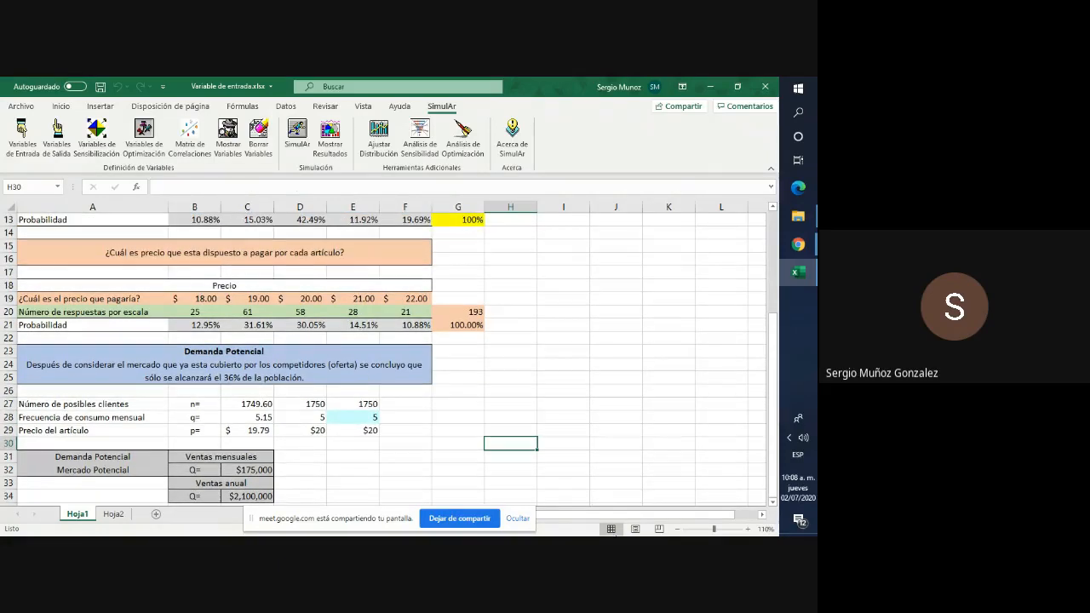
{"action": "key", "text": "F9"}
{"action": "key", "text": "F9"}
{"action": "scroll", "coordinate": [574, 375], "scroll_direction": "down", "scroll_amount": 2}
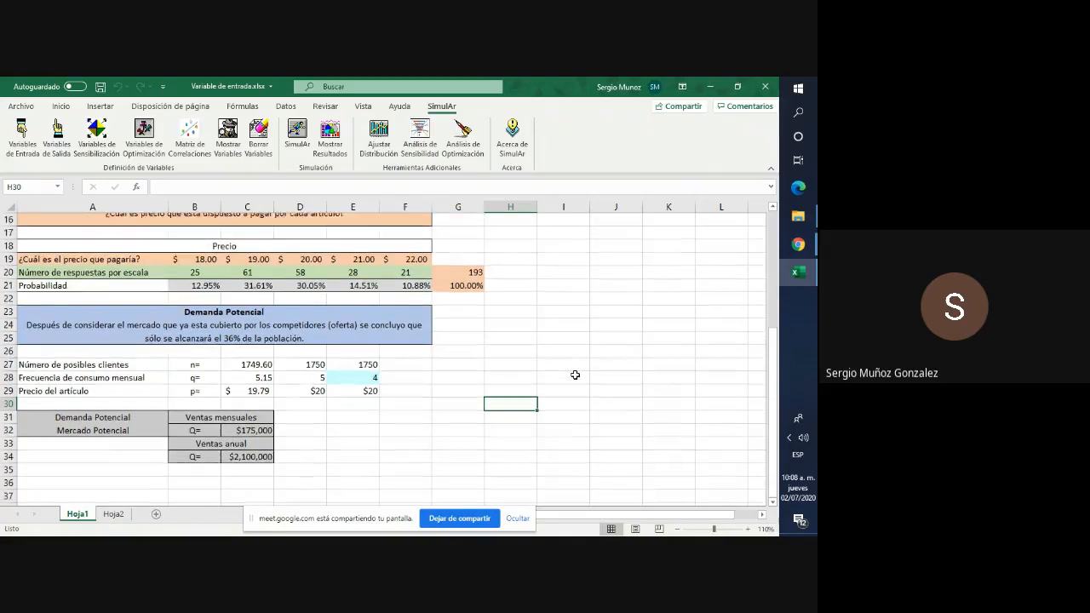
{"action": "key", "text": "F9"}
{"action": "key", "text": "F9"}
{"action": "key", "text": "F9"}
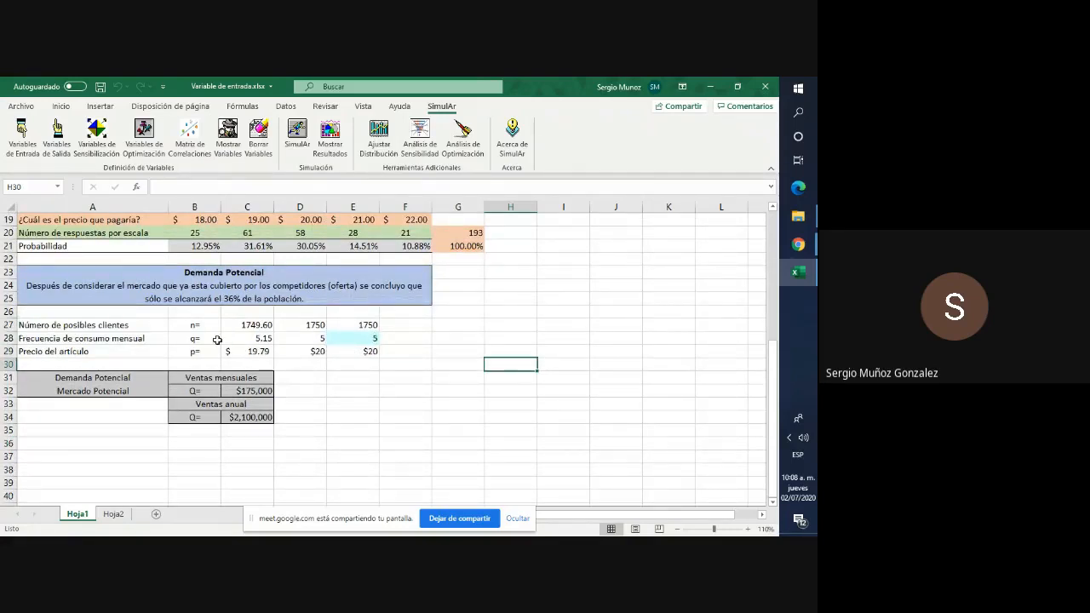
{"action": "key", "text": "F9"}
{"action": "key", "text": "F9"}
{"action": "key", "text": "F9"}
{"action": "key", "text": "F9"}
{"action": "key", "text": "F9"}
{"action": "key", "text": "F9"}
Compare the simulated frequency in E28 with the survey's article quantities and probabilities in rows 11 to 13.
{"action": "scroll", "coordinate": [347, 381], "scroll_direction": "up", "scroll_amount": 2}
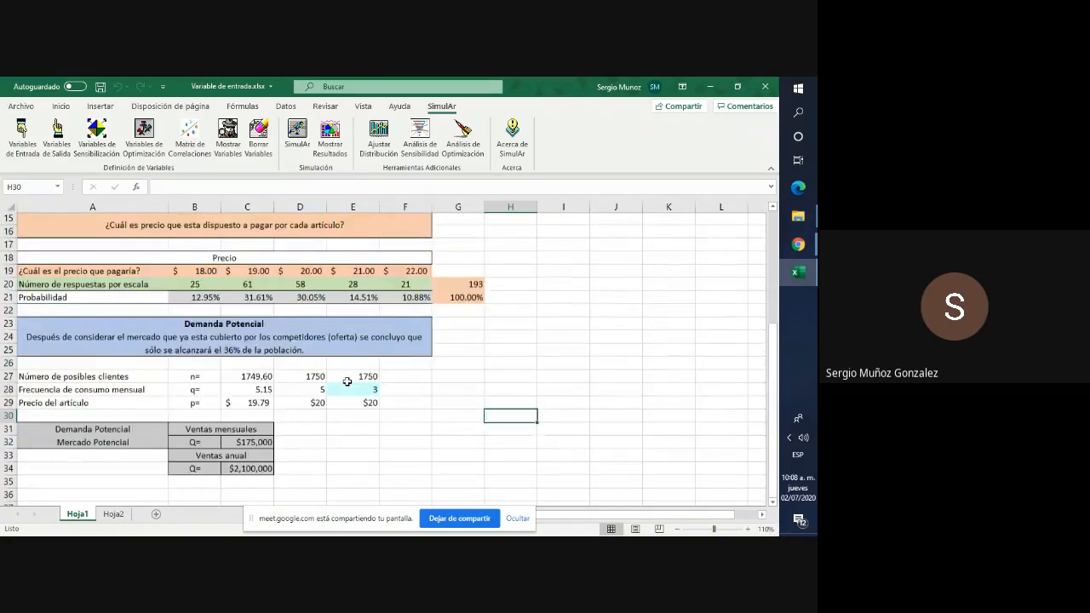
{"action": "scroll", "coordinate": [353, 376], "scroll_direction": "up", "scroll_amount": 2}
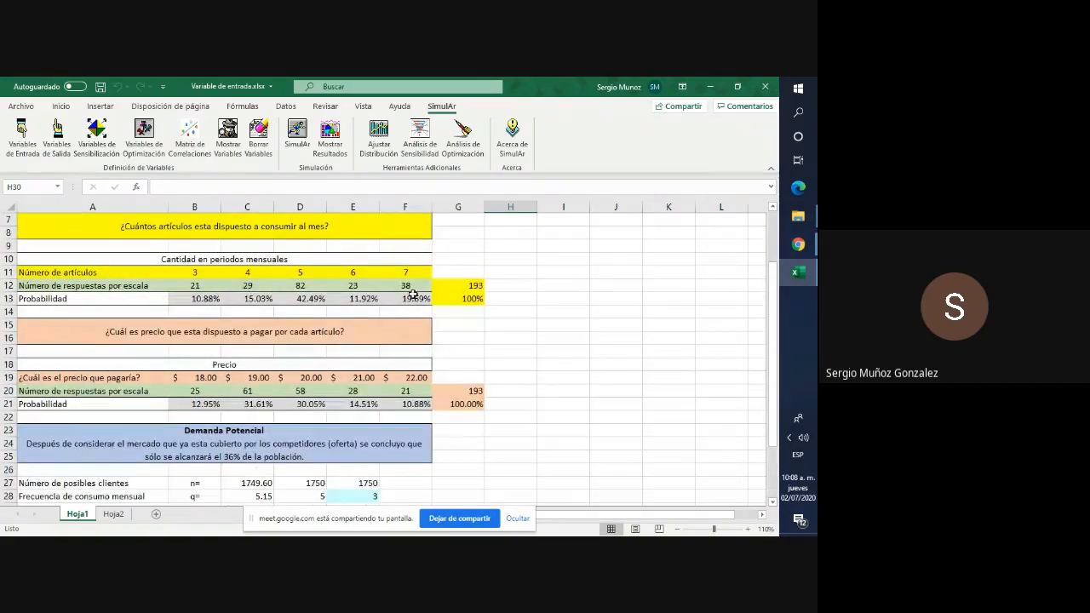
{"action": "scroll", "coordinate": [470, 468], "scroll_direction": "down", "scroll_amount": 2}
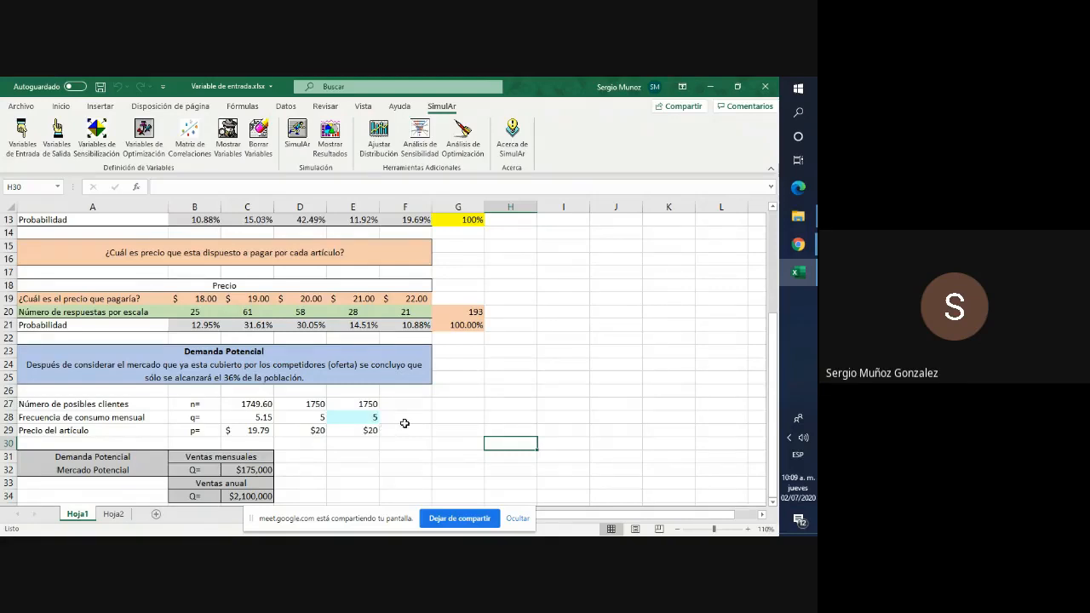
{"action": "scroll", "coordinate": [405, 423], "scroll_direction": "up", "scroll_amount": 3}
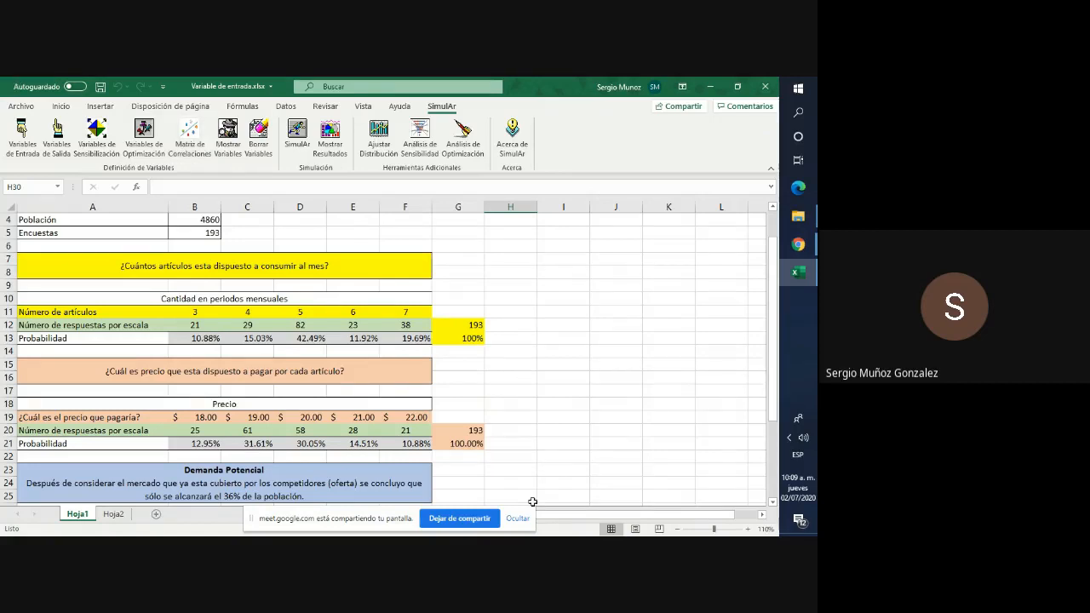
{"action": "scroll", "coordinate": [546, 454], "scroll_direction": "down", "scroll_amount": 5}
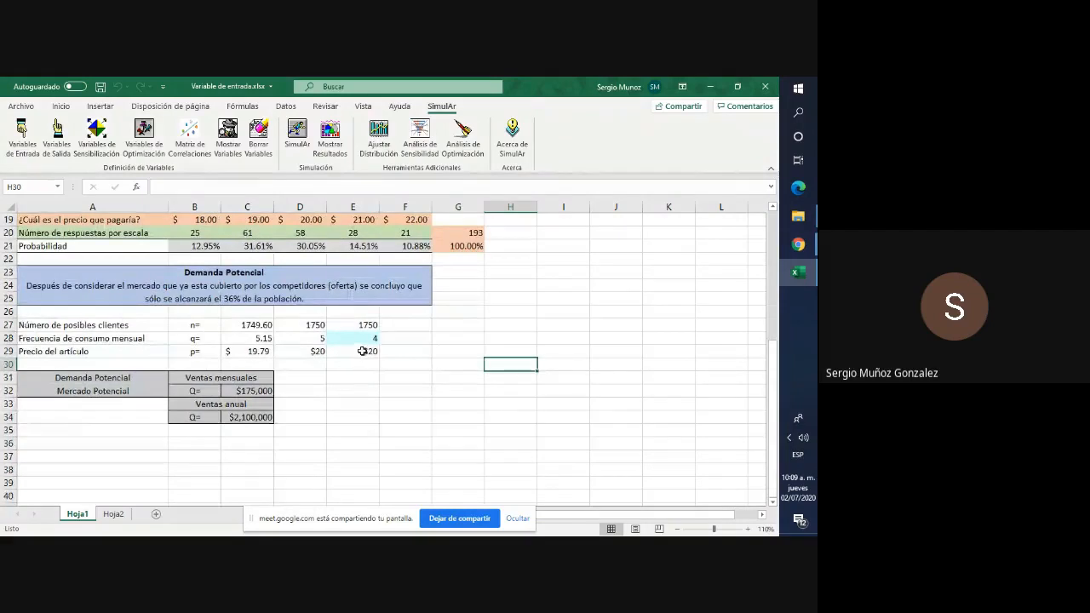
{"action": "scroll", "coordinate": [345, 375], "scroll_direction": "up", "scroll_amount": 1}
{"action": "scroll", "coordinate": [344, 375], "scroll_direction": "up", "scroll_amount": 2}
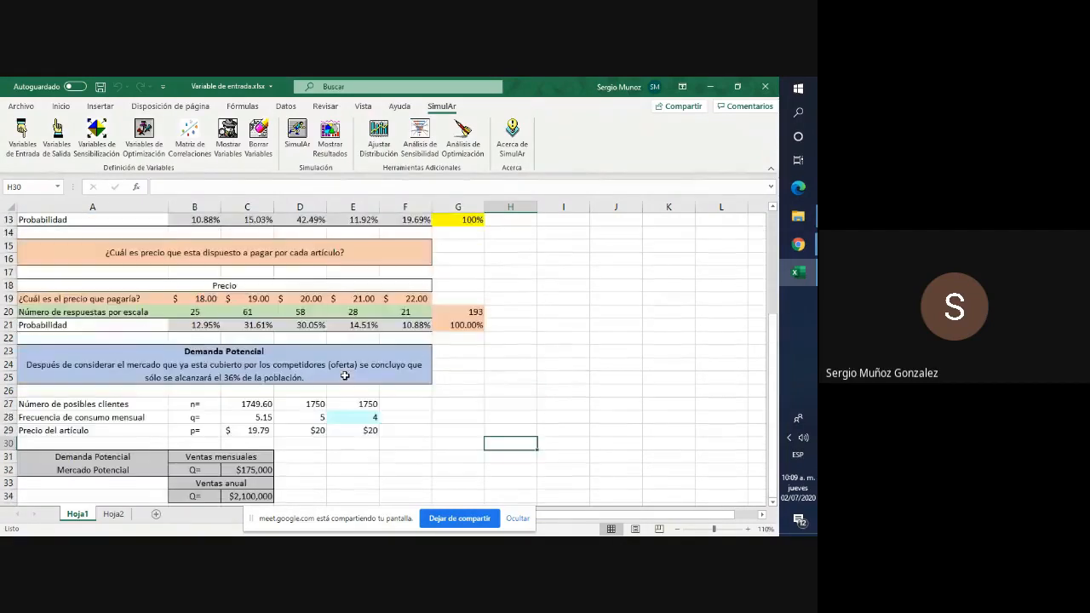
Define the article price in E29 as a SimulAr input variable with a Discreta distribution named Precio1.
{"action": "left_click", "coordinate": [359, 430]}
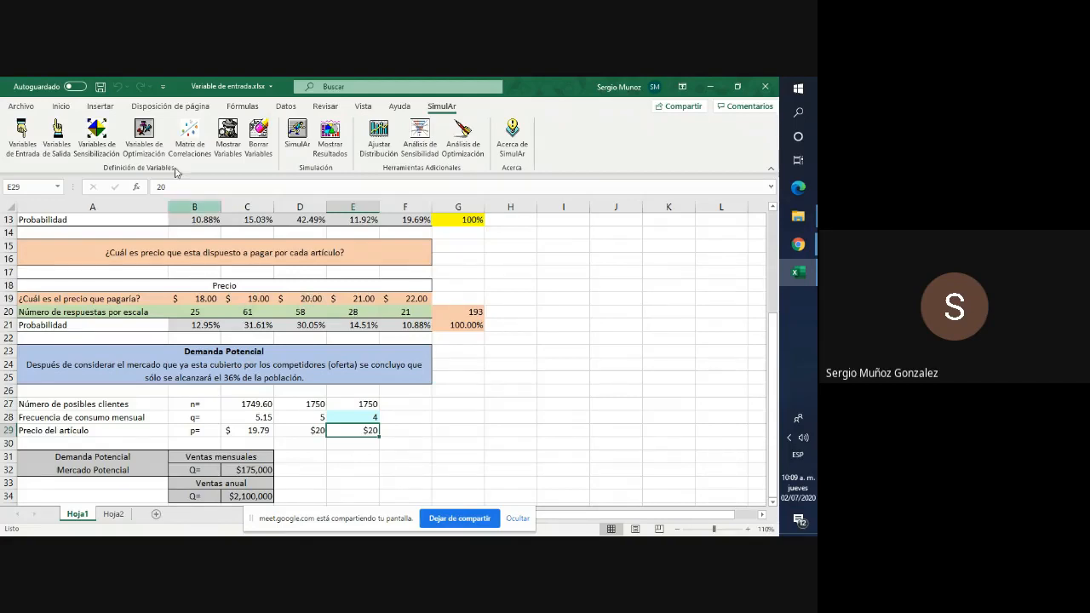
{"action": "left_click", "coordinate": [24, 144]}
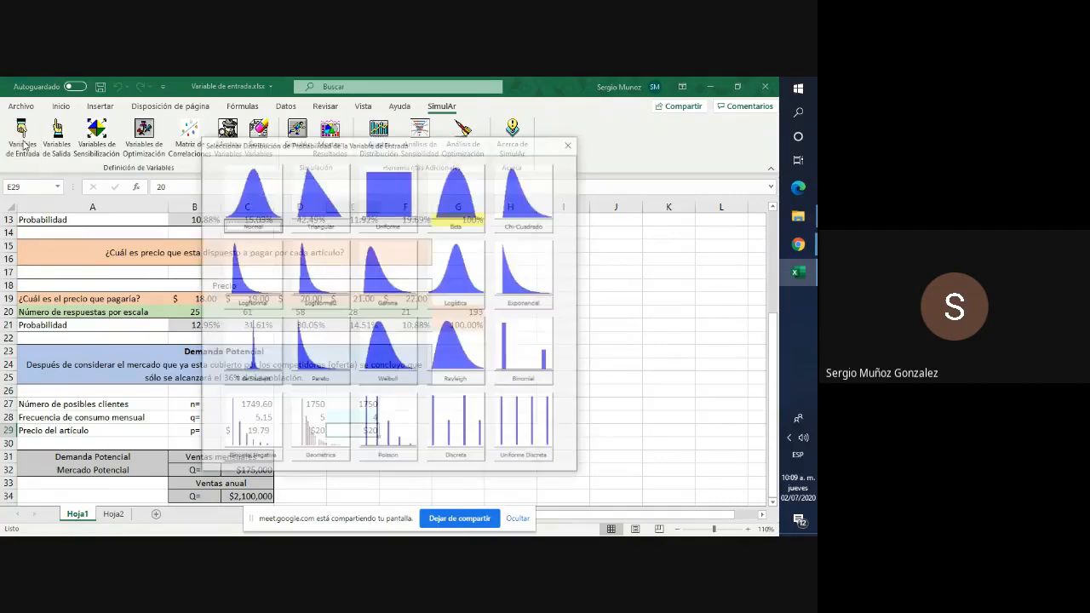
{"action": "left_click", "coordinate": [476, 457]}
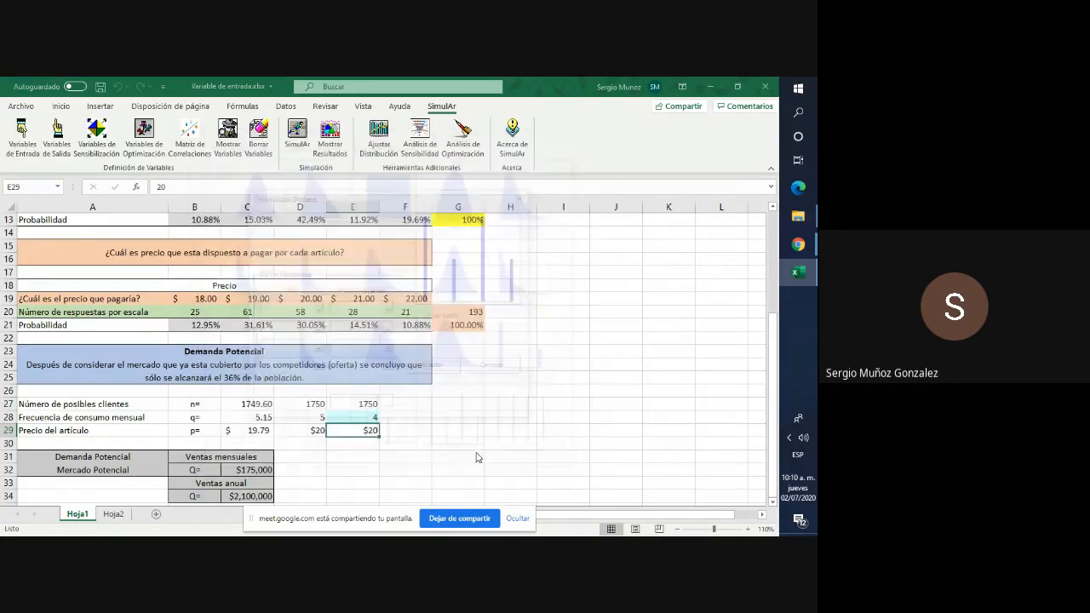
{"action": "left_click_drag", "start_coordinate": [403, 203], "coordinate": [664, 238]}
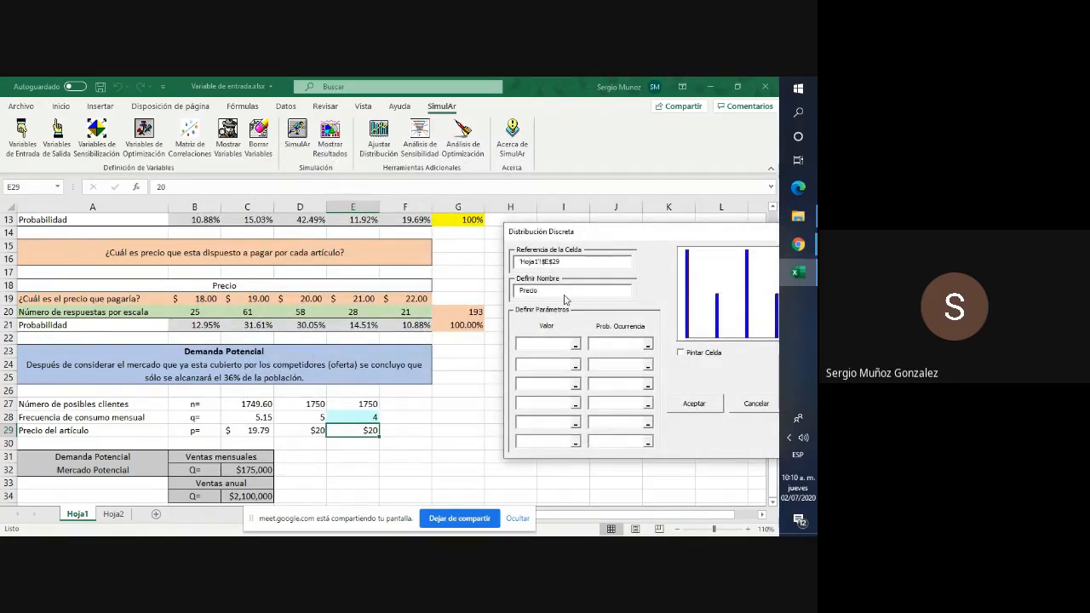
Set the first two value and probability pairs of the price distribution to B19 with B21 and C19 with C21.
{"action": "left_click", "coordinate": [554, 344]}
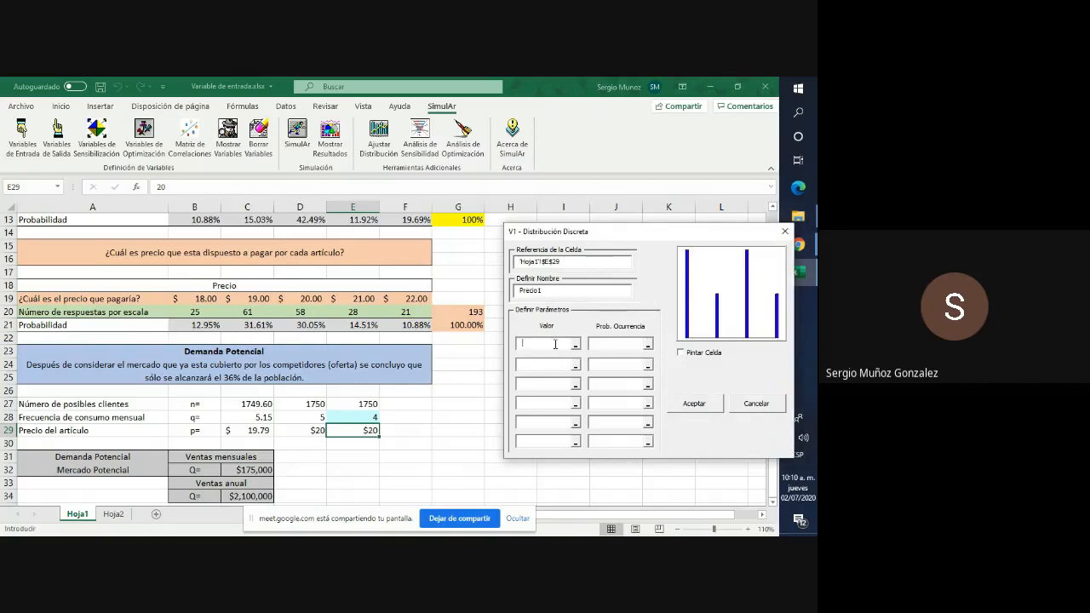
{"action": "left_click", "coordinate": [204, 300]}
{"action": "left_click", "coordinate": [610, 342]}
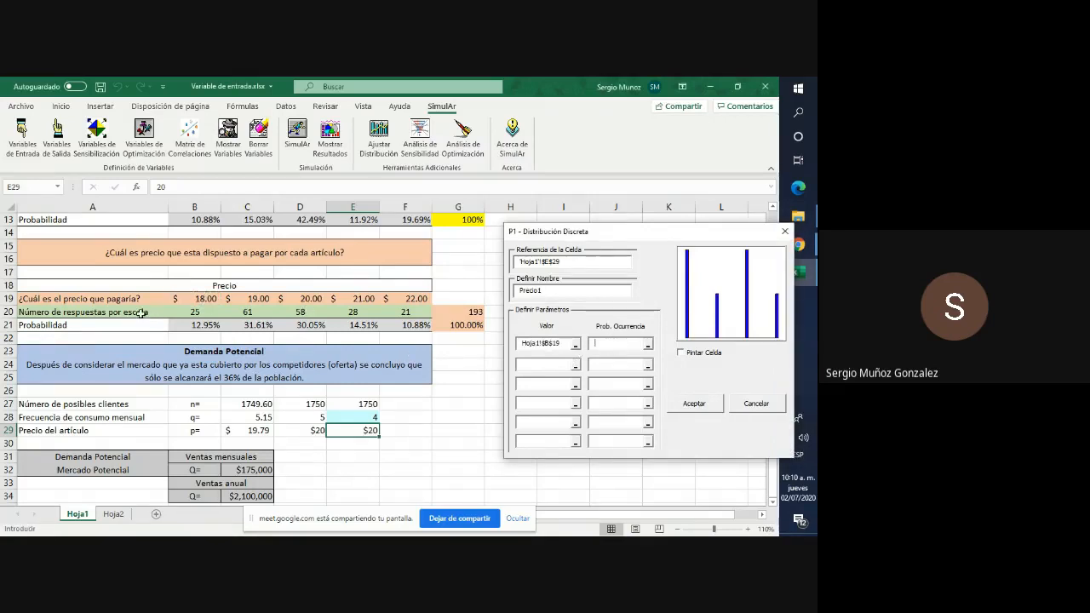
{"action": "left_click", "coordinate": [205, 326]}
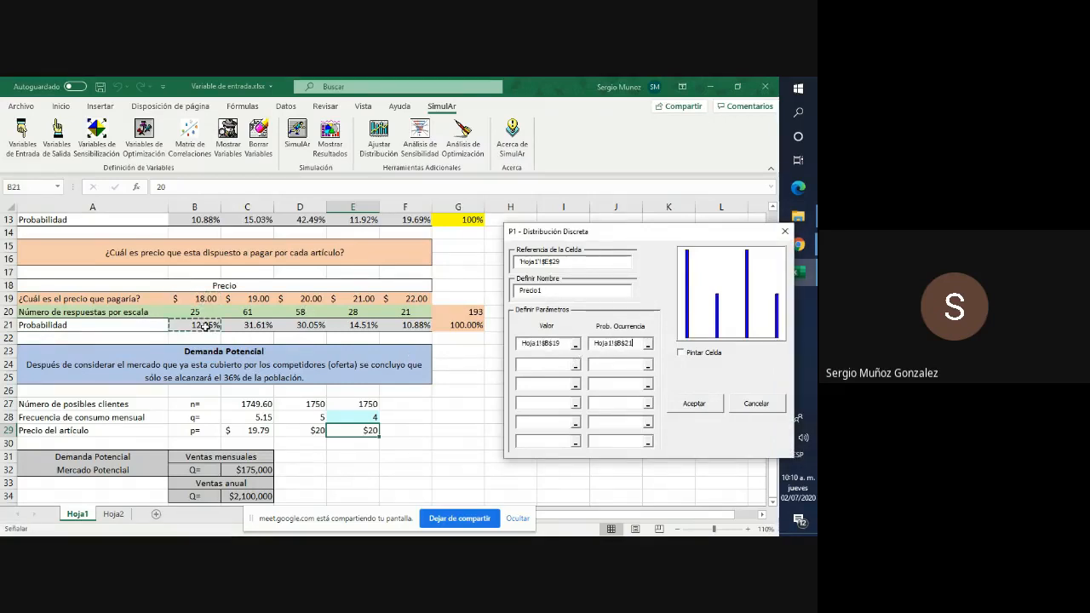
{"action": "left_click", "coordinate": [541, 363]}
{"action": "left_click", "coordinate": [263, 299]}
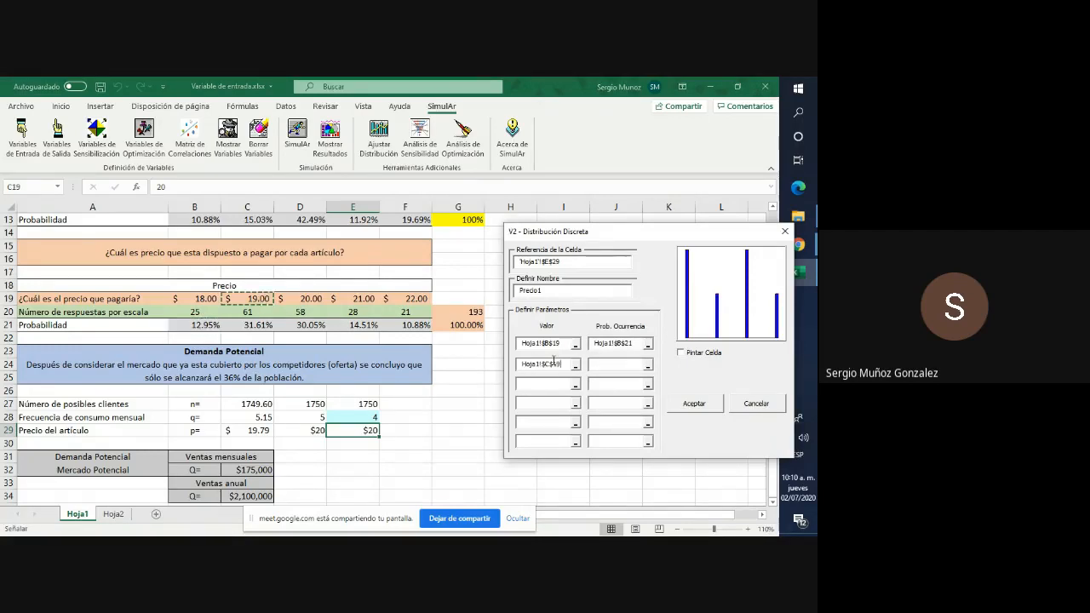
{"action": "left_click", "coordinate": [612, 363]}
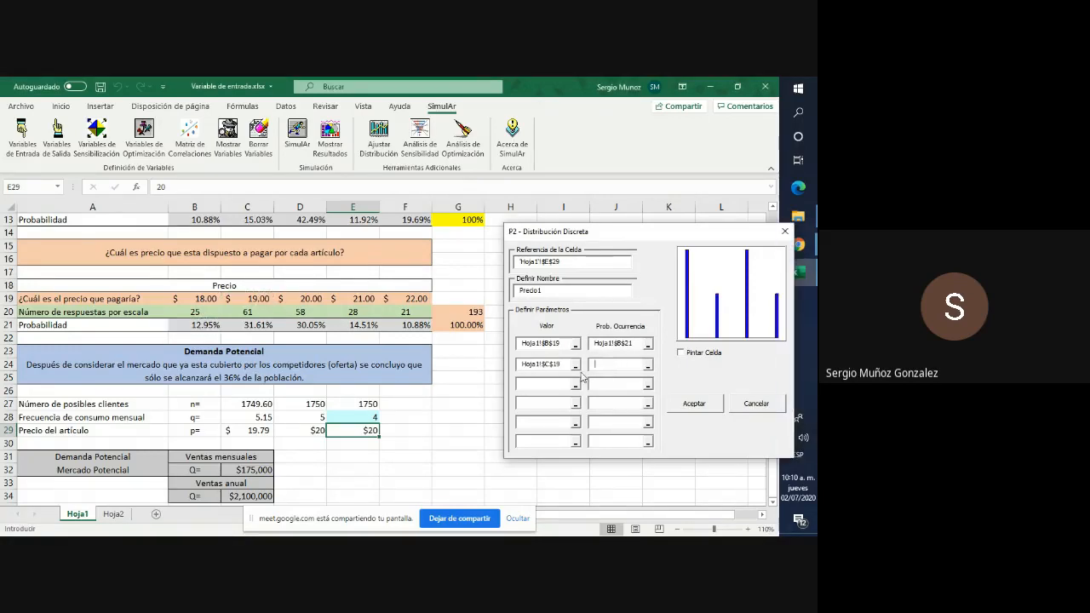
{"action": "left_click", "coordinate": [263, 327]}
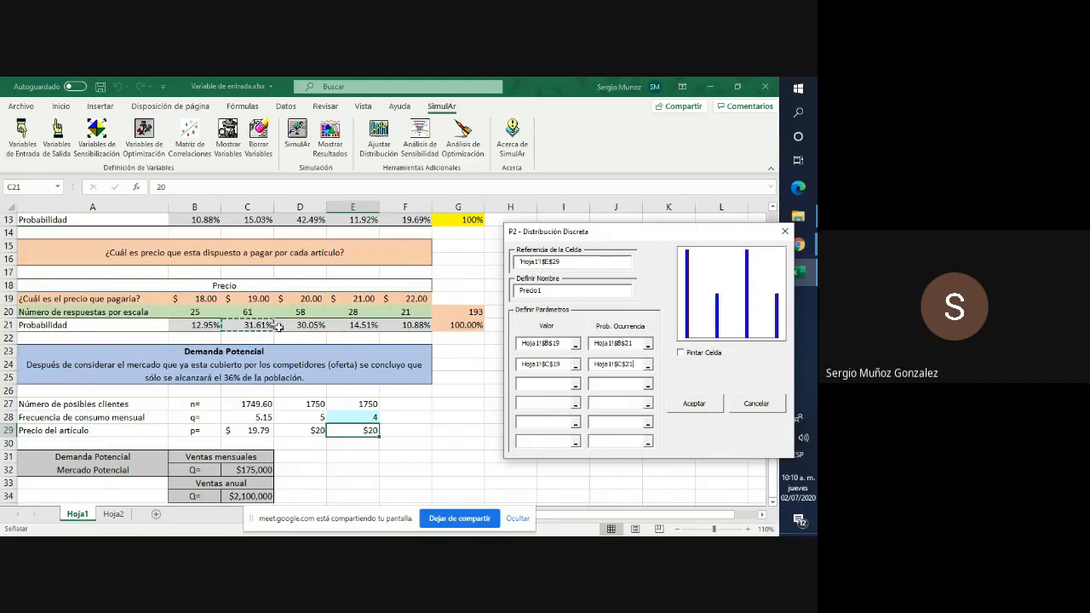
Set the third and fourth value and probability pairs to D19 with D21 and E19 with E21.
{"action": "left_click", "coordinate": [559, 386]}
{"action": "left_click", "coordinate": [300, 299]}
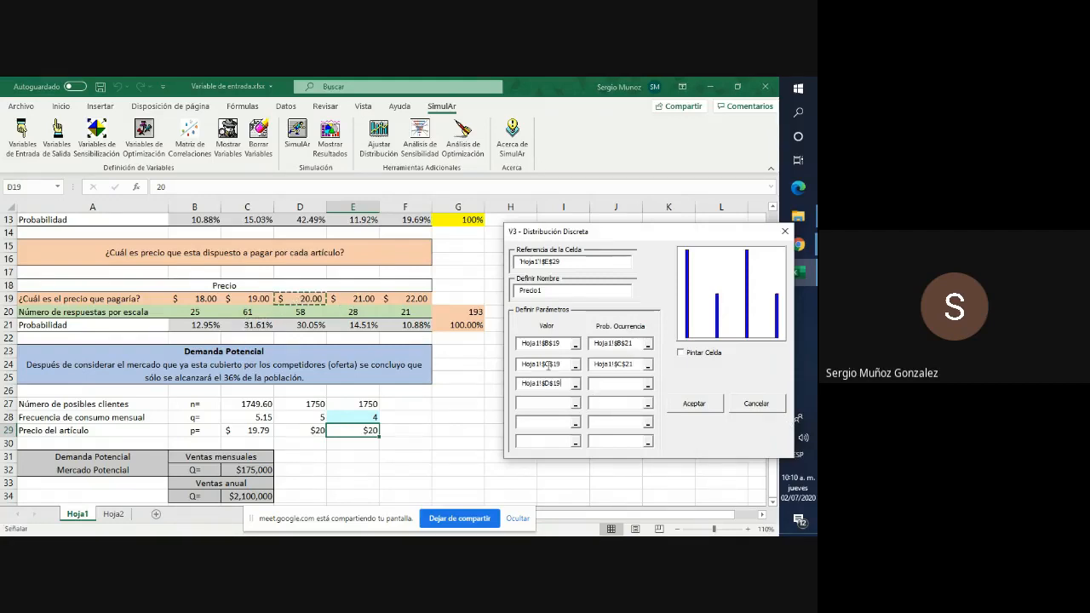
{"action": "left_click", "coordinate": [632, 384]}
{"action": "left_click", "coordinate": [315, 325]}
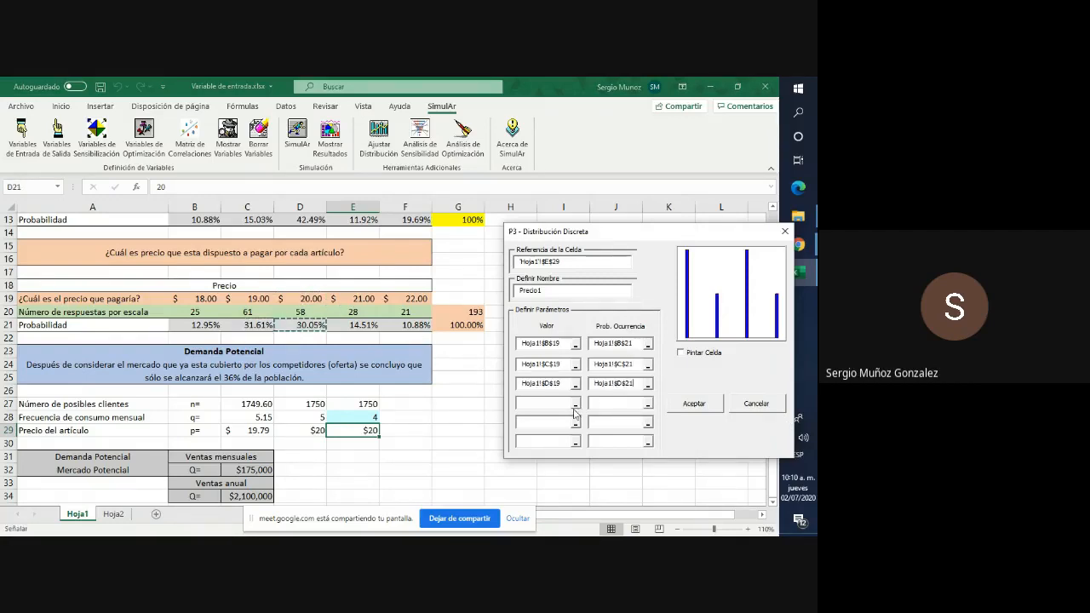
{"action": "left_click", "coordinate": [563, 403]}
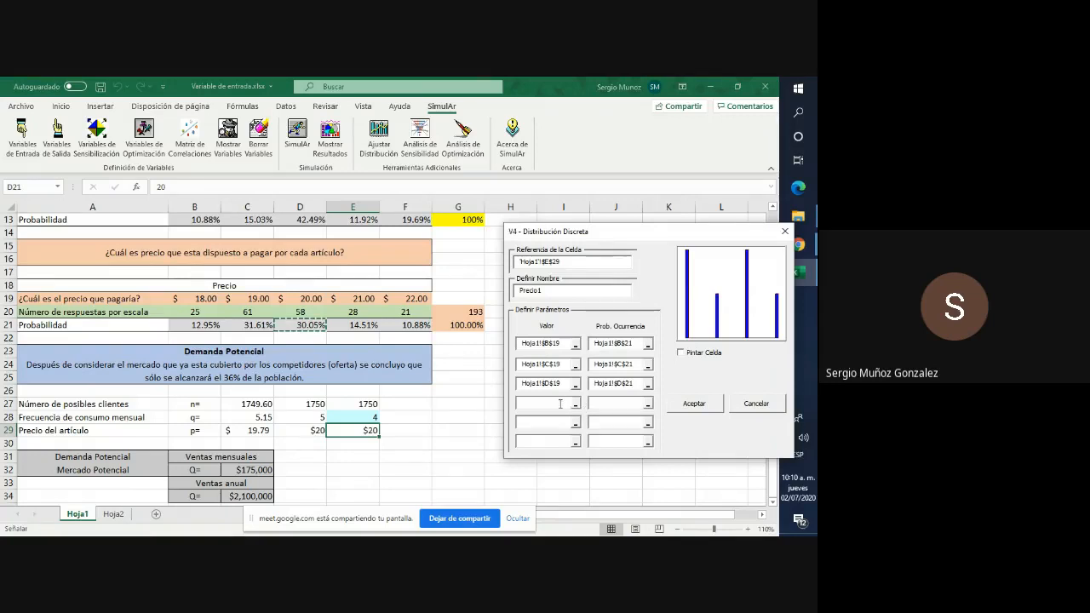
{"action": "left_click", "coordinate": [372, 299]}
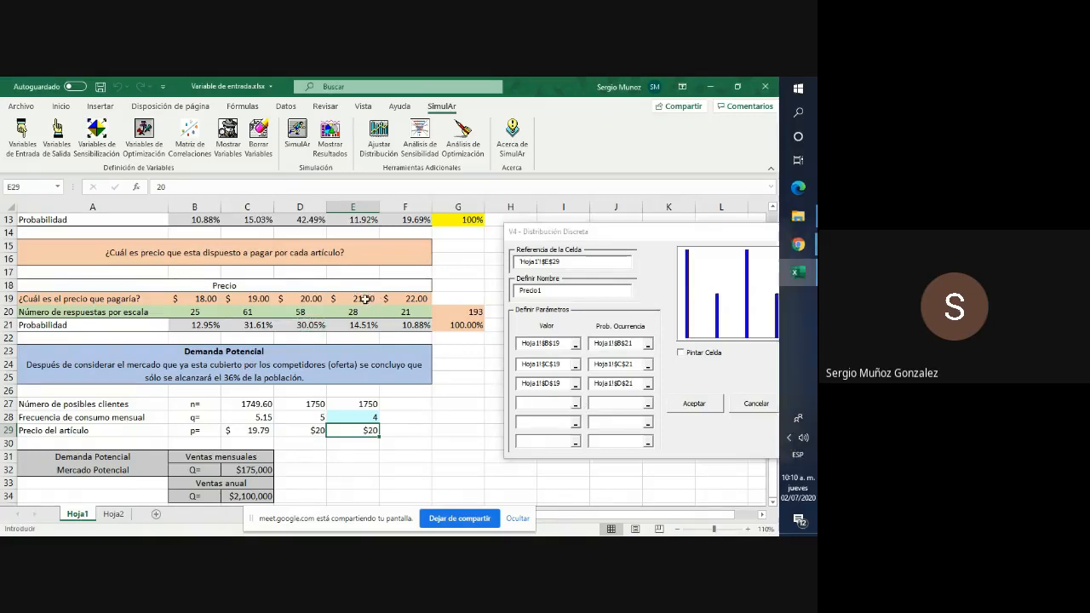
{"action": "left_click", "coordinate": [620, 401]}
{"action": "left_click", "coordinate": [356, 325]}
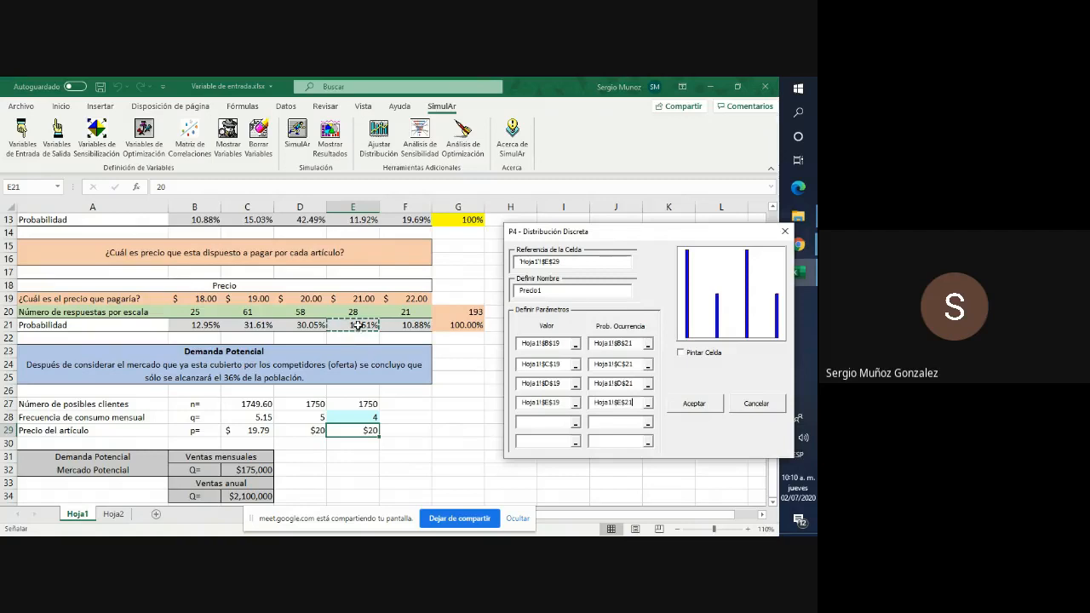
Set the fifth pair to F19 with F21, enable Pintar Celda, and apply the price distribution to E29.
{"action": "left_click", "coordinate": [548, 422]}
{"action": "left_click", "coordinate": [418, 299]}
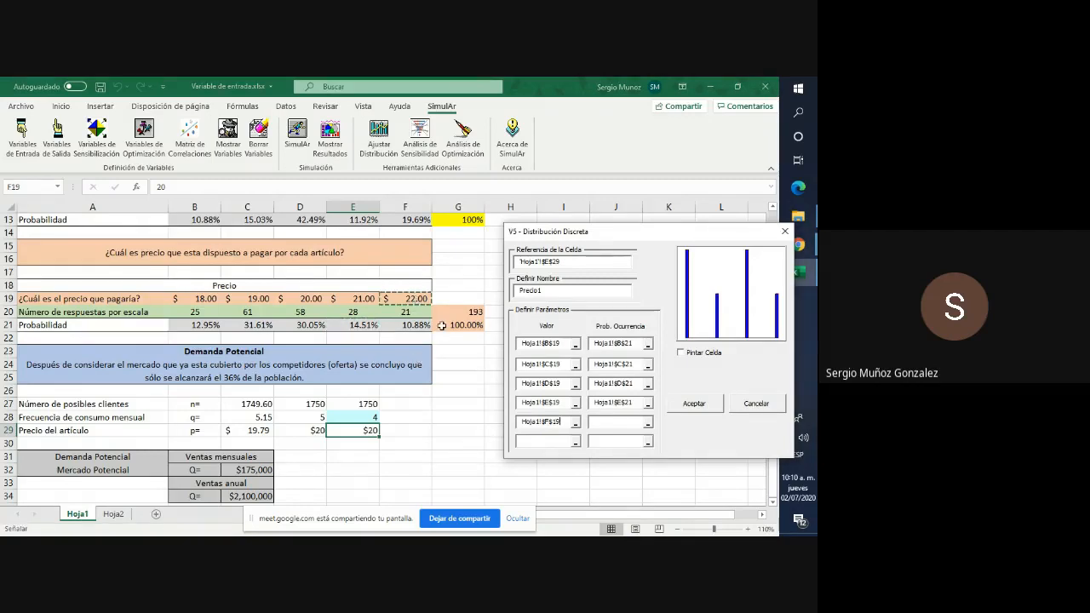
{"action": "left_click", "coordinate": [604, 421]}
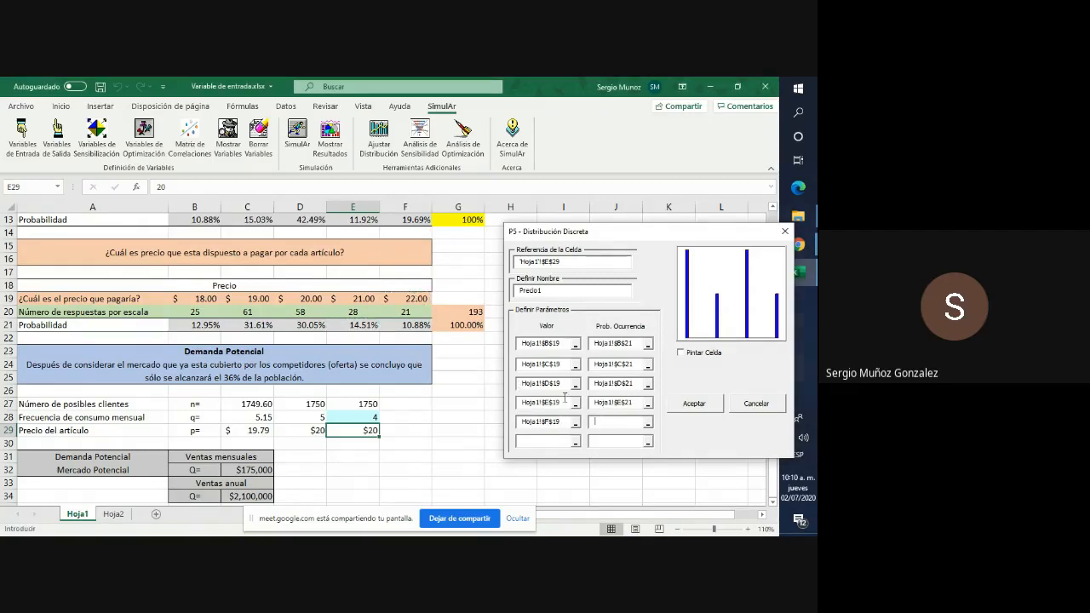
{"action": "left_click", "coordinate": [420, 323]}
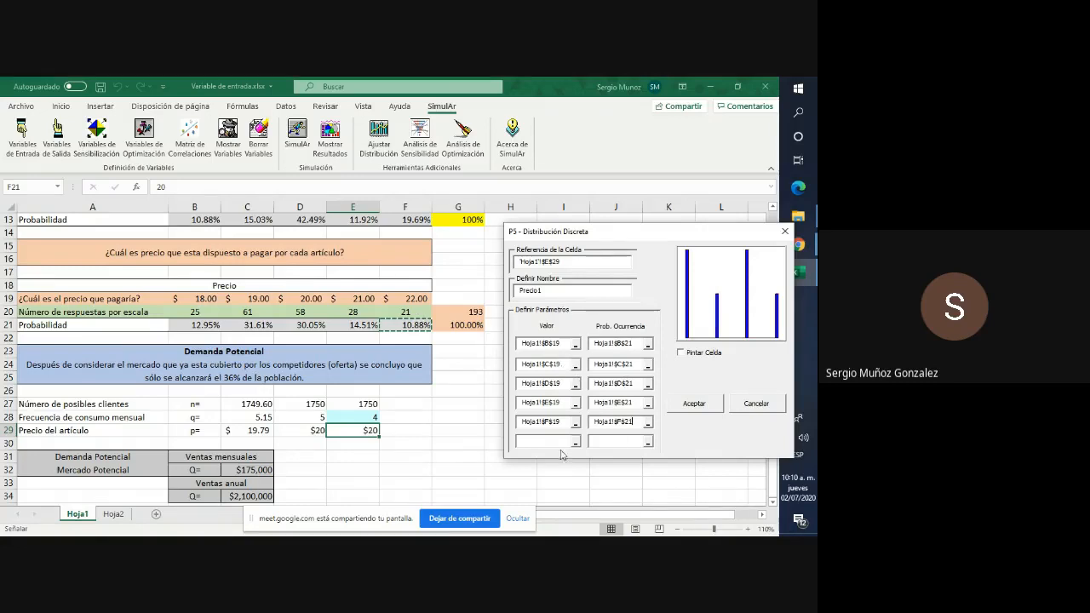
{"action": "left_click", "coordinate": [687, 353]}
{"action": "left_click", "coordinate": [694, 404]}
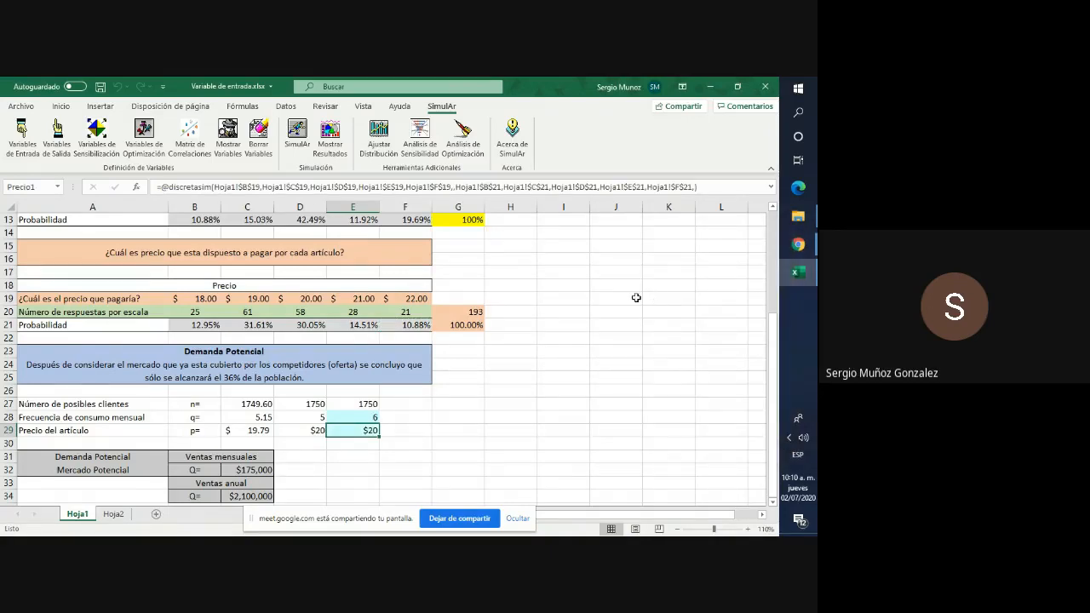
Recalculate the sheet several times to observe the simulated frequency in E28 and price in E29.
{"action": "left_click", "coordinate": [636, 298]}
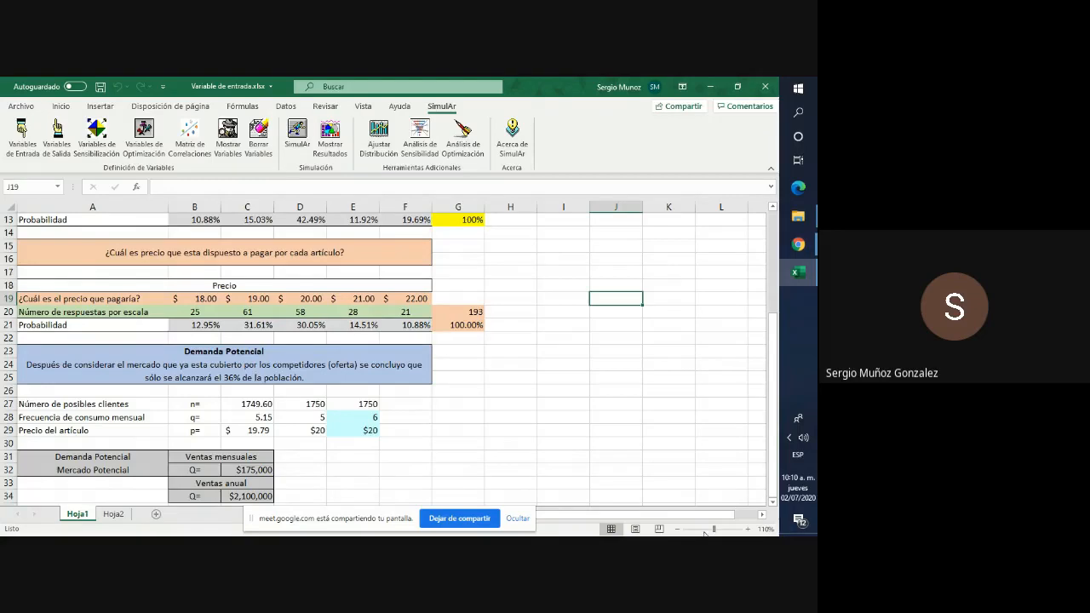
{"action": "key", "text": "F9"}
{"action": "key", "text": "F9"}
{"action": "key", "text": "F9"}
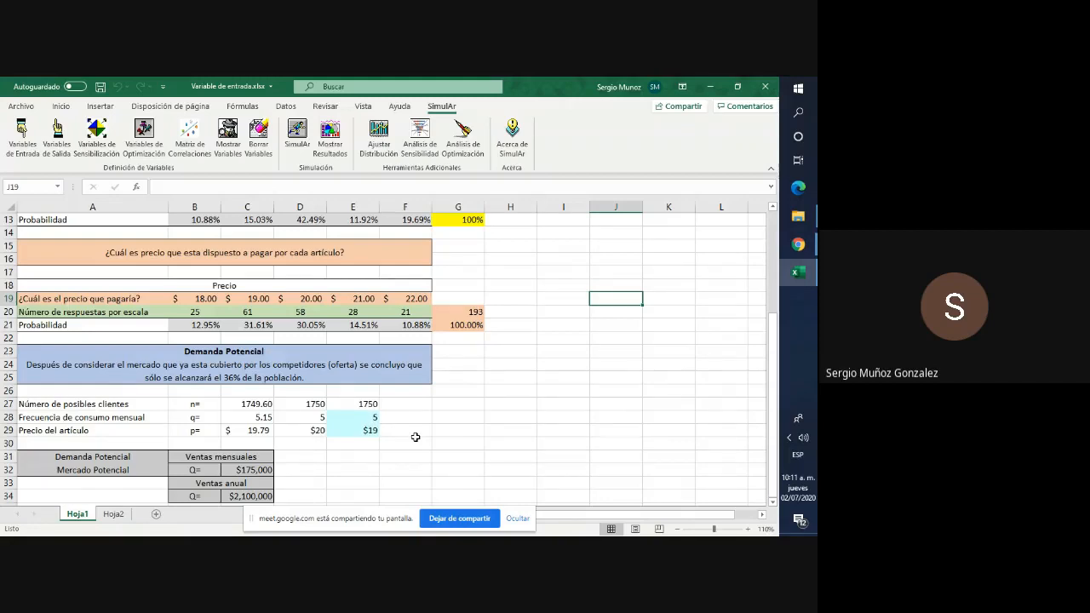
{"action": "scroll", "coordinate": [460, 368], "scroll_direction": "down", "scroll_amount": 2}
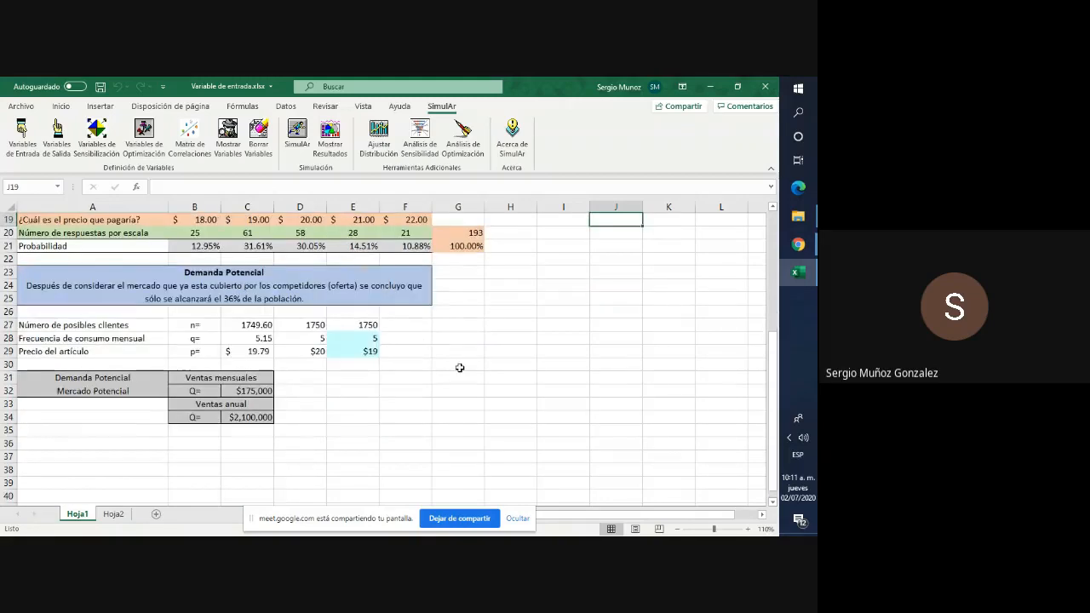
Calculate simulated monthly sales in D32 by multiplying E27 by Frecuencia1 (E28) and Precio1 (E29).
{"action": "left_click", "coordinate": [296, 416]}
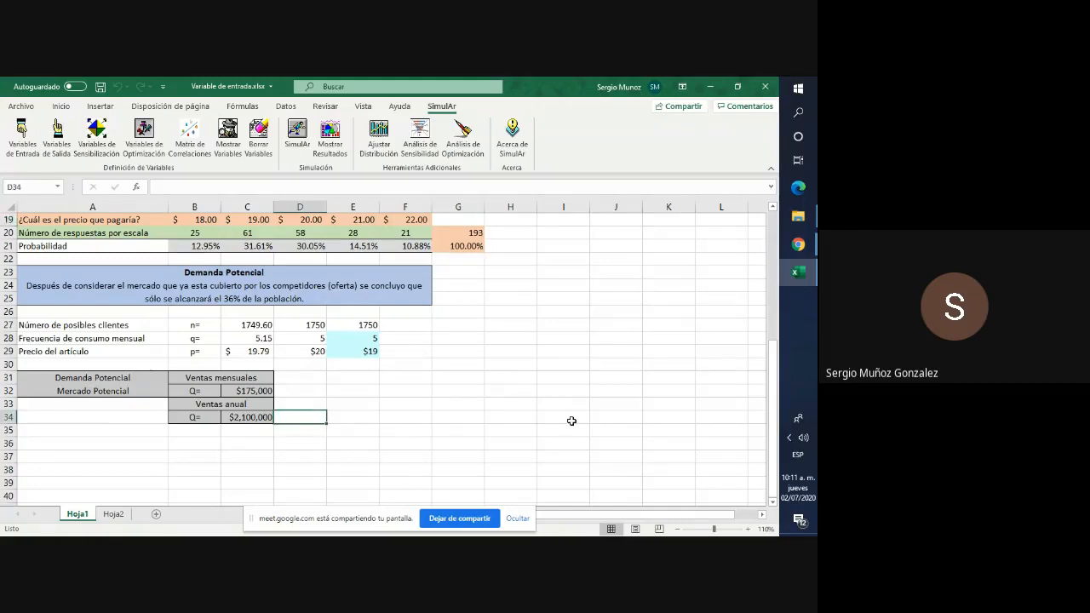
{"action": "left_click", "coordinate": [289, 394]}
{"action": "left_click", "coordinate": [269, 380]}
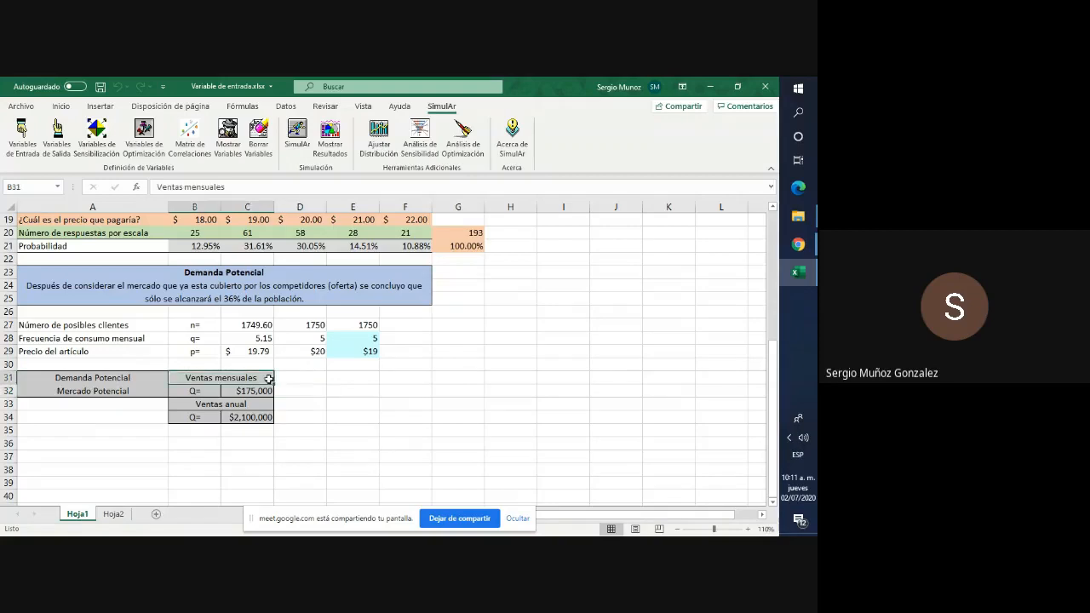
{"action": "key", "text": "Down"}
{"action": "key", "text": "Right"}
{"action": "key", "text": "Right"}
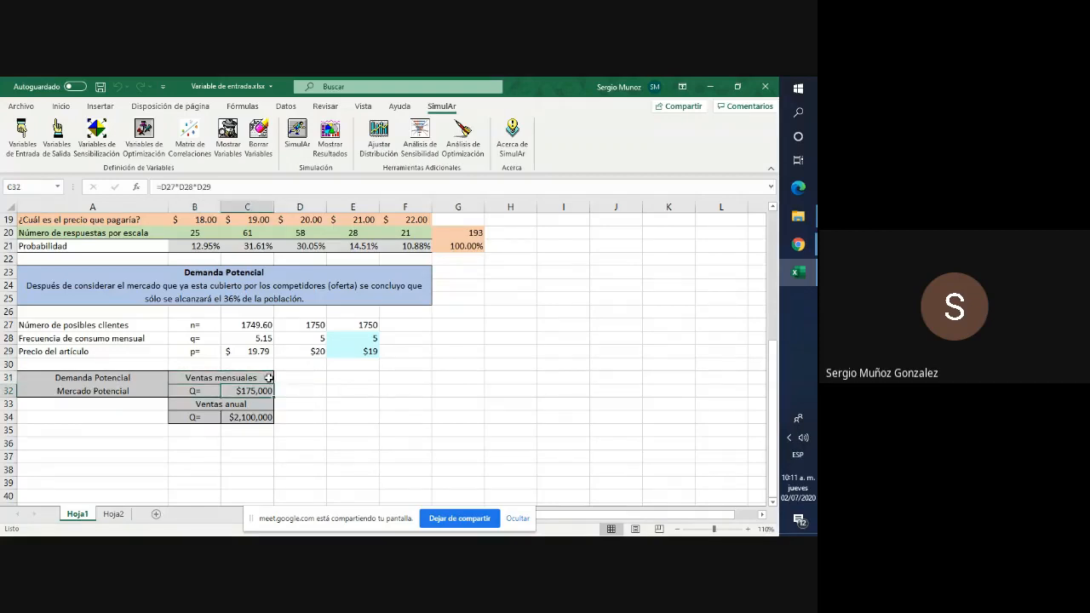
{"action": "type", "text": "="}
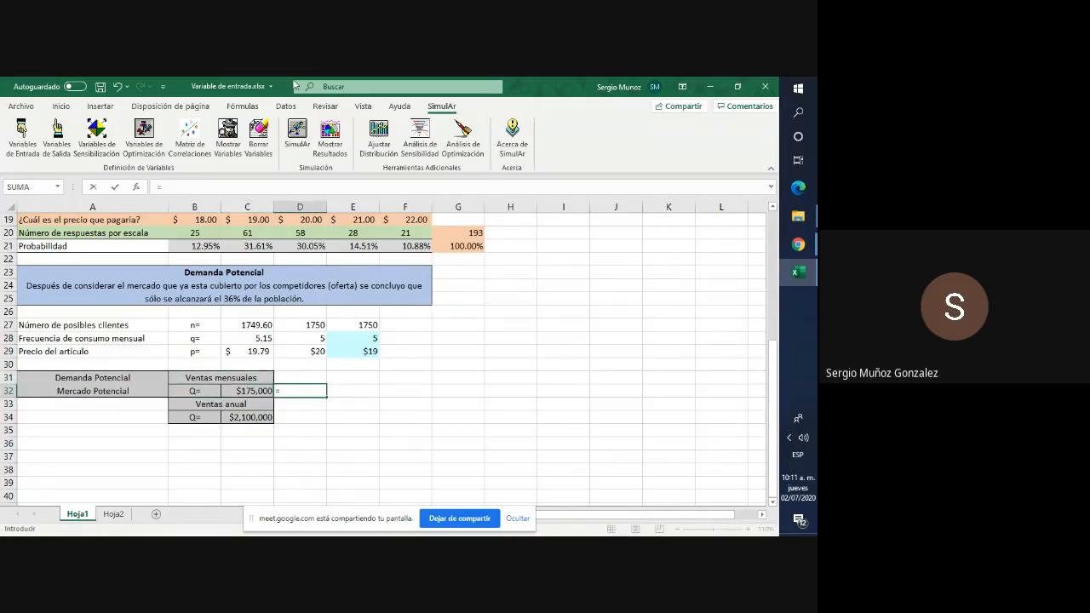
{"action": "left_click", "coordinate": [364, 326]}
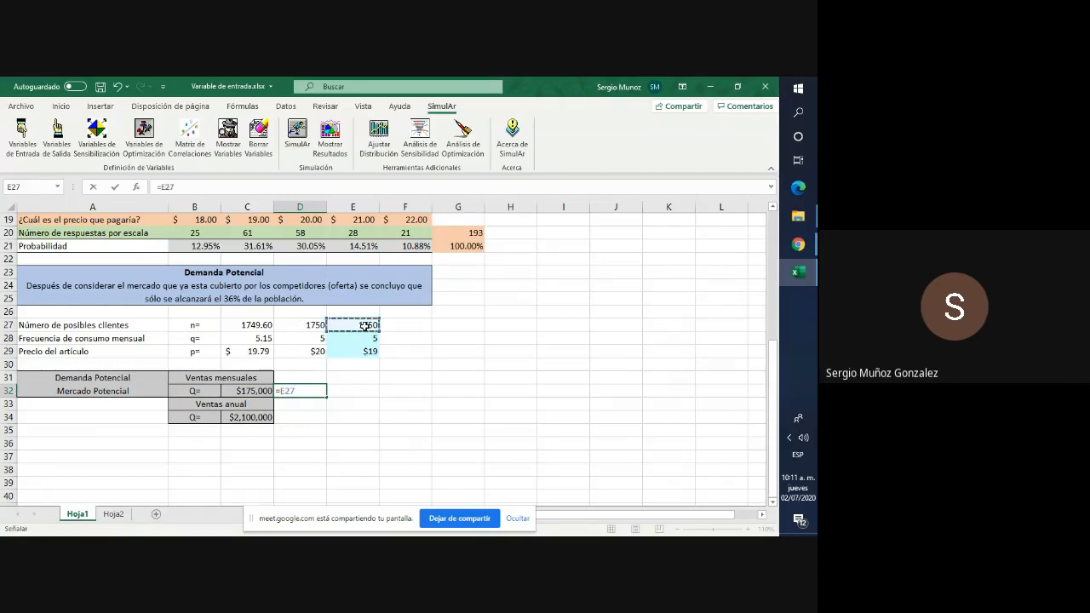
{"action": "type", "text": "*"}
{"action": "left_click", "coordinate": [371, 338]}
{"action": "type", "text": "*"}
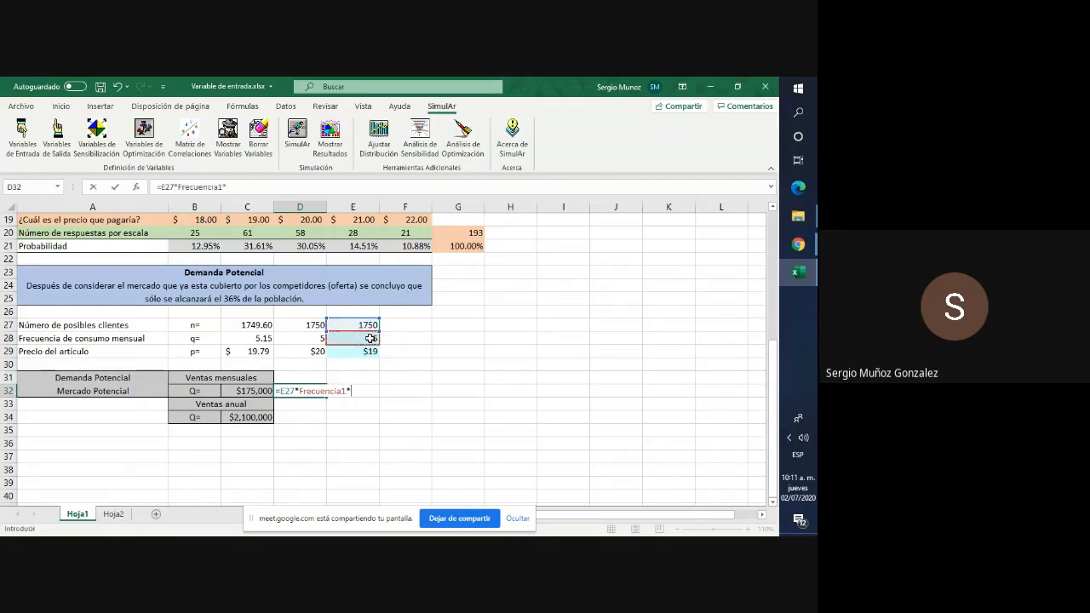
{"action": "left_click", "coordinate": [367, 352]}
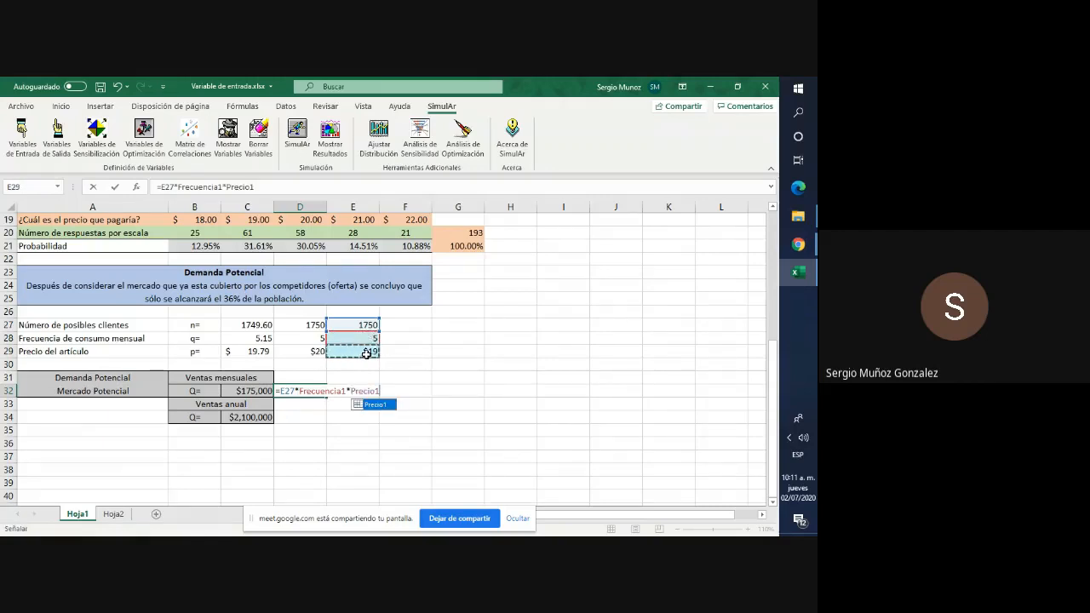
{"action": "key", "text": "Return"}
{"action": "key", "text": "Up"}
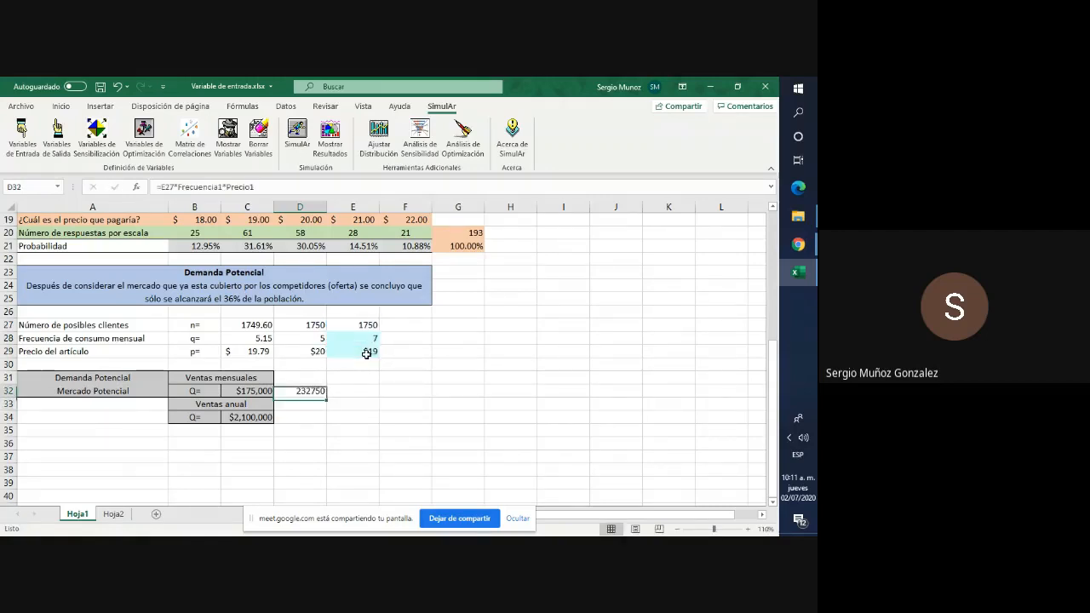
Format the simulated monthly sales cell D32 with all borders and a grey fill.
{"action": "key", "text": "Left"}
{"action": "key", "text": "Up"}
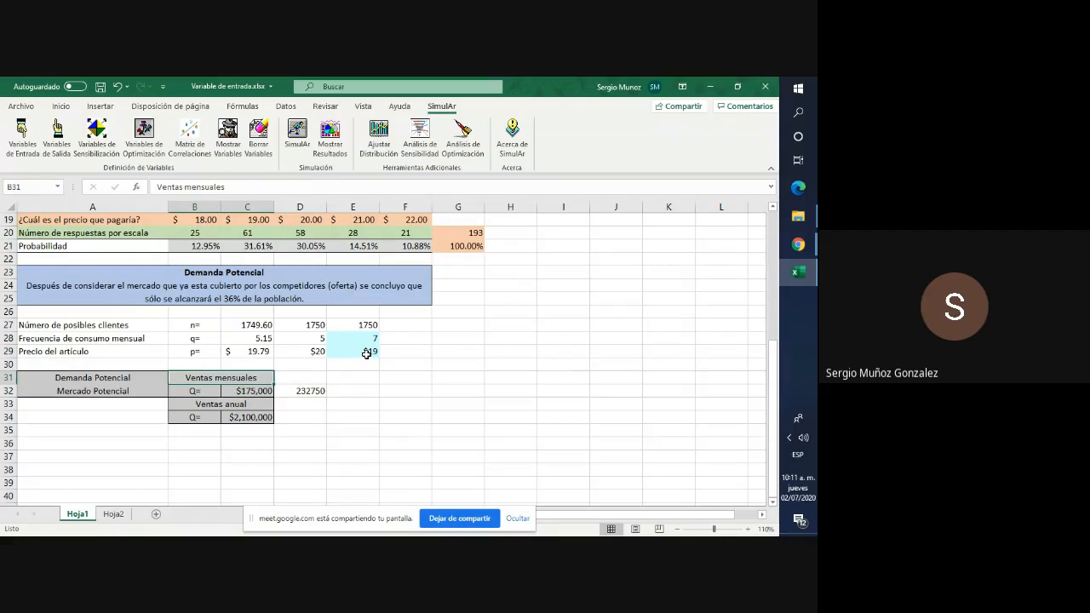
{"action": "key", "text": "Right"}
{"action": "key", "text": "Down"}
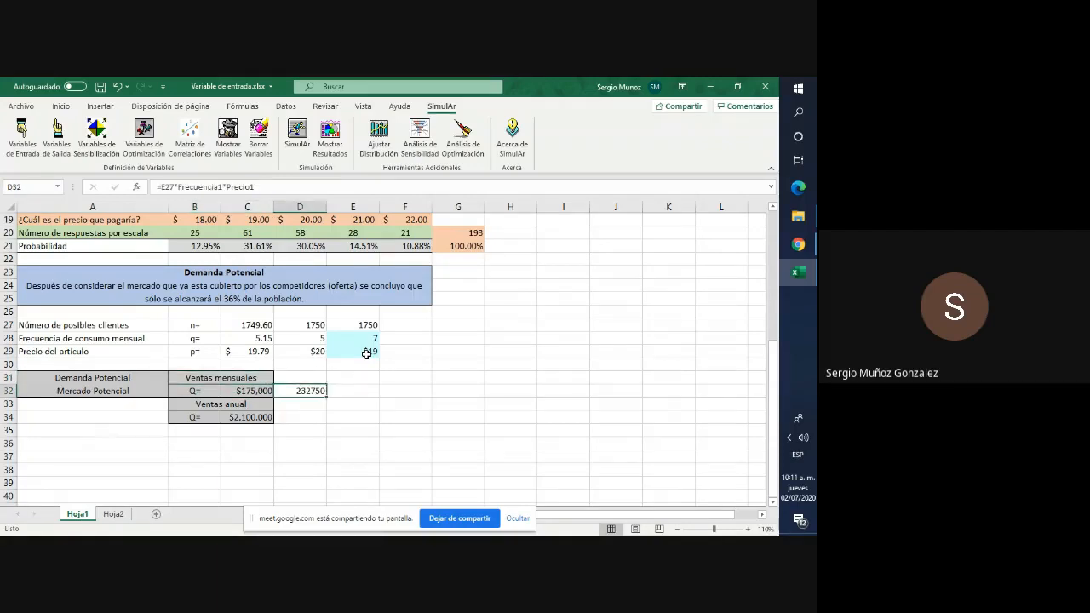
{"action": "left_click", "coordinate": [58, 109]}
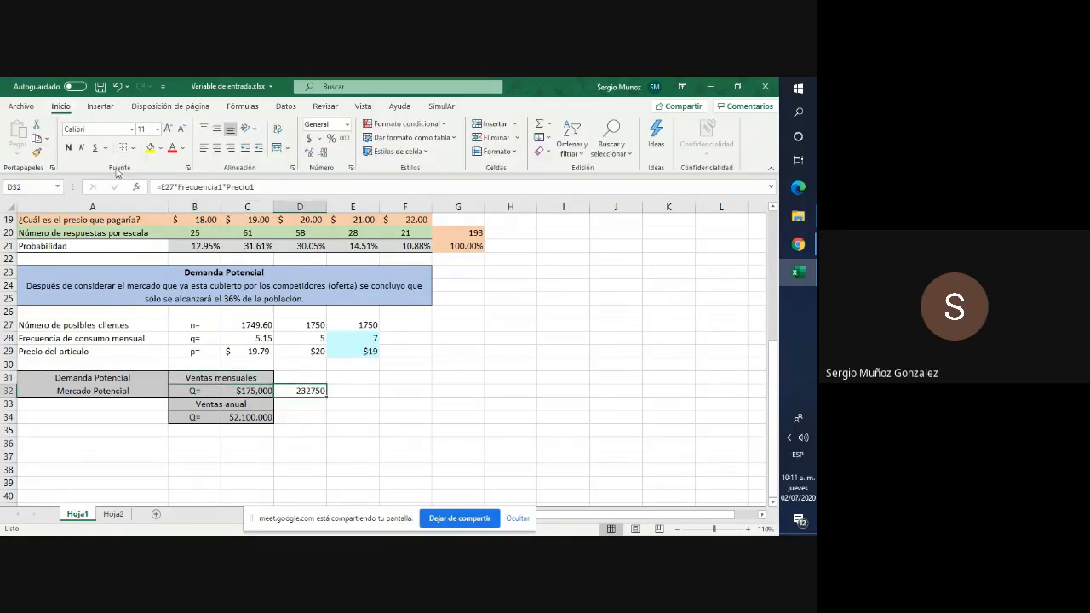
{"action": "left_click", "coordinate": [133, 148]}
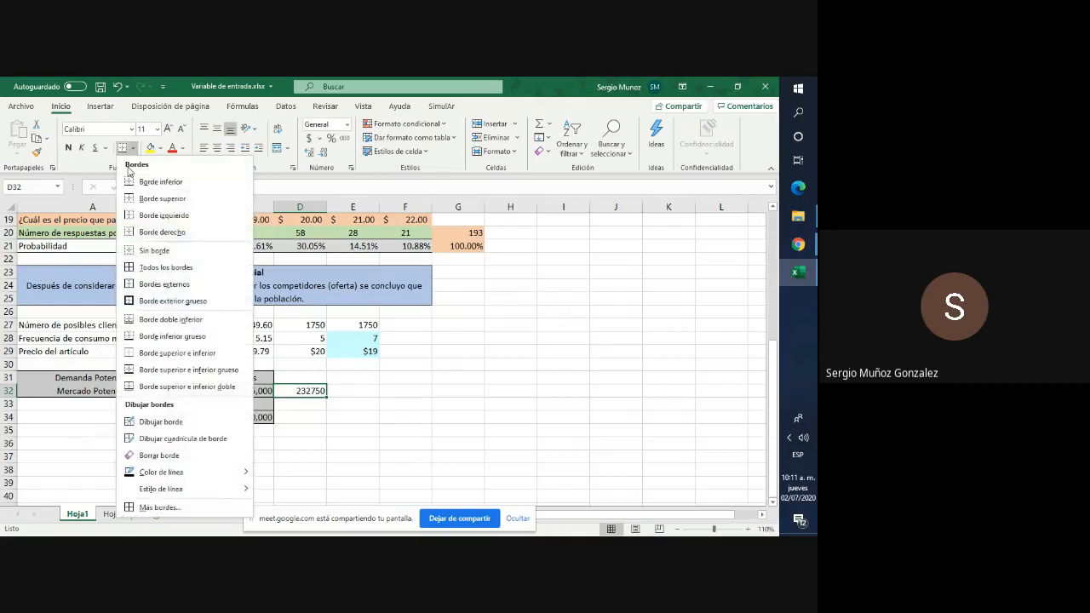
{"action": "left_click", "coordinate": [166, 268]}
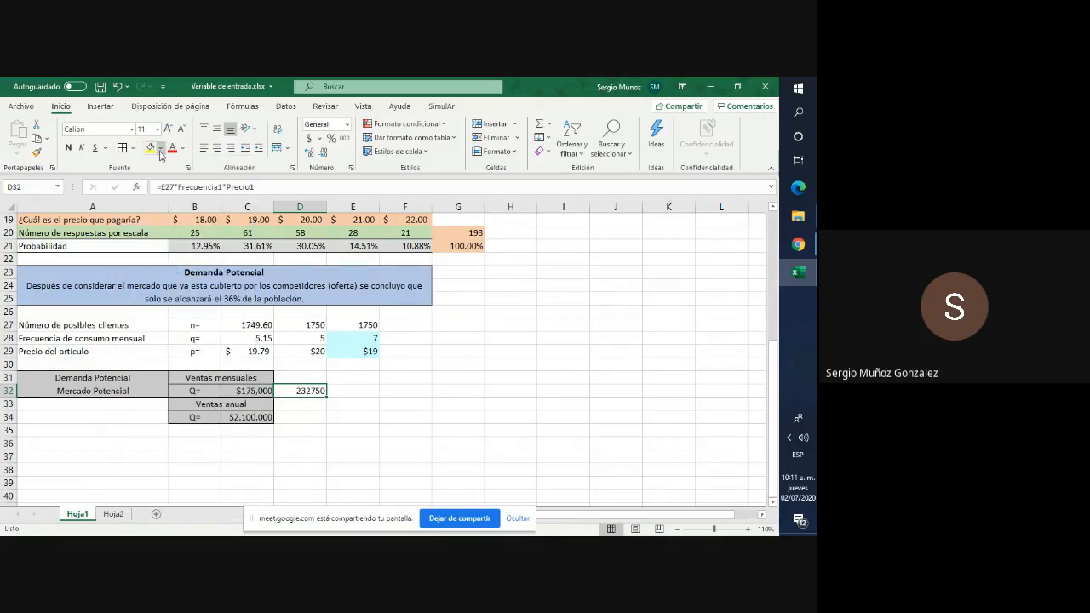
{"action": "left_click", "coordinate": [159, 148]}
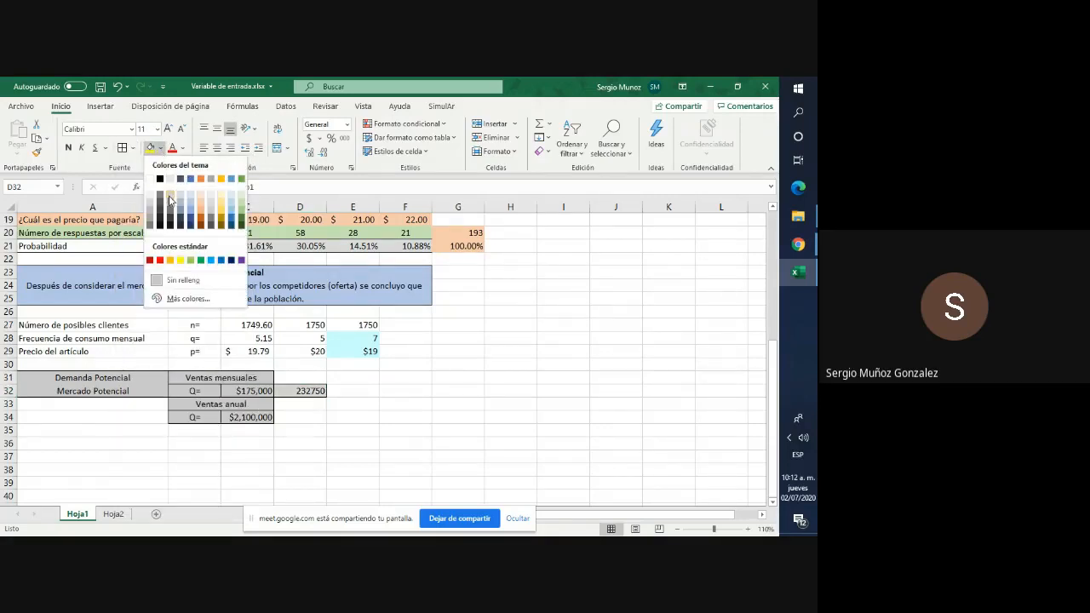
{"action": "left_click", "coordinate": [171, 190]}
{"action": "left_click", "coordinate": [369, 439]}
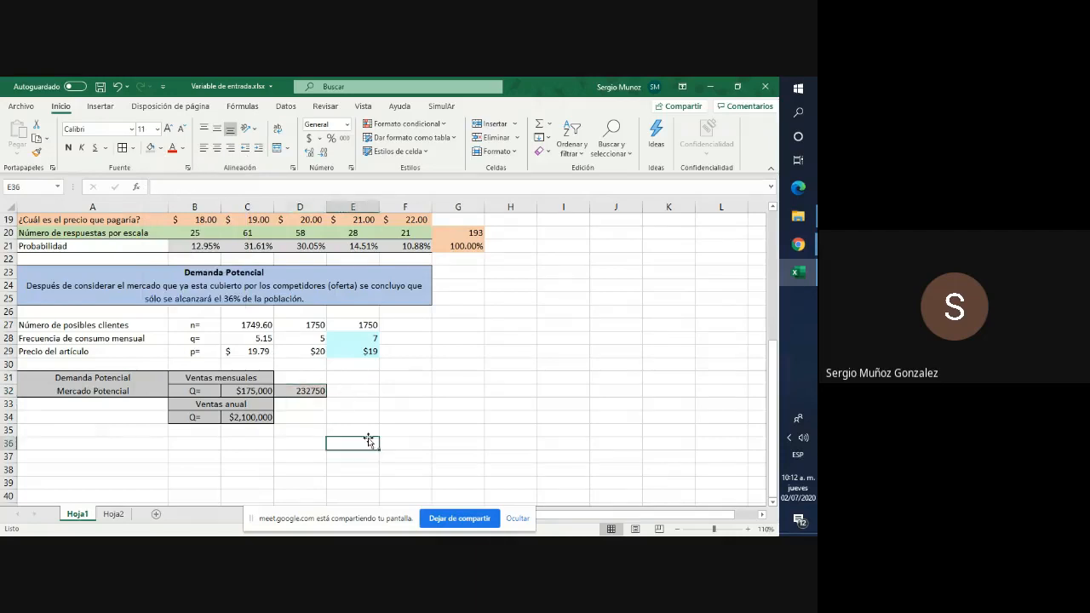
Calculate simulated annual sales in D34 with =D32*12 and give the cell all borders and a grey fill.
{"action": "left_click", "coordinate": [298, 417]}
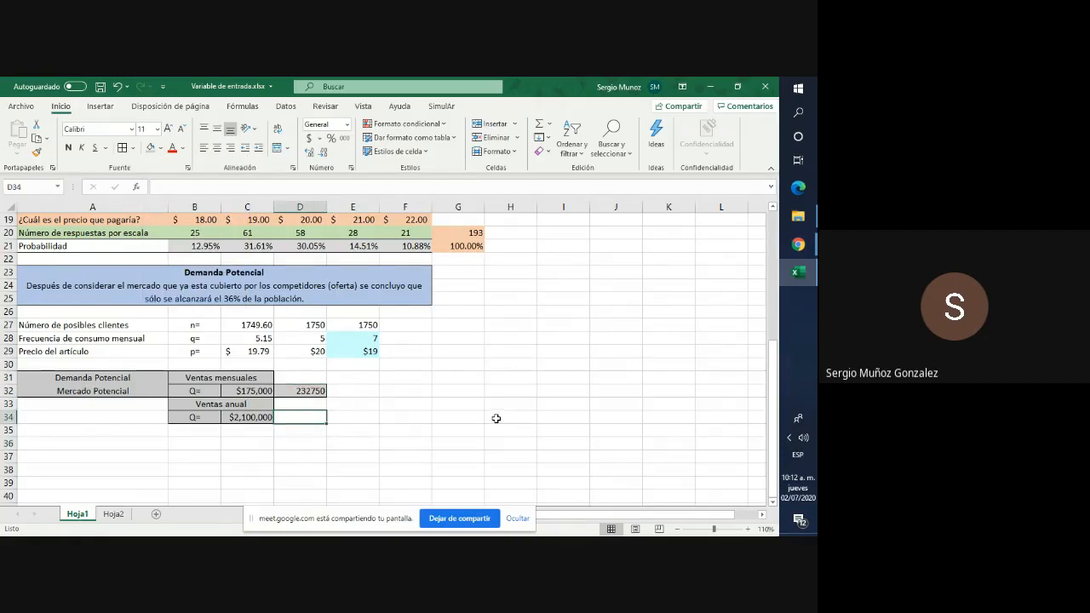
{"action": "type", "text": "="}
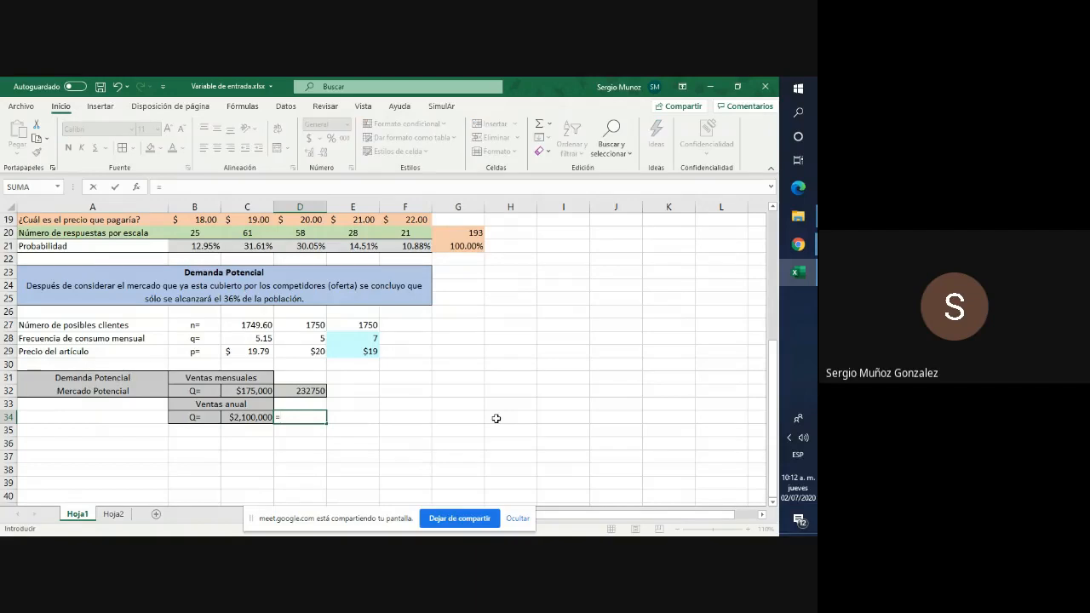
{"action": "left_click", "coordinate": [307, 392]}
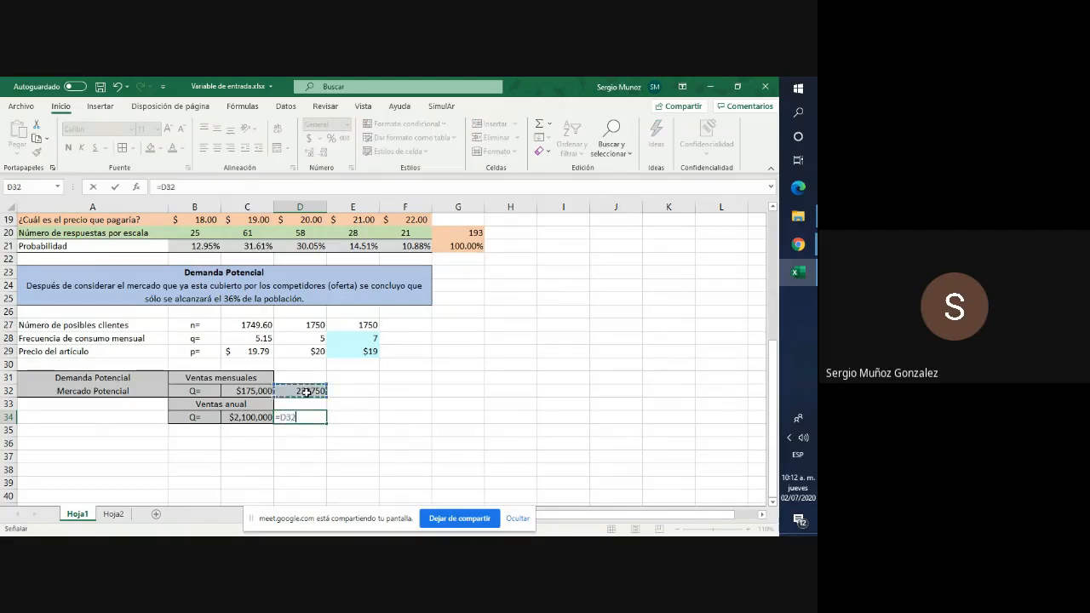
{"action": "type", "text": "-"}
{"action": "type", "text": "12"}
{"action": "key", "text": "ctrl+Return"}
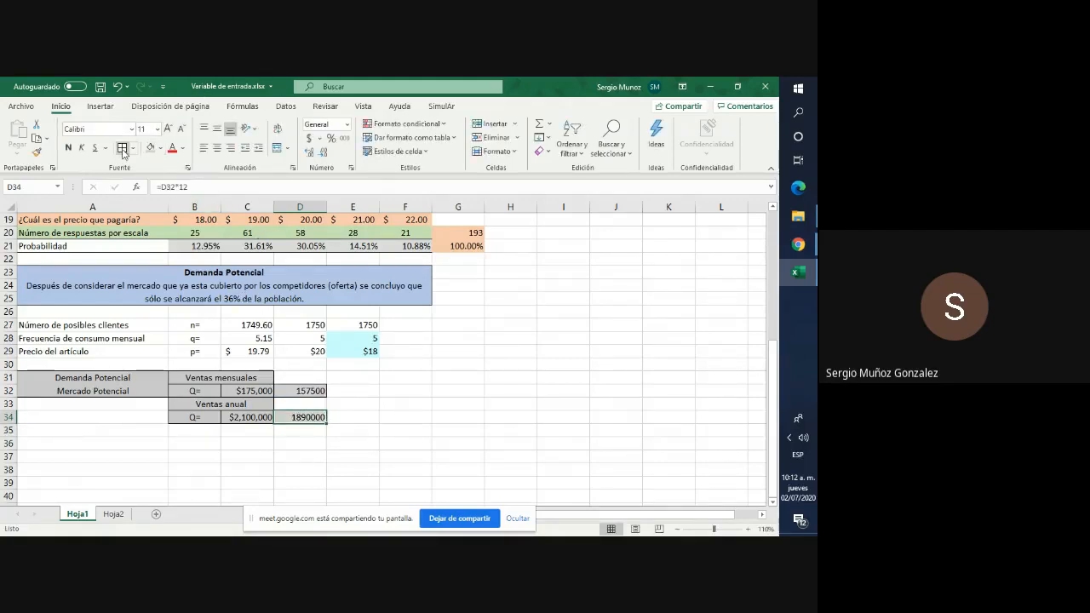
{"action": "left_click", "coordinate": [400, 441]}
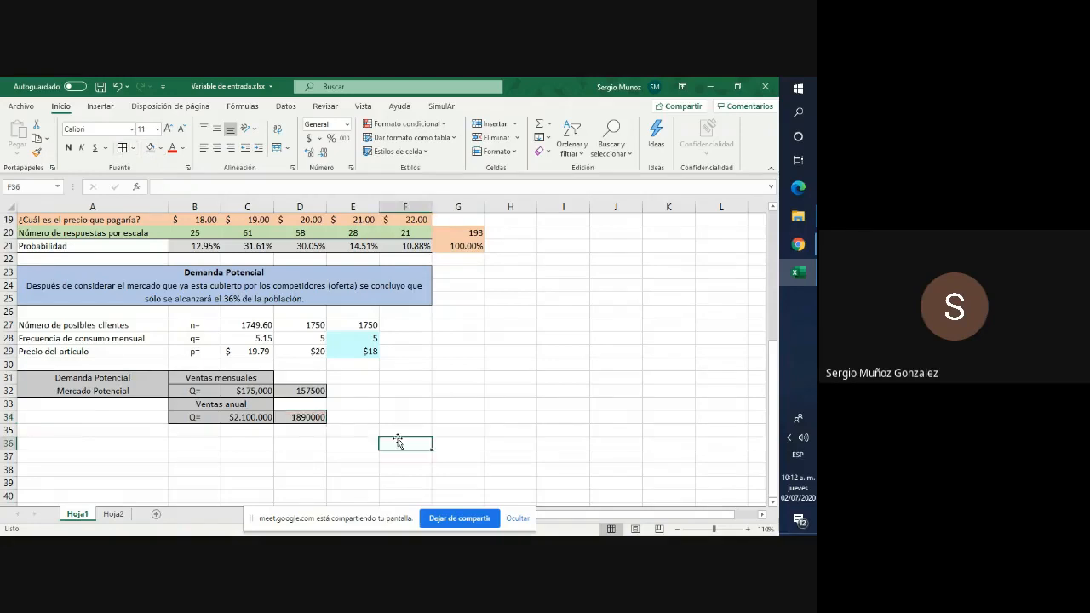
Apply the accounting currency format to both annual sales cells, D34 and C34.
{"action": "left_click", "coordinate": [302, 420]}
{"action": "left_click", "coordinate": [309, 139]}
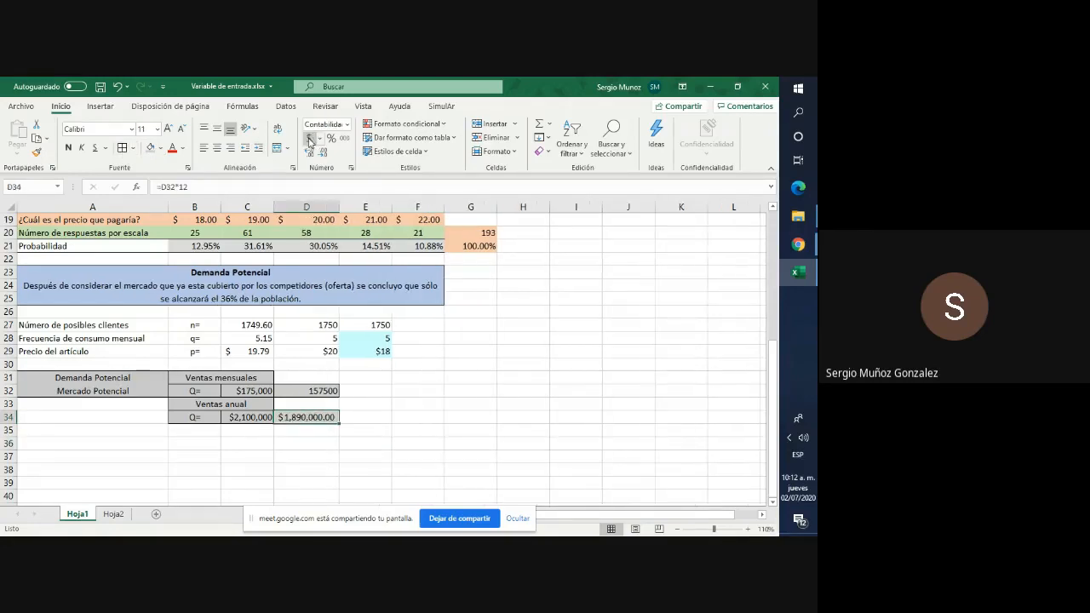
{"action": "left_click", "coordinate": [423, 447]}
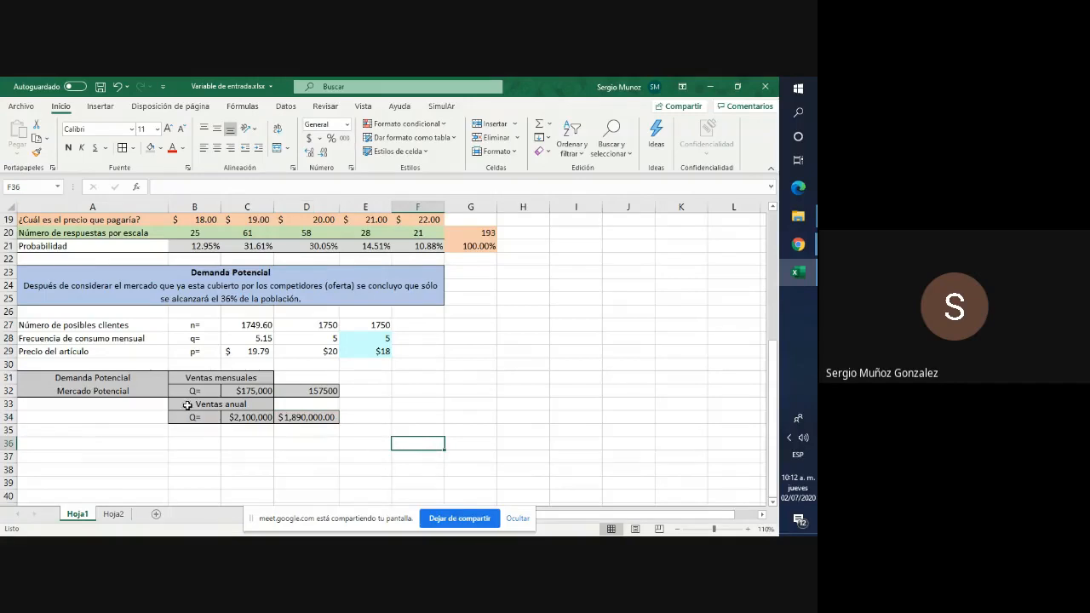
{"action": "left_click", "coordinate": [249, 416]}
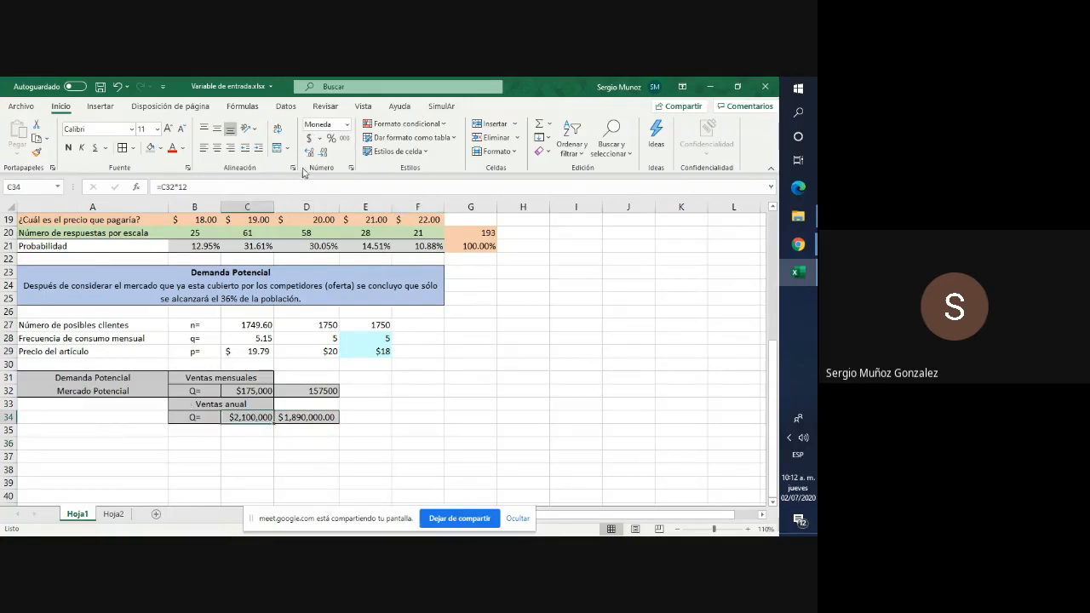
{"action": "left_click", "coordinate": [310, 140]}
{"action": "left_click", "coordinate": [475, 444]}
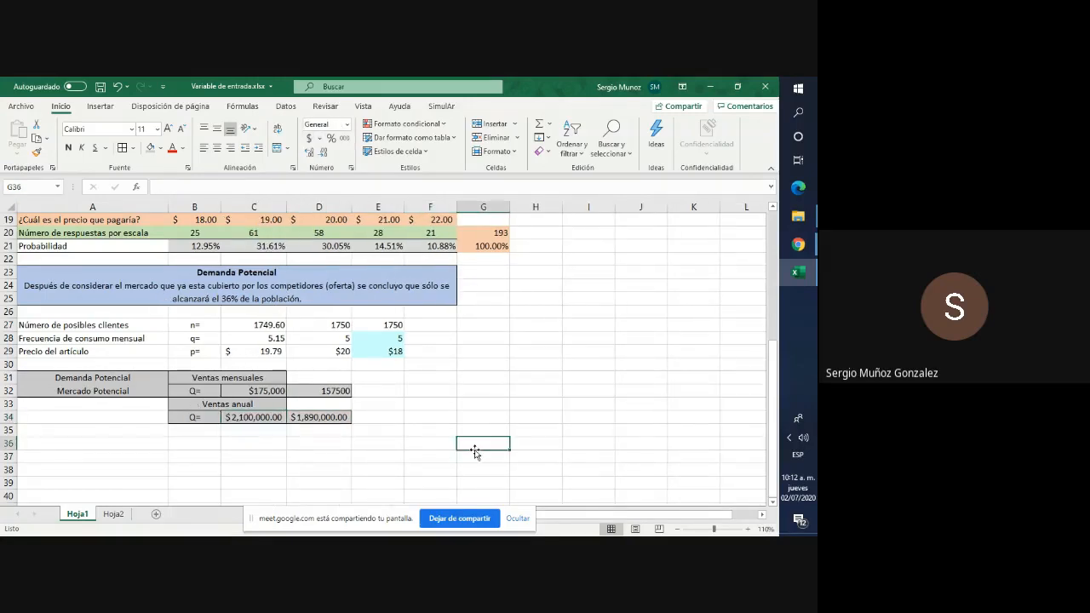
Apply the accounting currency format to both monthly sales cells, D32 and C32.
{"action": "left_click", "coordinate": [341, 393]}
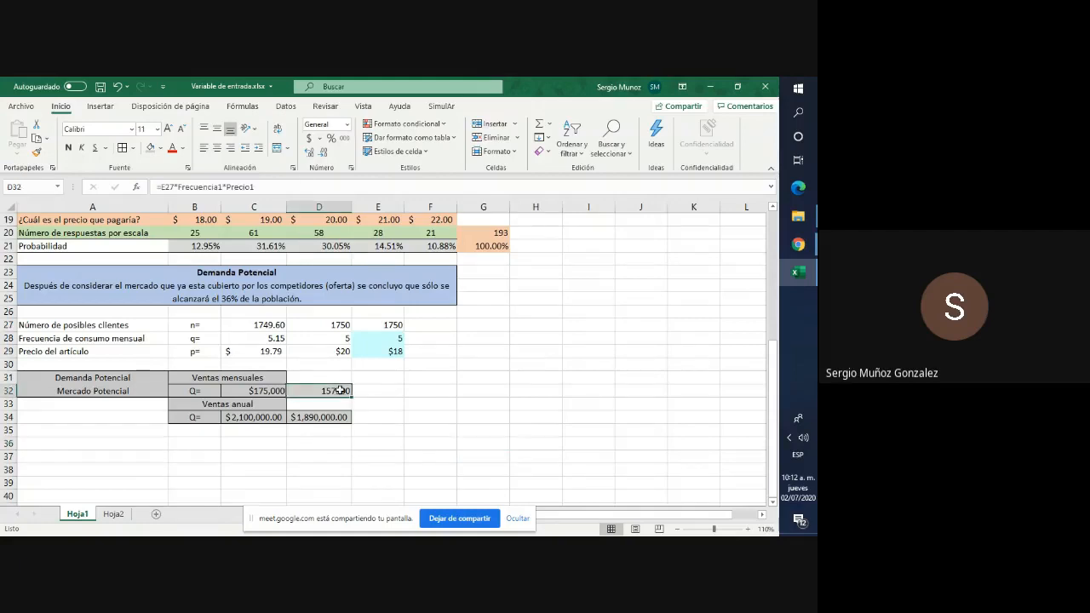
{"action": "left_click", "coordinate": [310, 138]}
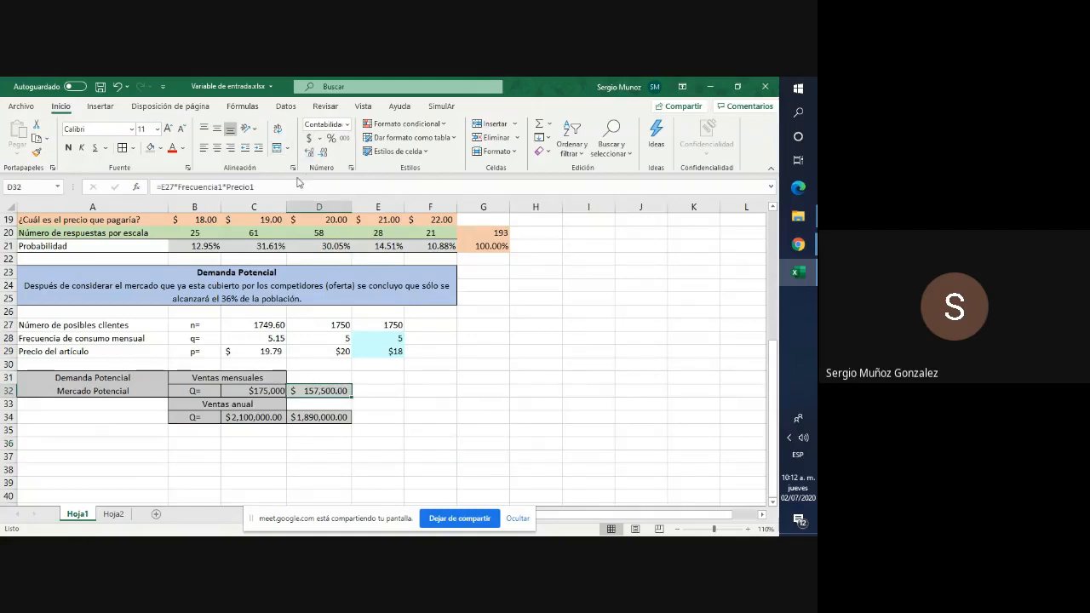
{"action": "left_click", "coordinate": [273, 390]}
{"action": "left_click", "coordinate": [309, 138]}
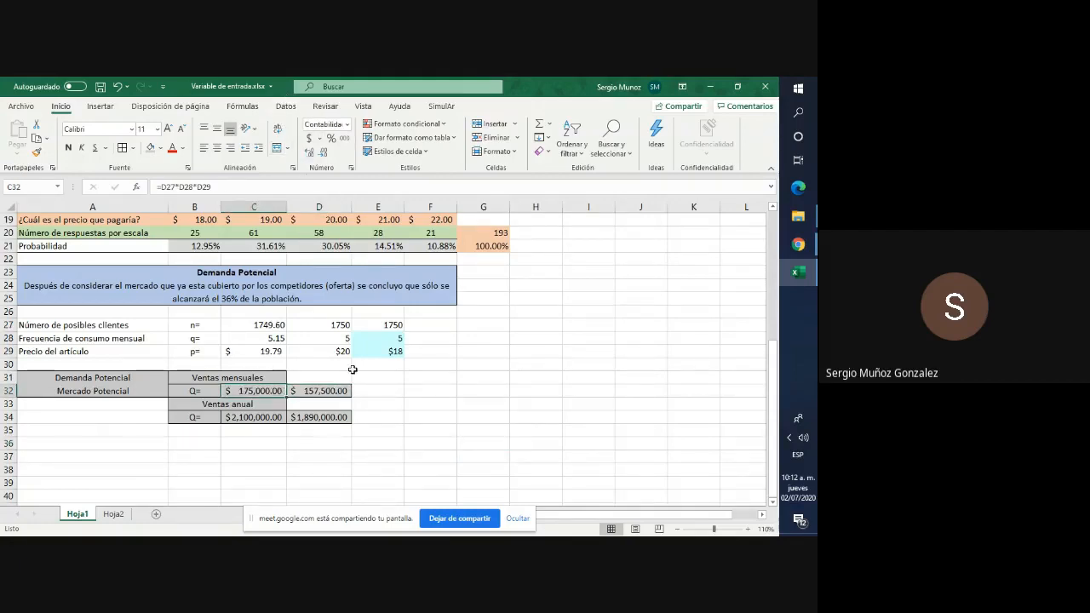
{"action": "left_click", "coordinate": [405, 393]}
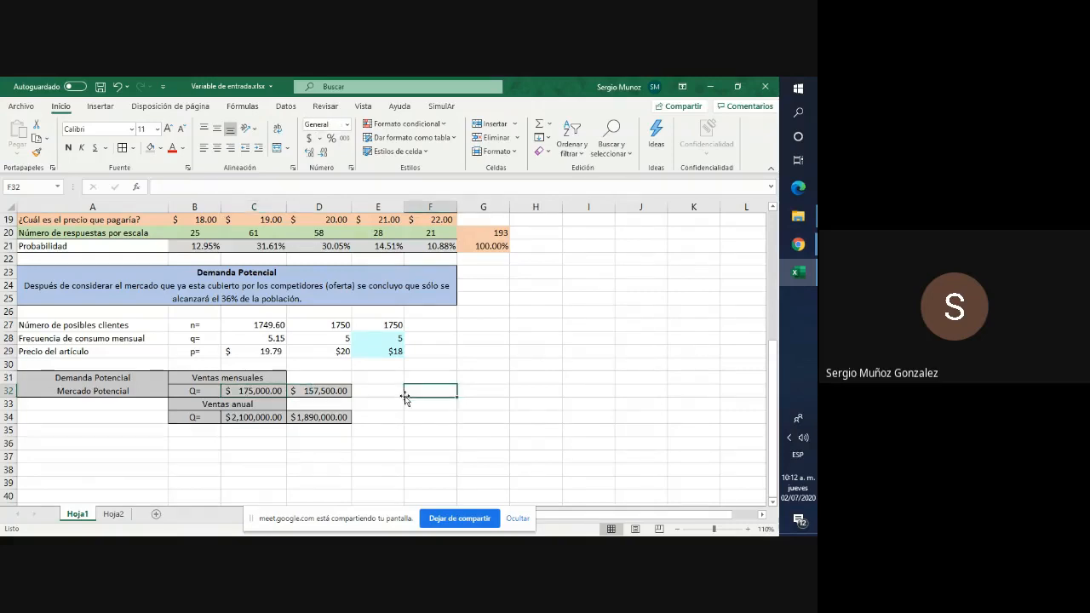
Add all borders to the simulated frequency and price cells E28:E29.
{"action": "left_click", "coordinate": [383, 338]}
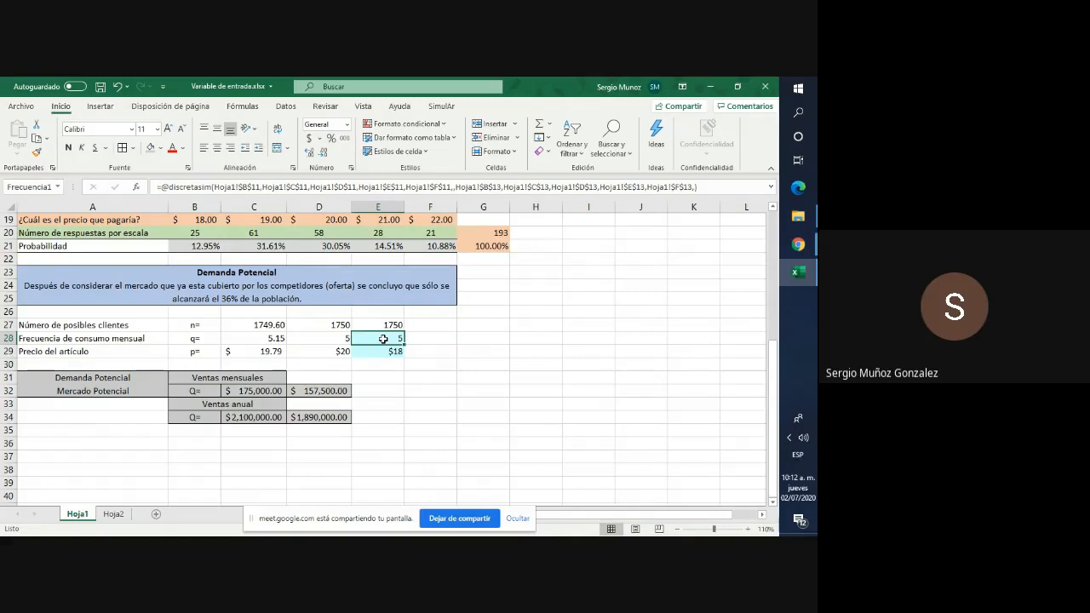
{"action": "key", "text": "shift+Down"}
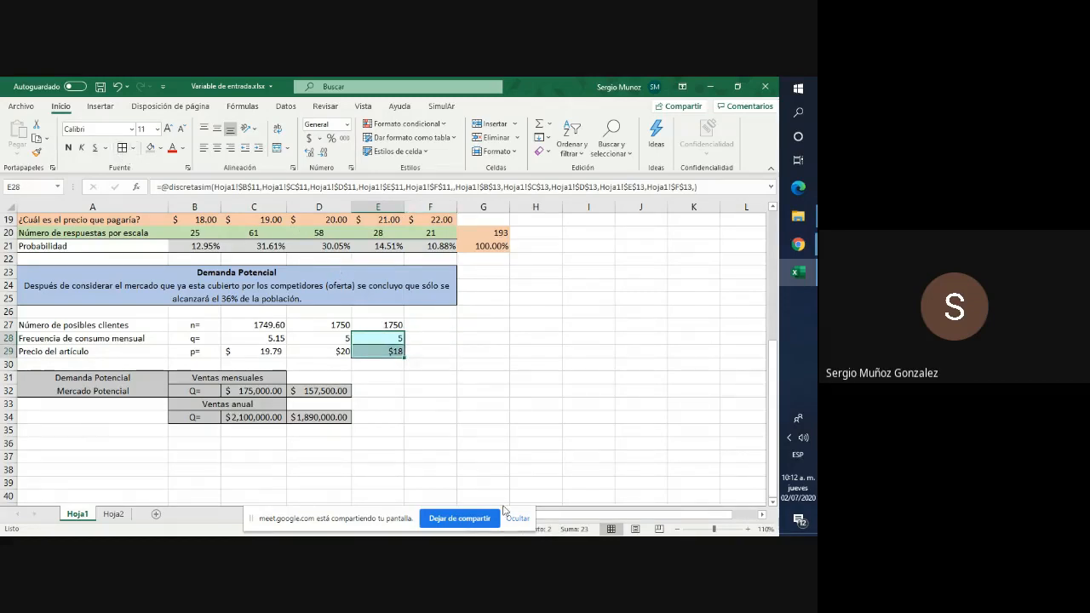
{"action": "left_click", "coordinate": [518, 471]}
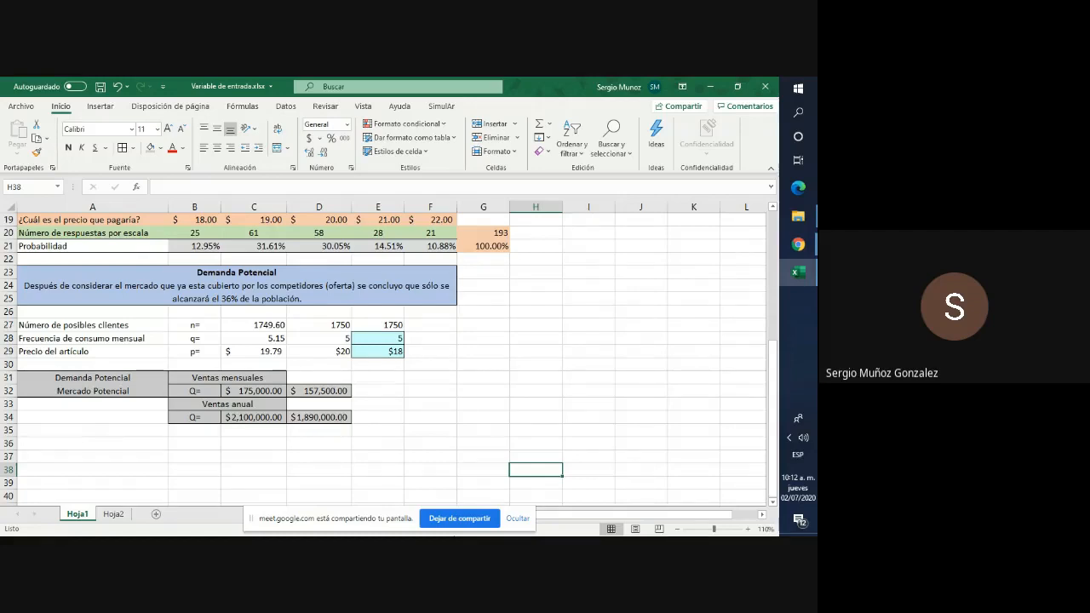
{"action": "left_click", "coordinate": [536, 405]}
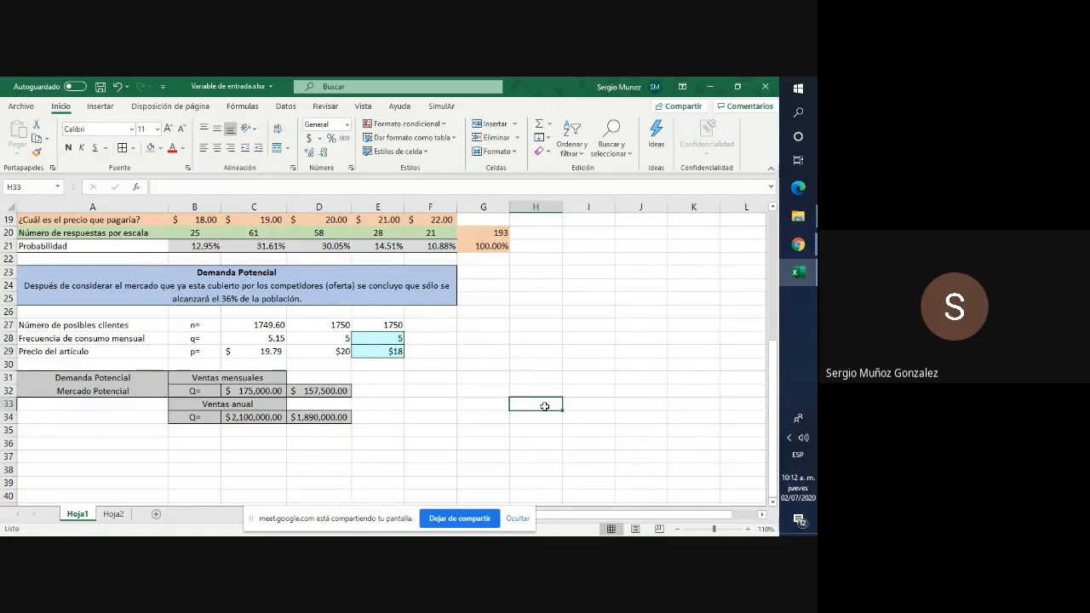
Recalculate the sheet repeatedly to observe how monthly sales in D32 and annual sales in D34 vary with the simulated inputs.
{"action": "scroll", "coordinate": [536, 407], "scroll_direction": "up", "scroll_amount": 3}
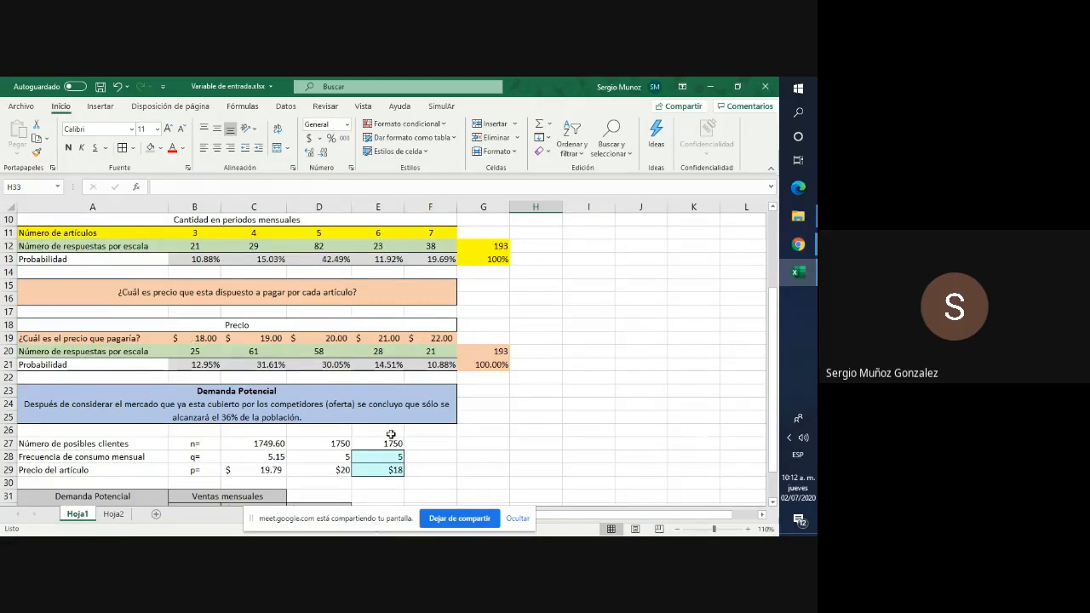
{"action": "left_click", "coordinate": [488, 417]}
{"action": "scroll", "coordinate": [487, 418], "scroll_direction": "down", "scroll_amount": 2}
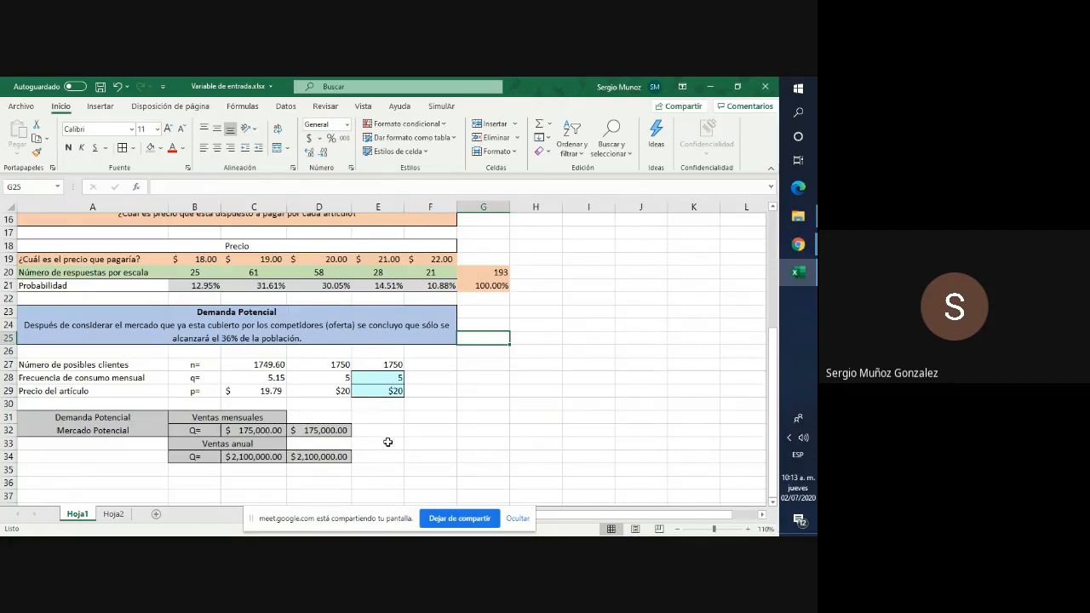
{"action": "key", "text": "F9"}
{"action": "key", "text": "F9"}
{"action": "key", "text": "F9"}
{"action": "key", "text": "F9"}
{"action": "key", "text": "F9"}
{"action": "key", "text": "F9"}
{"action": "key", "text": "F9"}
{"action": "key", "text": "F9"}
{"action": "key", "text": "F9"}
{"action": "key", "text": "F9"}
{"action": "key", "text": "F9"}
{"action": "key", "text": "F9"}
Try to run the SimulAr simulation with 10000 iterations.
{"action": "left_click", "coordinate": [442, 106]}
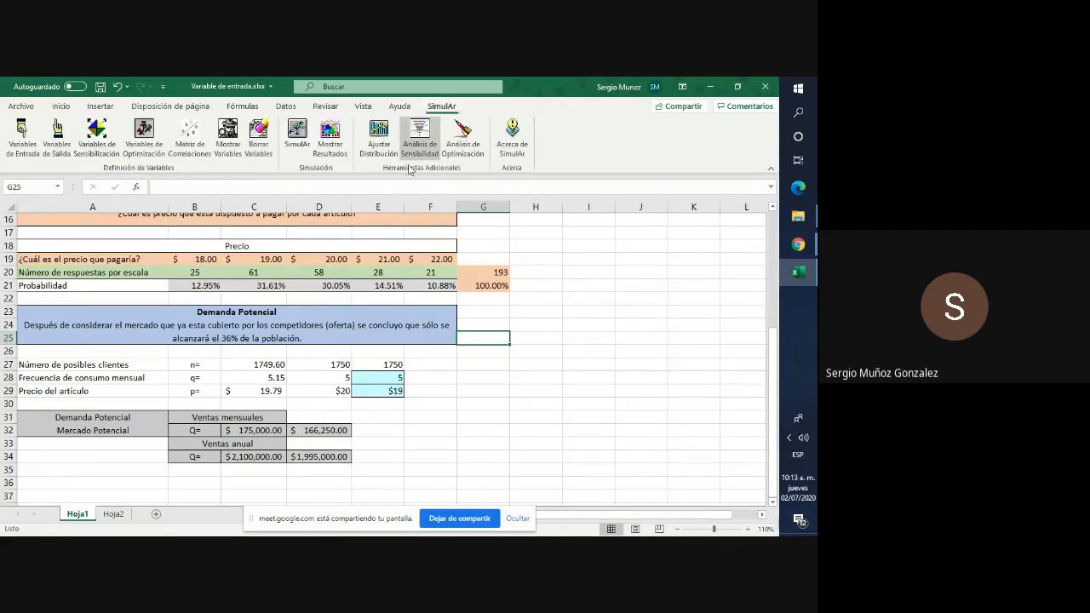
{"action": "left_click", "coordinate": [303, 139]}
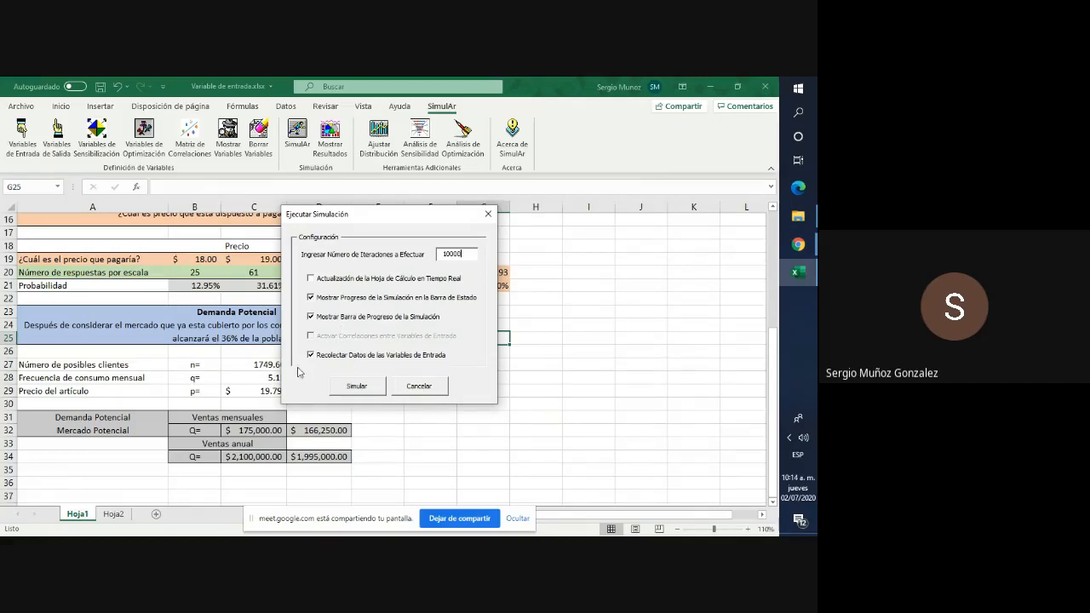
{"action": "left_click", "coordinate": [356, 387]}
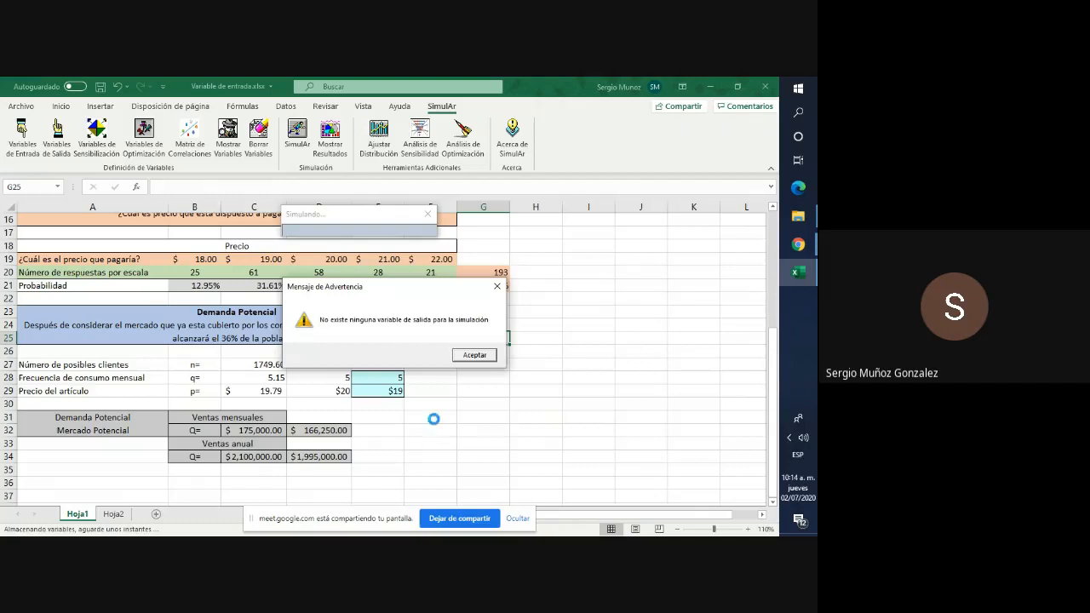
{"action": "left_click", "coordinate": [469, 356]}
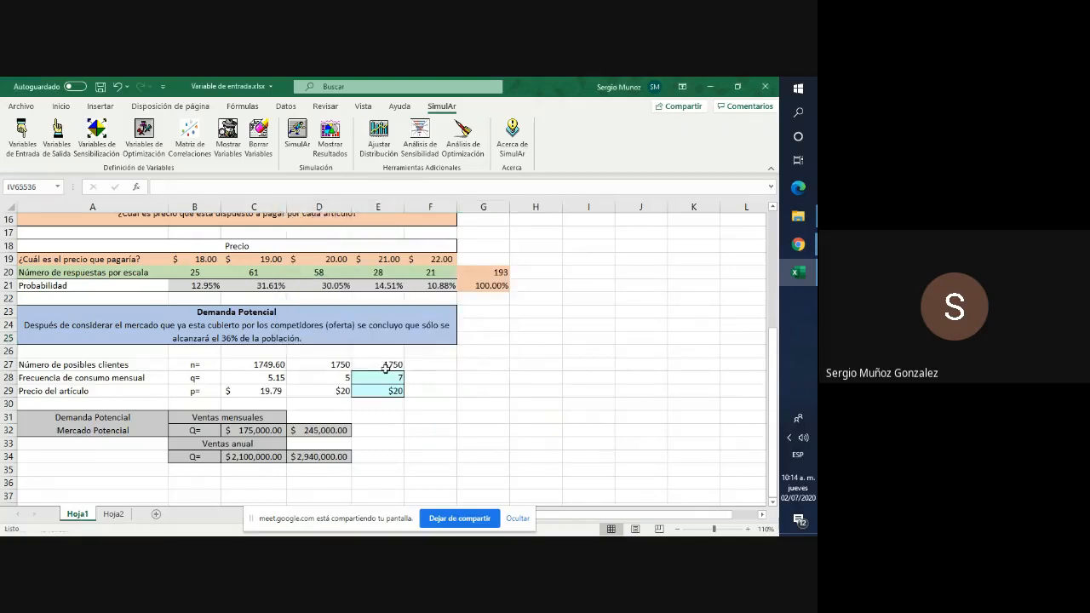
Define the monthly sales cell D32 as a SimulAr output variable named VentasMensuales1, with the cell painted.
{"action": "left_click", "coordinate": [338, 431]}
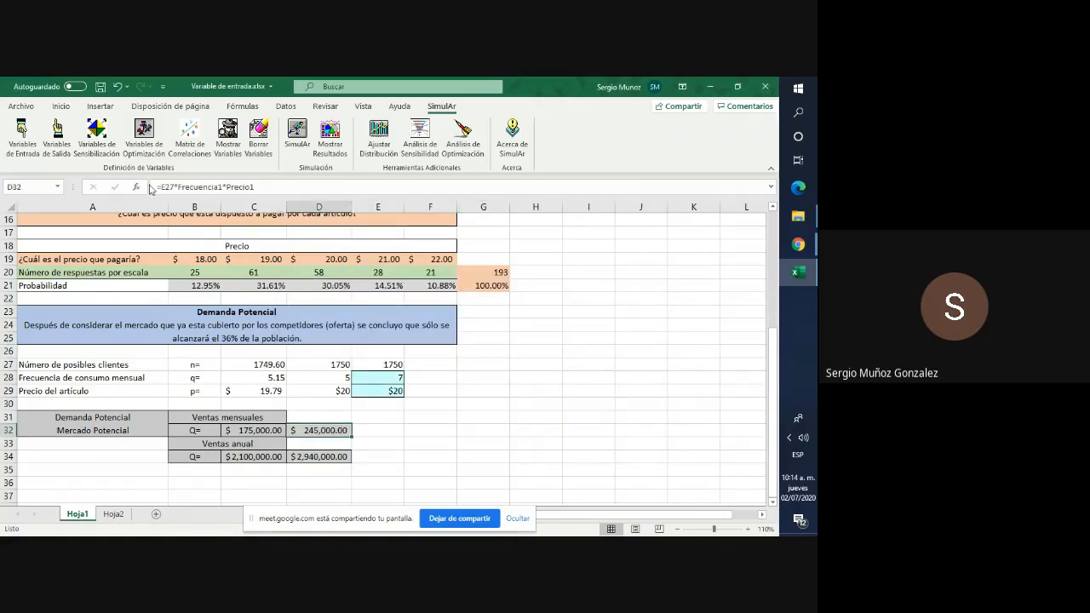
{"action": "left_click", "coordinate": [59, 153]}
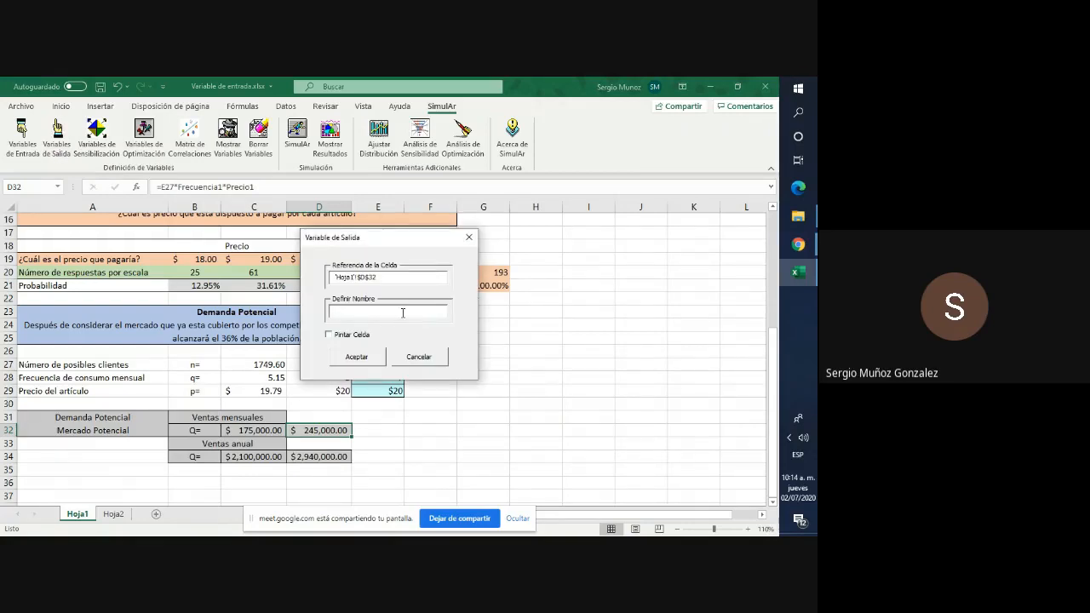
{"action": "type", "text": "Ventas"}
{"action": "key", "text": "BackSpace"}
{"action": "type", "text": "Mensuales1"}
{"action": "left_click", "coordinate": [330, 336]}
{"action": "left_click", "coordinate": [364, 360]}
{"action": "left_click", "coordinate": [467, 439]}
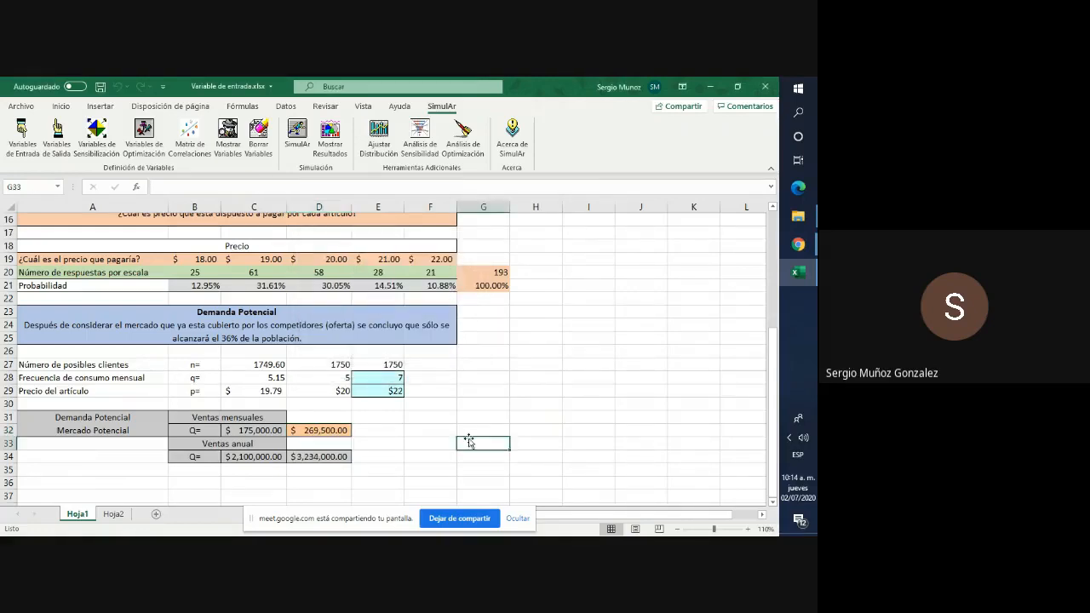
Run the SimulAr simulation with 10000 iterations and open its results.
{"action": "left_click", "coordinate": [297, 154]}
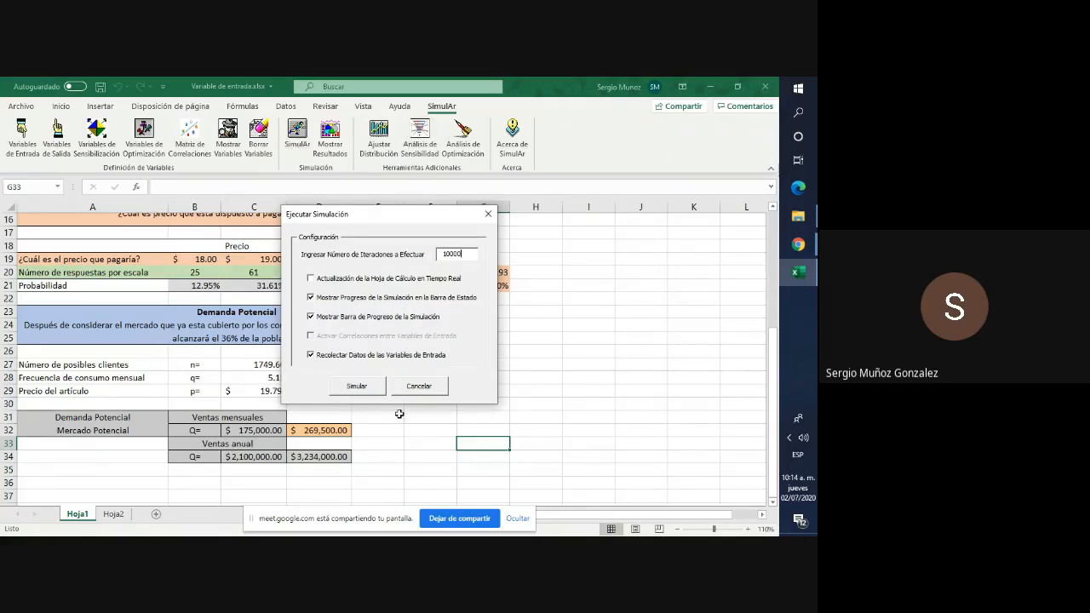
{"action": "left_click", "coordinate": [358, 388]}
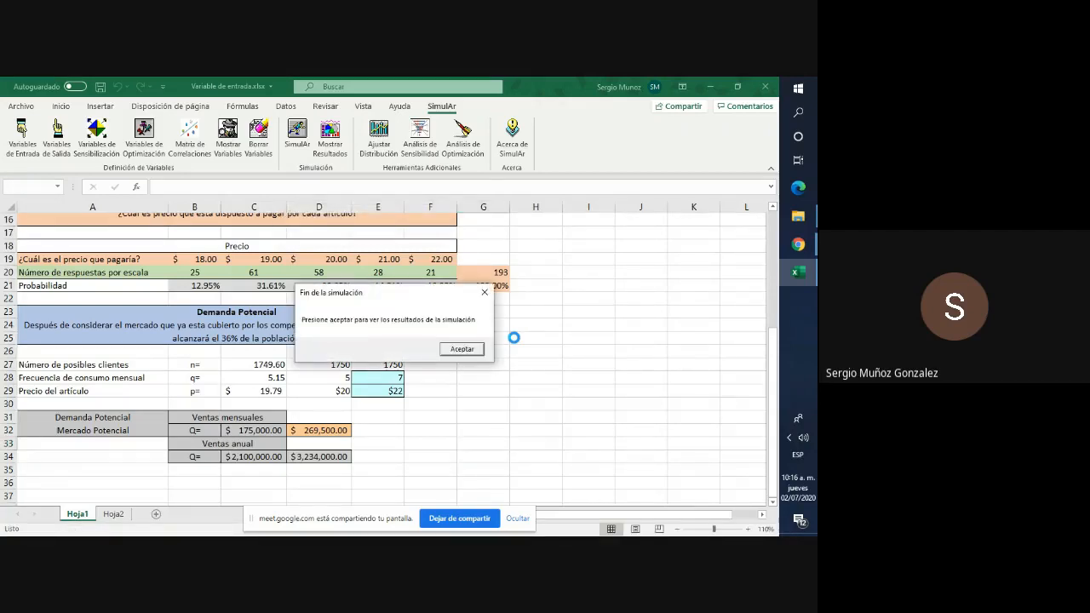
{"action": "left_click", "coordinate": [465, 352]}
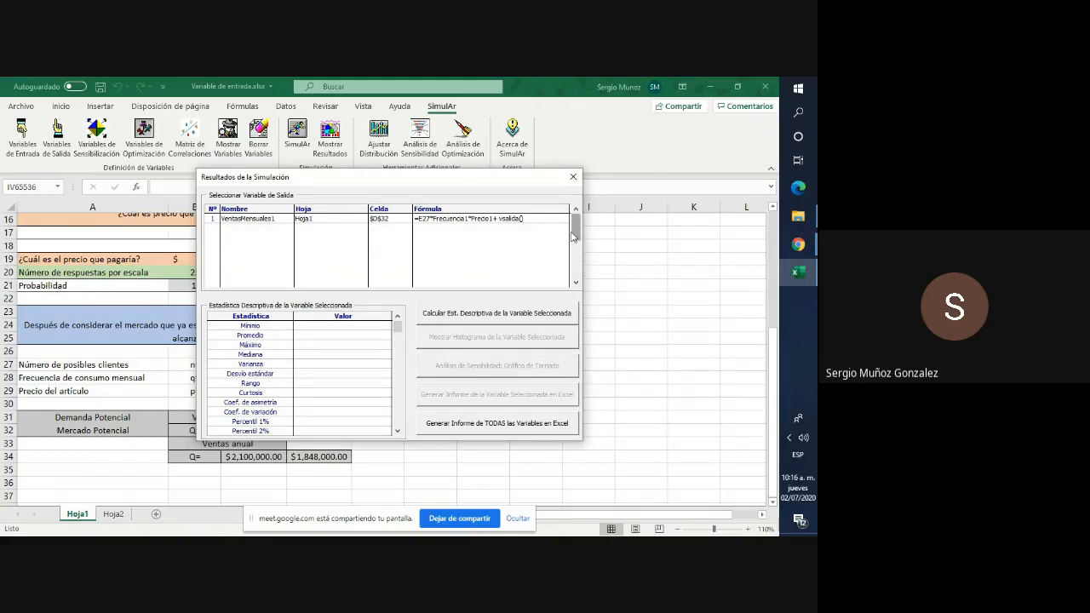
Calculate the descriptive statistics of the VentasMensuales1 output variable and check its standard deviation.
{"action": "left_click_drag", "start_coordinate": [478, 185], "coordinate": [599, 188]}
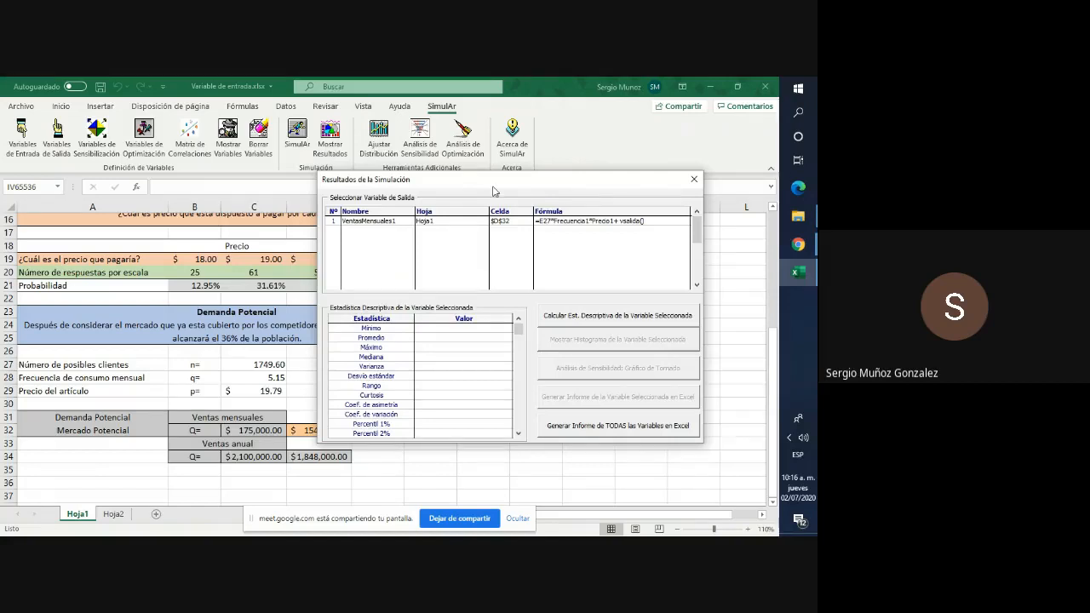
{"action": "left_click_drag", "start_coordinate": [493, 192], "coordinate": [536, 192]}
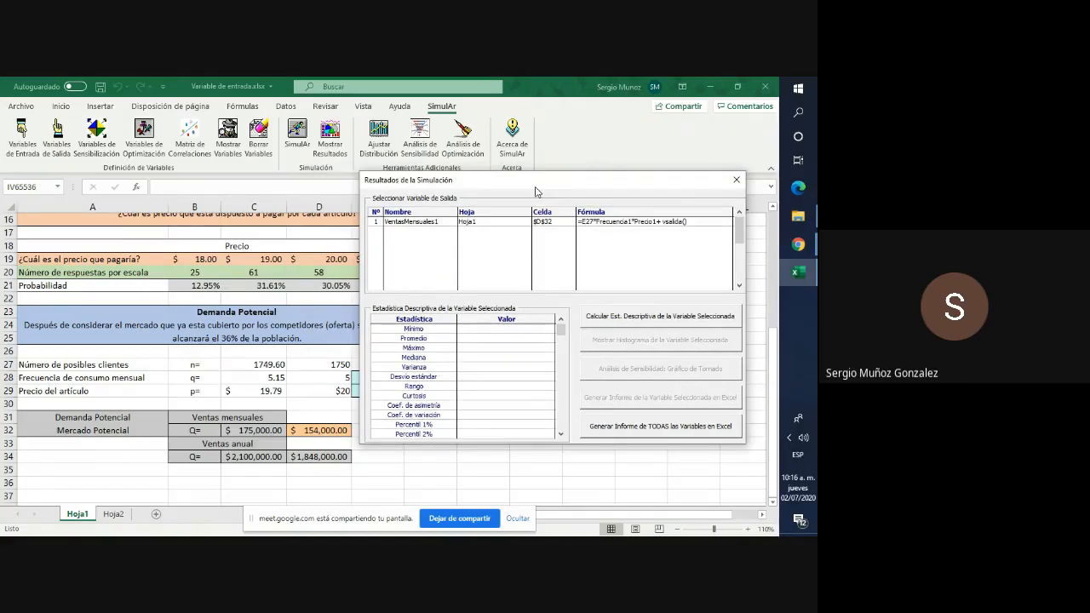
{"action": "left_click", "coordinate": [427, 223]}
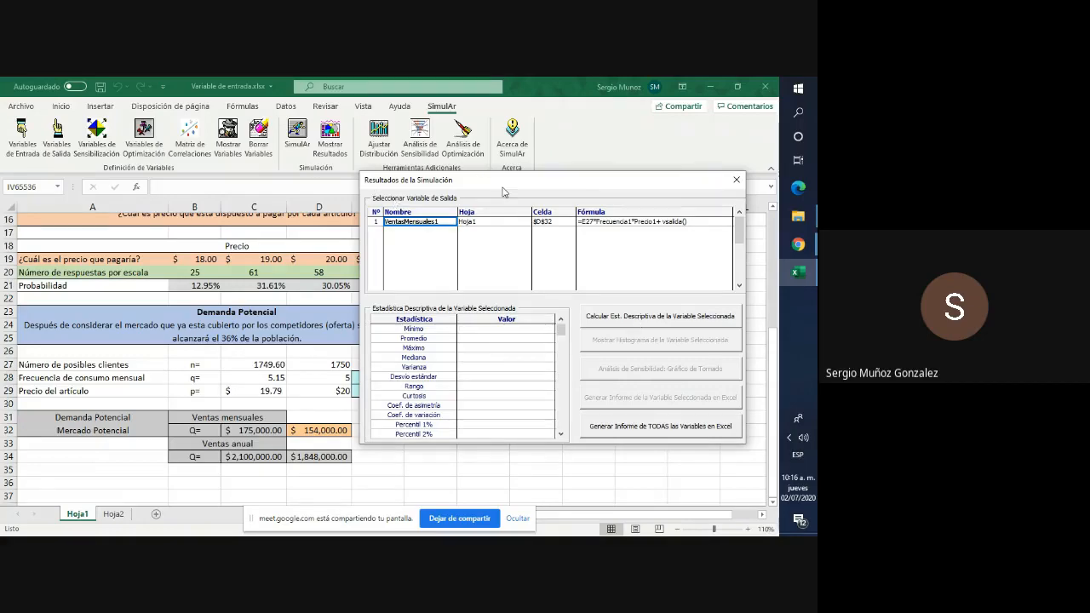
{"action": "left_click_drag", "start_coordinate": [502, 191], "coordinate": [499, 153]}
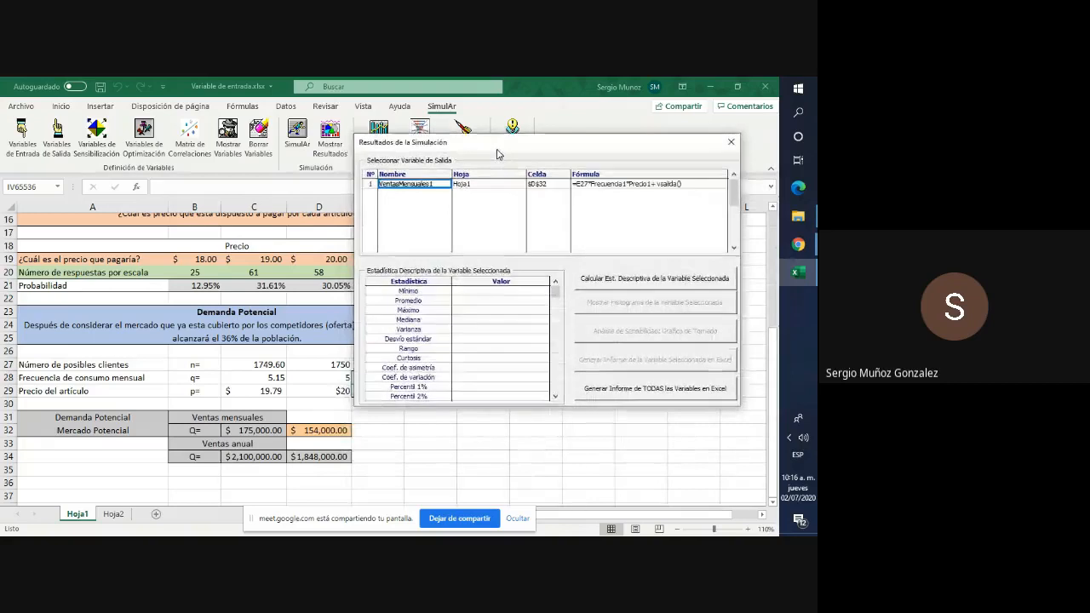
{"action": "left_click", "coordinate": [606, 279]}
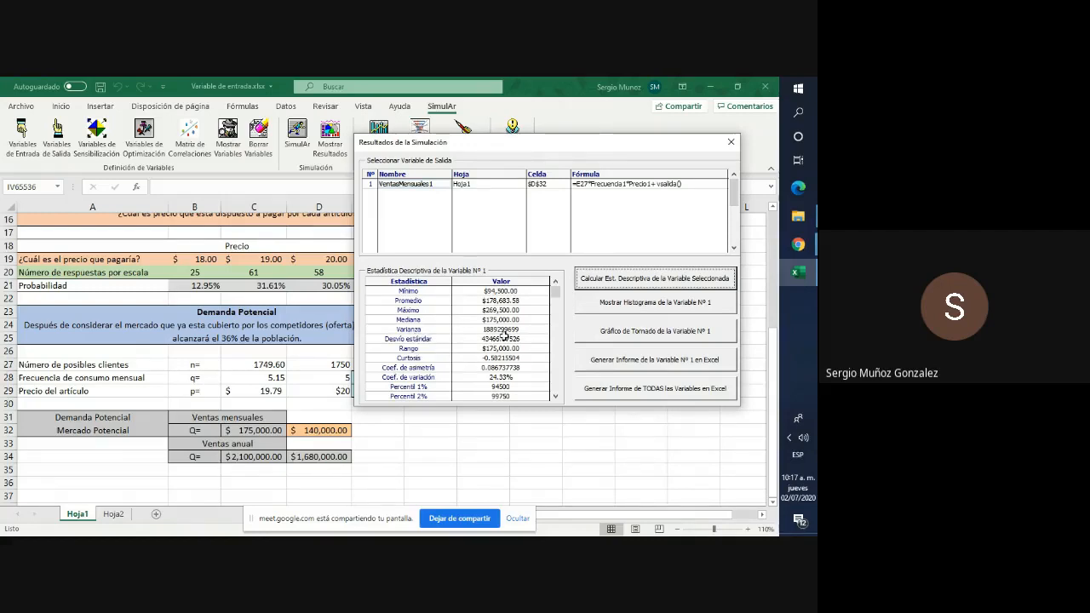
{"action": "left_click", "coordinate": [520, 338]}
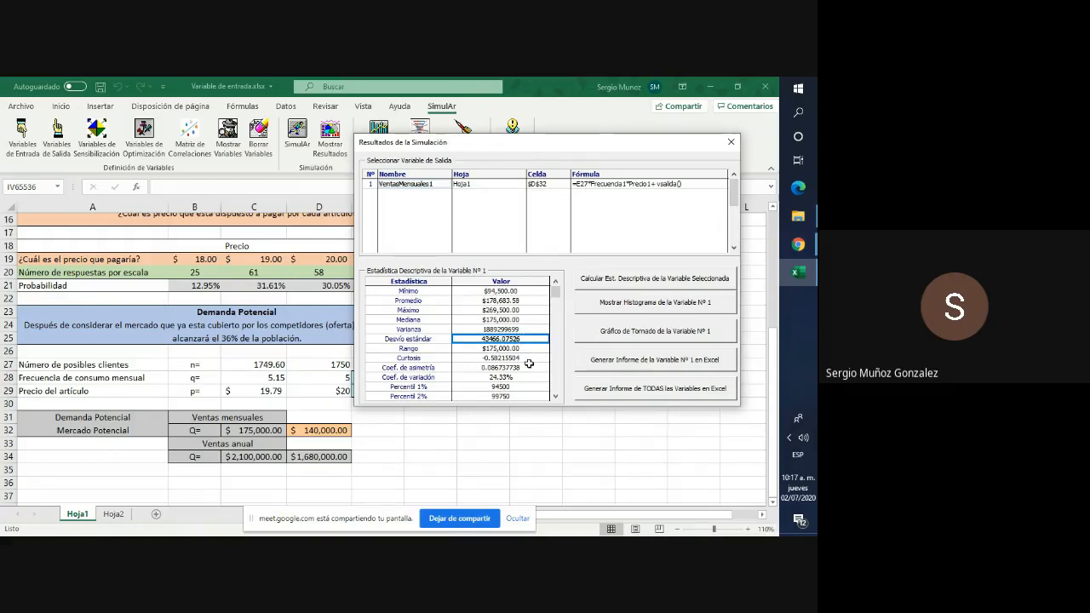
Show the frequency histogram of VentasMensuales1, examine its distribution, and return to the statistics.
{"action": "left_click", "coordinate": [692, 310]}
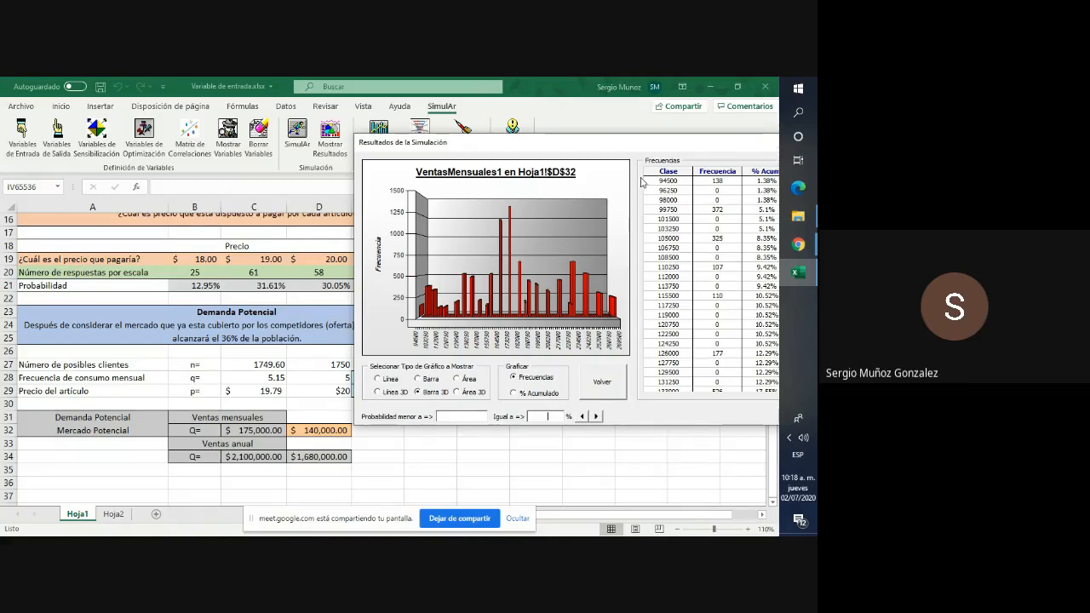
{"action": "left_click_drag", "start_coordinate": [660, 145], "coordinate": [510, 158]}
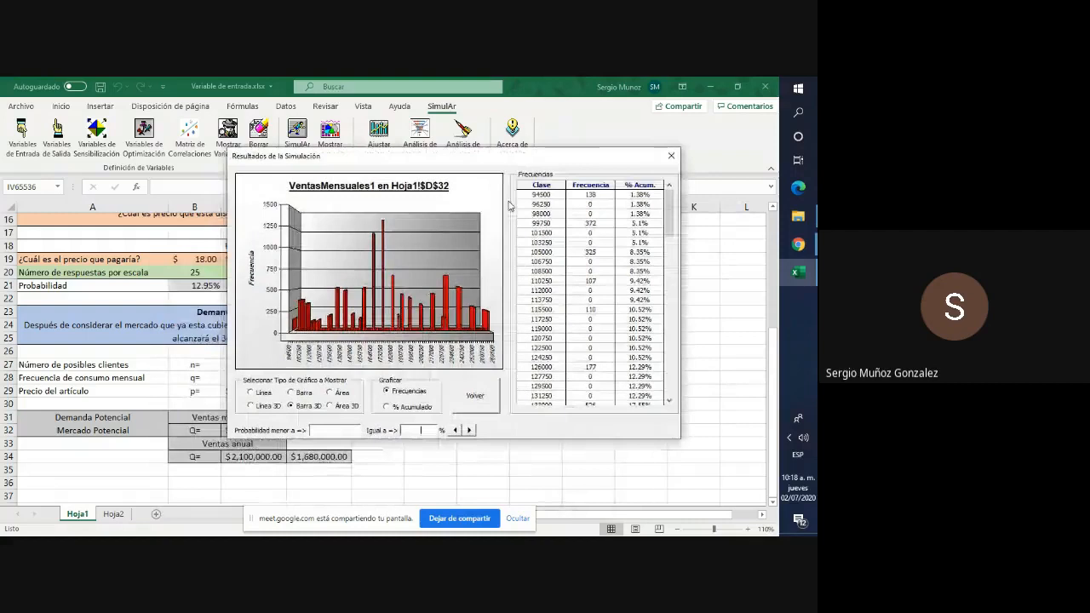
{"action": "left_click", "coordinate": [475, 397]}
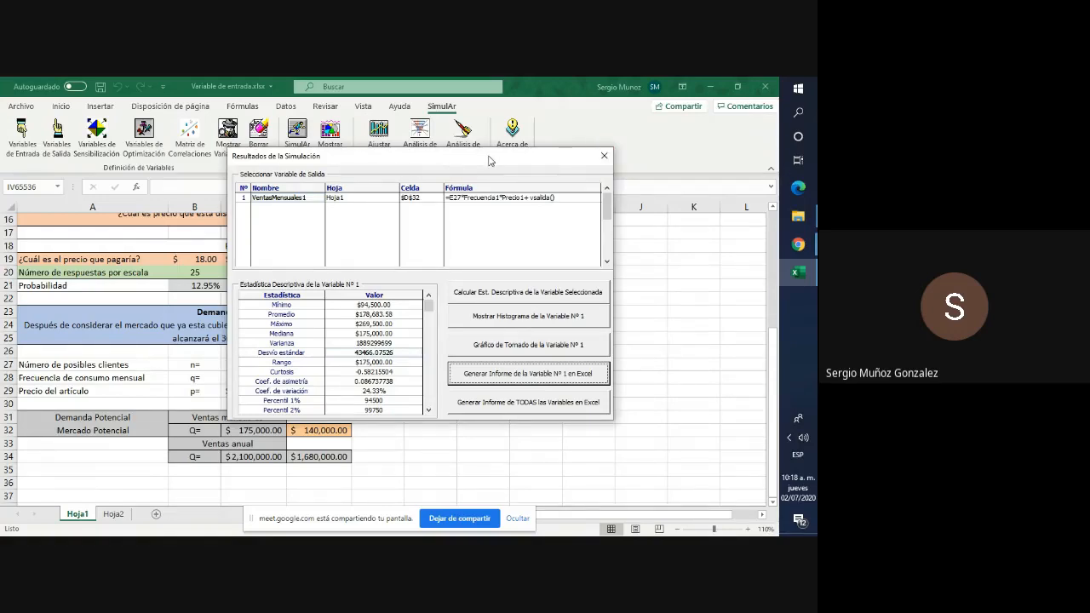
Compare the VentasMensuales1 statistics with the D32 formula and the survey tables in Hoja1, and close the simulation results.
{"action": "left_click_drag", "start_coordinate": [492, 158], "coordinate": [683, 131]}
{"action": "left_click", "coordinate": [318, 431]}
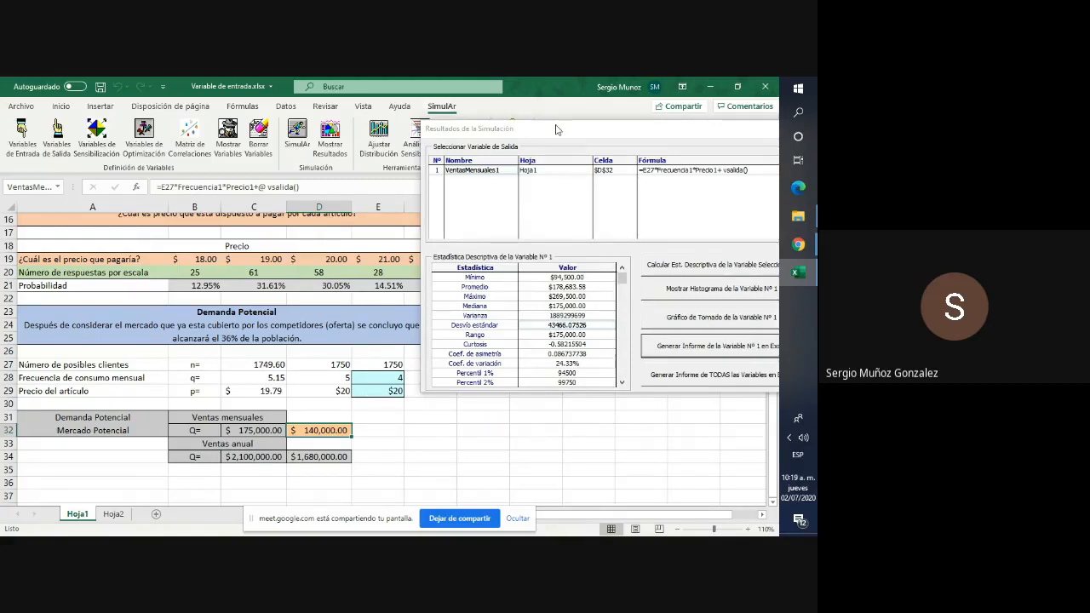
{"action": "left_click_drag", "start_coordinate": [673, 131], "coordinate": [433, 161]}
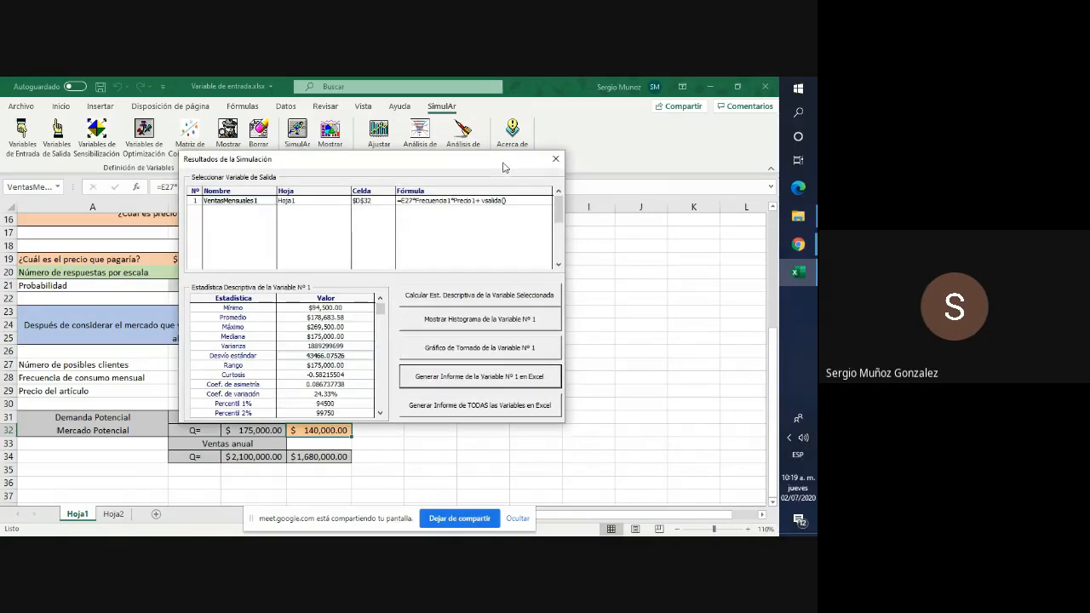
{"action": "left_click_drag", "start_coordinate": [504, 166], "coordinate": [776, 278]}
{"action": "left_click", "coordinate": [548, 242]}
{"action": "scroll", "coordinate": [547, 242], "scroll_direction": "up", "scroll_amount": 2}
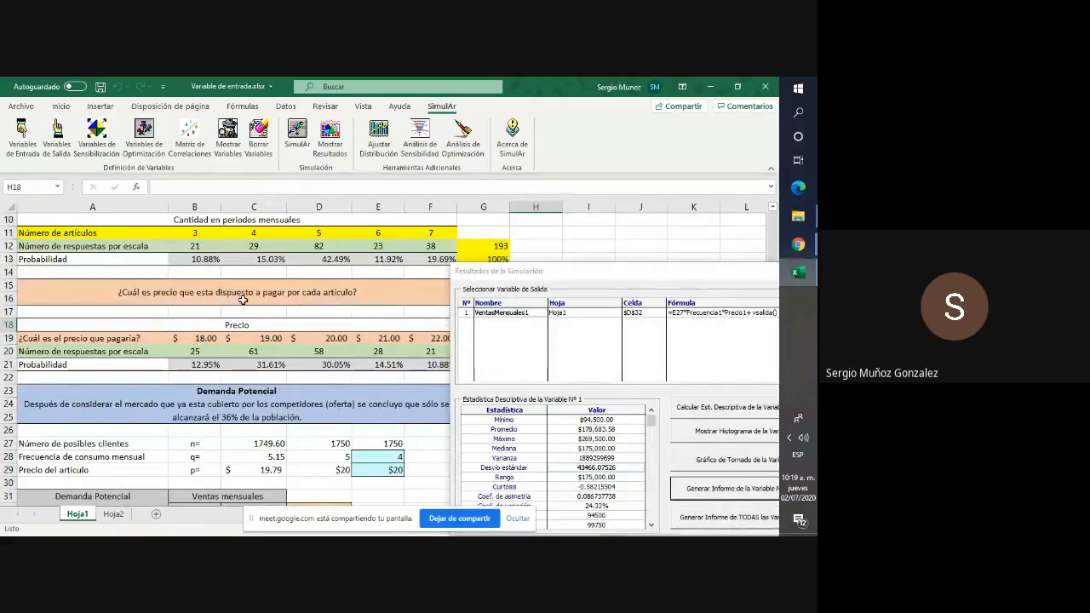
{"action": "scroll", "coordinate": [266, 308], "scroll_direction": "down", "scroll_amount": 2}
{"action": "scroll", "coordinate": [266, 309], "scroll_direction": "up", "scroll_amount": 3}
{"action": "scroll", "coordinate": [266, 308], "scroll_direction": "down", "scroll_amount": 2}
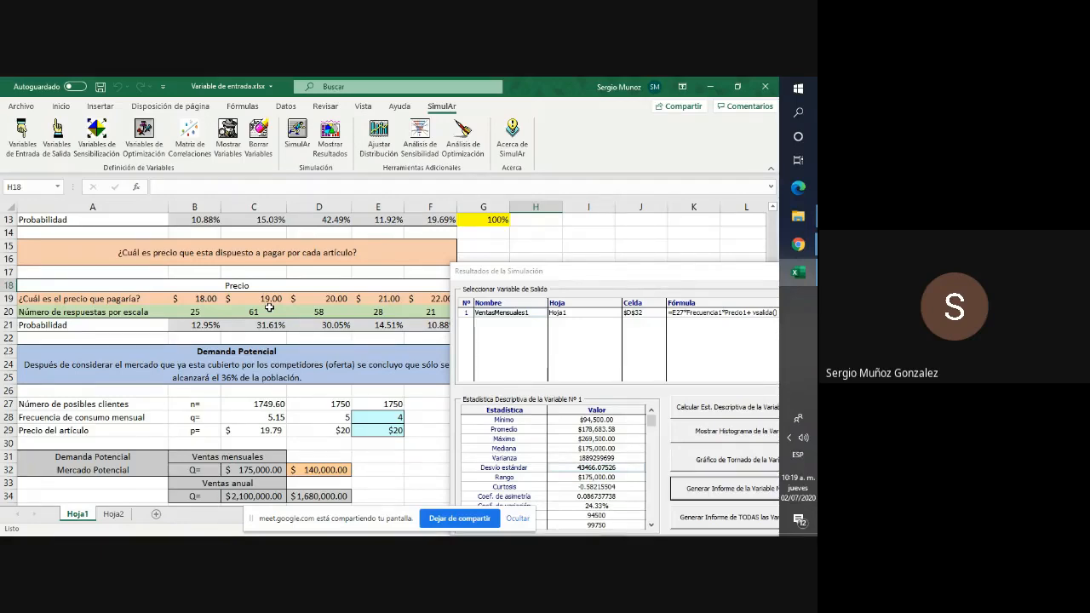
{"action": "left_click_drag", "start_coordinate": [589, 280], "coordinate": [169, 203]}
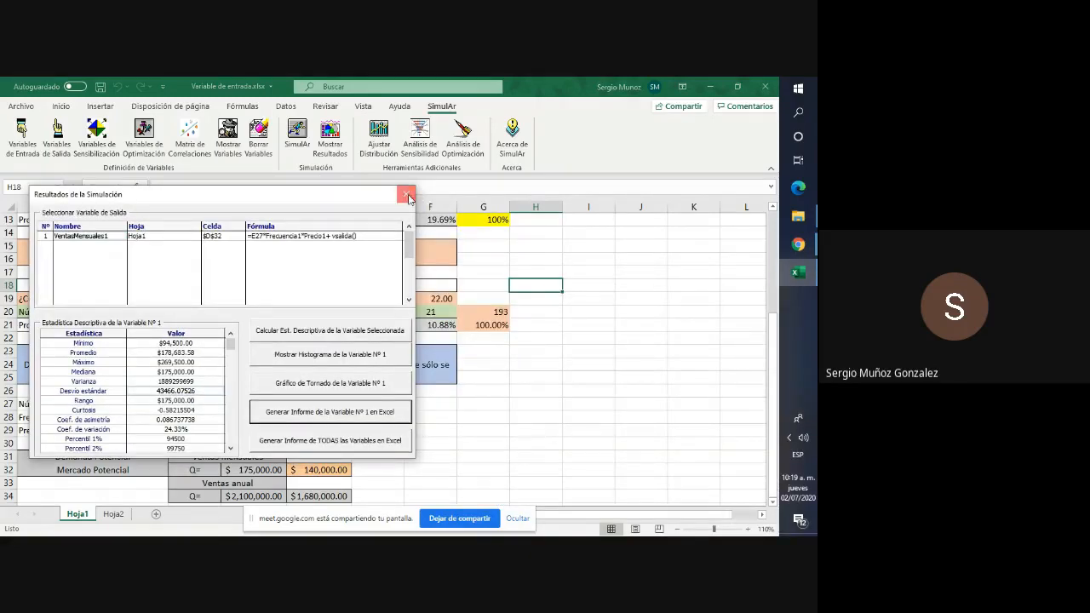
{"action": "left_click", "coordinate": [408, 198]}
Open the Hoja2 sheet and review the population and number of surveys in B3:B4.
{"action": "scroll", "coordinate": [249, 426], "scroll_direction": "up", "scroll_amount": 4}
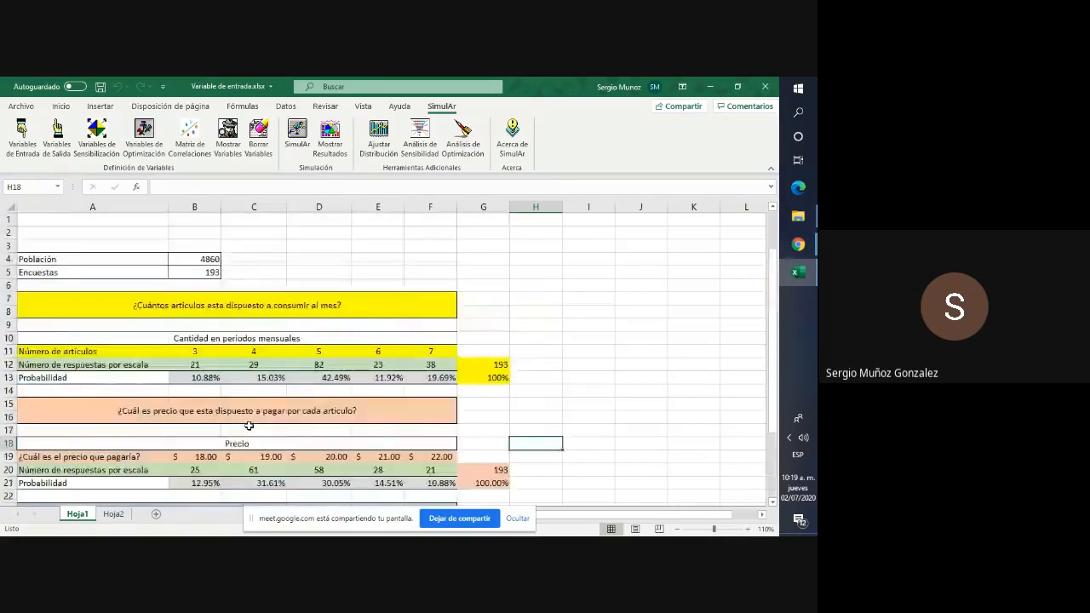
{"action": "scroll", "coordinate": [248, 426], "scroll_direction": "down", "scroll_amount": 3}
{"action": "scroll", "coordinate": [212, 421], "scroll_direction": "down", "scroll_amount": 2}
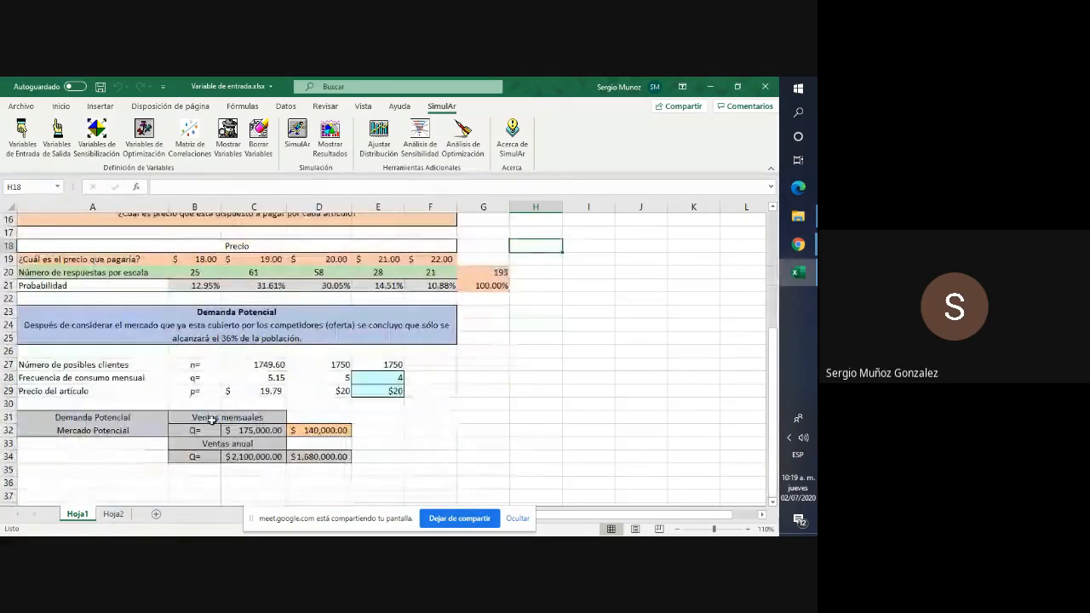
{"action": "left_click", "coordinate": [117, 519]}
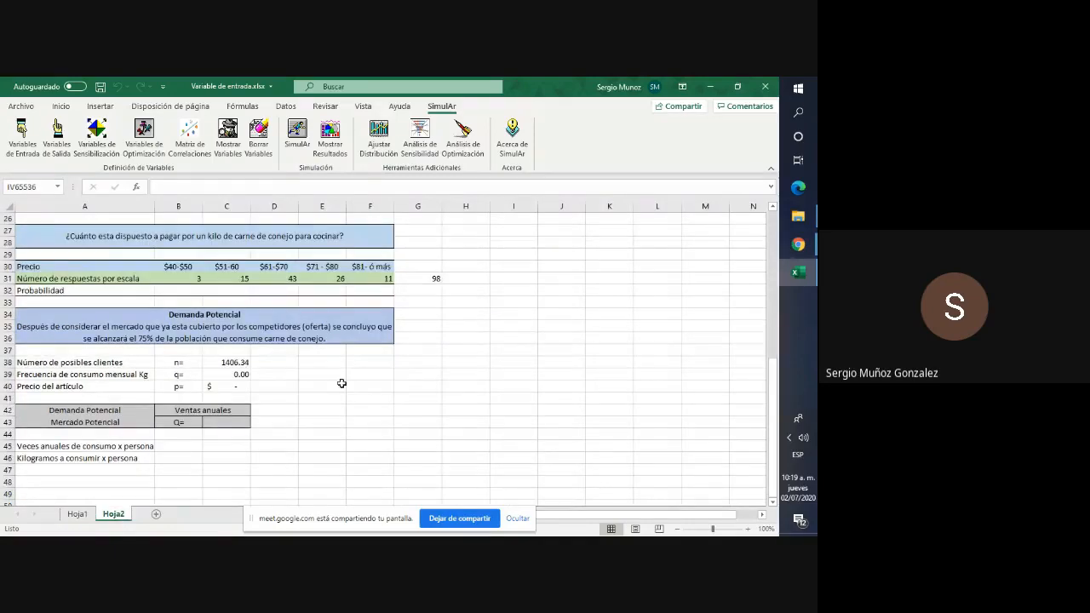
{"action": "scroll", "coordinate": [312, 375], "scroll_direction": "up", "scroll_amount": 10}
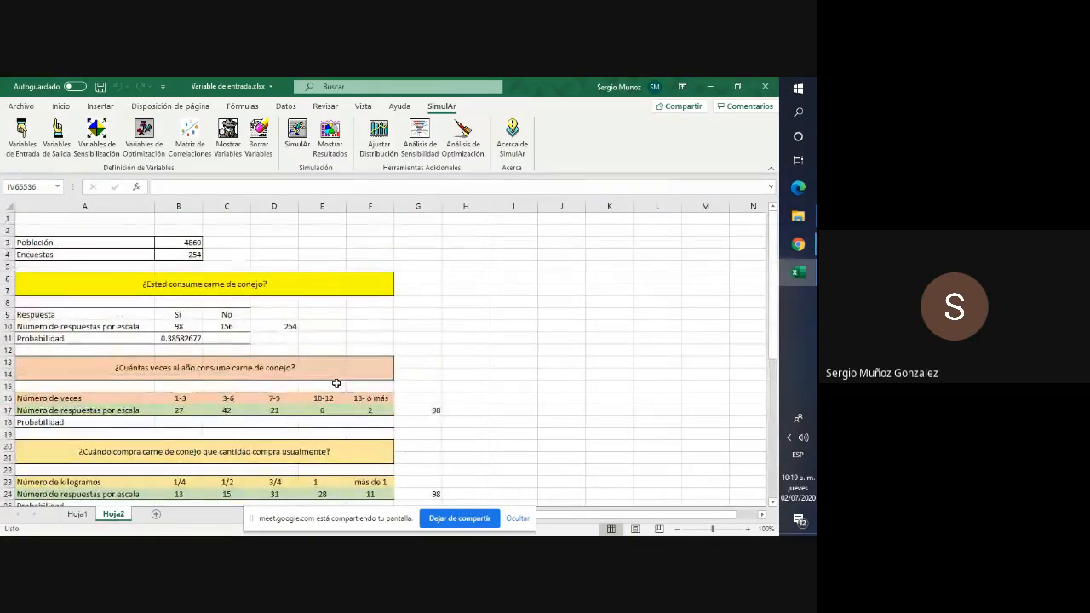
{"action": "left_click", "coordinate": [189, 243]}
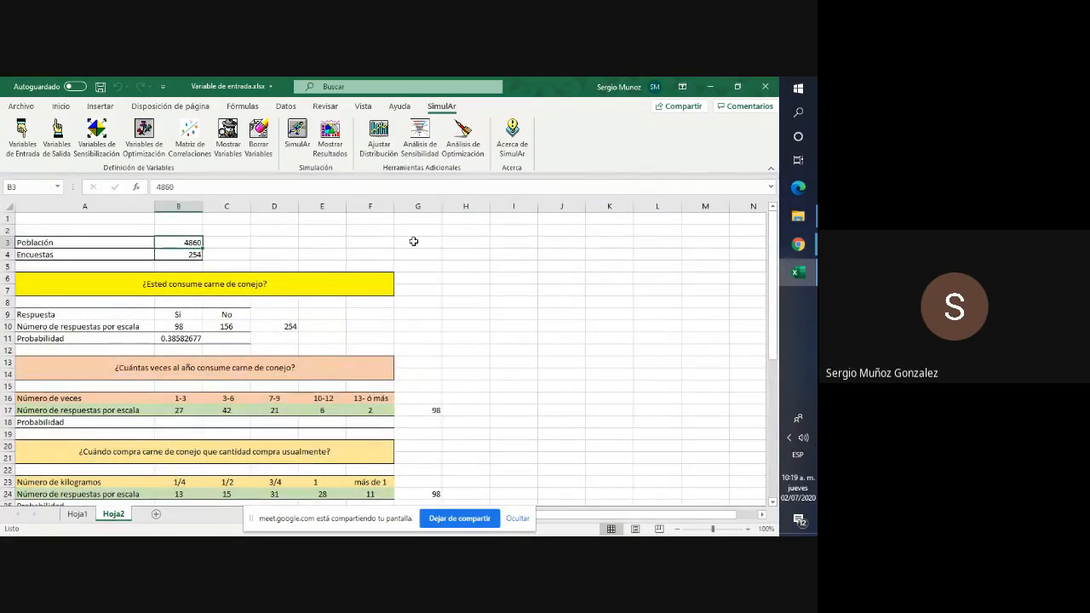
{"action": "left_click", "coordinate": [197, 258]}
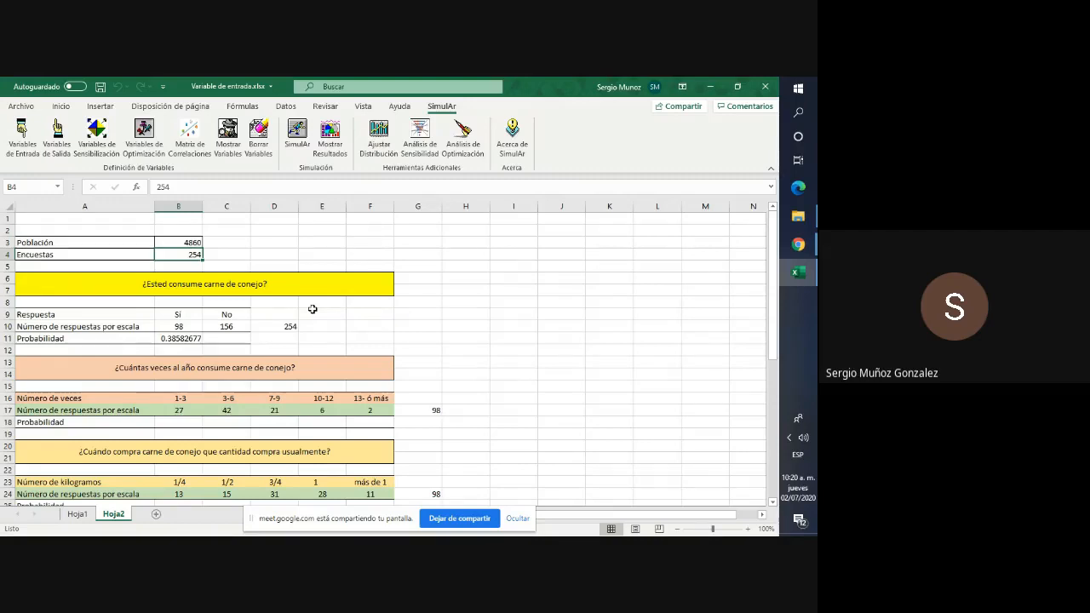
Examine the question on rabbit meat consumption in Hoja2 and its Sí/No response table.
{"action": "left_click", "coordinate": [368, 319]}
{"action": "key", "text": "Left"}
{"action": "key", "text": "Left"}
{"action": "key", "text": "Left"}
{"action": "key", "text": "Left"}
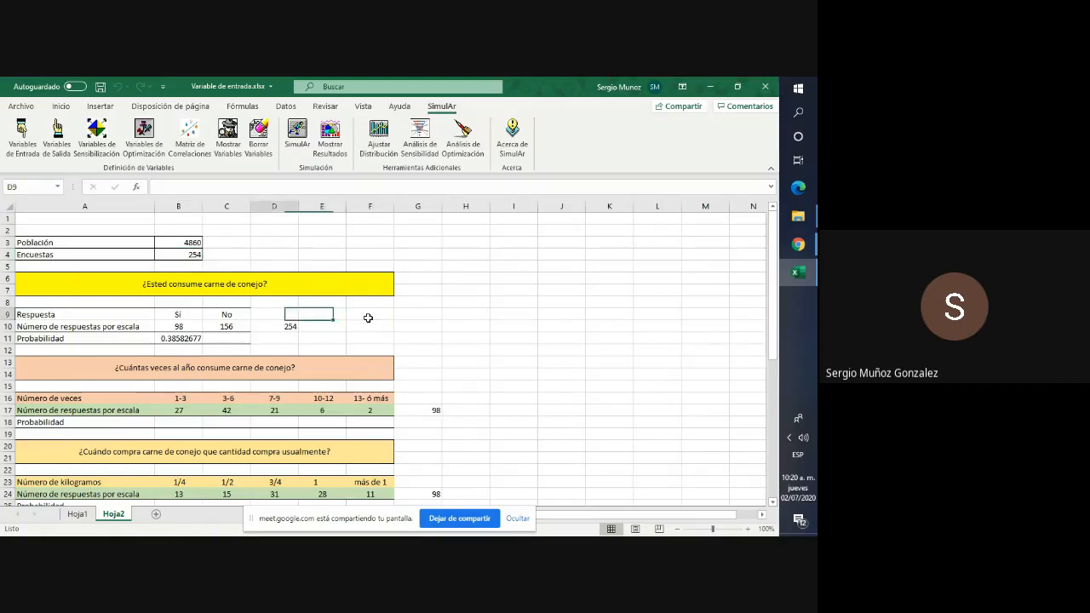
{"action": "key", "text": "Right"}
{"action": "key", "text": "Right"}
{"action": "key", "text": "Right"}
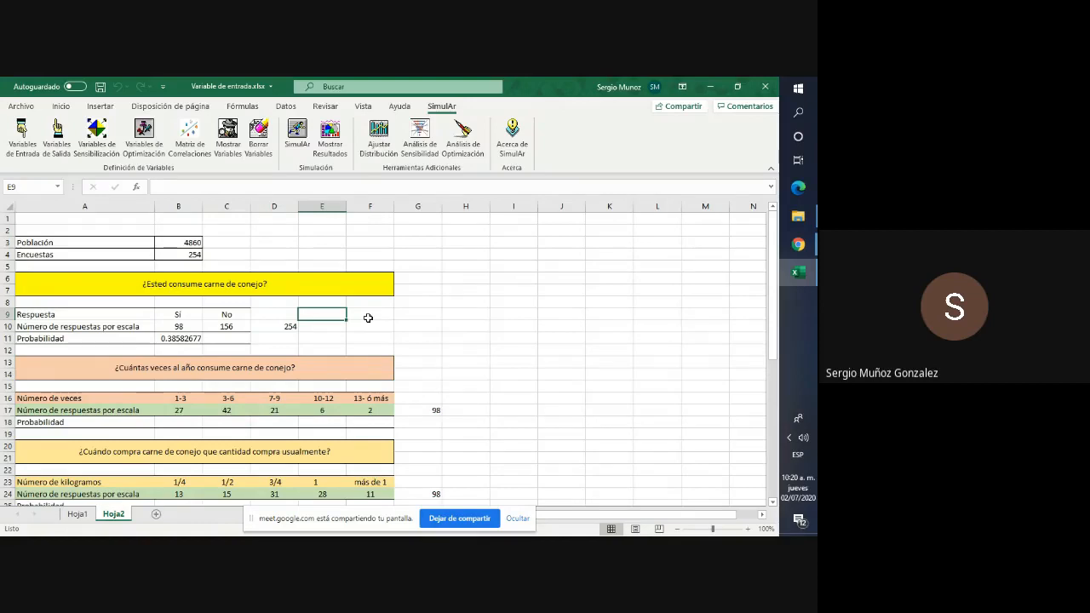
{"action": "key", "text": "Left"}
{"action": "key", "text": "Left"}
{"action": "key", "text": "Left"}
{"action": "key", "text": "Left"}
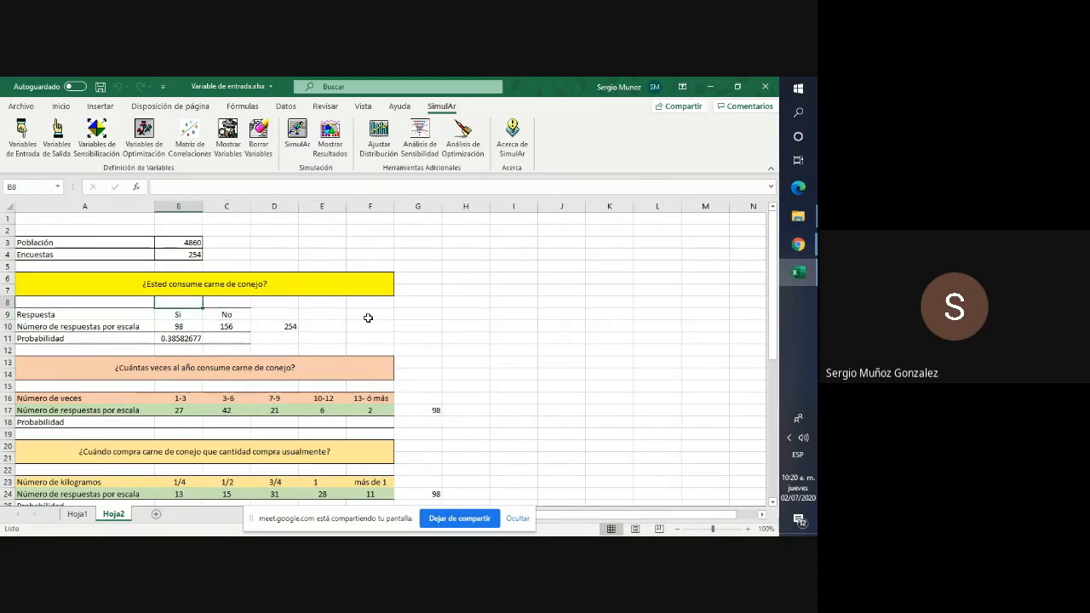
{"action": "key", "text": "Up"}
{"action": "key", "text": "Up"}
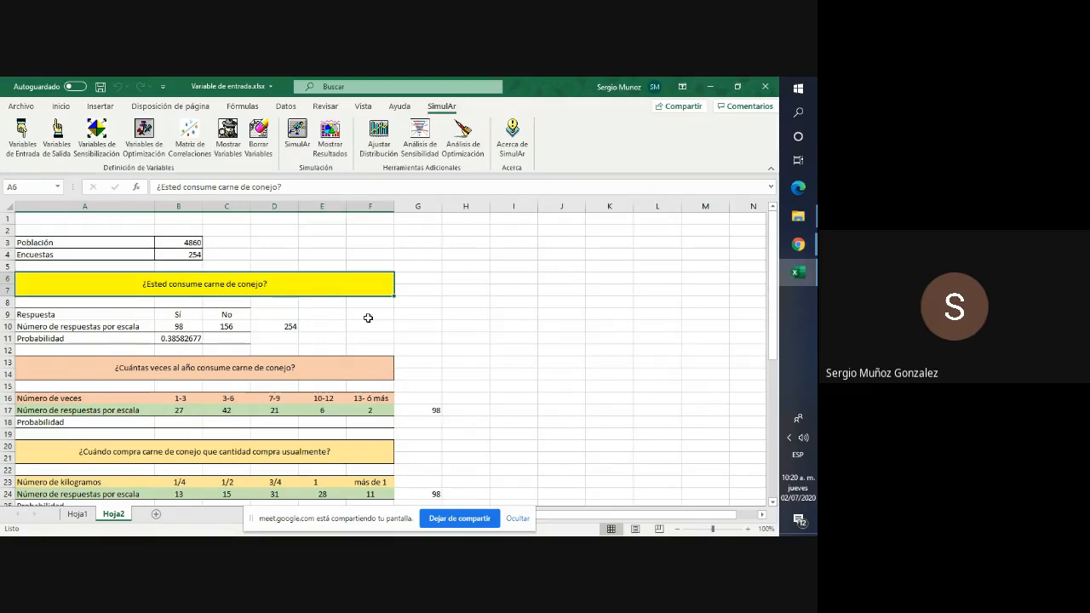
{"action": "key", "text": "Down"}
{"action": "key", "text": "Down"}
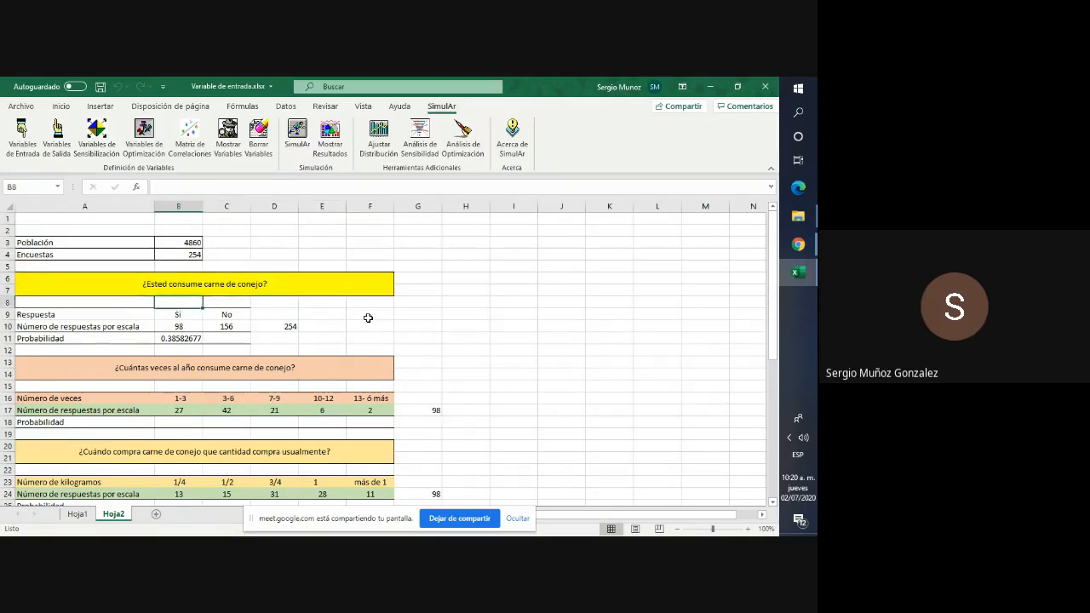
Examine the Sí and No response counts in row 10 and the SUMA total formula in D10.
{"action": "key", "text": "Down"}
{"action": "key", "text": "Up"}
{"action": "key", "text": "Right"}
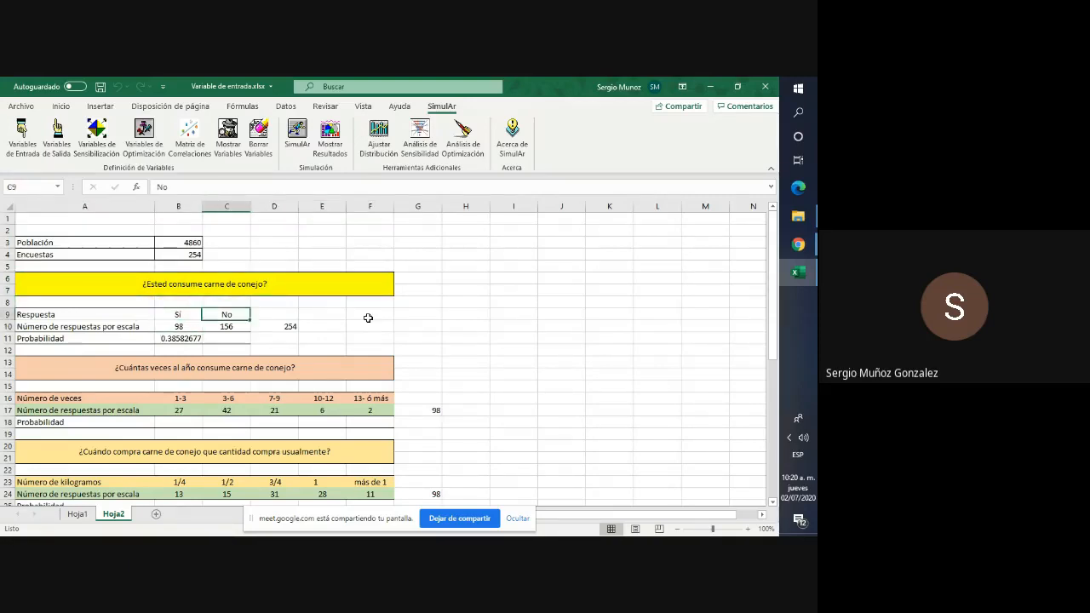
{"action": "key", "text": "Down"}
{"action": "key", "text": "Left"}
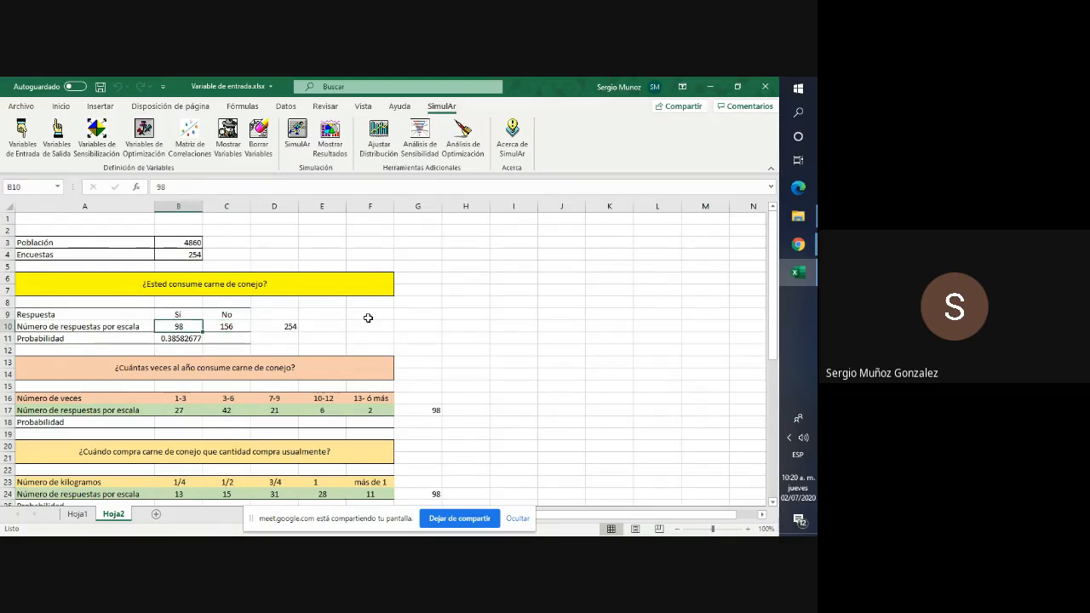
{"action": "key", "text": "Right"}
{"action": "key", "text": "Right"}
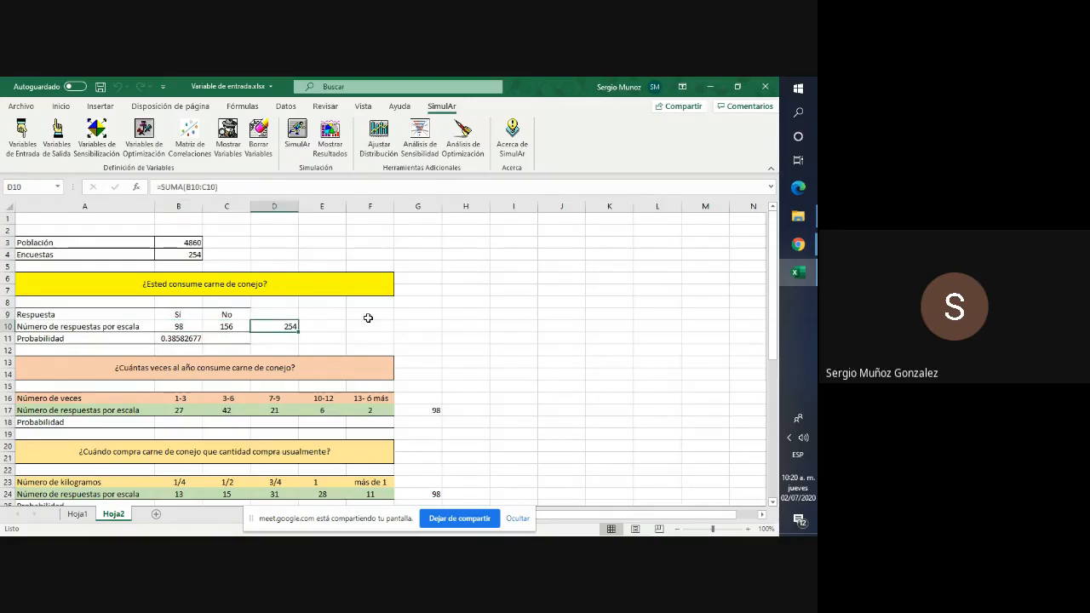
{"action": "key", "text": "Up"}
{"action": "key", "text": "Up"}
{"action": "key", "text": "Up"}
{"action": "key", "text": "Up"}
{"action": "key", "text": "Up"}
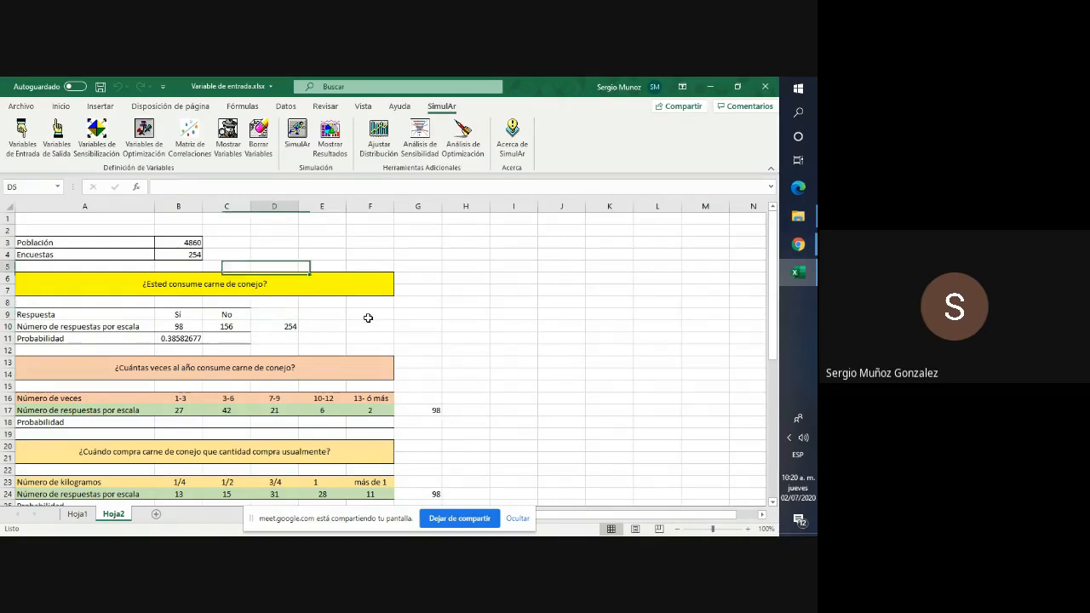
{"action": "key", "text": "Left"}
{"action": "key", "text": "Left"}
{"action": "key", "text": "Down"}
{"action": "key", "text": "Down"}
{"action": "key", "text": "Down"}
{"action": "key", "text": "Down"}
{"action": "key", "text": "Down"}
{"action": "key", "text": "Down"}
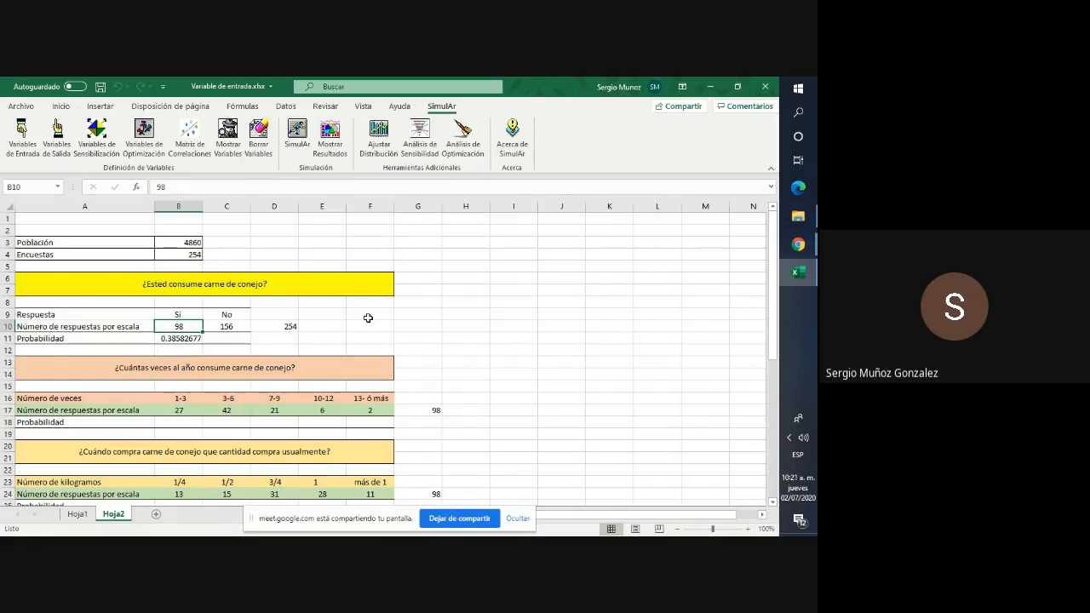
Inspect the probability formula in B11 and trace its references to B10 and D10.
{"action": "key", "text": "Up"}
{"action": "key", "text": "Down"}
{"action": "key", "text": "Down"}
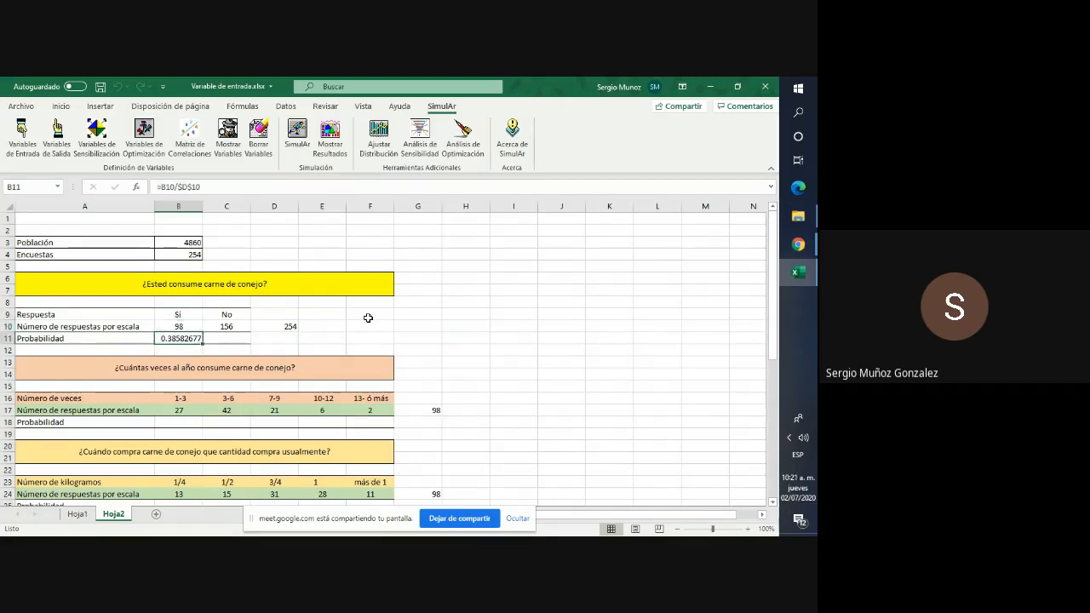
{"action": "key", "text": "Up"}
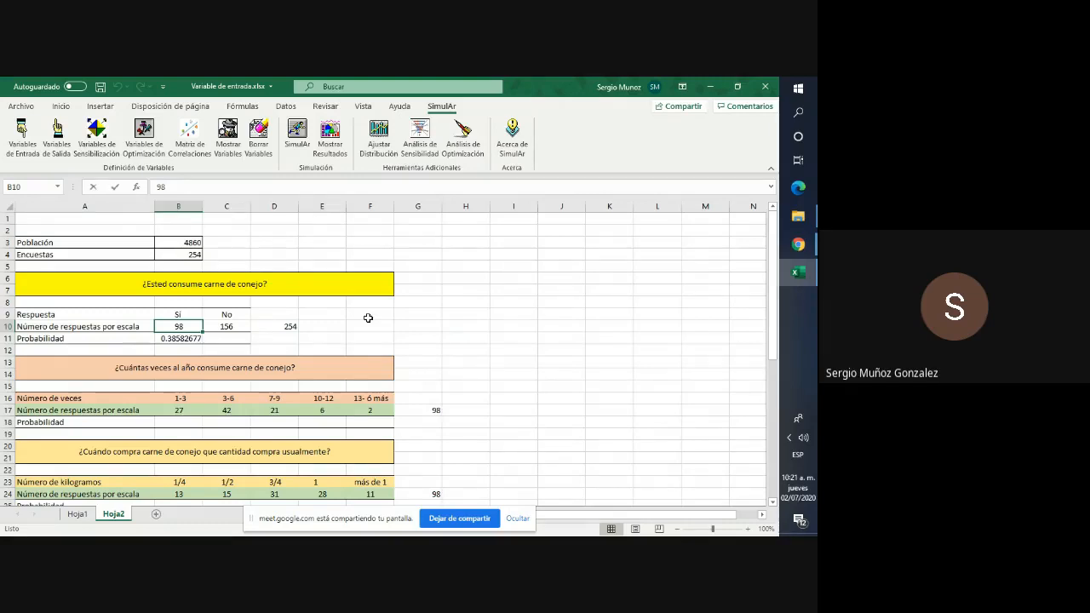
{"action": "key", "text": "F2"}
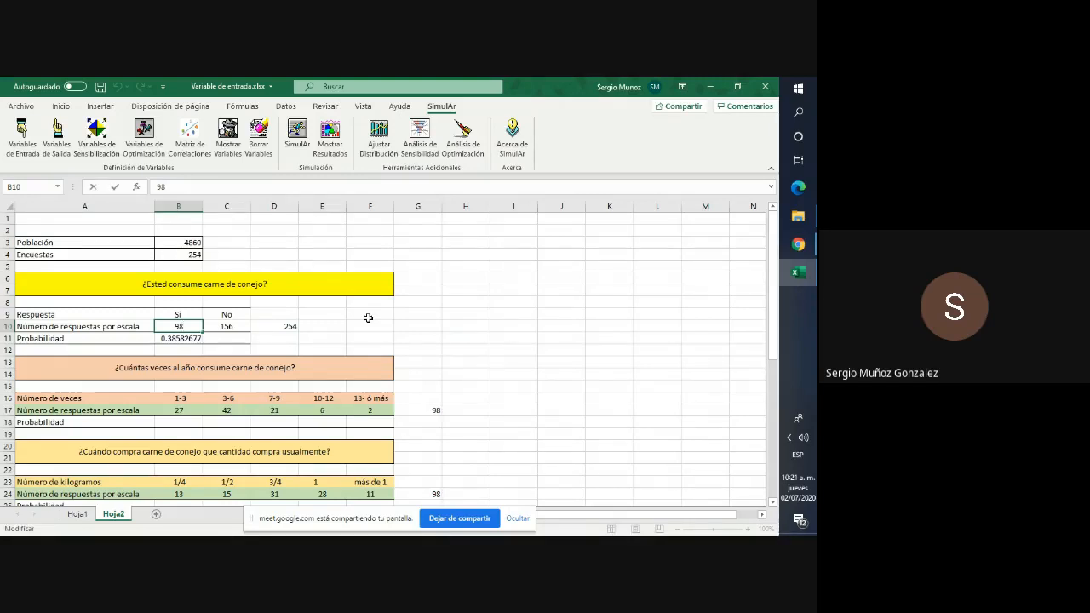
{"action": "key", "text": "Return"}
{"action": "key", "text": "F2"}
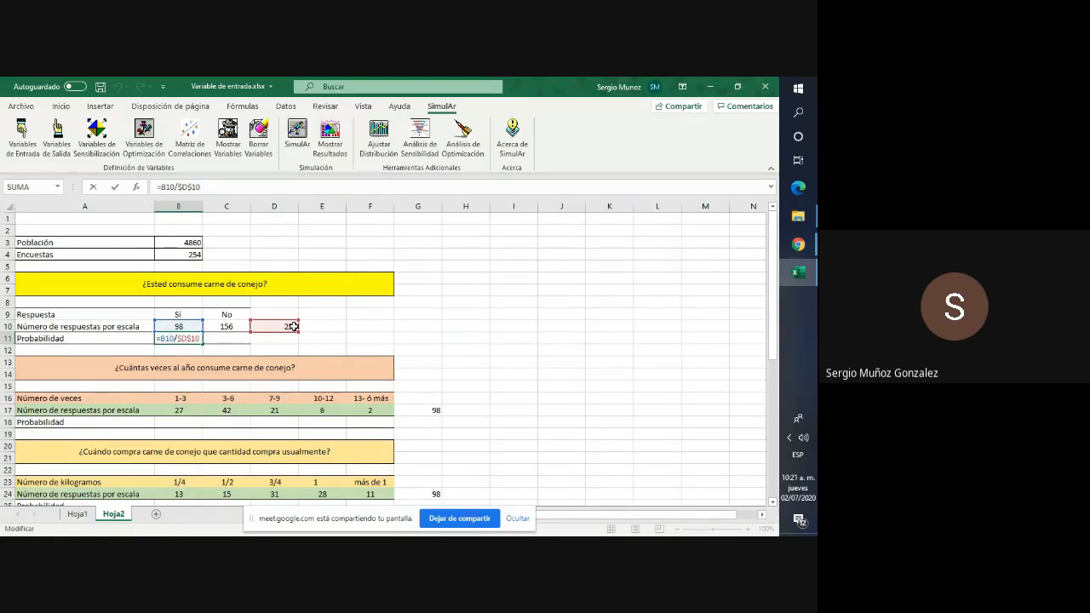
{"action": "key", "text": "ctrl+Return"}
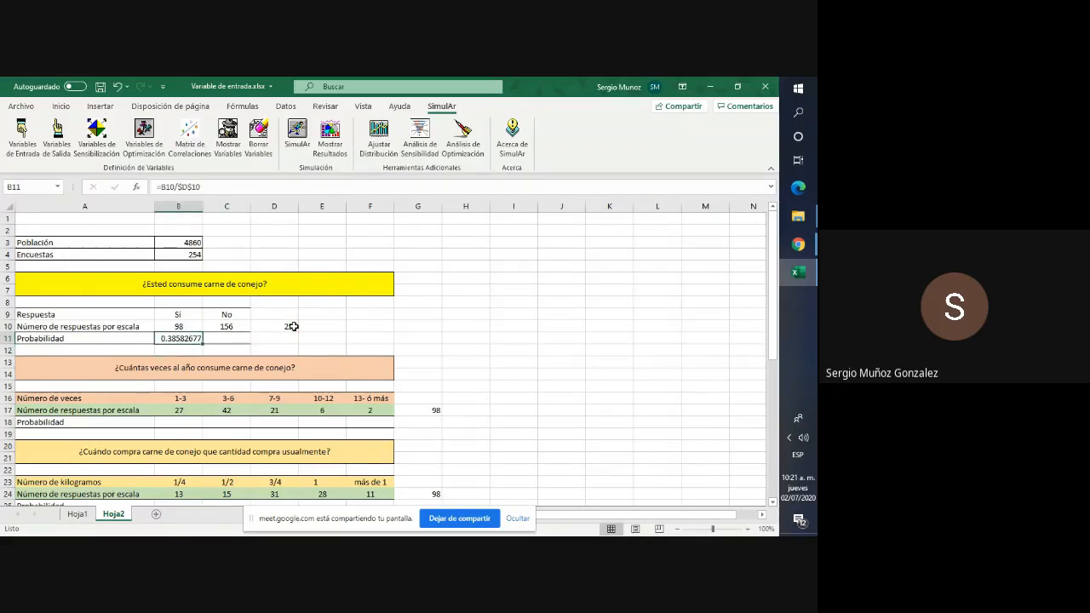
Compare the Sí probability in B11 with the yearly consumption frequency table in rows 16 to 18.
{"action": "key", "text": "Down"}
{"action": "key", "text": "Down"}
{"action": "key", "text": "Down"}
{"action": "key", "text": "Down"}
{"action": "key", "text": "Down"}
{"action": "key", "text": "Down"}
{"action": "key", "text": "Down"}
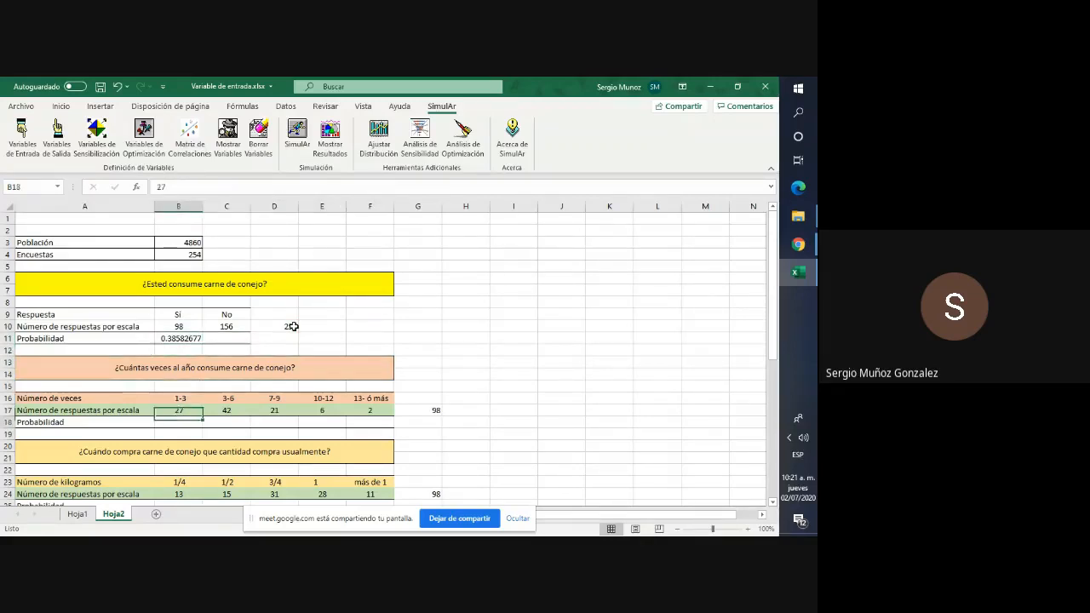
{"action": "key", "text": "Down"}
{"action": "key", "text": "Down"}
{"action": "key", "text": "Down"}
{"action": "key", "text": "Down"}
{"action": "key", "text": "Up"}
{"action": "key", "text": "Up"}
{"action": "key", "text": "Up"}
{"action": "key", "text": "Up"}
{"action": "key", "text": "Up"}
{"action": "key", "text": "Up"}
{"action": "key", "text": "Up"}
{"action": "key", "text": "Up"}
{"action": "key", "text": "Up"}
{"action": "key", "text": "Up"}
{"action": "key", "text": "Up"}
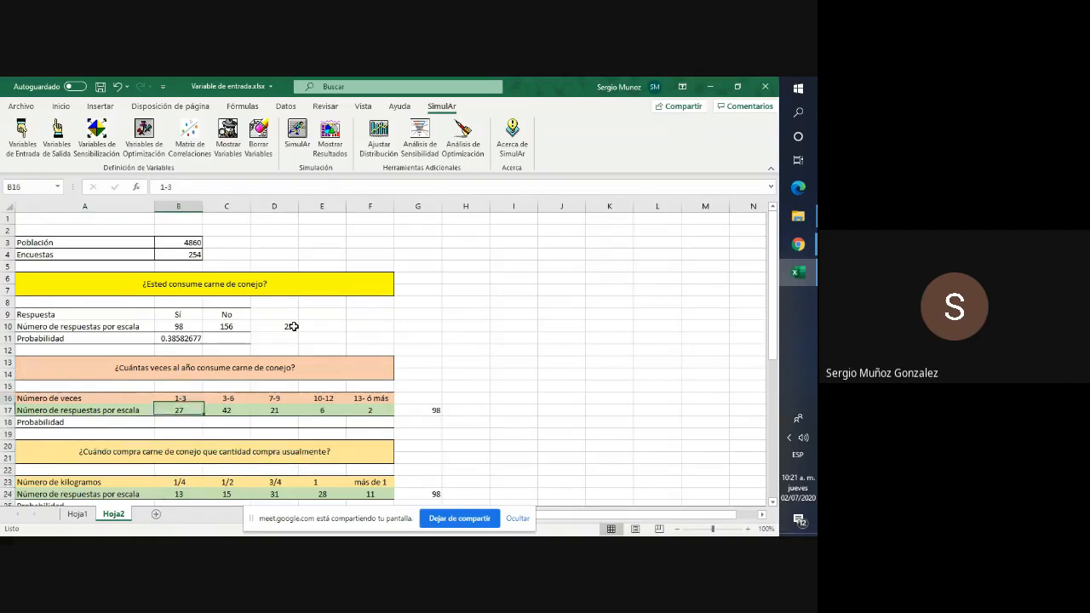
{"action": "key", "text": "Up"}
{"action": "key", "text": "Down"}
{"action": "key", "text": "Down"}
{"action": "key", "text": "Down"}
{"action": "key", "text": "Up"}
{"action": "key", "text": "Up"}
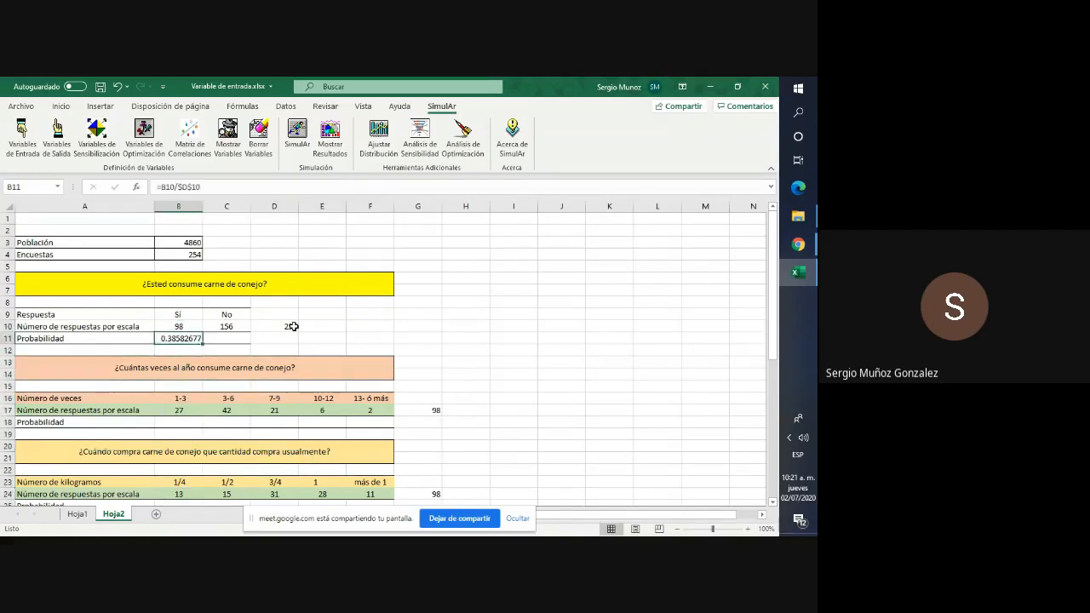
Look over the survey questions on consumption frequency, kilograms bought and price per kilo, down to row 30.
{"action": "key", "text": "Up"}
{"action": "key", "text": "Down"}
{"action": "key", "text": "Down"}
{"action": "key", "text": "Down"}
{"action": "key", "text": "Down"}
{"action": "key", "text": "Down"}
{"action": "key", "text": "Down"}
{"action": "key", "text": "Down"}
{"action": "key", "text": "Down"}
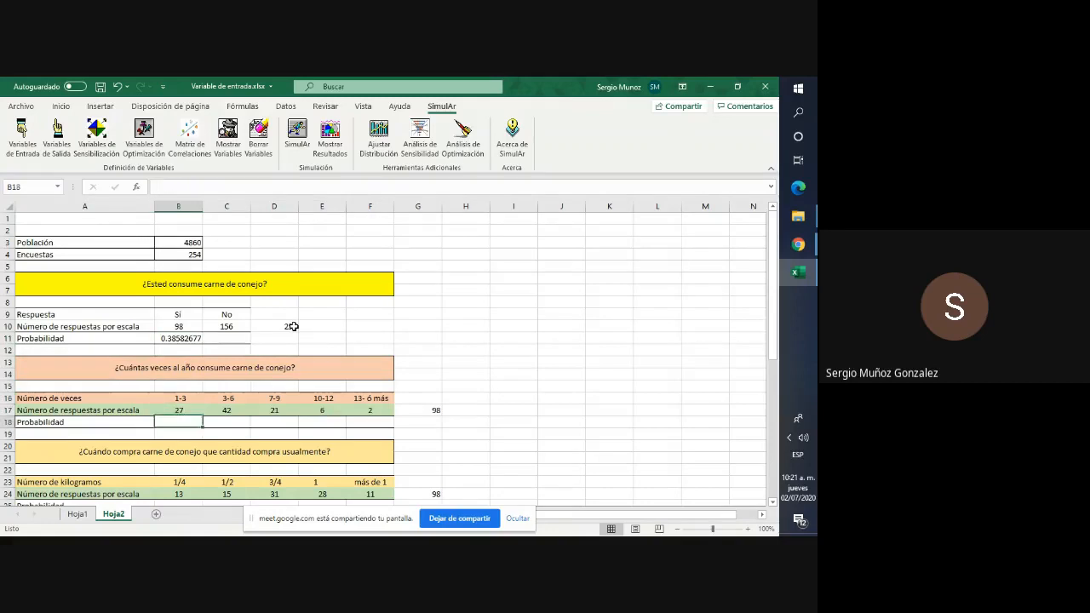
{"action": "key", "text": "Down"}
{"action": "key", "text": "Down"}
{"action": "key", "text": "Right"}
{"action": "key", "text": "Down"}
{"action": "key", "text": "Down"}
{"action": "key", "text": "Down"}
{"action": "key", "text": "Down"}
{"action": "key", "text": "Down"}
{"action": "key", "text": "Down"}
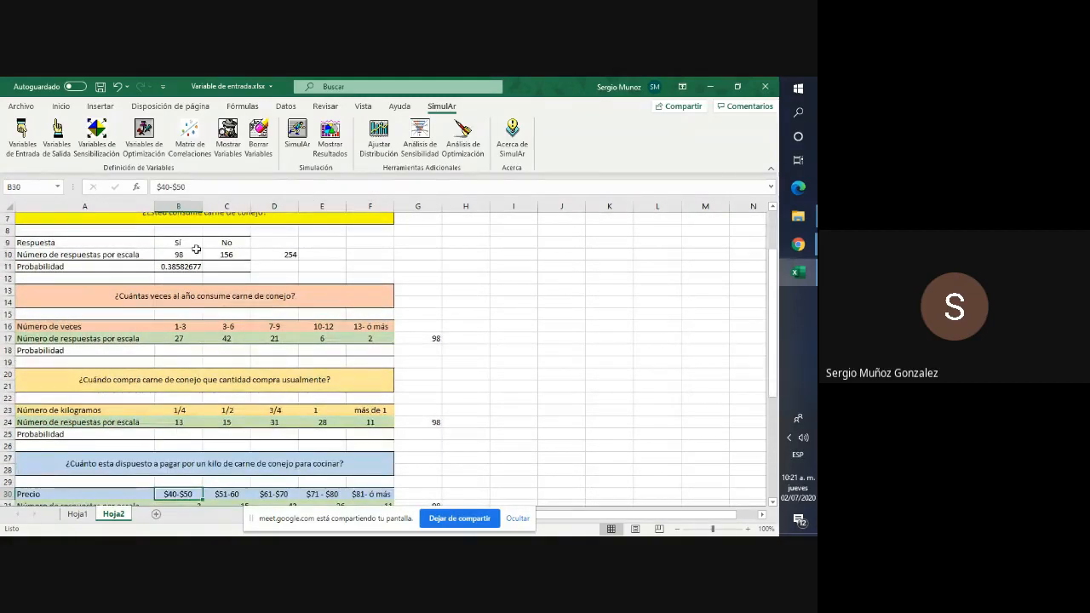
Review the yearly consumption question in A13 and the kilograms purchased table in rows 23 and 24.
{"action": "left_click", "coordinate": [274, 269]}
{"action": "scroll", "coordinate": [247, 290], "scroll_direction": "up", "scroll_amount": 2}
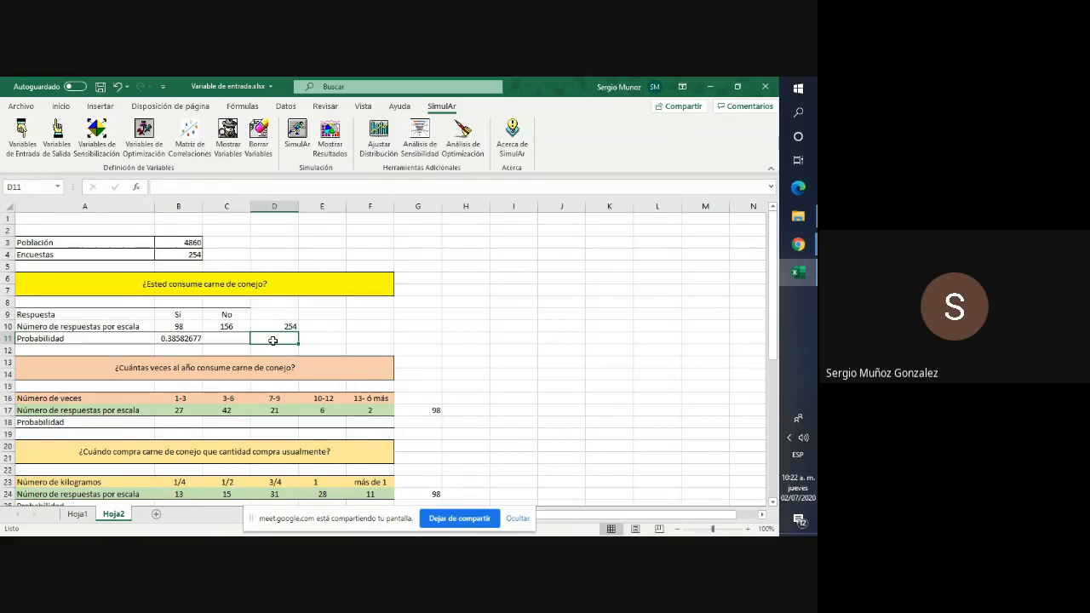
{"action": "key", "text": "Down"}
{"action": "key", "text": "Down"}
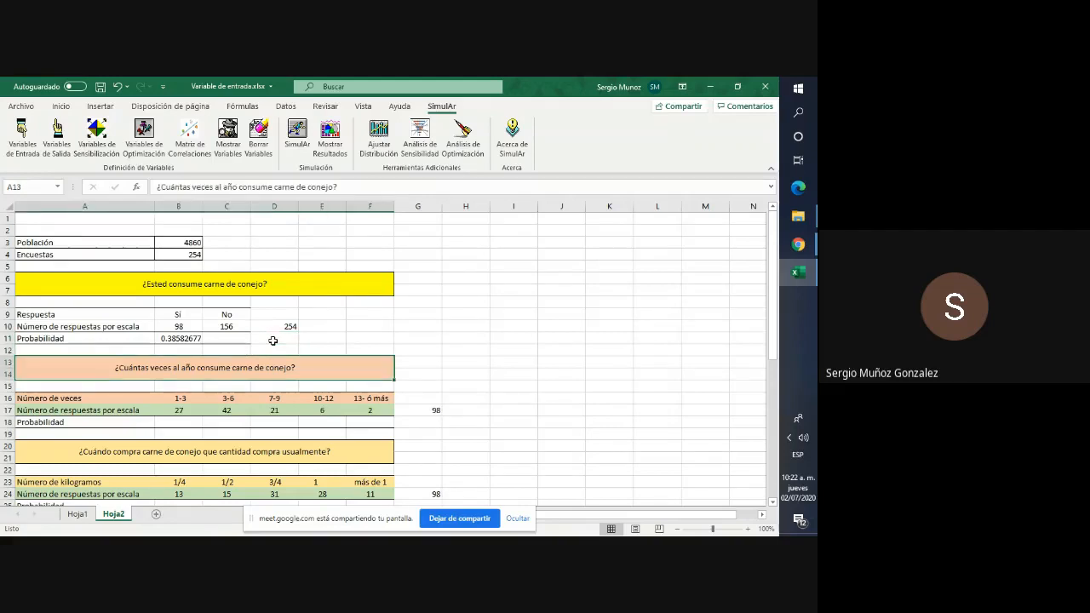
{"action": "key", "text": "Down"}
{"action": "key", "text": "Up"}
{"action": "key", "text": "Down"}
{"action": "key", "text": "Down"}
{"action": "key", "text": "Down"}
{"action": "key", "text": "Down"}
{"action": "key", "text": "Down"}
{"action": "key", "text": "Down"}
{"action": "key", "text": "Down"}
{"action": "key", "text": "Down"}
{"action": "key", "text": "Down"}
{"action": "key", "text": "Down"}
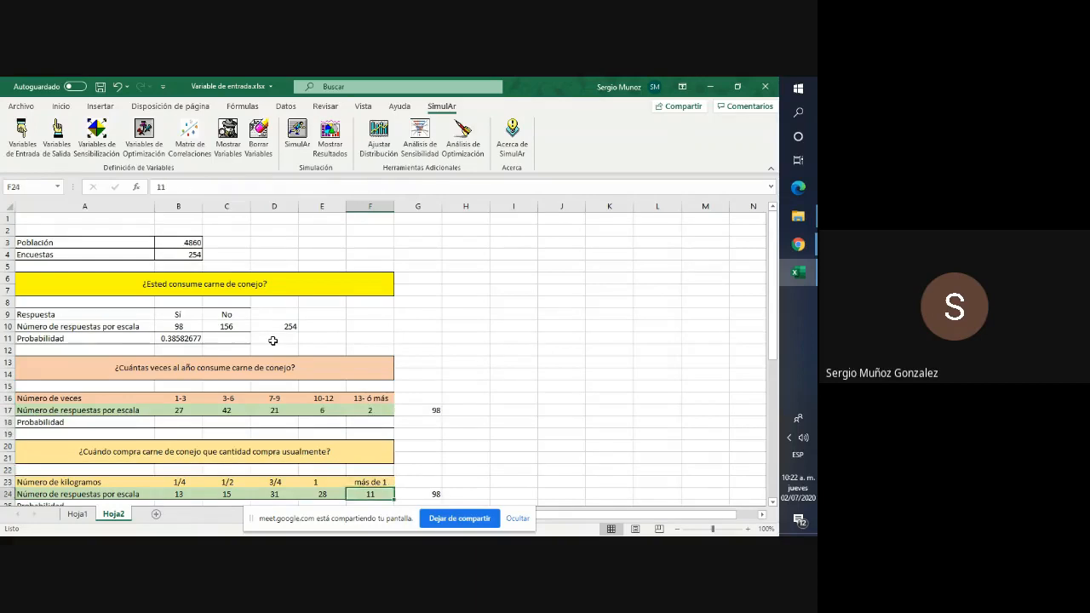
{"action": "scroll", "coordinate": [272, 341], "scroll_direction": "down", "scroll_amount": 2}
Examine the Número de veces ranges in B16:F16, from 1-3 to 13 ó más.
{"action": "key", "text": "Up"}
{"action": "key", "text": "Up"}
{"action": "key", "text": "Up"}
{"action": "key", "text": "Up"}
{"action": "key", "text": "Up"}
{"action": "key", "text": "Up"}
{"action": "key", "text": "Up"}
{"action": "key", "text": "Up"}
{"action": "key", "text": "Up"}
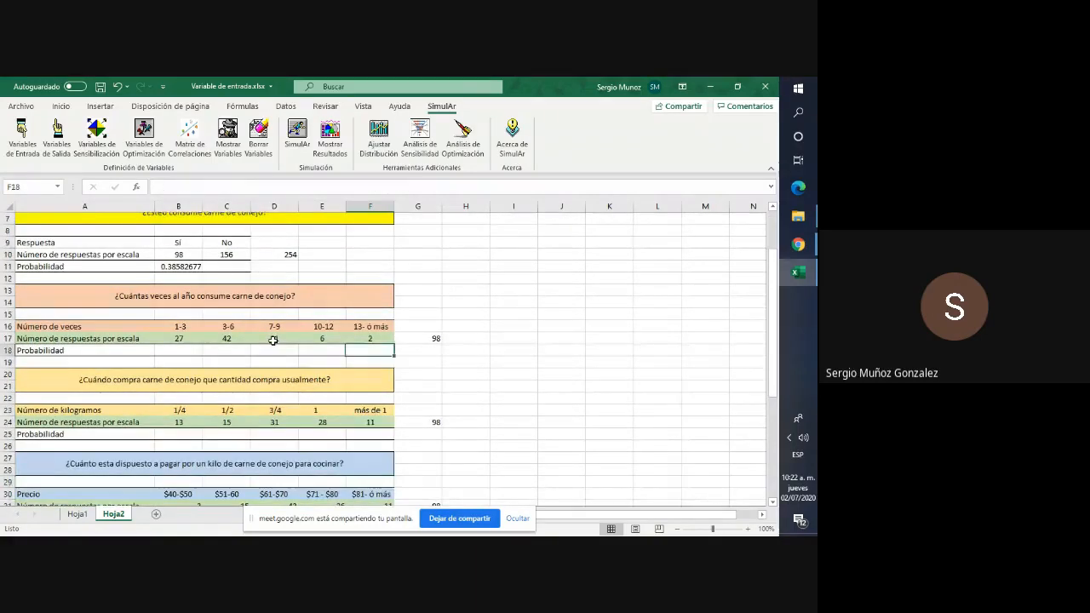
{"action": "key", "text": "Left"}
{"action": "key", "text": "Left"}
{"action": "key", "text": "Left"}
{"action": "key", "text": "Left"}
{"action": "key", "text": "Left"}
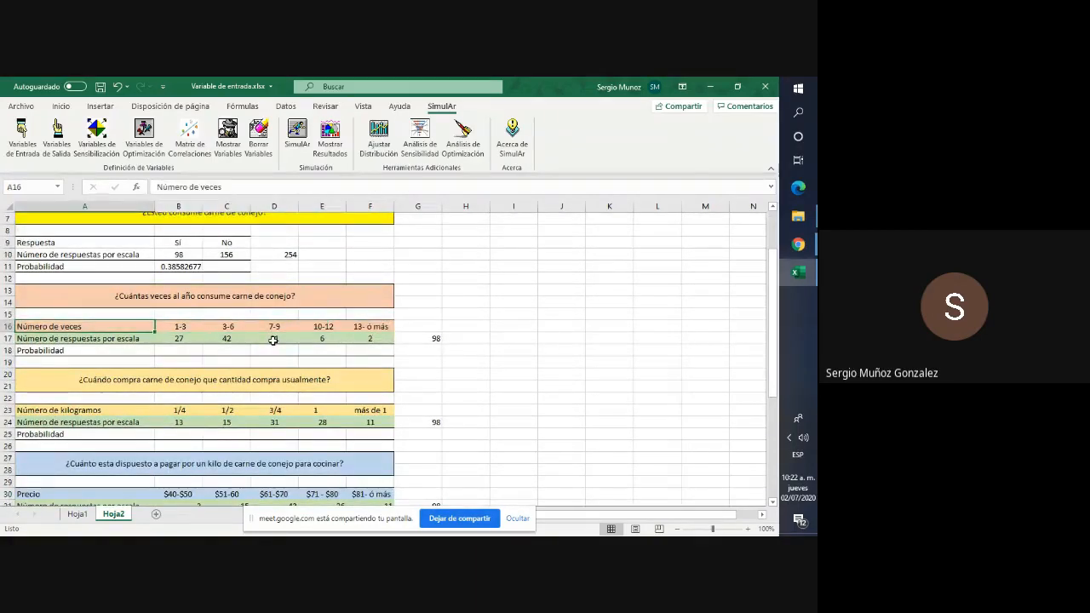
{"action": "key", "text": "Right"}
{"action": "key", "text": "Right"}
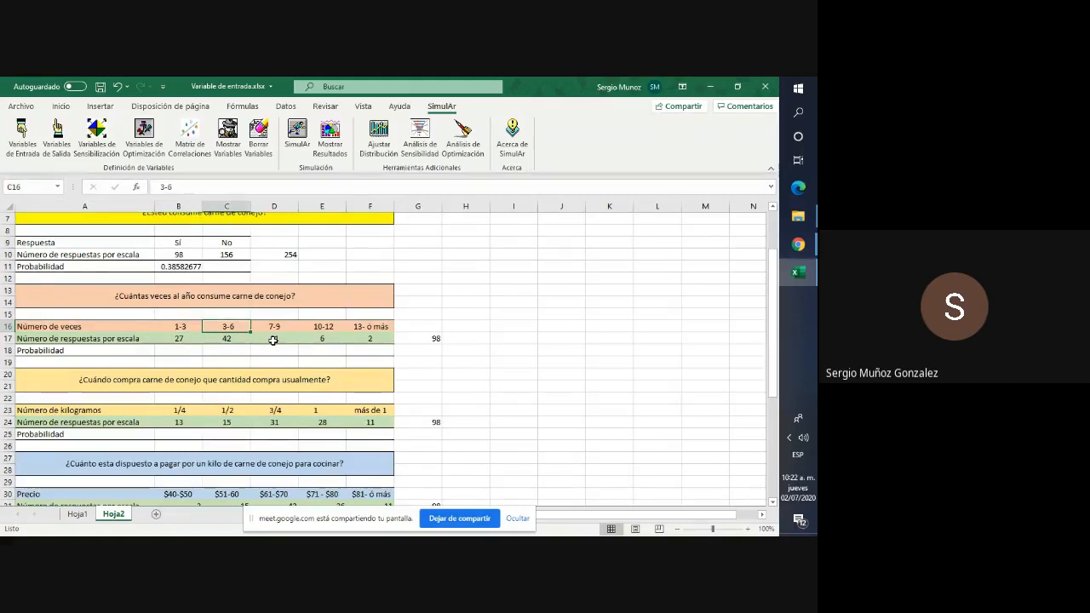
{"action": "key", "text": "Left"}
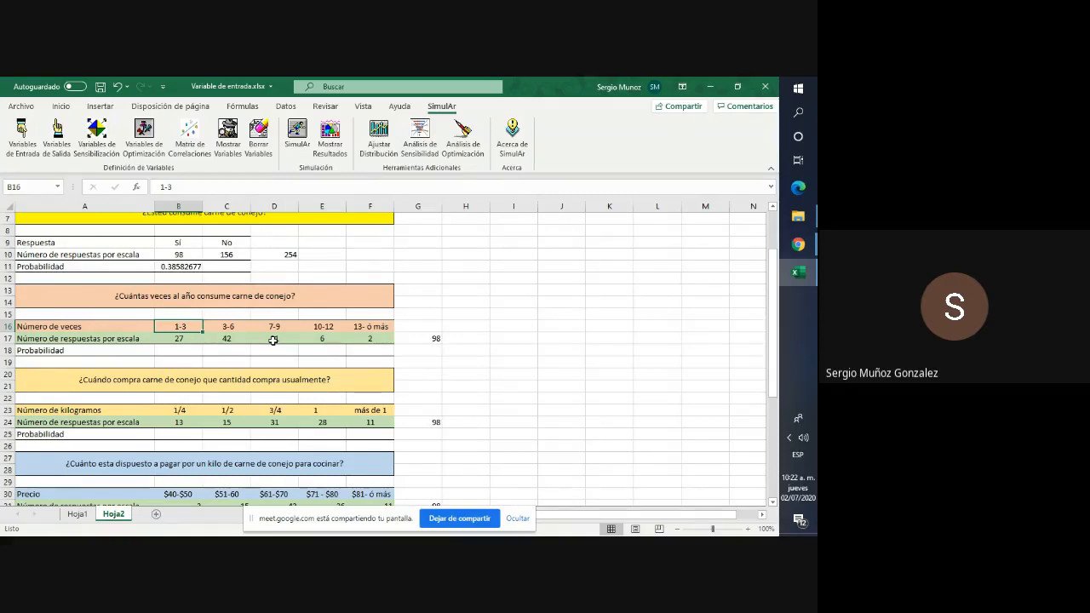
{"action": "key", "text": "Right"}
{"action": "key", "text": "Right"}
{"action": "key", "text": "Right"}
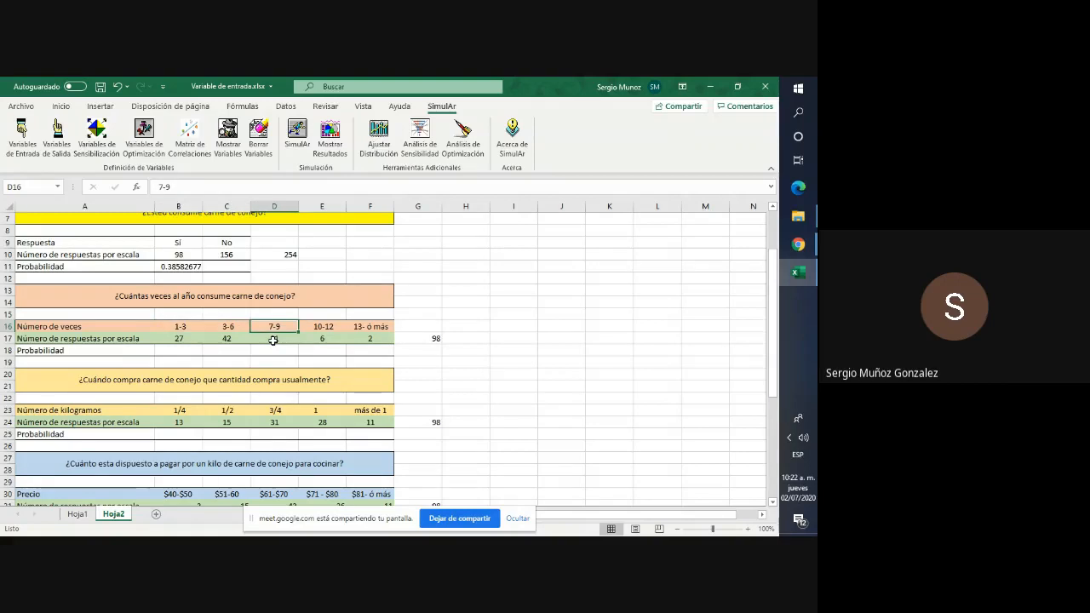
{"action": "key", "text": "Right"}
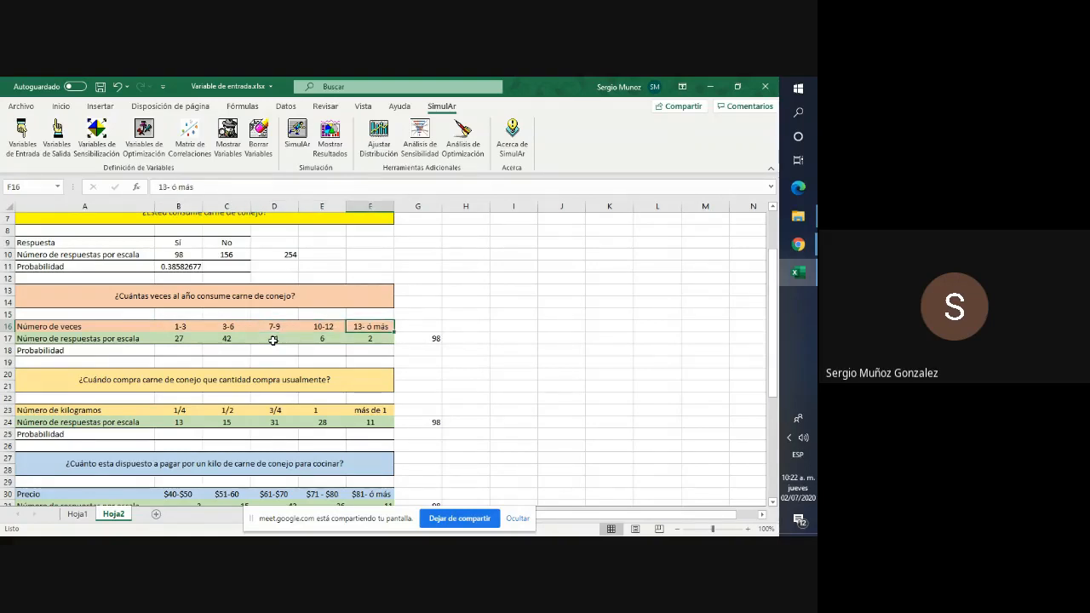
Match each Número de veces range with its response count in row 17 and inspect the total formula in G17.
{"action": "key", "text": "Down"}
{"action": "key", "text": "Left"}
{"action": "key", "text": "Left"}
{"action": "key", "text": "Left"}
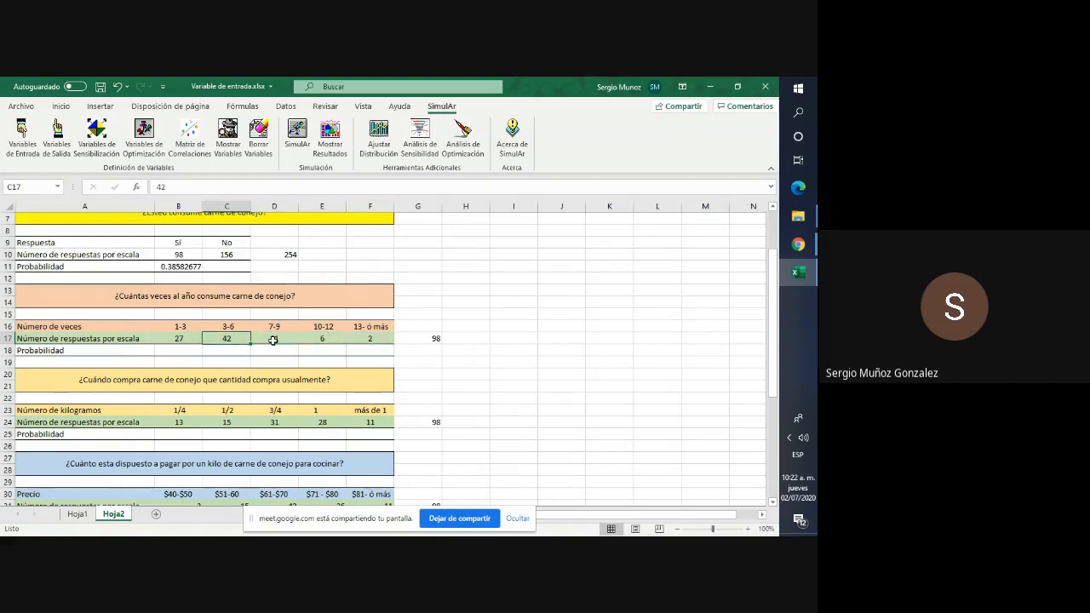
{"action": "left_click", "coordinate": [528, 330]}
{"action": "key", "text": "Left"}
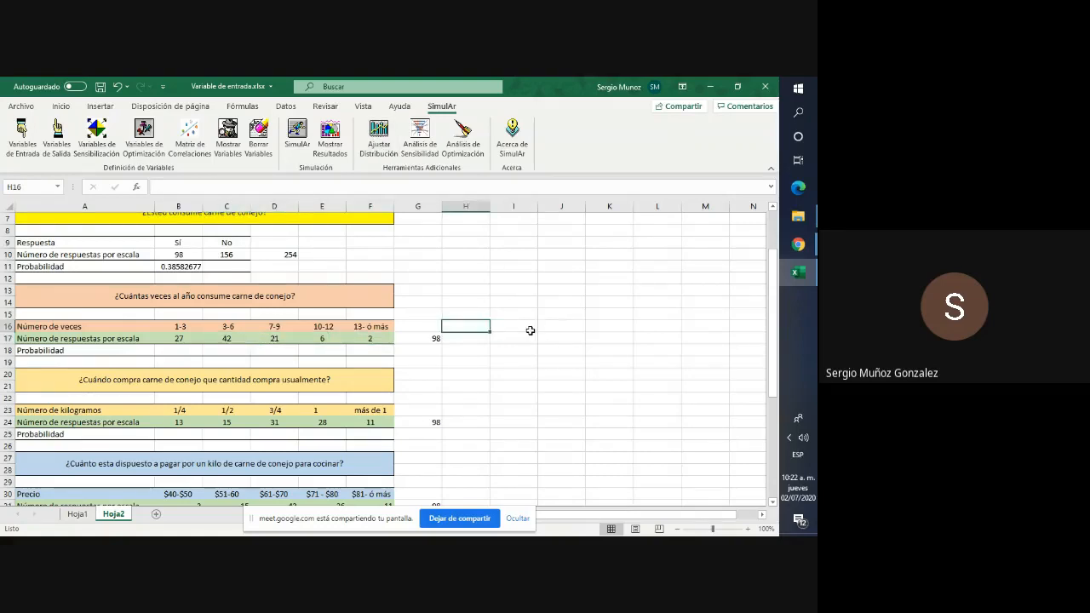
{"action": "key", "text": "Left"}
{"action": "key", "text": "Left"}
{"action": "key", "text": "Left"}
{"action": "key", "text": "Left"}
{"action": "key", "text": "Left"}
{"action": "key", "text": "Left"}
{"action": "key", "text": "Down"}
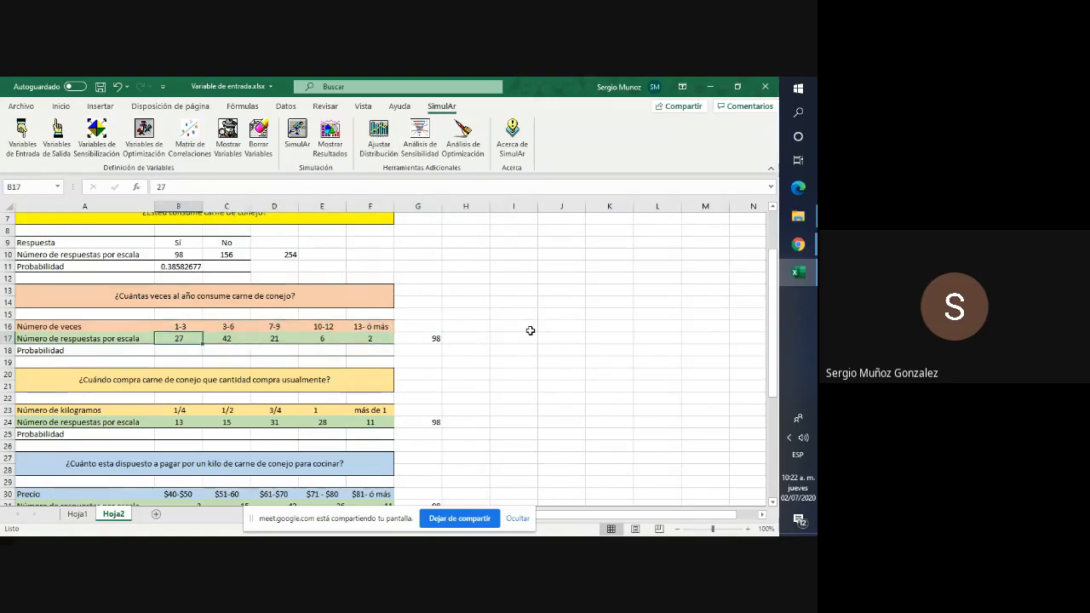
{"action": "key", "text": "Up"}
{"action": "key", "text": "Right"}
{"action": "key", "text": "Down"}
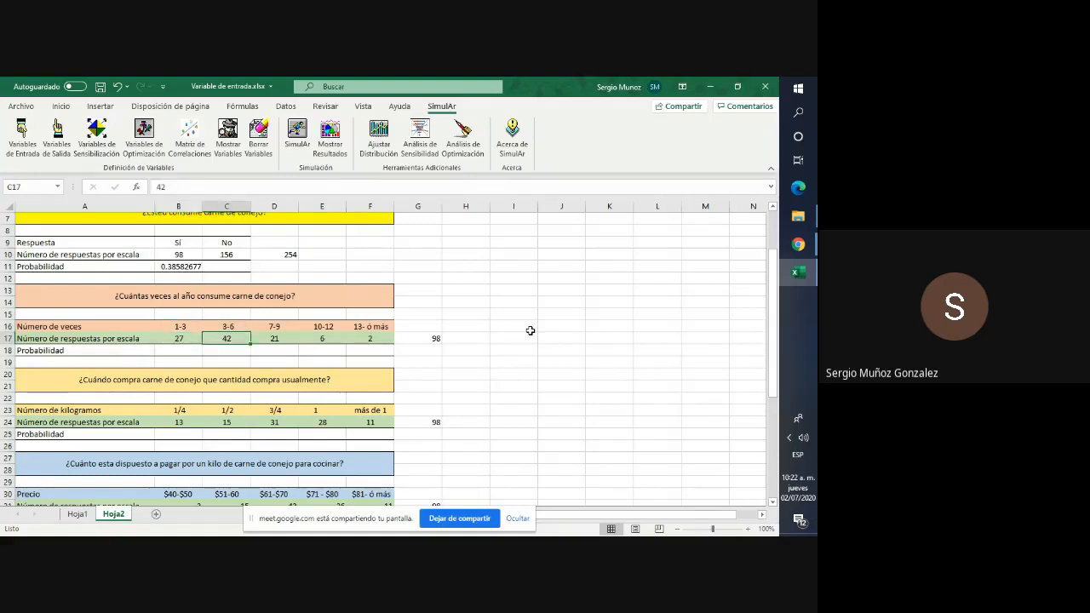
{"action": "key", "text": "Up"}
{"action": "key", "text": "Right"}
{"action": "key", "text": "Down"}
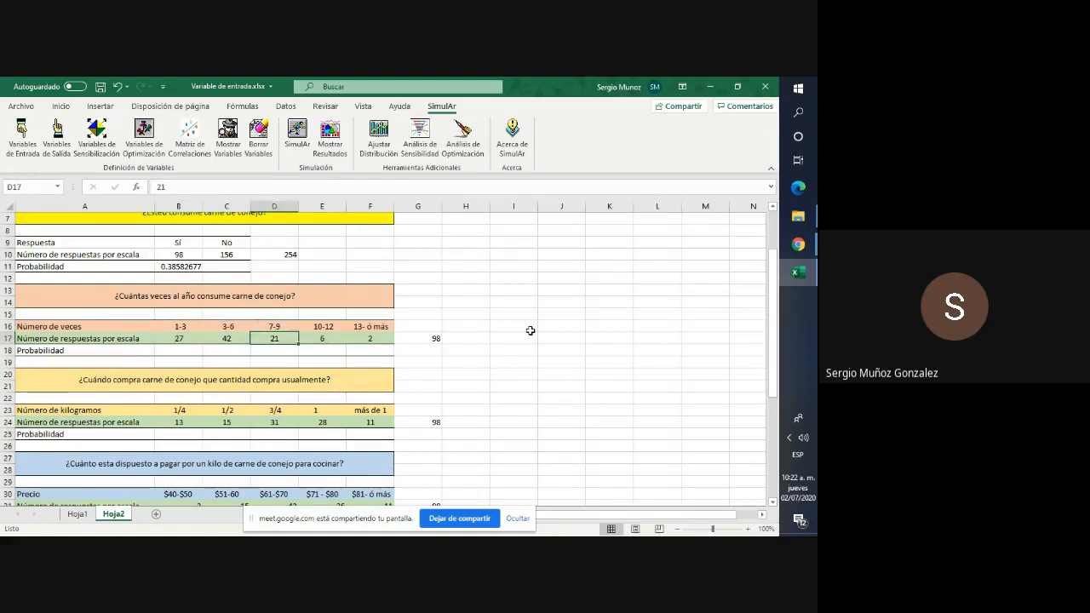
{"action": "key", "text": "Up"}
{"action": "key", "text": "Right"}
{"action": "key", "text": "Down"}
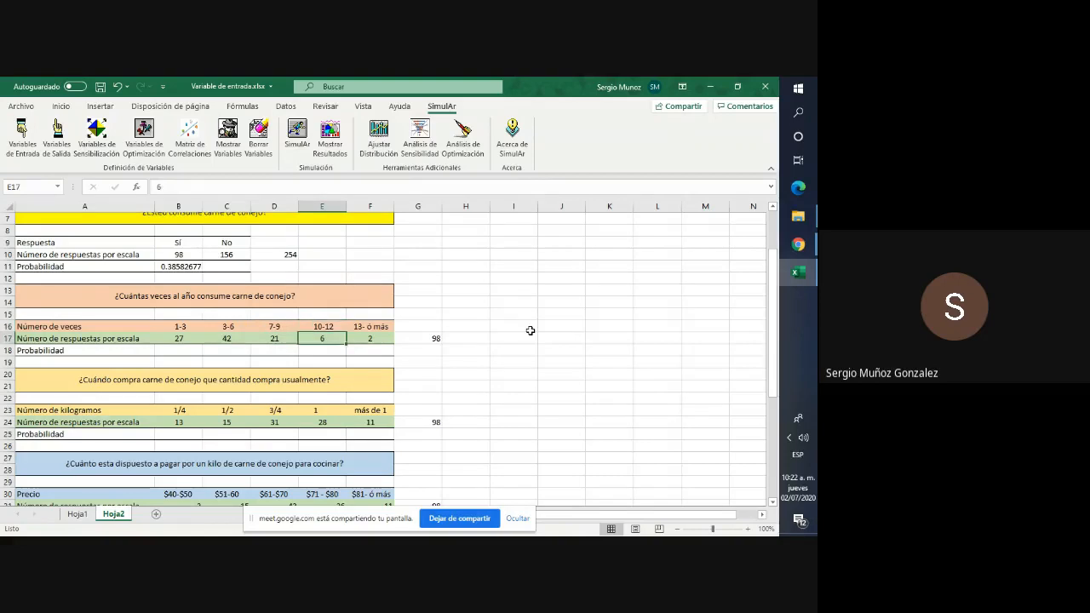
{"action": "key", "text": "Up"}
{"action": "key", "text": "Right"}
{"action": "key", "text": "Down"}
{"action": "key", "text": "Up"}
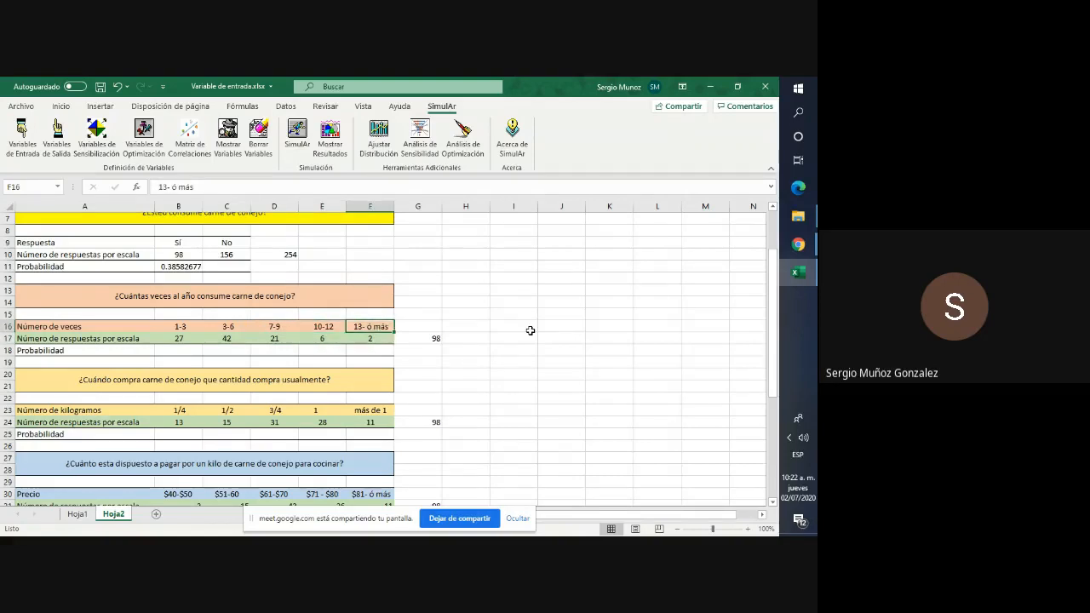
{"action": "key", "text": "Right"}
{"action": "key", "text": "Down"}
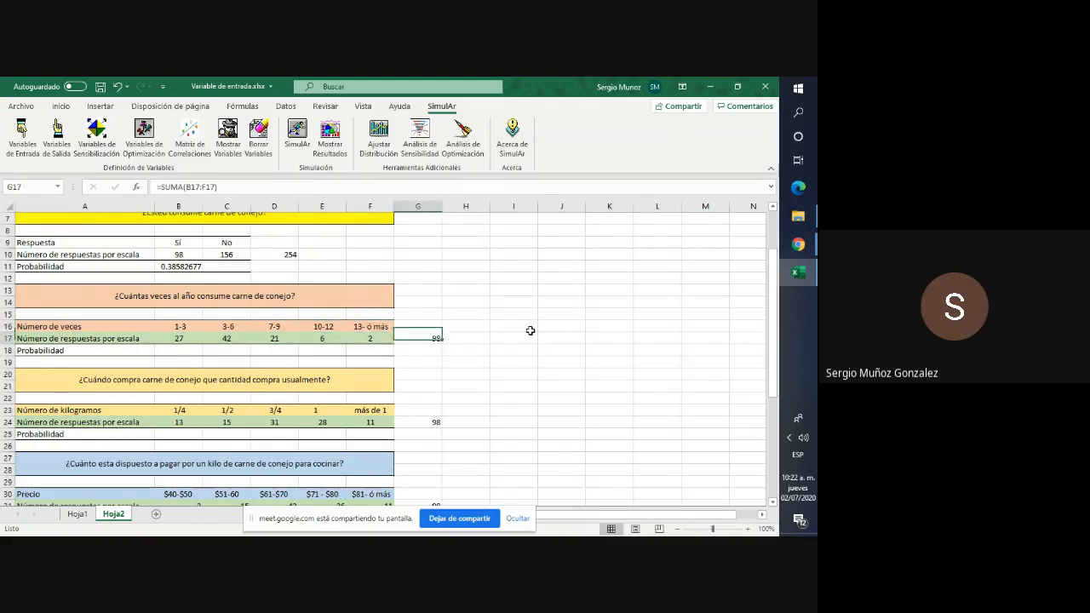
Enter the probability formula =B17/$G$17 in B18 for the 1-3 times range.
{"action": "key", "text": "Right"}
{"action": "key", "text": "Left"}
{"action": "key", "text": "Left"}
{"action": "key", "text": "Left"}
{"action": "key", "text": "Left"}
{"action": "key", "text": "Left"}
{"action": "key", "text": "Left"}
{"action": "key", "text": "Left"}
{"action": "key", "text": "Down"}
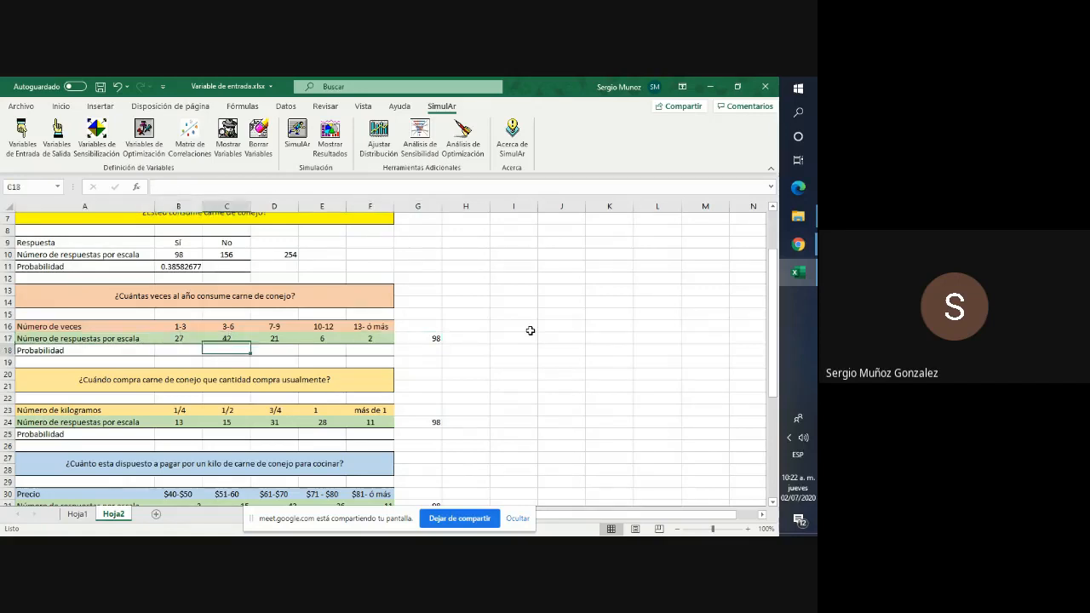
{"action": "key", "text": "Right"}
{"action": "type", "text": "="}
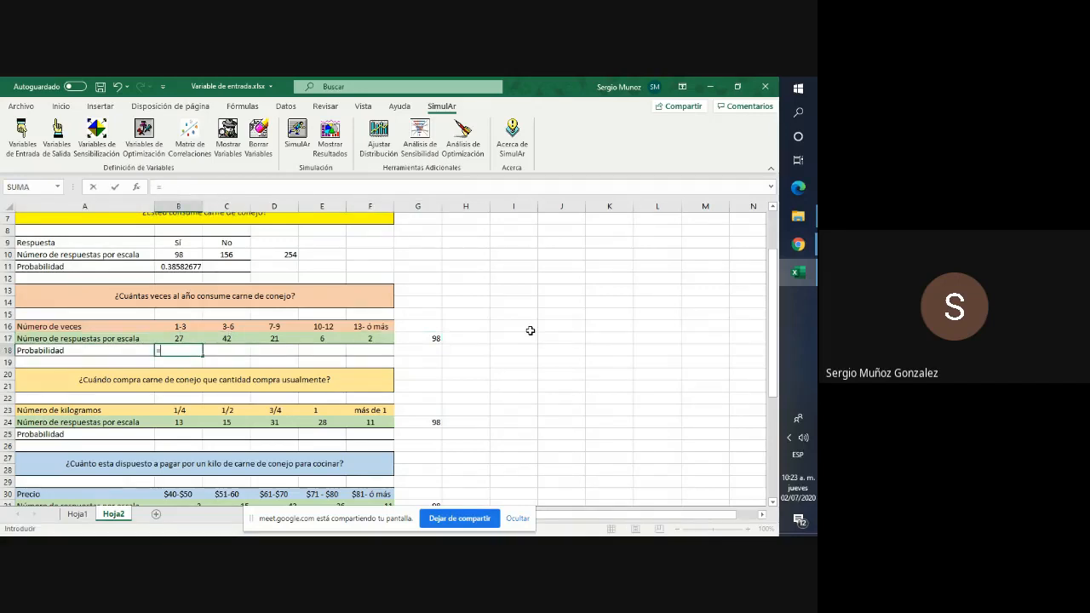
{"action": "left_click", "coordinate": [178, 340]}
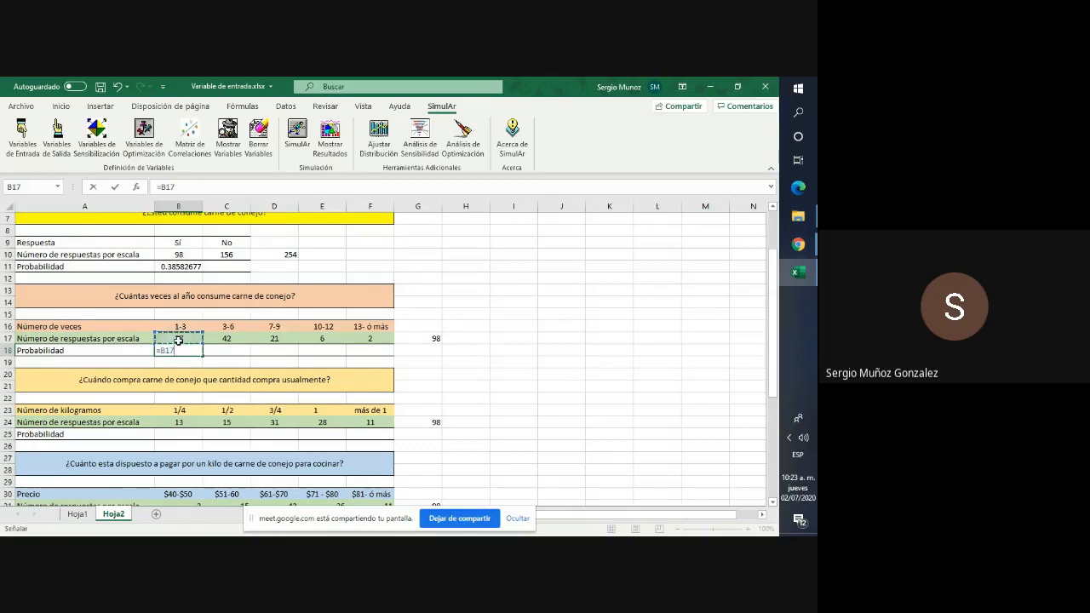
{"action": "type", "text": "7"}
{"action": "key", "text": "BackSpace"}
{"action": "type", "text": "/"}
{"action": "left_click", "coordinate": [436, 339]}
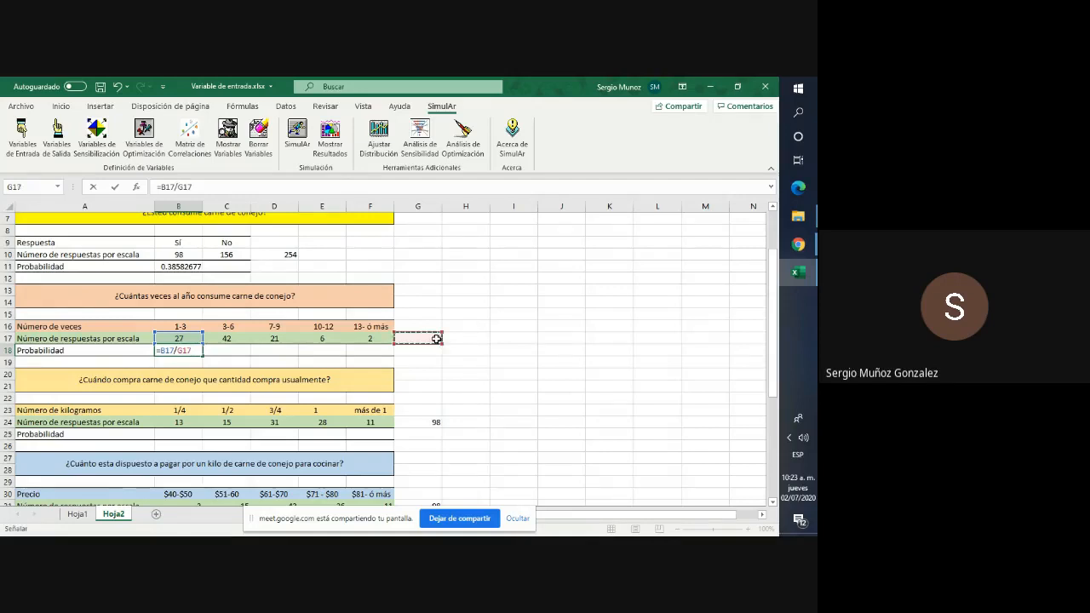
{"action": "key", "text": "F4"}
{"action": "key", "text": "Return"}
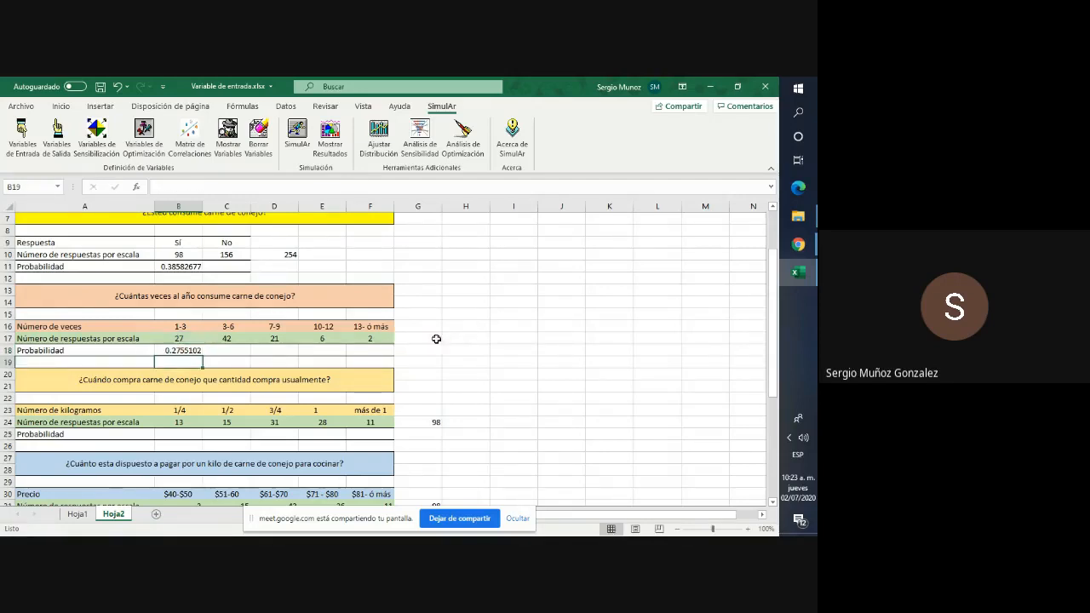
Fill the probability formula from B18 across to F18 for the remaining Número de veces ranges.
{"action": "left_click", "coordinate": [190, 350]}
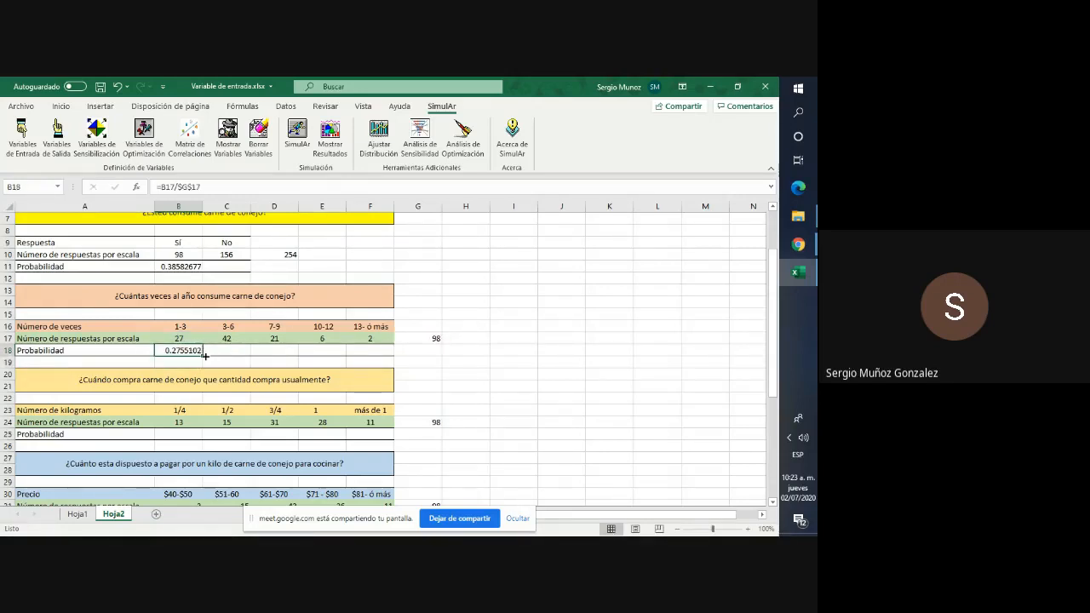
{"action": "left_click_drag", "start_coordinate": [204, 356], "coordinate": [392, 355]}
{"action": "left_click", "coordinate": [568, 384]}
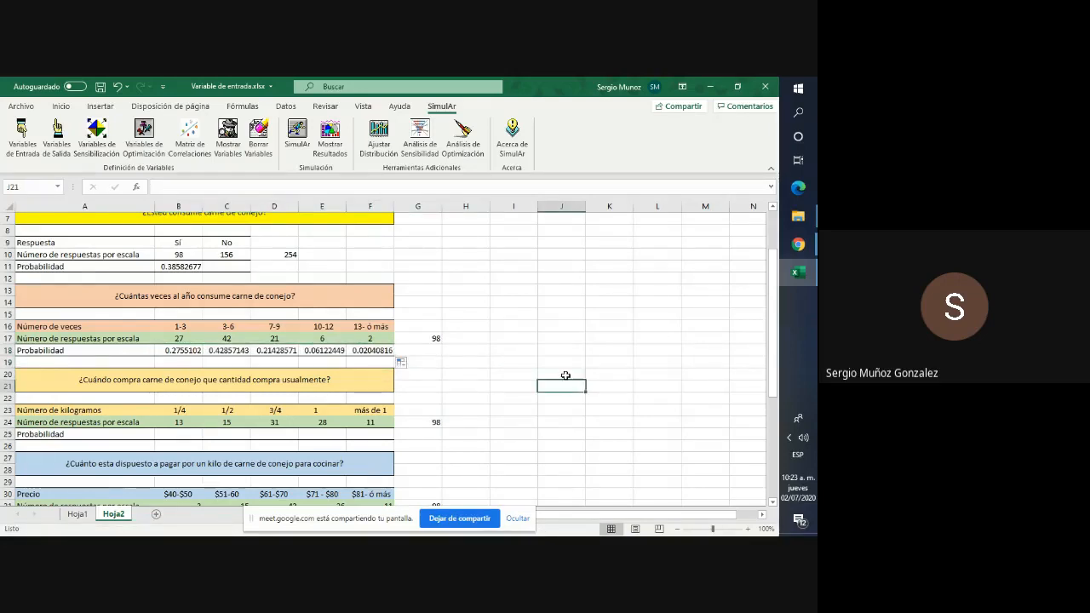
Review the probability formula for yearly rabbit-meat consumption on Hoja2 and compare its layout with the survey tables on Hoja1.
{"action": "left_click", "coordinate": [190, 350]}
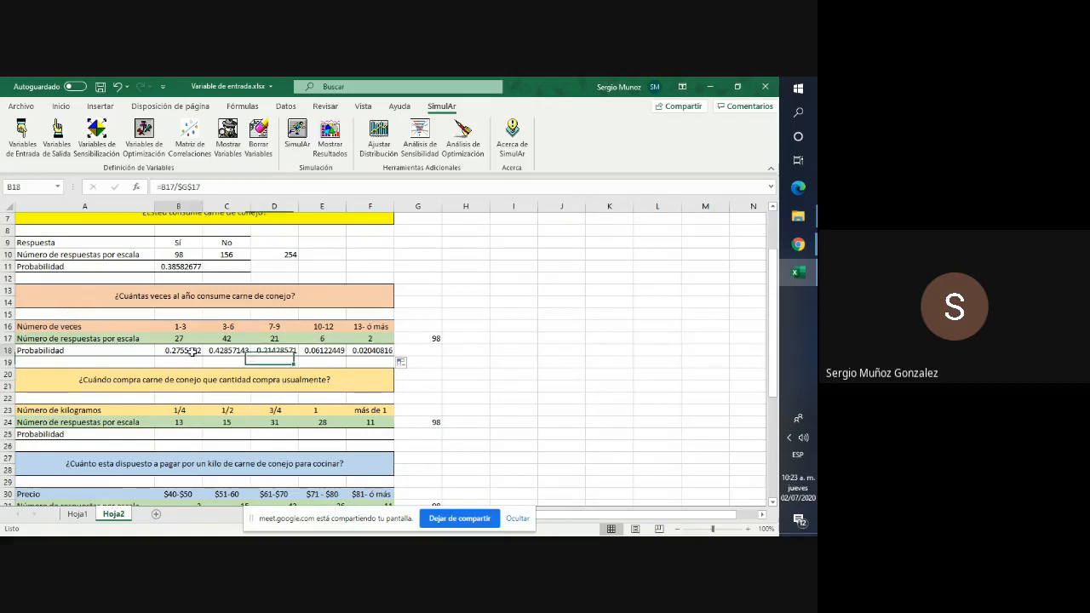
{"action": "left_click", "coordinate": [533, 358]}
{"action": "scroll", "coordinate": [528, 360], "scroll_direction": "down", "scroll_amount": 2}
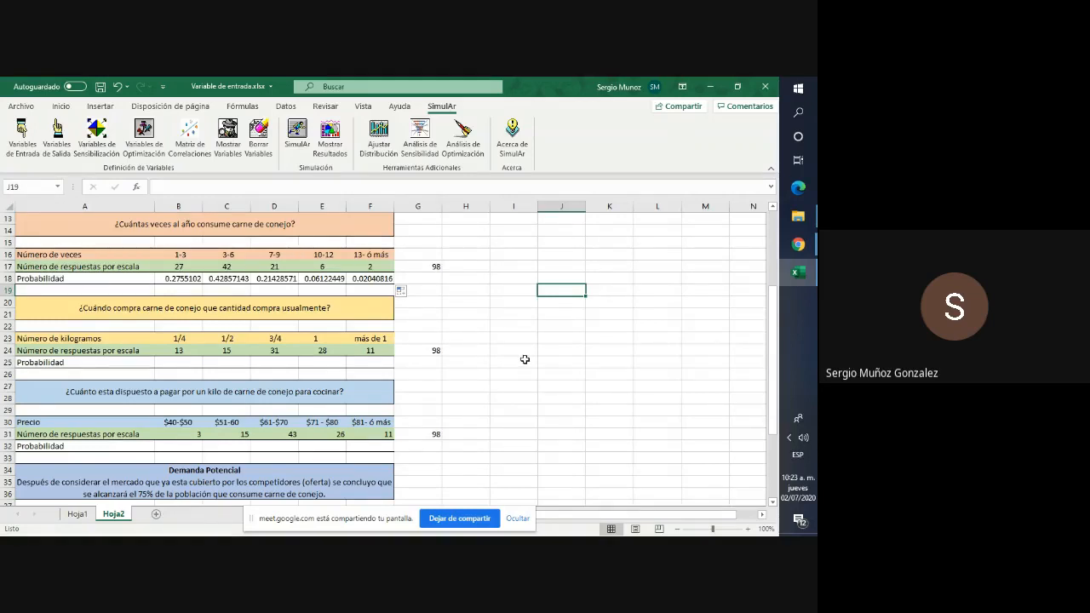
{"action": "left_click", "coordinate": [167, 362]}
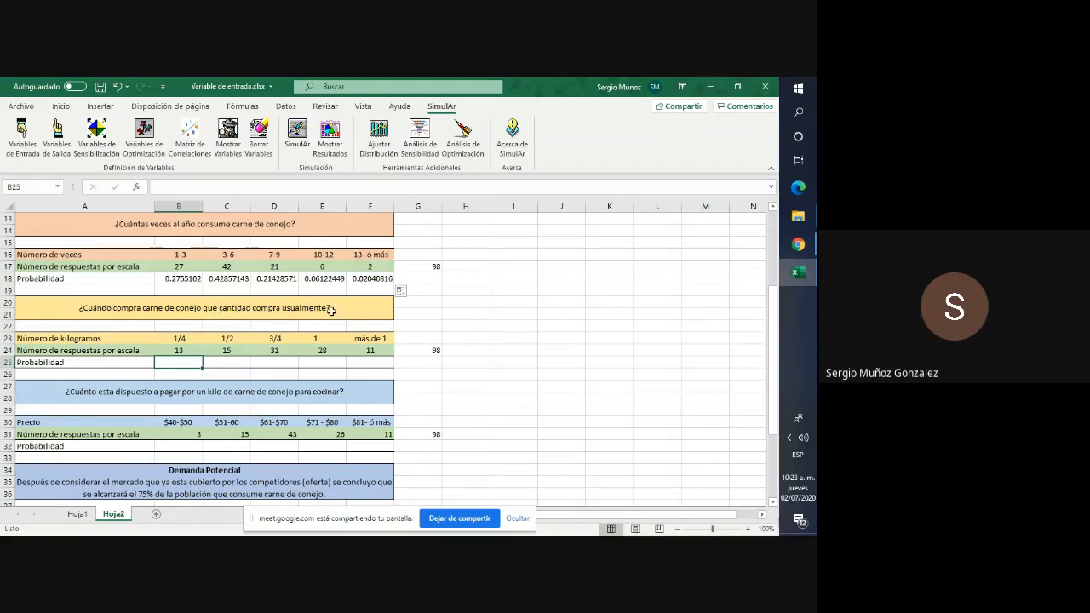
{"action": "scroll", "coordinate": [331, 311], "scroll_direction": "up", "scroll_amount": 2}
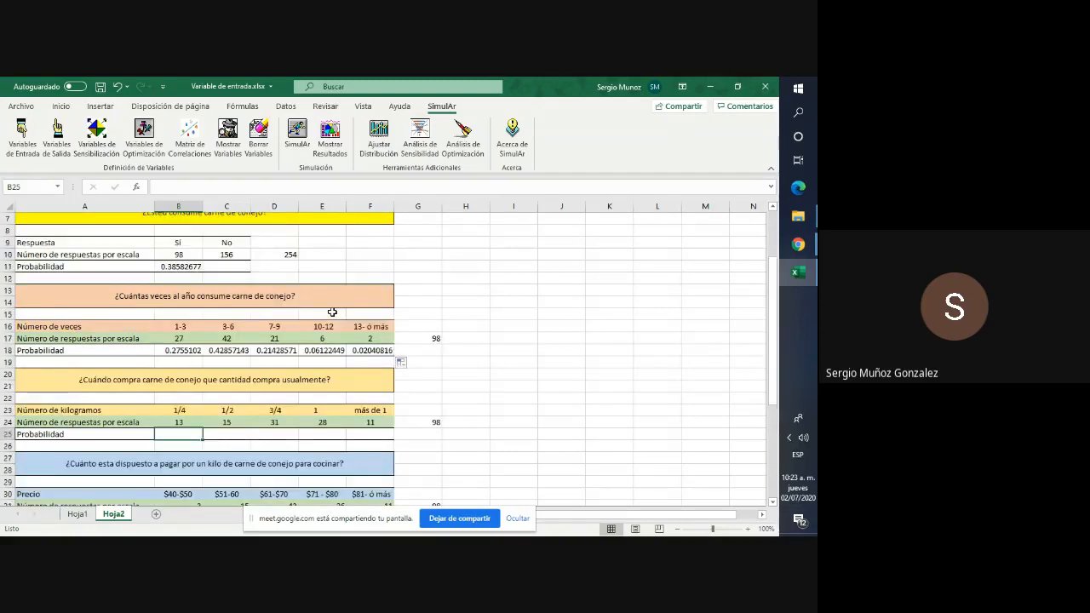
{"action": "scroll", "coordinate": [294, 300], "scroll_direction": "up", "scroll_amount": 1}
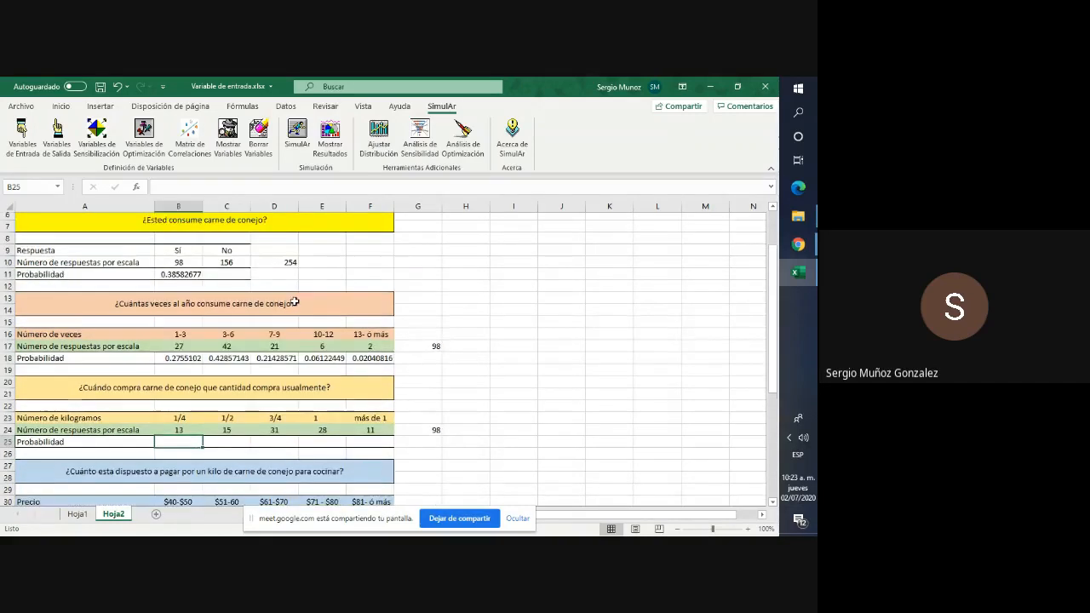
{"action": "left_click", "coordinate": [77, 513]}
{"action": "scroll", "coordinate": [128, 290], "scroll_direction": "up", "scroll_amount": 3}
{"action": "scroll", "coordinate": [128, 290], "scroll_direction": "up", "scroll_amount": 2}
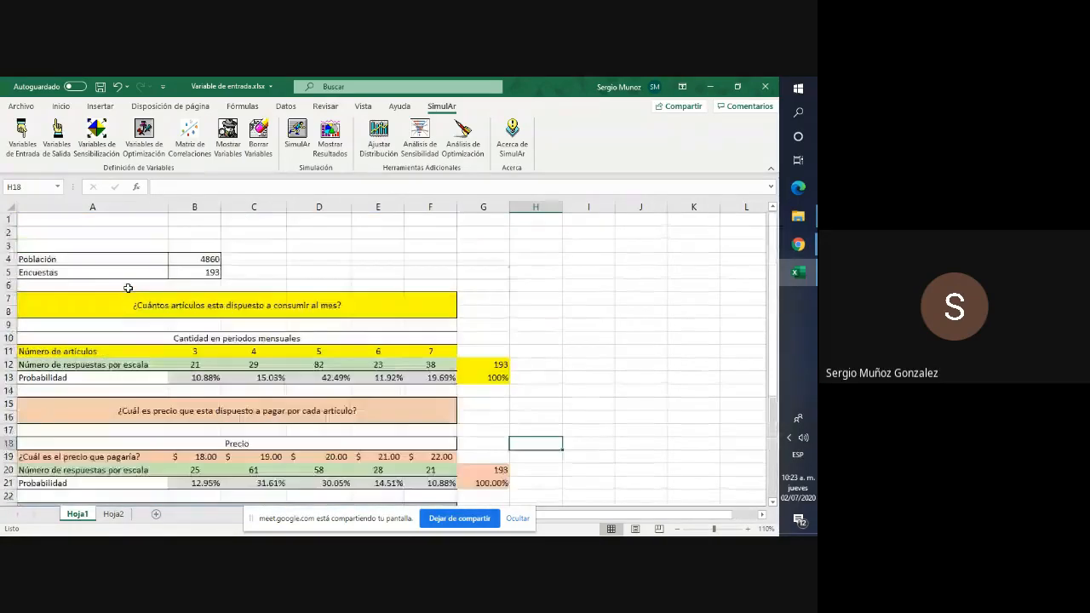
{"action": "scroll", "coordinate": [127, 289], "scroll_direction": "down", "scroll_amount": 1}
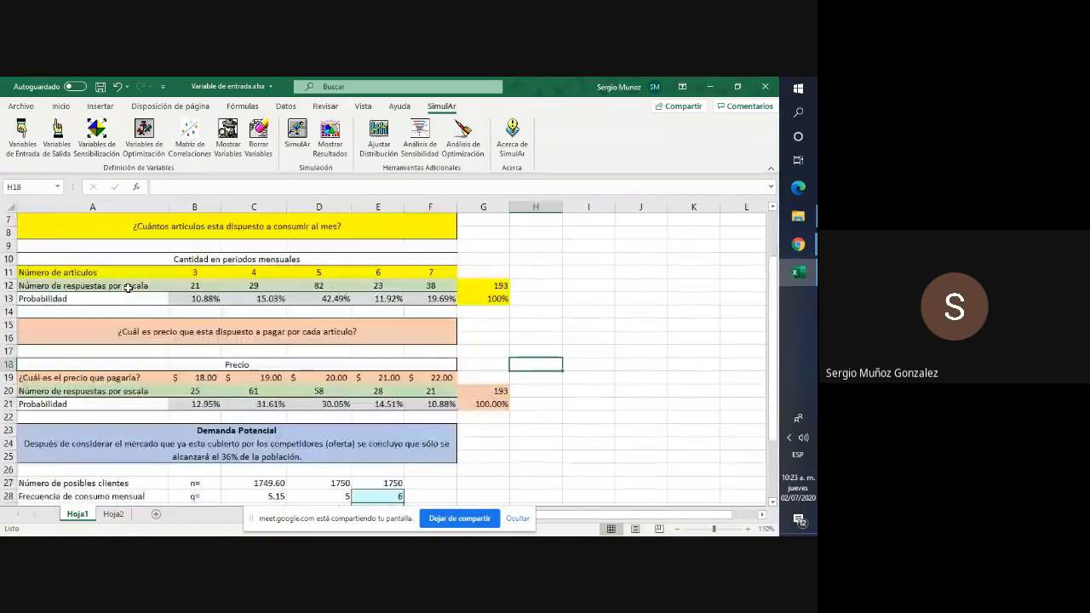
{"action": "left_click", "coordinate": [114, 514]}
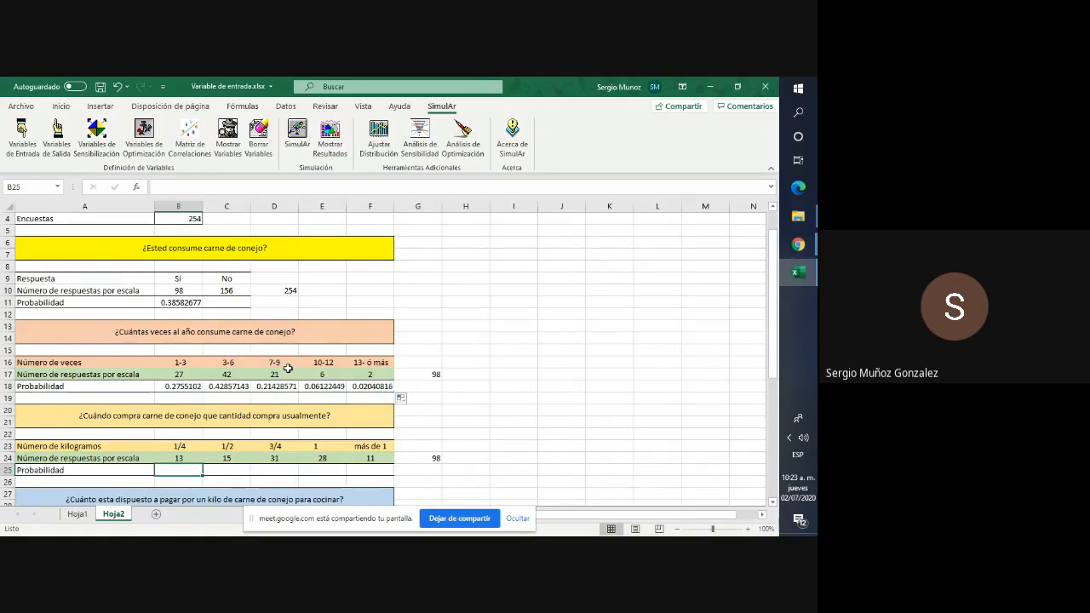
Examine the kilogram categories from 1/4 to más de 1 in row 23 of Hoja2.
{"action": "scroll", "coordinate": [212, 341], "scroll_direction": "down", "scroll_amount": 3}
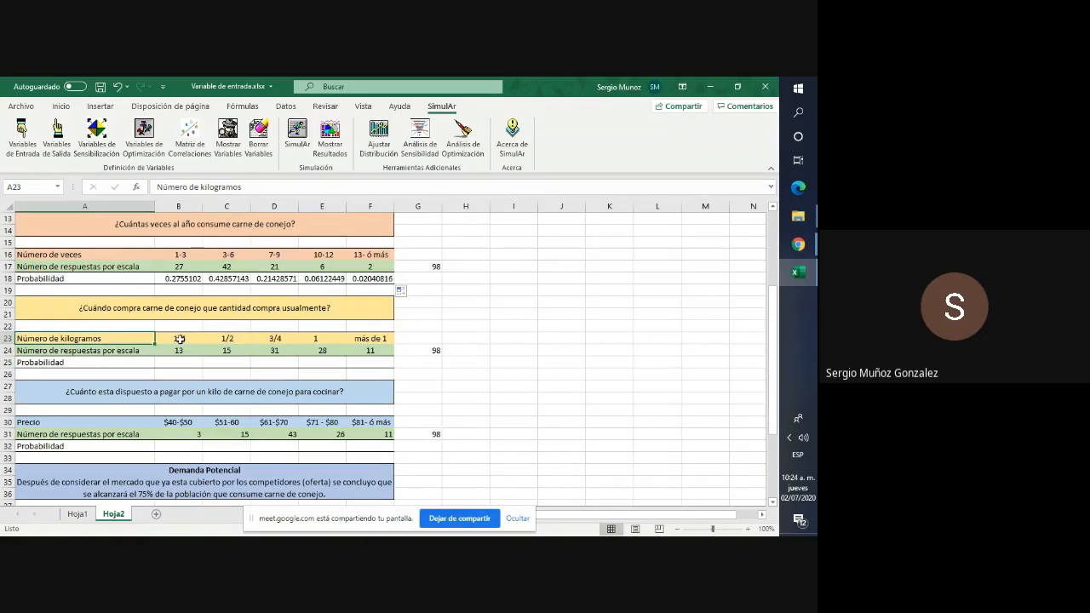
{"action": "left_click", "coordinate": [178, 339]}
{"action": "left_click", "coordinate": [233, 339]}
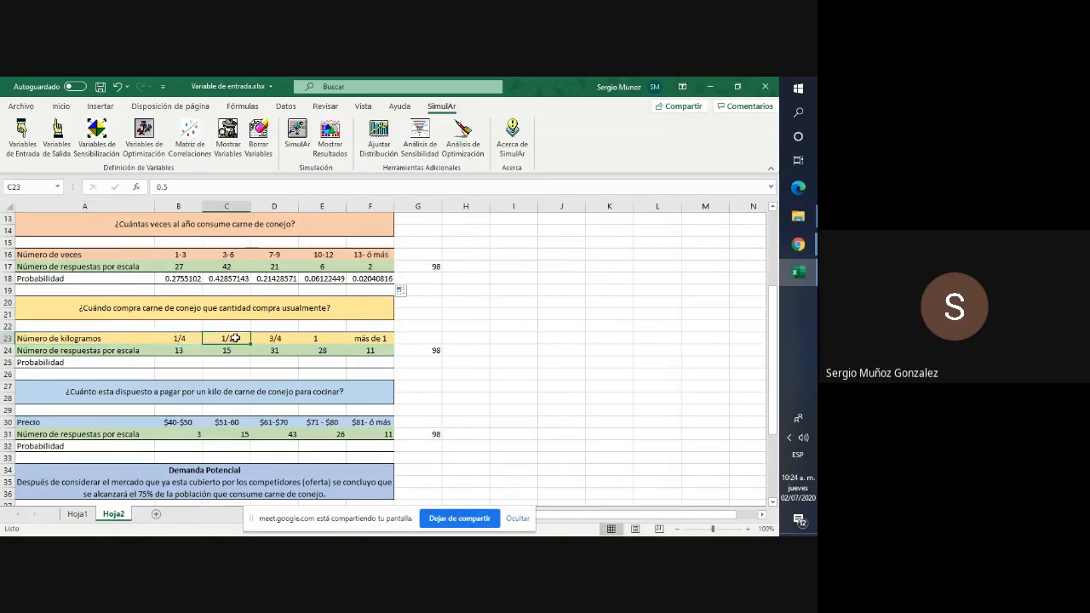
{"action": "left_click", "coordinate": [271, 339]}
{"action": "left_click", "coordinate": [309, 339]}
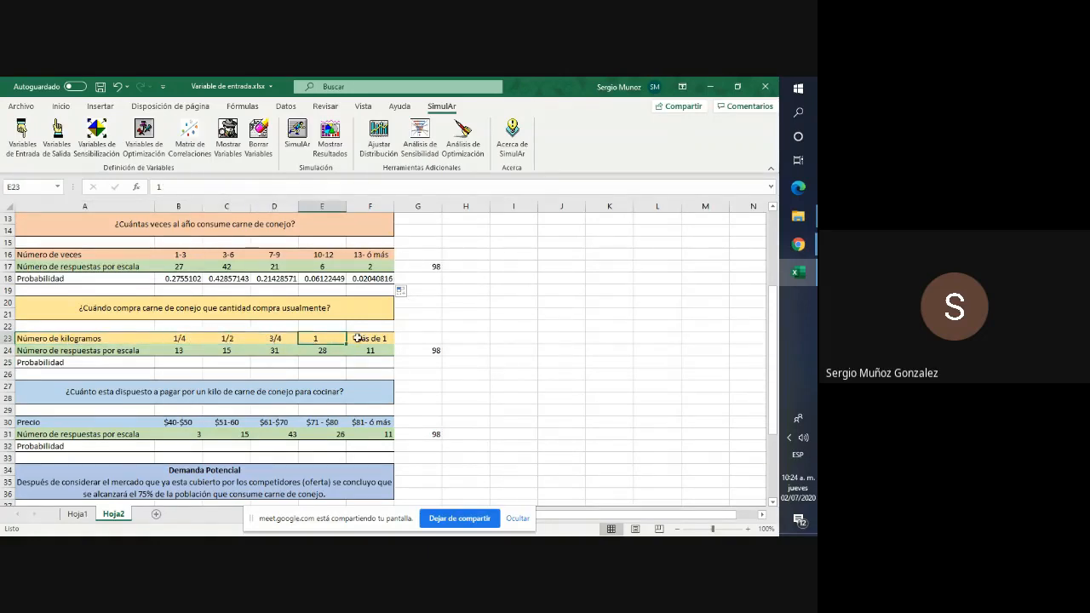
{"action": "left_click", "coordinate": [365, 338]}
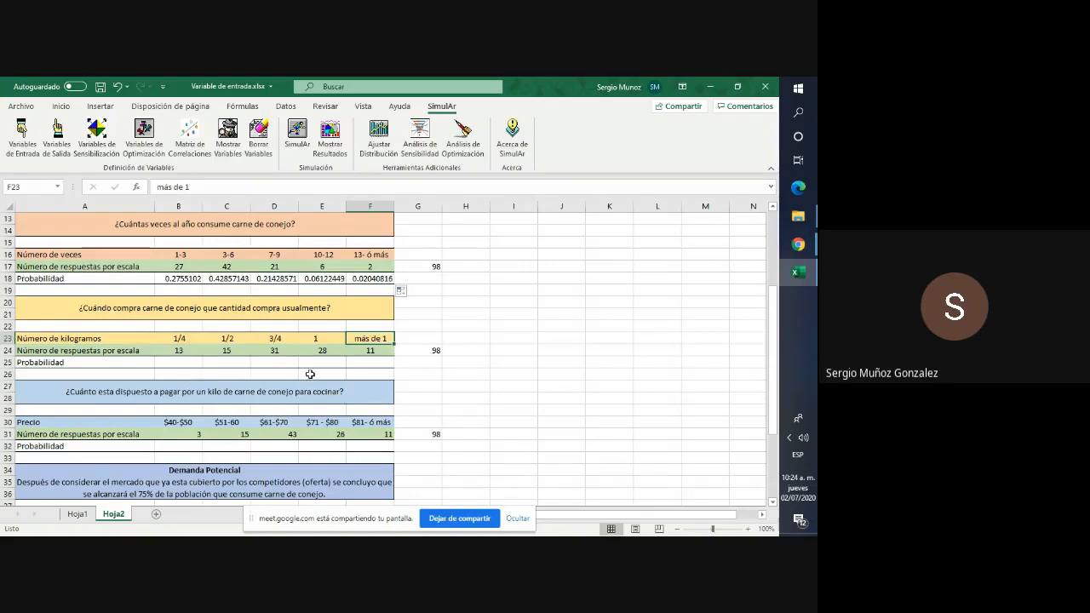
In B25, enter the probability formula =B24/$G$24 for the 1/4 kilogram category, with an absolute reference to the total.
{"action": "left_click", "coordinate": [171, 364]}
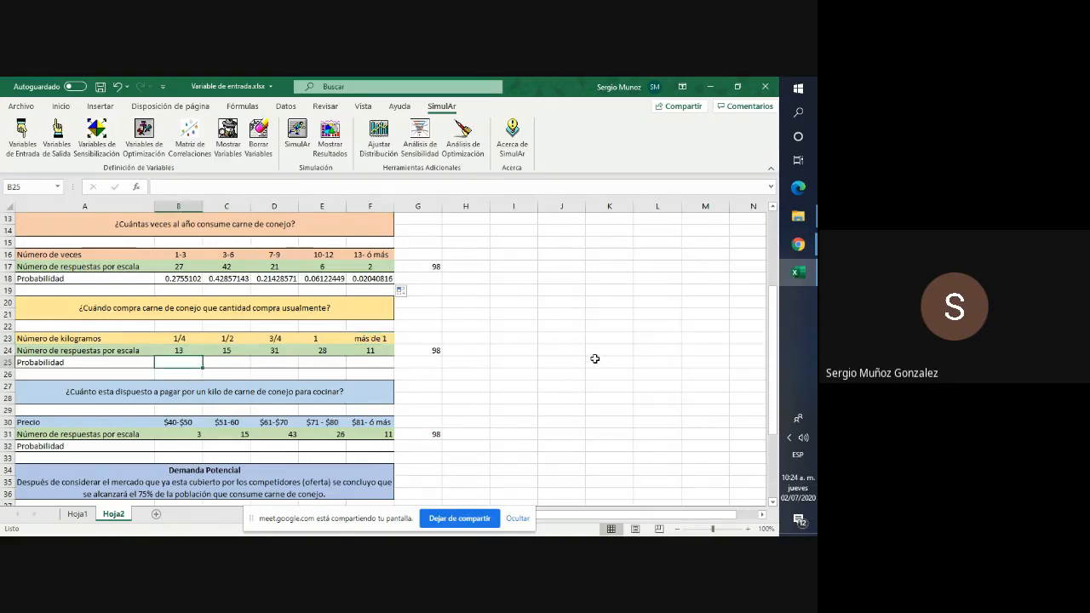
{"action": "type", "text": "="}
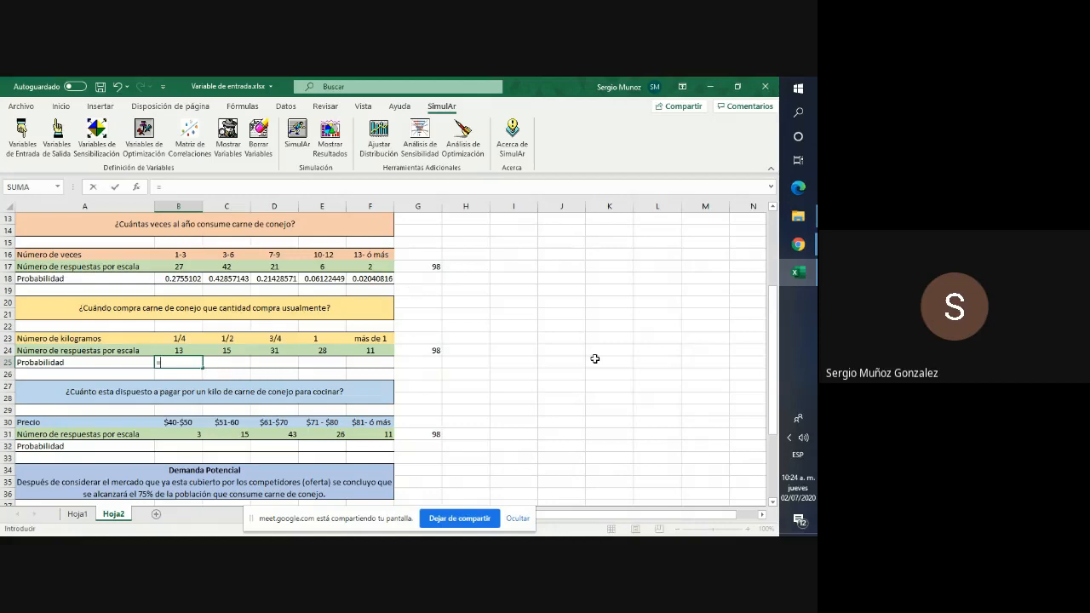
{"action": "left_click", "coordinate": [163, 350]}
{"action": "type", "text": "/"}
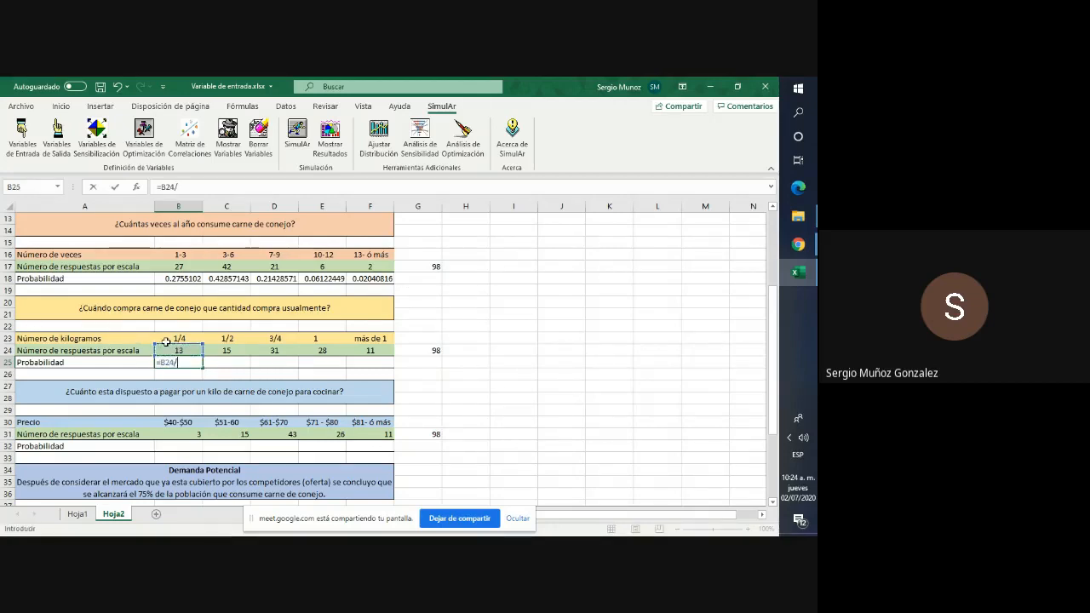
{"action": "left_click", "coordinate": [437, 350]}
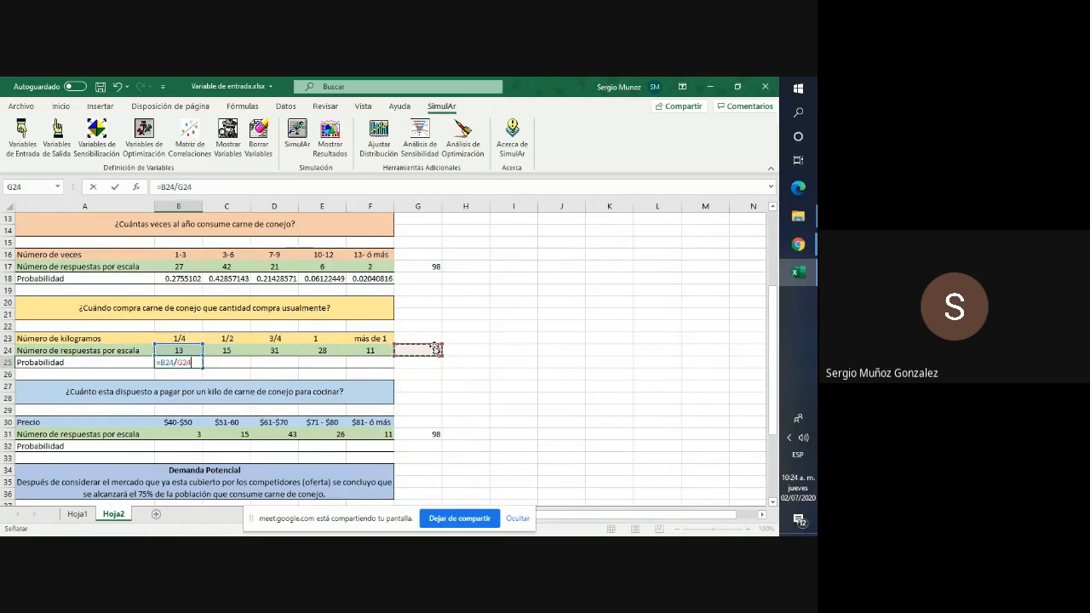
{"action": "key", "text": "F4"}
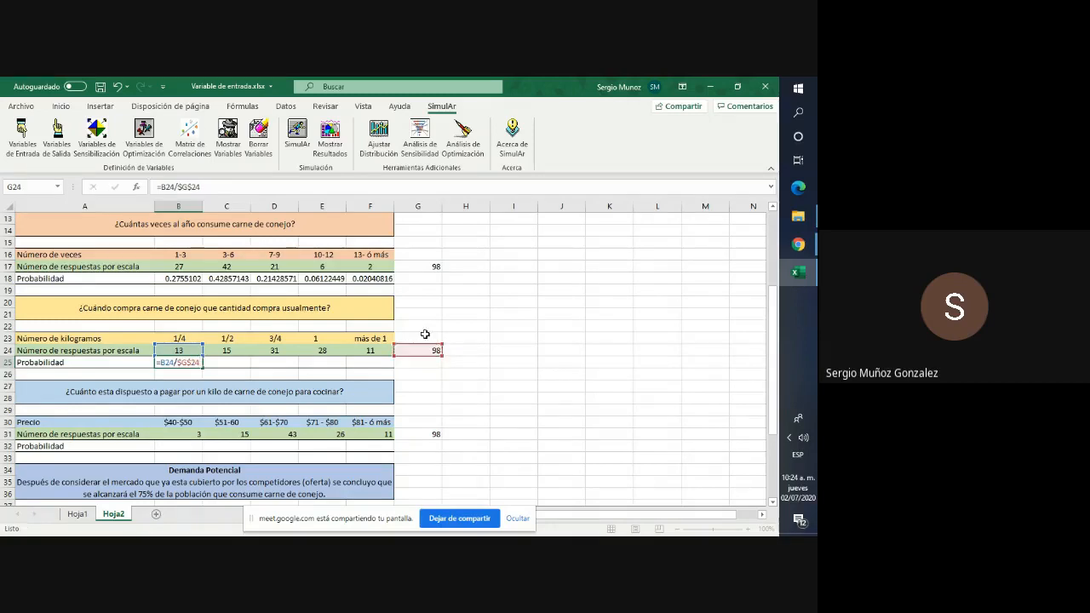
{"action": "key", "text": "Return"}
Fill the B25 probability formula across the remaining kilogram categories through F25.
{"action": "left_click", "coordinate": [195, 361]}
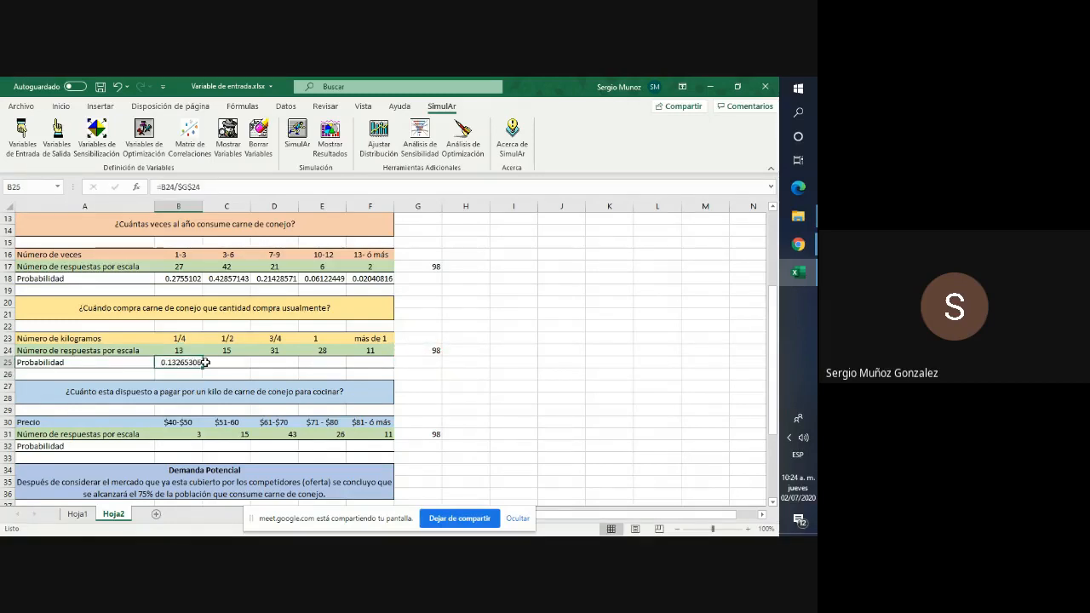
{"action": "left_click_drag", "start_coordinate": [202, 368], "coordinate": [370, 372]}
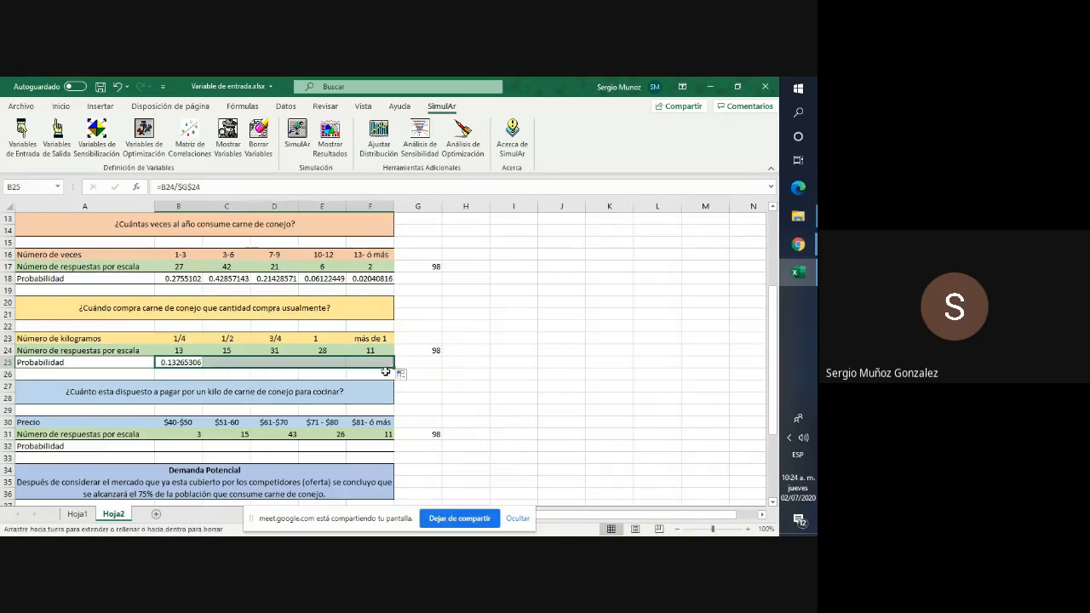
{"action": "left_click", "coordinate": [518, 385]}
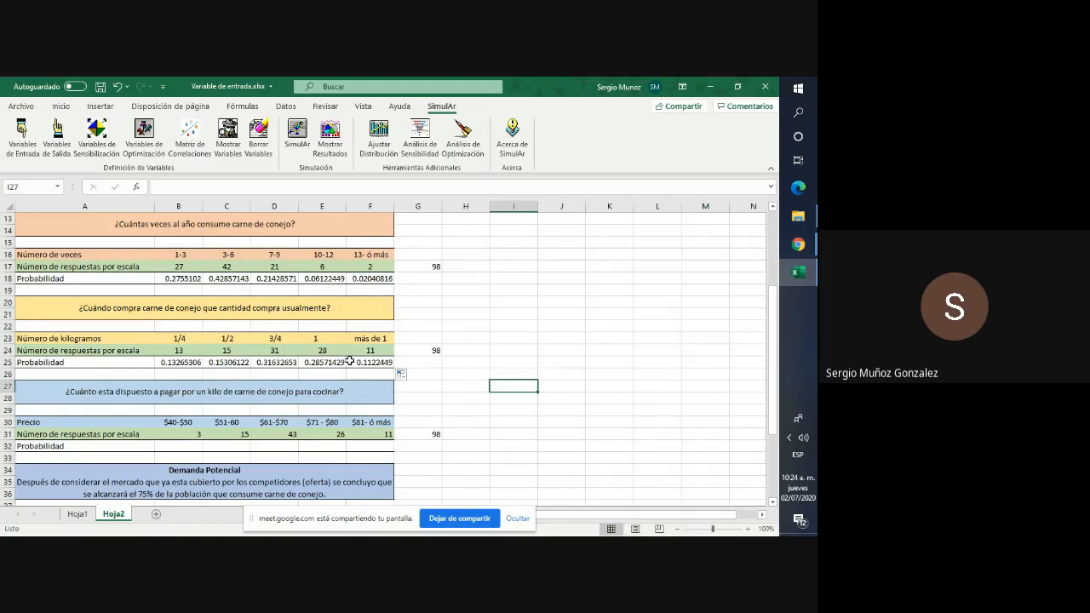
Review the population value in B3 and the survey tables down to the Demanda Potencial section.
{"action": "scroll", "coordinate": [338, 363], "scroll_direction": "down", "scroll_amount": 1}
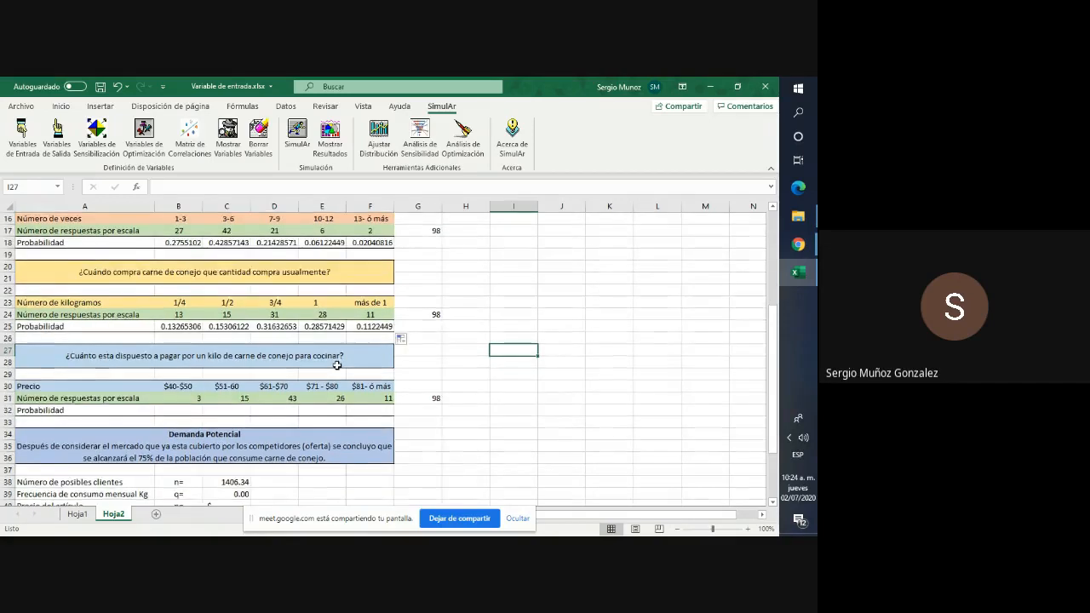
{"action": "scroll", "coordinate": [334, 364], "scroll_direction": "up", "scroll_amount": 1}
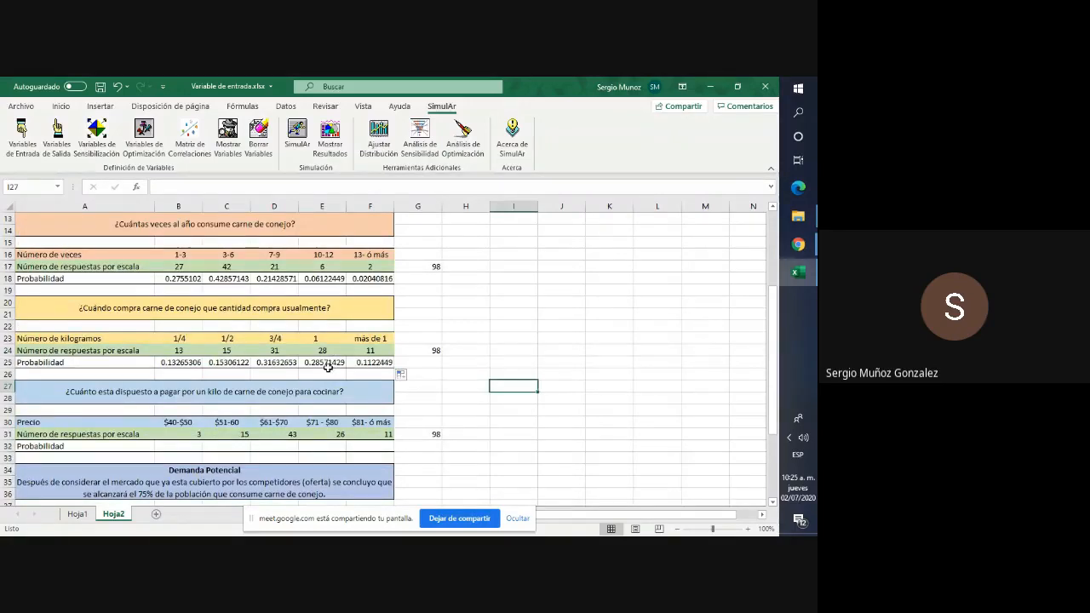
{"action": "scroll", "coordinate": [324, 370], "scroll_direction": "down", "scroll_amount": 1}
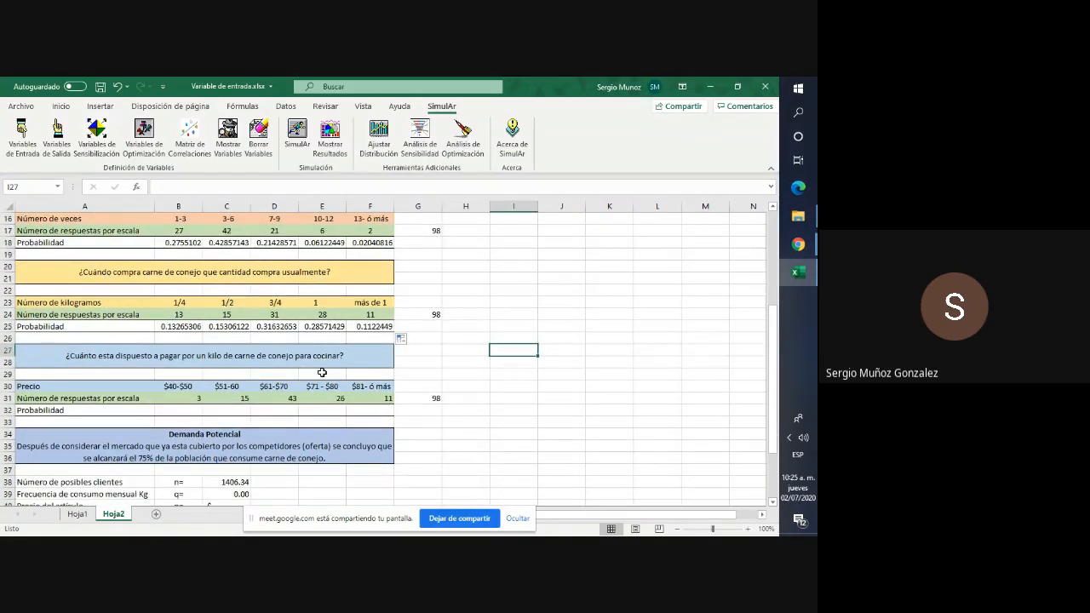
{"action": "scroll", "coordinate": [322, 372], "scroll_direction": "up", "scroll_amount": 1}
{"action": "scroll", "coordinate": [322, 372], "scroll_direction": "down", "scroll_amount": 1}
{"action": "scroll", "coordinate": [322, 372], "scroll_direction": "up", "scroll_amount": 5}
{"action": "left_click", "coordinate": [194, 242]}
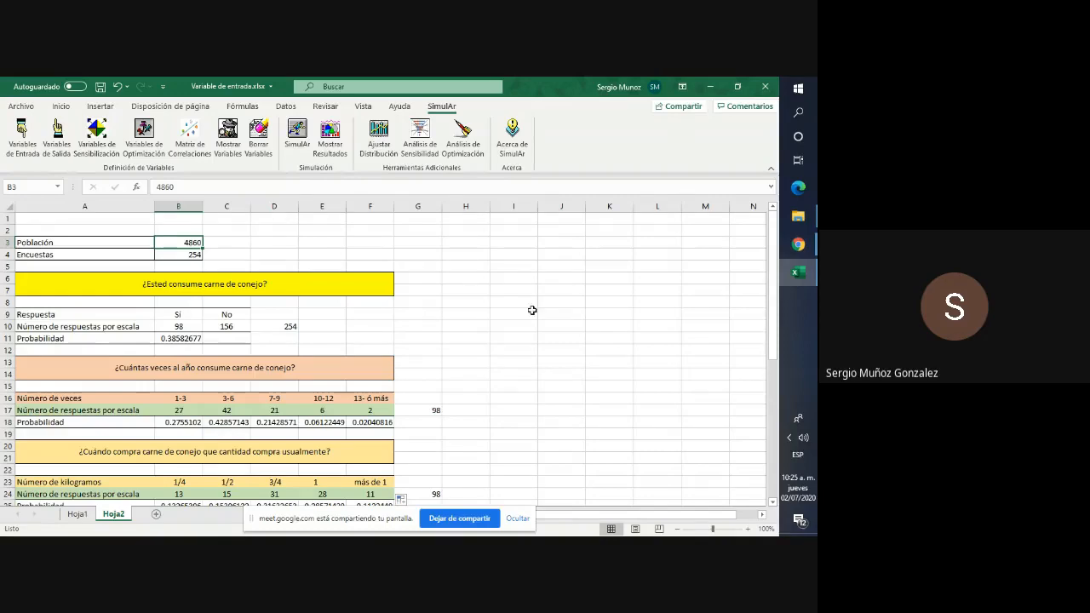
{"action": "scroll", "coordinate": [463, 327], "scroll_direction": "down", "scroll_amount": 2}
{"action": "scroll", "coordinate": [464, 327], "scroll_direction": "down", "scroll_amount": 4}
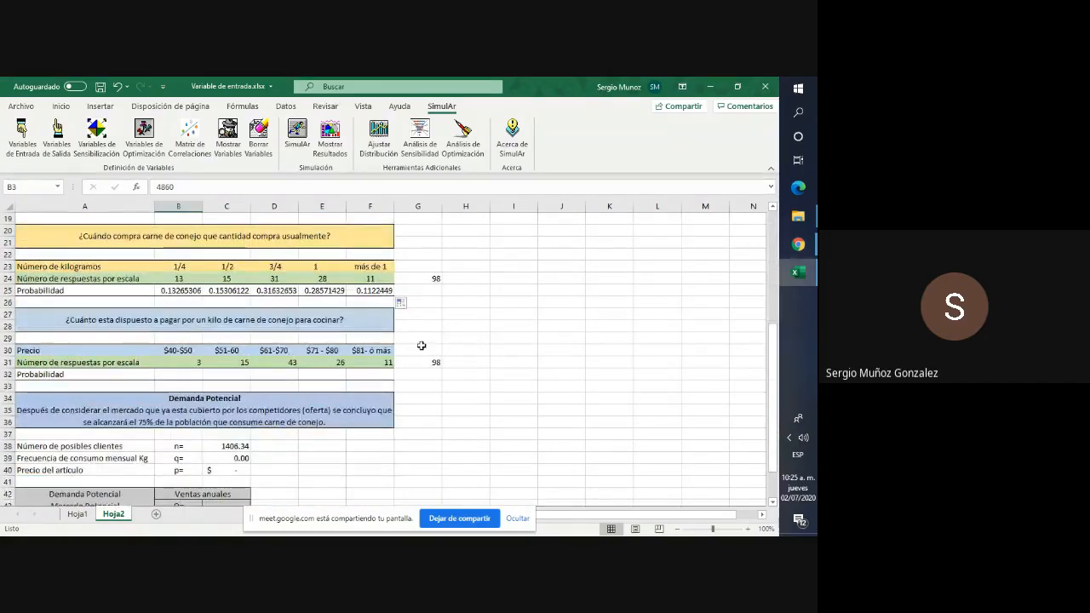
{"action": "scroll", "coordinate": [421, 345], "scroll_direction": "down", "scroll_amount": 1}
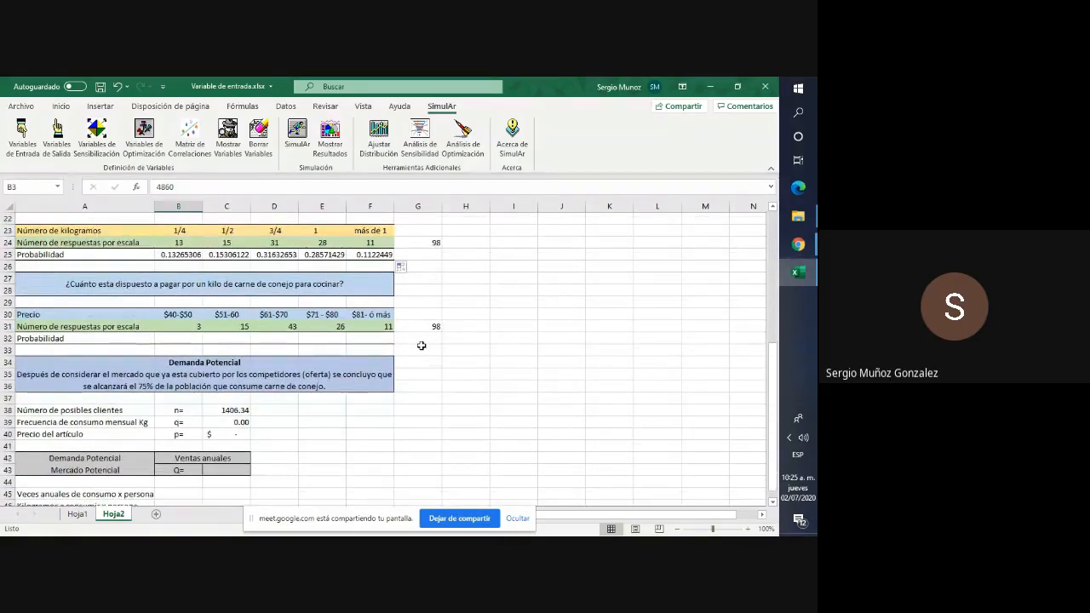
In B32, enter the probability formula =B31/$G$31 for the $40-$50 price range, with an absolute reference to the total.
{"action": "left_click", "coordinate": [184, 340]}
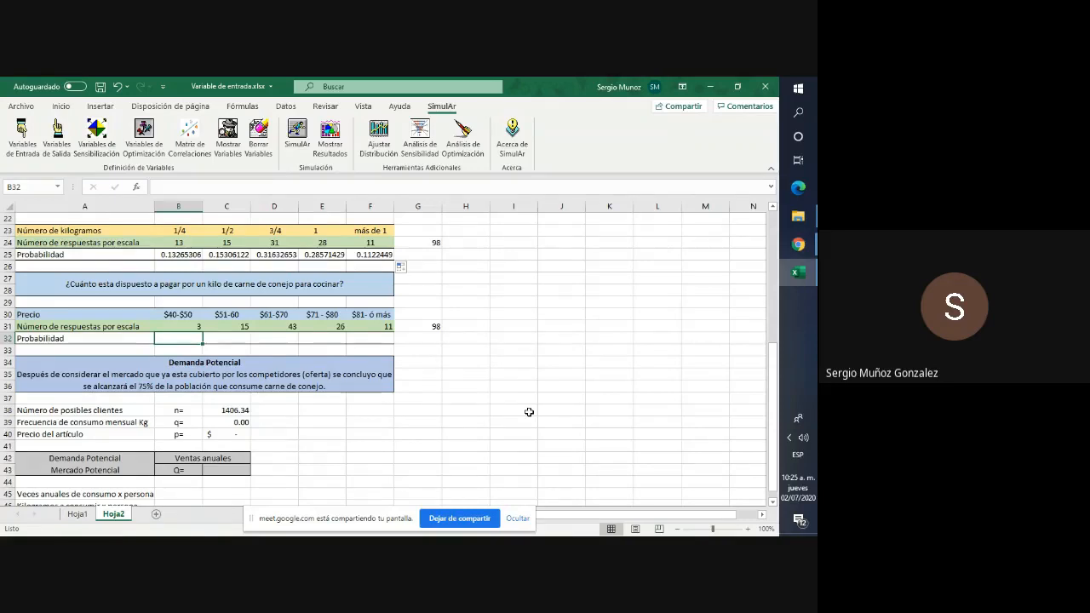
{"action": "scroll", "coordinate": [528, 412], "scroll_direction": "up", "scroll_amount": 1}
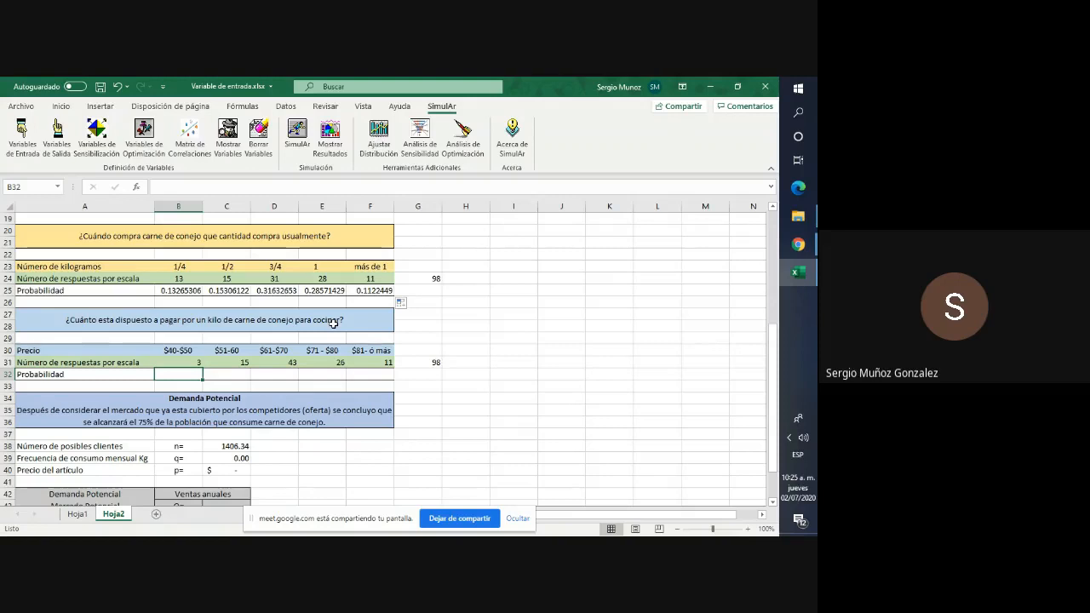
{"action": "scroll", "coordinate": [339, 313], "scroll_direction": "down", "scroll_amount": 1}
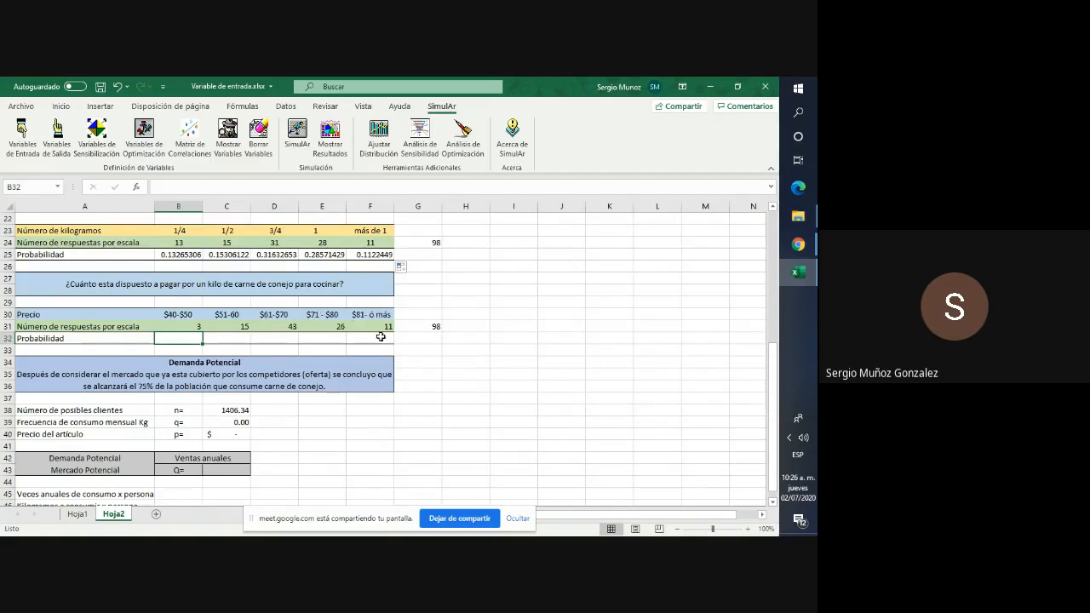
{"action": "type", "text": "="}
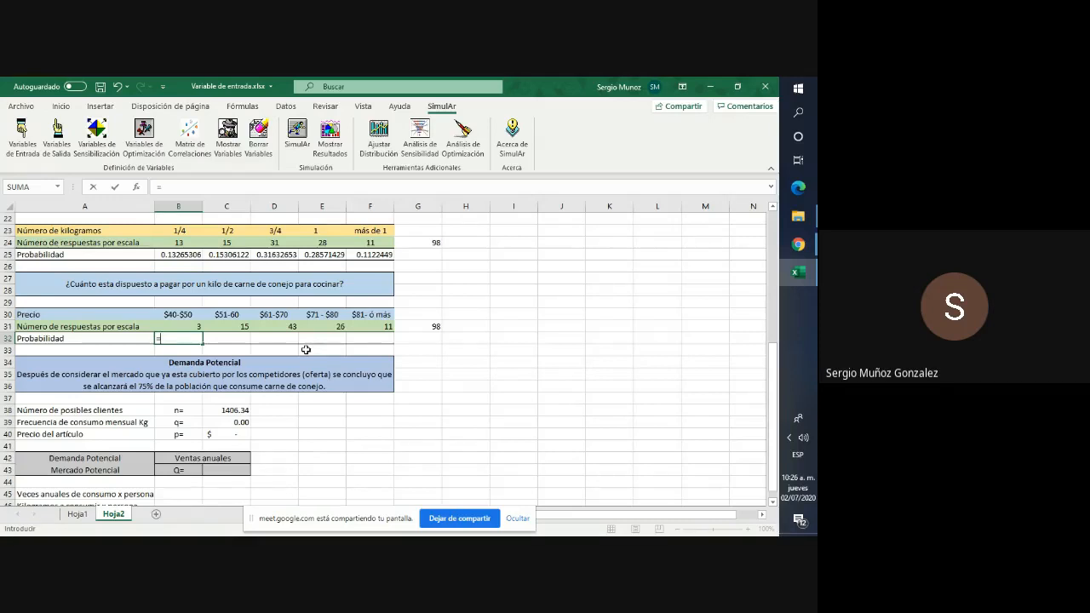
{"action": "type", "text": "="}
{"action": "key", "text": "BackSpace"}
{"action": "left_click", "coordinate": [183, 326]}
{"action": "type", "text": "/"}
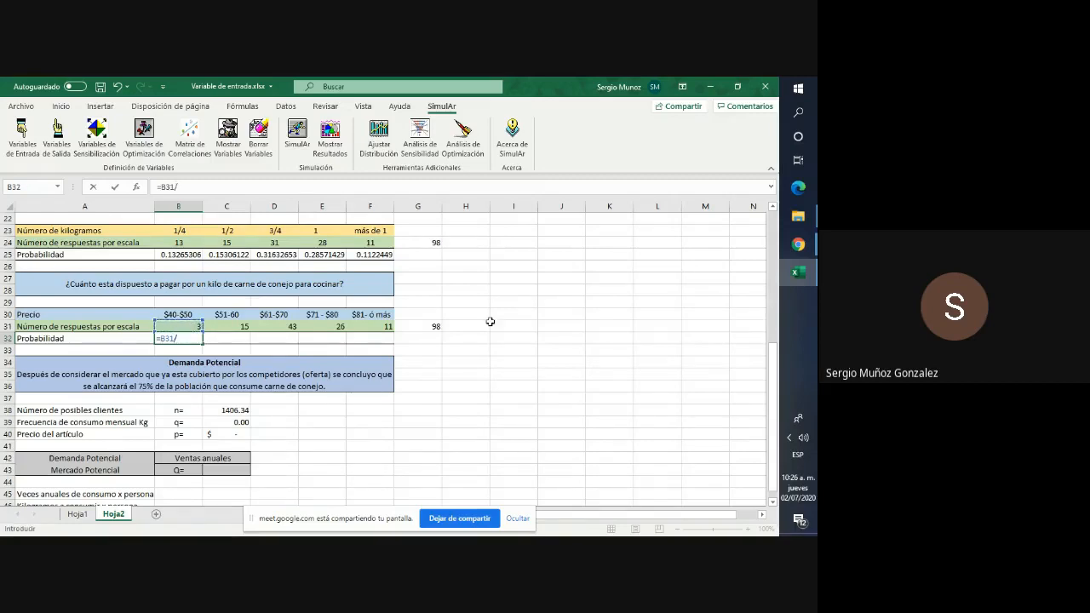
{"action": "left_click", "coordinate": [439, 324]}
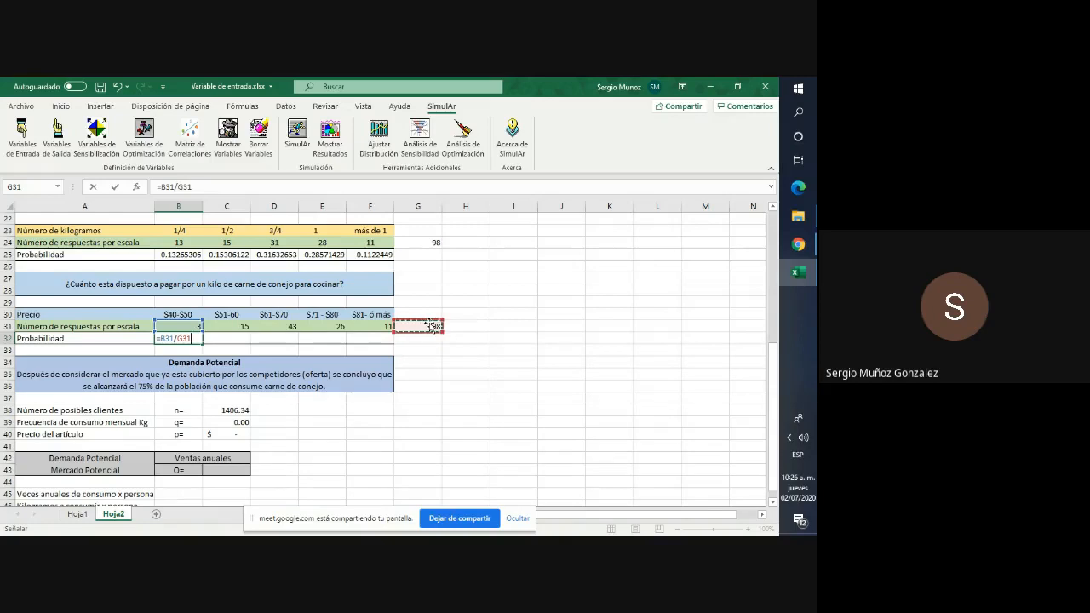
{"action": "key", "text": "F4"}
{"action": "key", "text": "Return"}
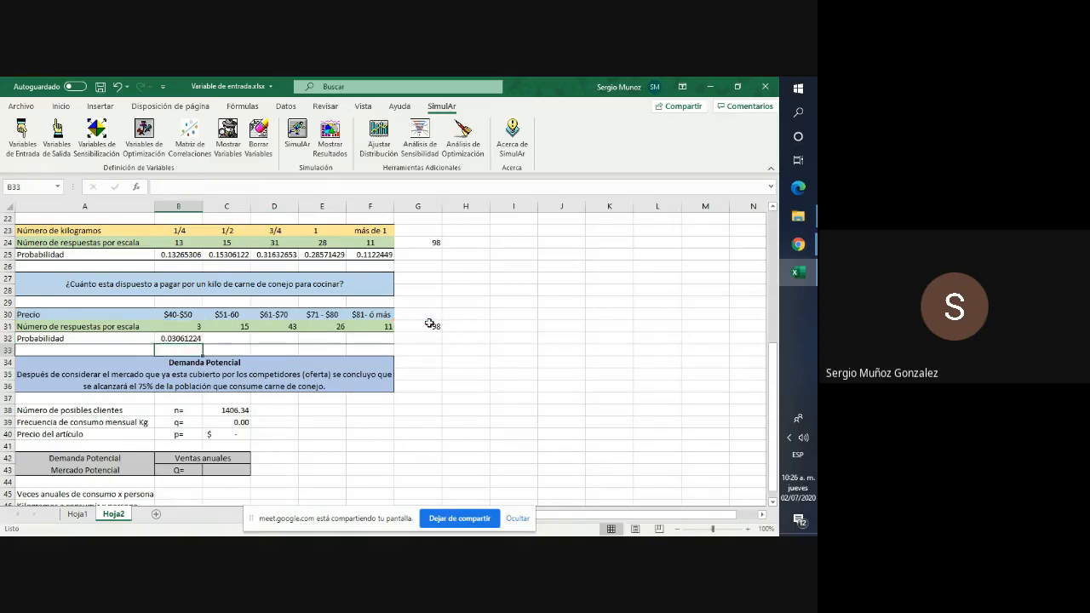
Fill the B32 probability formula across the other price ranges and the total column through G32, and inspect G32.
{"action": "left_click", "coordinate": [178, 337]}
{"action": "left_click_drag", "start_coordinate": [203, 344], "coordinate": [438, 341]}
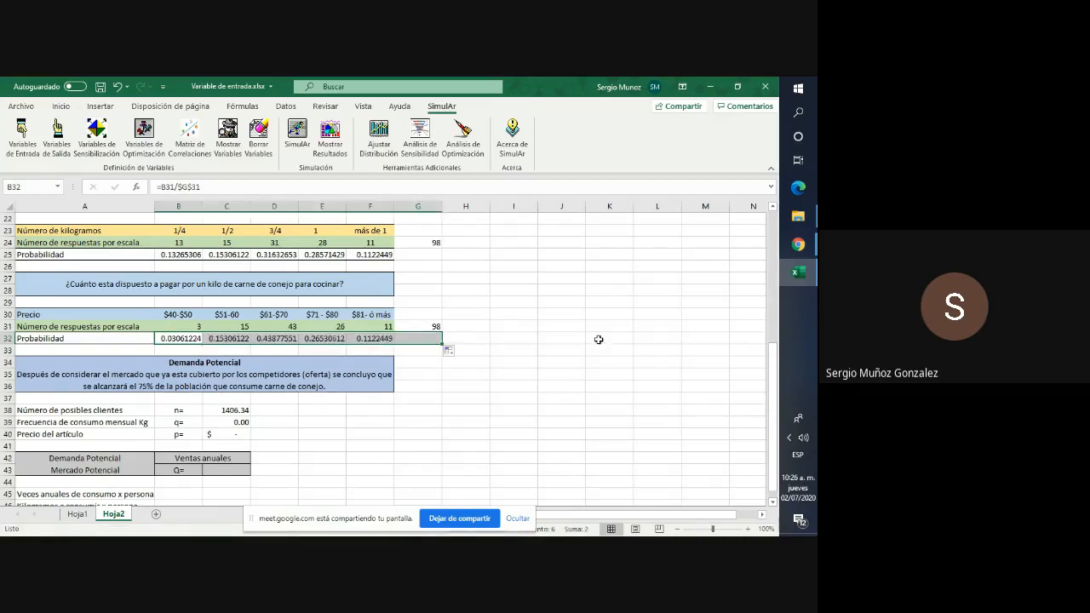
{"action": "left_click", "coordinate": [599, 339]}
{"action": "left_click", "coordinate": [427, 338]}
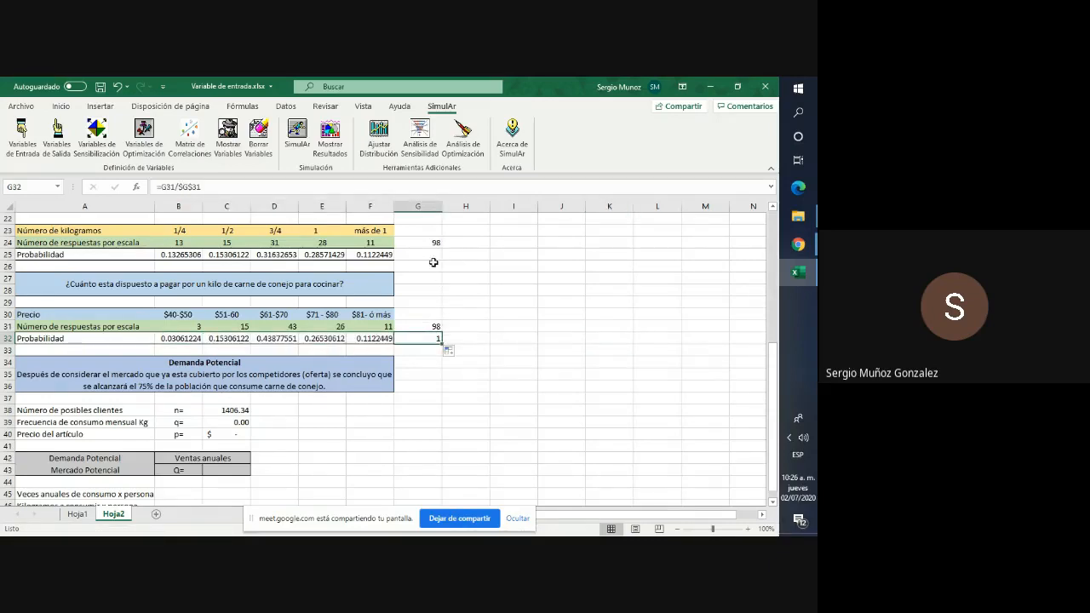
{"action": "scroll", "coordinate": [421, 380], "scroll_direction": "down", "scroll_amount": 1}
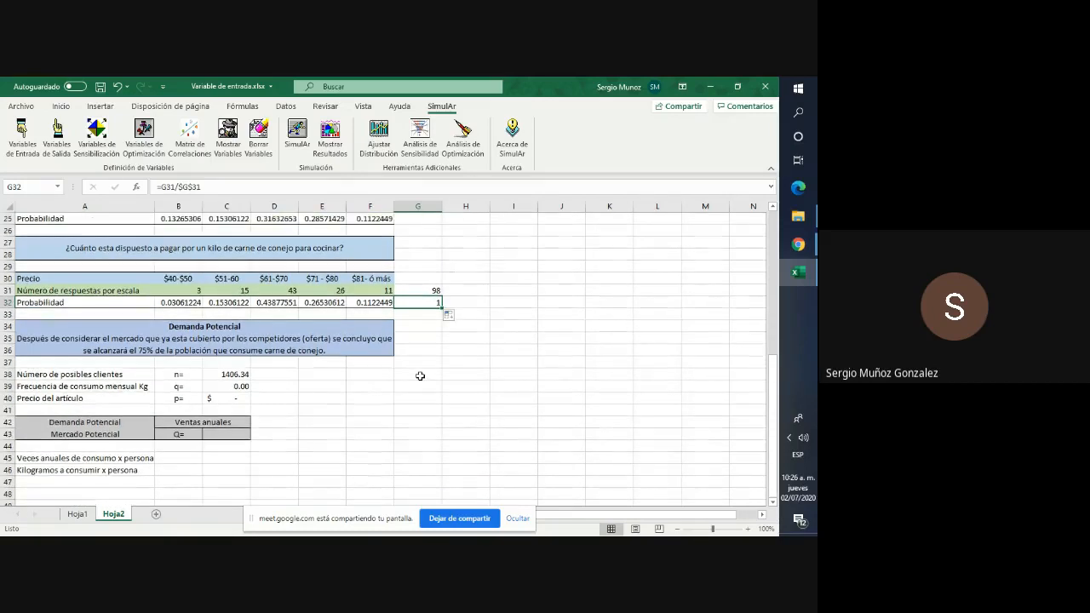
{"action": "left_click", "coordinate": [328, 444]}
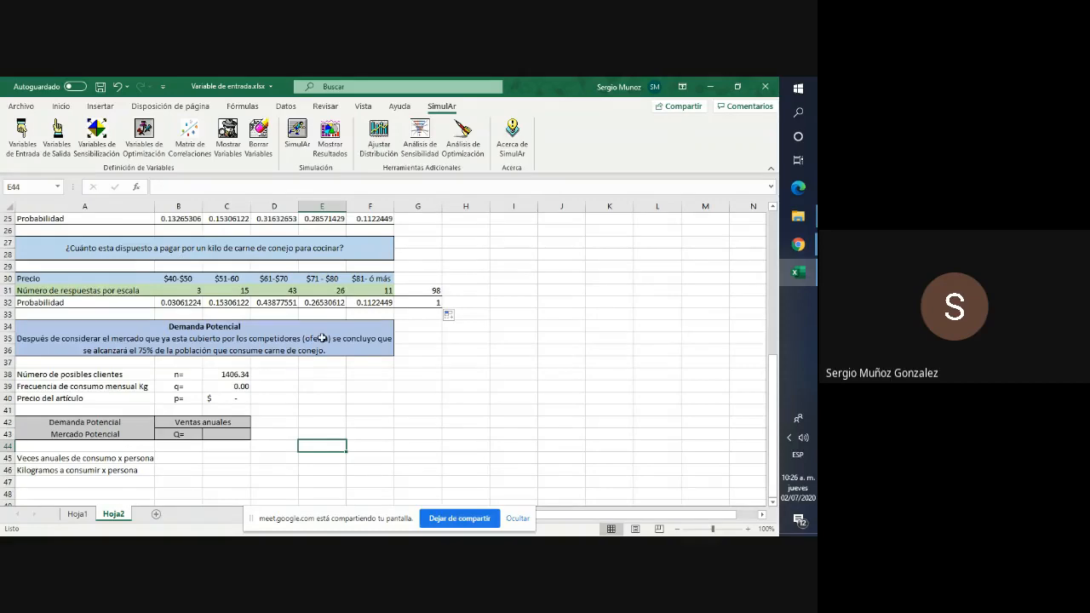
{"action": "scroll", "coordinate": [322, 337], "scroll_direction": "up", "scroll_amount": 3}
{"action": "scroll", "coordinate": [315, 345], "scroll_direction": "down", "scroll_amount": 2}
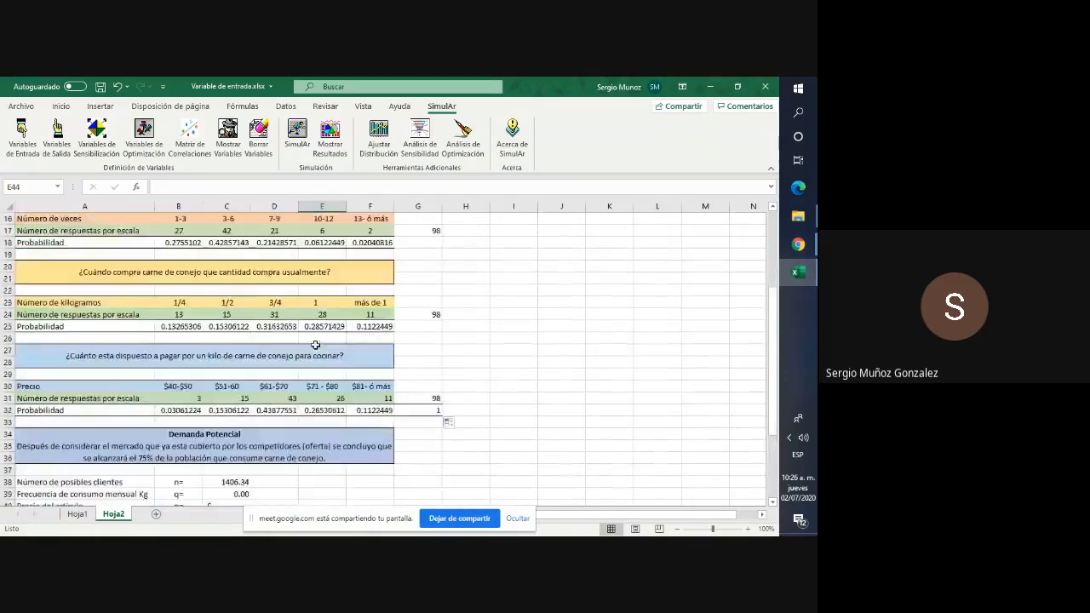
{"action": "scroll", "coordinate": [315, 345], "scroll_direction": "down", "scroll_amount": 1}
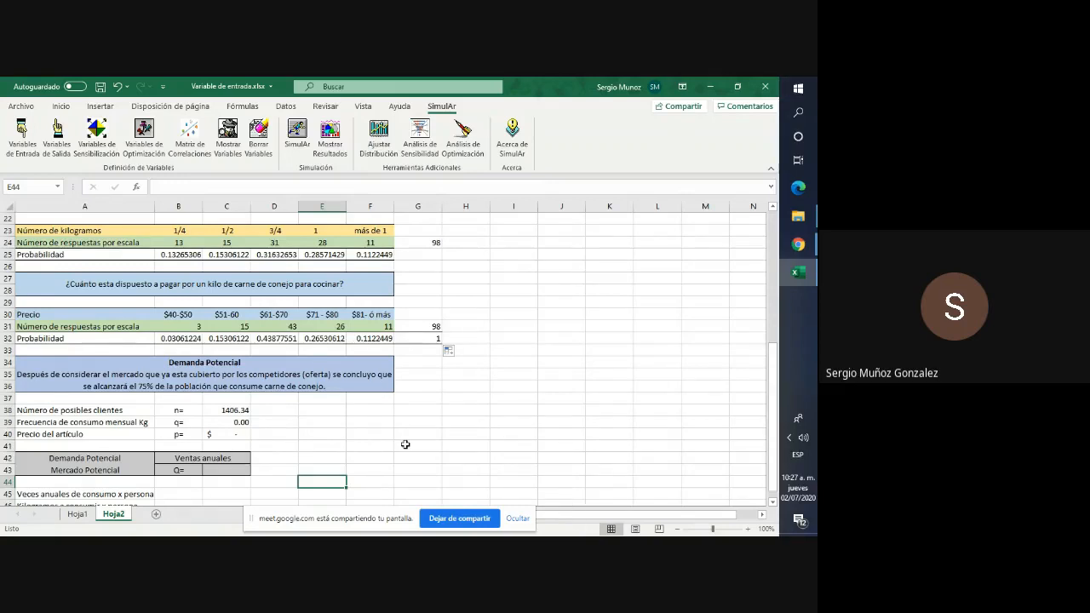
{"action": "scroll", "coordinate": [407, 444], "scroll_direction": "down", "scroll_amount": 1}
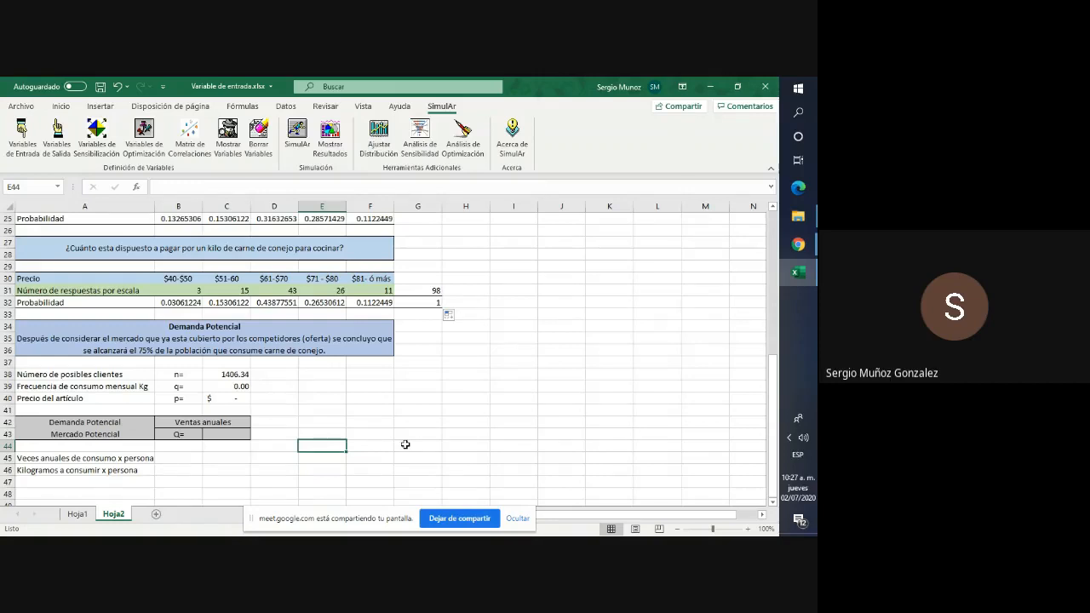
Inspect the possible-customers formula in C38 and the population and Sí-probability cells it references.
{"action": "left_click", "coordinate": [320, 373]}
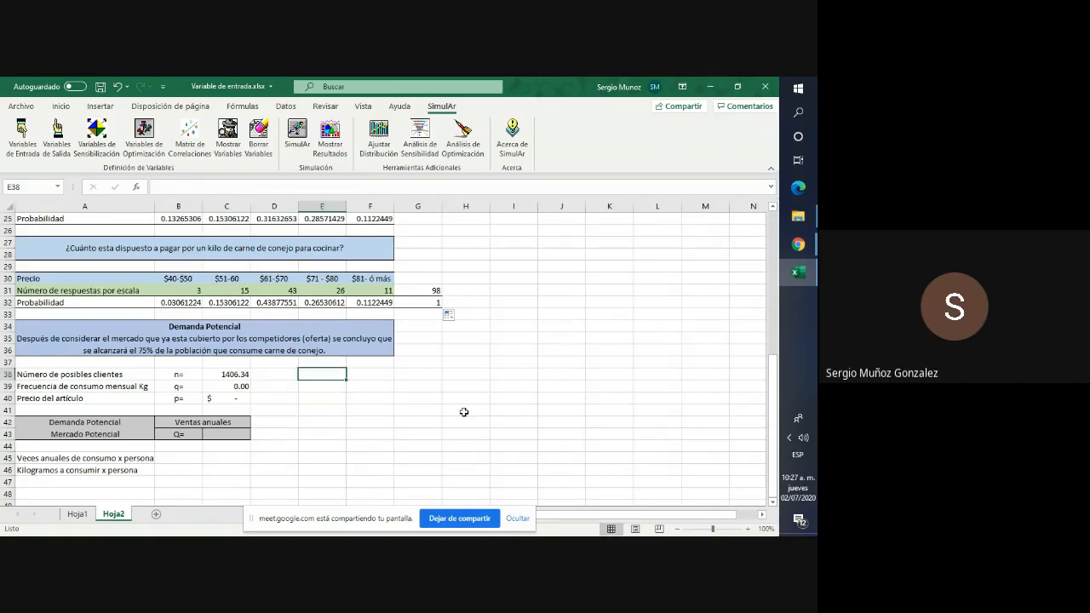
{"action": "key", "text": "Left"}
{"action": "key", "text": "Left"}
{"action": "key", "text": "Left"}
{"action": "key", "text": "Left"}
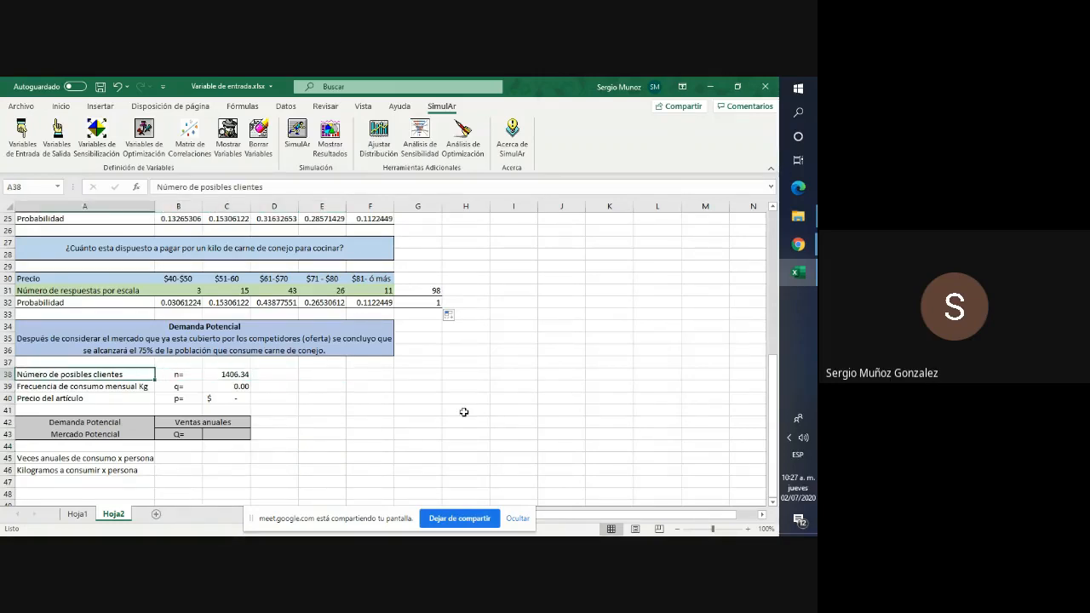
{"action": "key", "text": "Right"}
{"action": "key", "text": "Right"}
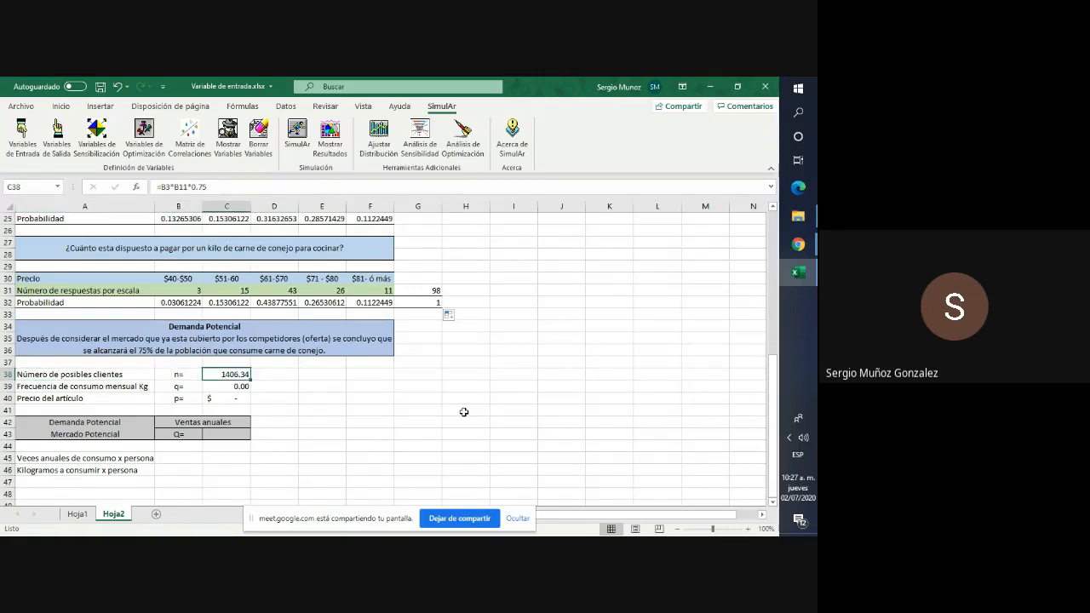
{"action": "key", "text": "F2"}
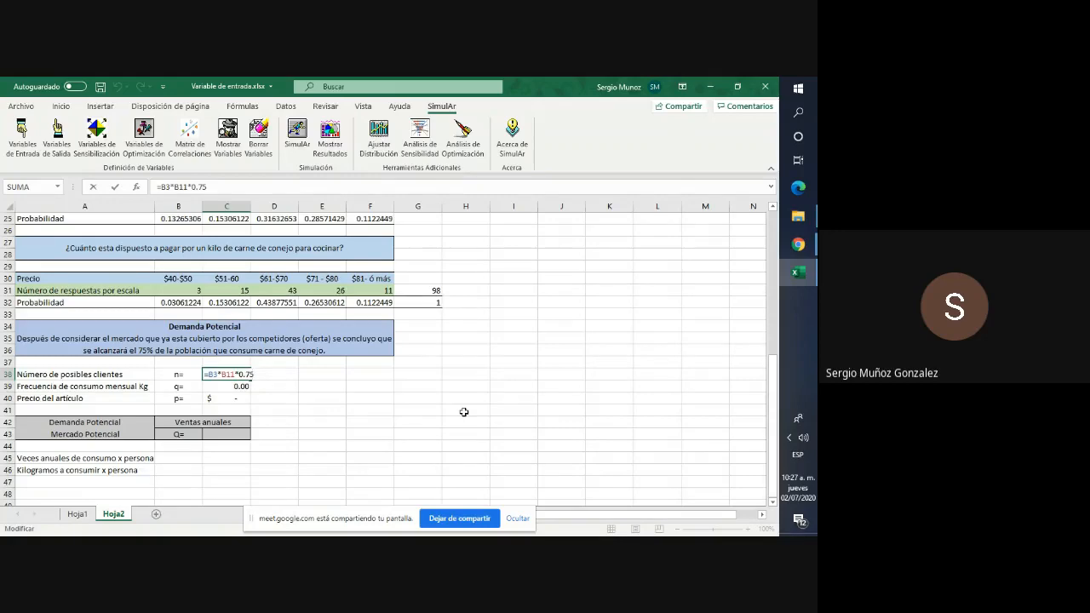
{"action": "scroll", "coordinate": [464, 412], "scroll_direction": "up", "scroll_amount": 8}
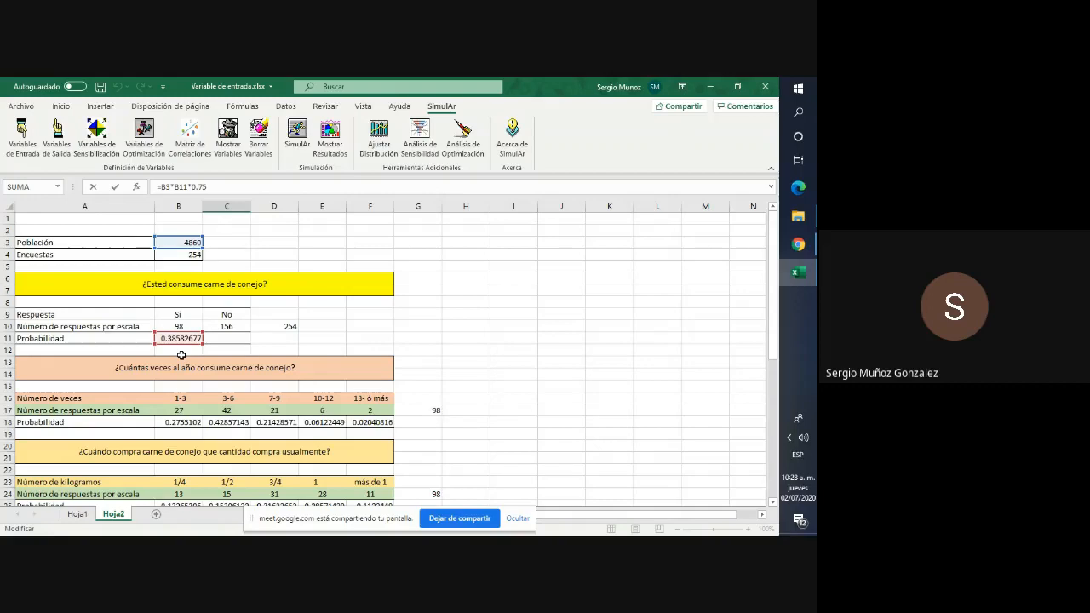
{"action": "scroll", "coordinate": [182, 355], "scroll_direction": "down", "scroll_amount": 9}
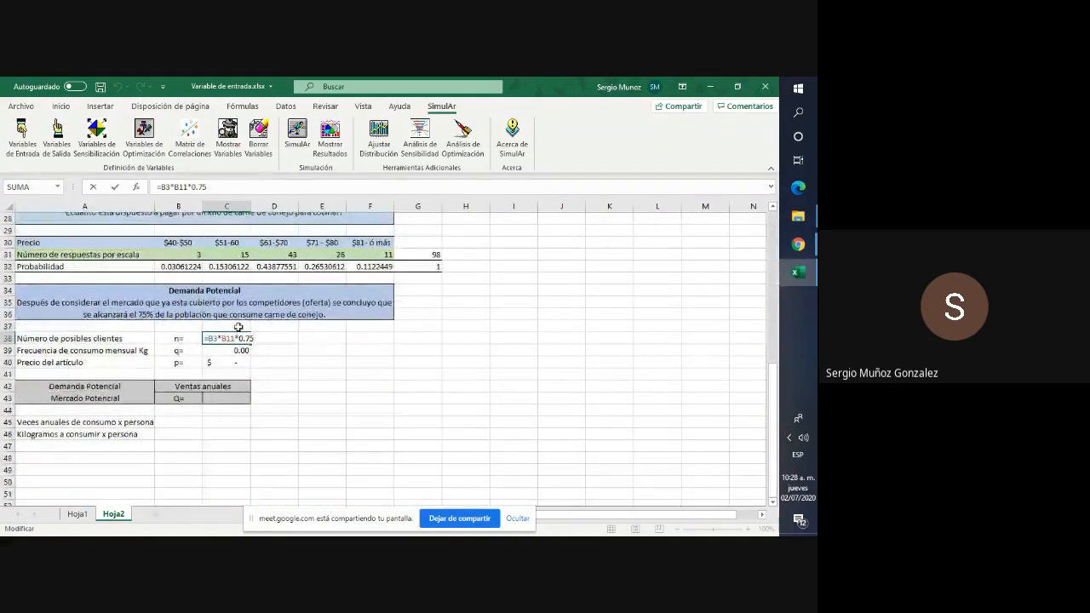
{"action": "left_click", "coordinate": [345, 356]}
In C37, enter the check formula =B3*B11, multiplying the population by the probability of consuming rabbit meat.
{"action": "left_click", "coordinate": [229, 326]}
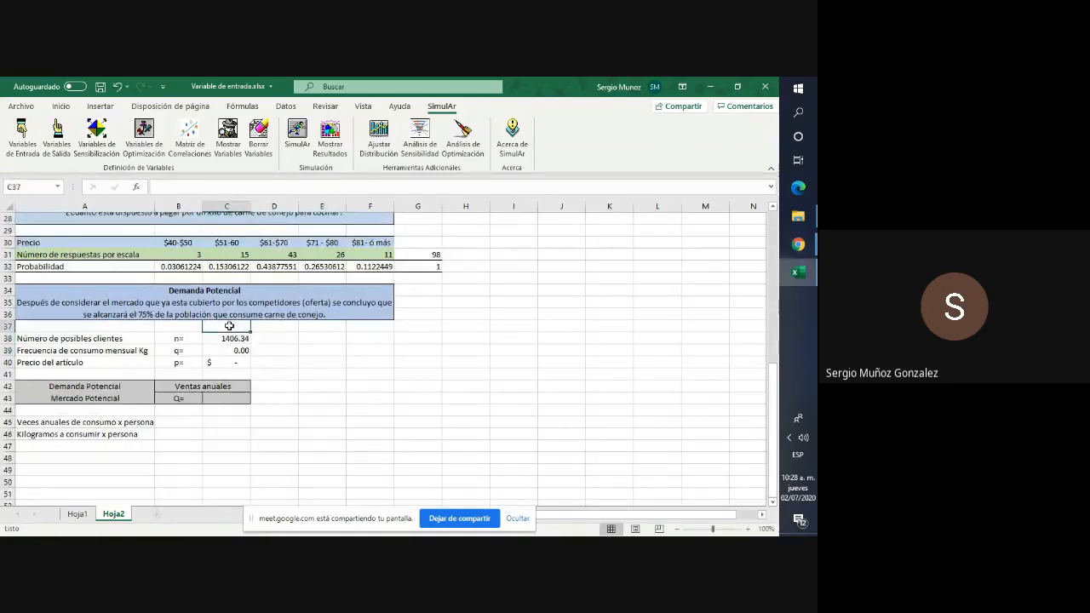
{"action": "type", "text": "="}
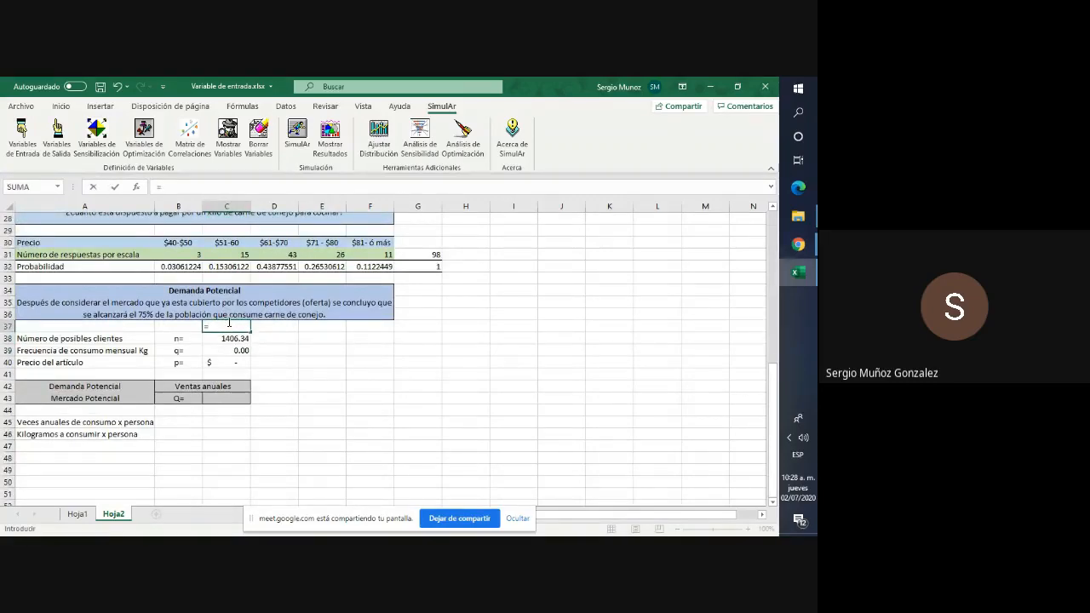
{"action": "scroll", "coordinate": [228, 325], "scroll_direction": "up", "scroll_amount": 9}
{"action": "left_click", "coordinate": [192, 242]}
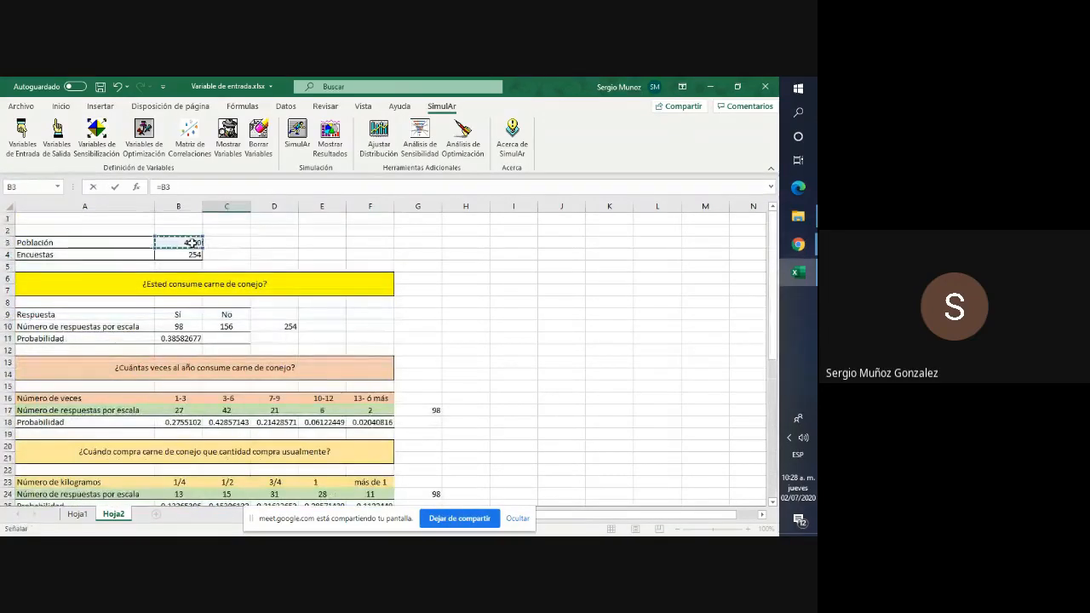
{"action": "type", "text": "*"}
{"action": "left_click", "coordinate": [179, 338]}
{"action": "type", "text": "*0.75"}
{"action": "key", "text": "Return"}
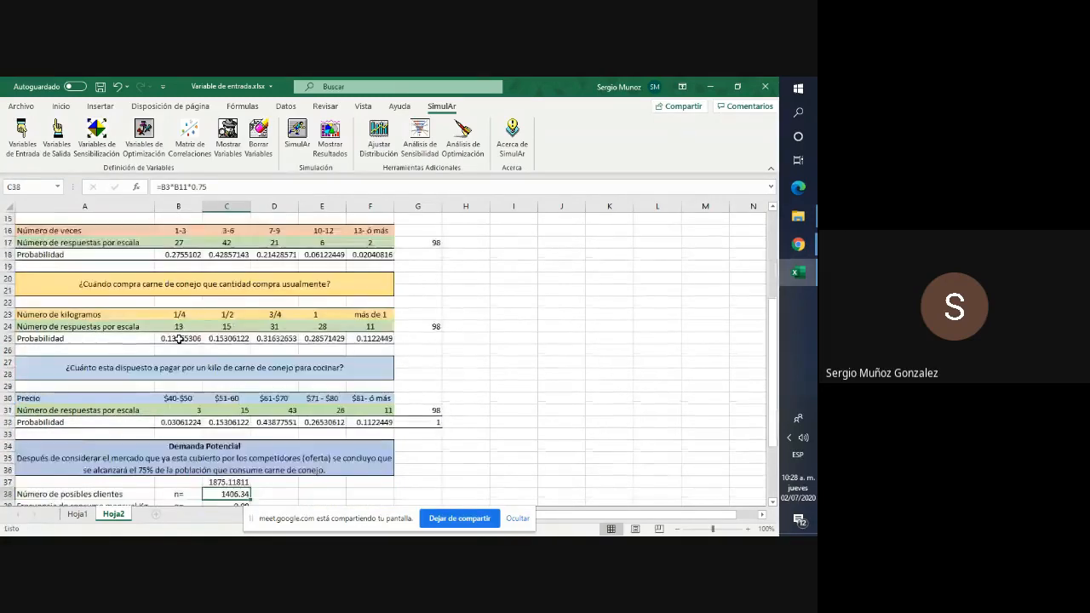
{"action": "scroll", "coordinate": [196, 345], "scroll_direction": "down", "scroll_amount": 4}
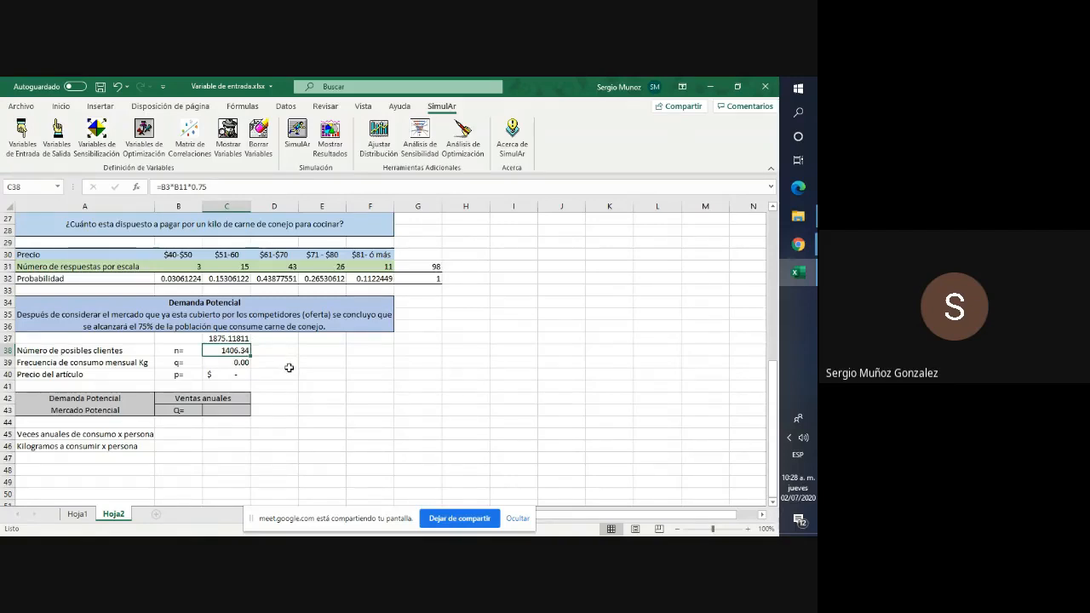
In D37, enter =C37*0.75 to take 75% of the rabbit-meat consumers calculated in C37.
{"action": "left_click", "coordinate": [232, 338]}
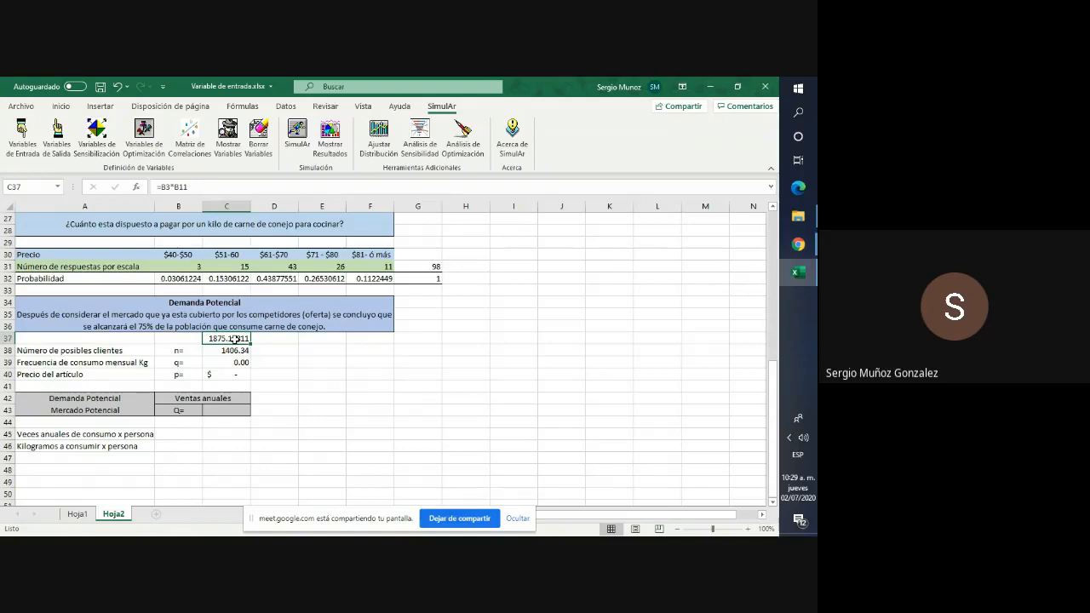
{"action": "key", "text": "Down"}
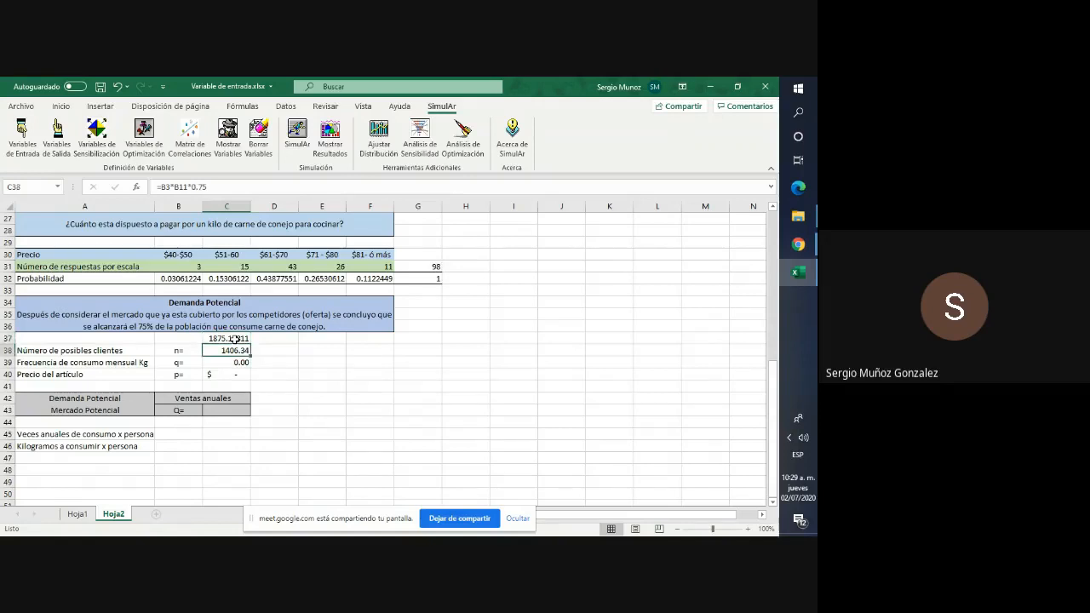
{"action": "key", "text": "Up"}
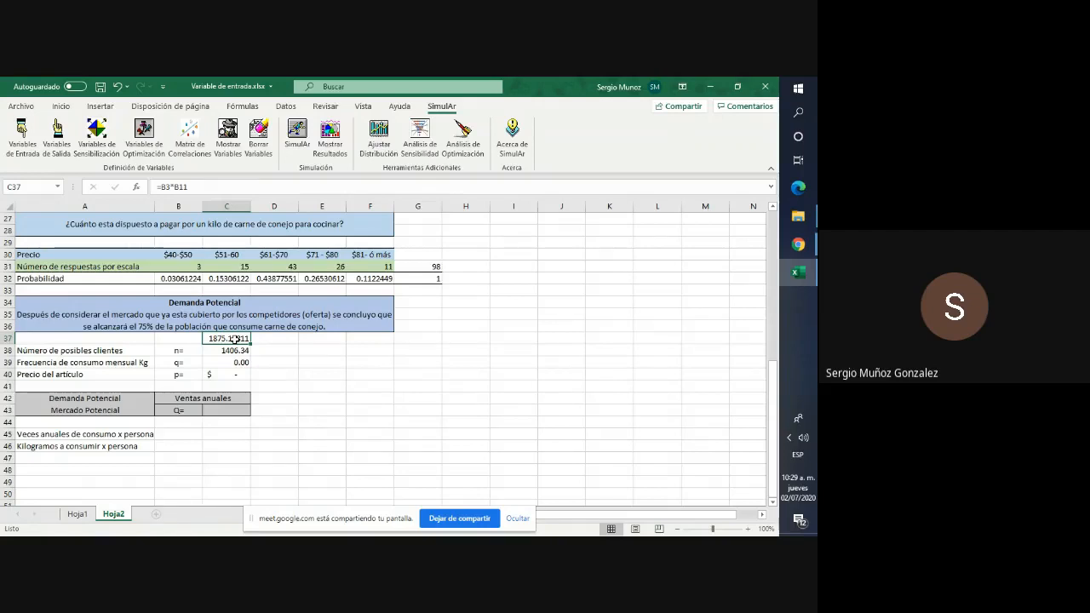
{"action": "key", "text": "Right"}
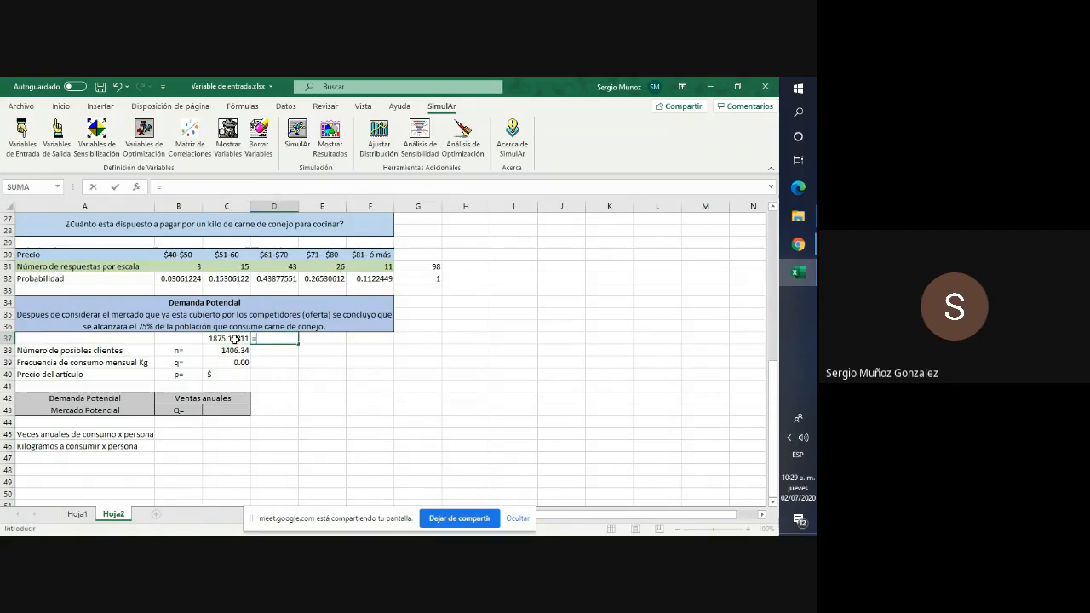
{"action": "type", "text": "="}
{"action": "key", "text": "Left"}
{"action": "type", "text": "*"}
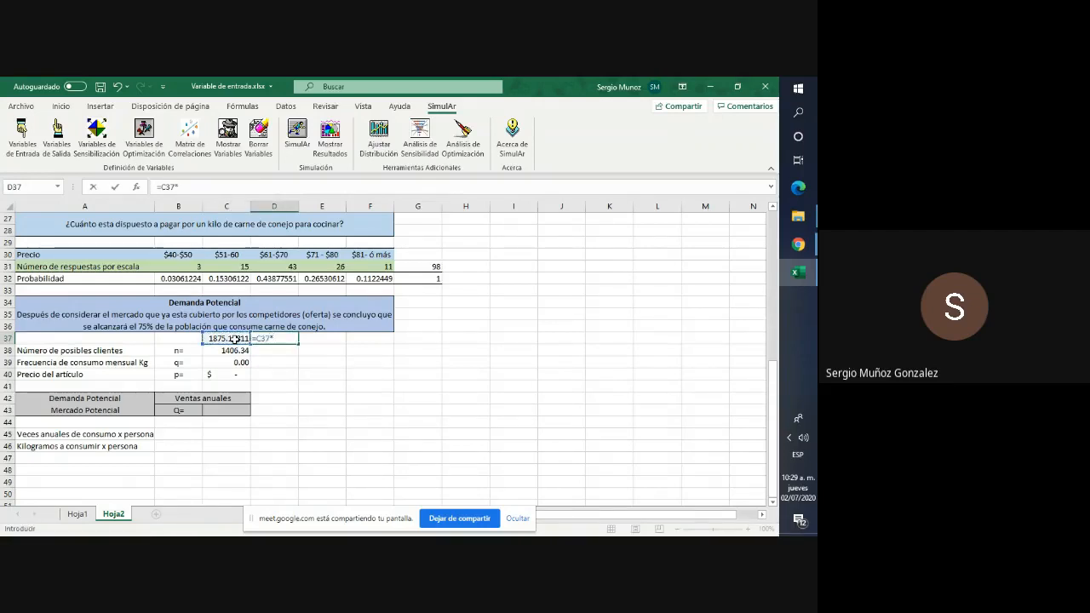
{"action": "type", "text": ".75"}
{"action": "key", "text": "Return"}
Compare the possible-customers value in C38 with D37, and clear the check formulas in C37:D37.
{"action": "key", "text": "Left"}
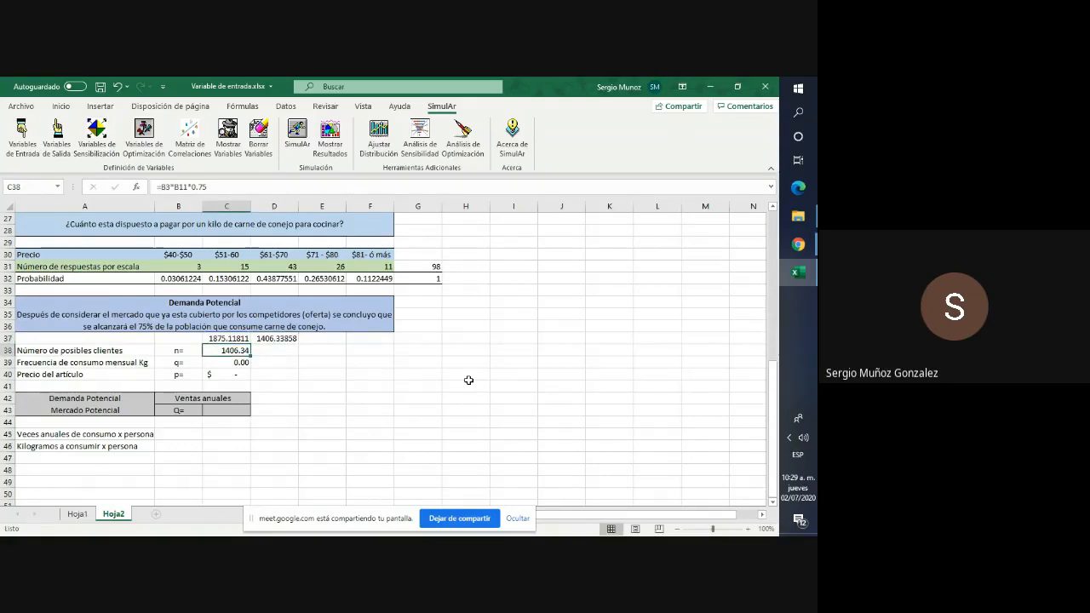
{"action": "key", "text": "Right"}
{"action": "key", "text": "Up"}
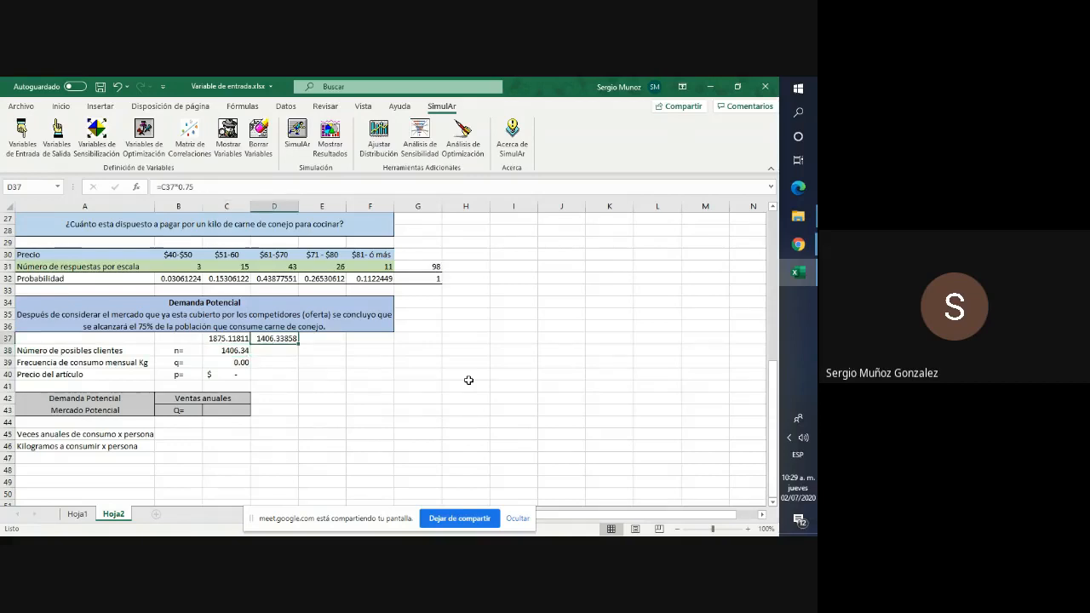
{"action": "key", "text": "shift+Left"}
{"action": "key", "text": "Delete"}
{"action": "key", "text": "Down"}
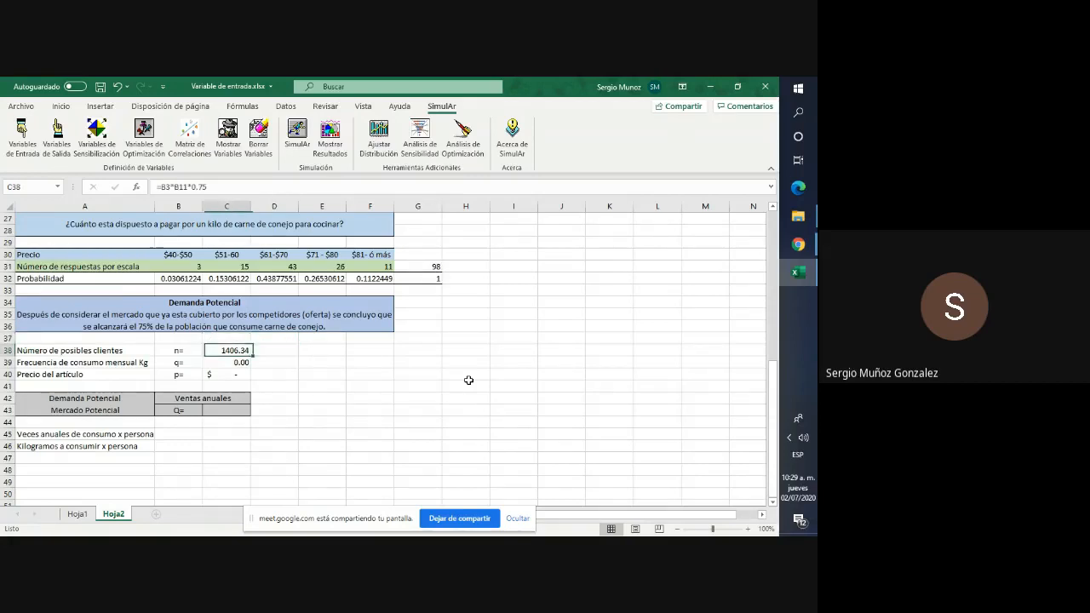
Enter the whole number of possible customers, 1406, in D38 beside the C38 result.
{"action": "type", "text": "1"}
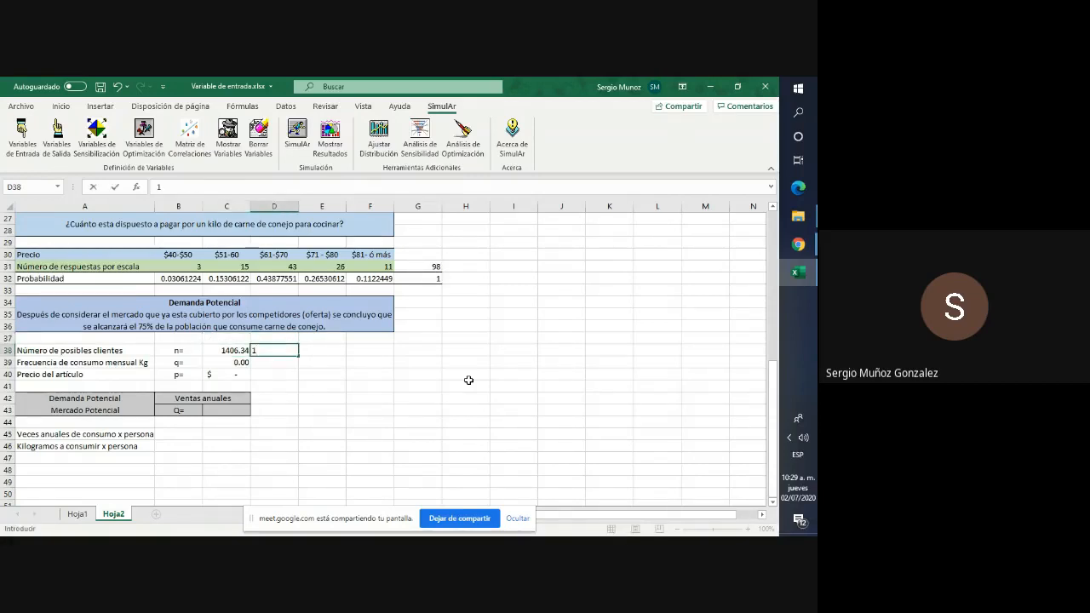
{"action": "type", "text": "406"}
{"action": "key", "text": "Tab"}
{"action": "key", "text": "Left"}
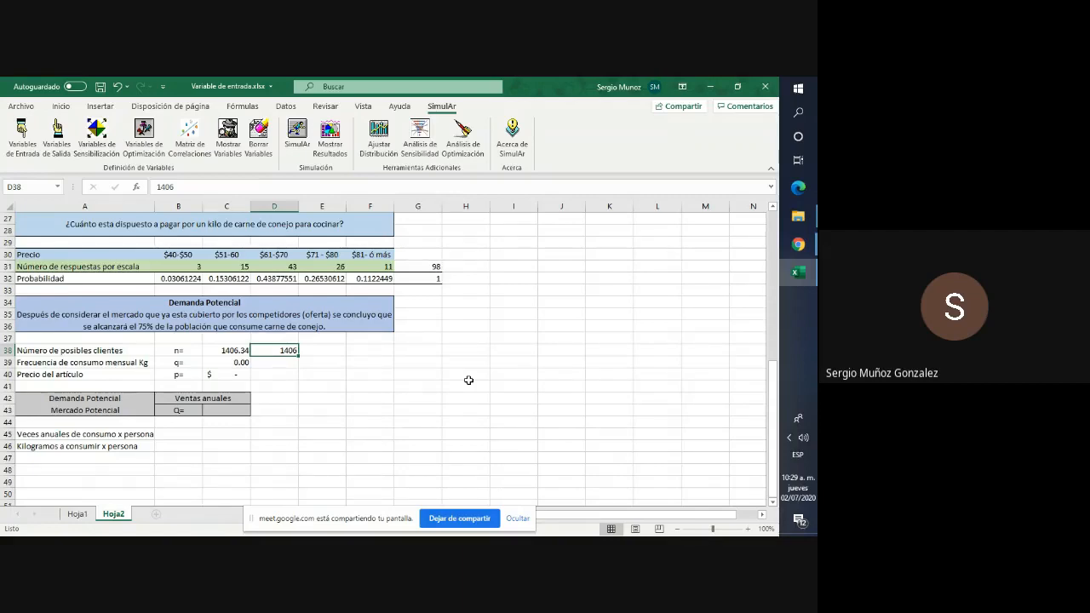
Examine the Frecuencia de consumo mensual Kg row and the survey tables for yearly consumption times and kilograms purchased.
{"action": "key", "text": "Down"}
{"action": "key", "text": "Left"}
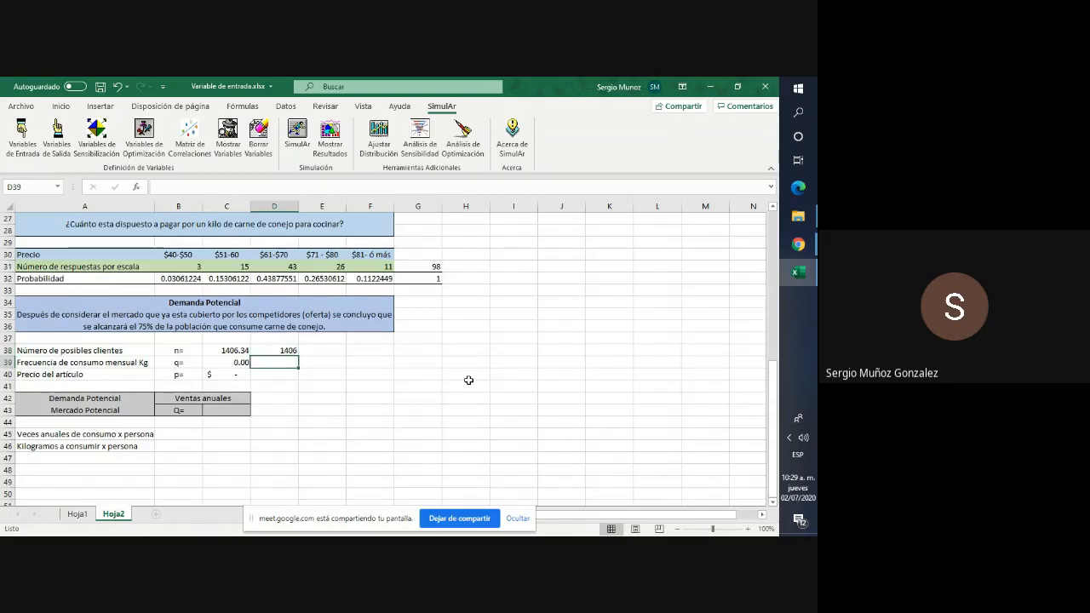
{"action": "key", "text": "Left"}
{"action": "key", "text": "Left"}
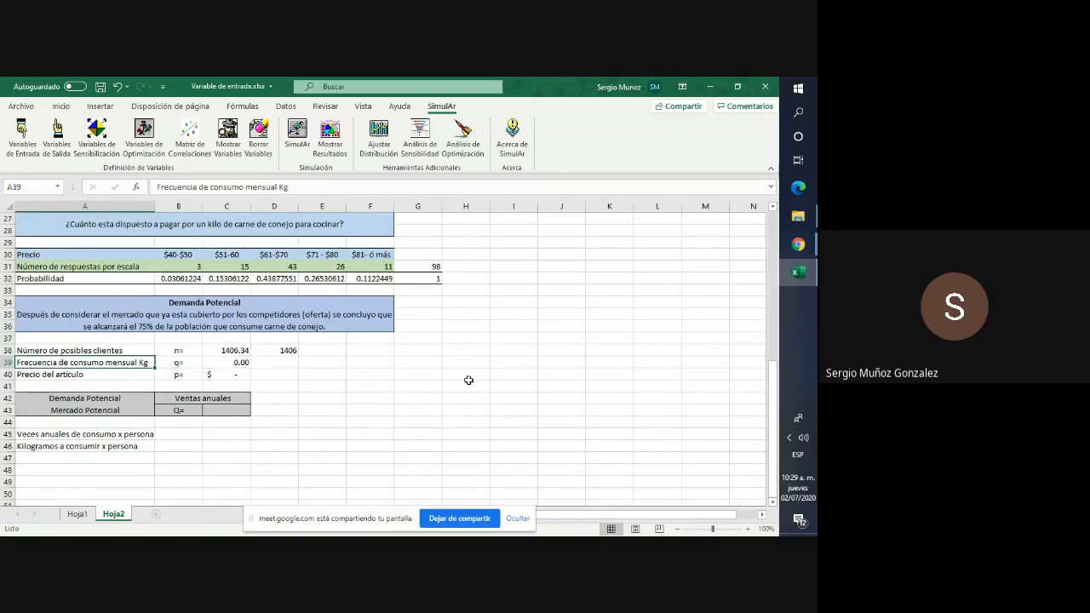
{"action": "scroll", "coordinate": [469, 380], "scroll_direction": "up", "scroll_amount": 5}
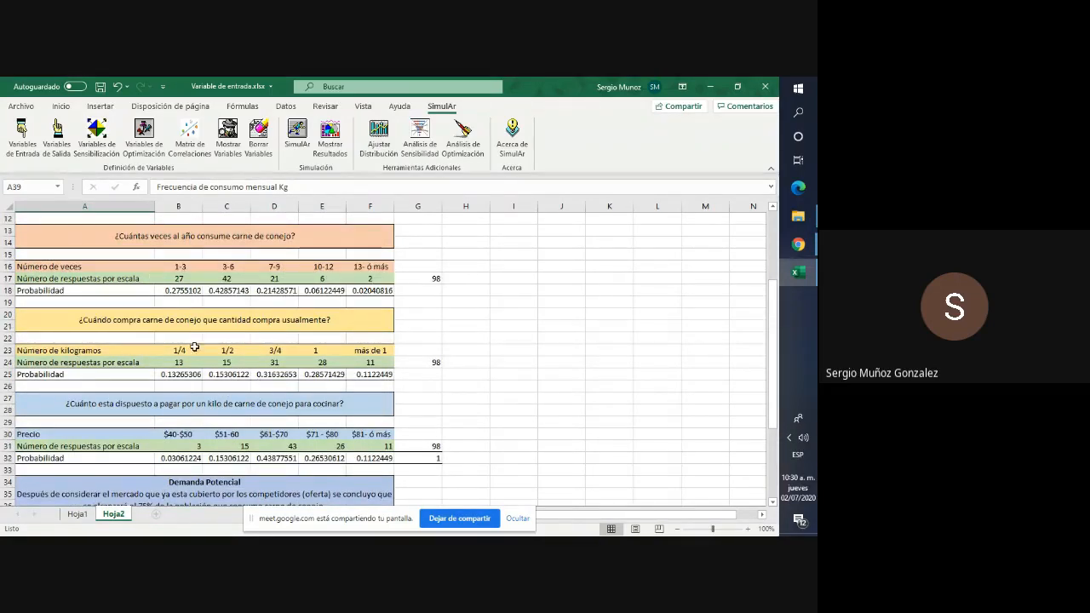
{"action": "scroll", "coordinate": [466, 388], "scroll_direction": "down", "scroll_amount": 4}
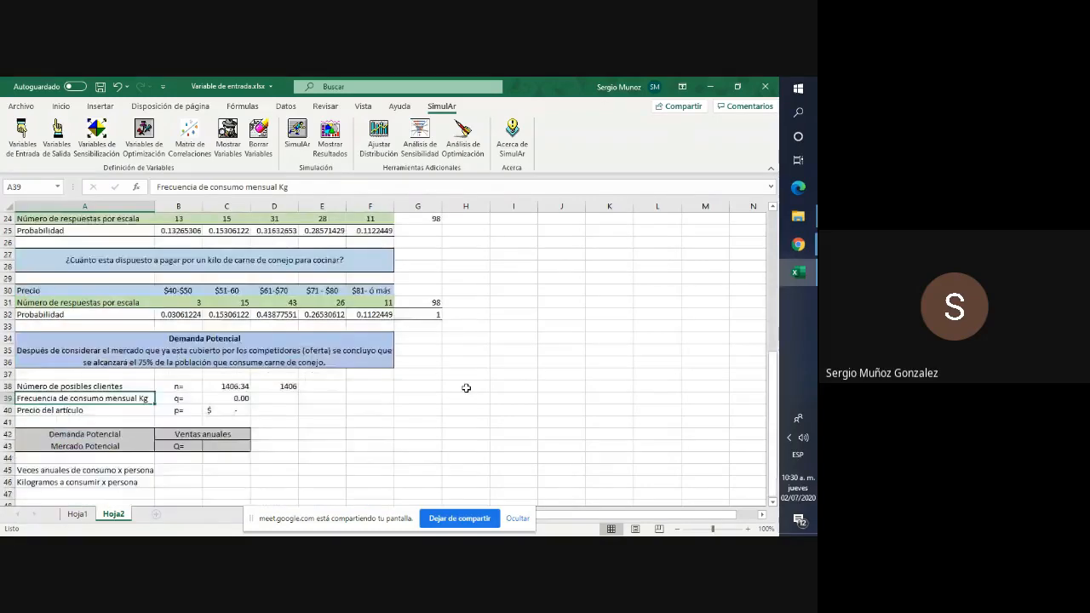
{"action": "scroll", "coordinate": [465, 388], "scroll_direction": "down", "scroll_amount": 5}
{"action": "scroll", "coordinate": [467, 387], "scroll_direction": "up", "scroll_amount": 3}
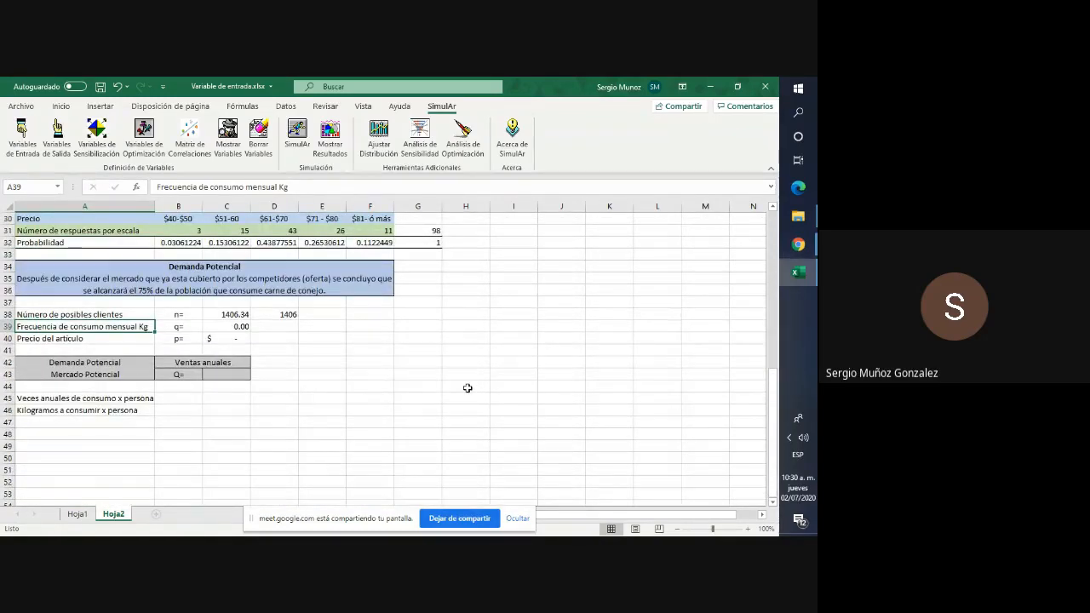
{"action": "scroll", "coordinate": [467, 387], "scroll_direction": "up", "scroll_amount": 6}
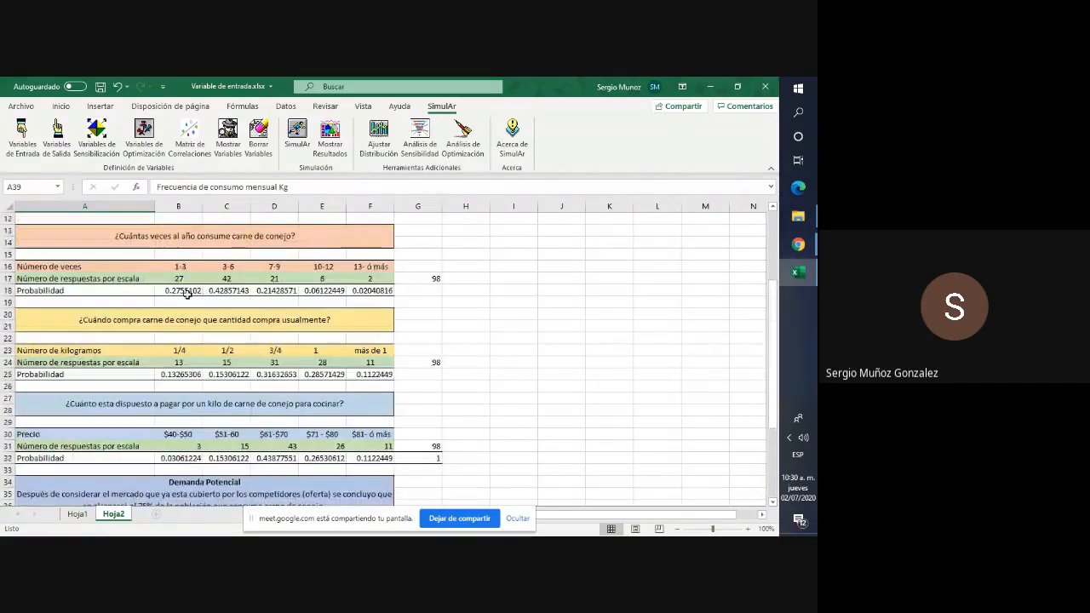
Copy the yearly consumption times table with its probabilities, A16:G18, to the cells starting at A48.
{"action": "left_click_drag", "start_coordinate": [105, 270], "coordinate": [397, 293]}
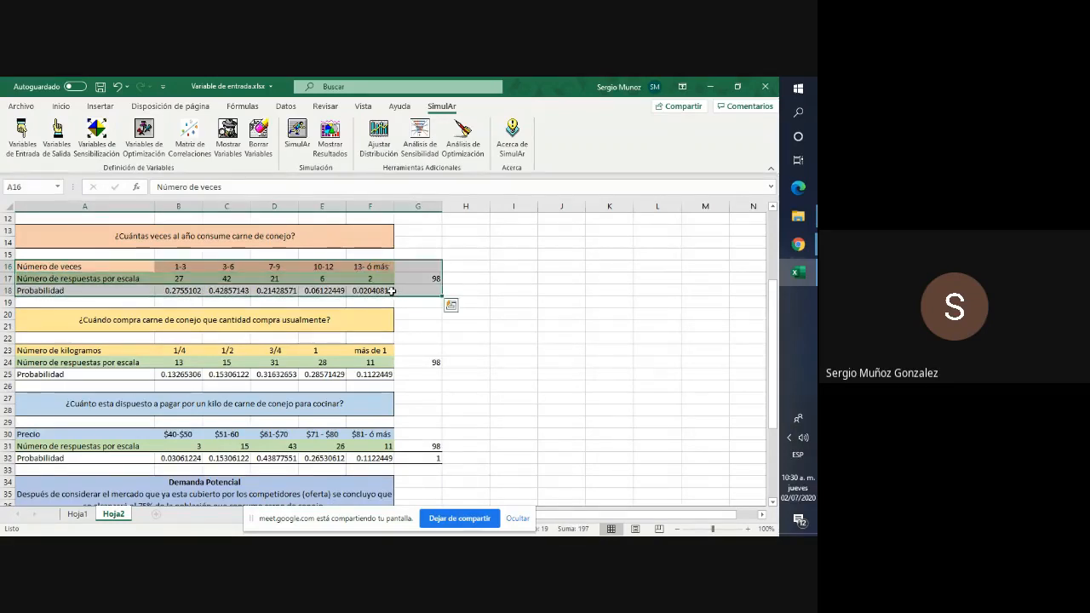
{"action": "key", "text": "ctrl+c"}
{"action": "scroll", "coordinate": [274, 338], "scroll_direction": "down", "scroll_amount": 3}
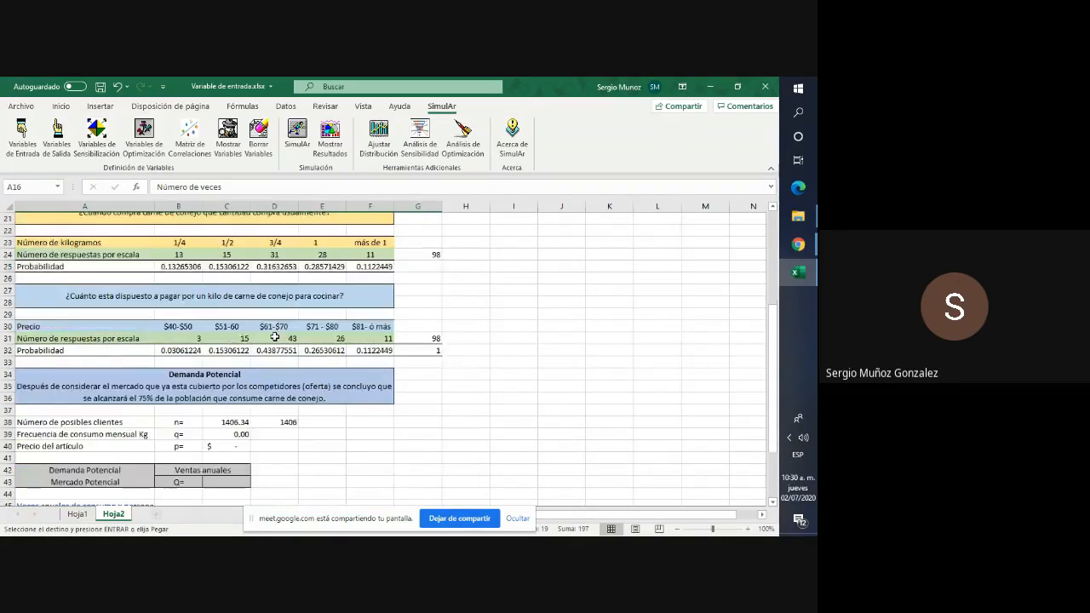
{"action": "scroll", "coordinate": [274, 338], "scroll_direction": "down", "scroll_amount": 4}
{"action": "left_click", "coordinate": [87, 398]}
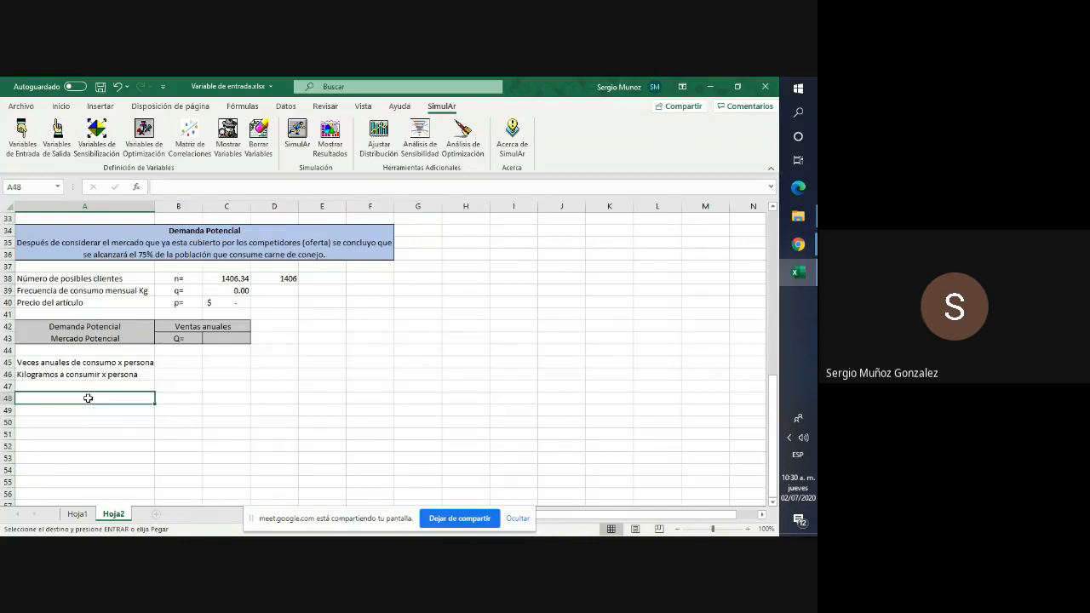
{"action": "key", "text": "ctrl+v"}
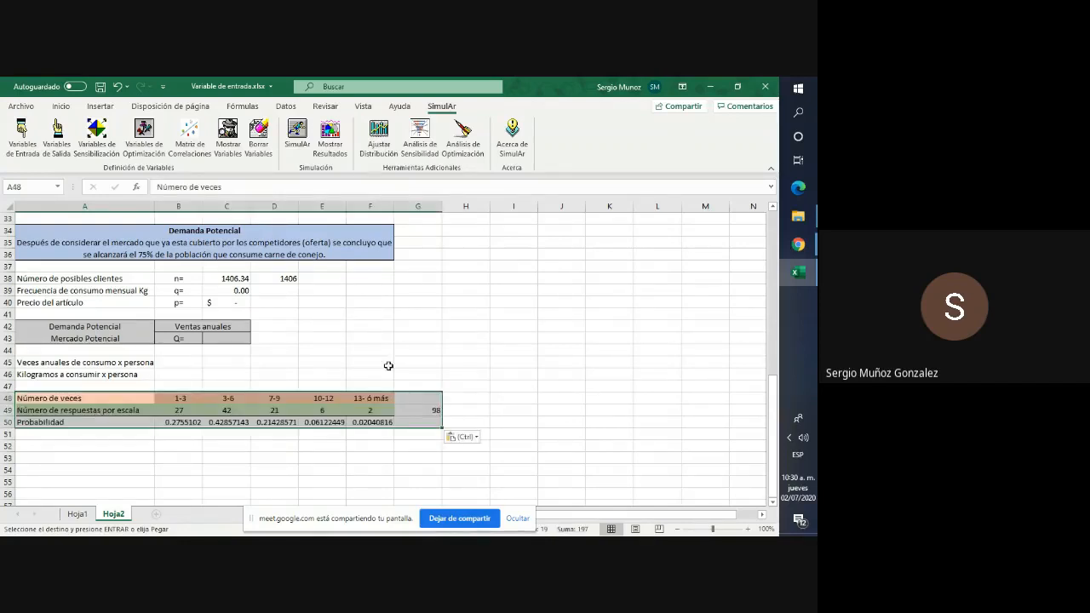
{"action": "left_click", "coordinate": [431, 363]}
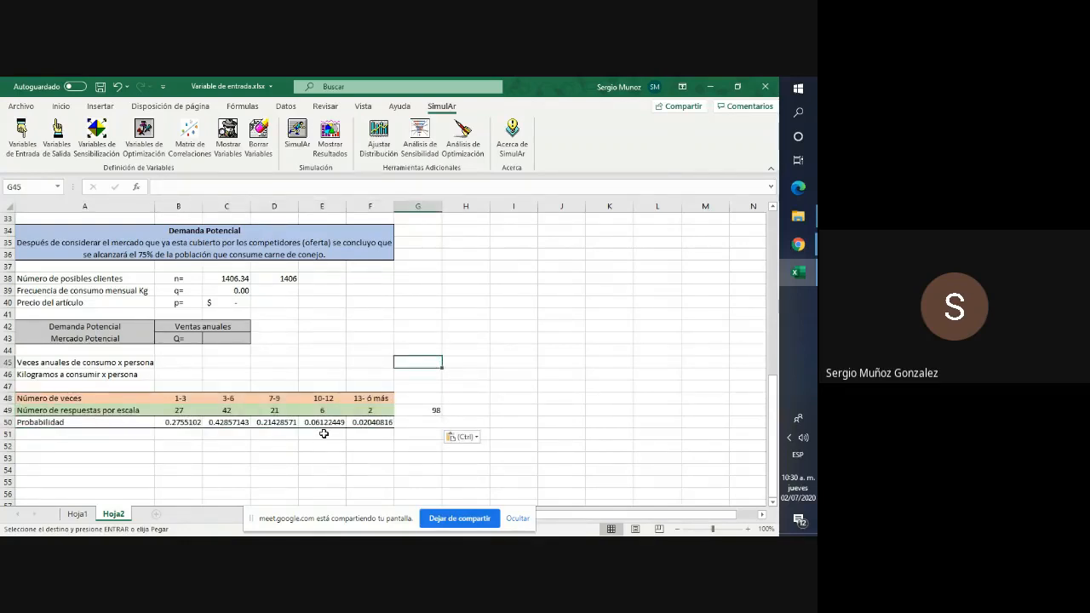
Copy the kilograms purchased table with its probabilities, A23:G25, to the cells starting at A52.
{"action": "scroll", "coordinate": [324, 433], "scroll_direction": "up", "scroll_amount": 6}
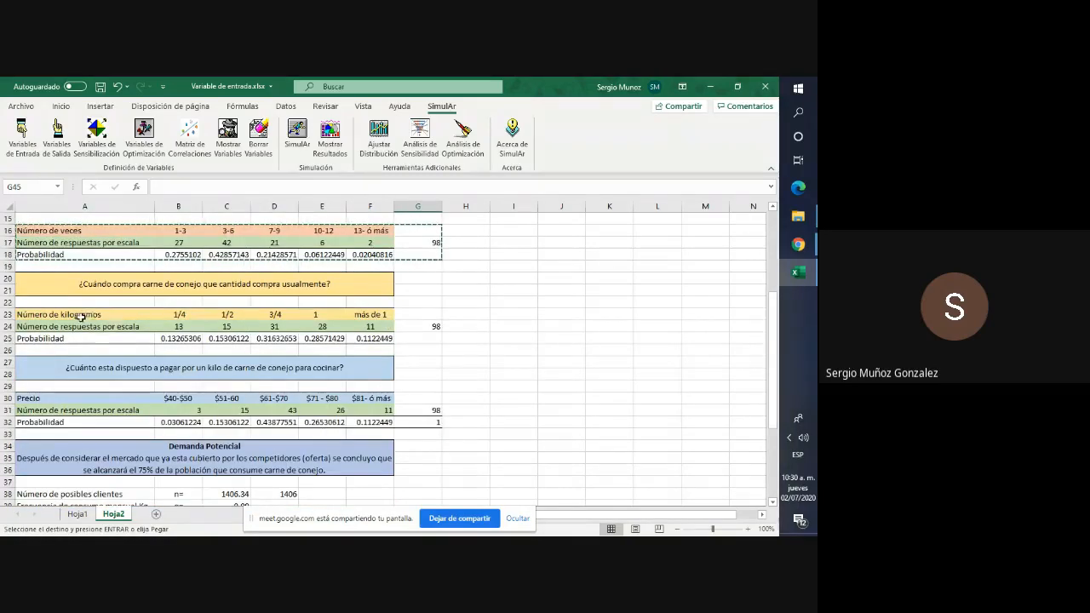
{"action": "left_click_drag", "start_coordinate": [81, 316], "coordinate": [433, 338]}
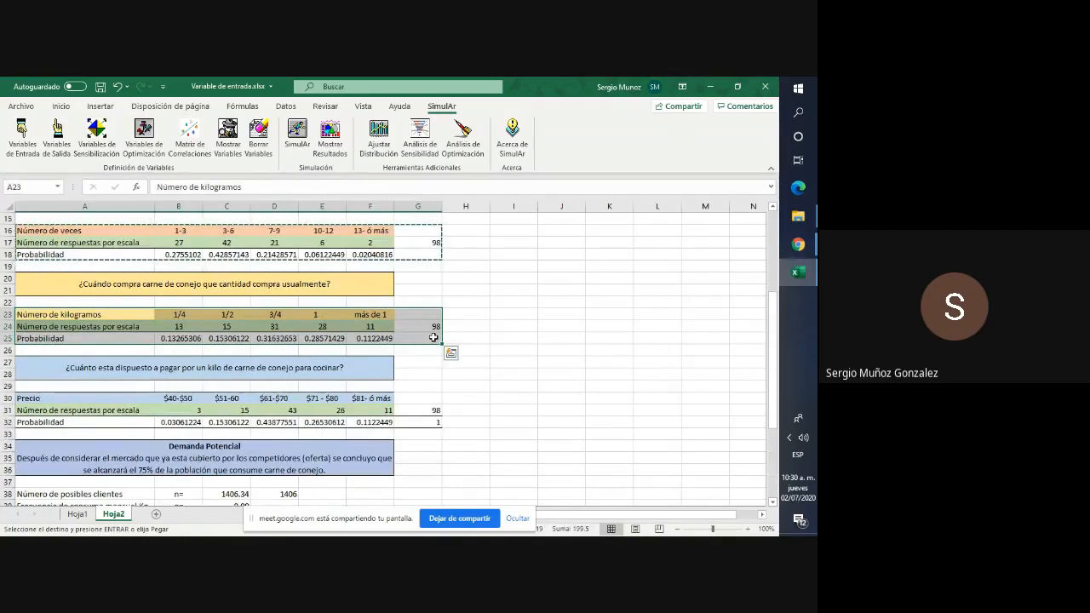
{"action": "scroll", "coordinate": [4, 397], "scroll_direction": "down", "scroll_amount": 8}
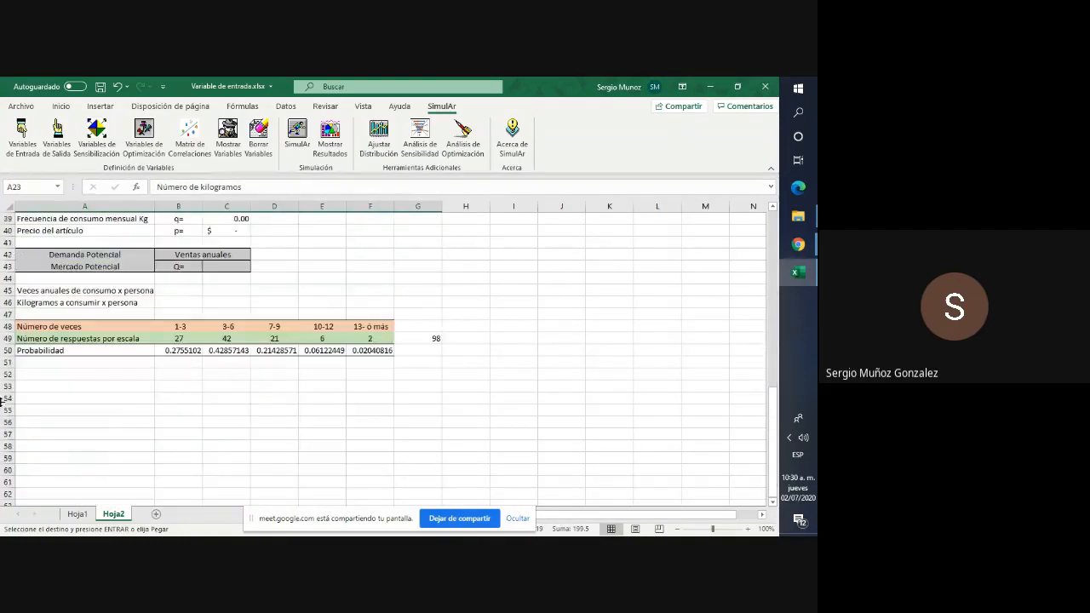
{"action": "left_click", "coordinate": [82, 375]}
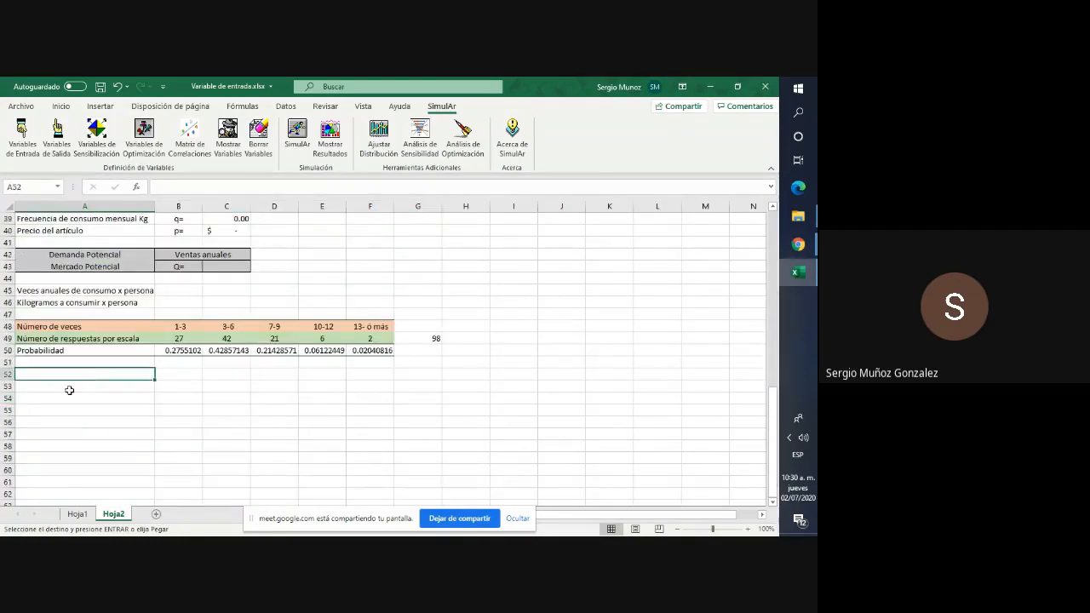
{"action": "key", "text": "ctrl+v"}
{"action": "left_click", "coordinate": [205, 467]}
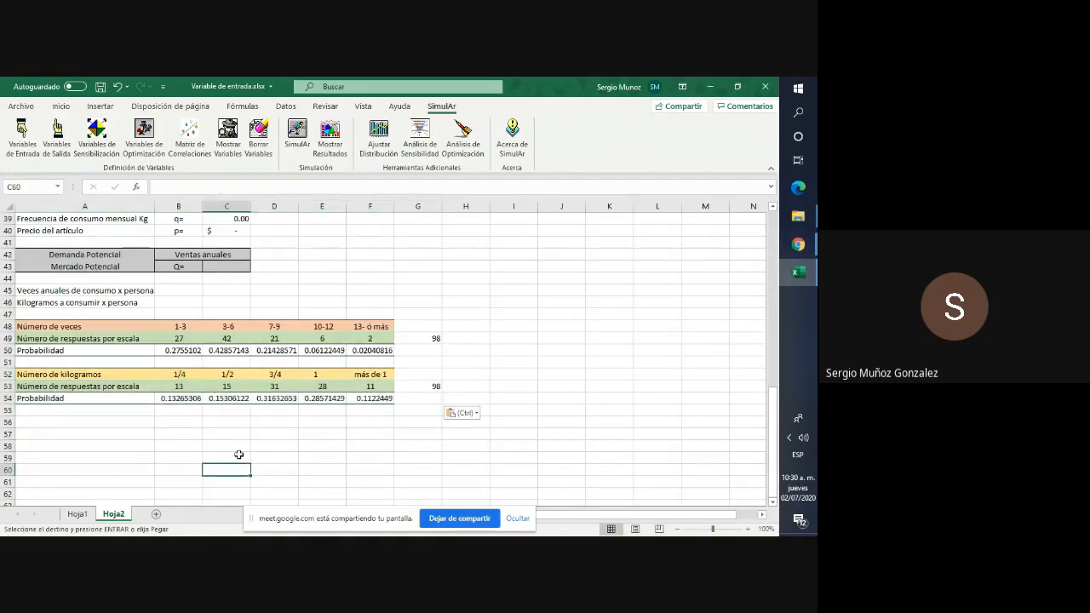
{"action": "left_click", "coordinate": [232, 457]}
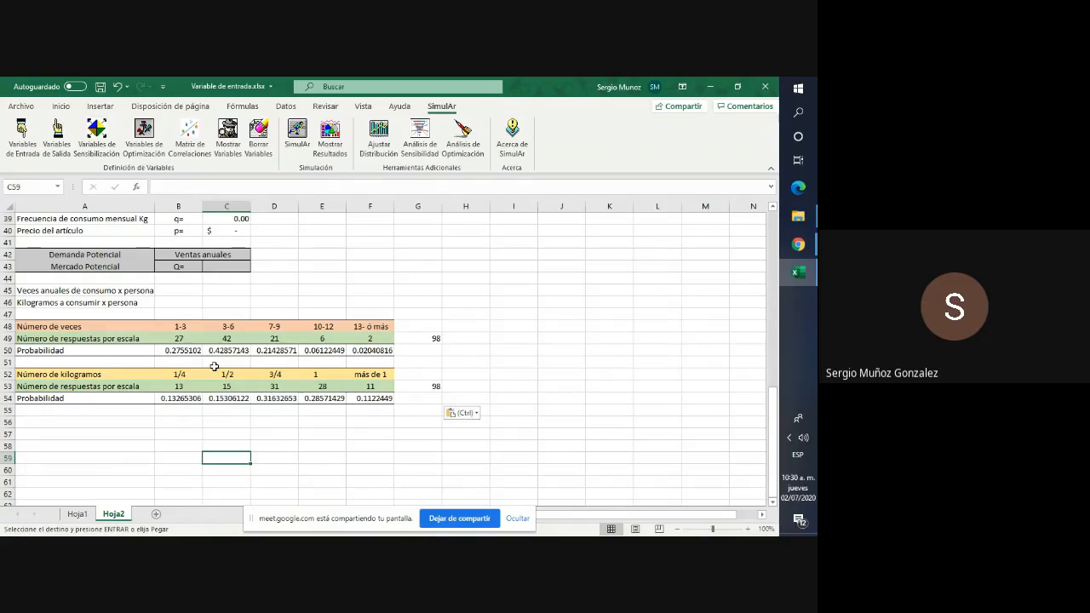
In the copied Número de veces row, replace the 1-3 range in B48 with its midpoint, 2.
{"action": "scroll", "coordinate": [214, 366], "scroll_direction": "up", "scroll_amount": 2}
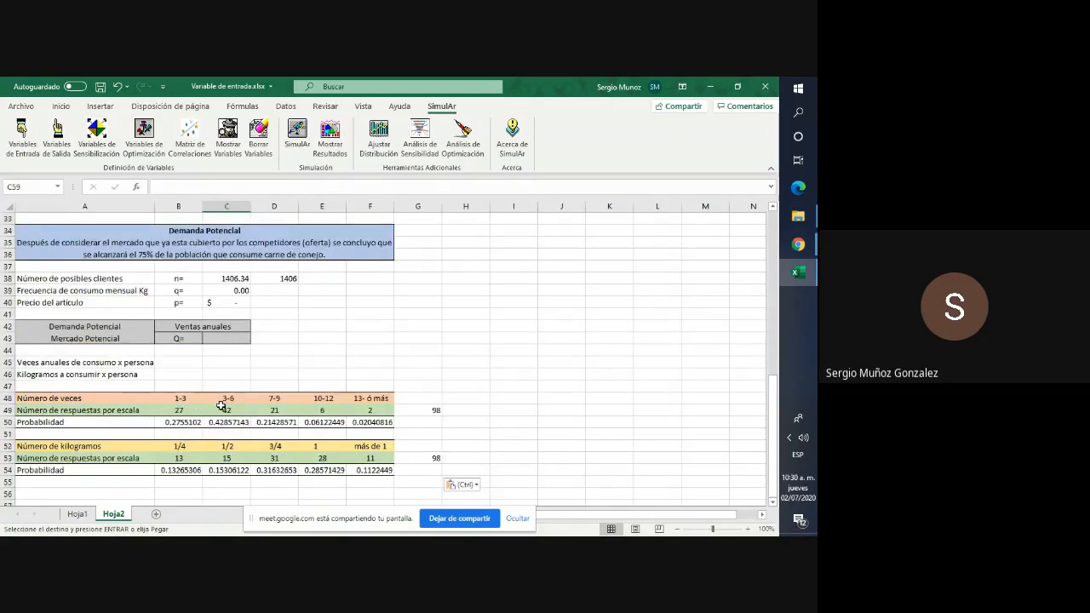
{"action": "left_click", "coordinate": [180, 398]}
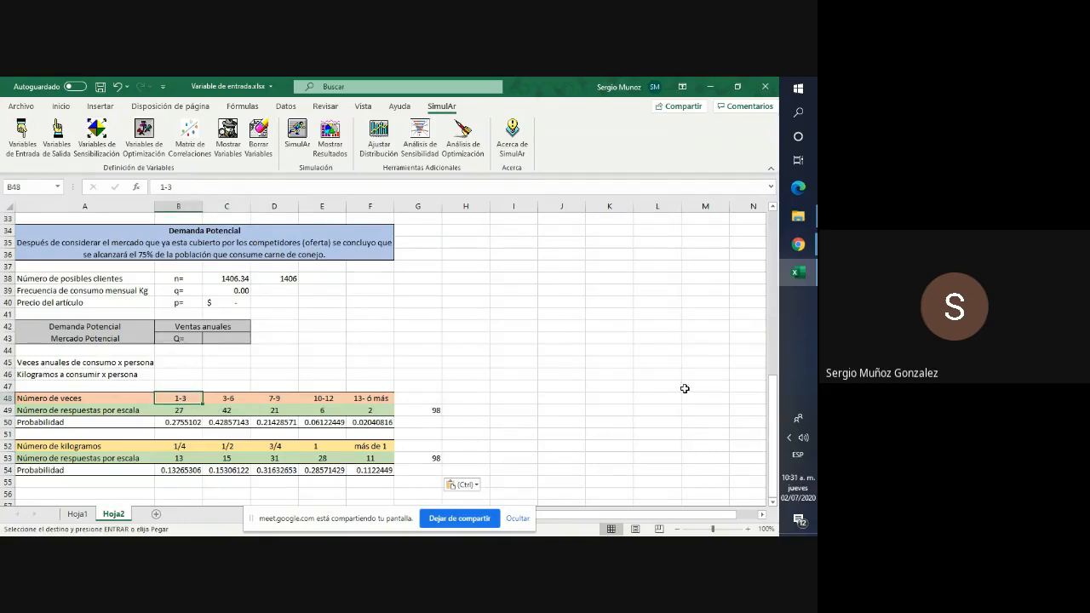
{"action": "type", "text": "2"}
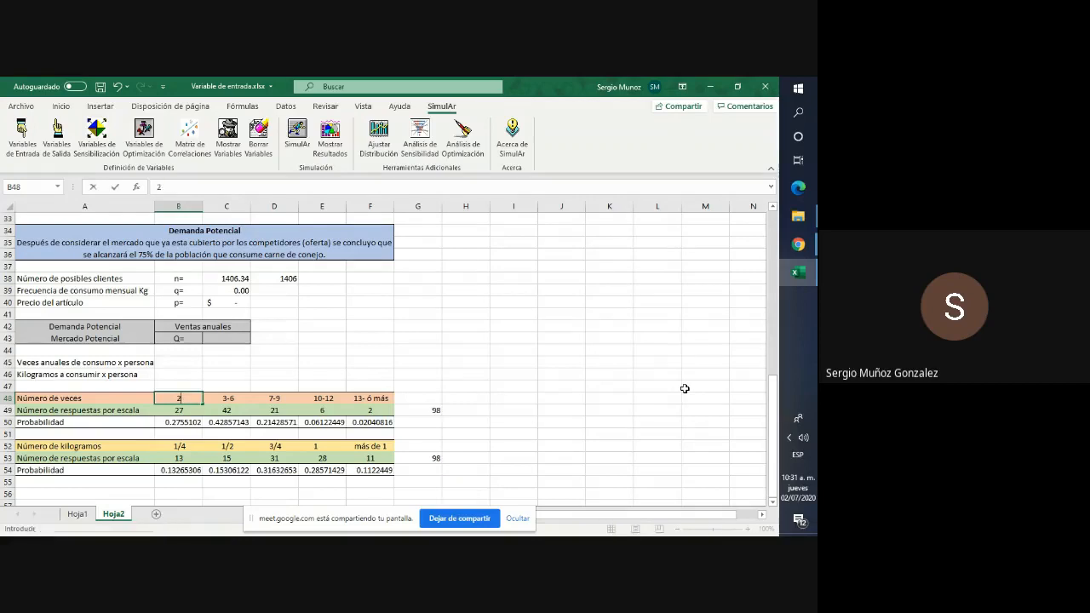
{"action": "key", "text": "Tab"}
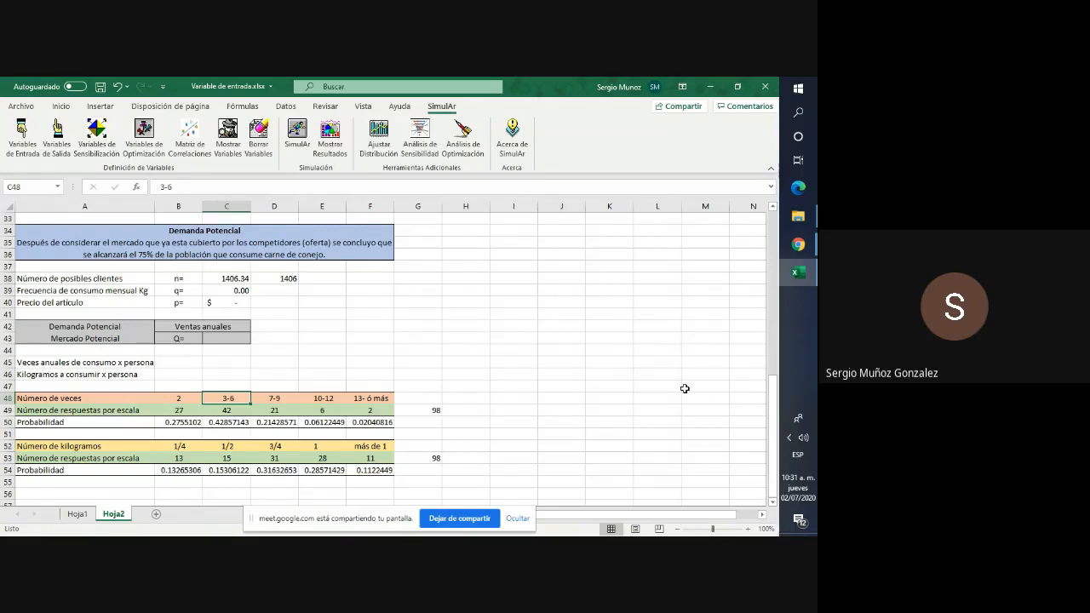
{"action": "key", "text": "Left"}
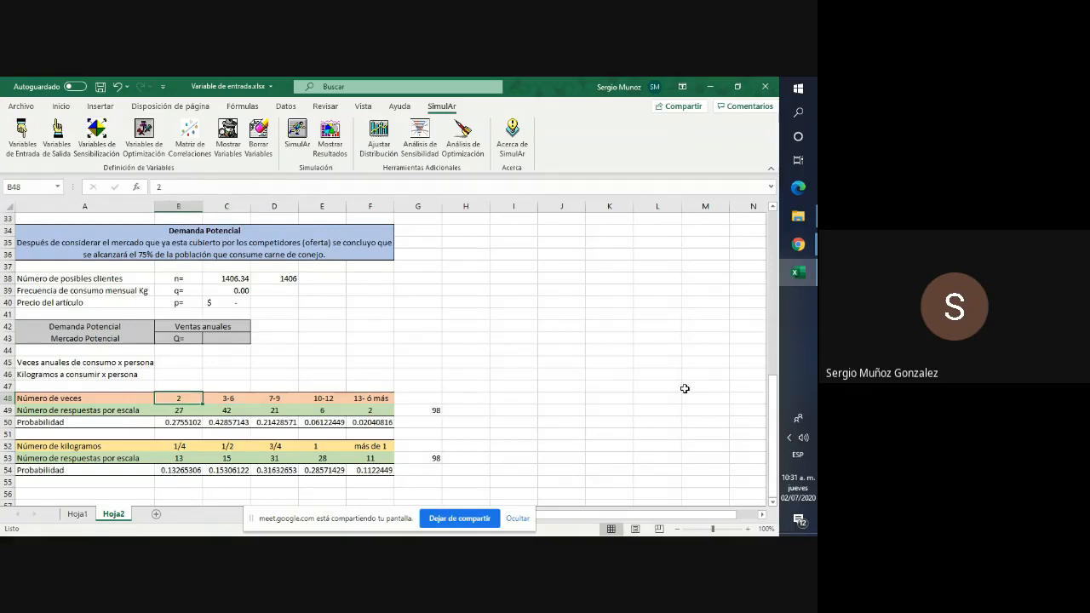
{"action": "type", "text": "1-3"}
{"action": "type", "text": "2"}
{"action": "key", "text": "ctrl+Return"}
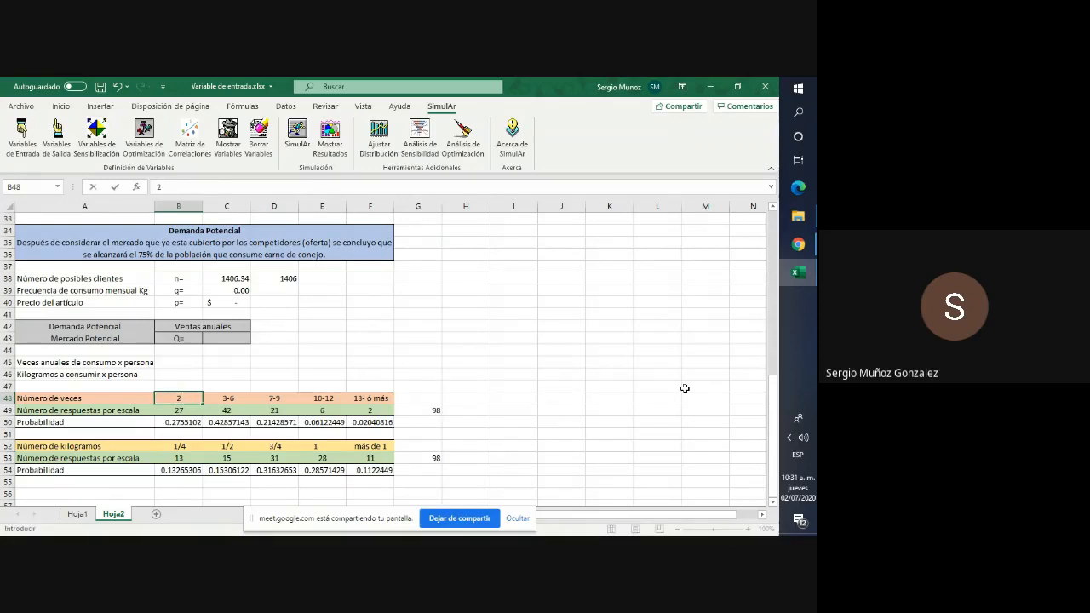
{"action": "key", "text": "Right"}
{"action": "key", "text": "Right"}
{"action": "key", "text": "Left"}
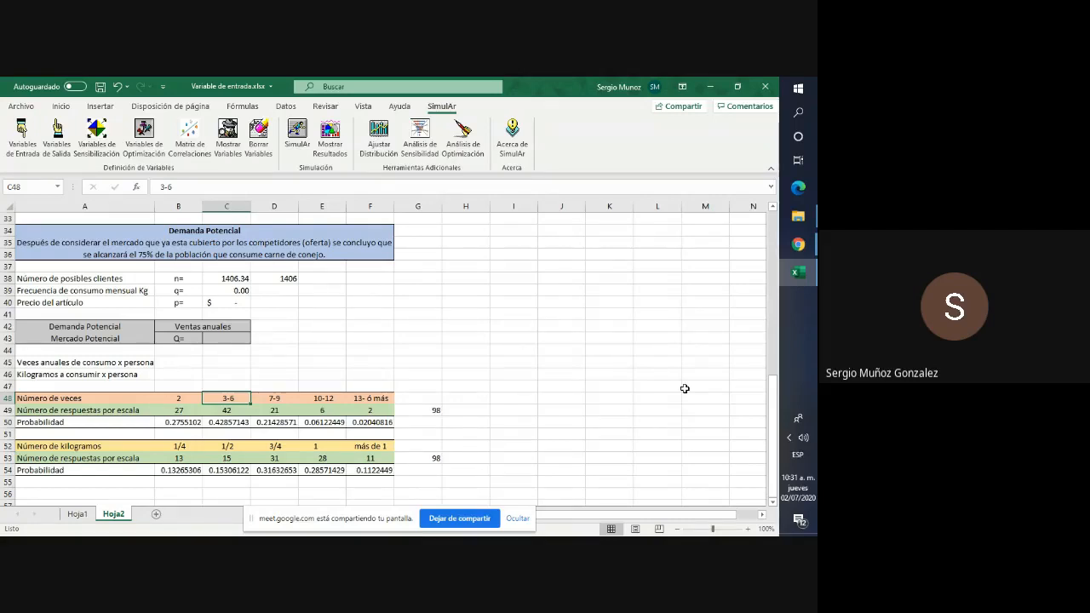
Replace the remaining Número de veces ranges in C48:F48 with the single values 4.5, 8, 11 and 13.
{"action": "type", "text": "4.5"}
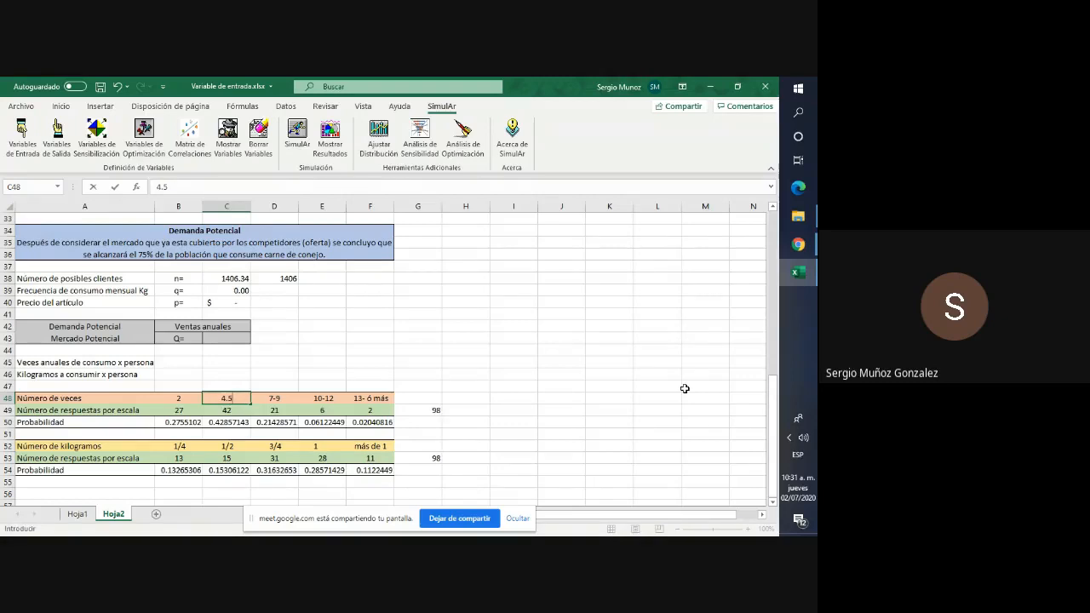
{"action": "key", "text": "Tab"}
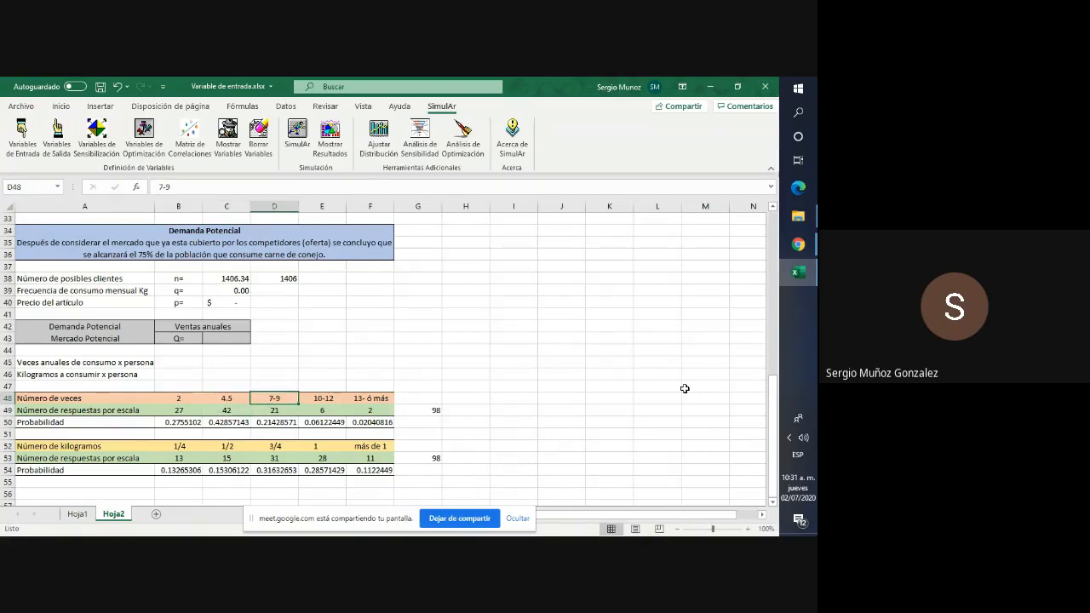
{"action": "type", "text": "8"}
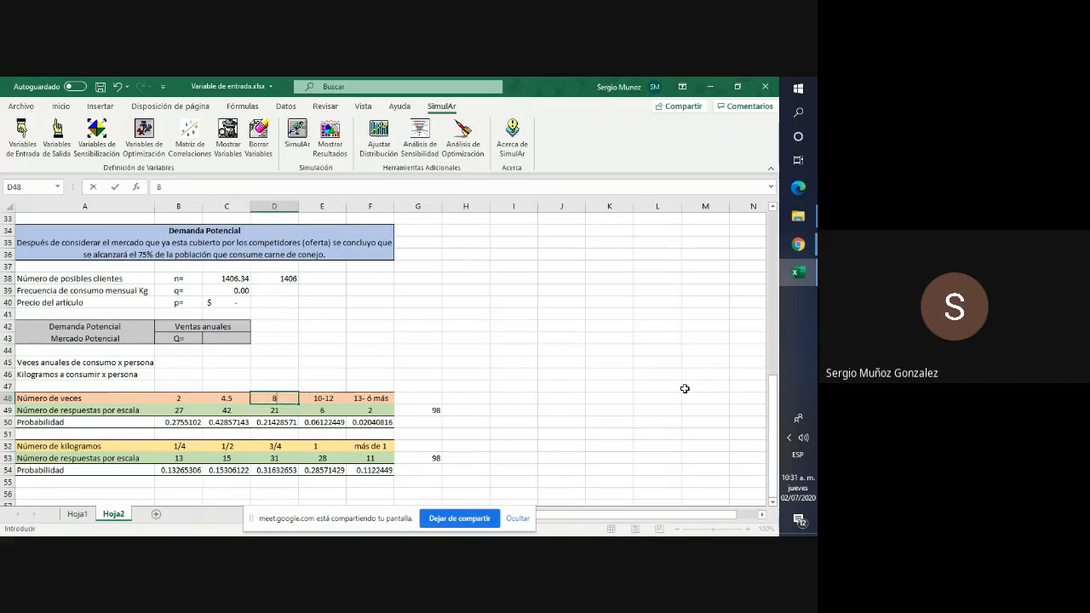
{"action": "key", "text": "Tab"}
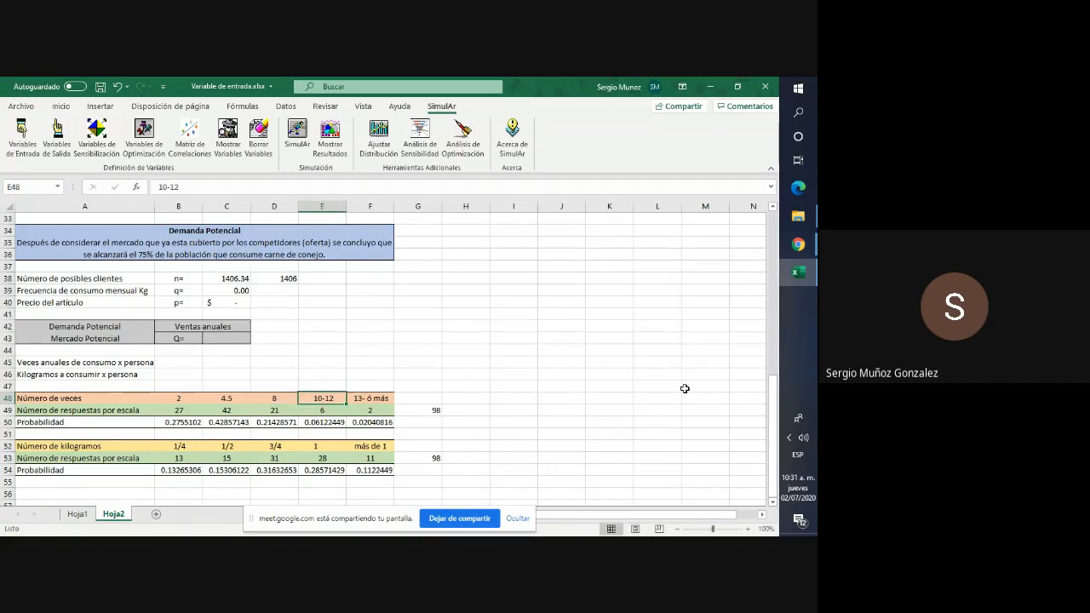
{"action": "type", "text": "11"}
{"action": "key", "text": "Tab"}
{"action": "type", "text": "13"}
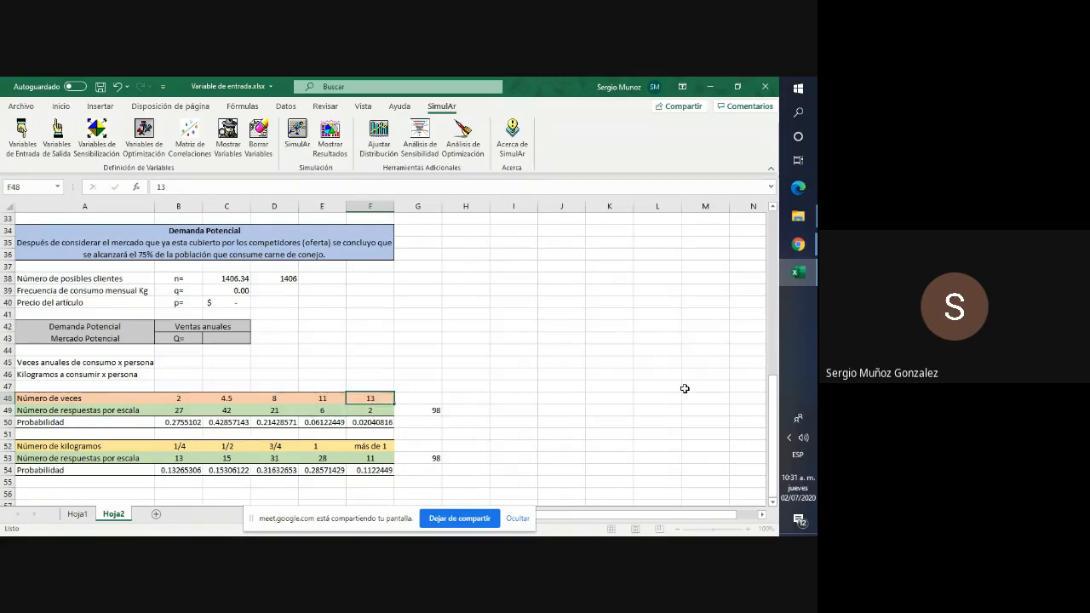
{"action": "key", "text": "Return"}
In B45, calculate Veces anuales de consumo x persona with =SUMAPRODUCTO(B48:F48,B50:F50).
{"action": "key", "text": "Left"}
{"action": "key", "text": "Left"}
{"action": "key", "text": "Left"}
{"action": "key", "text": "Left"}
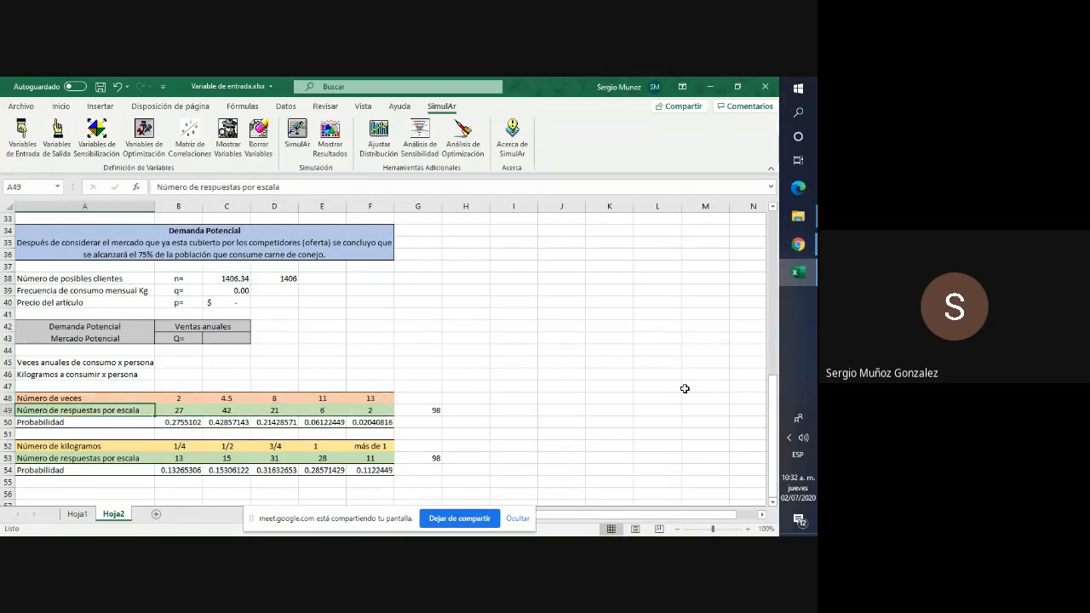
{"action": "key", "text": "Up"}
{"action": "key", "text": "Up"}
{"action": "key", "text": "Up"}
{"action": "key", "text": "Up"}
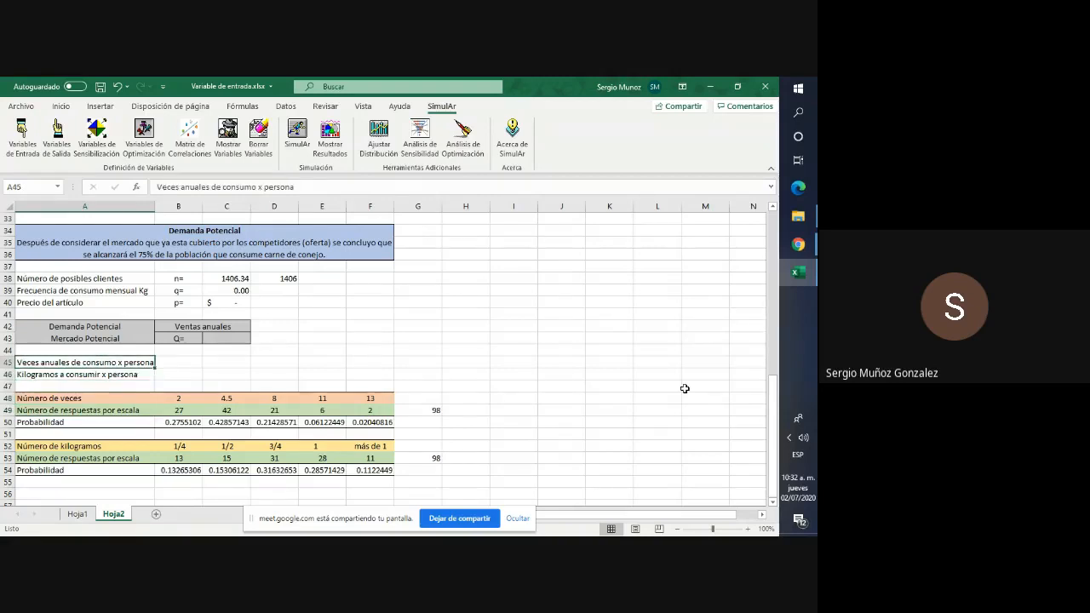
{"action": "key", "text": "Right"}
{"action": "type", "text": "="}
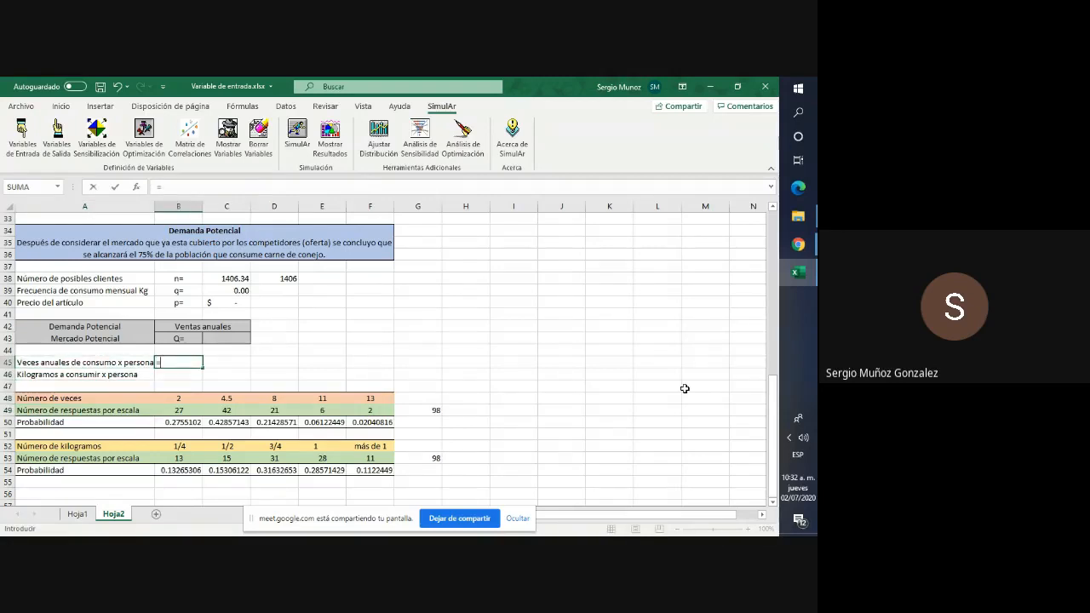
{"action": "type", "text": "suma"}
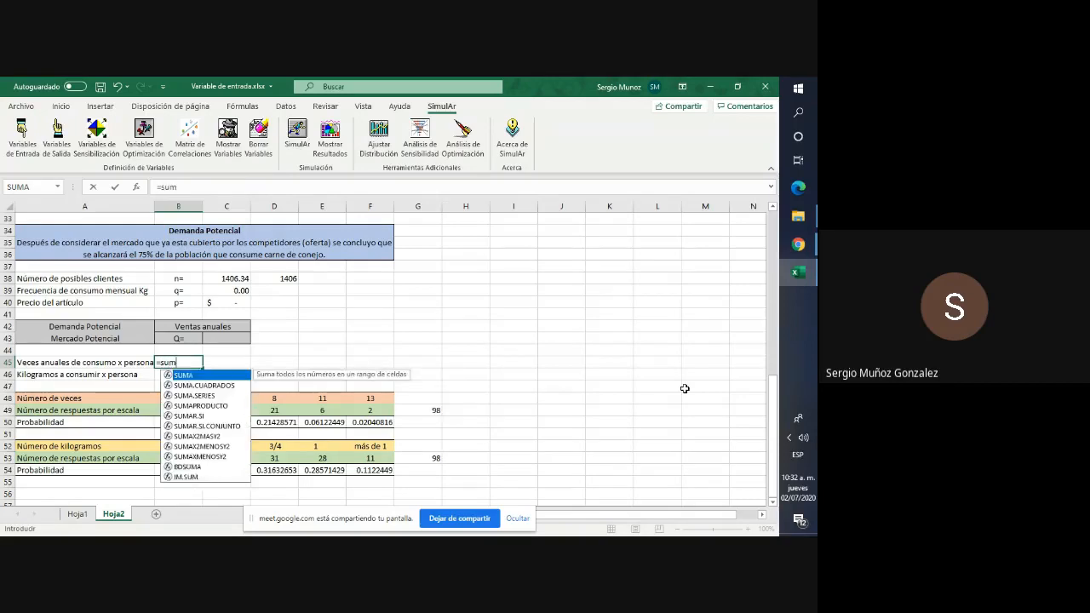
{"action": "double_click", "coordinate": [225, 406]}
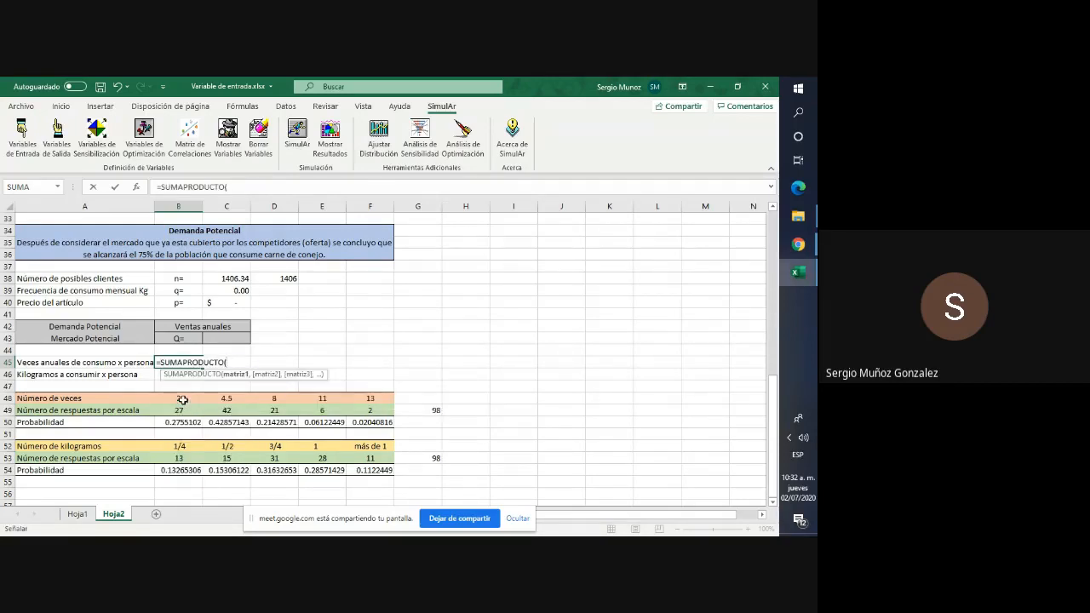
{"action": "left_click_drag", "start_coordinate": [180, 399], "coordinate": [375, 398]}
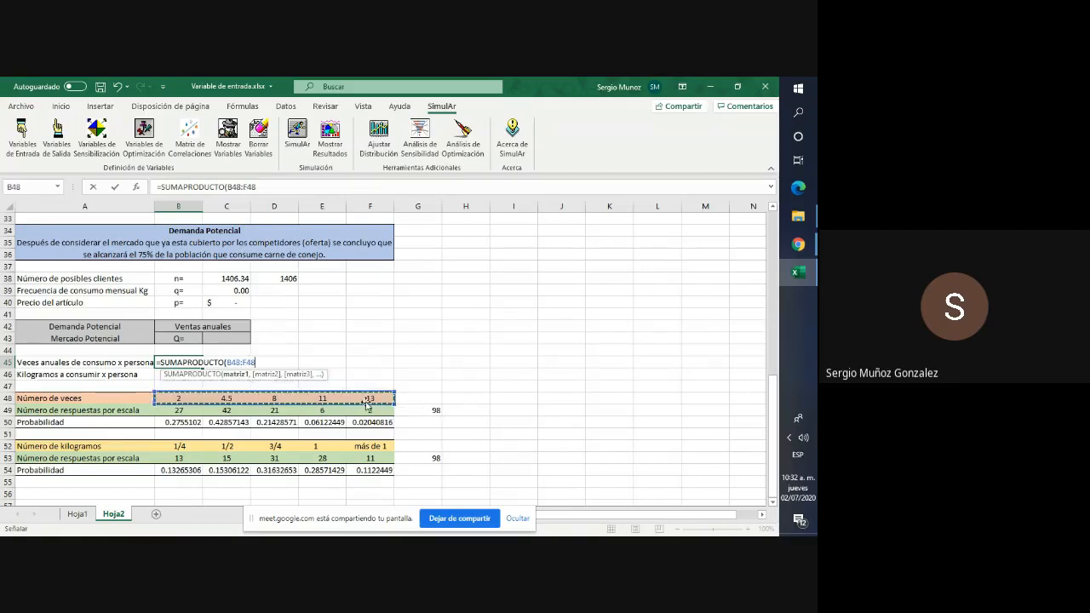
{"action": "type", "text": ","}
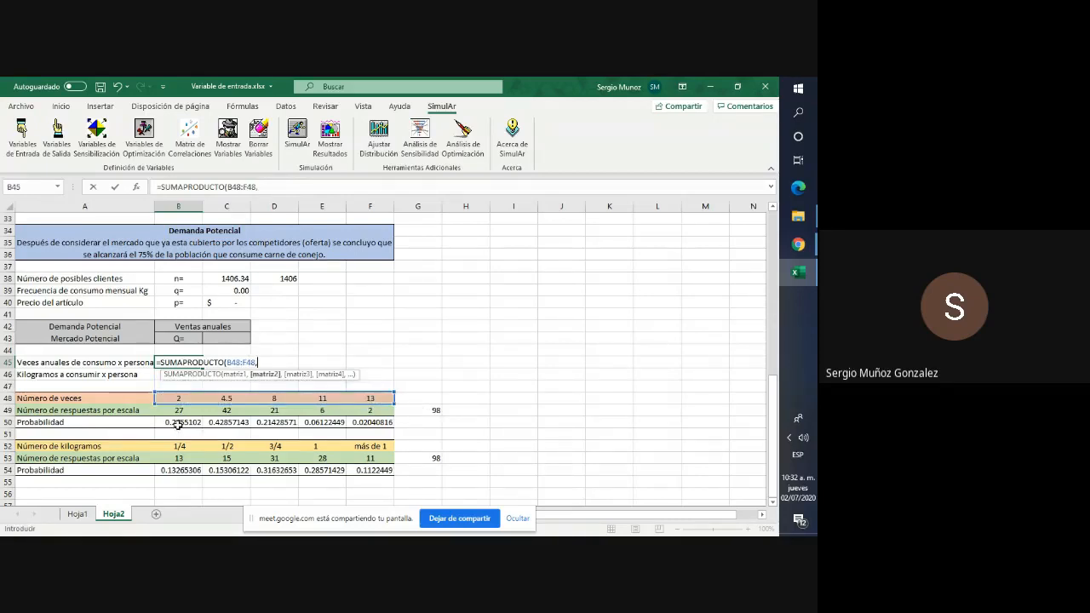
{"action": "left_click_drag", "start_coordinate": [179, 422], "coordinate": [353, 422]}
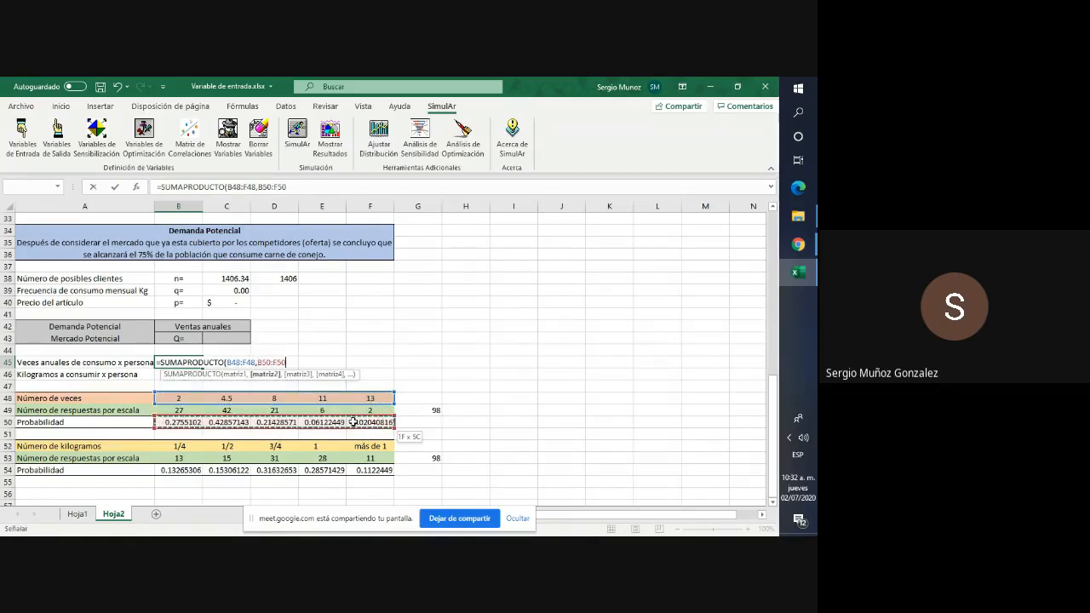
{"action": "key", "text": "Return"}
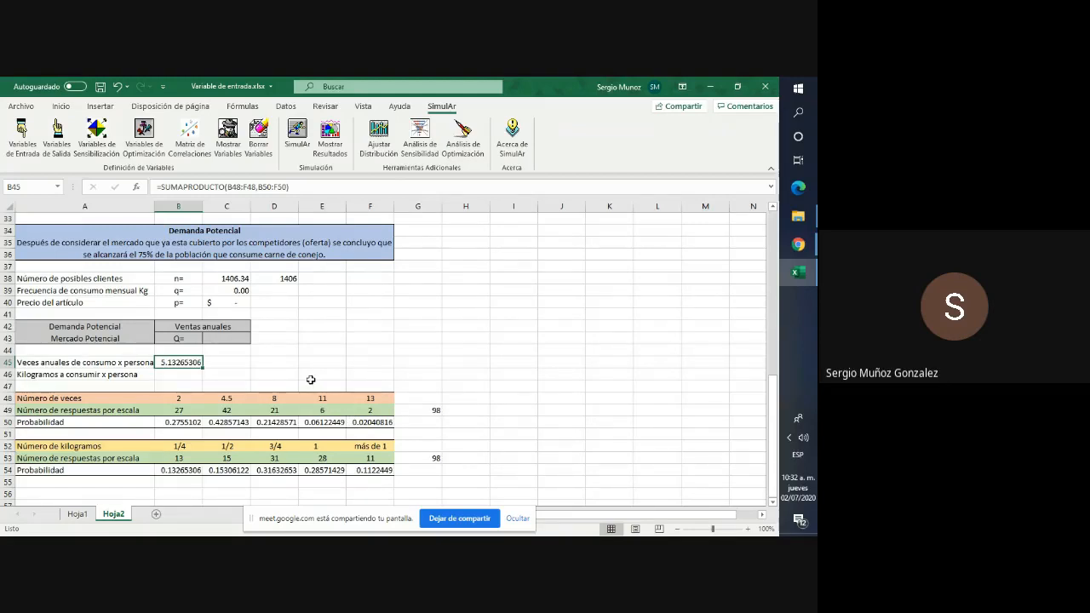
In the copied Número de kilogramos row, replace the "más de 1" entry in F52 with 1.25.
{"action": "scroll", "coordinate": [311, 379], "scroll_direction": "down", "scroll_amount": 1}
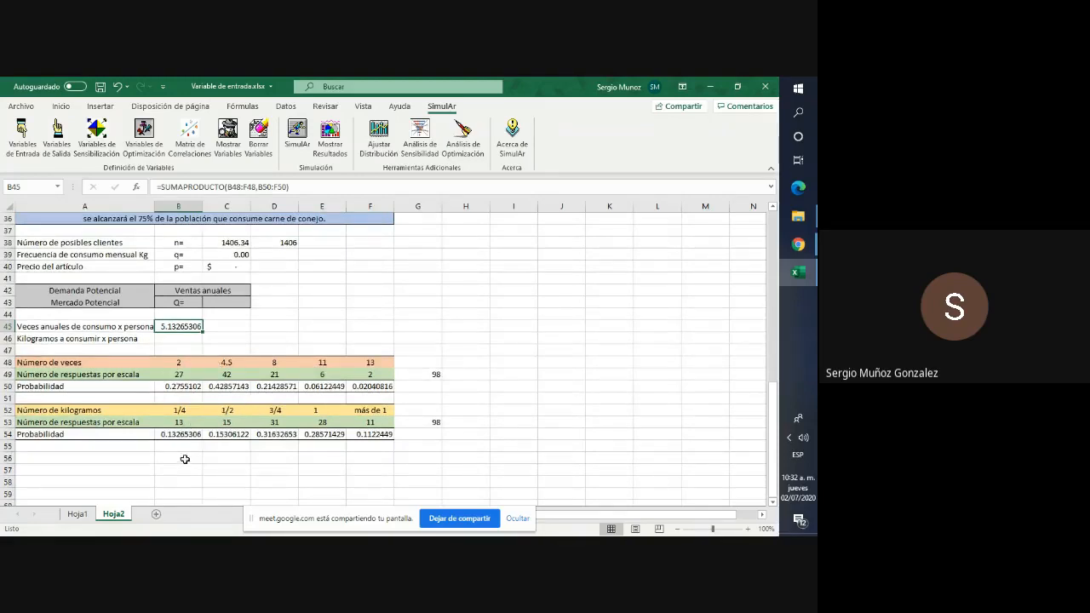
{"action": "scroll", "coordinate": [188, 453], "scroll_direction": "up", "scroll_amount": 4}
{"action": "scroll", "coordinate": [188, 452], "scroll_direction": "down", "scroll_amount": 3}
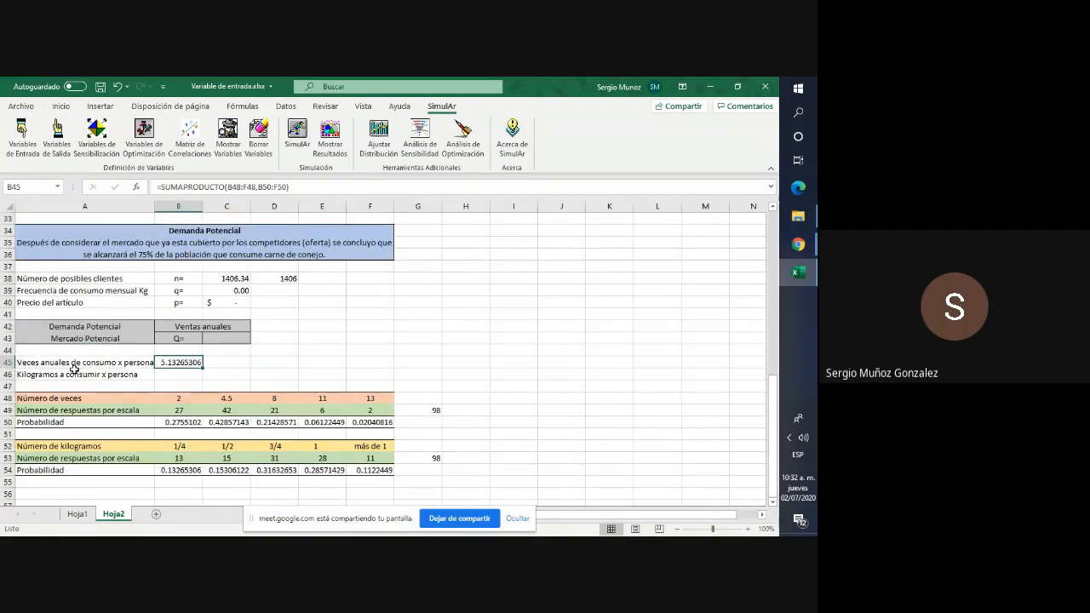
{"action": "left_click", "coordinate": [192, 375]}
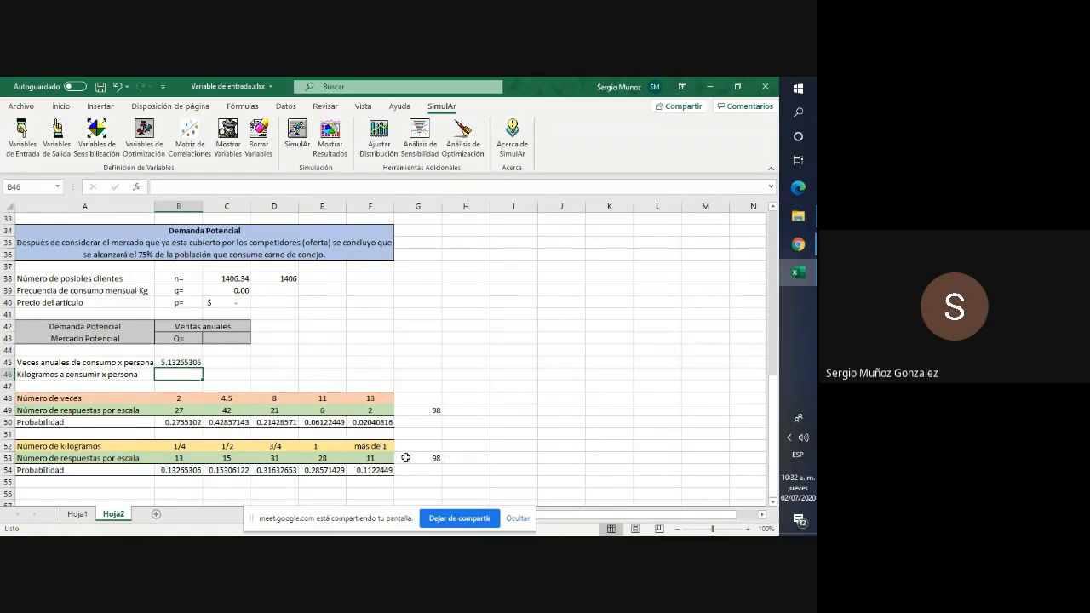
{"action": "left_click", "coordinate": [380, 444]}
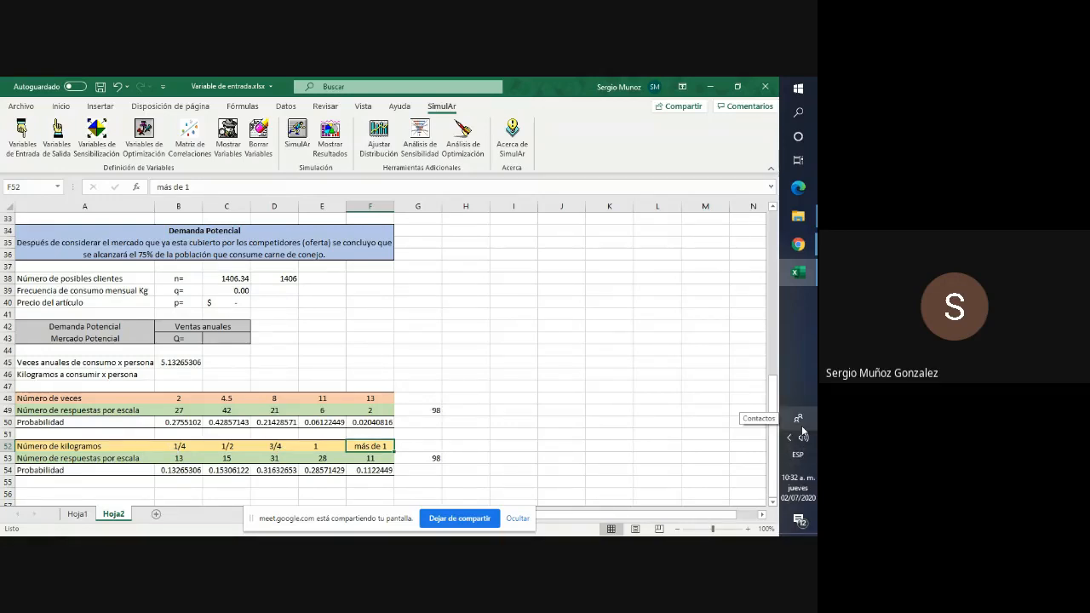
{"action": "key", "text": "Left"}
{"action": "key", "text": "Left"}
{"action": "key", "text": "Left"}
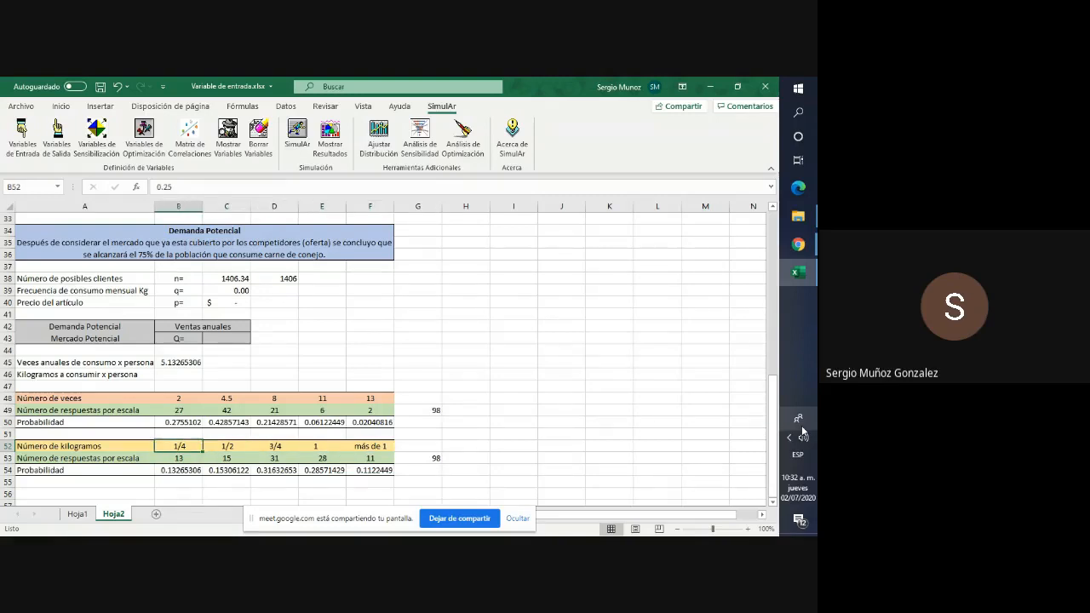
{"action": "key", "text": "Right"}
{"action": "key", "text": "Right"}
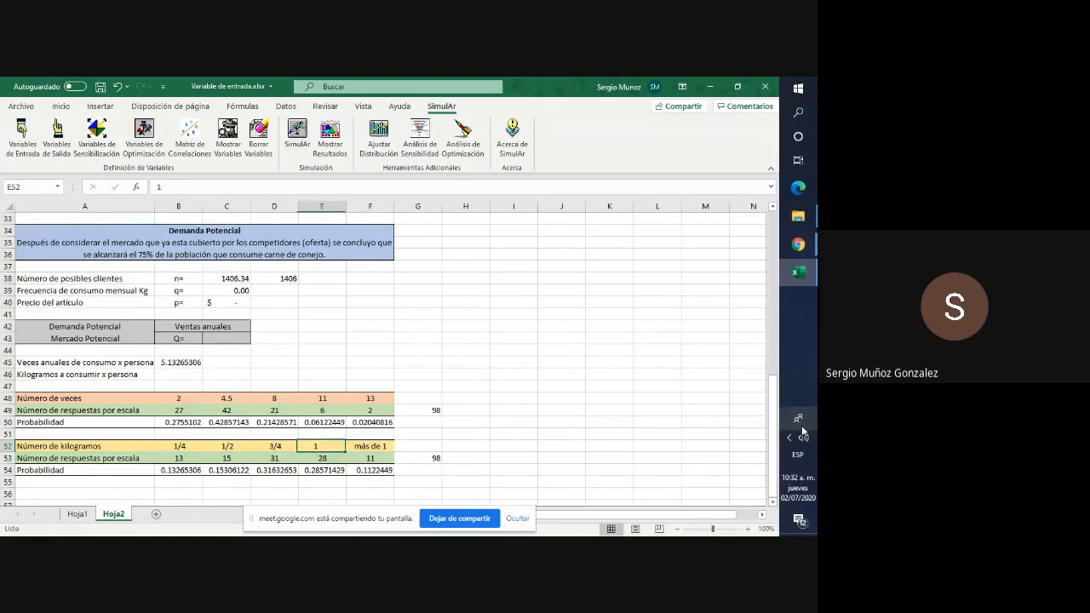
{"action": "key", "text": "Right"}
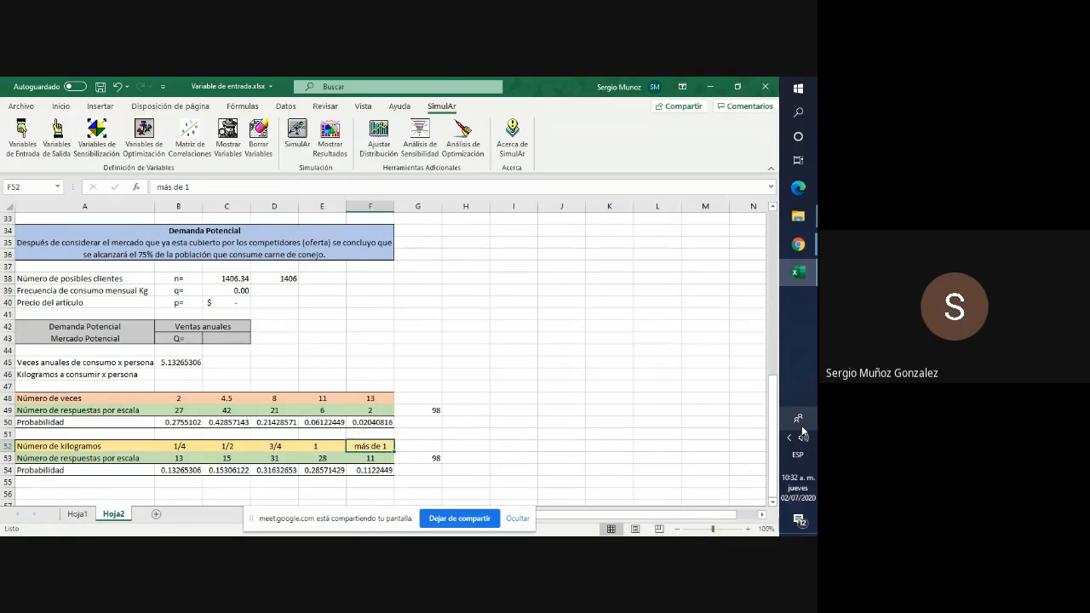
{"action": "type", "text": "1"}
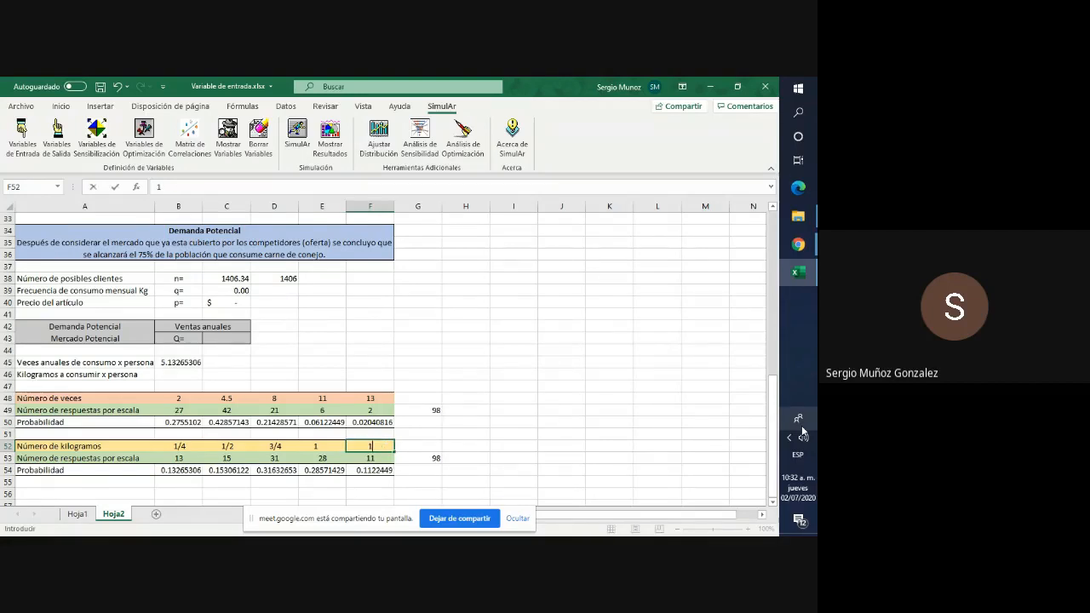
{"action": "type", "text": ".25"}
{"action": "key", "text": "ctrl+Return"}
{"action": "key", "text": "Down"}
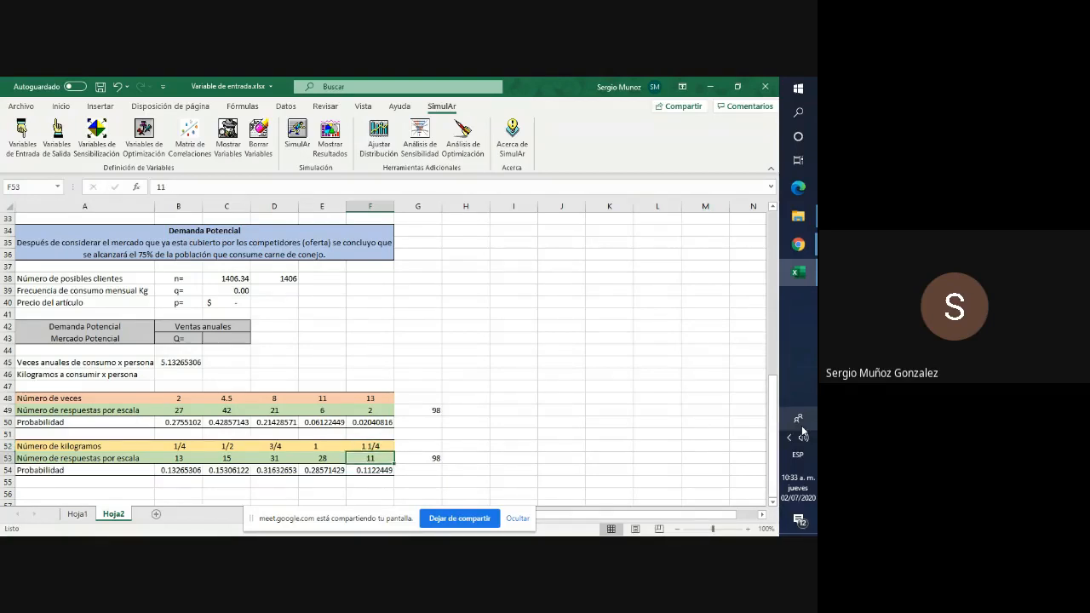
In B46, calculate Kilogramos a consumir x persona with =SUMAPRODUCTO(B52:F52,B54:F54).
{"action": "key", "text": "Left"}
{"action": "key", "text": "Left"}
{"action": "key", "text": "Left"}
{"action": "key", "text": "Left"}
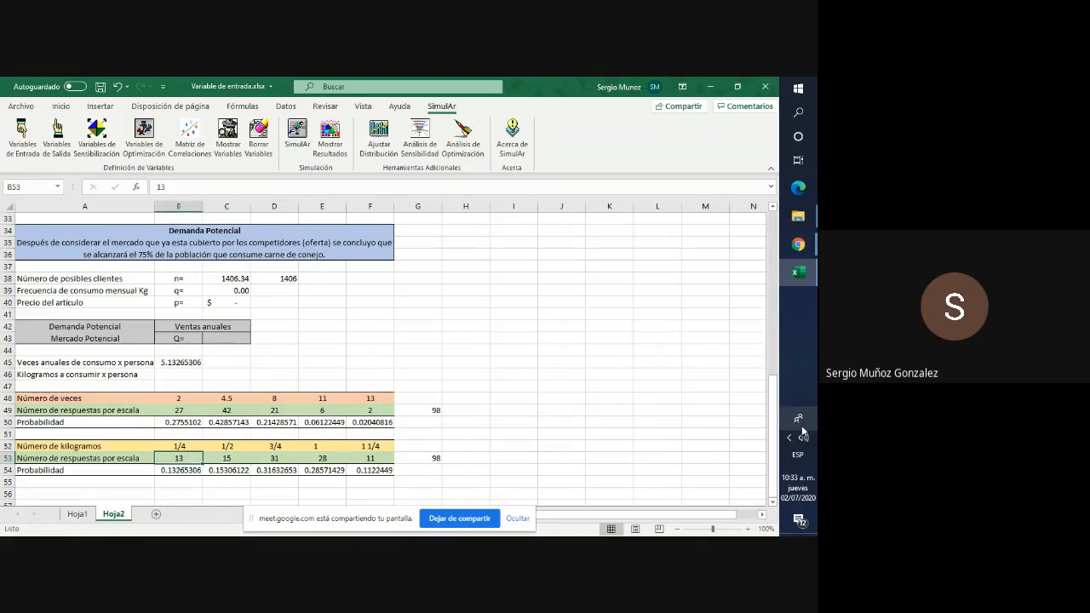
{"action": "key", "text": "Up"}
{"action": "key", "text": "Up"}
{"action": "key", "text": "Up"}
{"action": "key", "text": "Up"}
{"action": "key", "text": "Up"}
{"action": "key", "text": "Up"}
{"action": "key", "text": "Up"}
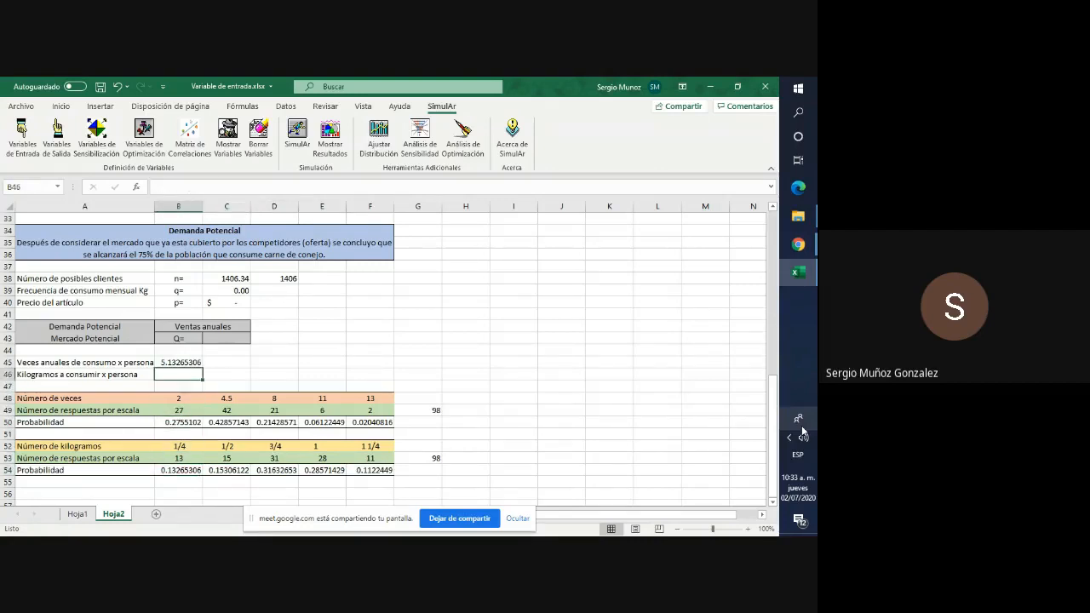
{"action": "type", "text": "="}
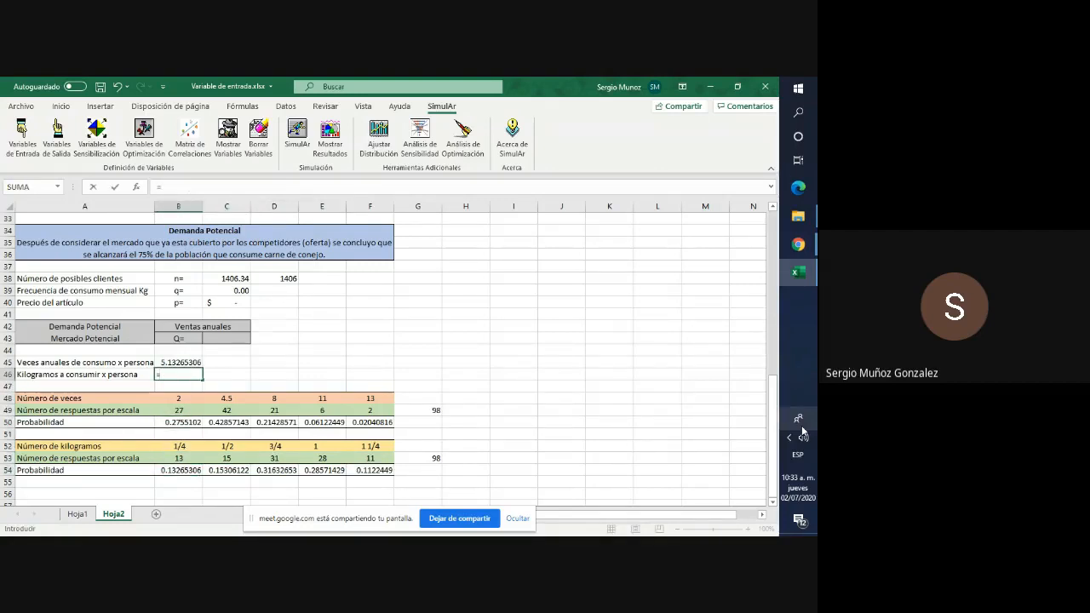
{"action": "type", "text": "suma"}
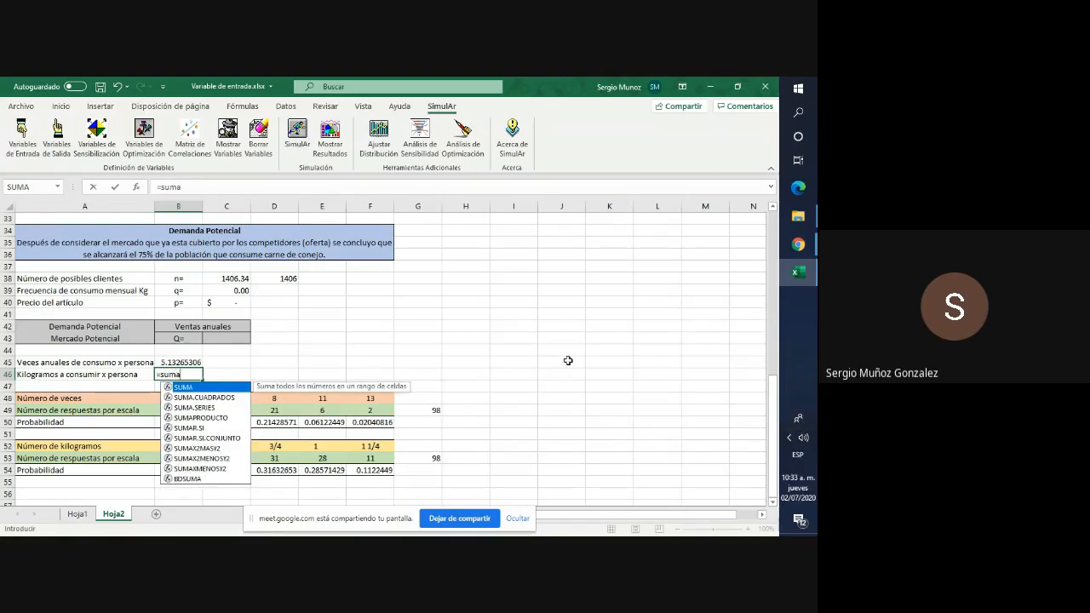
{"action": "double_click", "coordinate": [228, 418]}
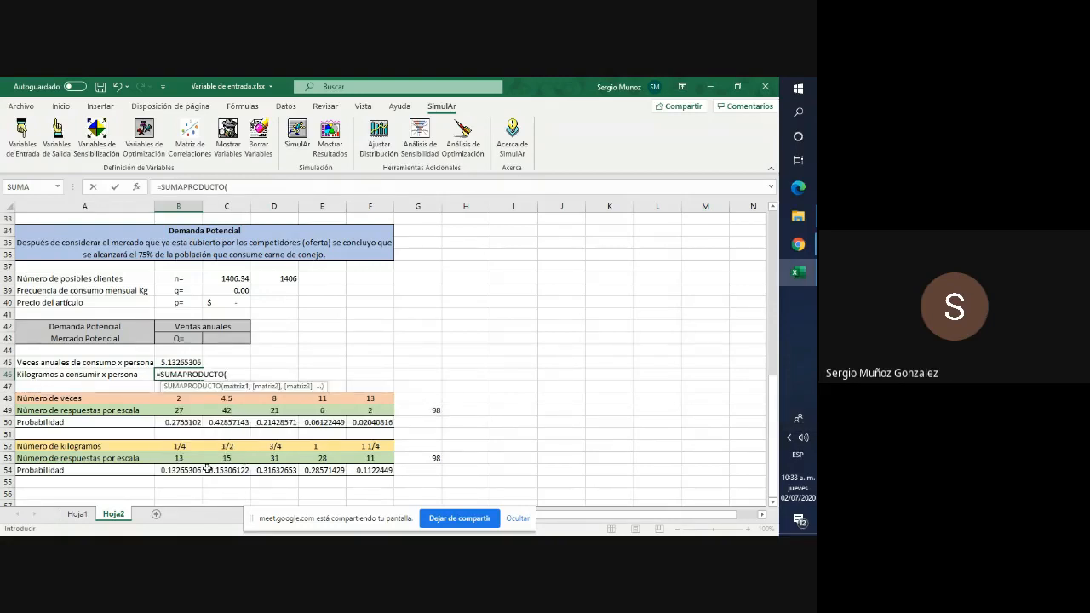
{"action": "left_click_drag", "start_coordinate": [173, 445], "coordinate": [369, 454]}
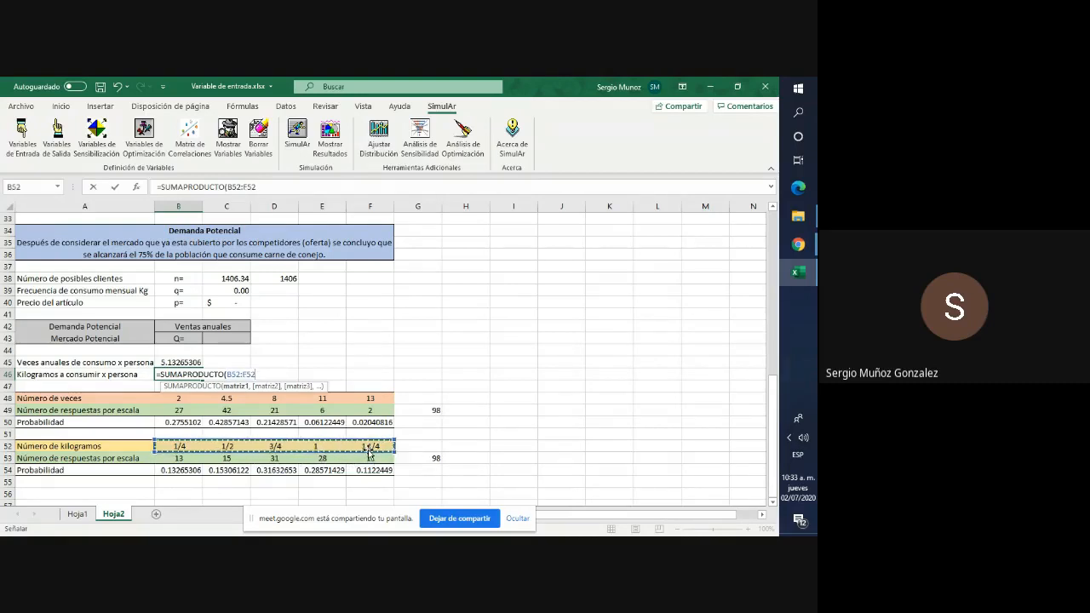
{"action": "type", "text": ","}
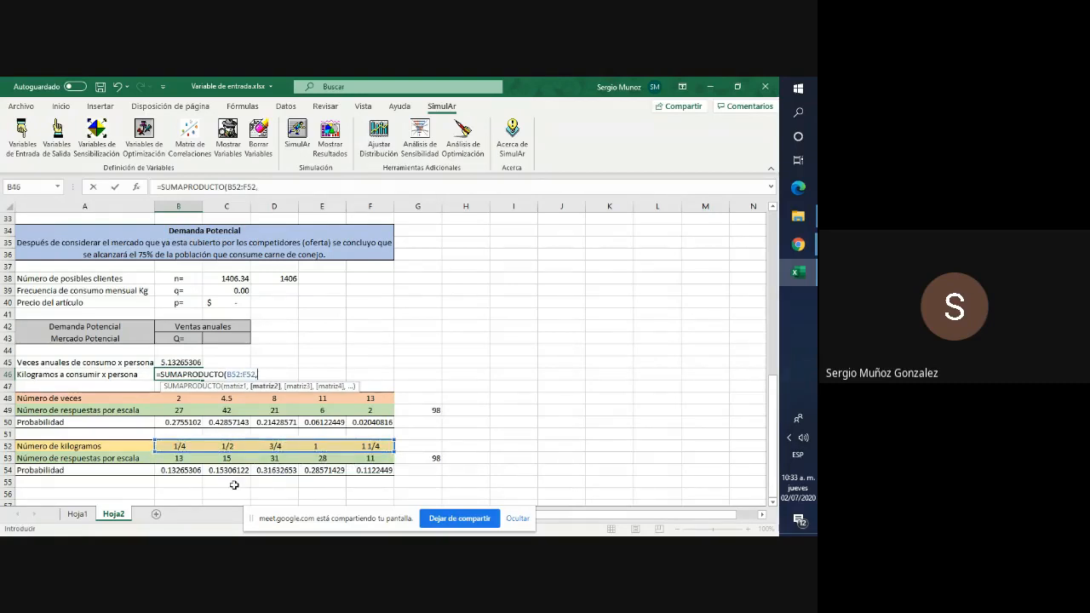
{"action": "left_click_drag", "start_coordinate": [196, 471], "coordinate": [349, 468]}
{"action": "key", "text": "Return"}
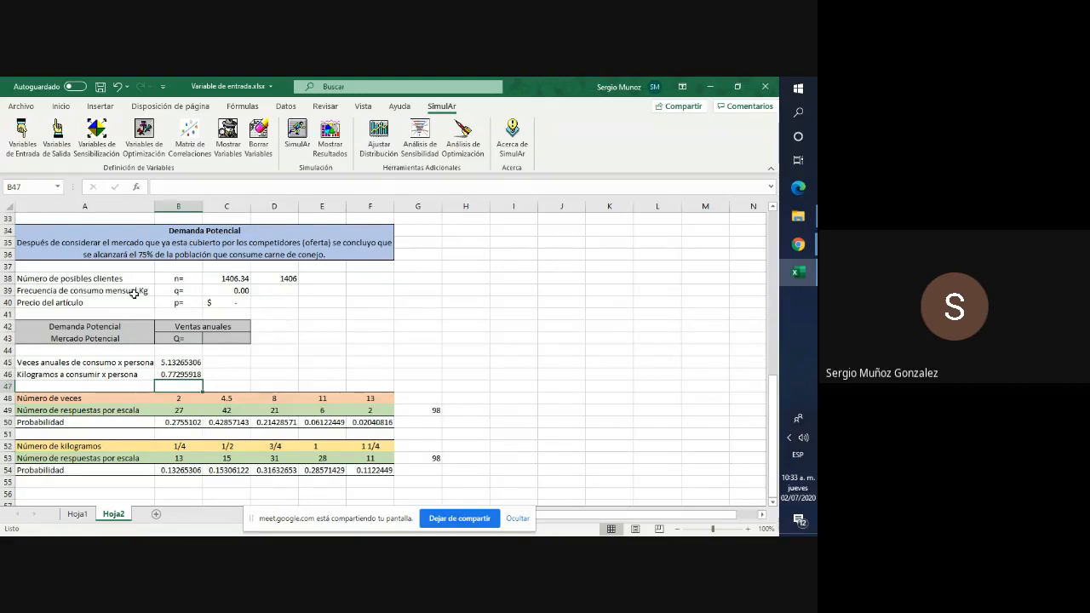
Change the label in A39 to "Frecuencia de consumo anual Kg".
{"action": "left_click", "coordinate": [138, 291]}
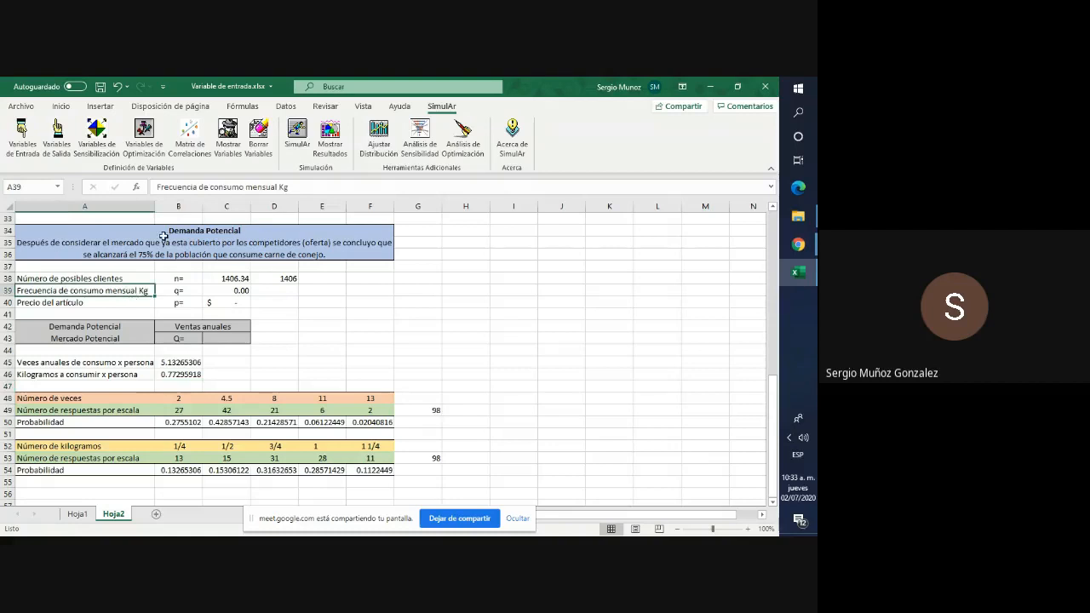
{"action": "left_click", "coordinate": [278, 186]}
{"action": "key", "text": "BackSpace"}
{"action": "key", "text": "BackSpace"}
{"action": "key", "text": "BackSpace"}
{"action": "key", "text": "BackSpace"}
{"action": "key", "text": "BackSpace"}
{"action": "key", "text": "BackSpace"}
{"action": "key", "text": "BackSpace"}
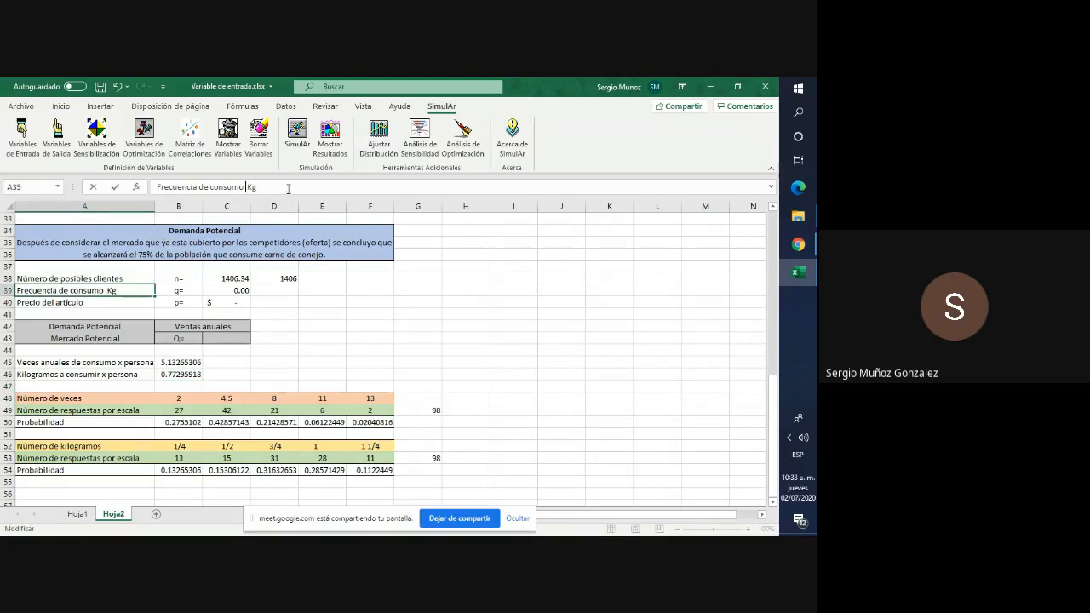
{"action": "type", "text": "anual"}
{"action": "key", "text": "Return"}
In C39, calculate the annual consumption frequency q with =B45*B46, multiplying yearly times by kilograms per person.
{"action": "key", "text": "Up"}
{"action": "key", "text": "Right"}
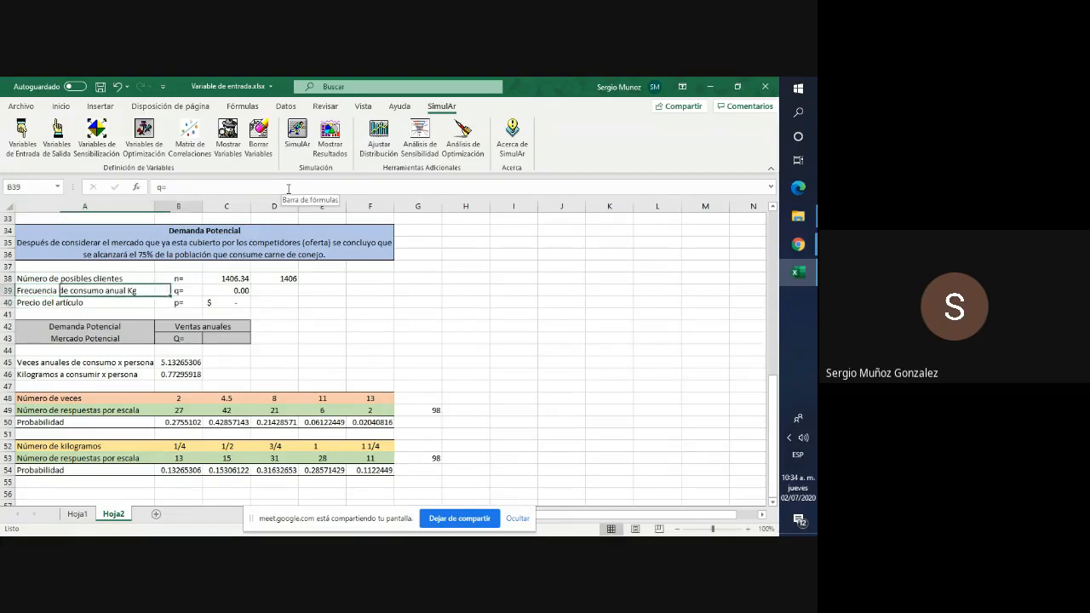
{"action": "key", "text": "Right"}
{"action": "type", "text": "="}
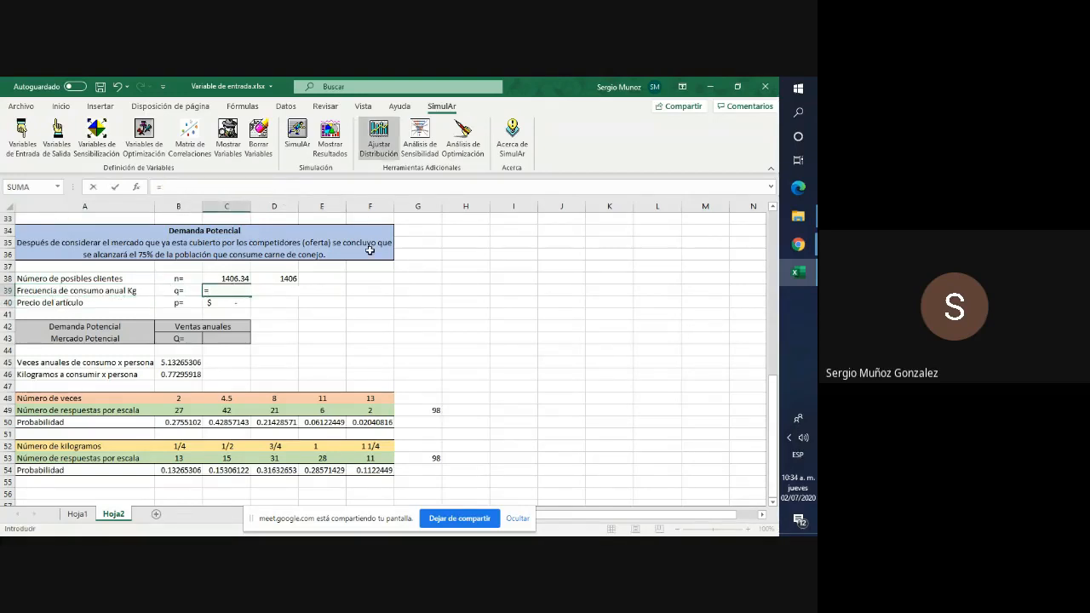
{"action": "left_click", "coordinate": [176, 362]}
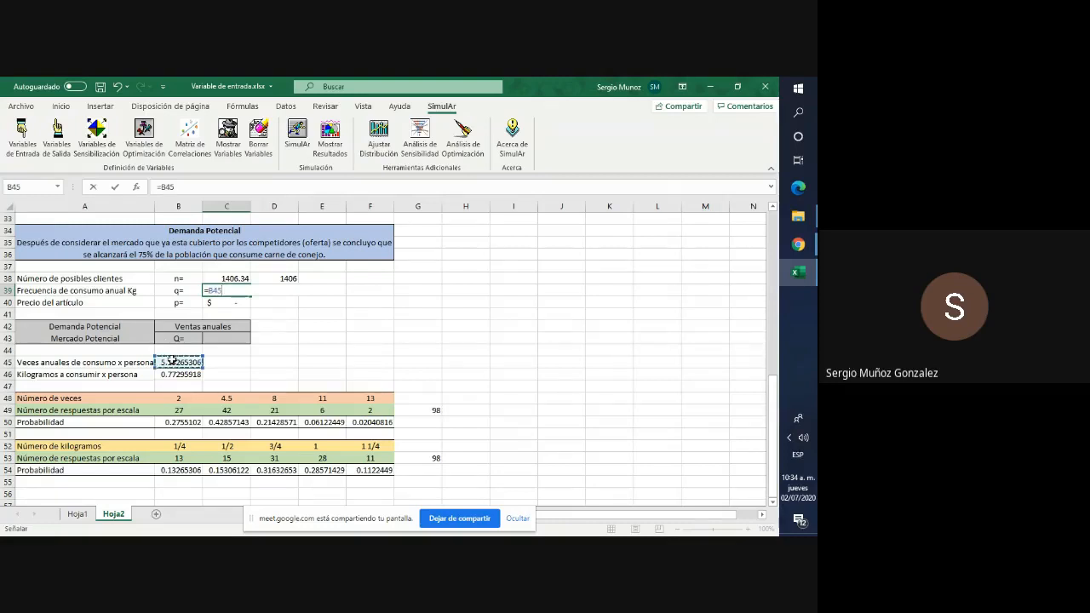
{"action": "type", "text": "*"}
{"action": "left_click", "coordinate": [174, 374]}
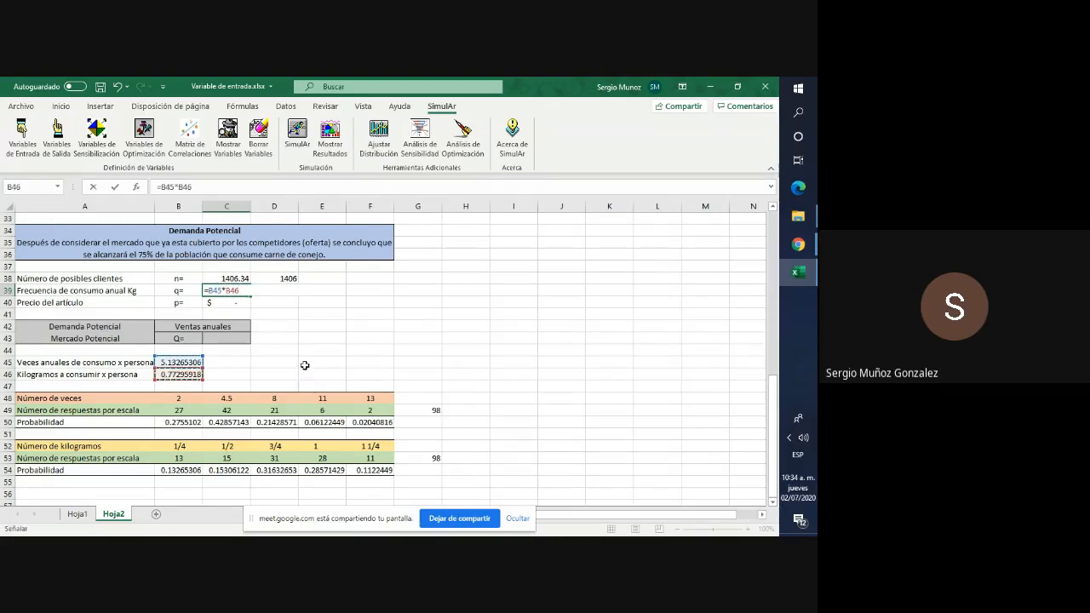
{"action": "key", "text": "Return"}
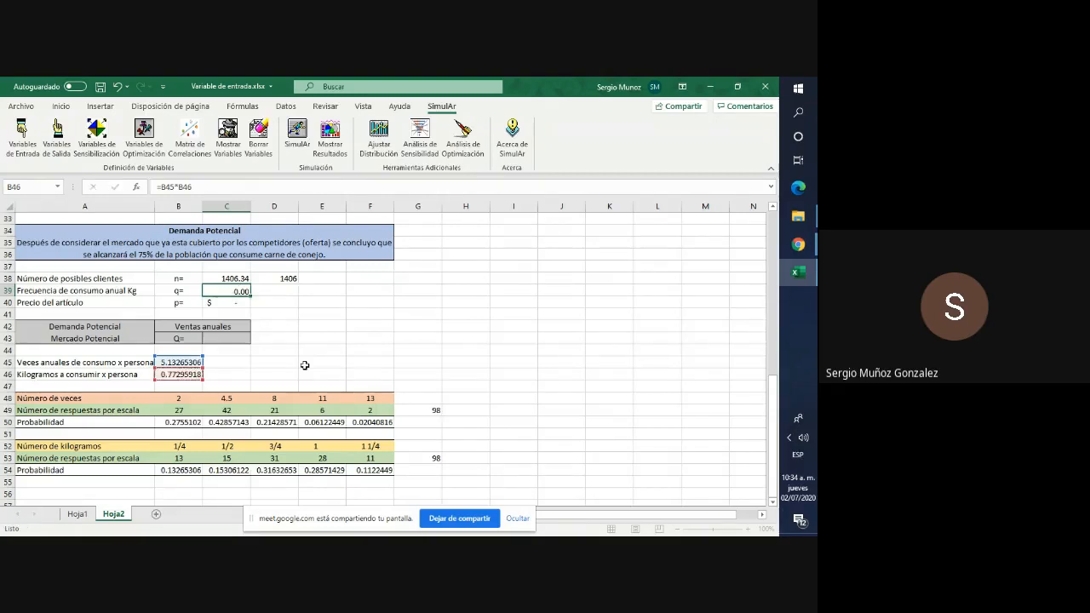
Enter the rounded annual consumption, 4, in D39 beside the calculated q value.
{"action": "key", "text": "Up"}
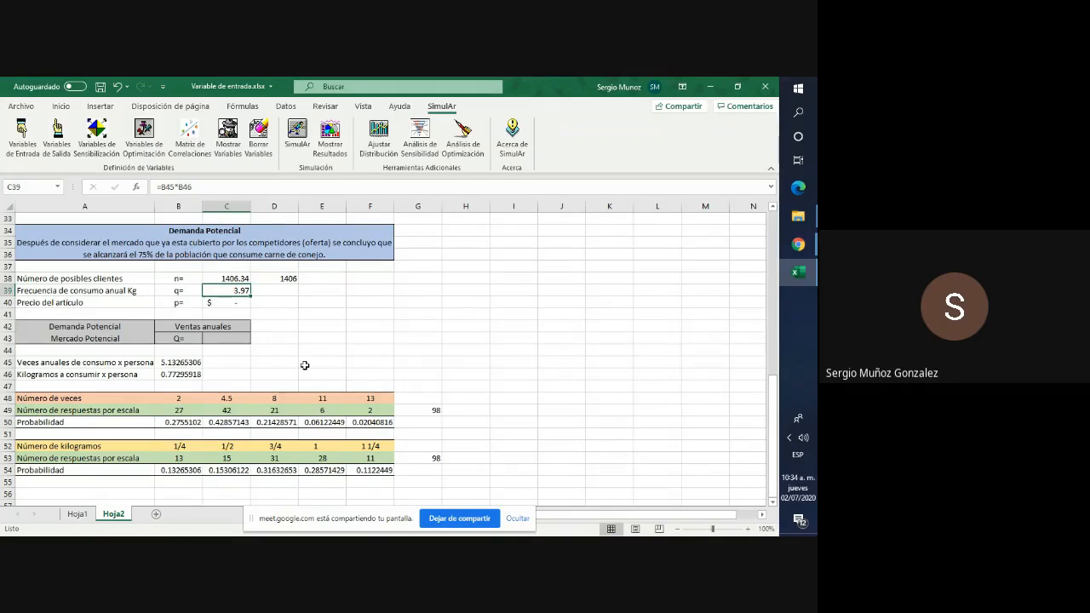
{"action": "key", "text": "Right"}
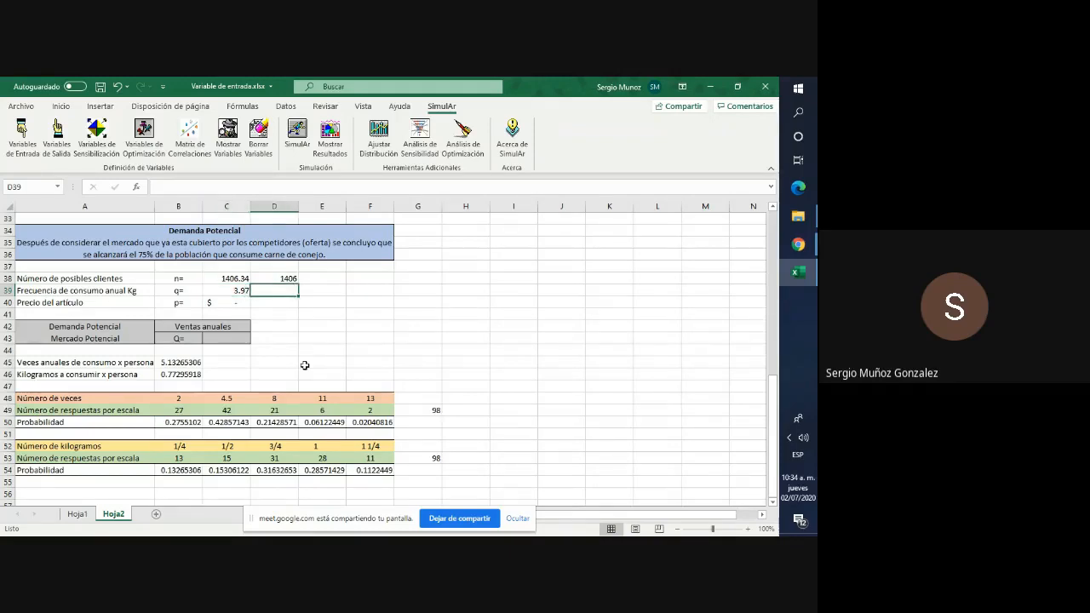
{"action": "type", "text": "4"}
{"action": "key", "text": "Left"}
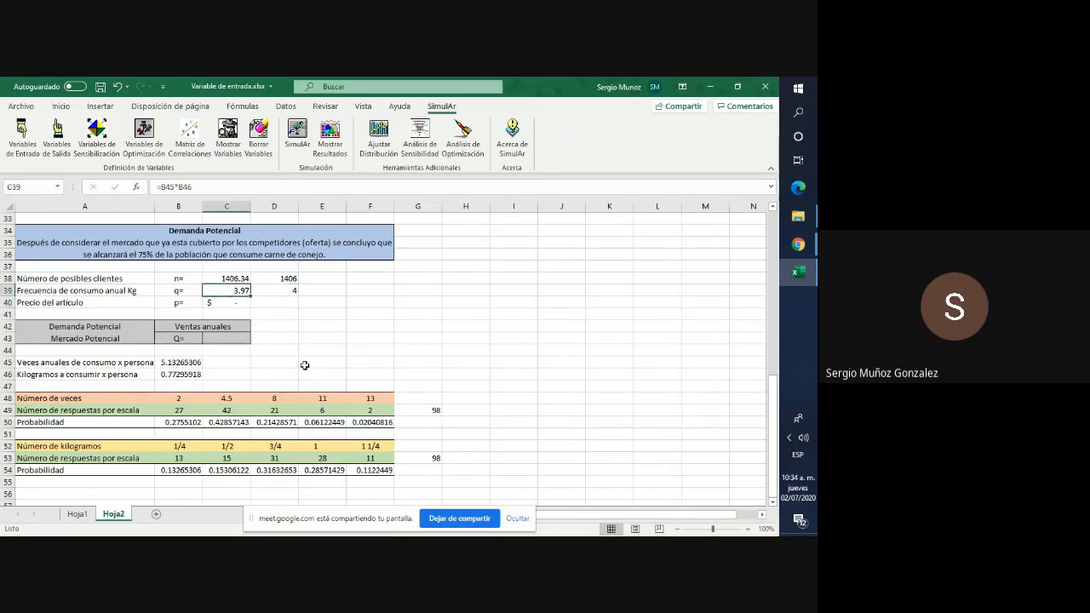
Copy the Precio table with its responses and probabilities, A30:G32, to the cells starting at A56.
{"action": "key", "text": "Down"}
{"action": "key", "text": "Up"}
{"action": "key", "text": "Up"}
{"action": "key", "text": "Up"}
{"action": "key", "text": "Up"}
{"action": "key", "text": "Up"}
{"action": "key", "text": "Up"}
{"action": "key", "text": "Up"}
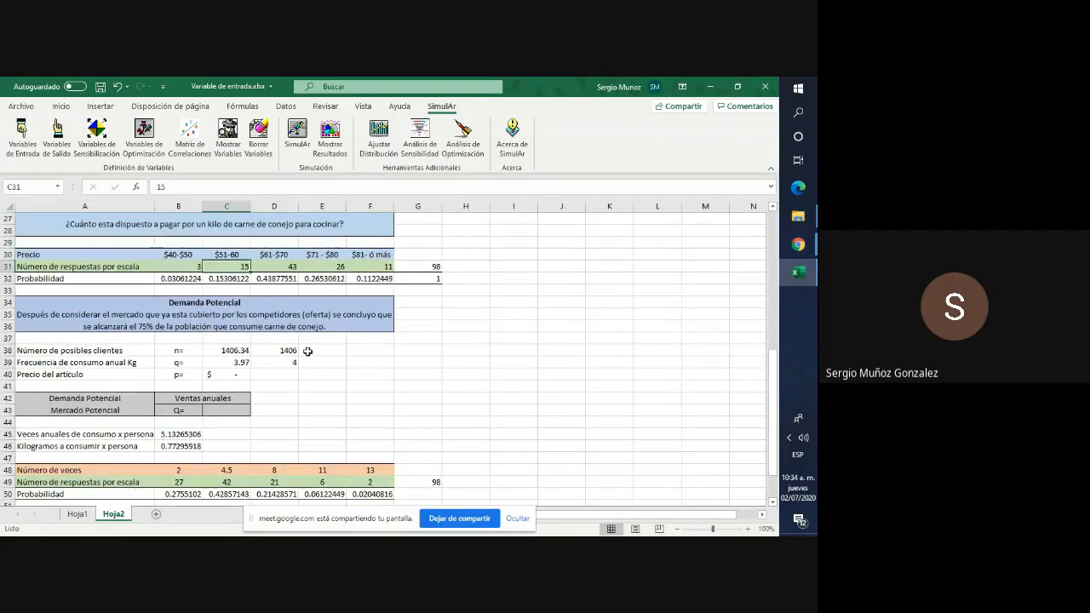
{"action": "left_click_drag", "start_coordinate": [48, 256], "coordinate": [434, 280]}
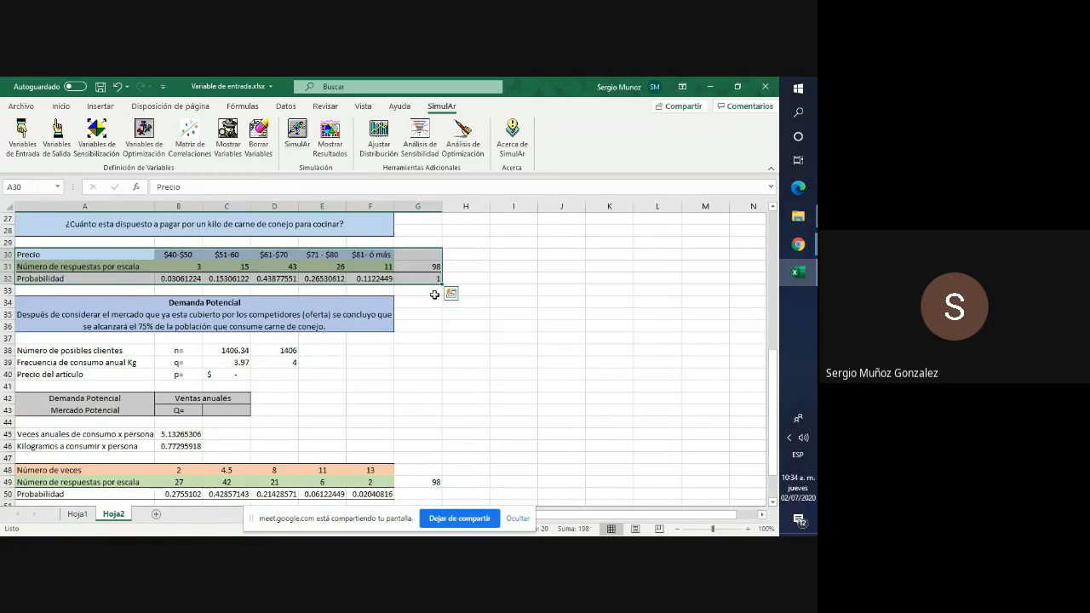
{"action": "key", "text": "ctrl+c"}
{"action": "scroll", "coordinate": [287, 349], "scroll_direction": "down", "scroll_amount": 5}
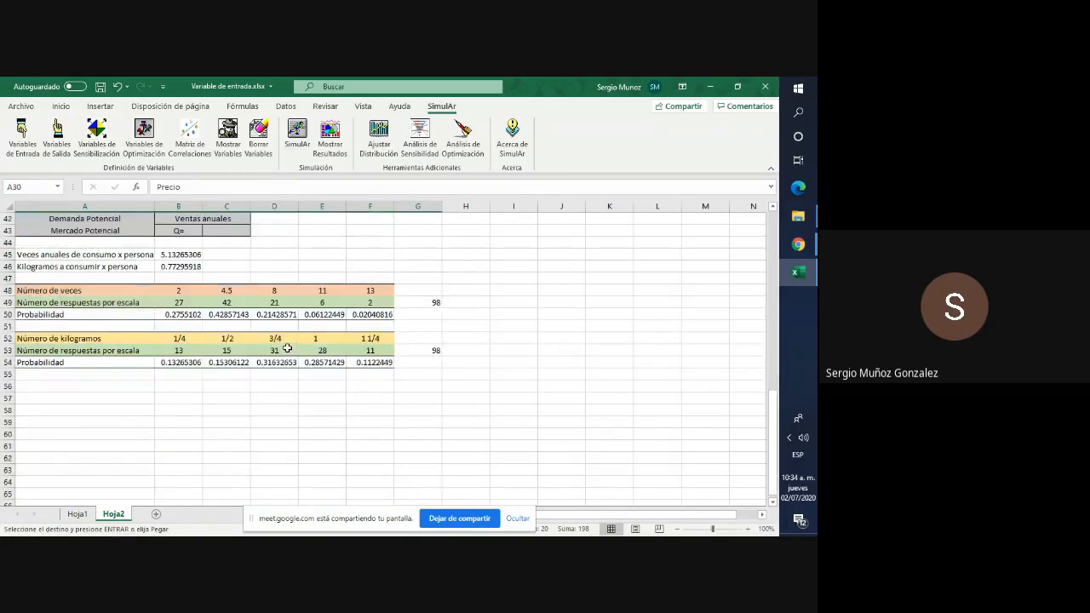
{"action": "left_click", "coordinate": [62, 386]}
{"action": "key", "text": "ctrl+v"}
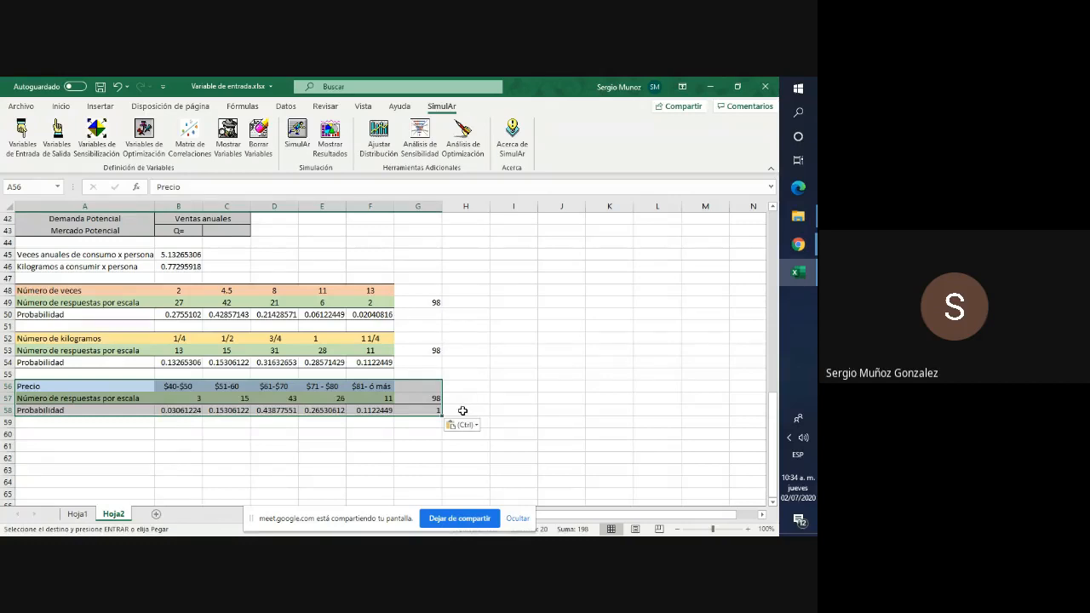
{"action": "left_click", "coordinate": [504, 352]}
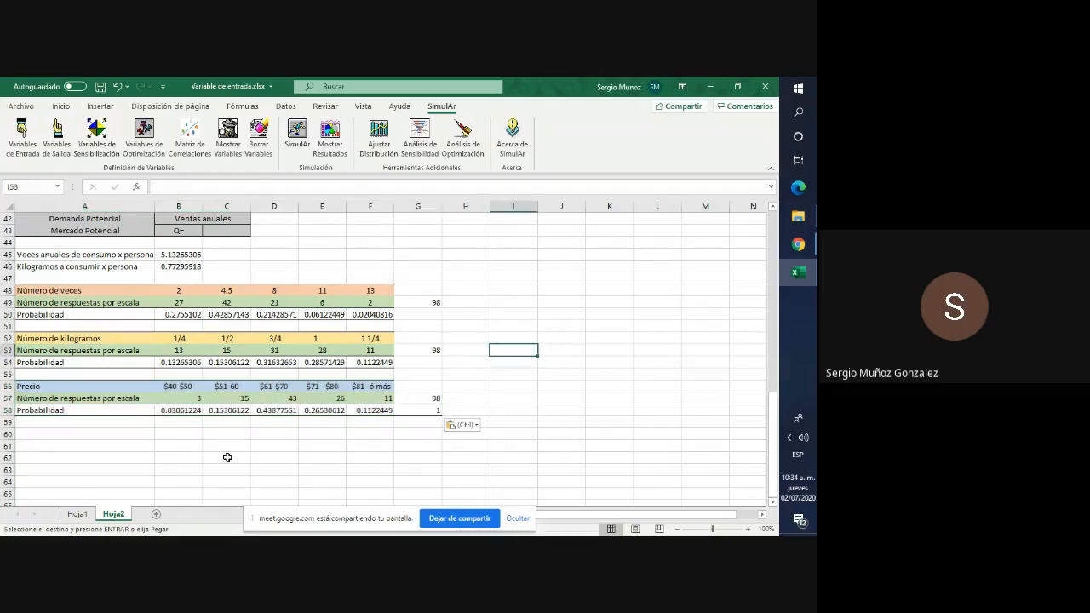
Replace the price ranges in B56:F56 of the copied Precio table with the values 45, 55, 65, 75 and 85.
{"action": "left_click", "coordinate": [181, 386]}
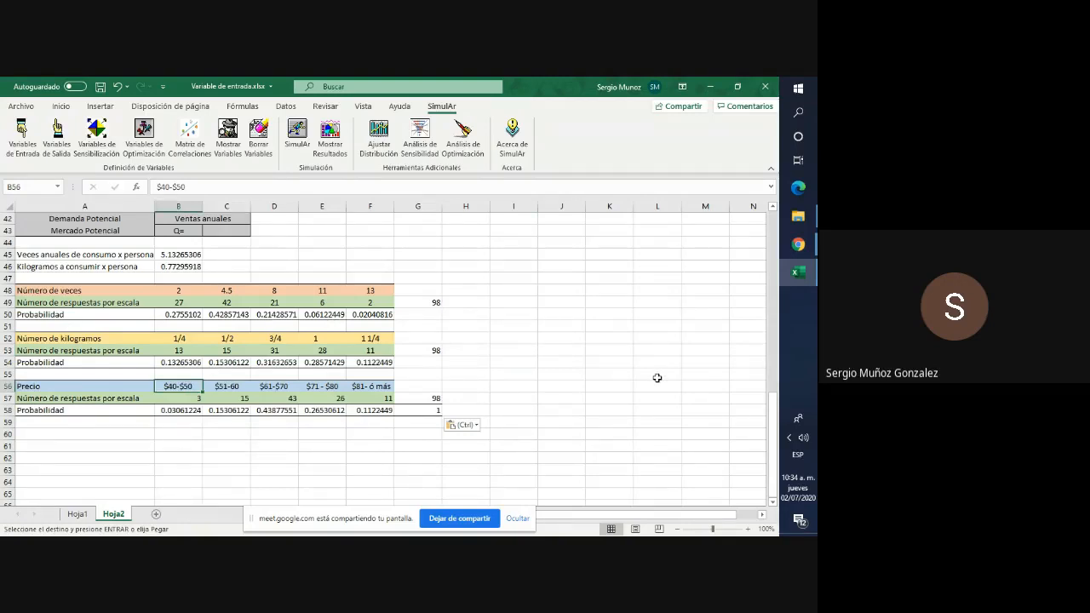
{"action": "type", "text": "45"}
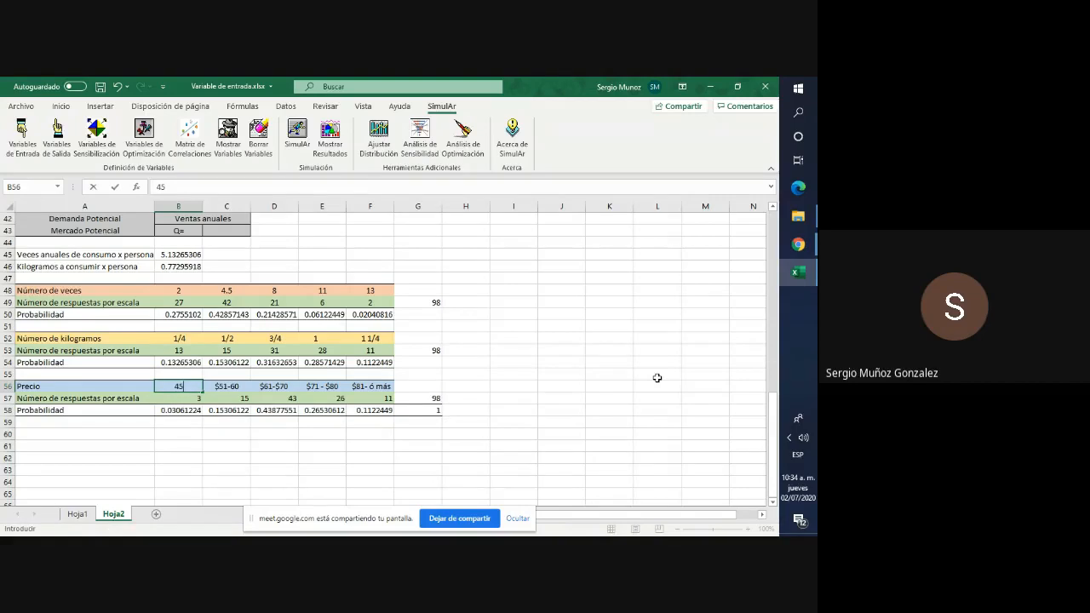
{"action": "key", "text": "Tab"}
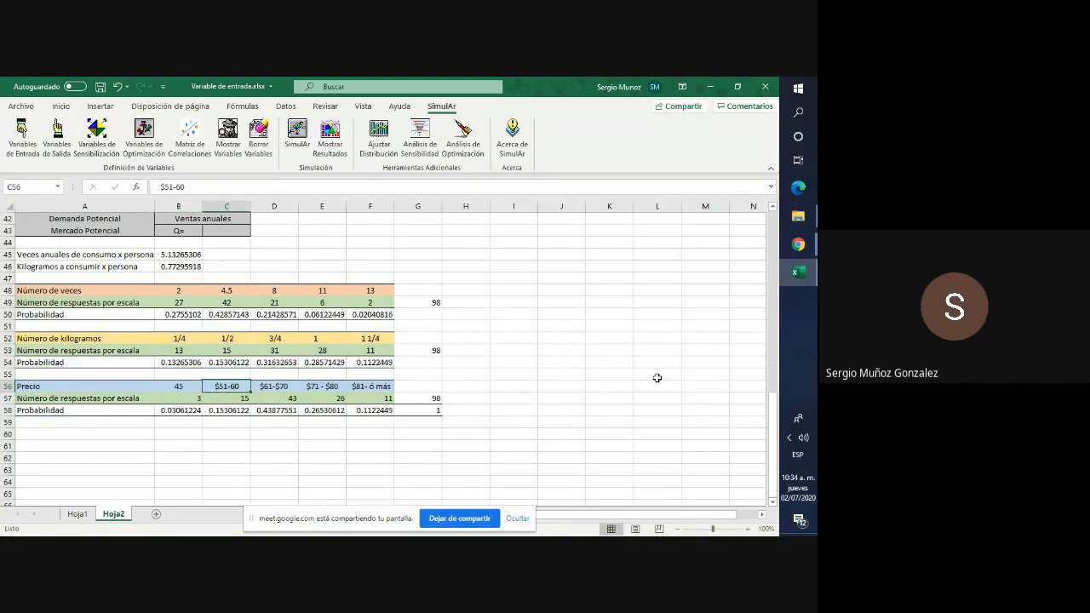
{"action": "type", "text": "55"}
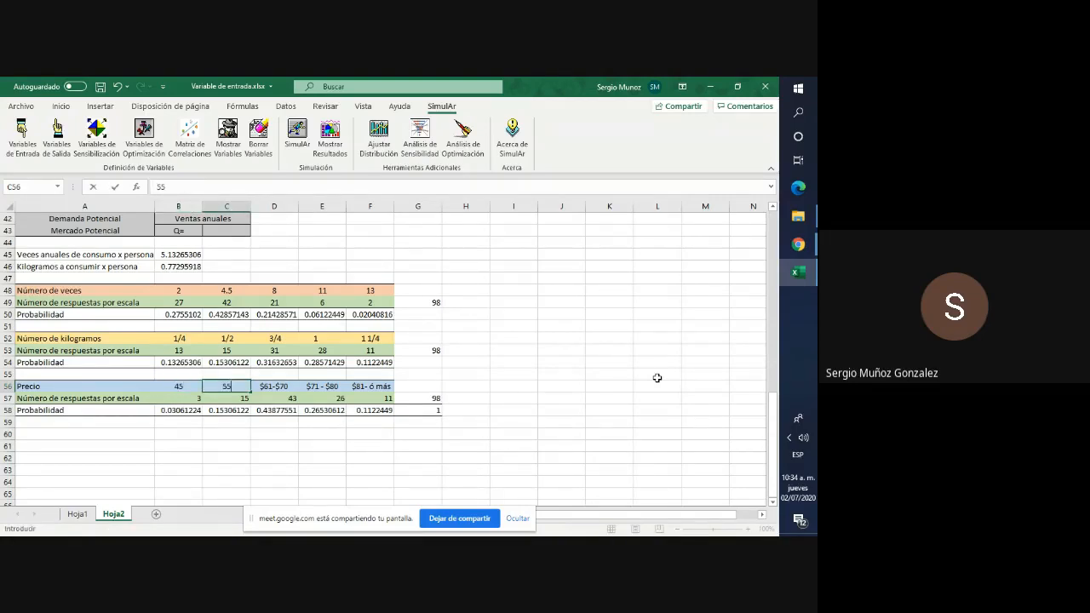
{"action": "key", "text": "Tab"}
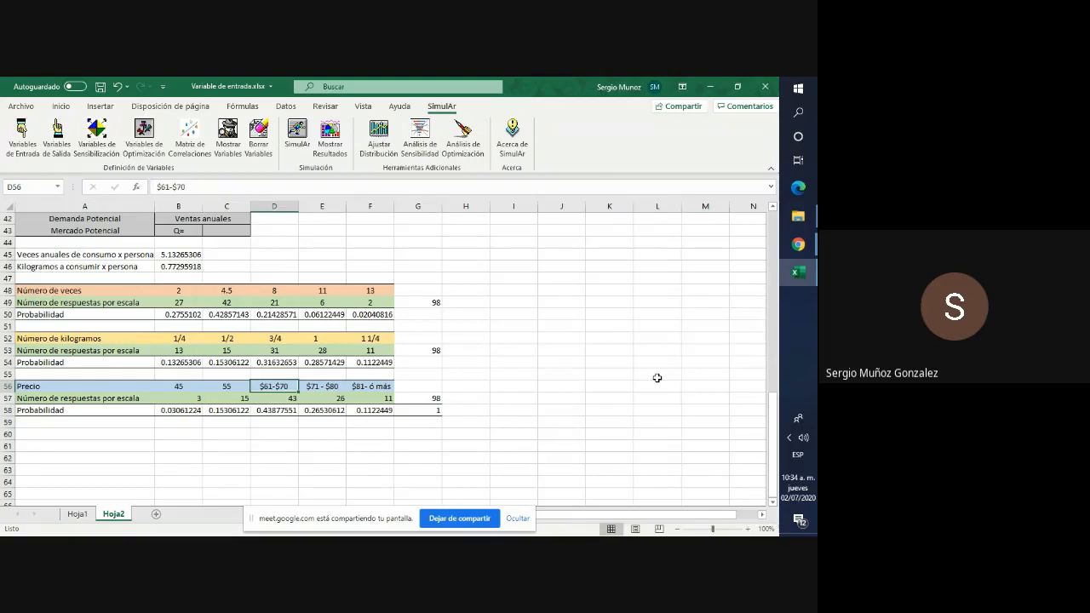
{"action": "type", "text": "65"}
{"action": "key", "text": "Tab"}
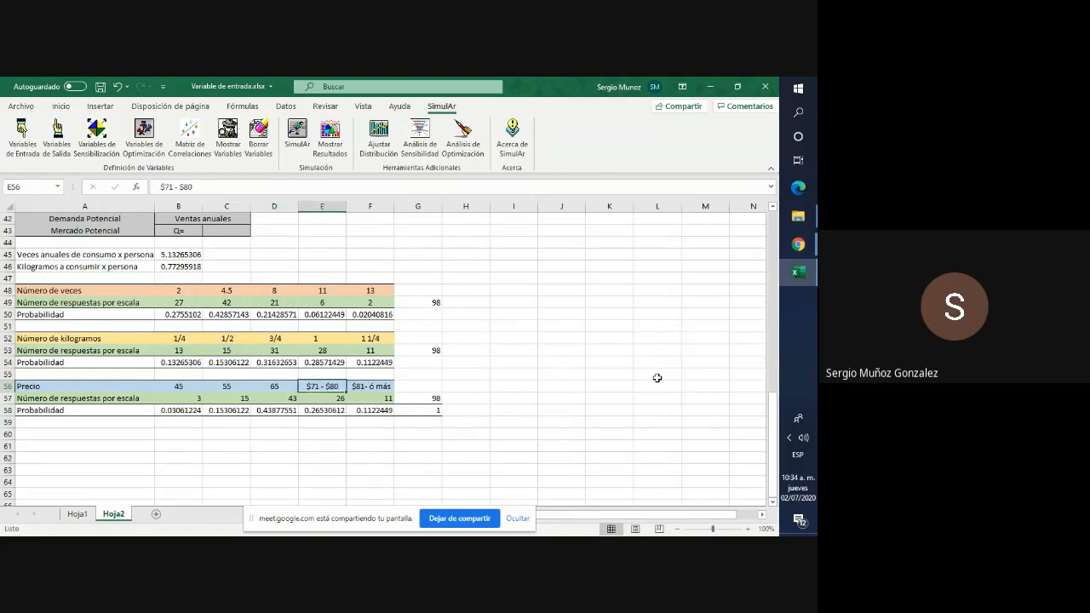
{"action": "type", "text": "75"}
{"action": "key", "text": "Tab"}
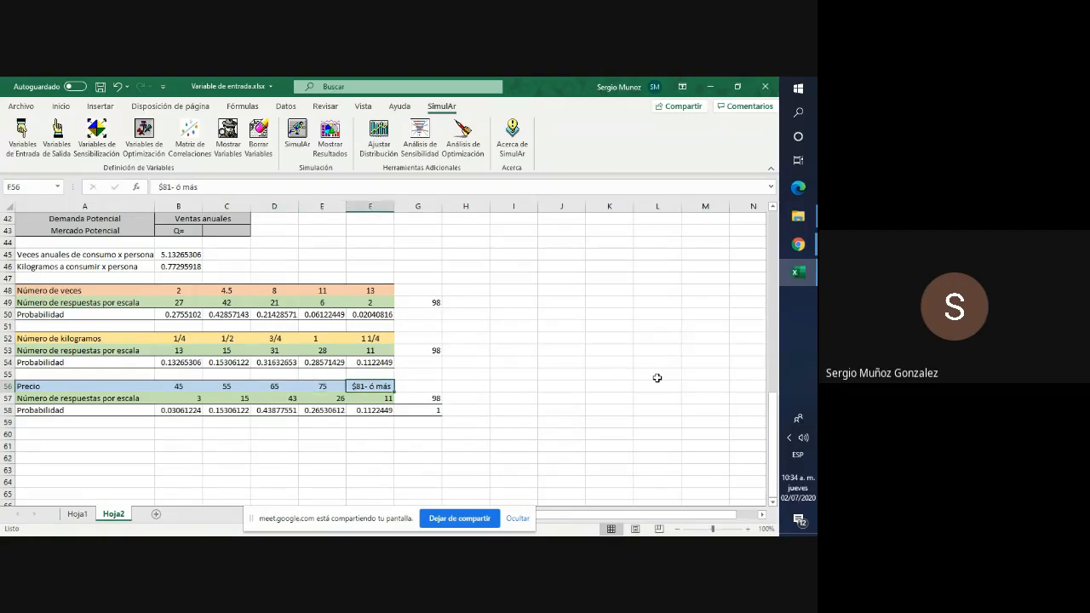
{"action": "type", "text": "85"}
Apply the accounting currency format to the prices in B56:F56.
{"action": "key", "text": "Left"}
{"action": "key", "text": "Left"}
{"action": "key", "text": "Left"}
{"action": "key", "text": "Left"}
{"action": "key", "text": "Left"}
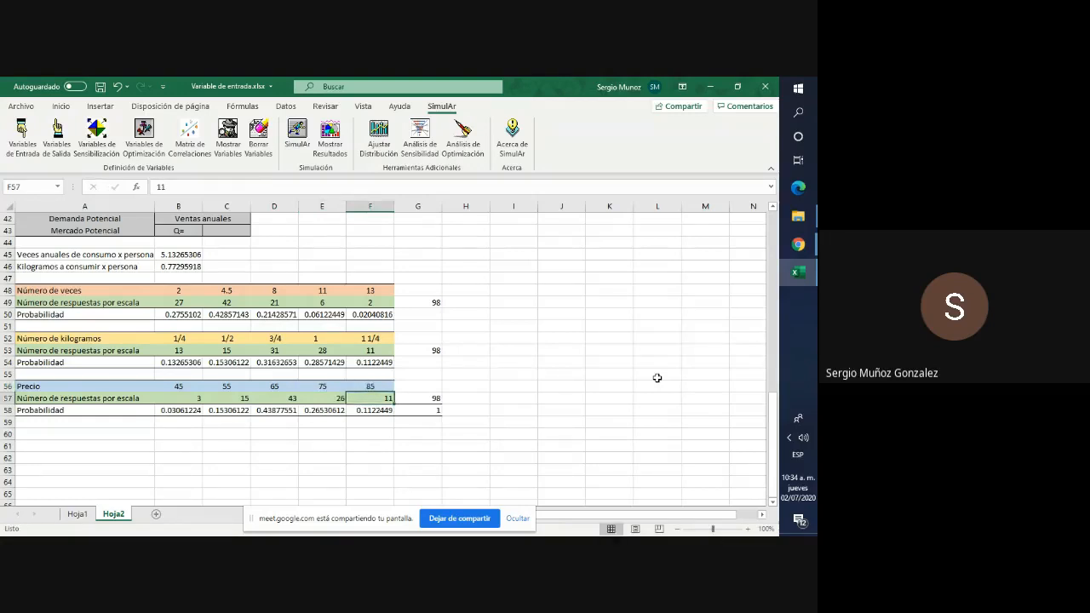
{"action": "key", "text": "Right"}
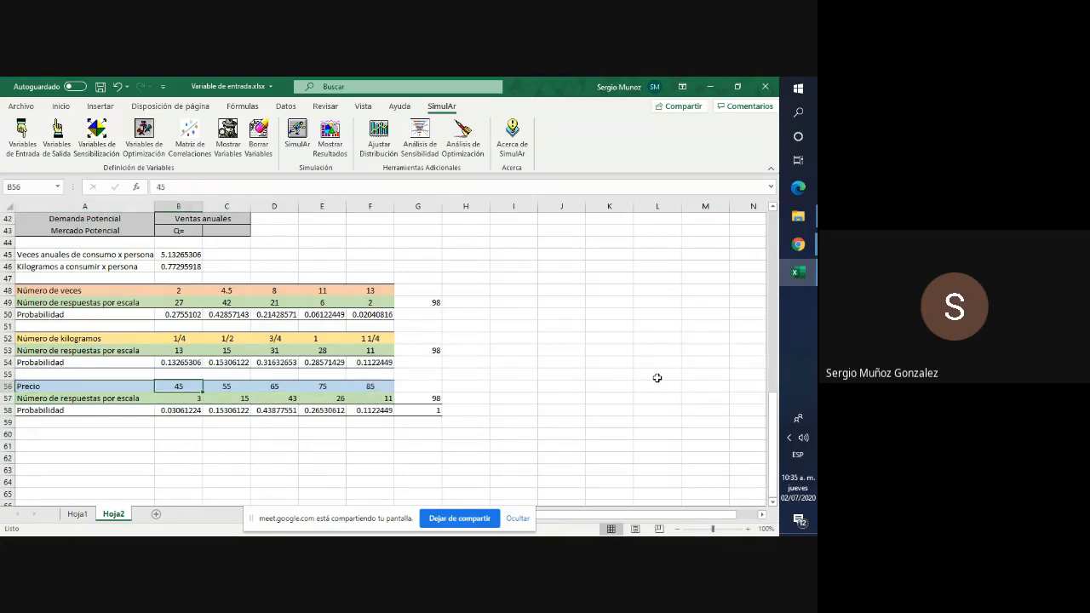
{"action": "key", "text": "shift+Right"}
{"action": "key", "text": "shift+Right"}
{"action": "key", "text": "shift+Right"}
{"action": "key", "text": "shift+Right"}
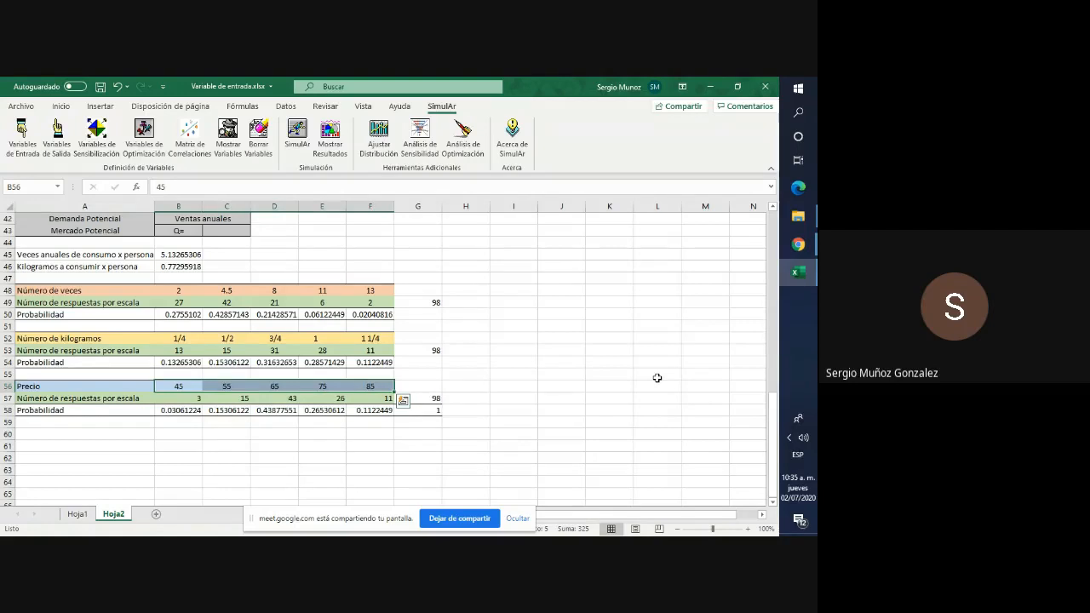
{"action": "left_click", "coordinate": [58, 107]}
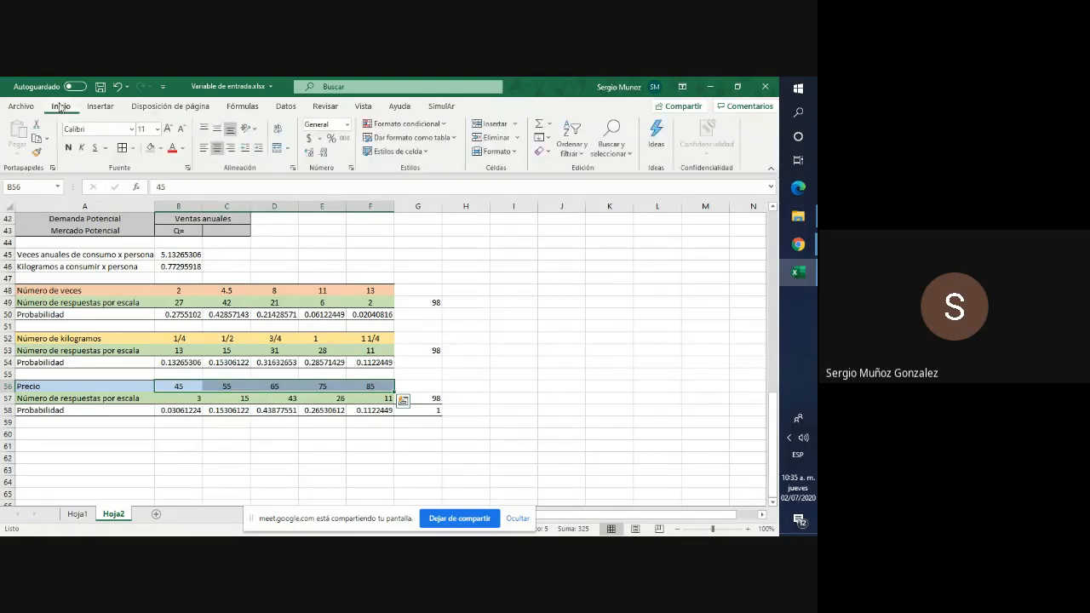
{"action": "left_click", "coordinate": [308, 138]}
{"action": "left_click", "coordinate": [445, 374]}
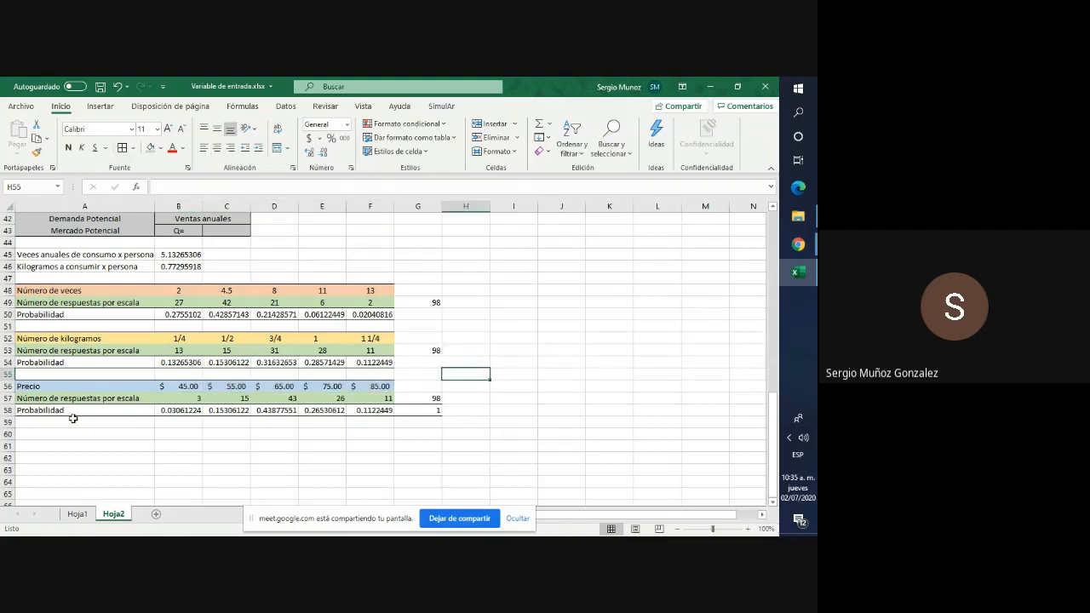
In C40, calculate the expected article price p with =SUMAPRODUCTO(B56:F56,B58:F58), weighting the prices by their probabilities.
{"action": "scroll", "coordinate": [191, 270], "scroll_direction": "up", "scroll_amount": 1}
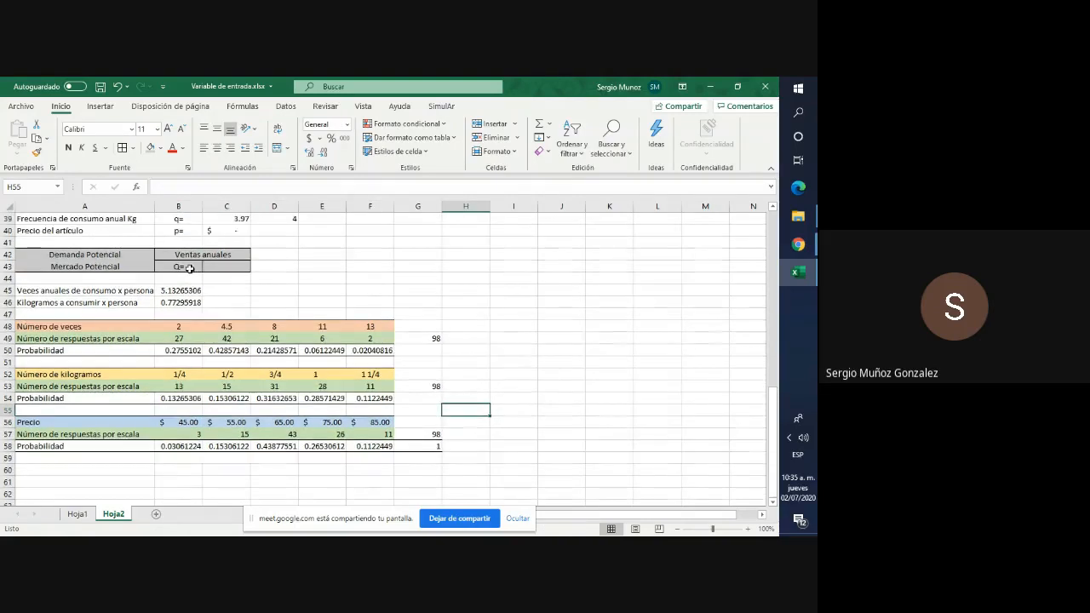
{"action": "left_click", "coordinate": [228, 232]}
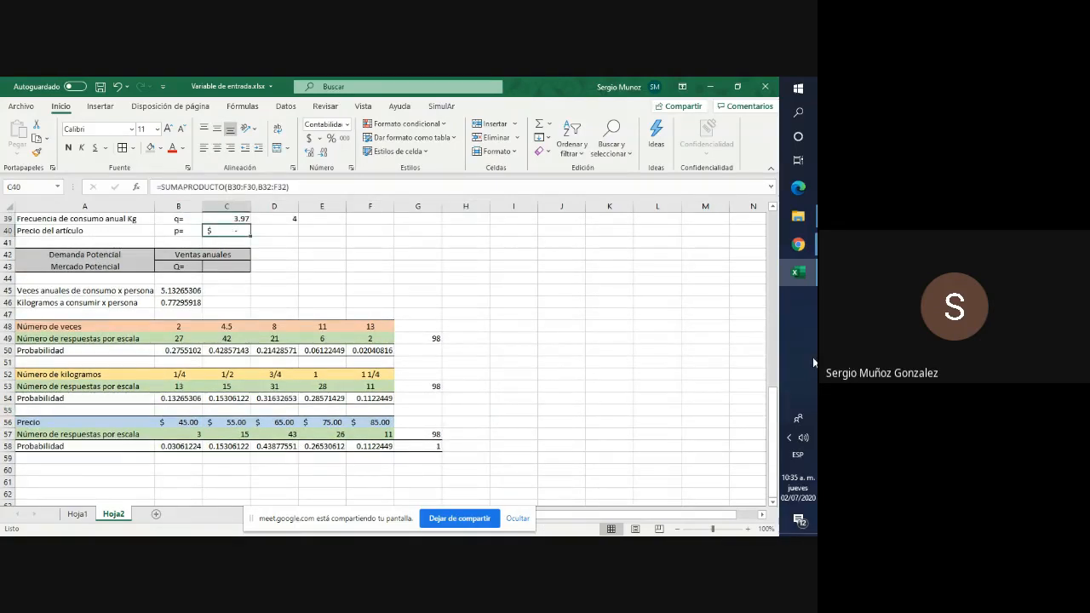
{"action": "type", "text": "=suma"}
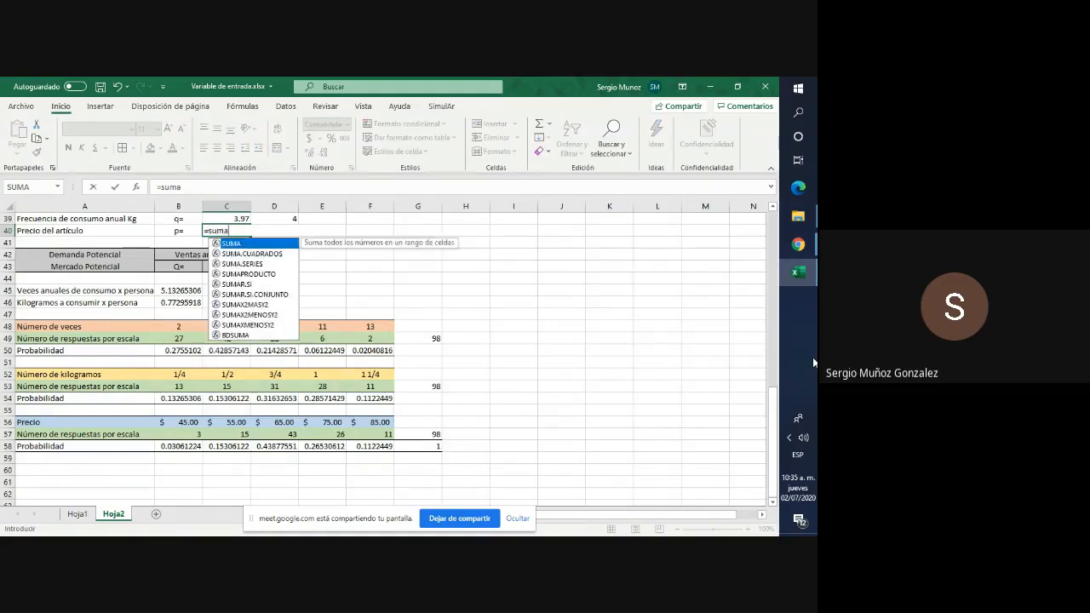
{"action": "double_click", "coordinate": [269, 274]}
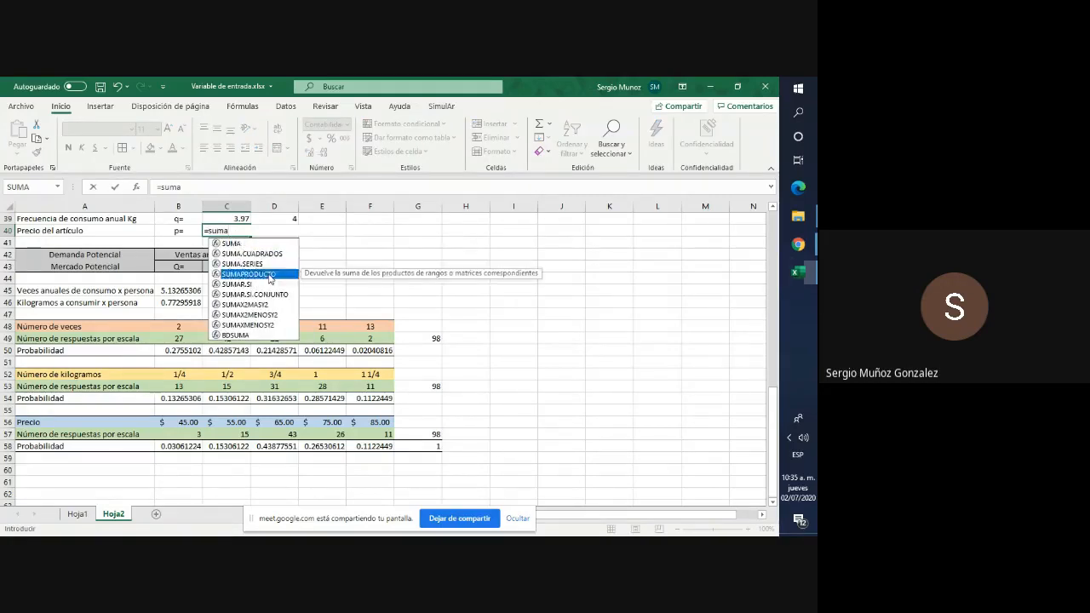
{"action": "left_click", "coordinate": [187, 422]}
{"action": "left_click", "coordinate": [269, 421]}
{"action": "left_click", "coordinate": [365, 422]}
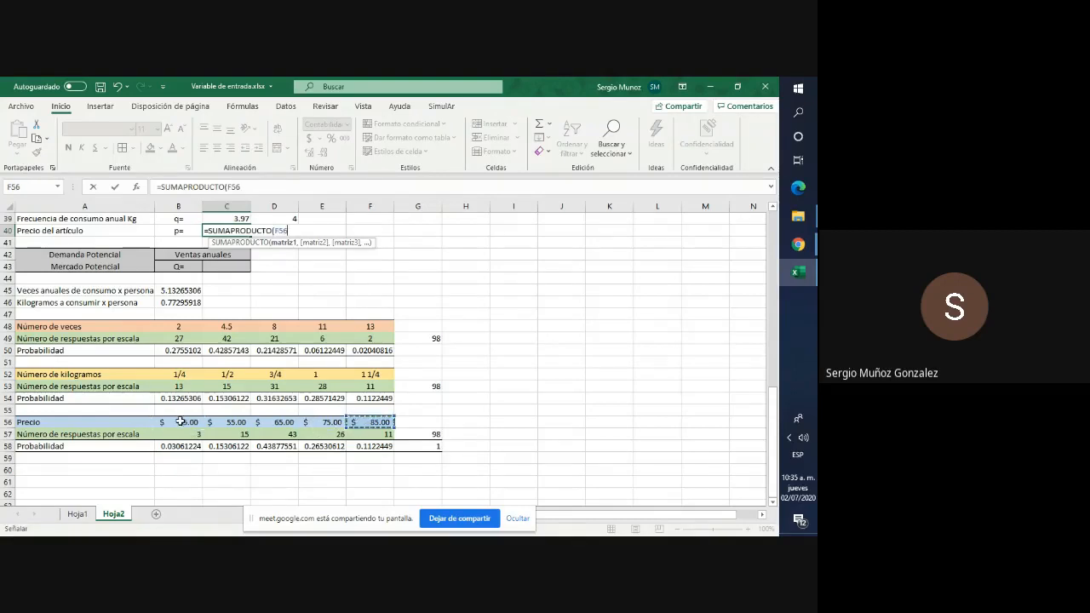
{"action": "left_click_drag", "start_coordinate": [188, 421], "coordinate": [353, 418]}
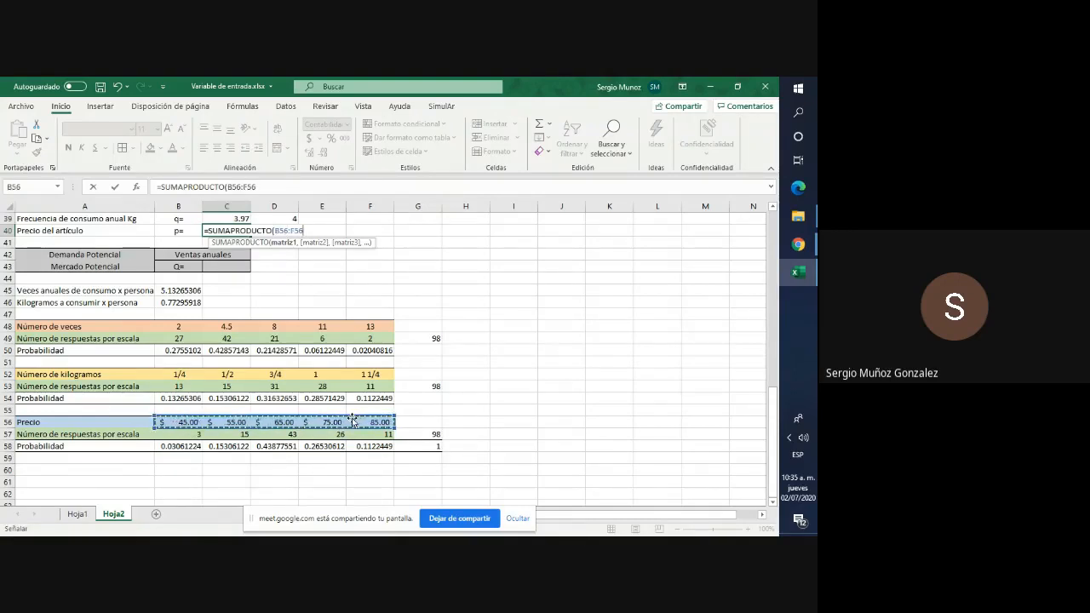
{"action": "type", "text": ","}
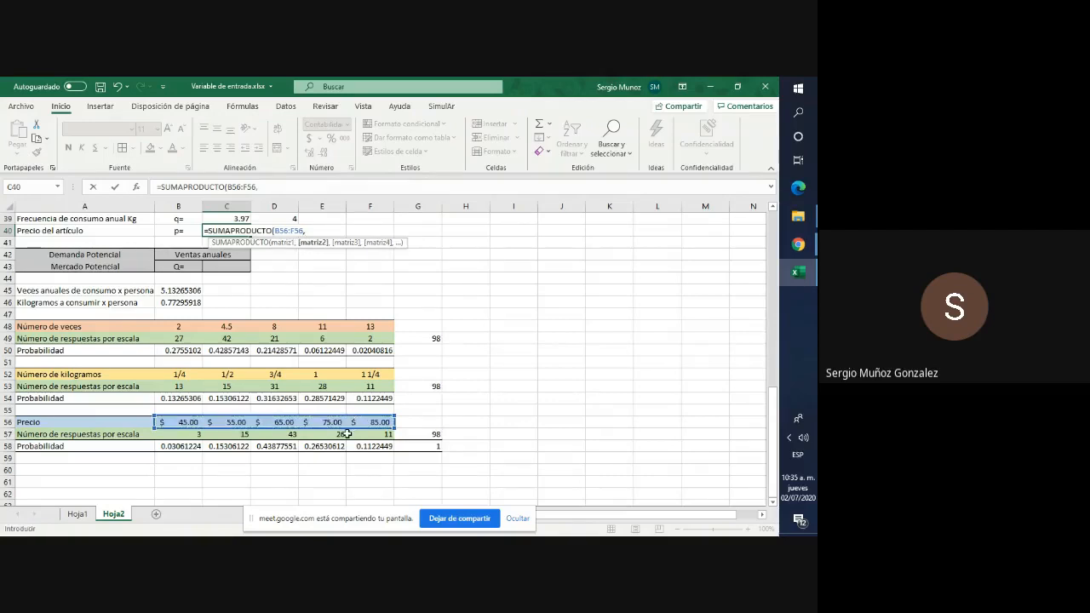
{"action": "left_click_drag", "start_coordinate": [197, 448], "coordinate": [364, 449]}
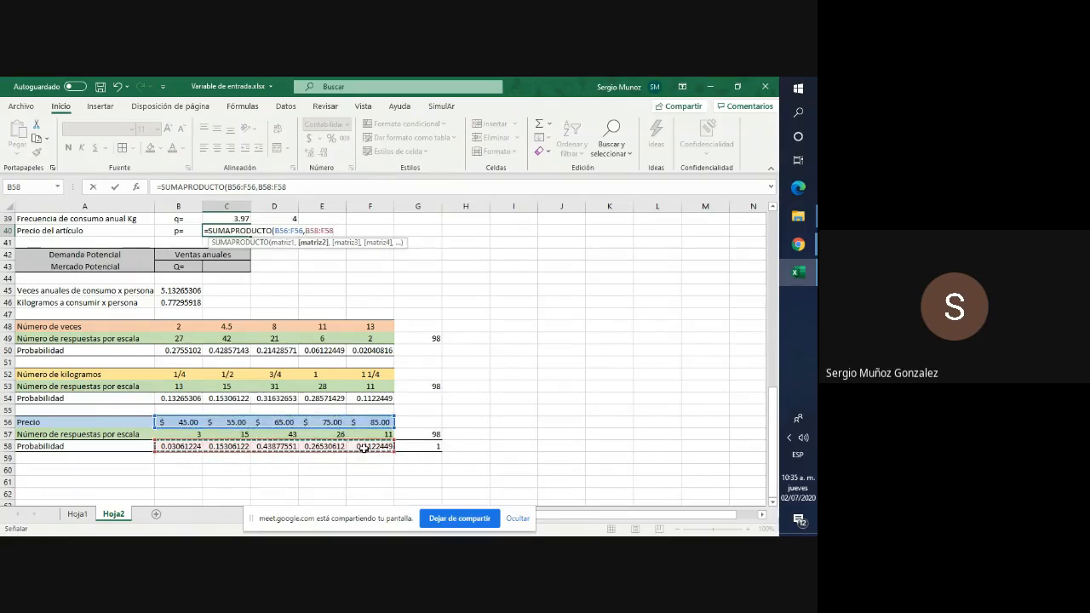
{"action": "key", "text": "Return"}
Enter the rounded price 68 in D40 beside the calculated p value and give the cell the accounting currency format.
{"action": "key", "text": "Up"}
{"action": "key", "text": "Up"}
{"action": "key", "text": "Up"}
{"action": "key", "text": "Up"}
{"action": "key", "text": "Up"}
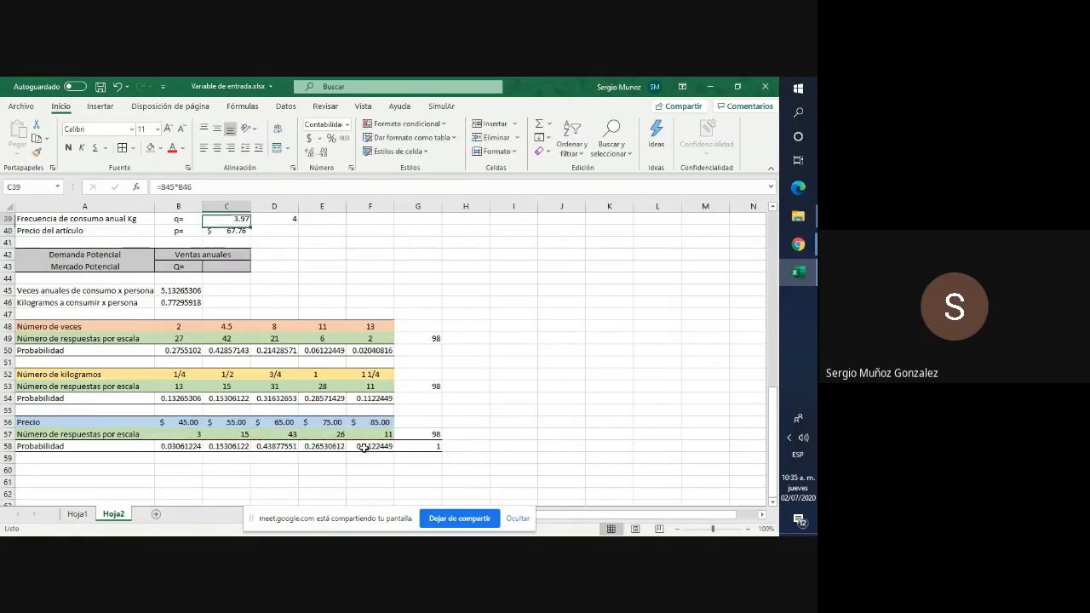
{"action": "key", "text": "Down"}
{"action": "key", "text": "Down"}
{"action": "key", "text": "Down"}
{"action": "key", "text": "Down"}
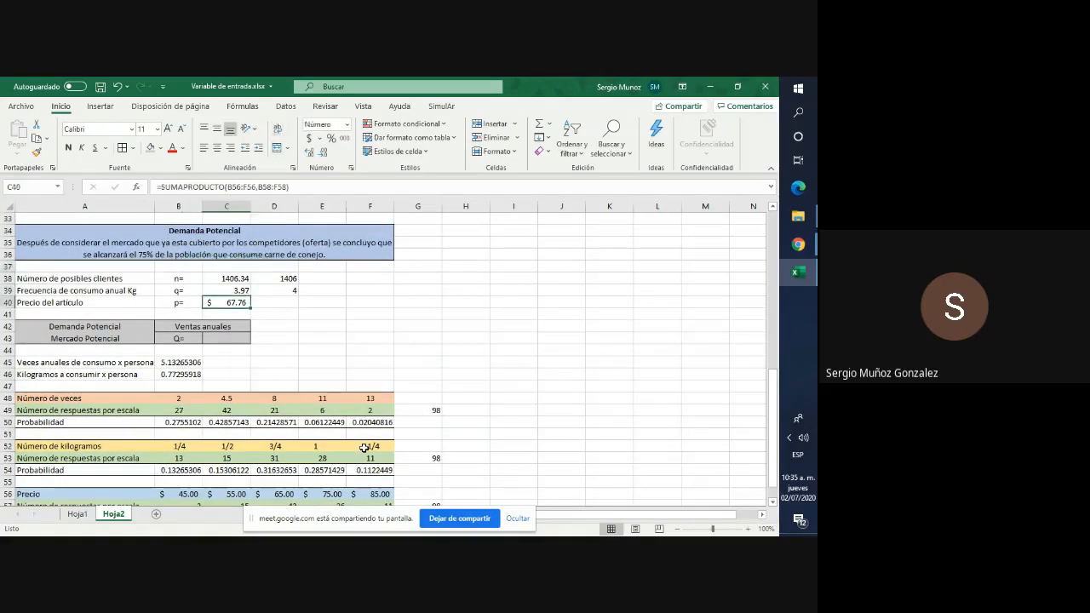
{"action": "key", "text": "Right"}
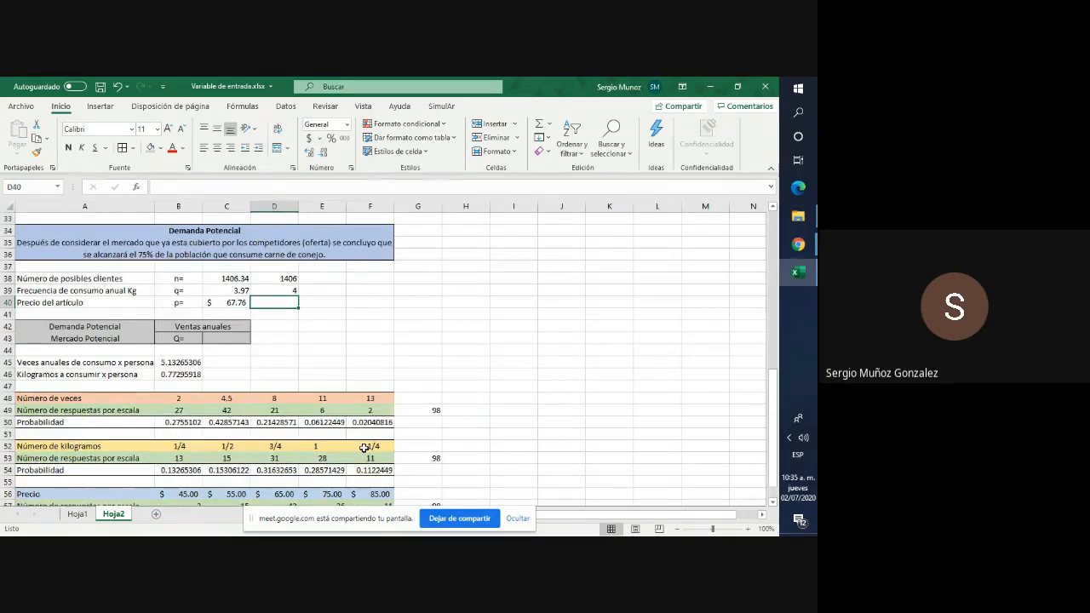
{"action": "type", "text": "6"}
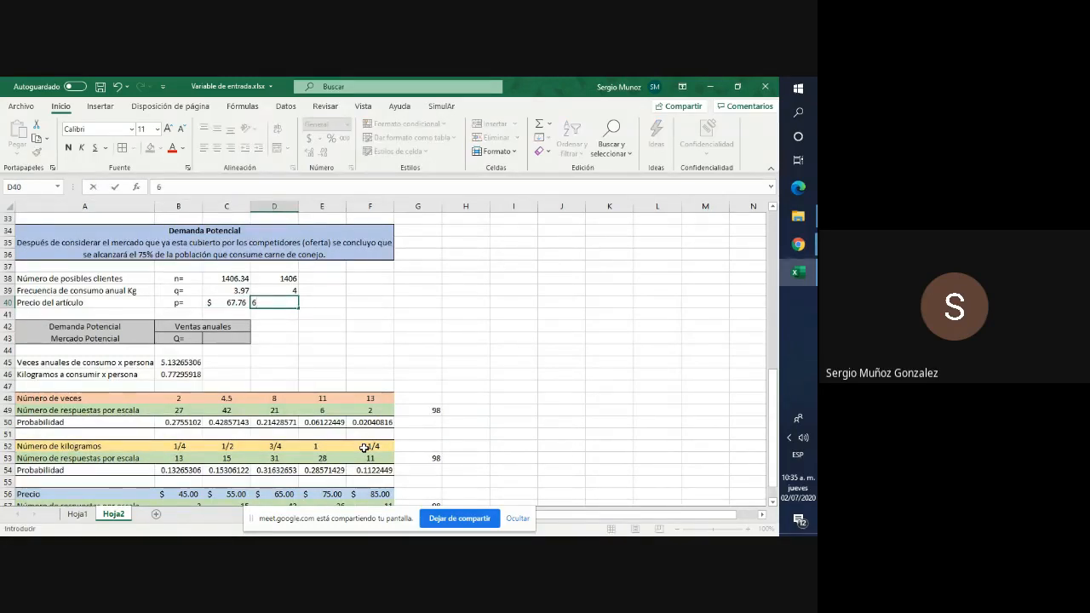
{"action": "type", "text": "8"}
{"action": "key", "text": "Return"}
{"action": "key", "text": "Up"}
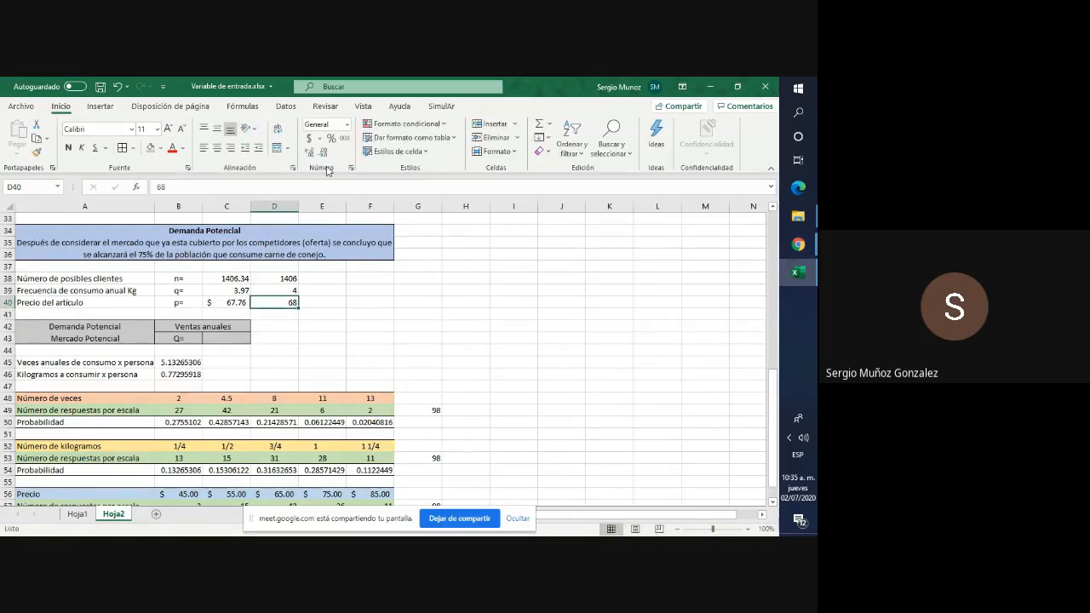
{"action": "left_click", "coordinate": [308, 138]}
{"action": "left_click", "coordinate": [404, 349]}
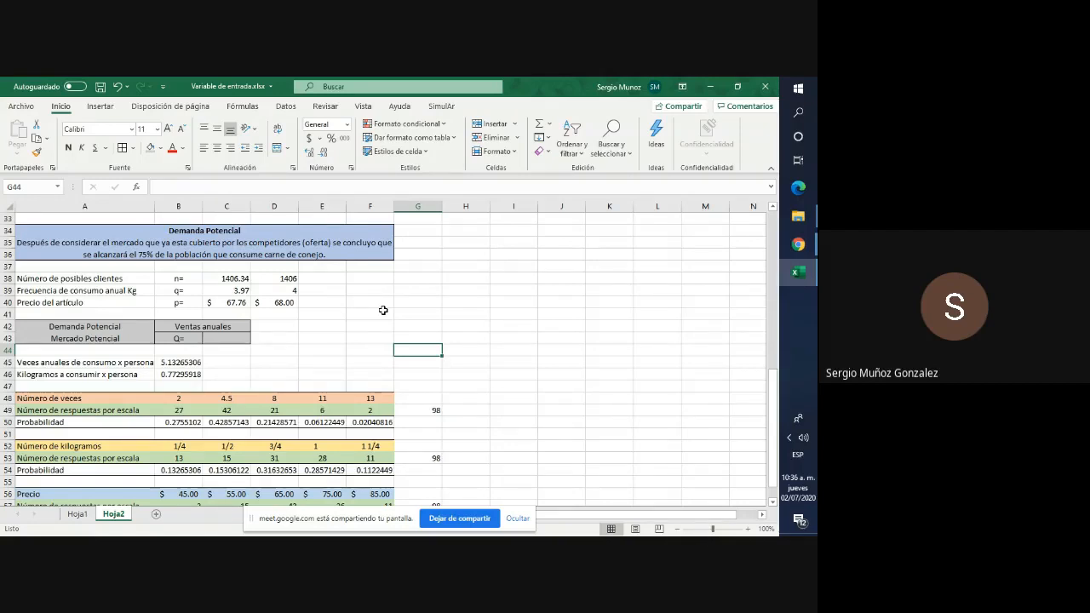
Change the rounded article price in D40 to 70.
{"action": "left_click", "coordinate": [282, 301]}
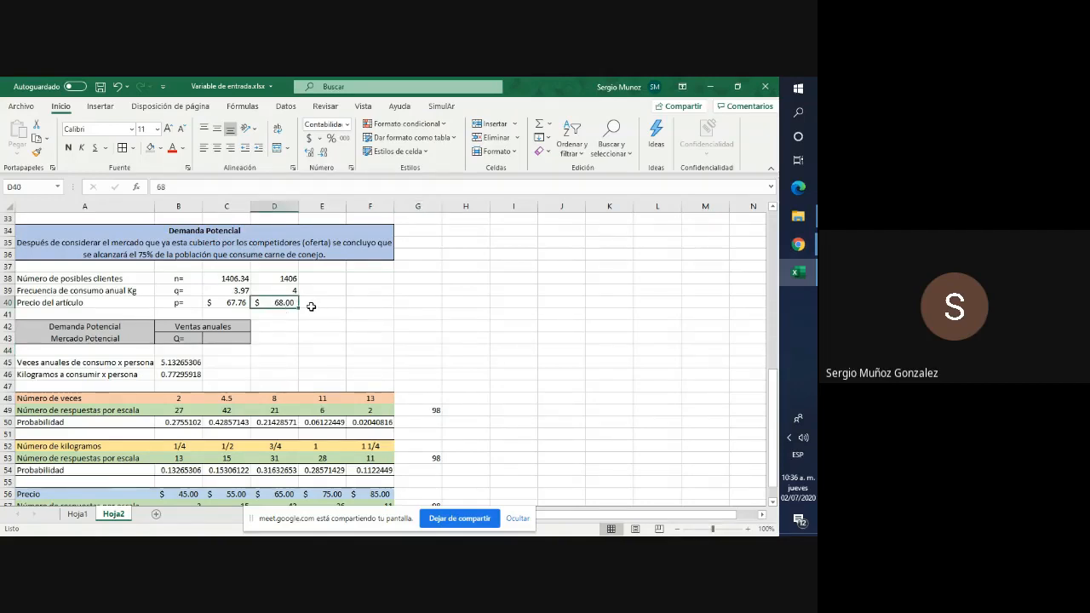
{"action": "left_click", "coordinate": [241, 188]}
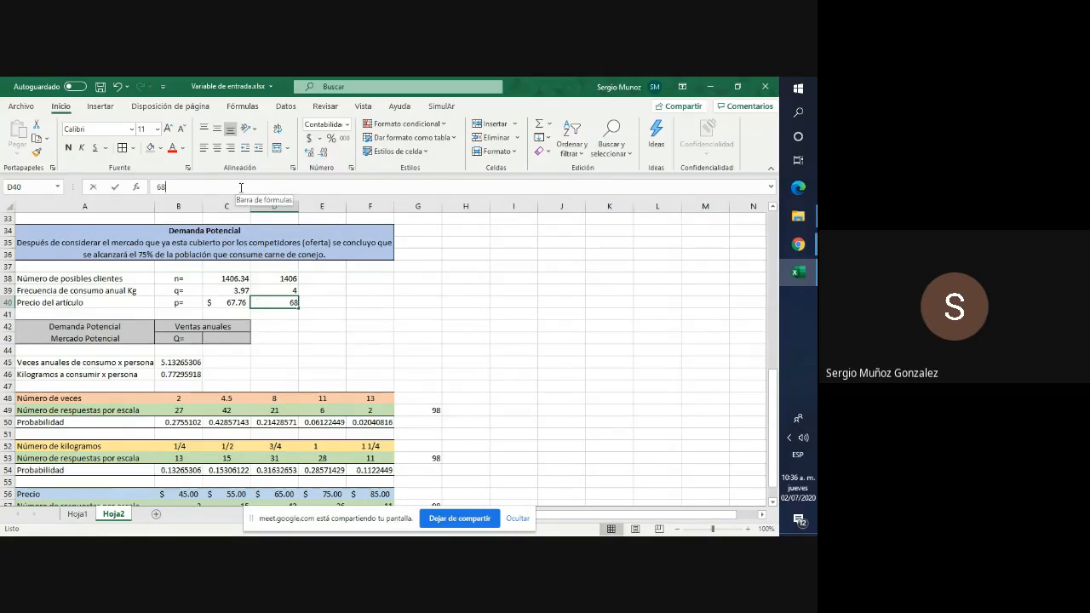
{"action": "left_click", "coordinate": [390, 376]}
{"action": "left_click", "coordinate": [294, 303]}
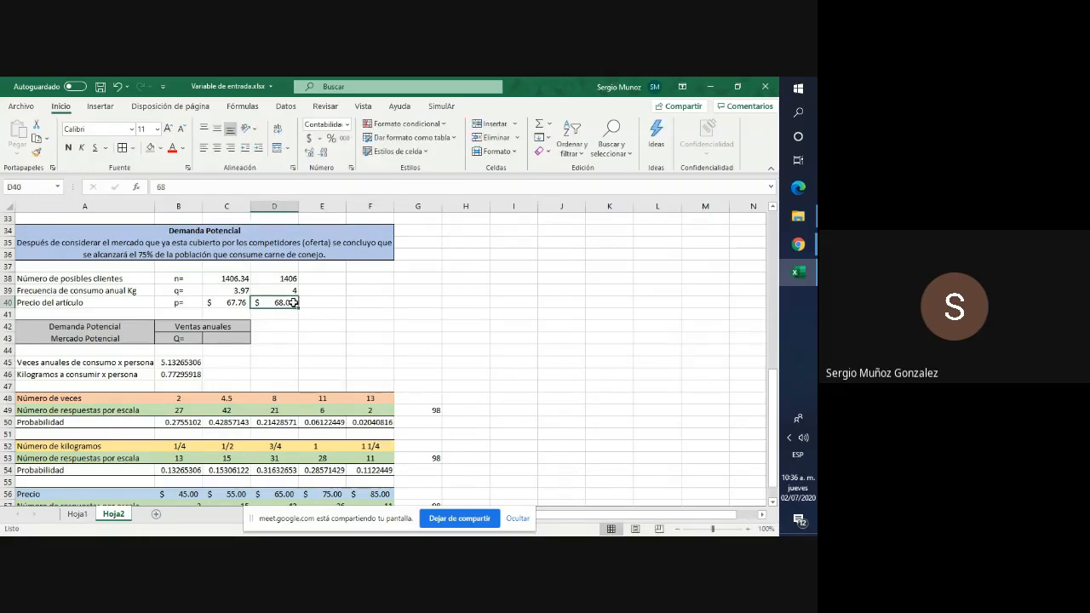
{"action": "key", "text": "BackSpace"}
{"action": "type", "text": "70"}
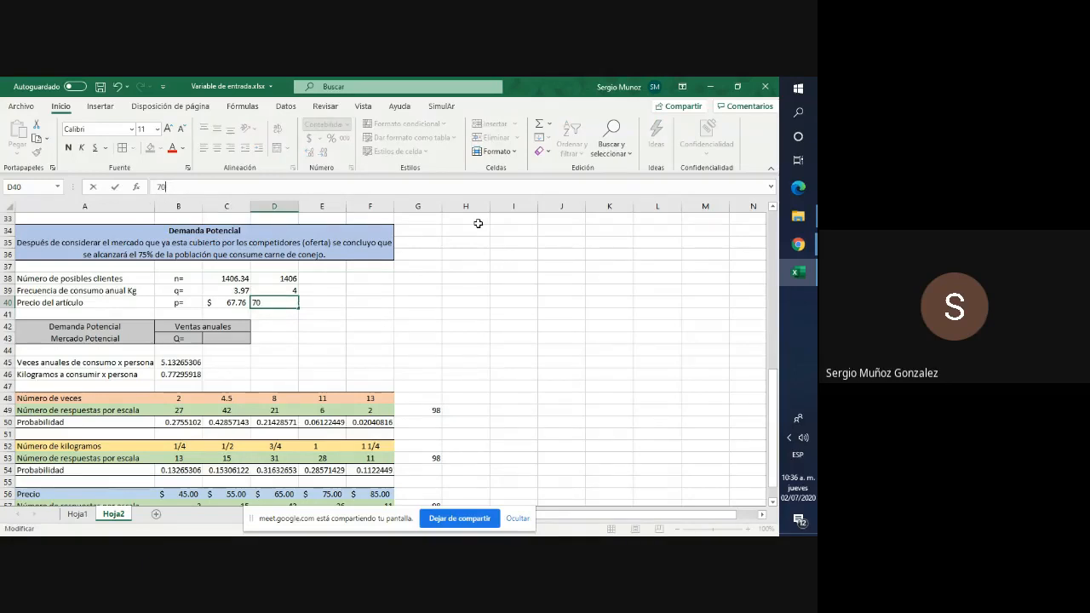
{"action": "key", "text": "ctrl+Return"}
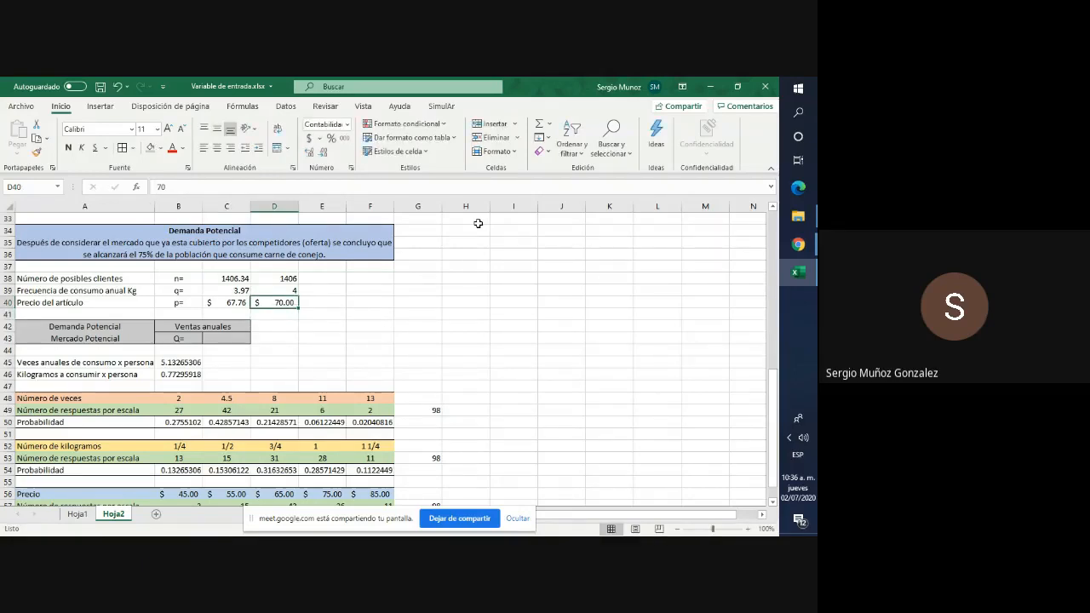
Review the survey tables on kilograms and price together with the Demanda Potencial data on possible customers, annual consumption and price.
{"action": "key", "text": "Right"}
{"action": "key", "text": "Right"}
{"action": "key", "text": "Up"}
{"action": "key", "text": "Up"}
{"action": "key", "text": "Up"}
{"action": "key", "text": "Up"}
{"action": "key", "text": "Up"}
{"action": "key", "text": "Up"}
{"action": "key", "text": "Up"}
{"action": "key", "text": "Up"}
{"action": "key", "text": "Up"}
{"action": "key", "text": "Up"}
{"action": "key", "text": "Up"}
{"action": "key", "text": "Up"}
{"action": "key", "text": "Up"}
{"action": "key", "text": "Up"}
{"action": "key", "text": "Up"}
{"action": "key", "text": "Up"}
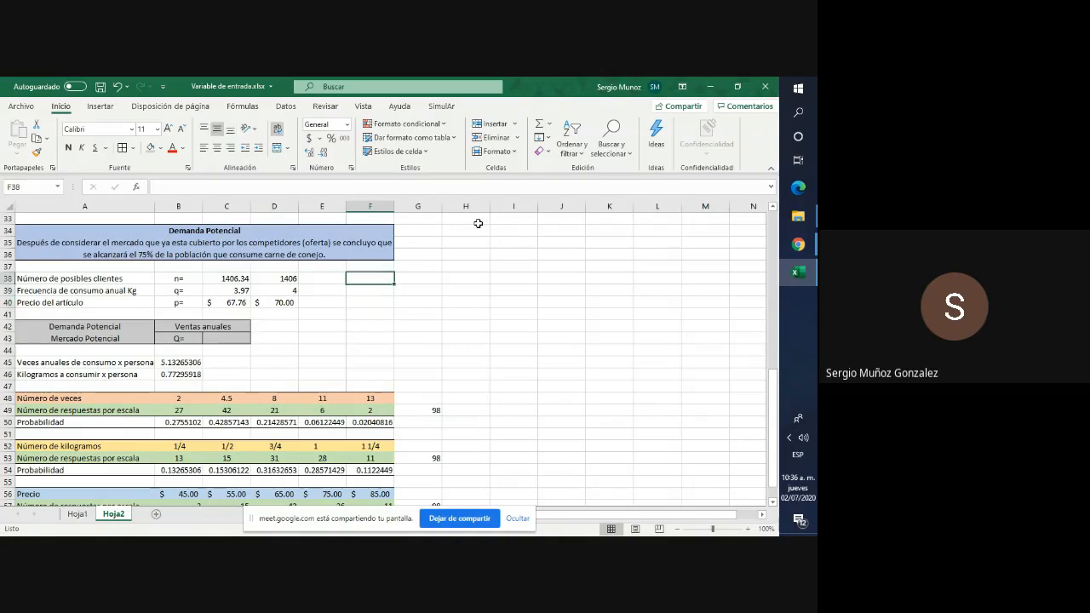
{"action": "key", "text": "Up"}
{"action": "key", "text": "Up"}
{"action": "key", "text": "Up"}
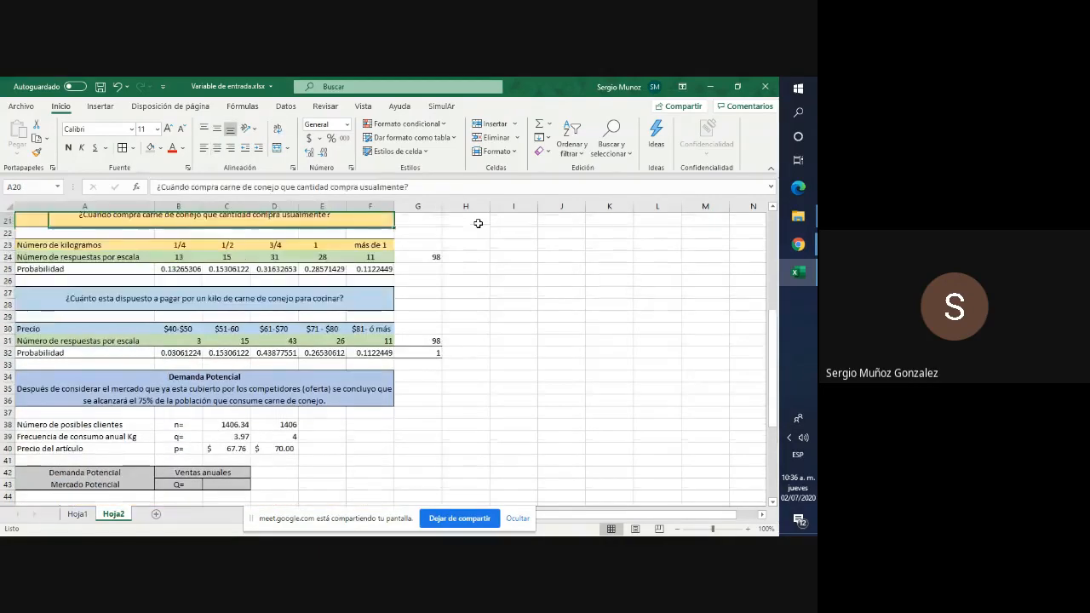
{"action": "key", "text": "Down"}
{"action": "key", "text": "Down"}
{"action": "key", "text": "Down"}
{"action": "key", "text": "Down"}
{"action": "key", "text": "Down"}
{"action": "key", "text": "Down"}
{"action": "key", "text": "Down"}
{"action": "key", "text": "Down"}
{"action": "key", "text": "Down"}
{"action": "key", "text": "Down"}
{"action": "key", "text": "Down"}
{"action": "key", "text": "Down"}
{"action": "key", "text": "Down"}
{"action": "key", "text": "Down"}
{"action": "key", "text": "Down"}
{"action": "key", "text": "Down"}
{"action": "key", "text": "Down"}
{"action": "key", "text": "Down"}
{"action": "key", "text": "Down"}
{"action": "key", "text": "Down"}
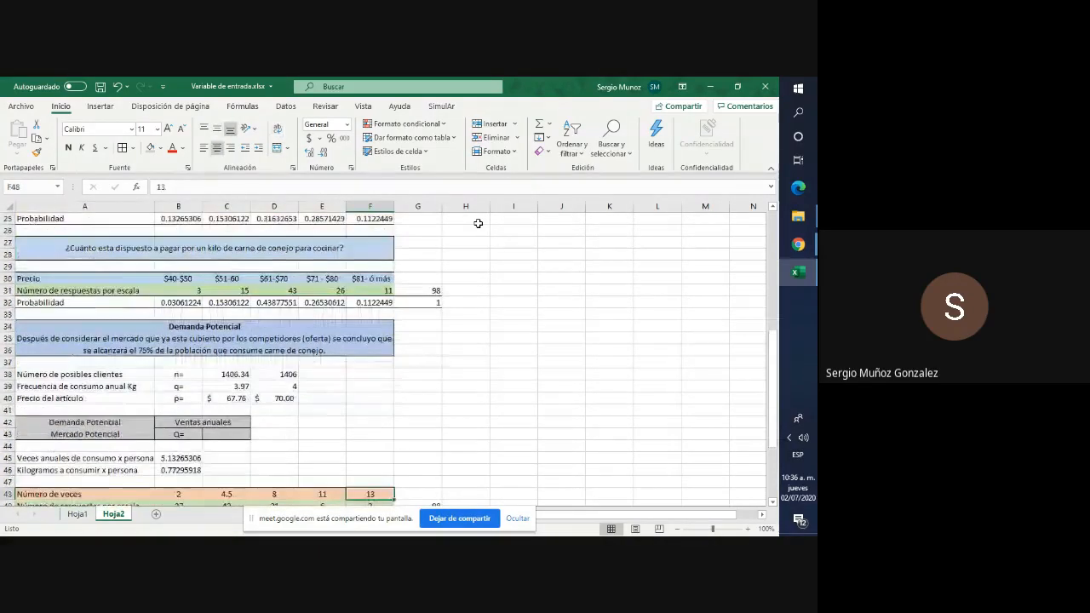
In C43, calculate the annual potential demand Q with =D38*D39*D40, multiplying the rounded customers, annual kilograms and price.
{"action": "key", "text": "Up"}
{"action": "key", "text": "Up"}
{"action": "key", "text": "Up"}
{"action": "key", "text": "Up"}
{"action": "key", "text": "Left"}
{"action": "key", "text": "Left"}
{"action": "key", "text": "Left"}
{"action": "key", "text": "Up"}
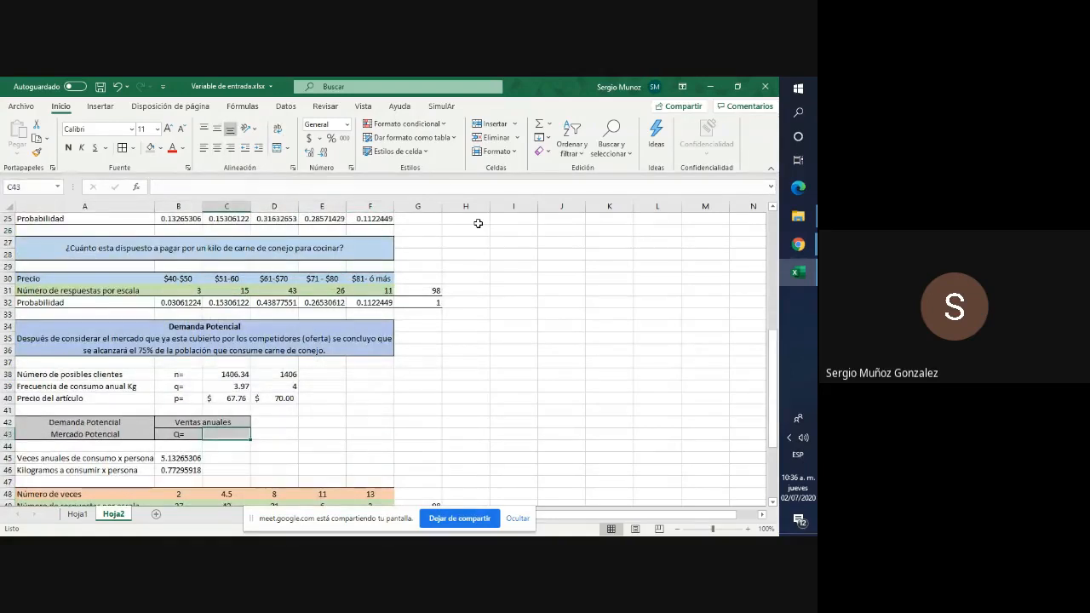
{"action": "type", "text": "="}
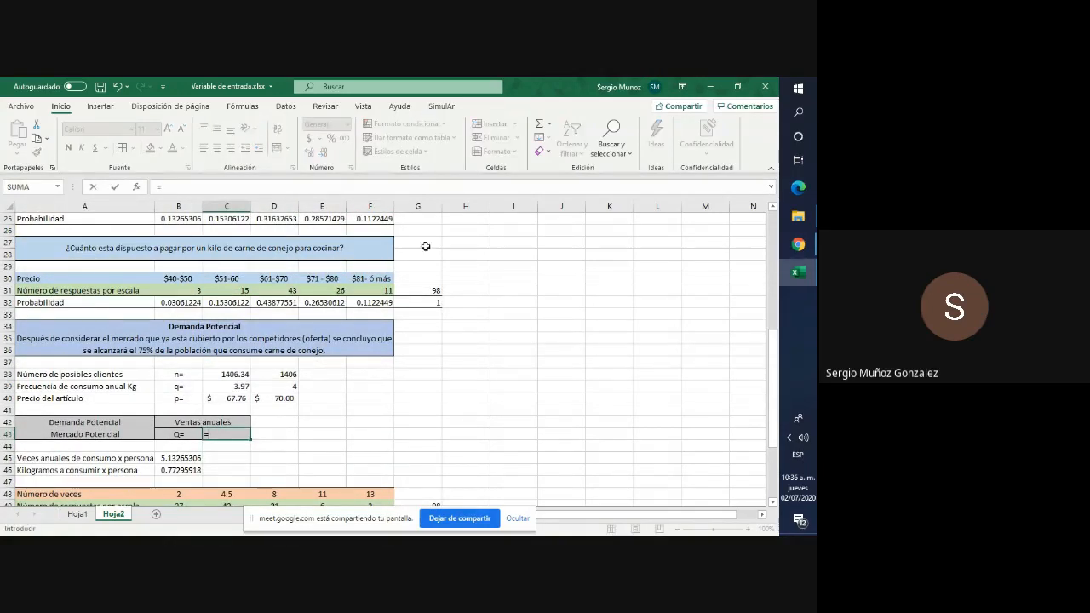
{"action": "left_click", "coordinate": [290, 373]}
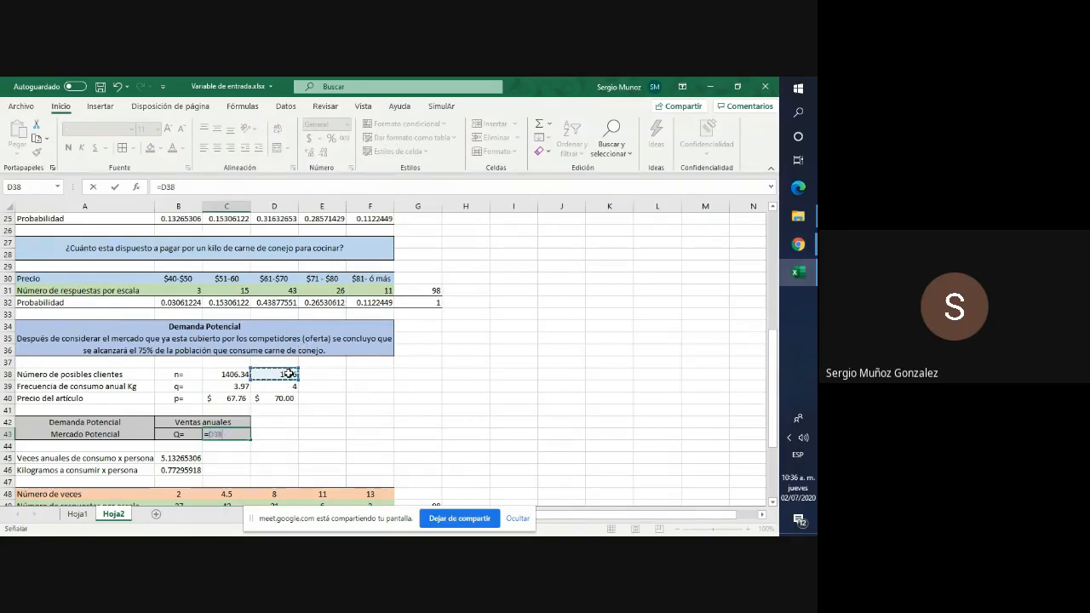
{"action": "type", "text": "*"}
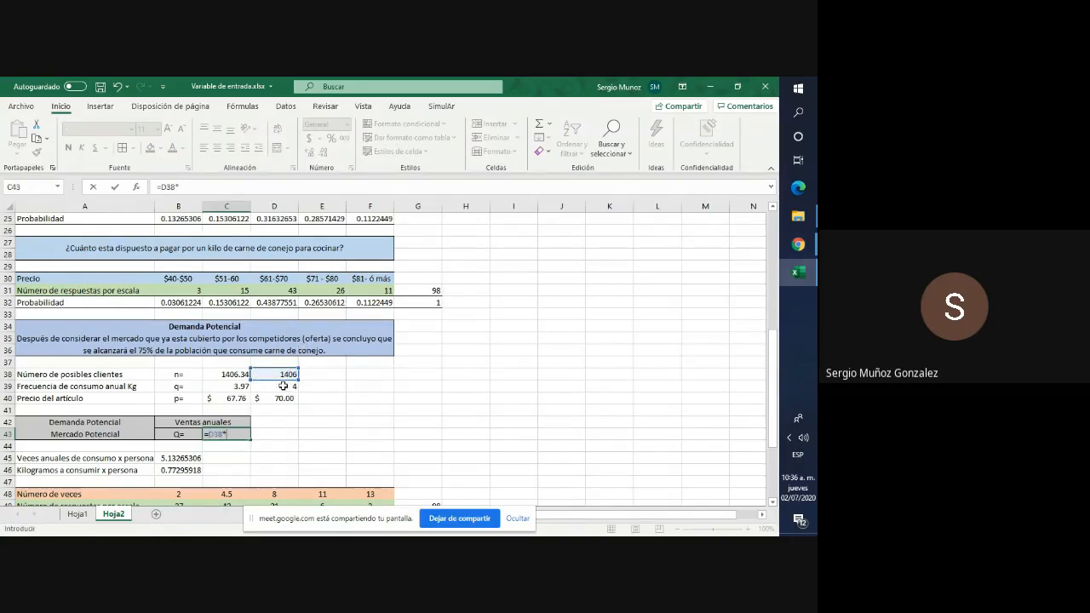
{"action": "left_click", "coordinate": [283, 386]}
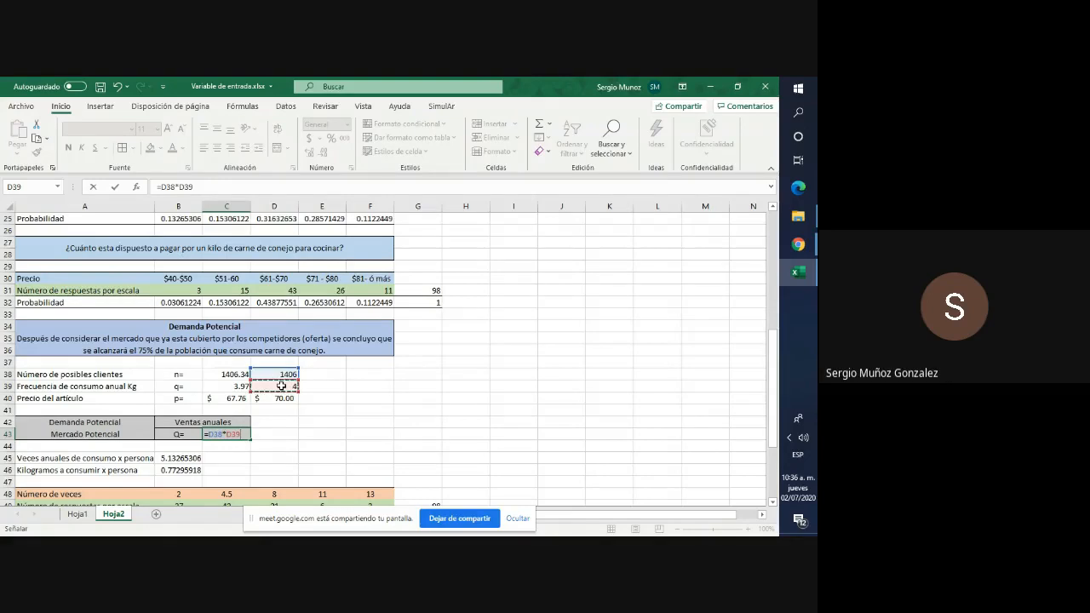
{"action": "type", "text": "*"}
{"action": "left_click", "coordinate": [277, 397]}
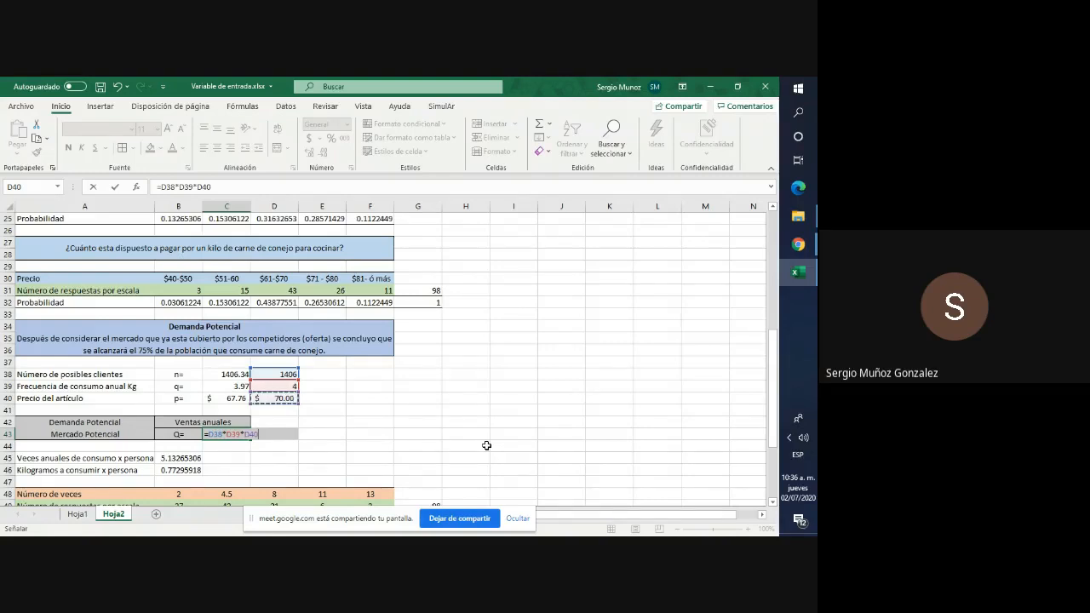
{"action": "key", "text": "Return"}
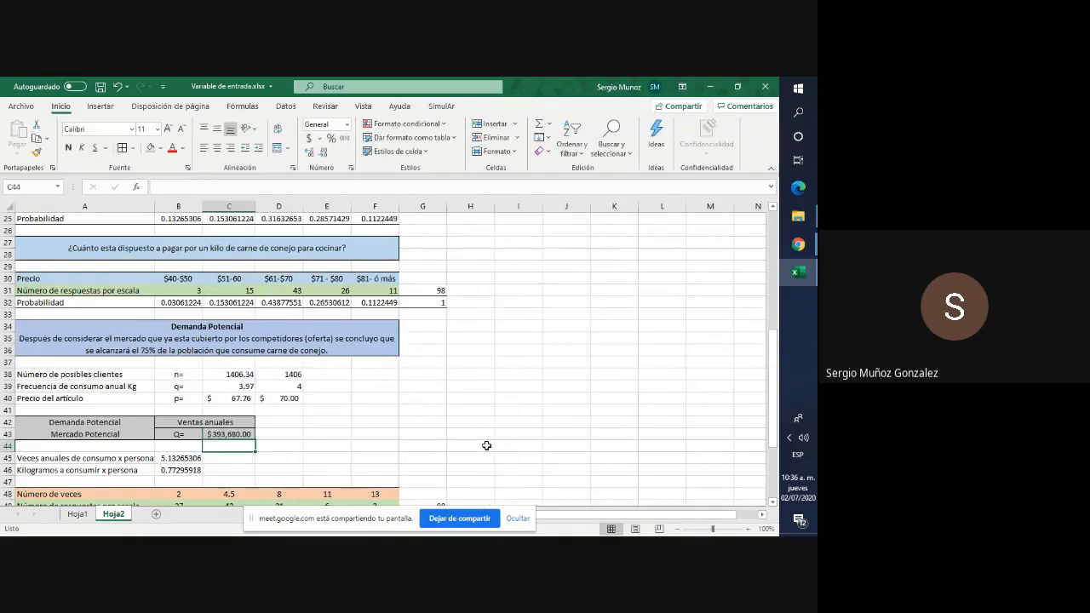
{"action": "key", "text": "Up"}
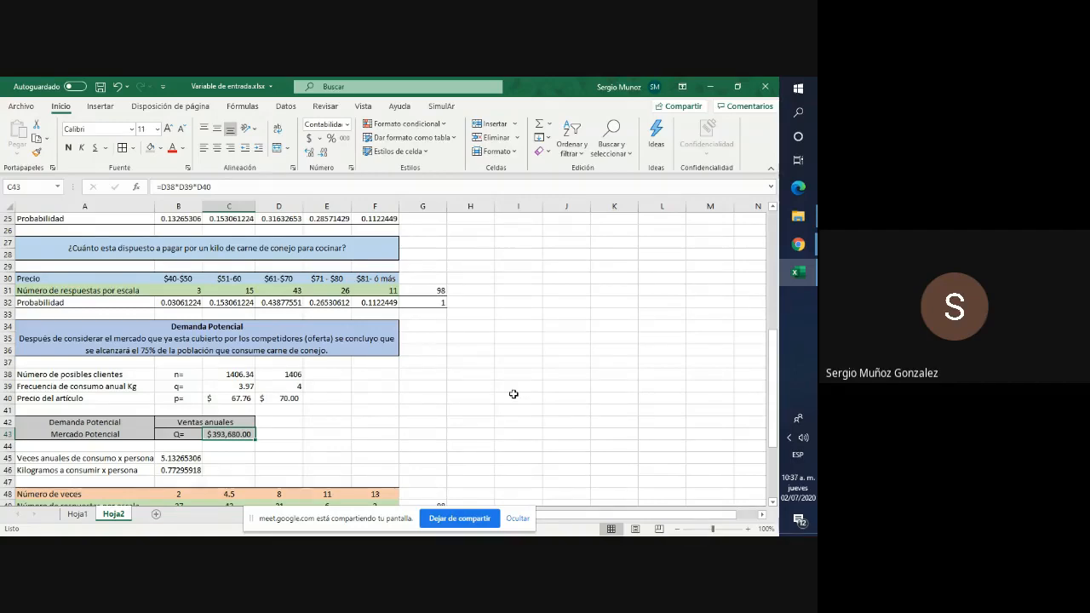
Copy the rounded customers, kilograms and price values from D38:D40 into E38:E40.
{"action": "scroll", "coordinate": [514, 394], "scroll_direction": "up", "scroll_amount": 5}
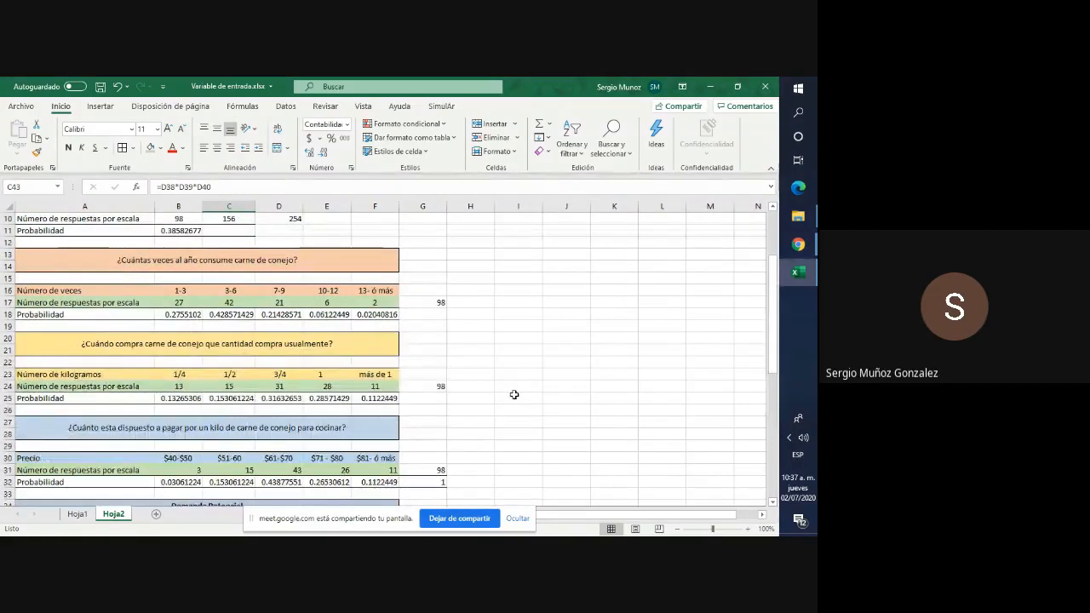
{"action": "scroll", "coordinate": [513, 395], "scroll_direction": "down", "scroll_amount": 4}
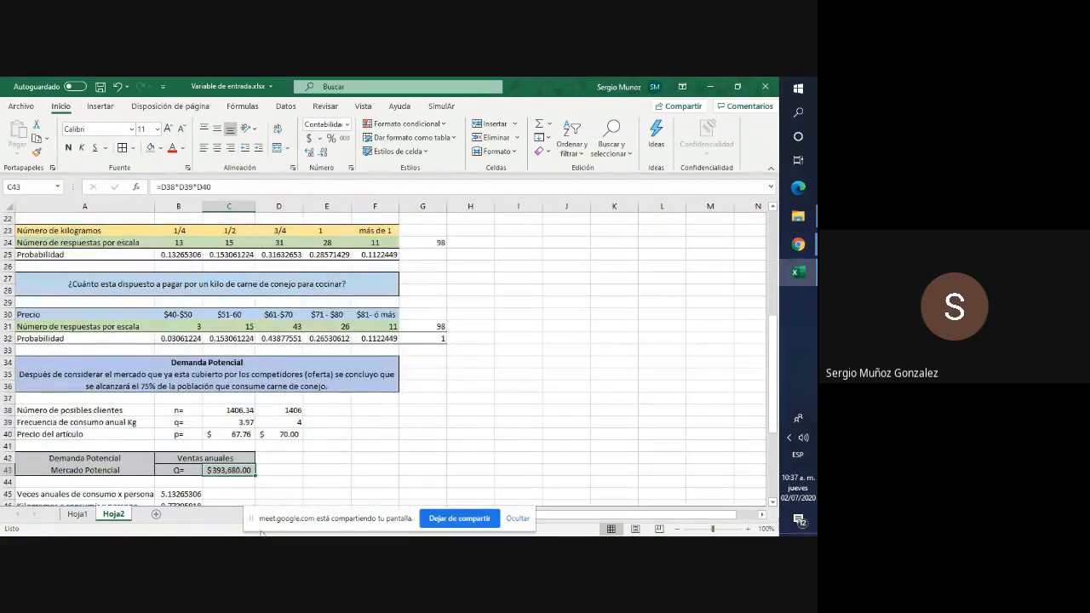
{"action": "left_click_drag", "start_coordinate": [288, 409], "coordinate": [278, 429]}
{"action": "key", "text": "ctrl+c"}
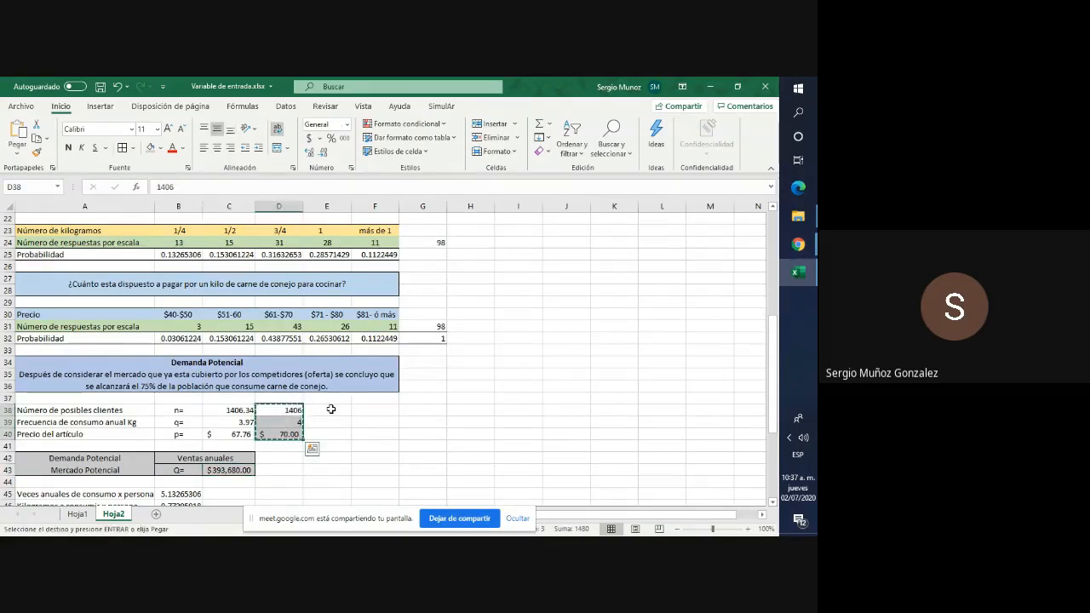
{"action": "left_click", "coordinate": [327, 410]}
{"action": "key", "text": "ctrl+v"}
{"action": "left_click", "coordinate": [413, 421]}
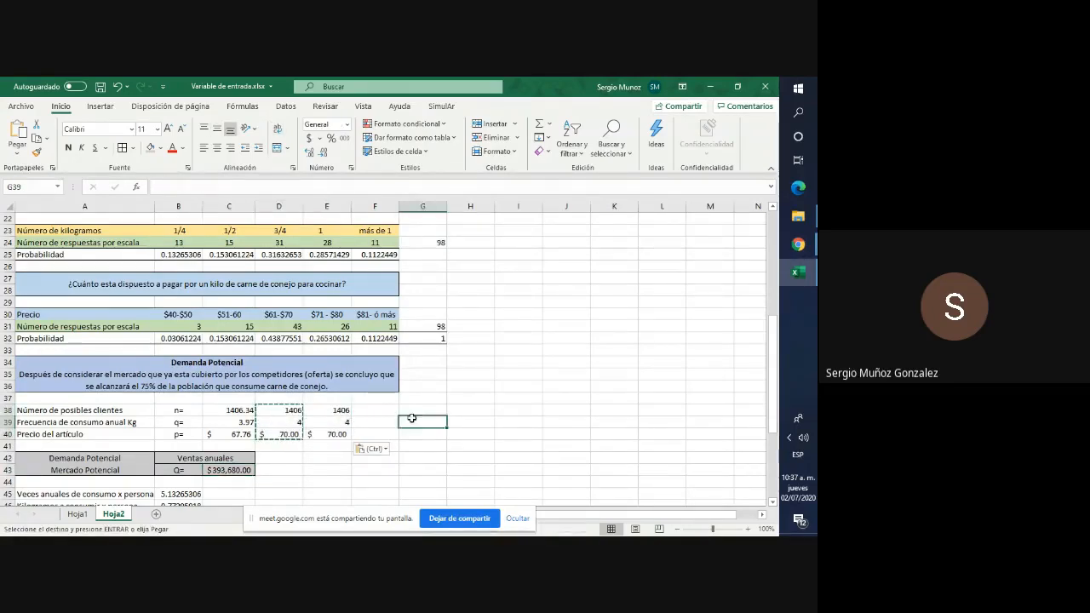
{"action": "left_click", "coordinate": [340, 412]}
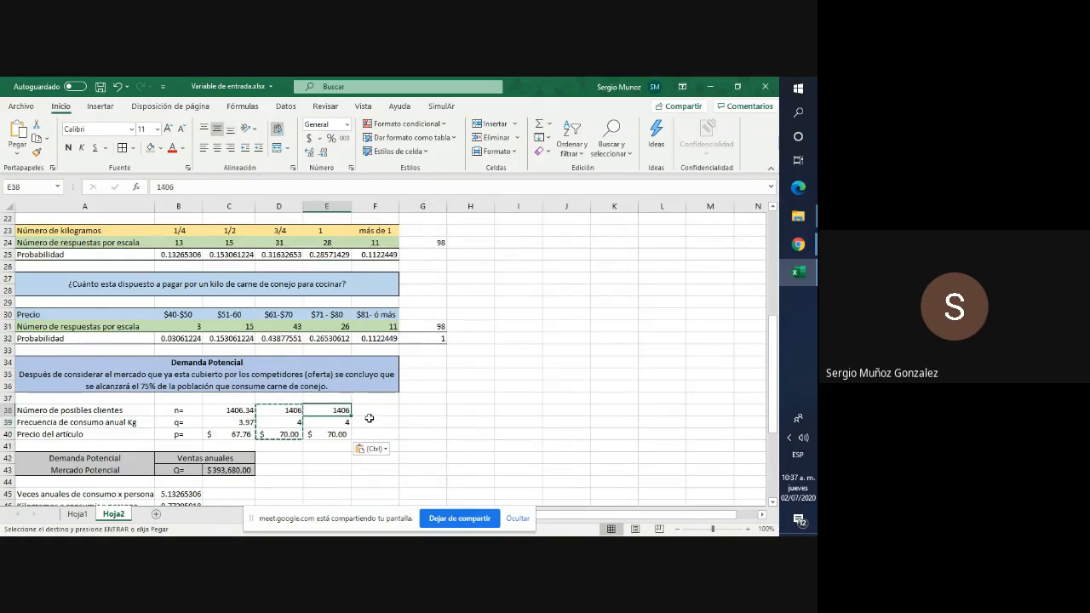
{"action": "left_click", "coordinate": [451, 445]}
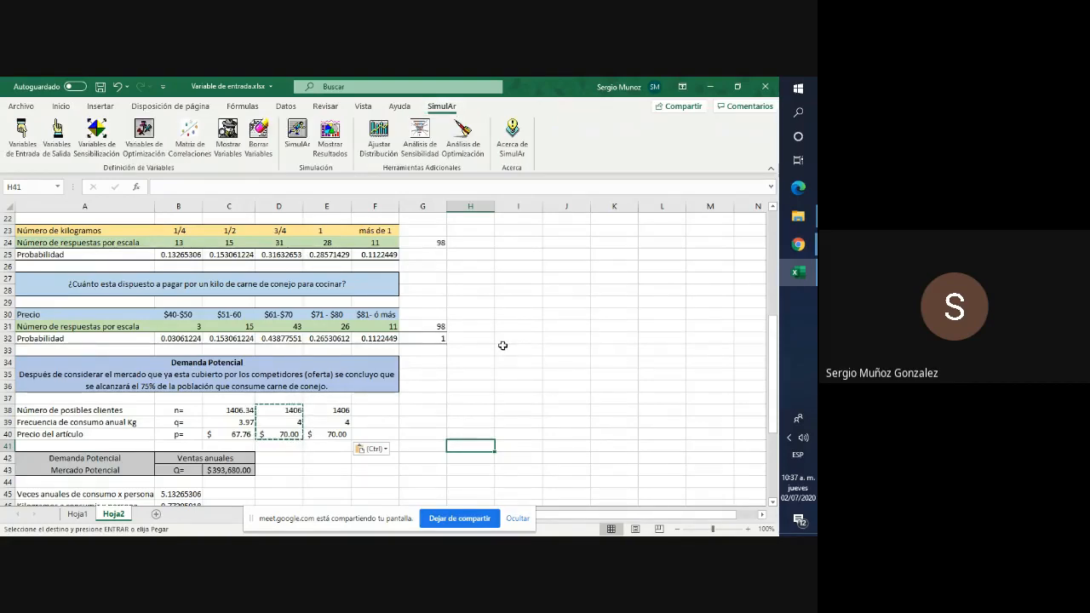
{"action": "left_click", "coordinate": [340, 412]}
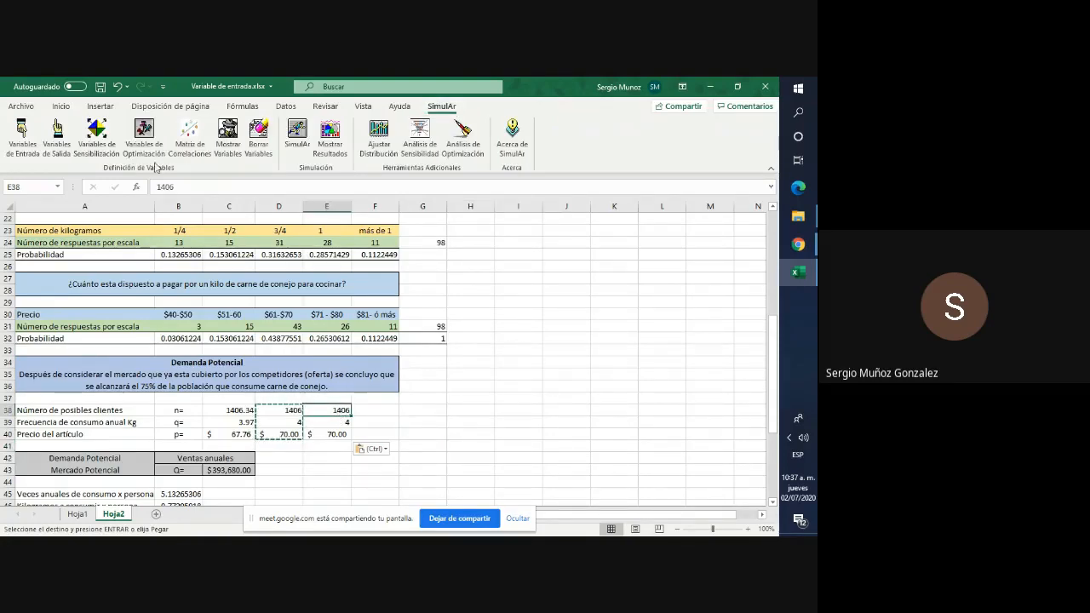
{"action": "left_click", "coordinate": [30, 151]}
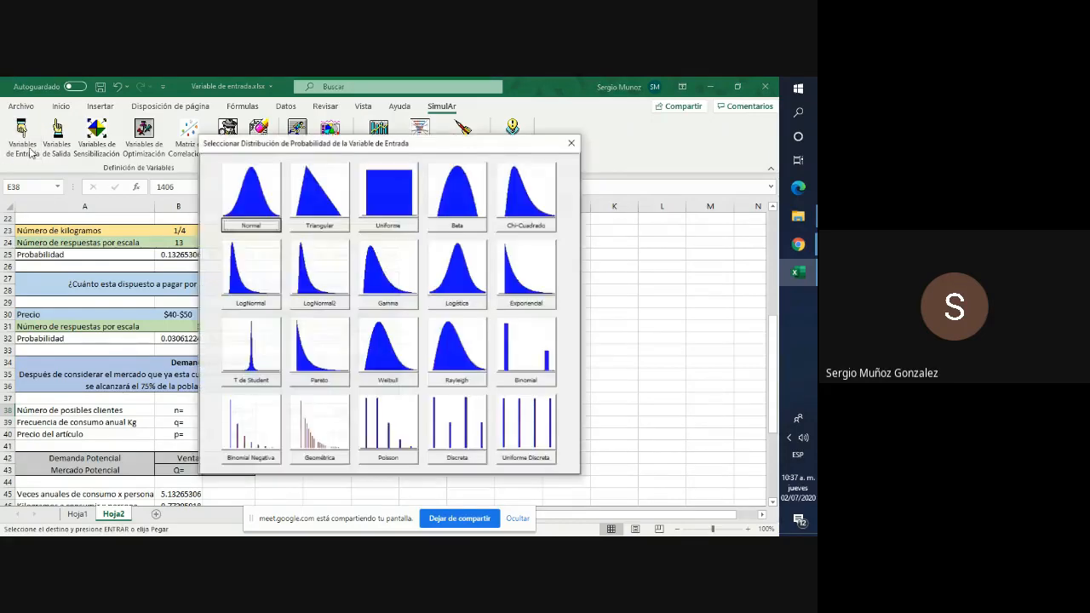
{"action": "left_click", "coordinate": [451, 440]}
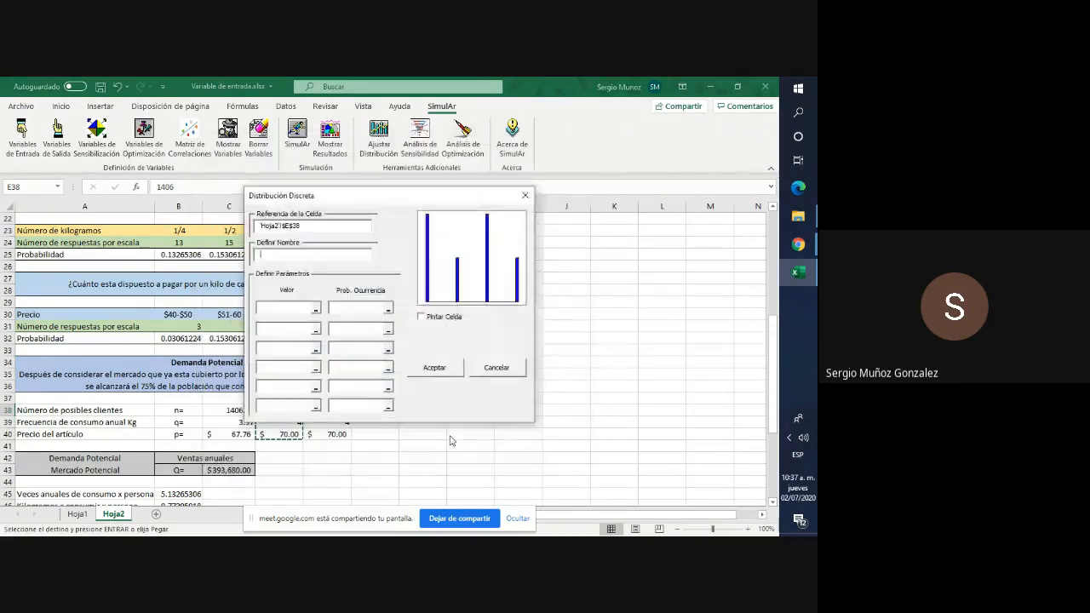
{"action": "left_click_drag", "start_coordinate": [406, 199], "coordinate": [554, 211]}
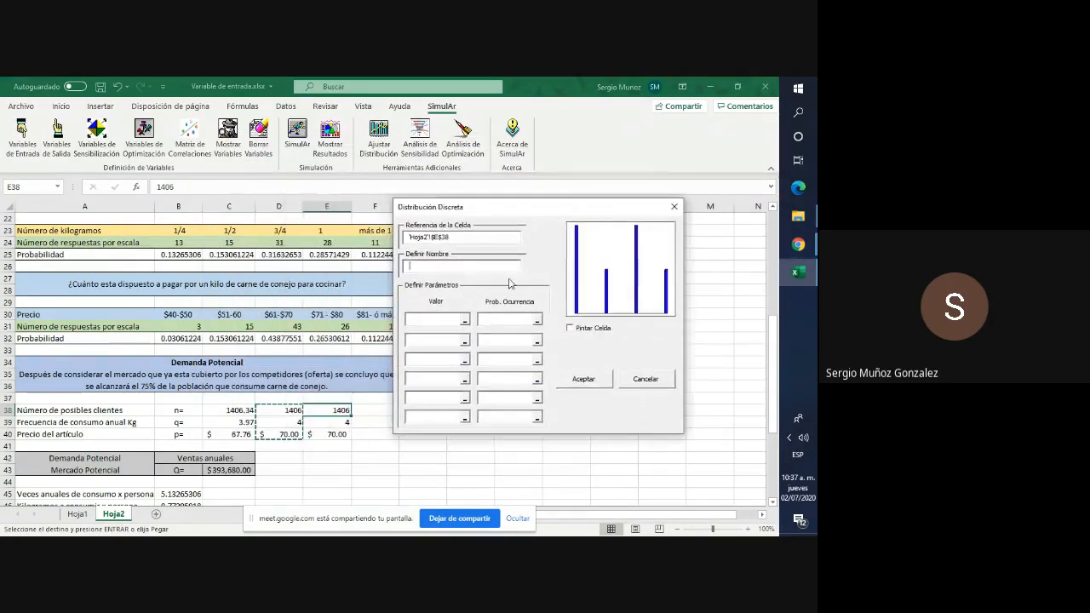
{"action": "left_click", "coordinate": [488, 271]}
{"action": "type", "text": "Cliente"}
{"action": "key", "text": "BackSpace"}
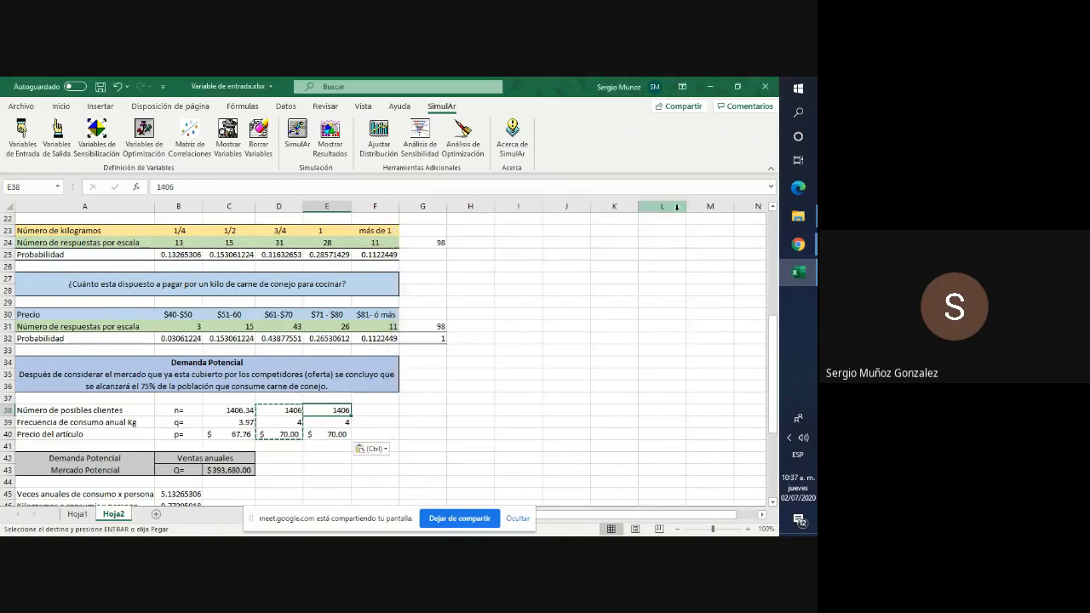
{"action": "left_click", "coordinate": [674, 207]}
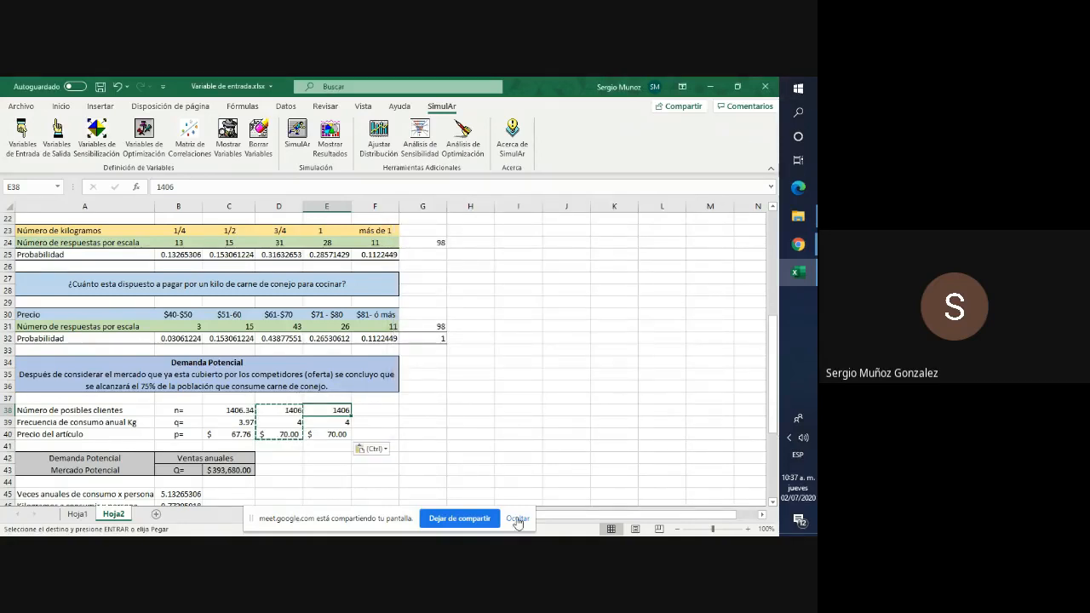
{"action": "left_click", "coordinate": [470, 461]}
{"action": "left_click", "coordinate": [343, 423]}
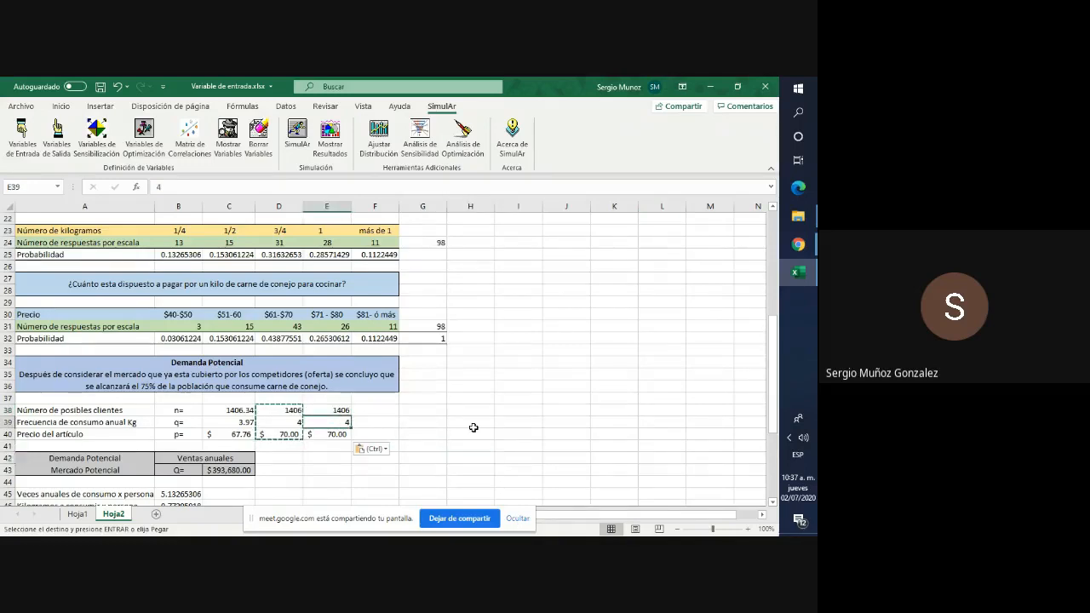
{"action": "scroll", "coordinate": [473, 427], "scroll_direction": "up", "scroll_amount": 3}
{"action": "scroll", "coordinate": [474, 427], "scroll_direction": "up", "scroll_amount": 3}
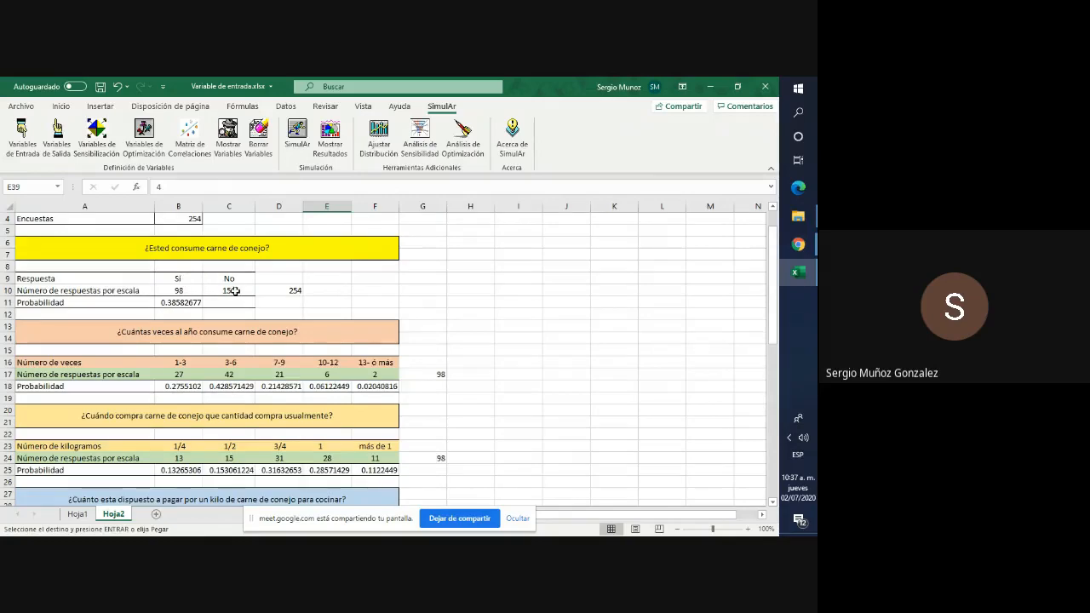
{"action": "scroll", "coordinate": [299, 316], "scroll_direction": "down", "scroll_amount": 3}
{"action": "scroll", "coordinate": [299, 316], "scroll_direction": "down", "scroll_amount": 6}
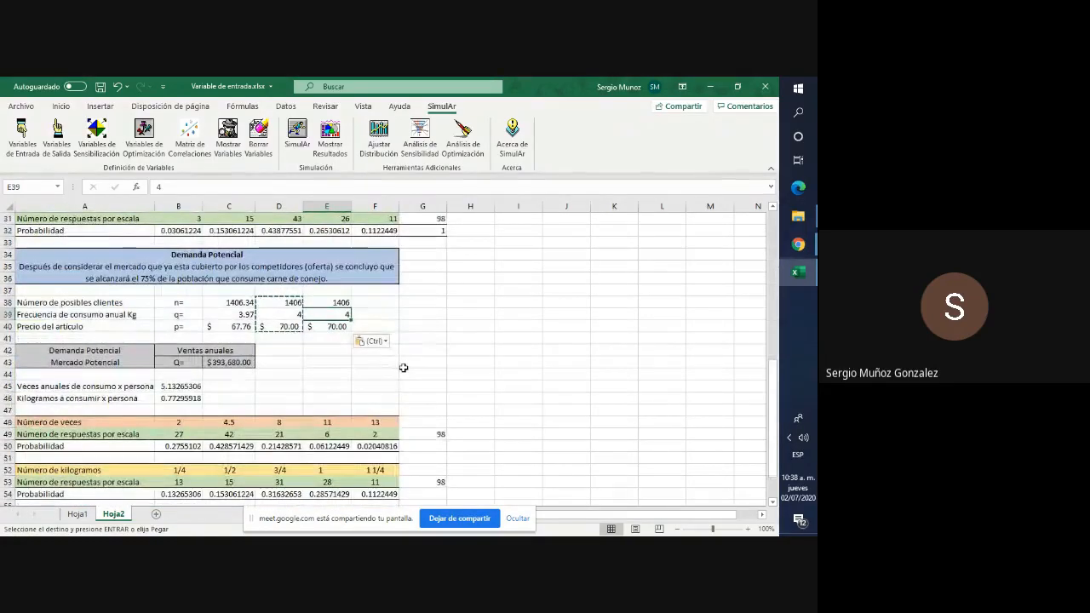
{"action": "key", "text": "Right"}
{"action": "key", "text": "Right"}
{"action": "key", "text": "Right"}
{"action": "left_click", "coordinate": [343, 316]}
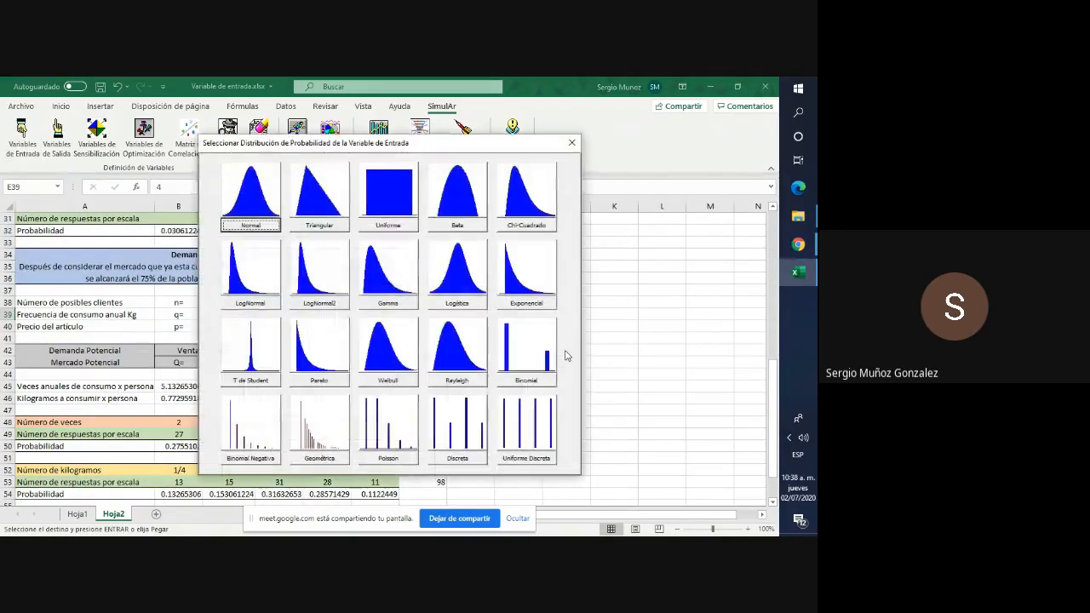
{"action": "left_click", "coordinate": [457, 428]}
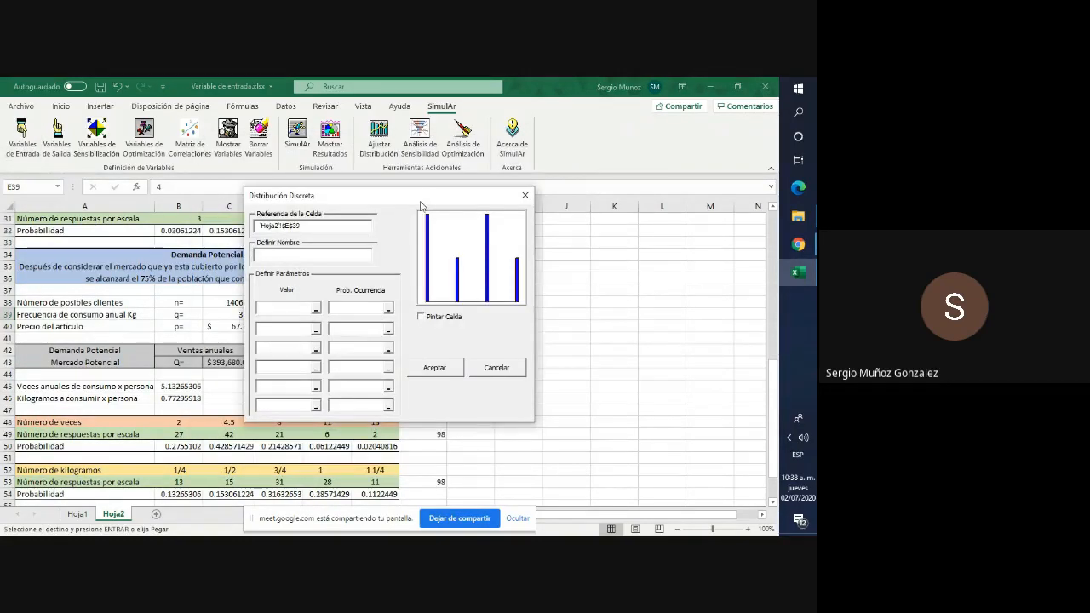
{"action": "left_click_drag", "start_coordinate": [358, 195], "coordinate": [499, 201]}
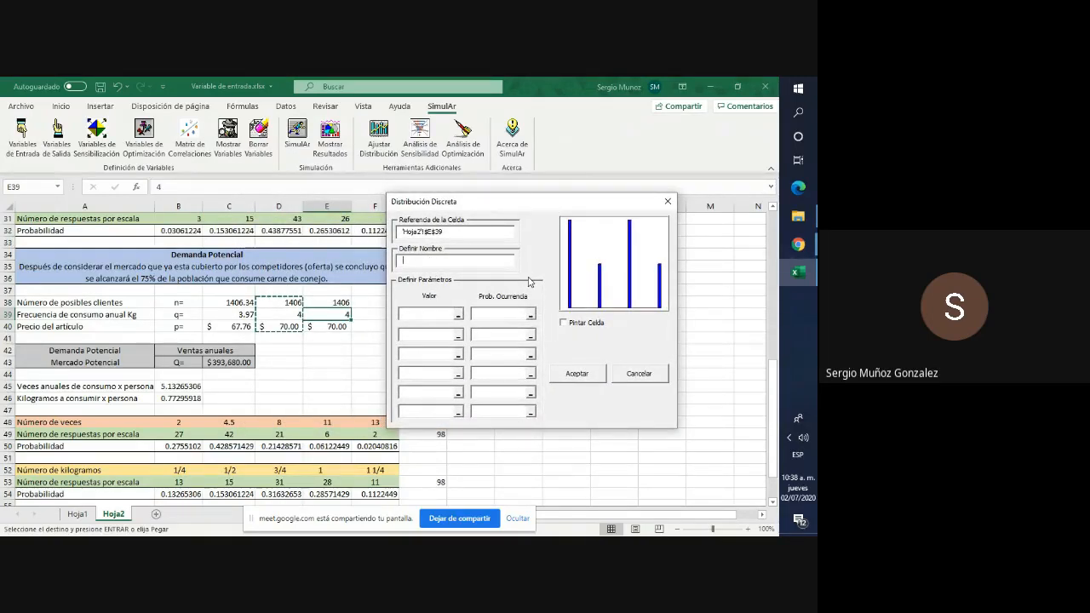
{"action": "type", "text": "Kilogramos"}
{"action": "left_click_drag", "start_coordinate": [509, 202], "coordinate": [559, 216]}
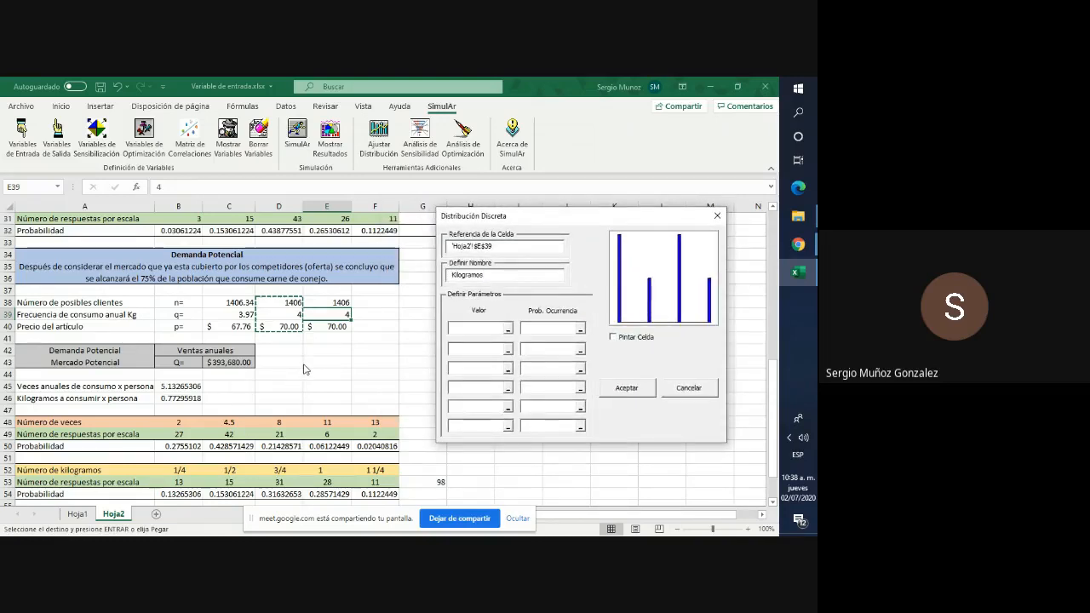
{"action": "left_click", "coordinate": [716, 218]}
Enter 5 in C45 for the annual times of consumption and 0.7729 in C46 for the kilograms per person.
{"action": "scroll", "coordinate": [372, 382], "scroll_direction": "down", "scroll_amount": 2}
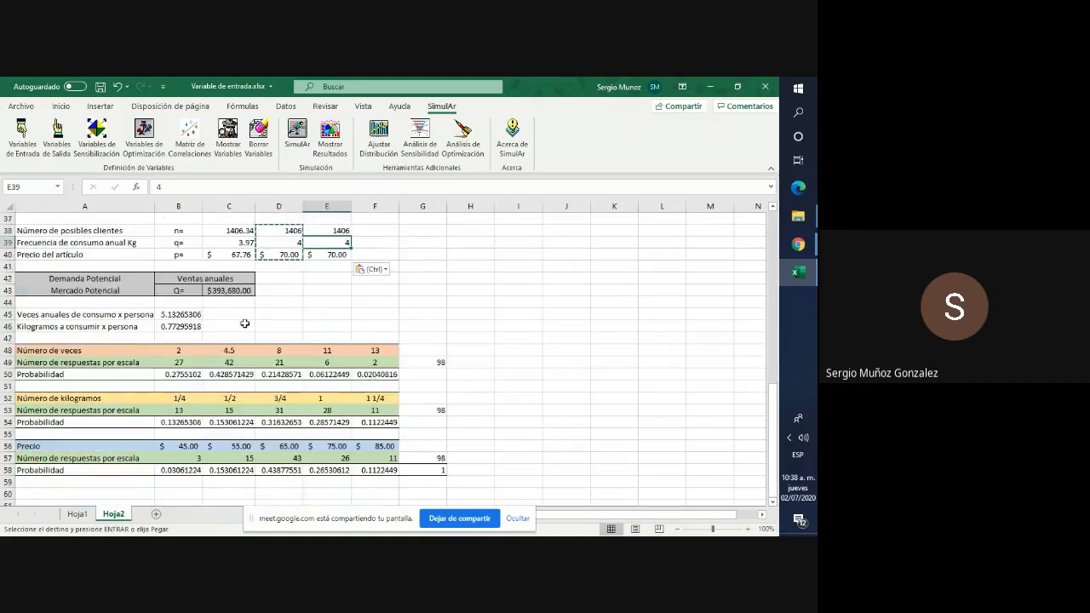
{"action": "left_click", "coordinate": [241, 315]}
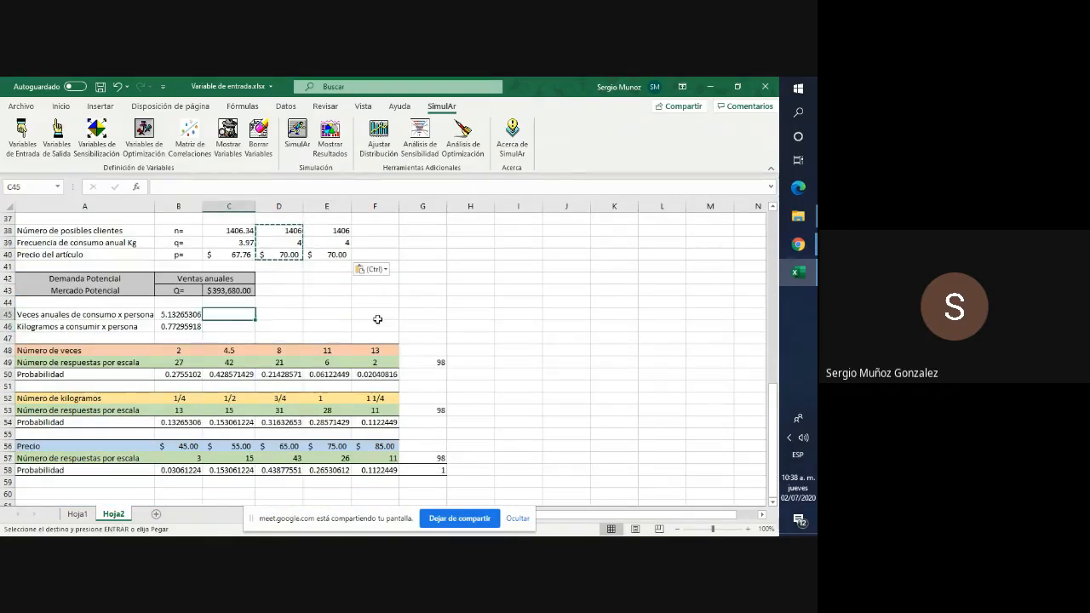
{"action": "type", "text": "5"}
{"action": "key", "text": "Return"}
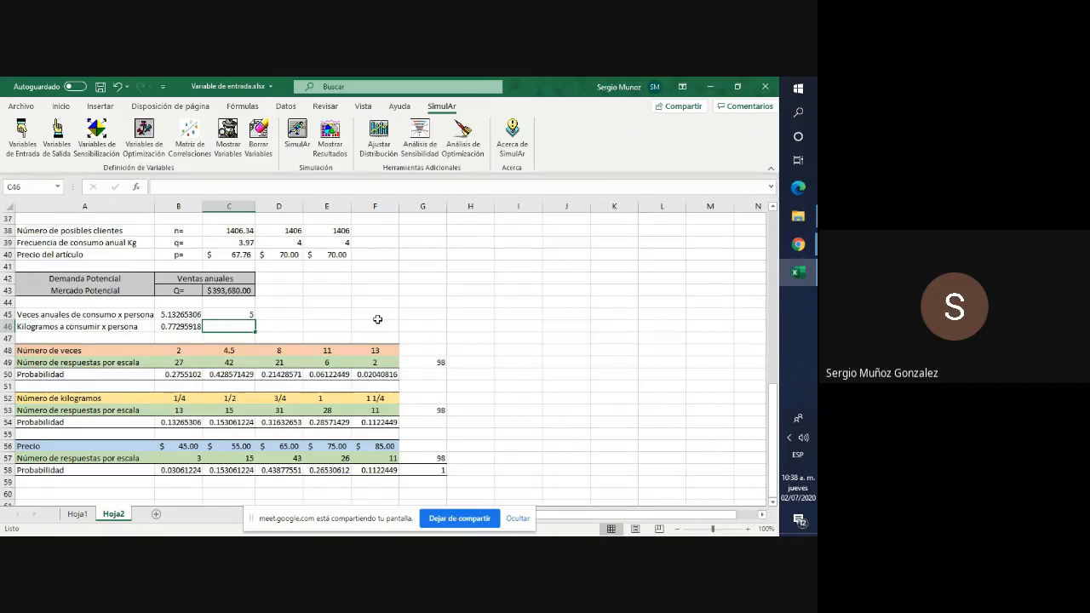
{"action": "key", "text": "Left"}
{"action": "key", "text": "Right"}
{"action": "type", "text": "0."}
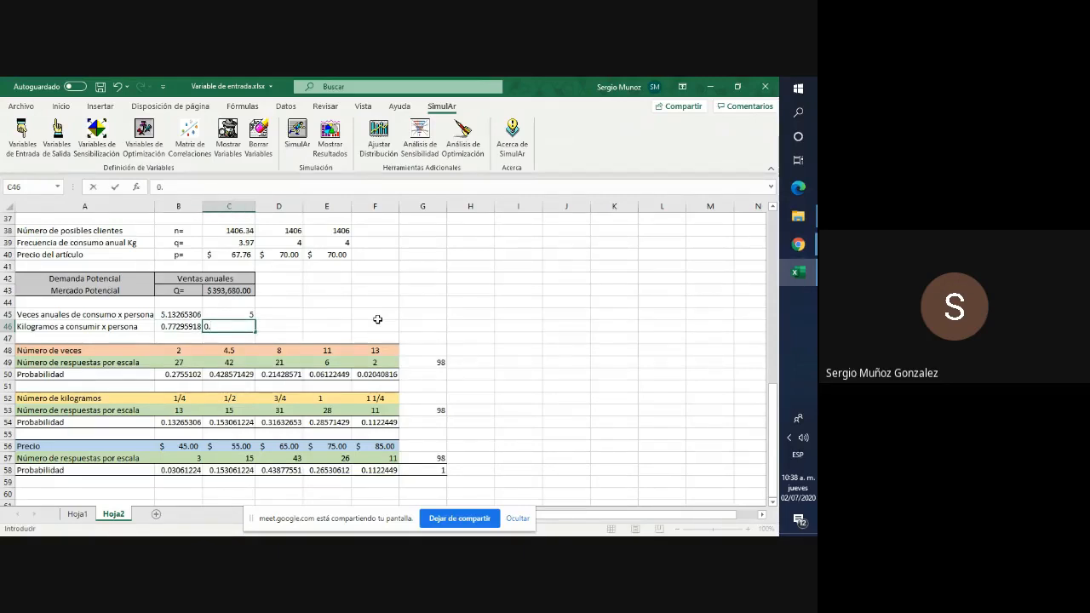
{"action": "type", "text": "7729"}
{"action": "key", "text": "Return"}
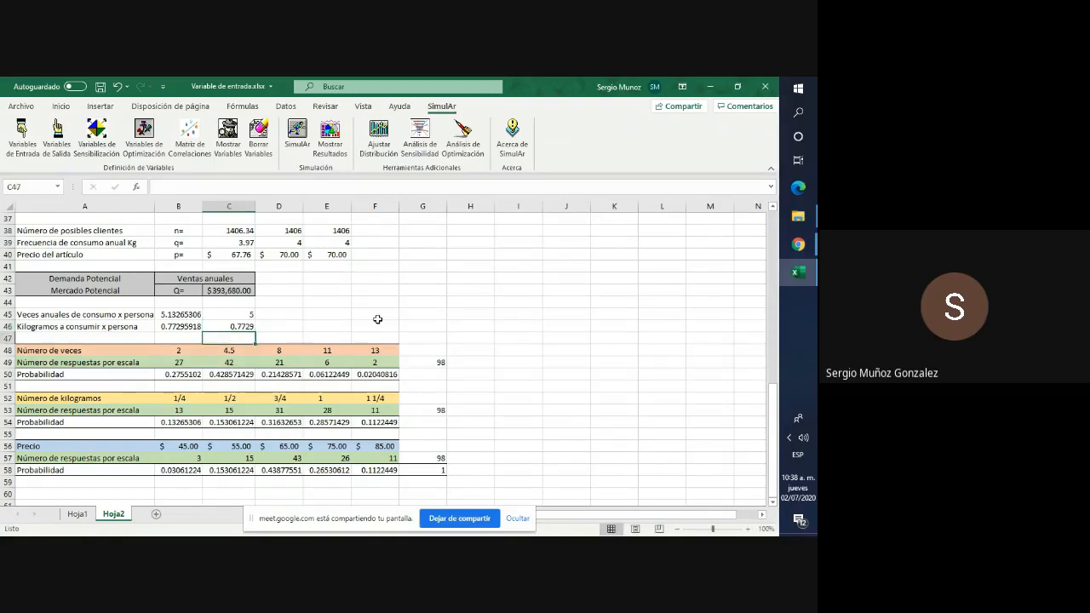
Start a discrete-distribution input variable on C45, the annual times of consumption, and name it Frecuencia2.
{"action": "key", "text": "Up"}
{"action": "key", "text": "Up"}
{"action": "scroll", "coordinate": [290, 308], "scroll_direction": "up", "scroll_amount": 2}
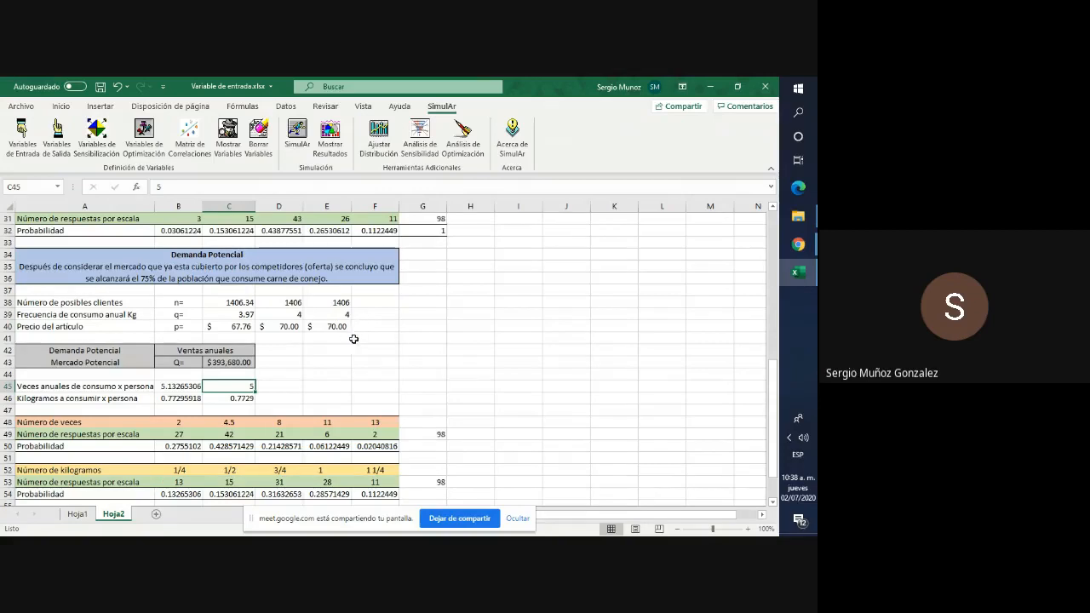
{"action": "left_click", "coordinate": [22, 158]}
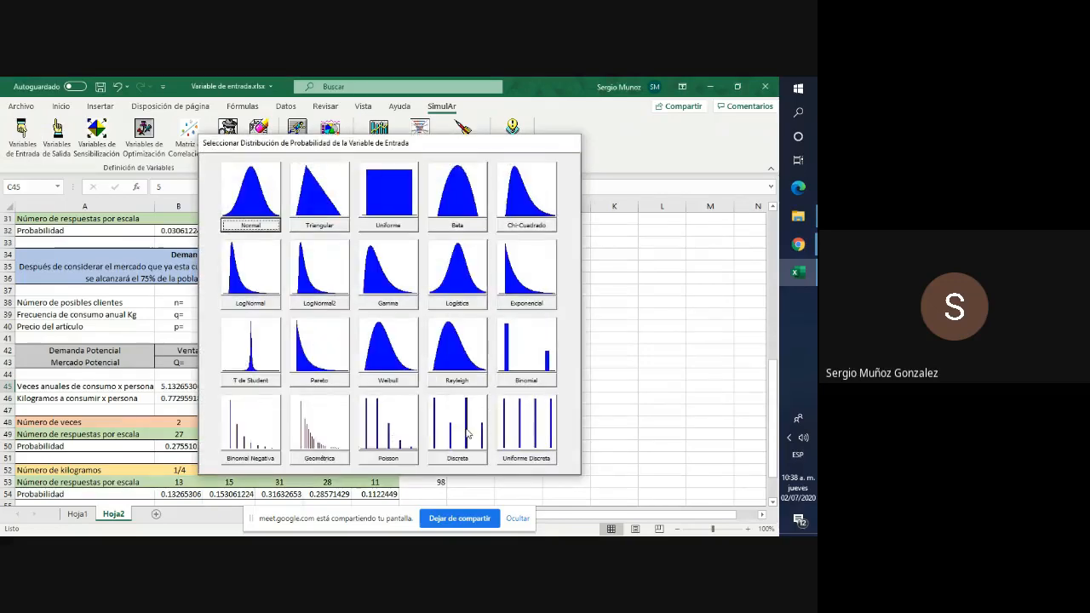
{"action": "left_click", "coordinate": [539, 432]}
{"action": "left_click_drag", "start_coordinate": [426, 196], "coordinate": [619, 243]}
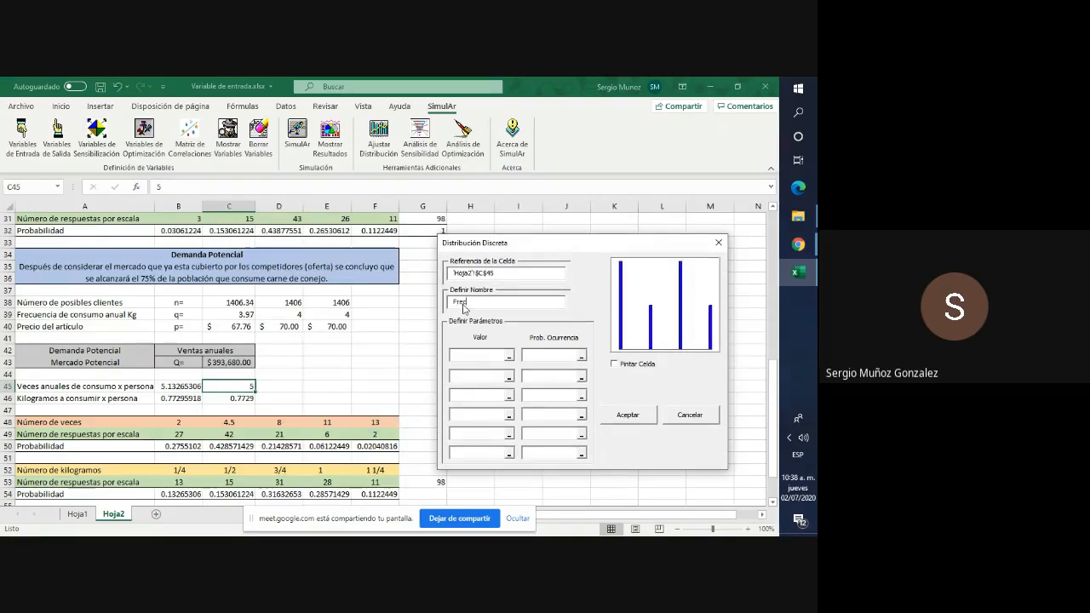
{"action": "type", "text": "Frecuencia2"}
Link the first two values of Frecuencia2 to B48 and C48, with their probabilities of occurrence from B50 and C50.
{"action": "left_click", "coordinate": [462, 357]}
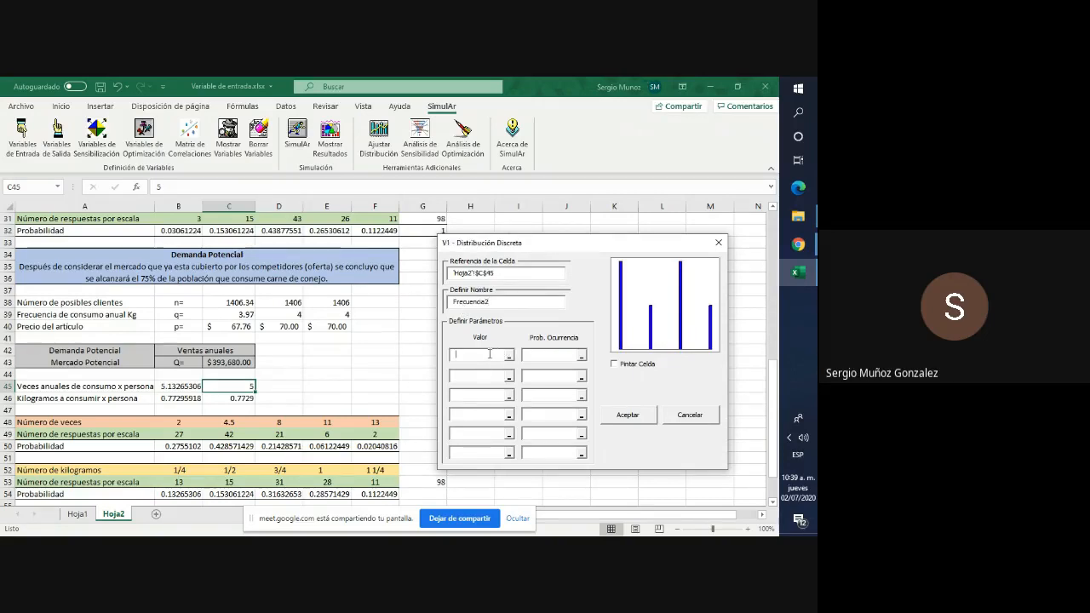
{"action": "left_click", "coordinate": [179, 423]}
{"action": "left_click", "coordinate": [537, 353]}
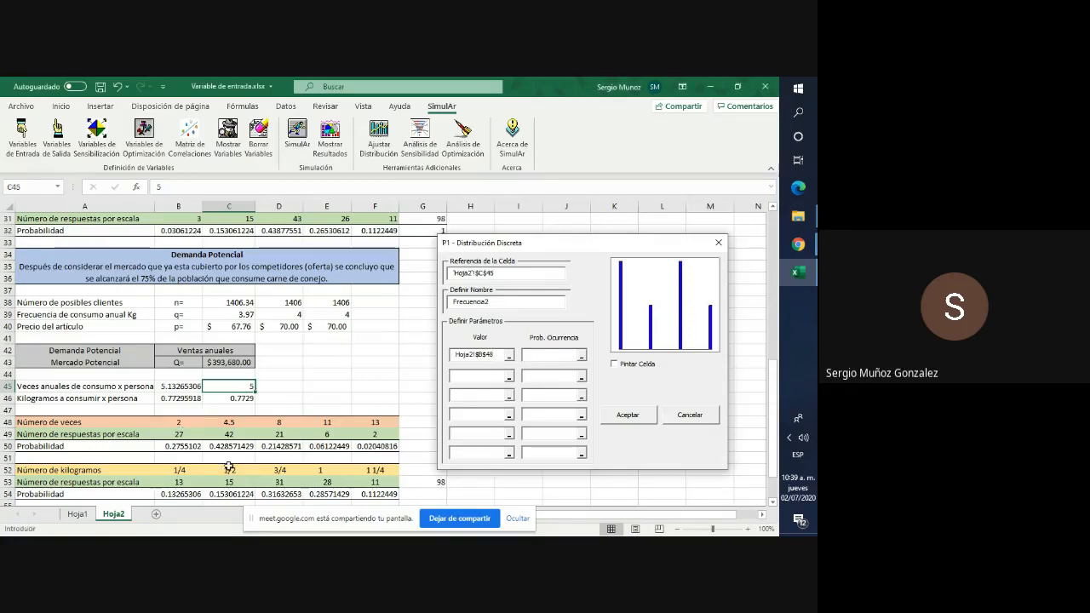
{"action": "left_click", "coordinate": [178, 446]}
{"action": "left_click", "coordinate": [477, 375]}
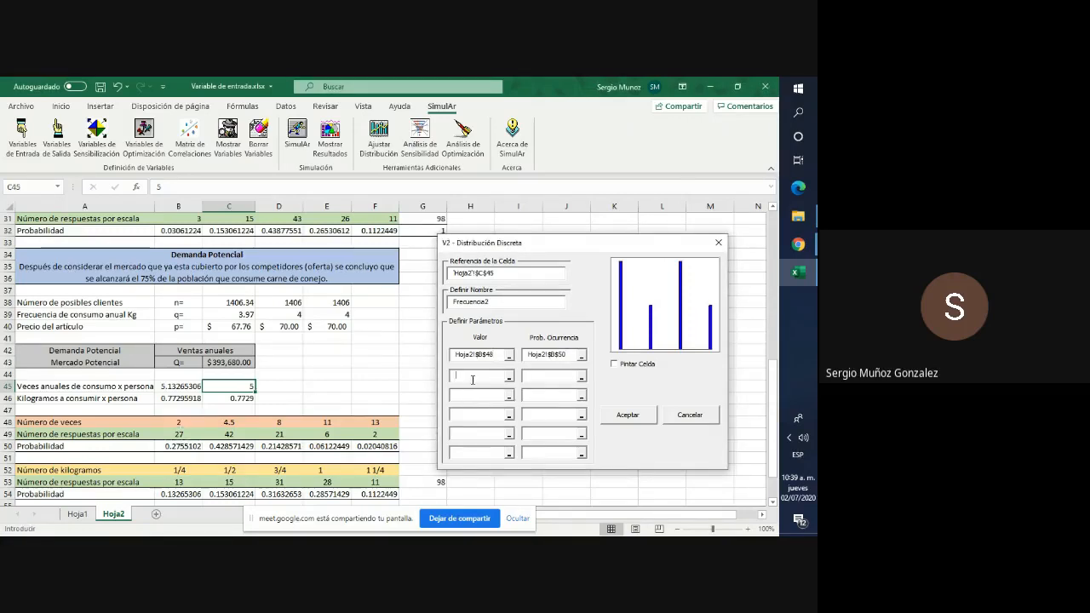
{"action": "left_click", "coordinate": [229, 422]}
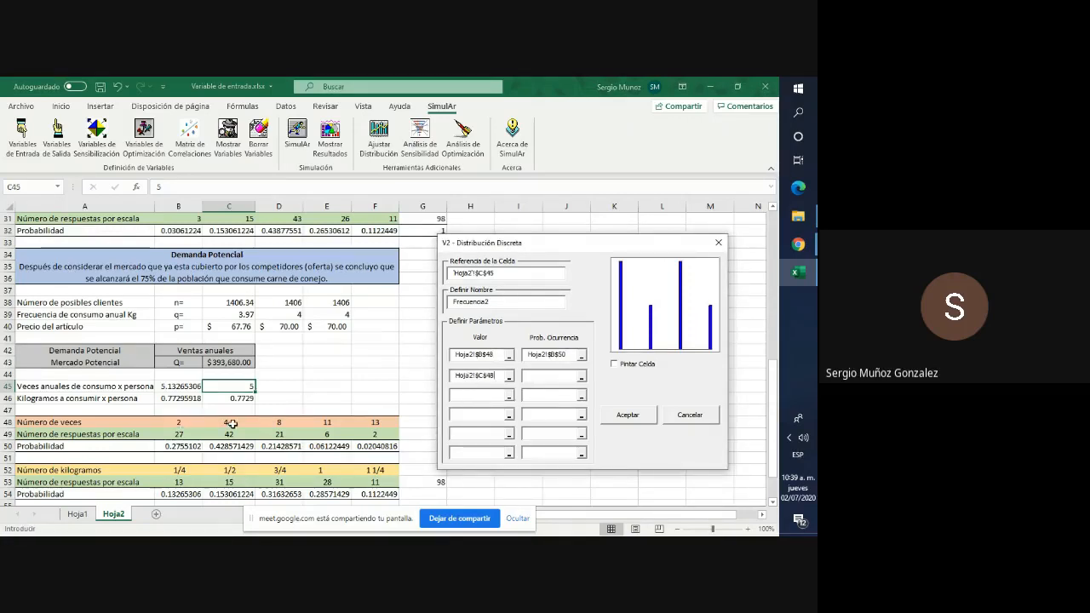
{"action": "left_click", "coordinate": [549, 376]}
{"action": "left_click", "coordinate": [248, 446]}
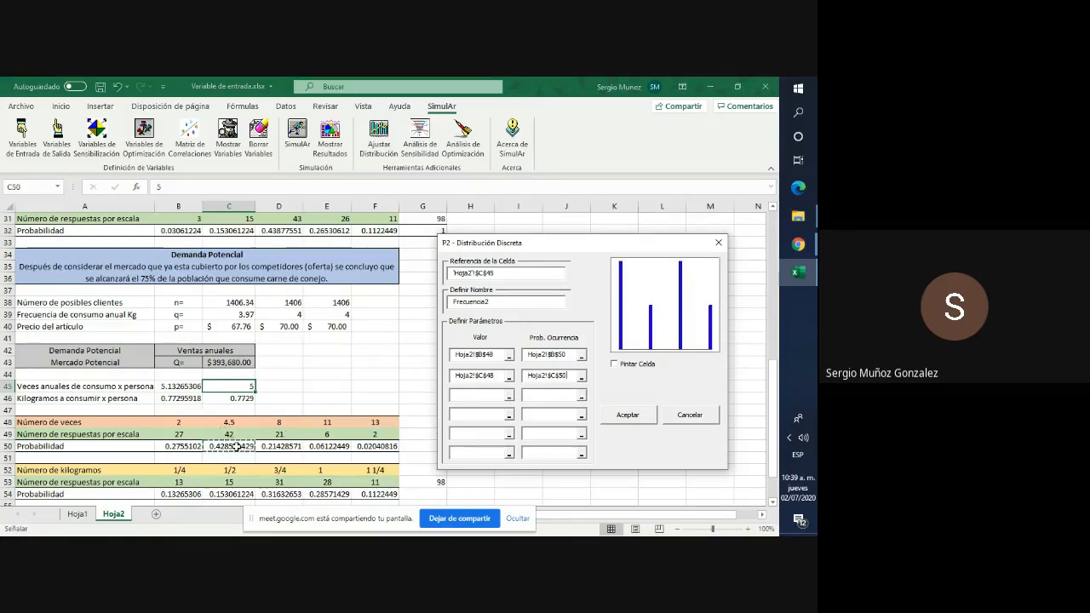
Link the third and fourth values of Frecuencia2 to D48 and E48, with probabilities from D50 and E50.
{"action": "left_click", "coordinate": [490, 395]}
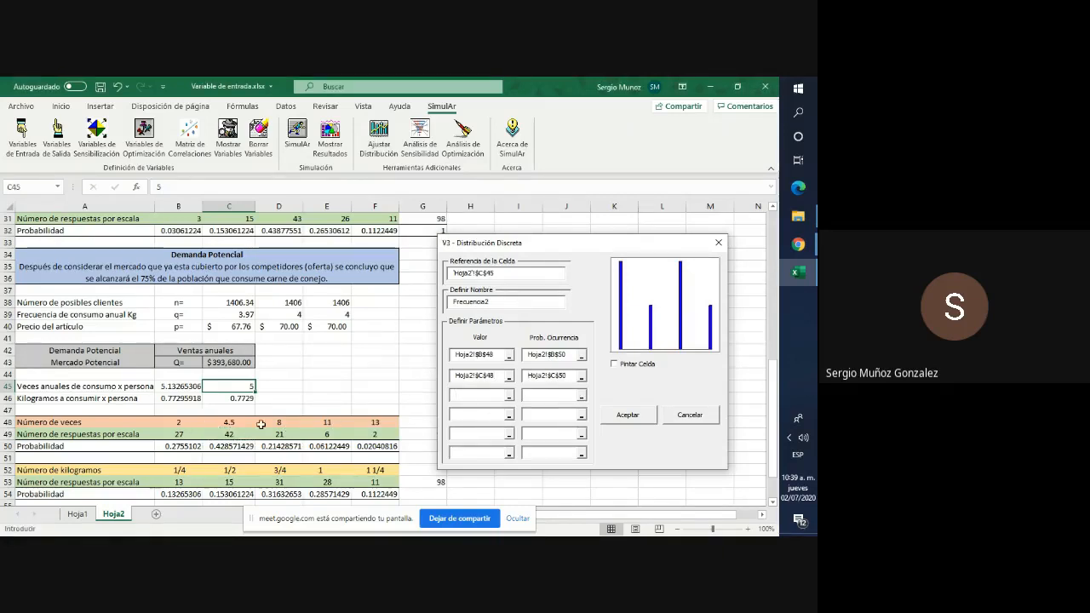
{"action": "left_click", "coordinate": [278, 422]}
{"action": "left_click", "coordinate": [556, 396]}
{"action": "left_click", "coordinate": [288, 448]}
{"action": "left_click", "coordinate": [480, 415]}
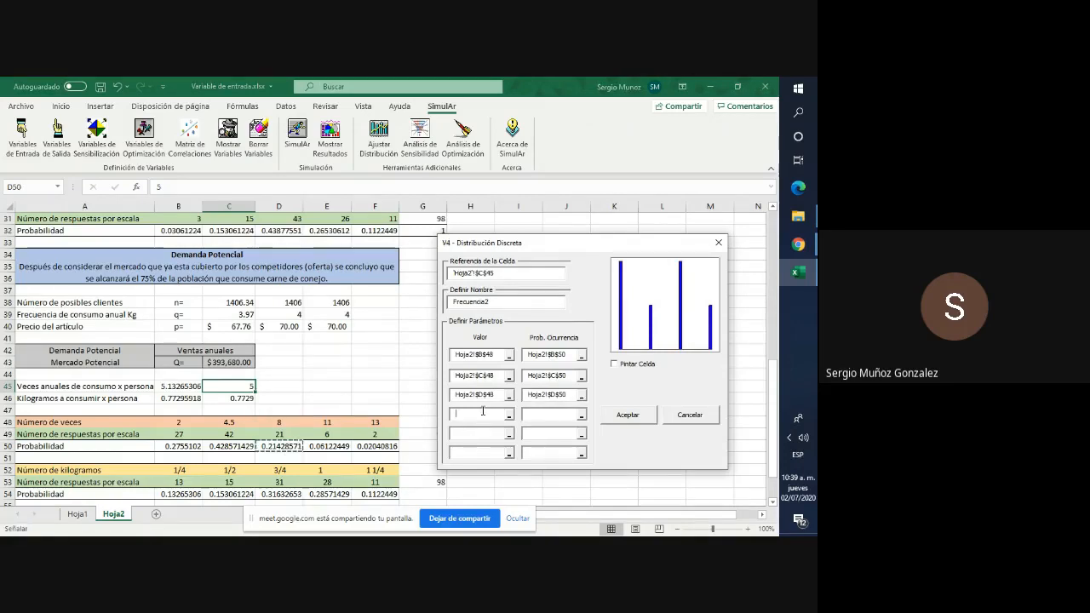
{"action": "left_click", "coordinate": [332, 423]}
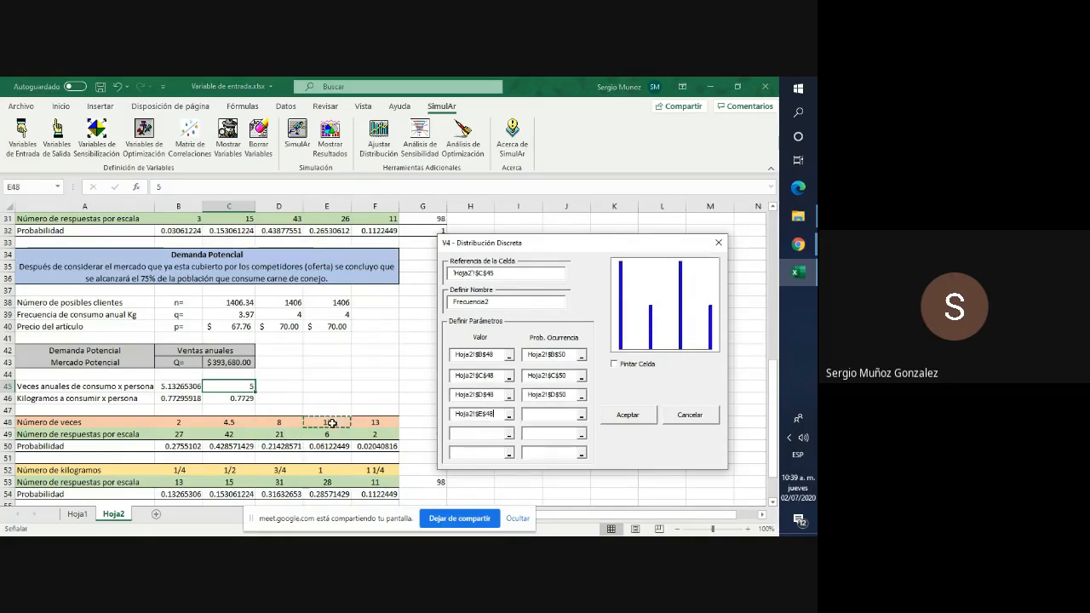
{"action": "left_click", "coordinate": [553, 415]}
{"action": "left_click", "coordinate": [328, 448]}
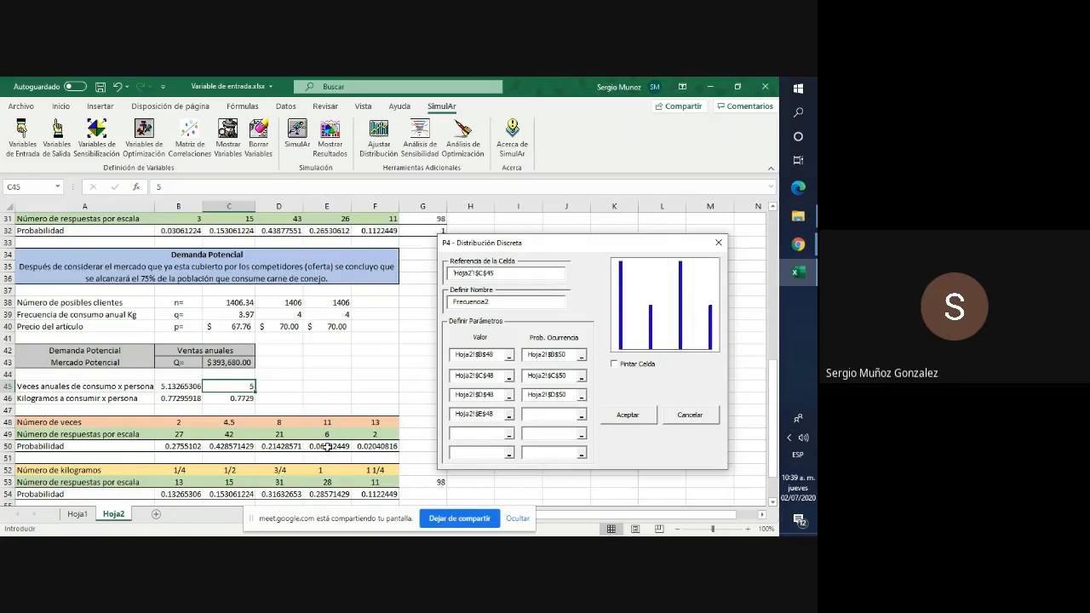
Link the fifth value of Frecuencia2 to F48 with probability F50, enable cell painting and accept the variable.
{"action": "left_click", "coordinate": [484, 436]}
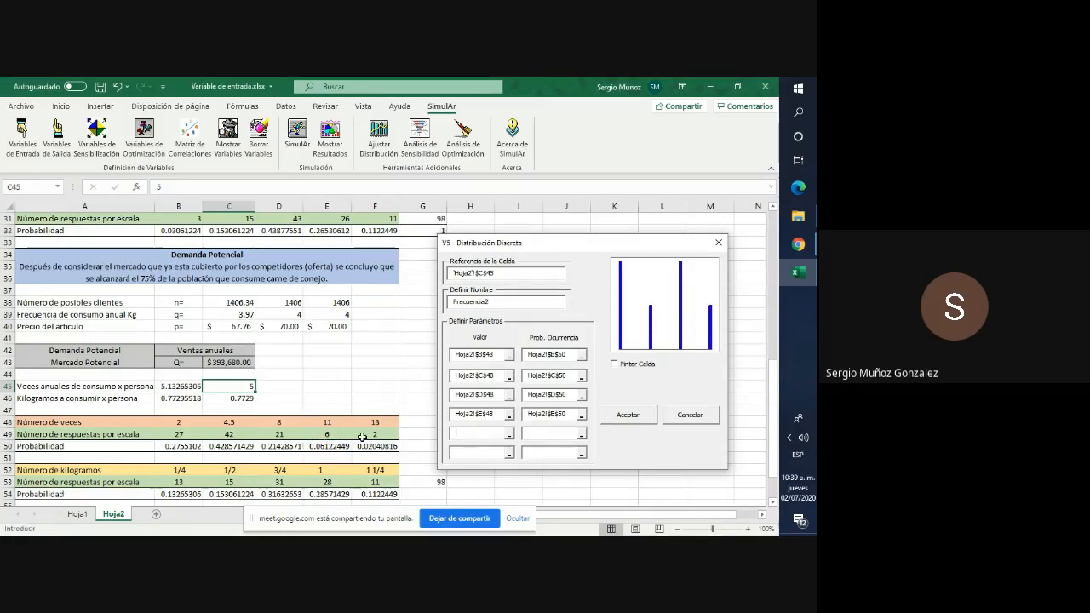
{"action": "left_click", "coordinate": [377, 421]}
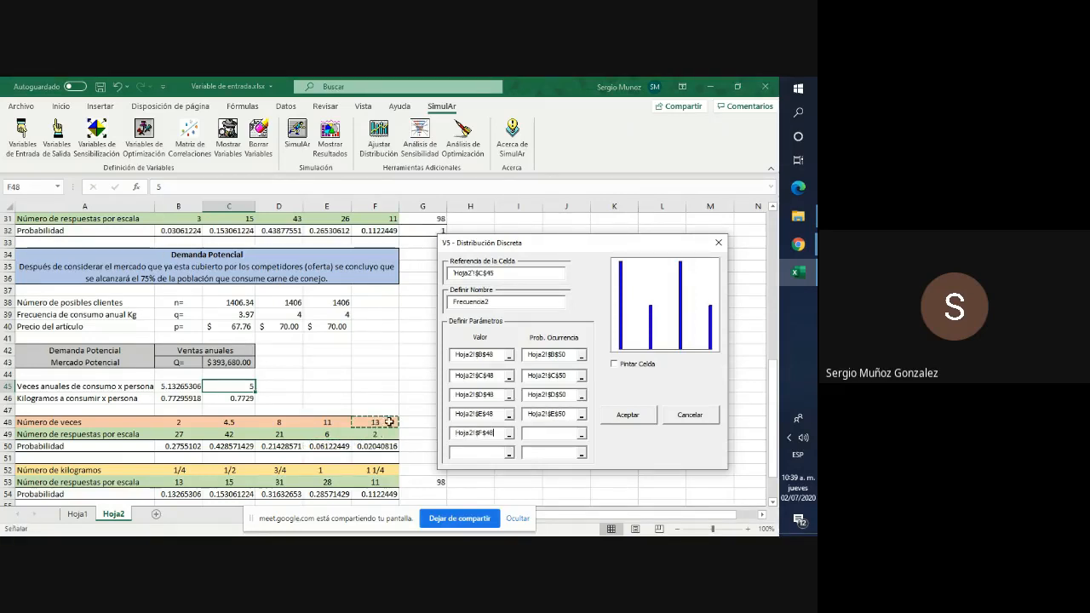
{"action": "left_click", "coordinate": [551, 434]}
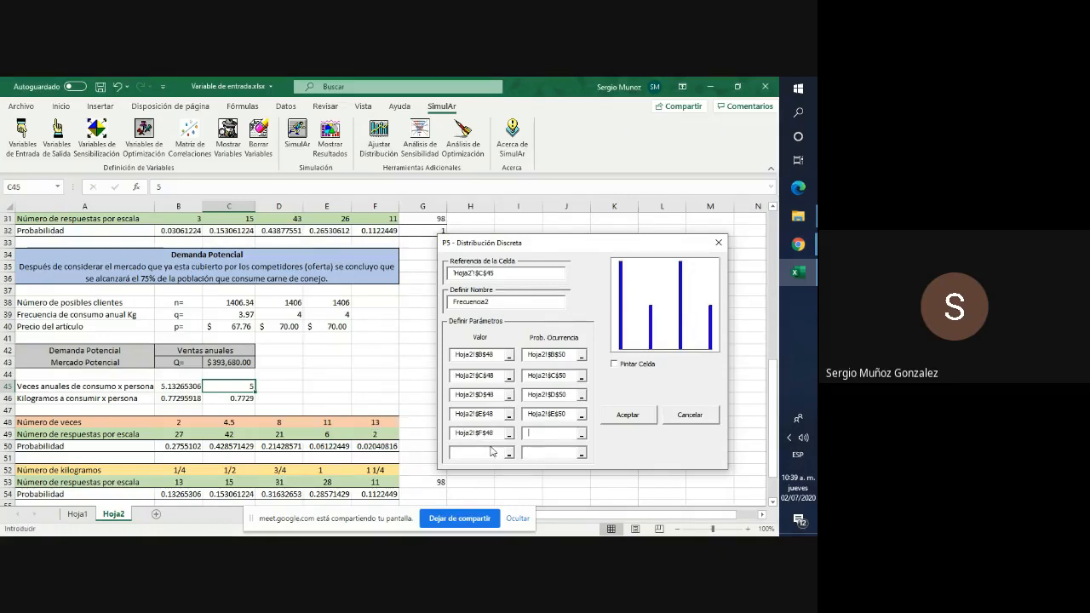
{"action": "left_click", "coordinate": [377, 447]}
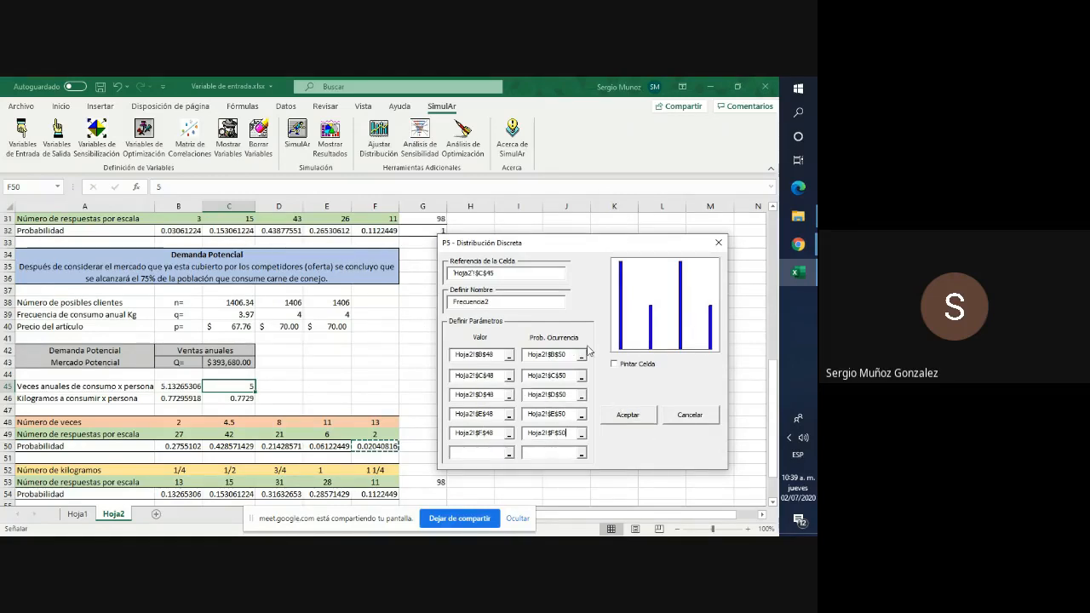
{"action": "left_click", "coordinate": [615, 365]}
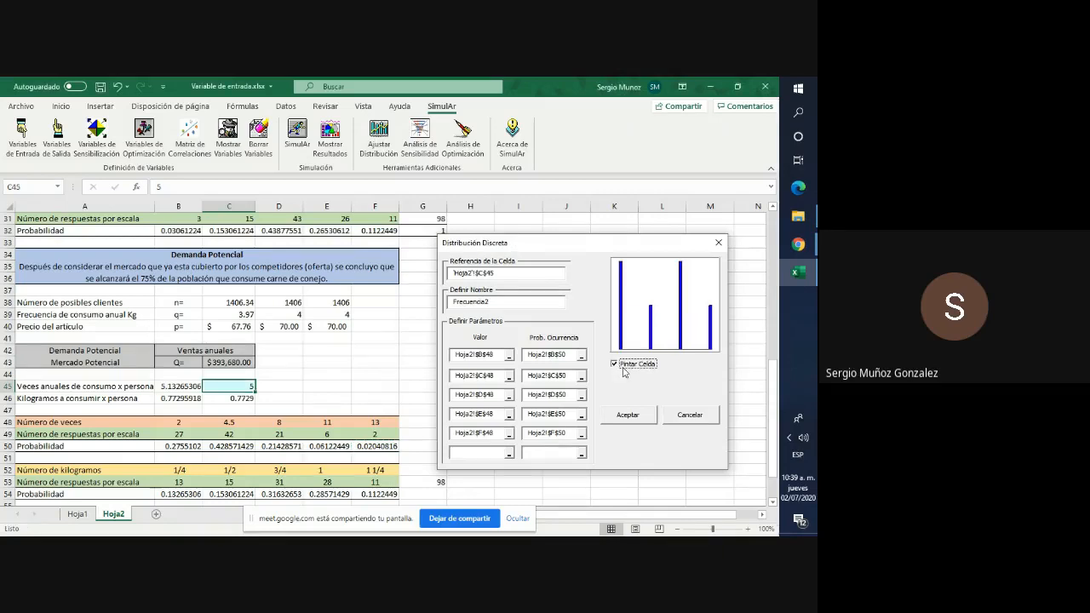
{"action": "left_click", "coordinate": [627, 414]}
{"action": "left_click", "coordinate": [470, 360]}
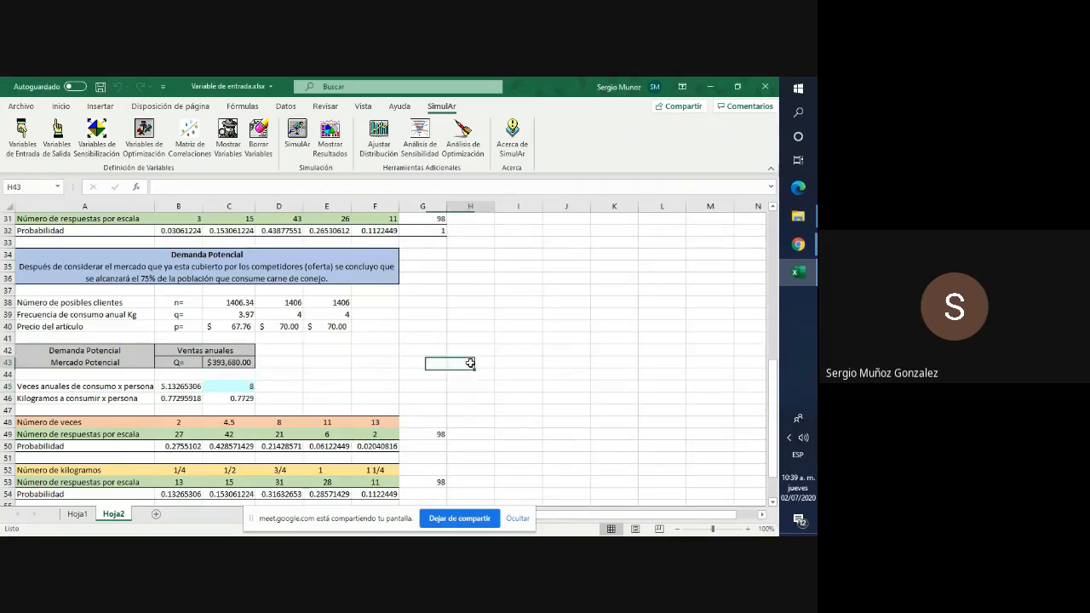
Start a discrete-distribution input variable on C46, the kilograms per person, named KilogramoF, with cell painting enabled.
{"action": "scroll", "coordinate": [470, 360], "scroll_direction": "down", "scroll_amount": 2}
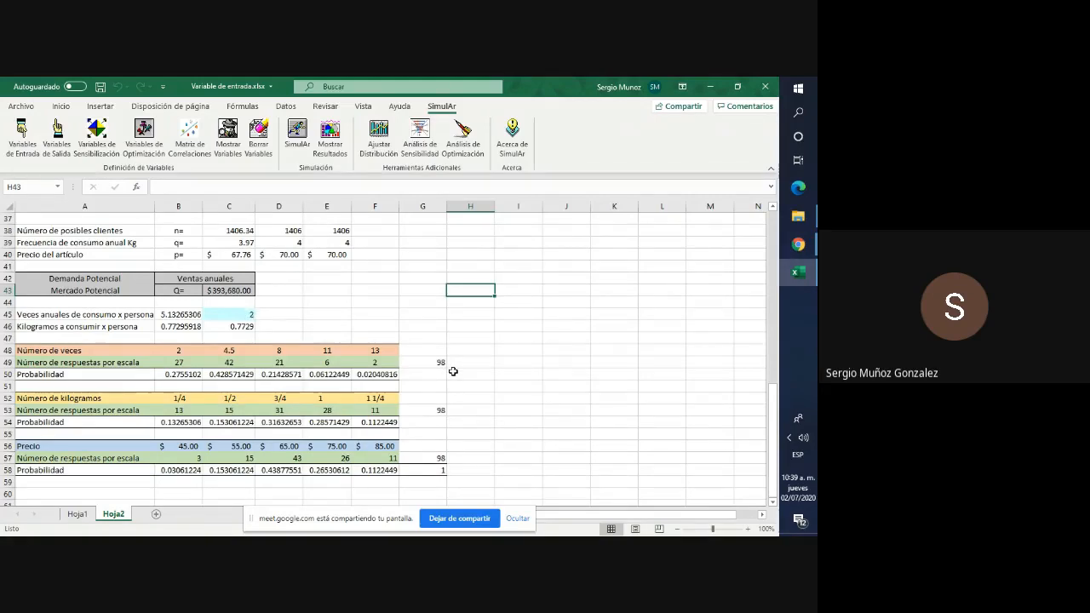
{"action": "left_click", "coordinate": [482, 385]}
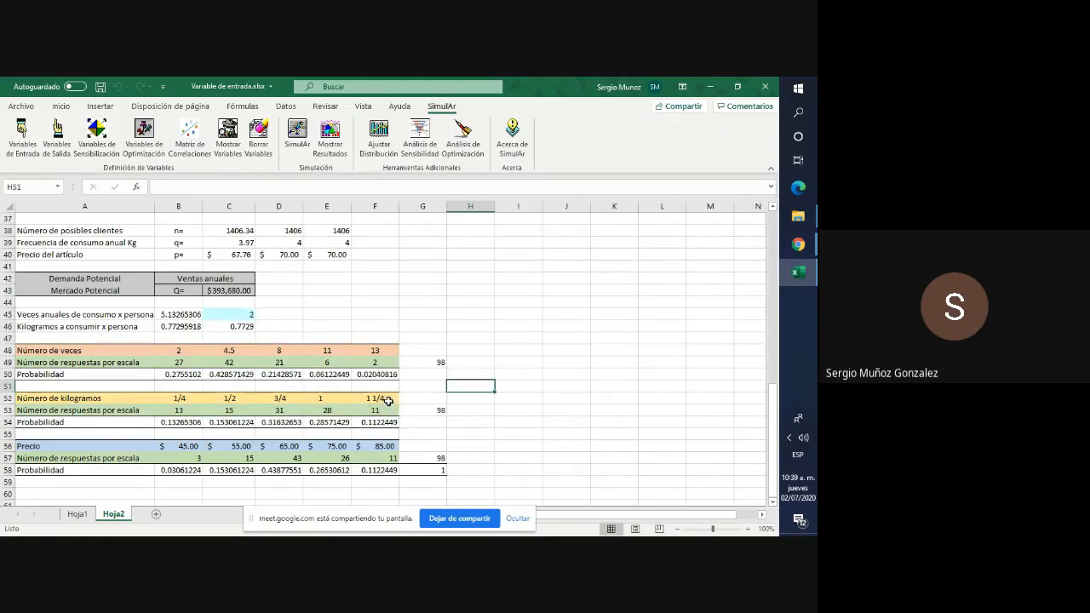
{"action": "left_click", "coordinate": [241, 327]}
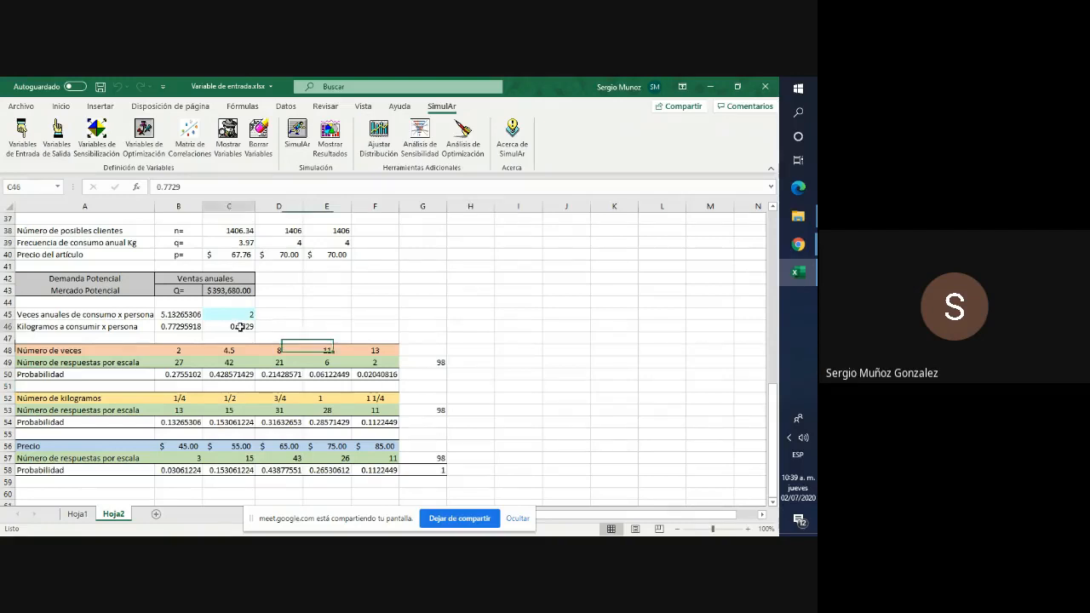
{"action": "left_click", "coordinate": [22, 146]}
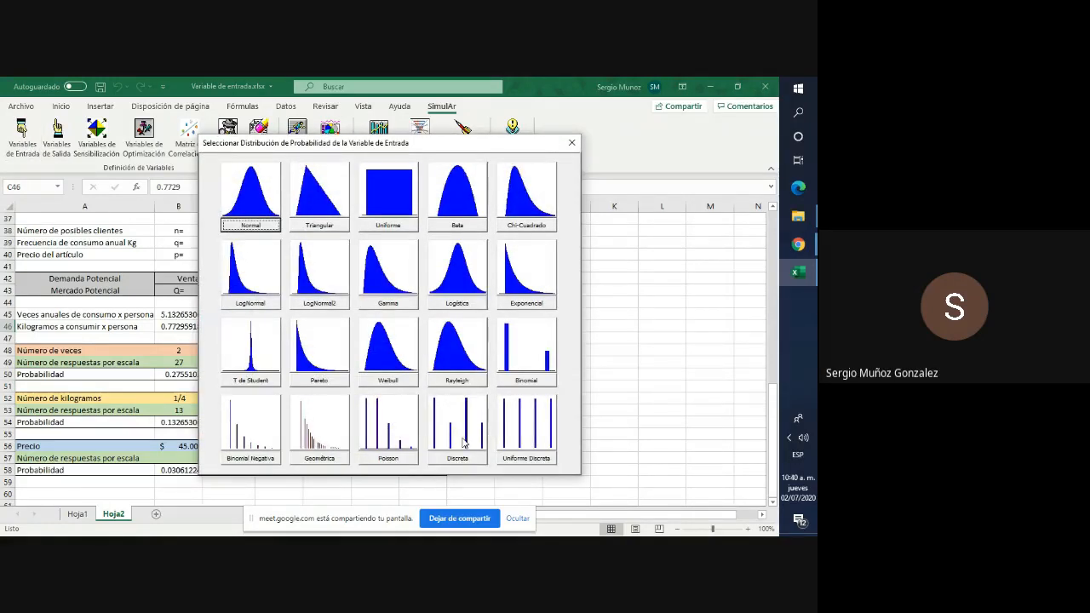
{"action": "left_click", "coordinate": [464, 443]}
{"action": "left_click_drag", "start_coordinate": [396, 204], "coordinate": [621, 208]}
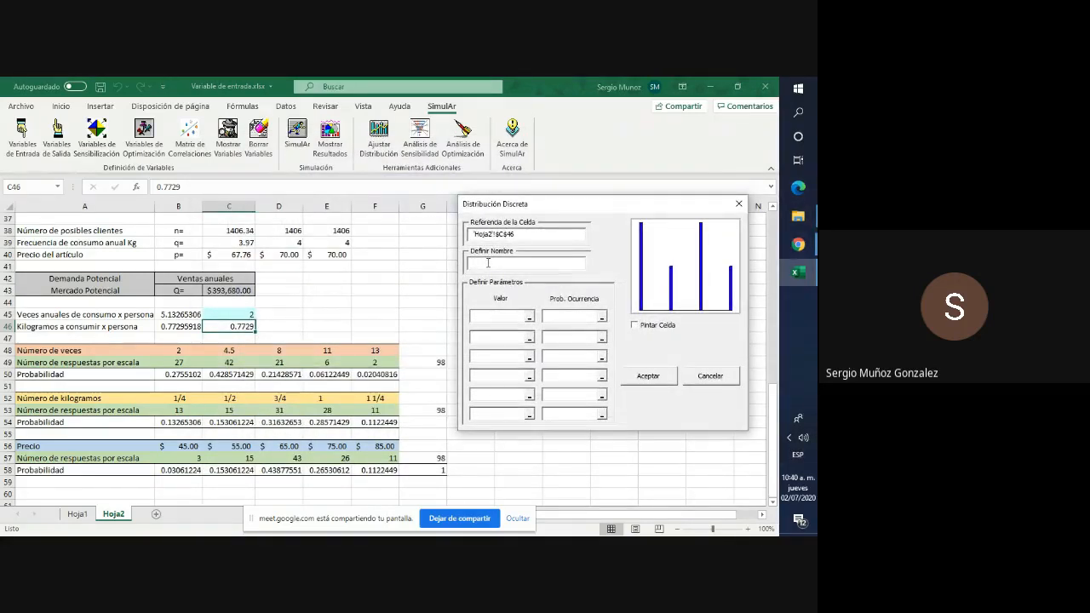
{"action": "type", "text": "KilogramoF"}
{"action": "left_click", "coordinate": [635, 324]}
Link the first two values of KilogramoF to B52 and C52, with their probabilities of occurrence from B54 and C54.
{"action": "left_click", "coordinate": [493, 319]}
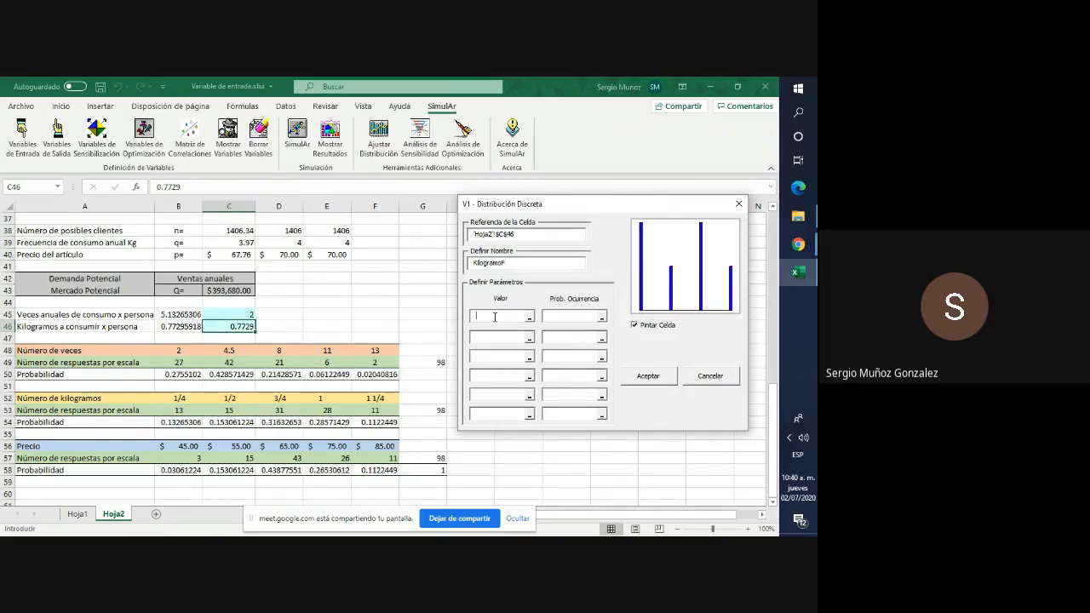
{"action": "left_click", "coordinate": [178, 398]}
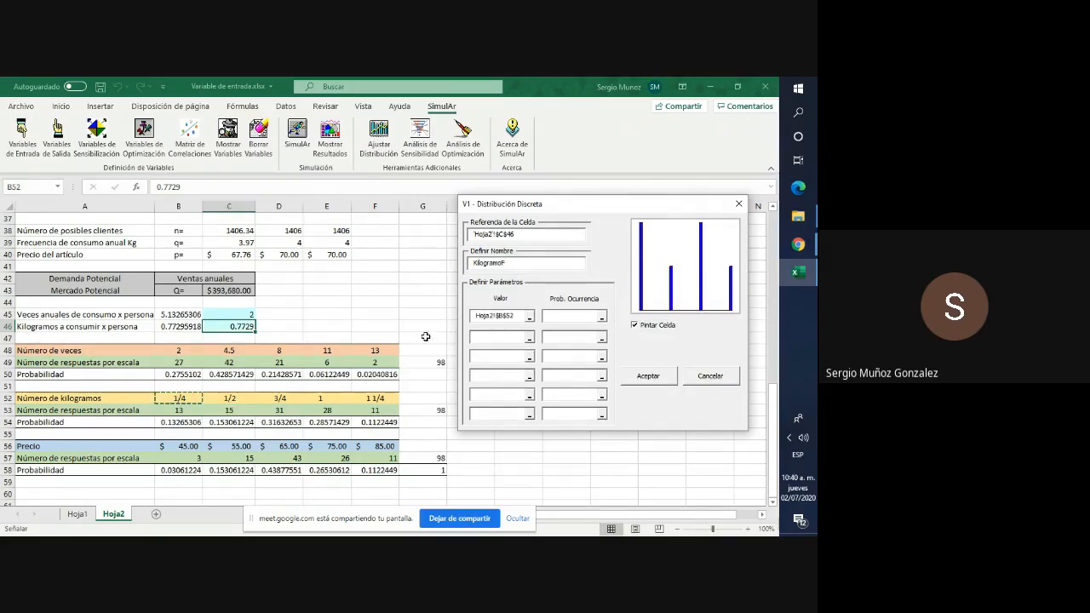
{"action": "left_click", "coordinate": [568, 316]}
{"action": "left_click", "coordinate": [188, 424]}
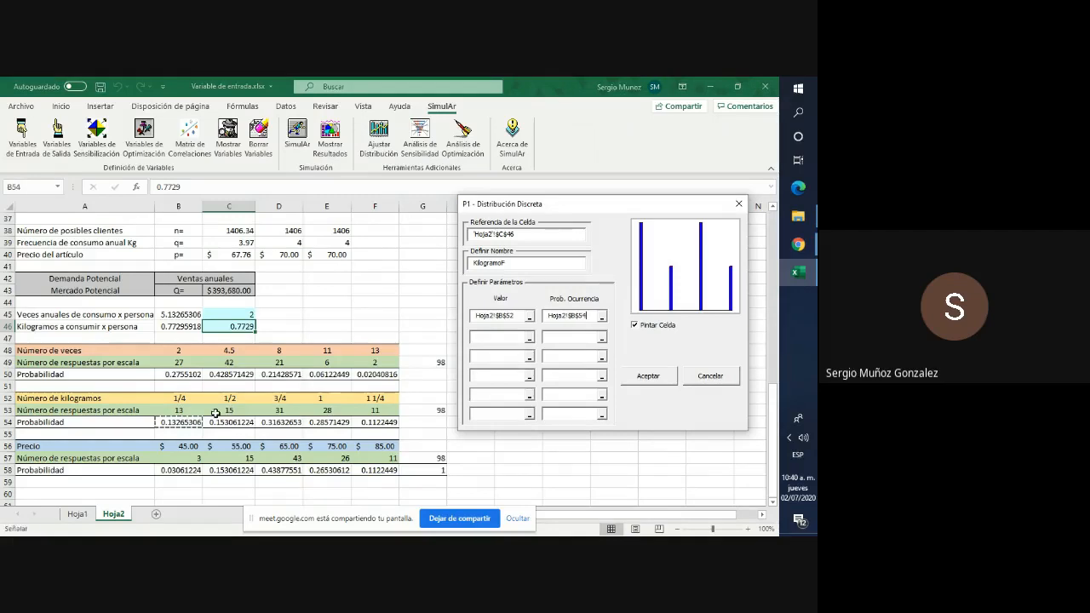
{"action": "left_click", "coordinate": [493, 334]}
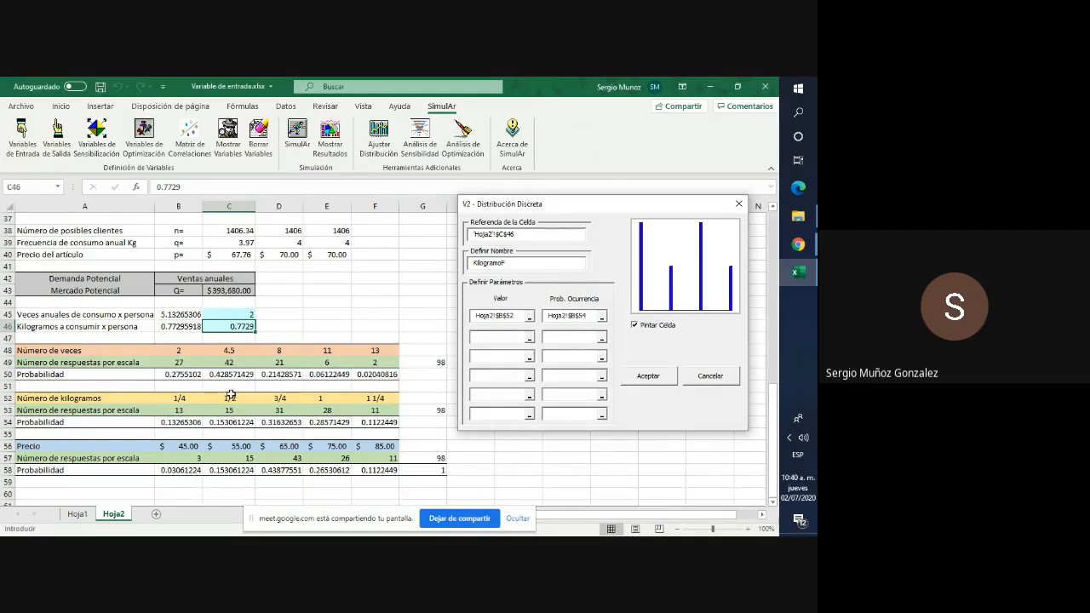
{"action": "left_click", "coordinate": [223, 399]}
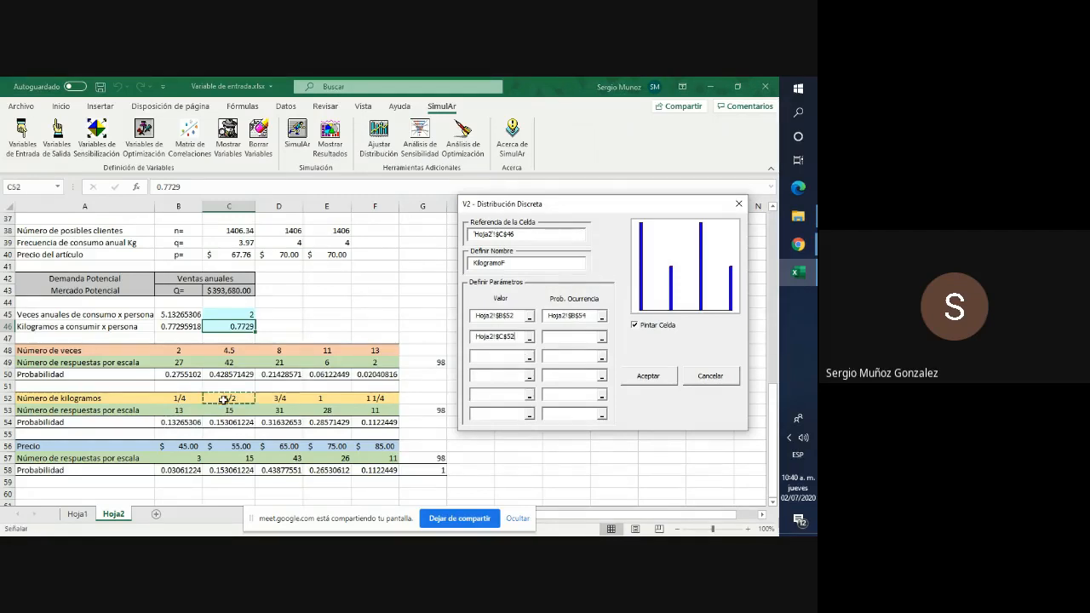
{"action": "left_click", "coordinate": [564, 338]}
{"action": "left_click", "coordinate": [238, 423]}
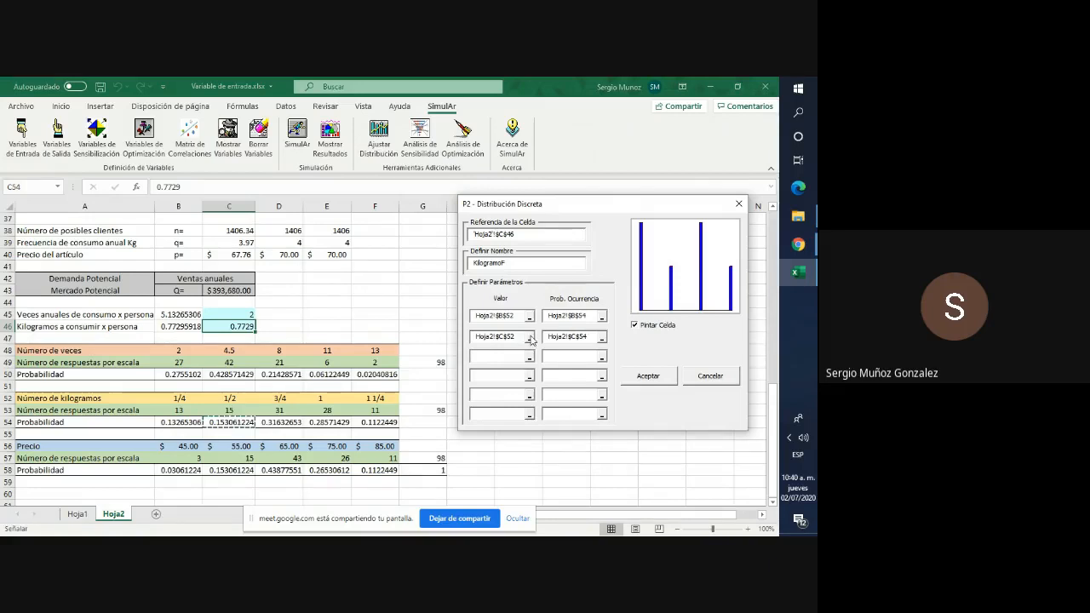
Link the third and fourth values of KilogramoF to D52 and E52, with probabilities from D54 and E54.
{"action": "left_click", "coordinate": [503, 356]}
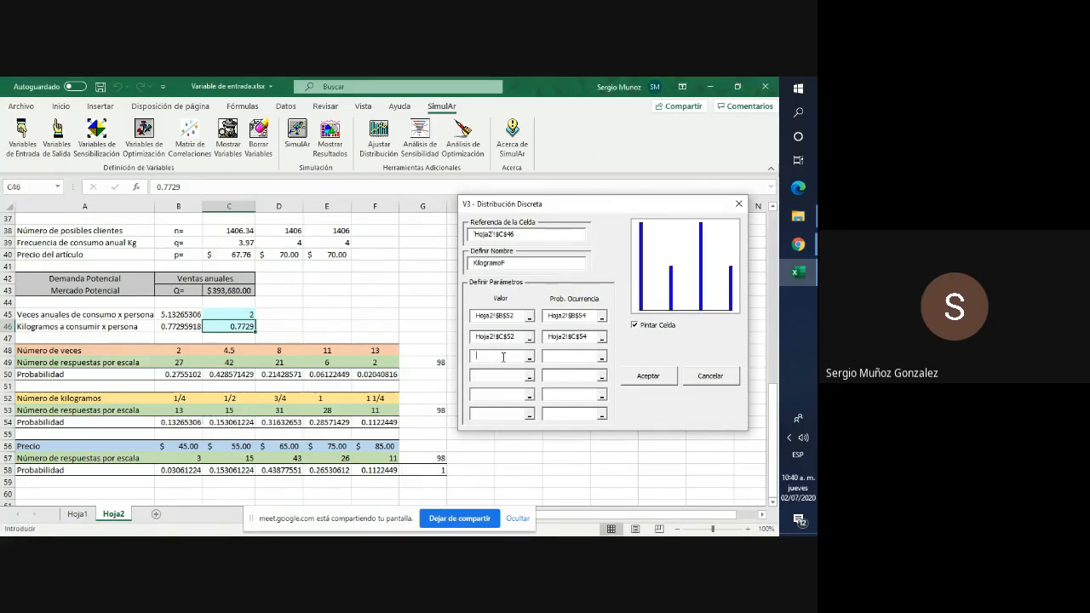
{"action": "left_click", "coordinate": [281, 400]}
{"action": "left_click", "coordinate": [570, 356]}
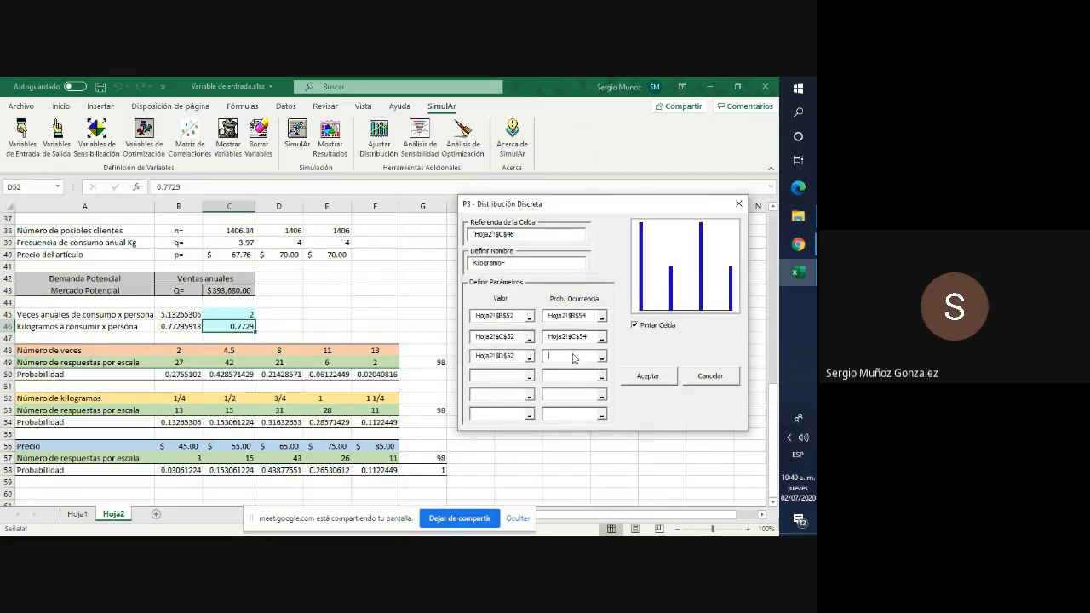
{"action": "left_click", "coordinate": [286, 423]}
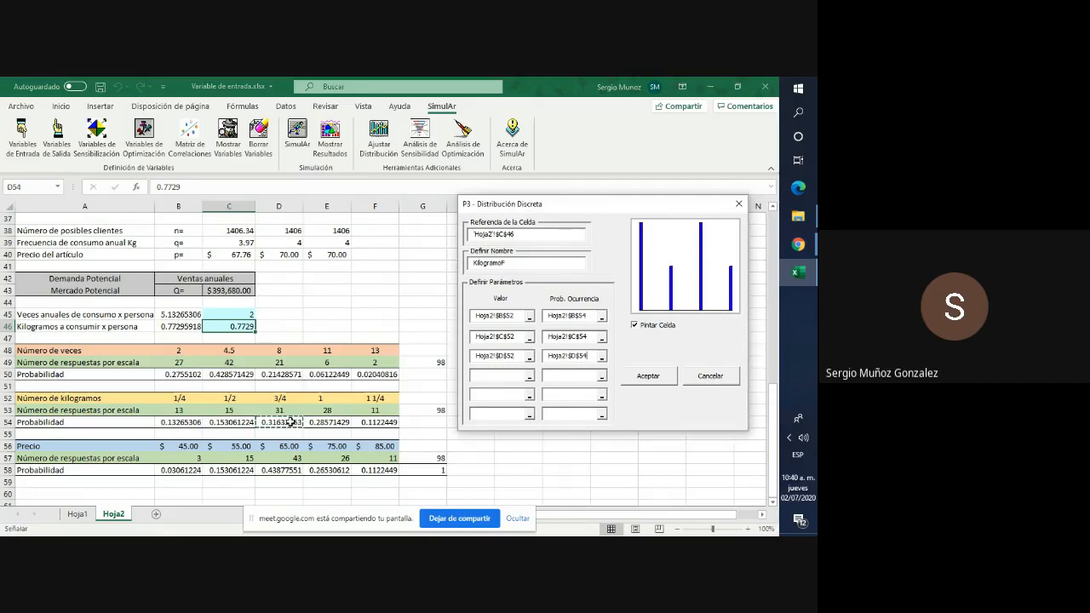
{"action": "left_click", "coordinate": [479, 376]}
{"action": "left_click", "coordinate": [325, 398]}
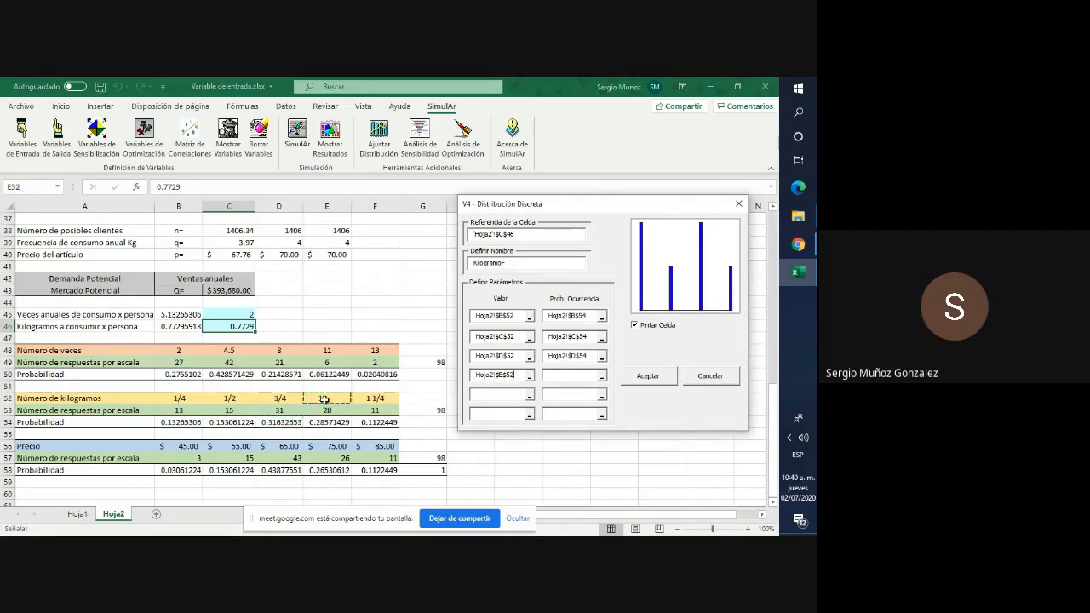
{"action": "left_click", "coordinate": [593, 376]}
{"action": "left_click", "coordinate": [328, 421]}
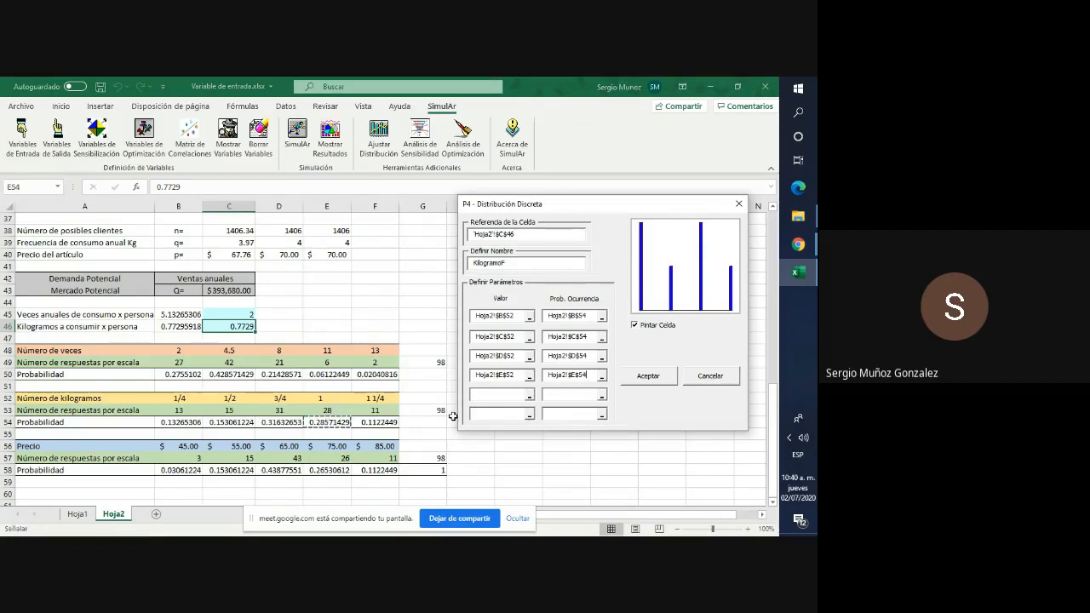
Link the fifth value of KilogramoF to F52 with its probability of occurrence from F54, and accept the variable.
{"action": "left_click", "coordinate": [501, 396]}
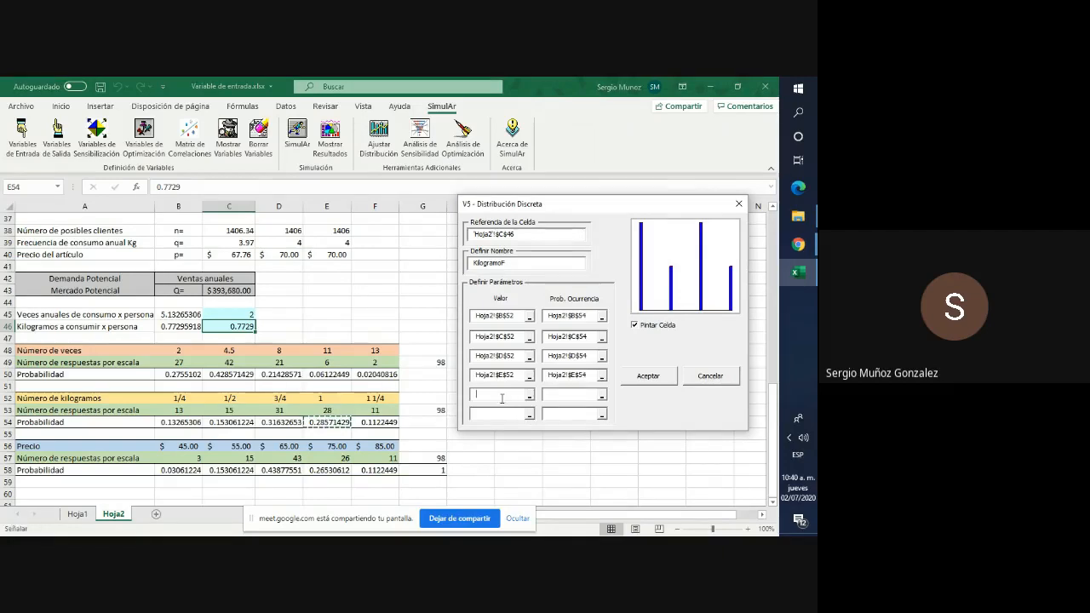
{"action": "left_click", "coordinate": [377, 399]}
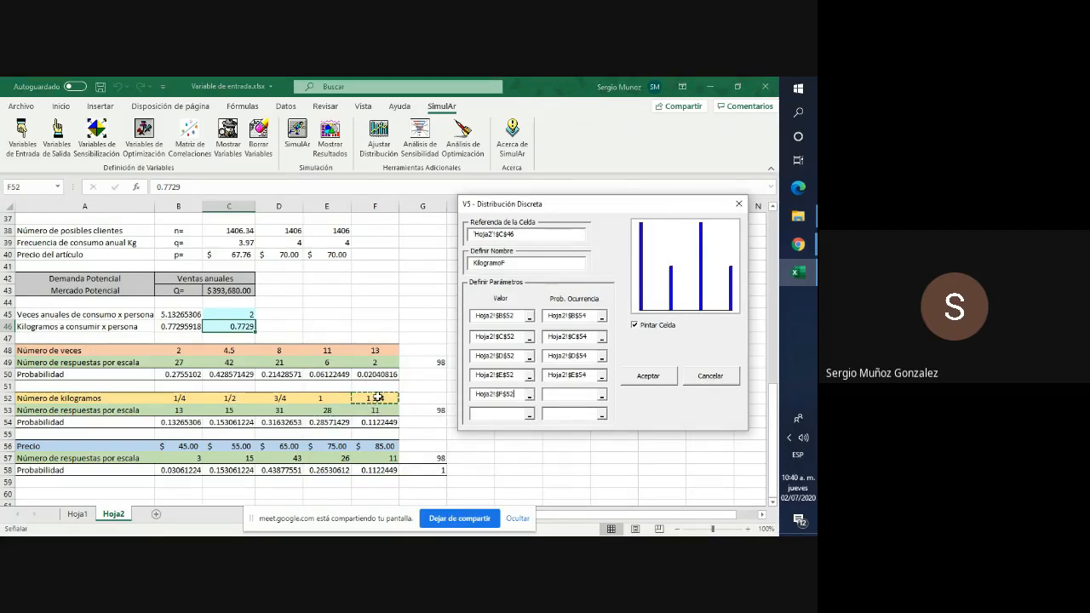
{"action": "left_click", "coordinate": [574, 394]}
{"action": "left_click", "coordinate": [375, 422]}
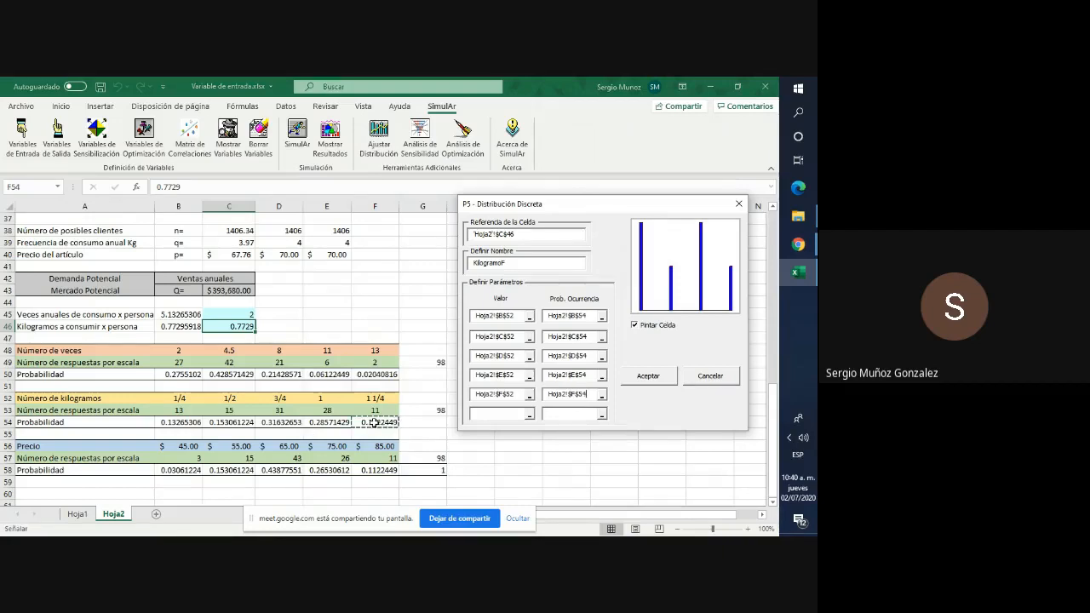
{"action": "left_click", "coordinate": [648, 376]}
Recalculate the sheet repeatedly to examine how the simulated frequency in C45 and kilograms in C46 vary.
{"action": "left_click", "coordinate": [376, 307]}
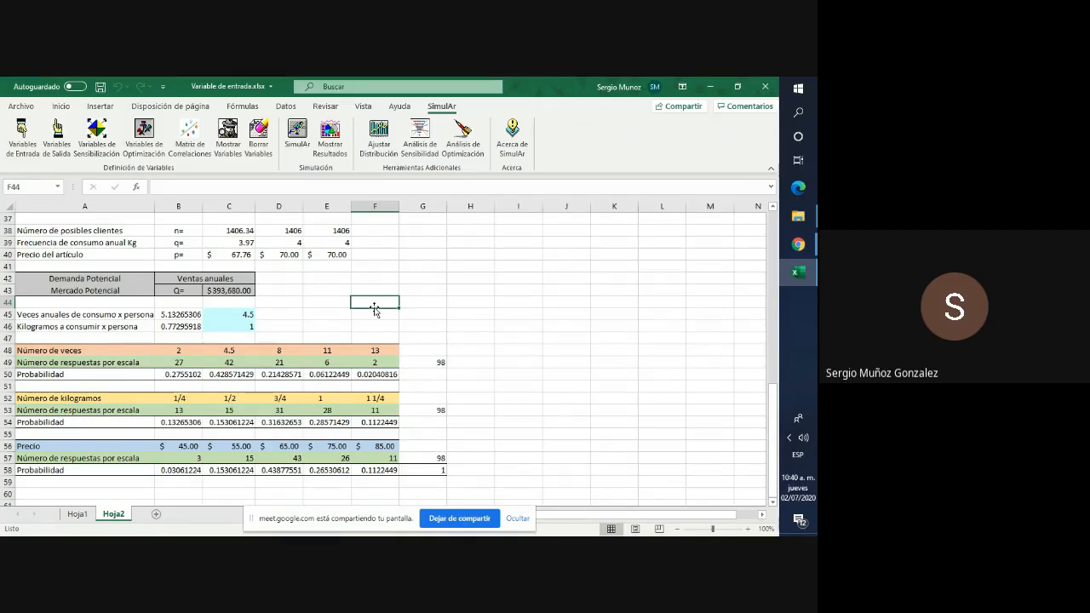
{"action": "left_click", "coordinate": [528, 330]}
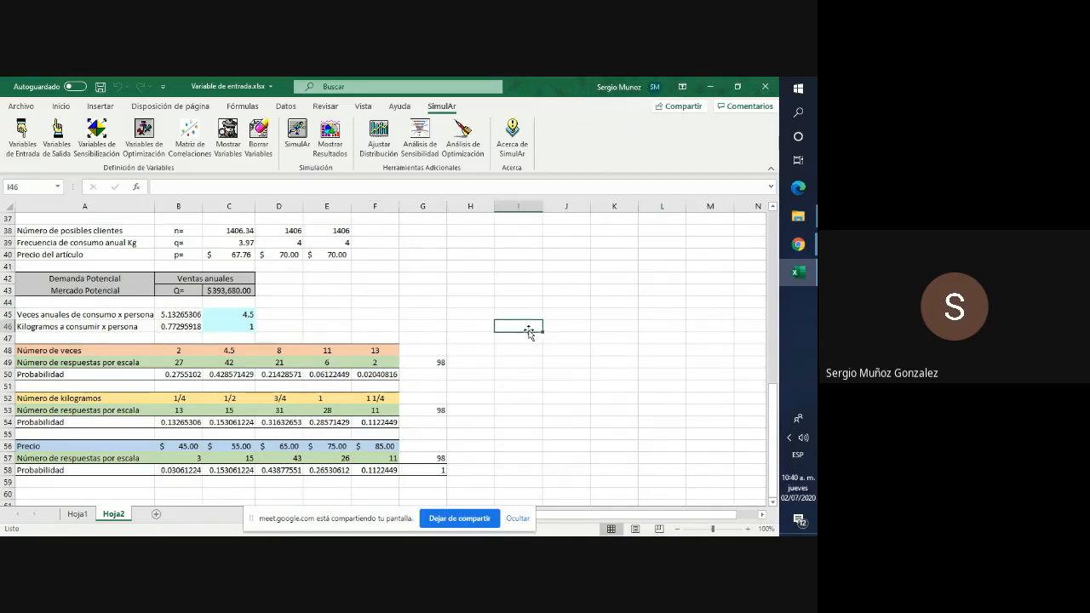
{"action": "key", "text": "F9"}
{"action": "key", "text": "F9"}
{"action": "key", "text": "F9"}
{"action": "key", "text": "F9"}
{"action": "key", "text": "F9"}
{"action": "key", "text": "F9"}
{"action": "key", "text": "F9"}
{"action": "key", "text": "F9"}
Inspect the discrete simulation formula behind the annual consumption times per person in C45.
{"action": "scroll", "coordinate": [427, 298], "scroll_direction": "up", "scroll_amount": 3}
{"action": "scroll", "coordinate": [428, 299], "scroll_direction": "down", "scroll_amount": 1}
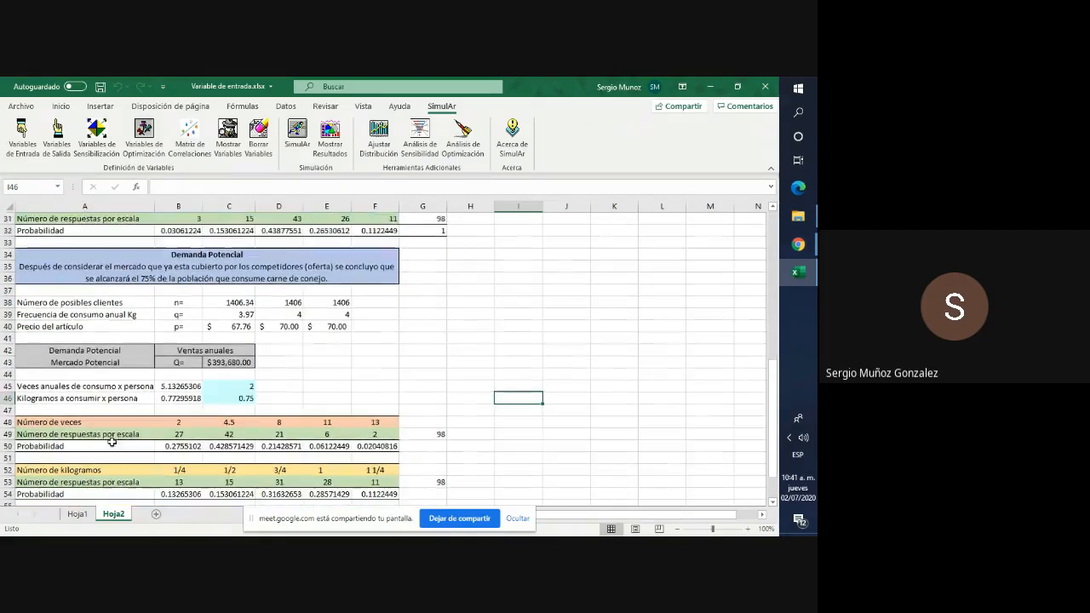
{"action": "left_click", "coordinate": [233, 384]}
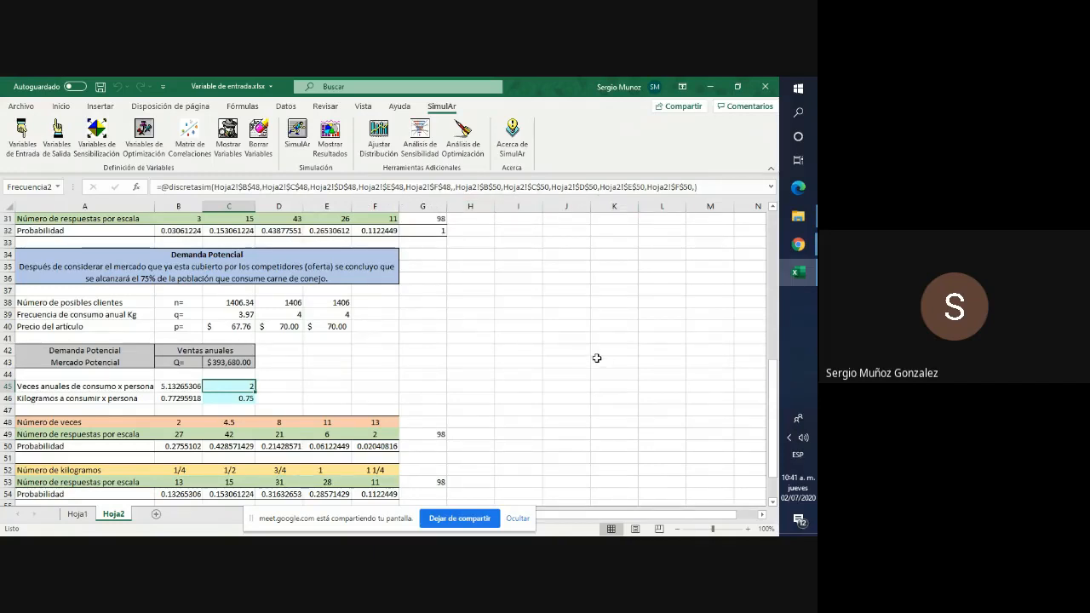
{"action": "key", "text": "Down"}
{"action": "key", "text": "Right"}
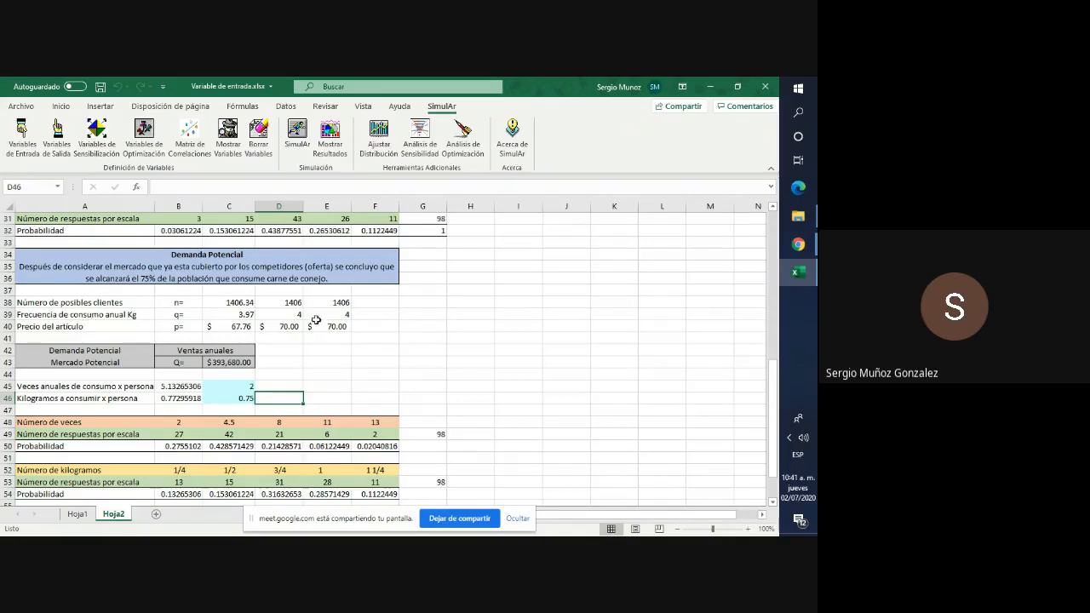
Enter the formula =Frecuencia2*KilogramoF in E39 for the annual consumption frequency in kilograms.
{"action": "left_click", "coordinate": [344, 315]}
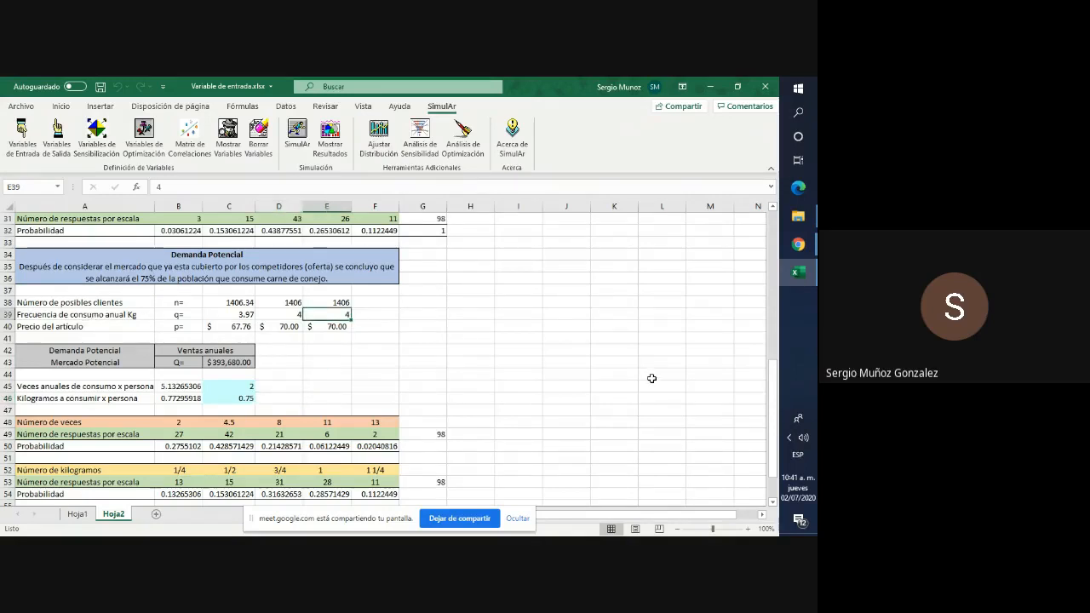
{"action": "type", "text": "="}
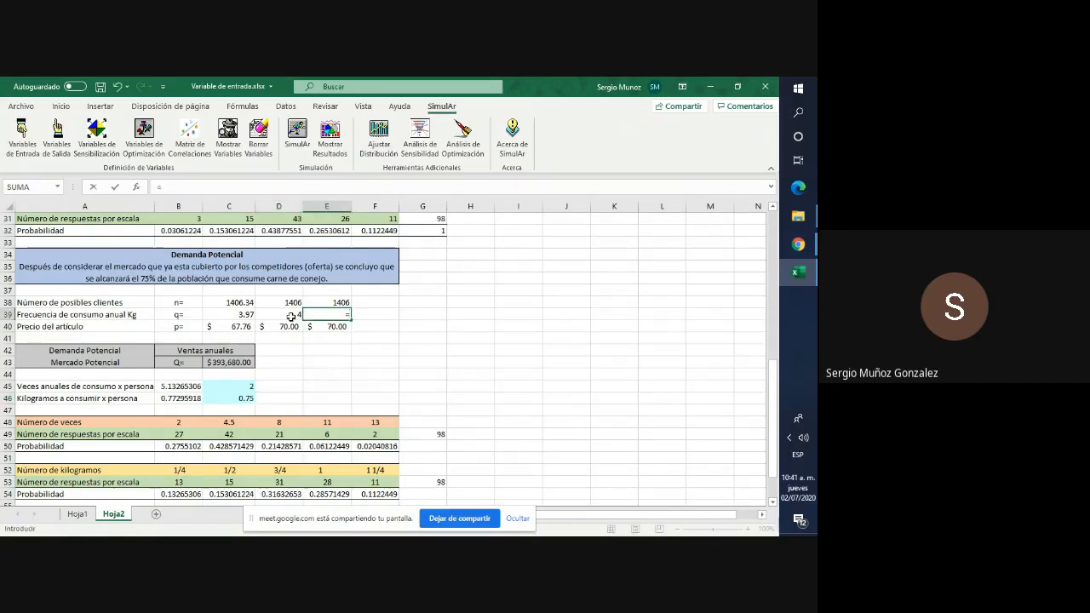
{"action": "left_click", "coordinate": [246, 392]}
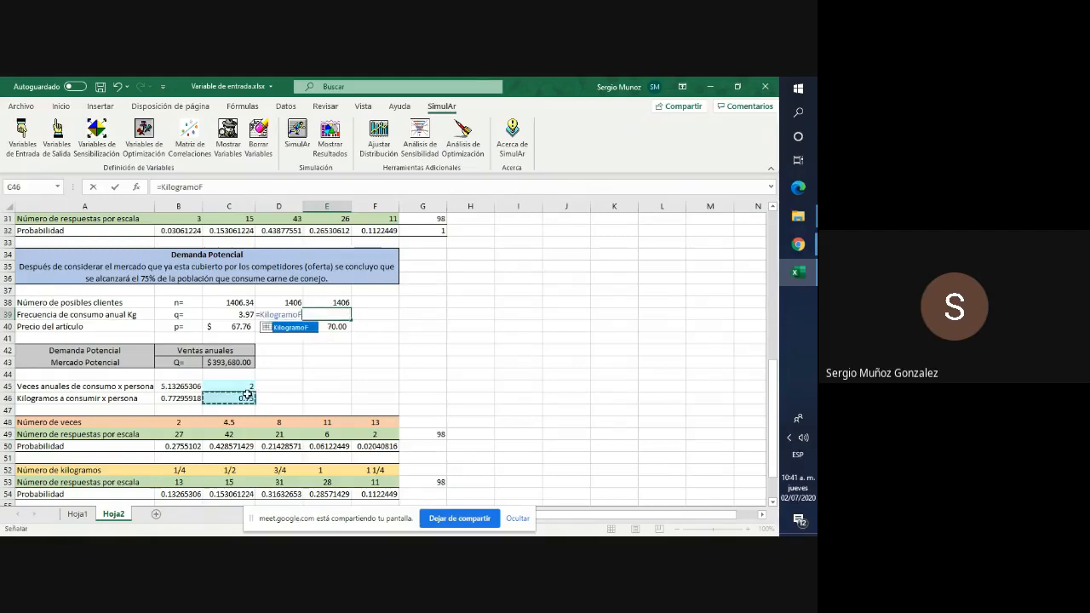
{"action": "left_click", "coordinate": [245, 387]}
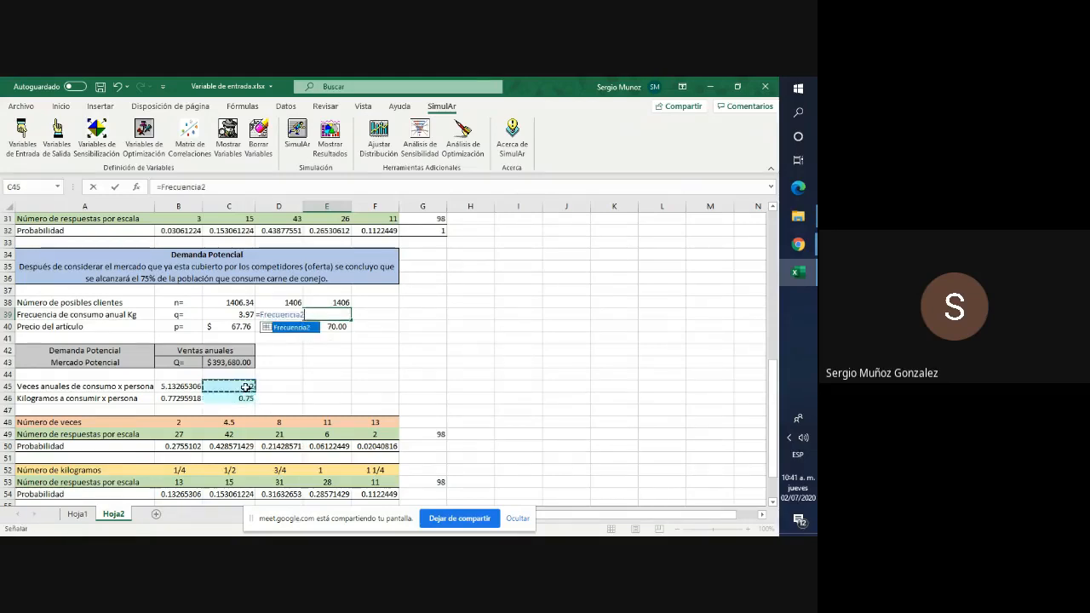
{"action": "type", "text": "*"}
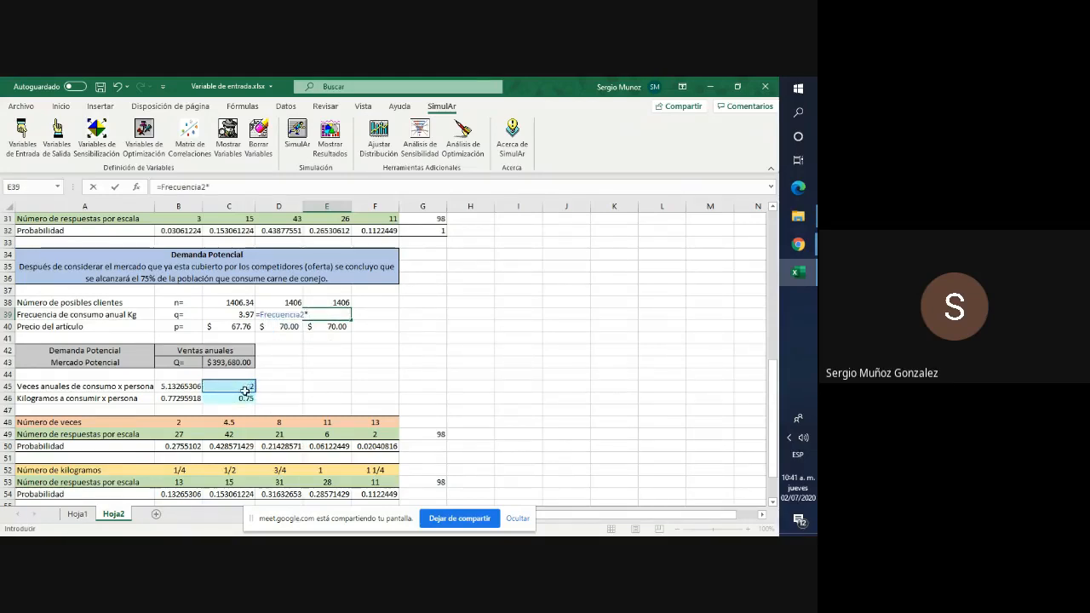
{"action": "left_click", "coordinate": [238, 398]}
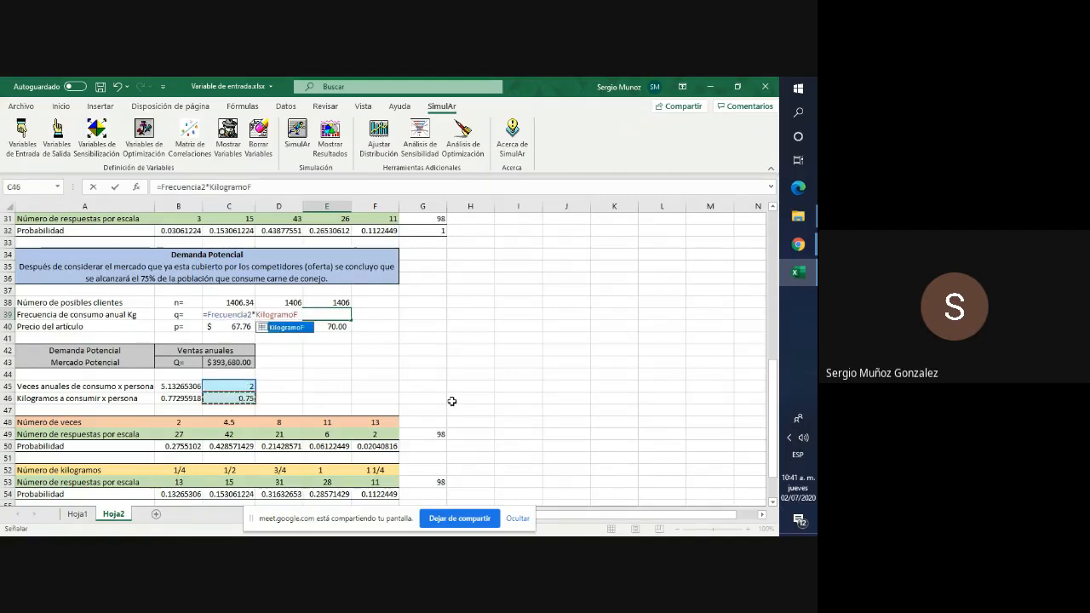
{"action": "key", "text": "Return"}
{"action": "key", "text": "Up"}
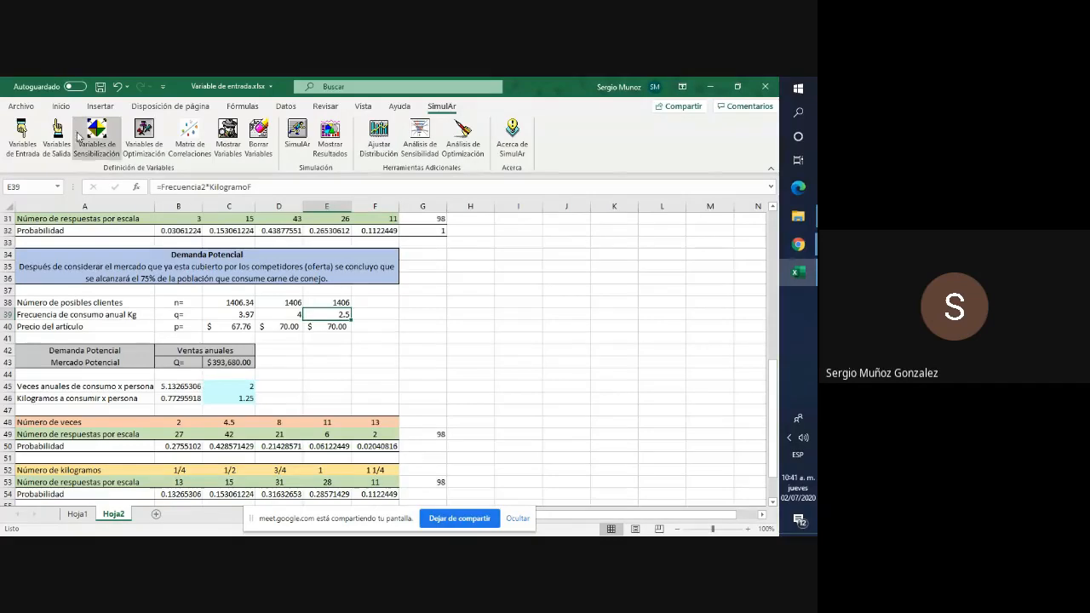
Fill cell E39, the annual consumption formula, with light green.
{"action": "left_click", "coordinate": [62, 107]}
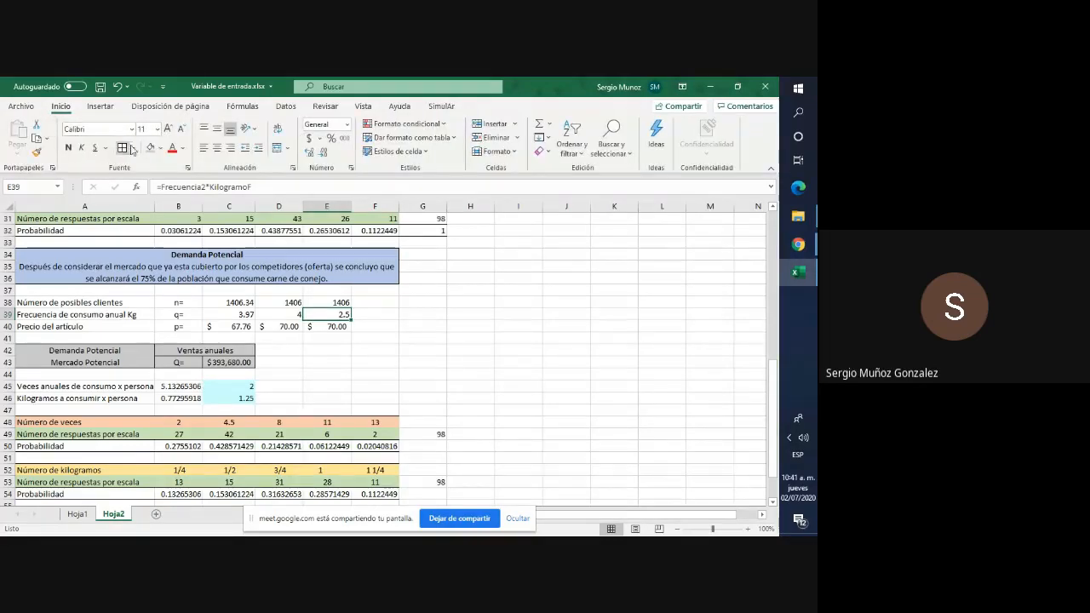
{"action": "left_click", "coordinate": [161, 149]}
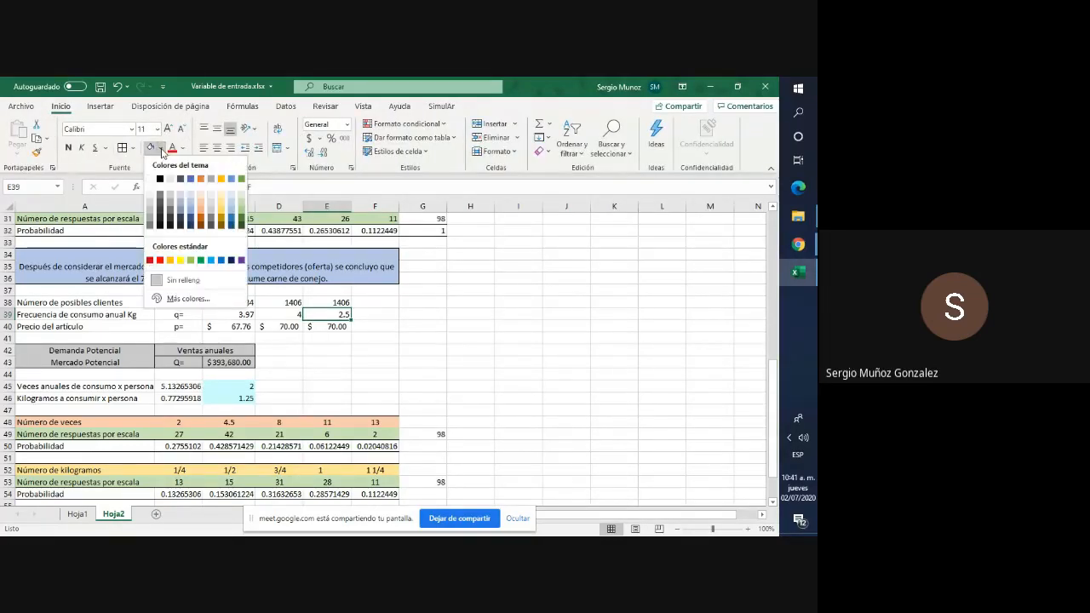
{"action": "left_click", "coordinate": [240, 205]}
{"action": "left_click", "coordinate": [457, 337]}
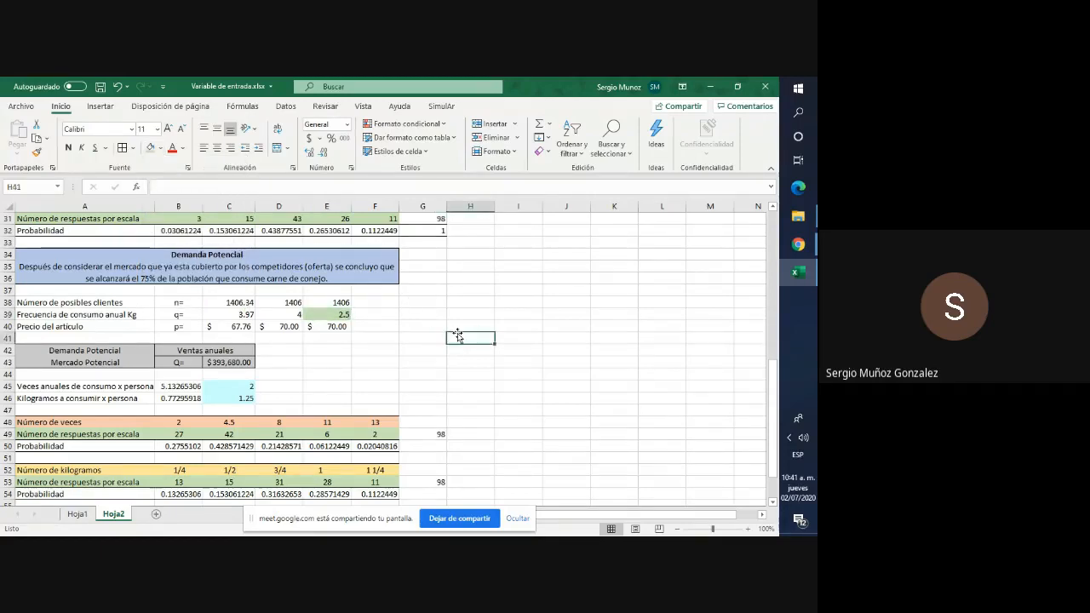
Recalculate the sheet repeatedly to examine how the annual consumption in E39 responds to the simulated inputs.
{"action": "key", "text": "F9"}
{"action": "key", "text": "F9"}
{"action": "key", "text": "F9"}
{"action": "key", "text": "F9"}
{"action": "key", "text": "F9"}
{"action": "key", "text": "F9"}
{"action": "key", "text": "F9"}
{"action": "key", "text": "F9"}
{"action": "key", "text": "F9"}
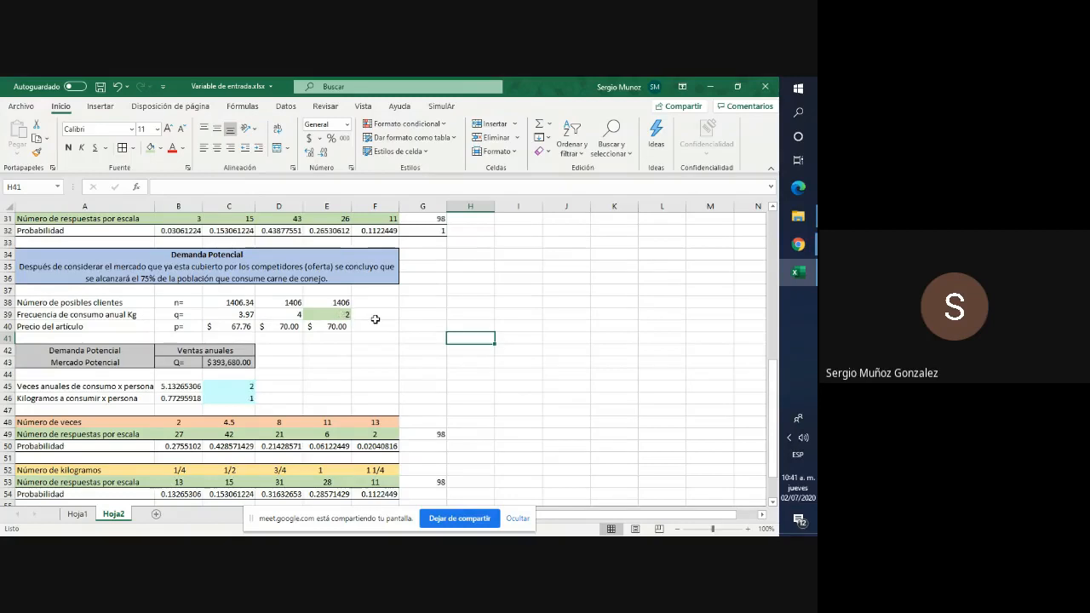
Select the article price cell D40.
{"action": "left_click", "coordinate": [370, 331]}
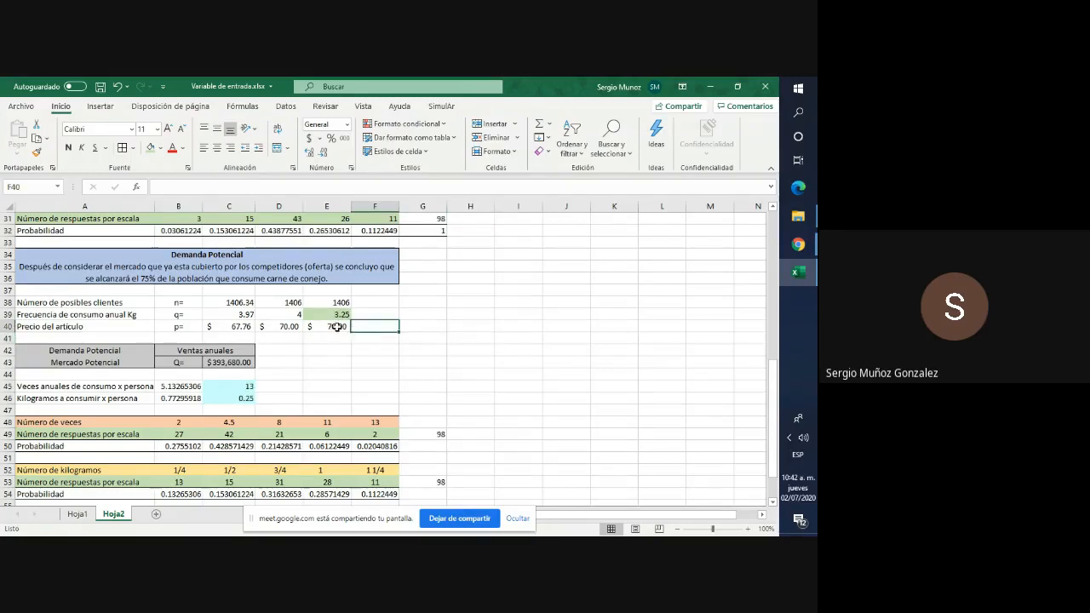
{"action": "left_click", "coordinate": [336, 326]}
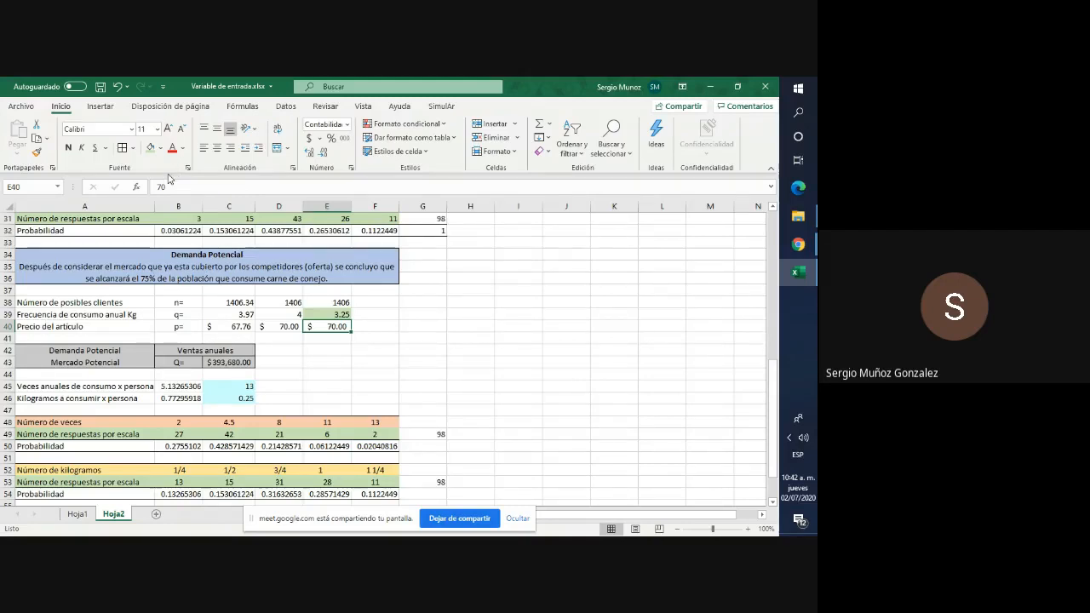
{"action": "left_click", "coordinate": [421, 345]}
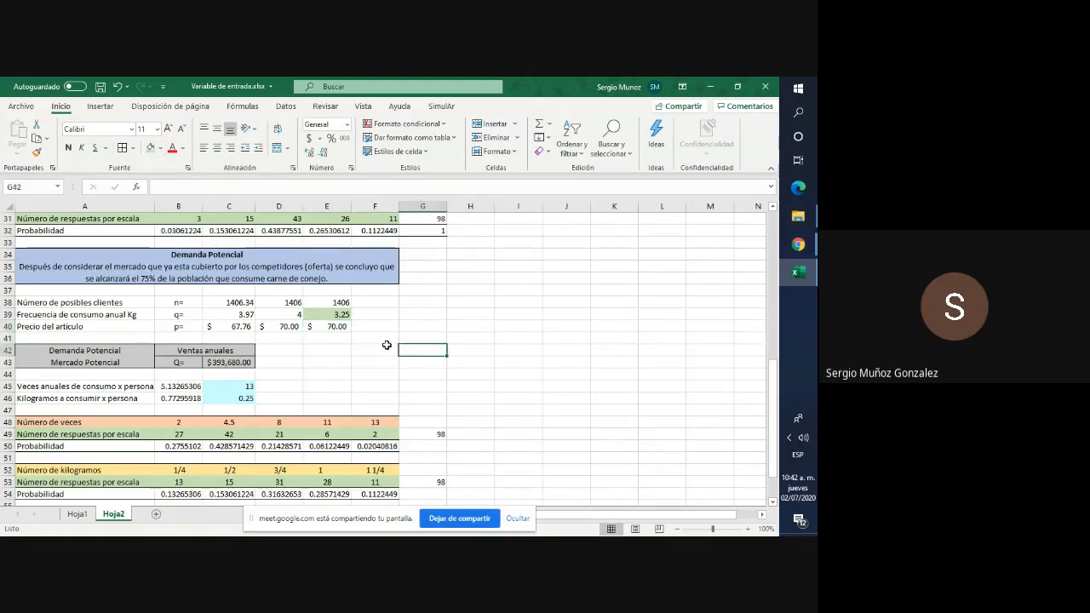
{"action": "left_click", "coordinate": [295, 328]}
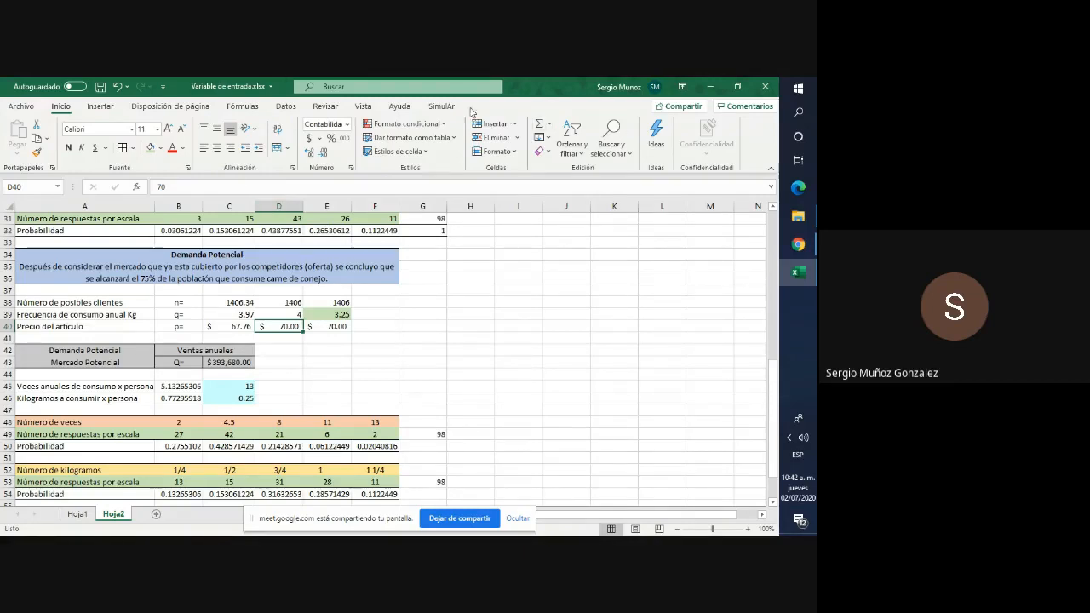
{"action": "left_click", "coordinate": [442, 106]}
{"action": "left_click", "coordinate": [19, 158]}
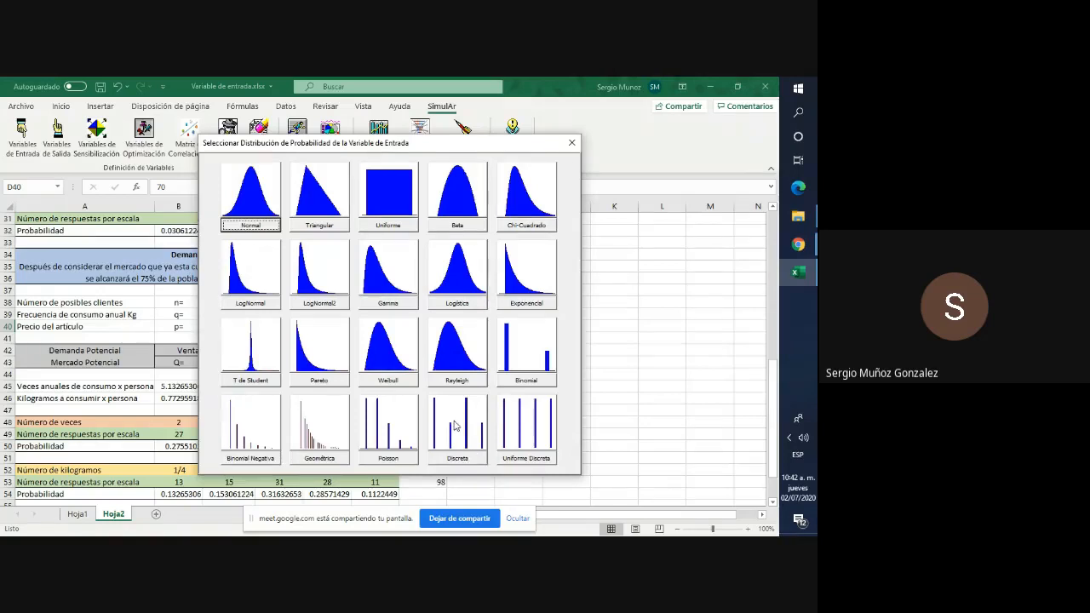
{"action": "left_click", "coordinate": [455, 426]}
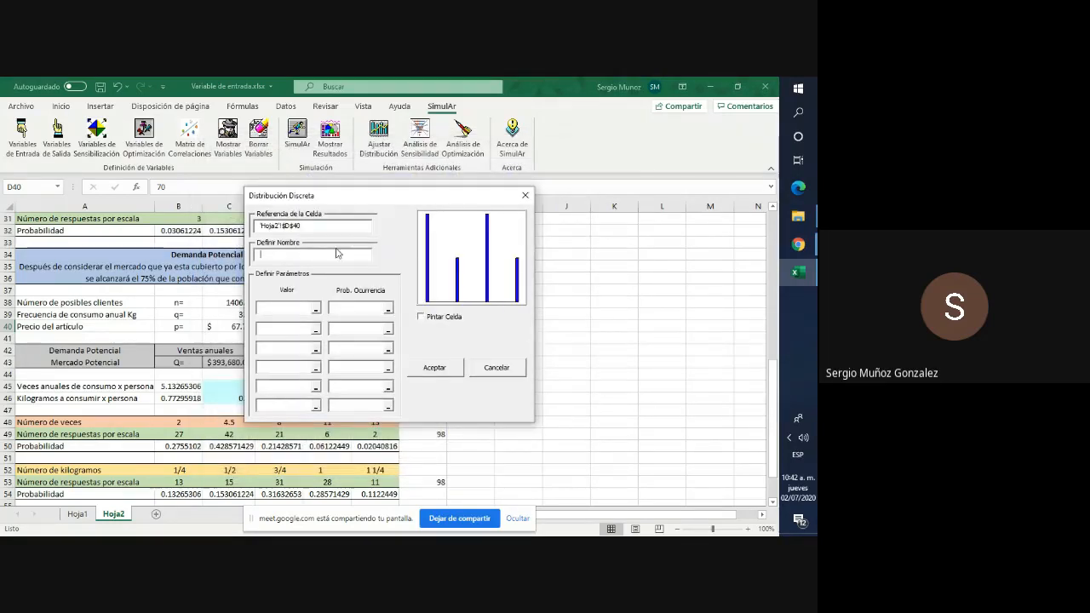
{"action": "left_click_drag", "start_coordinate": [381, 201], "coordinate": [614, 208]}
{"action": "left_click", "coordinate": [596, 263]}
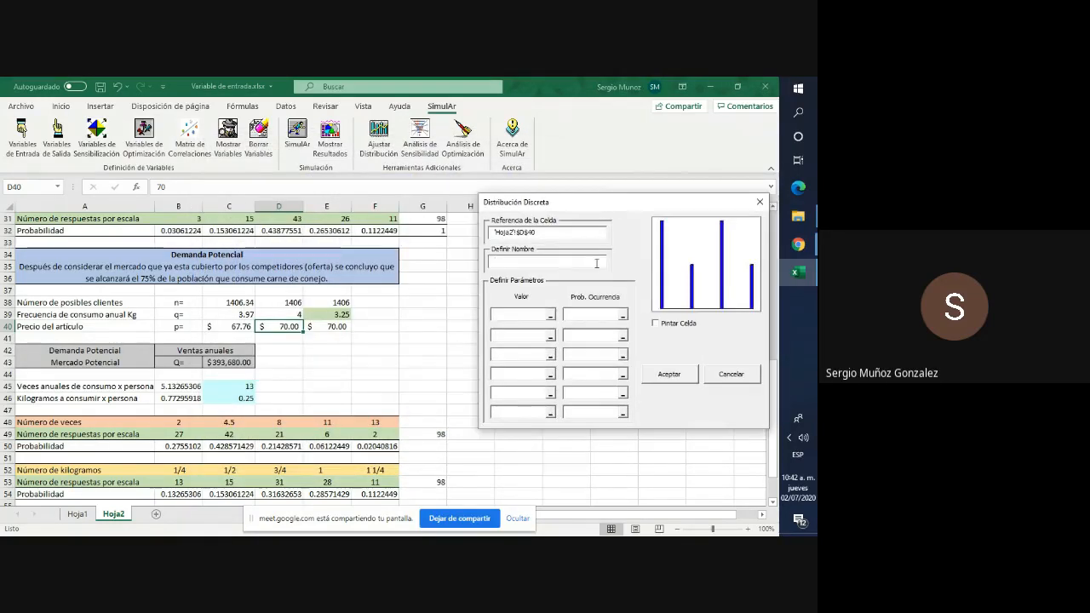
{"action": "type", "text": "Precio2"}
{"action": "left_click_drag", "start_coordinate": [590, 199], "coordinate": [592, 279]}
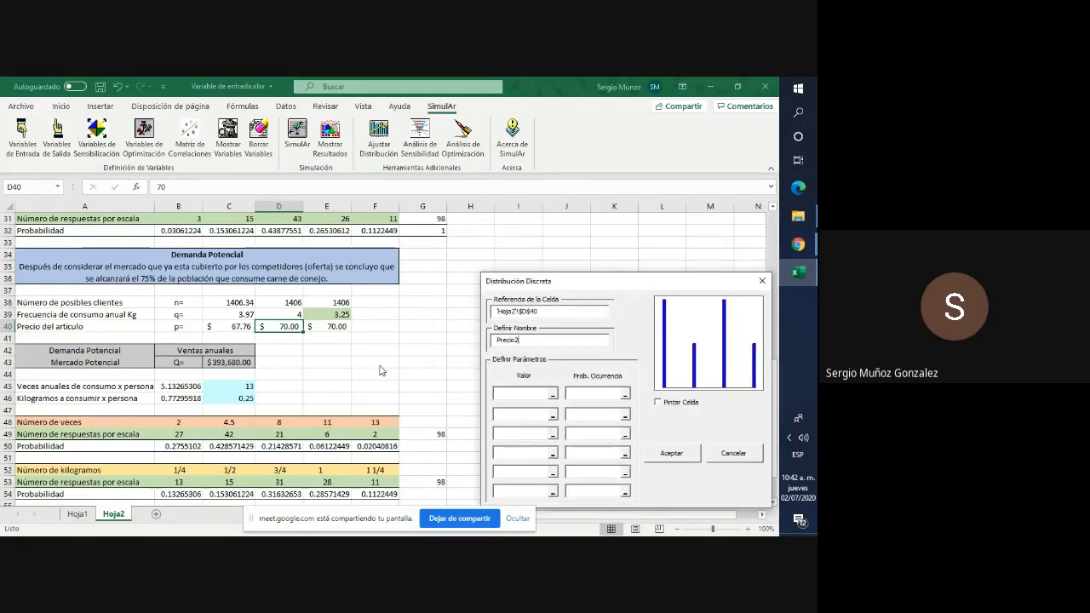
{"action": "left_click_drag", "start_coordinate": [660, 281], "coordinate": [585, 269]}
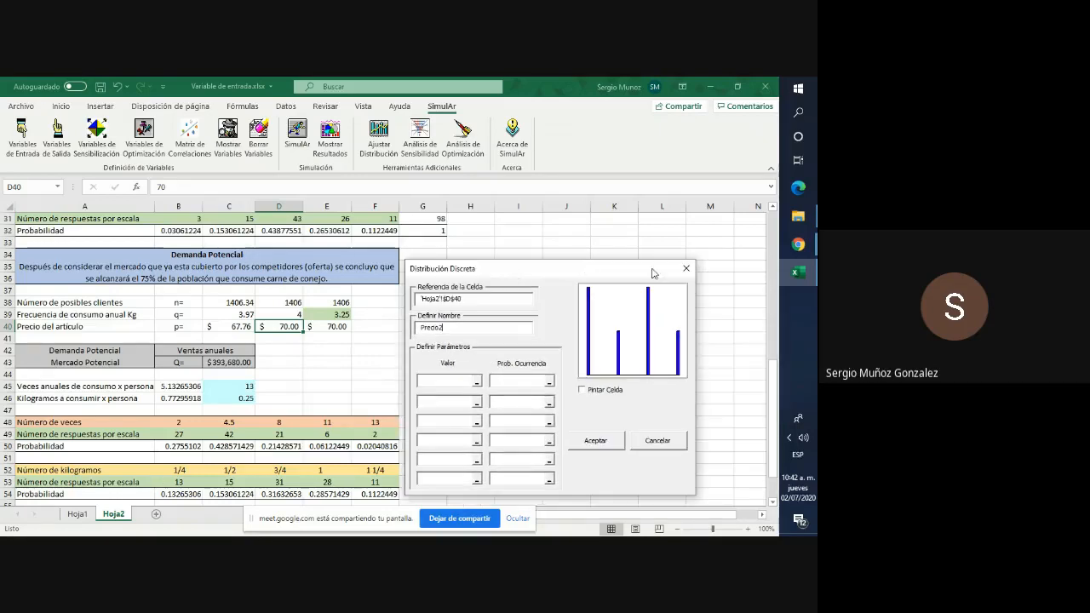
{"action": "left_click", "coordinate": [684, 269]}
Start a discrete-distribution input variable on the article price in D40, named Precio2, with the price table in view.
{"action": "scroll", "coordinate": [508, 334], "scroll_direction": "down", "scroll_amount": 2}
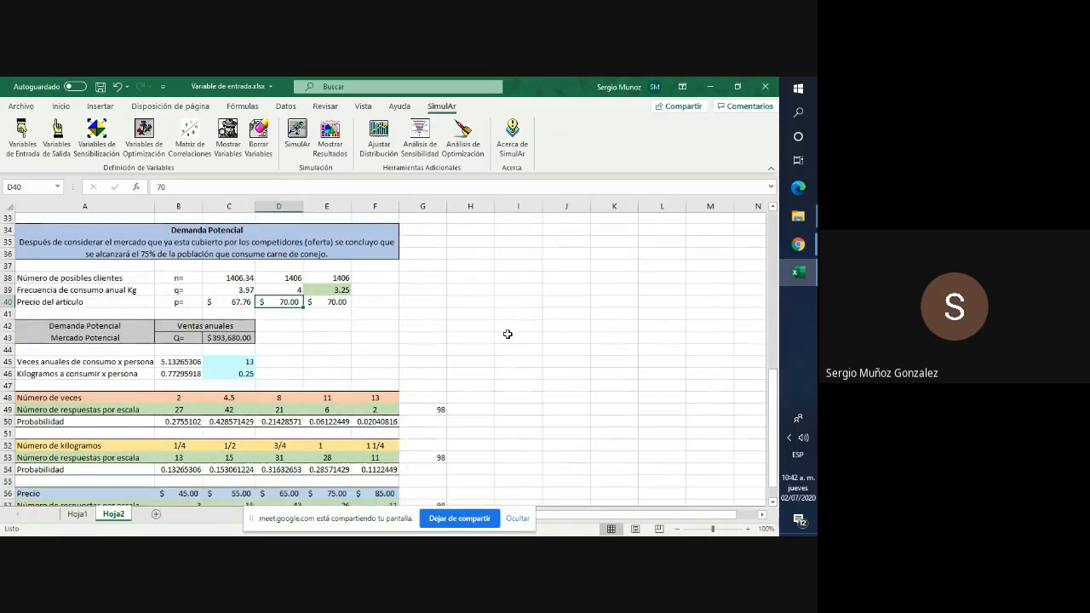
{"action": "scroll", "coordinate": [507, 333], "scroll_direction": "down", "scroll_amount": 2}
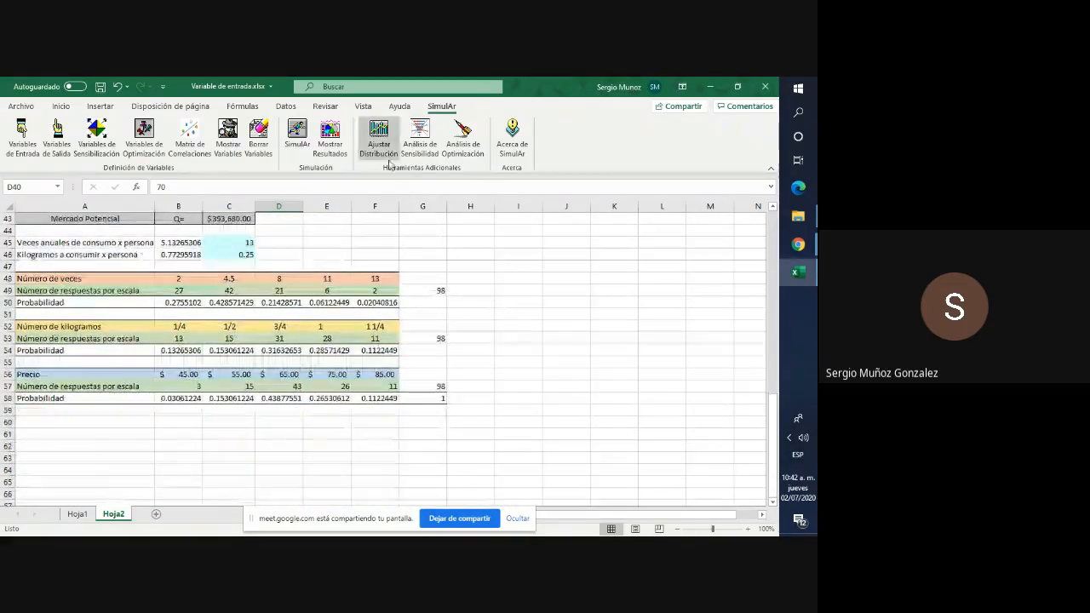
{"action": "scroll", "coordinate": [379, 222], "scroll_direction": "up", "scroll_amount": 2}
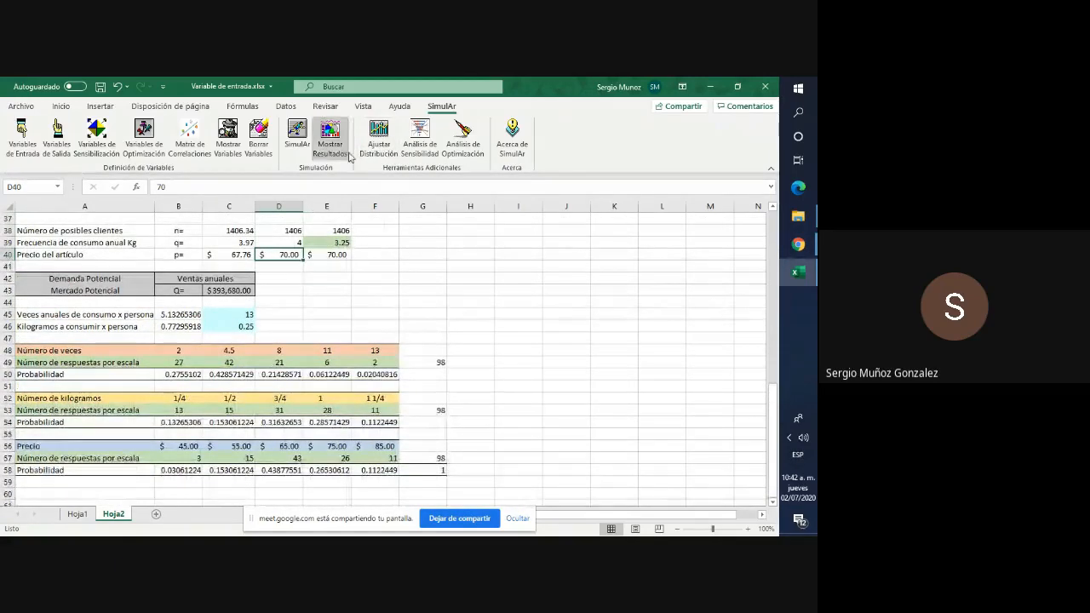
{"action": "left_click", "coordinate": [22, 138]}
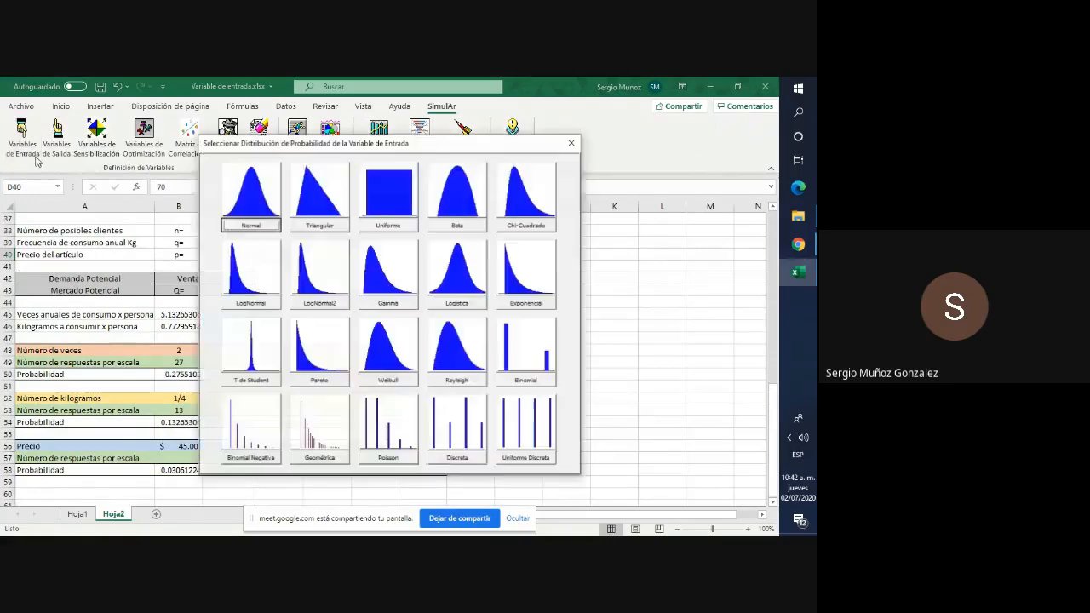
{"action": "left_click", "coordinate": [450, 436]}
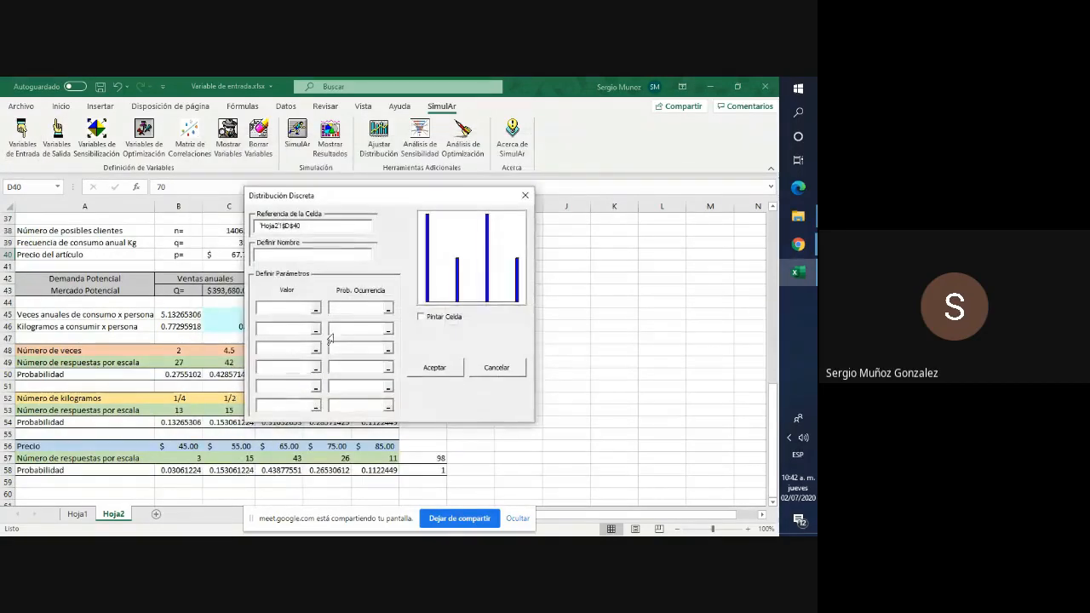
{"action": "left_click_drag", "start_coordinate": [401, 198], "coordinate": [609, 245]}
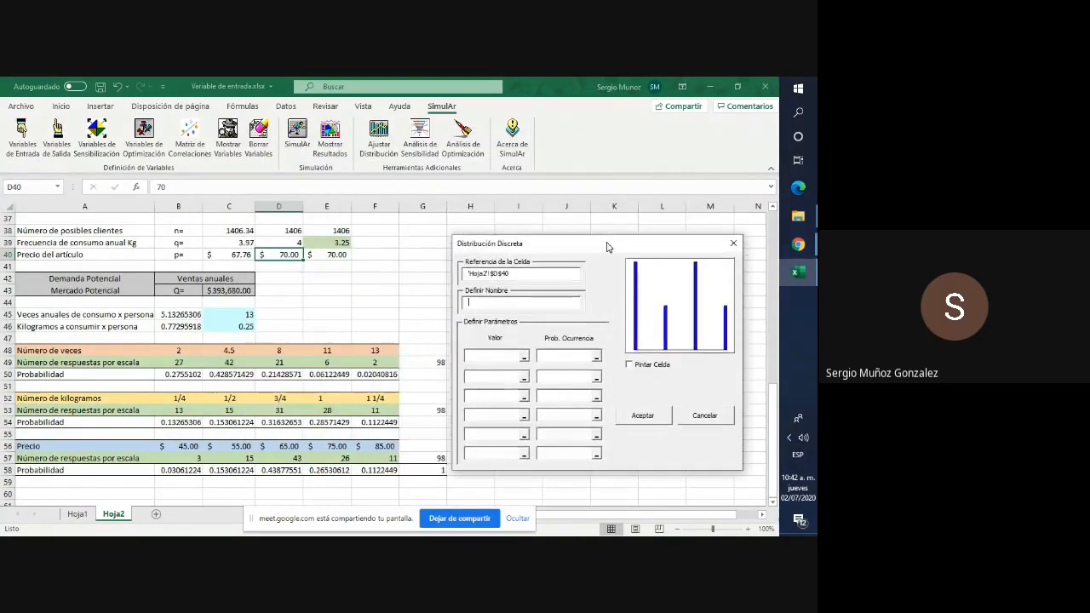
{"action": "left_click", "coordinate": [517, 300]}
{"action": "type", "text": "Precio2"}
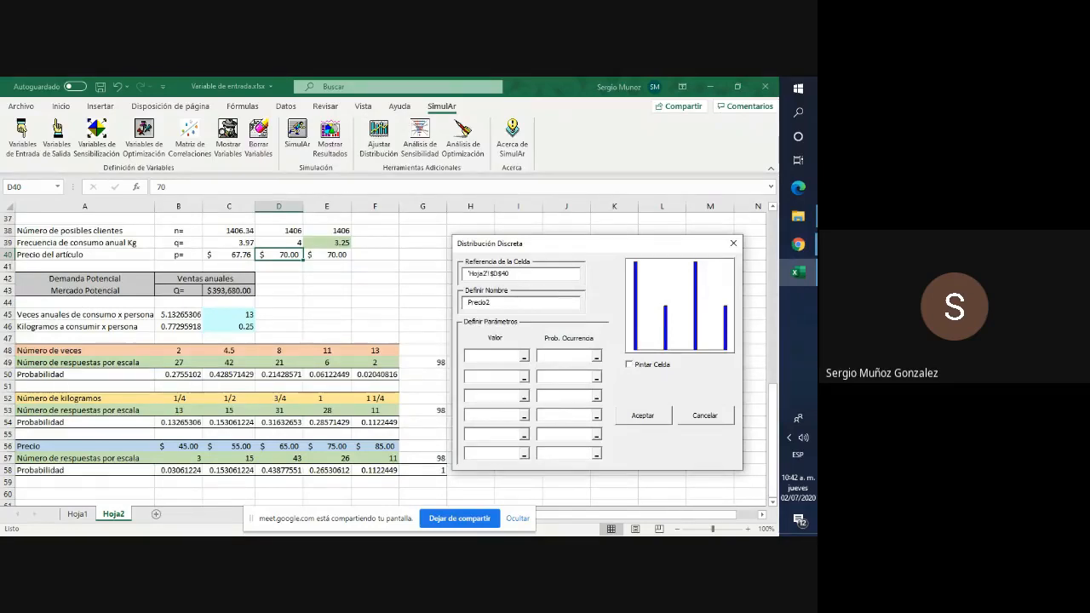
Enable cell painting for Precio2 and link its first three value/probability pairs to B56/B58, C56/C58 and D56/D58.
{"action": "left_click", "coordinate": [640, 417]}
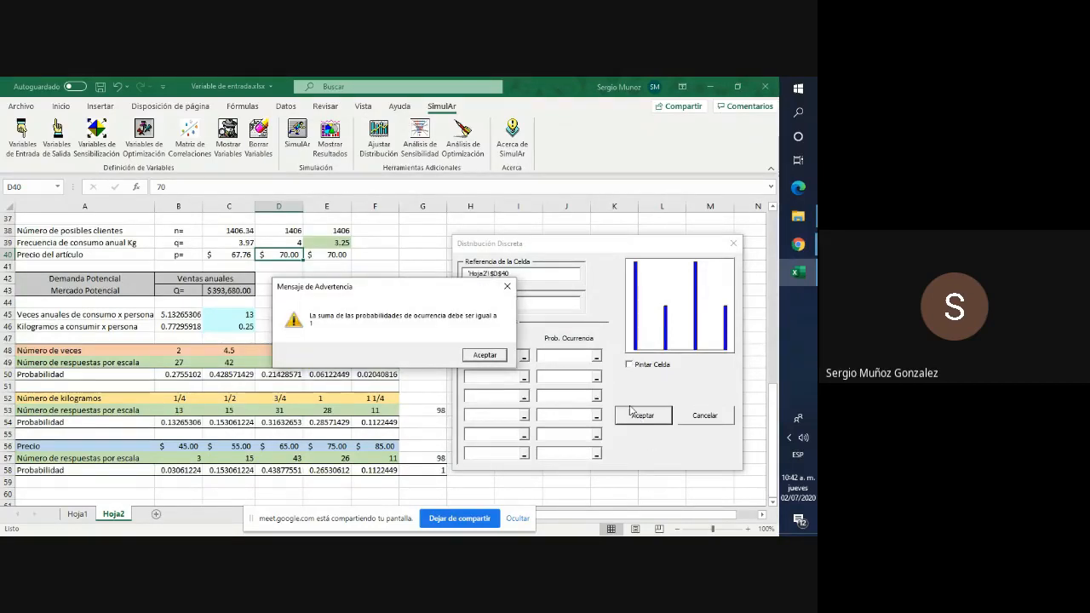
{"action": "left_click", "coordinate": [483, 356]}
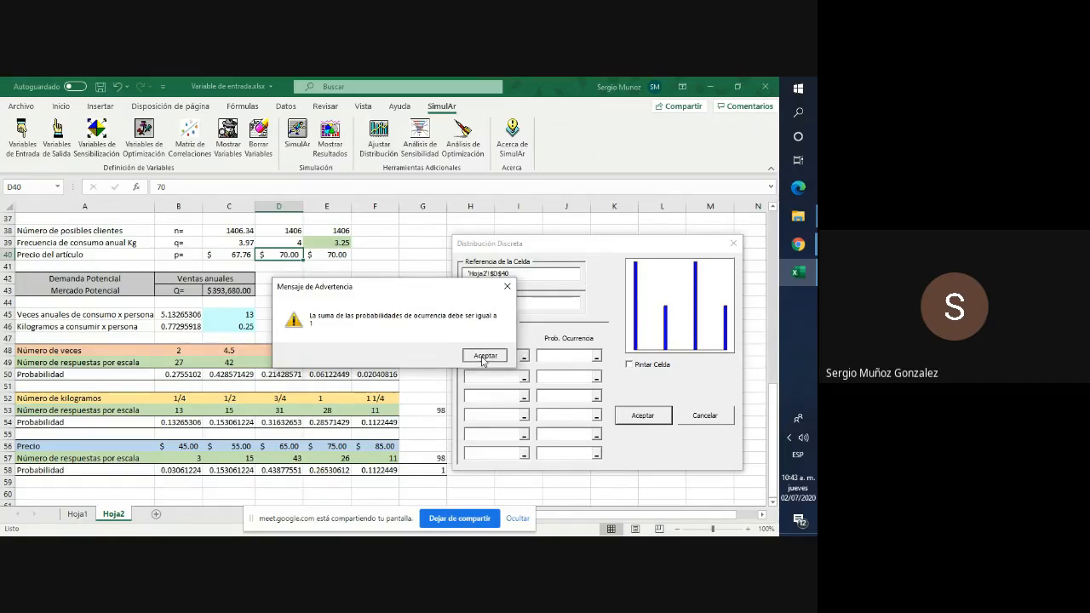
{"action": "left_click", "coordinate": [632, 366]}
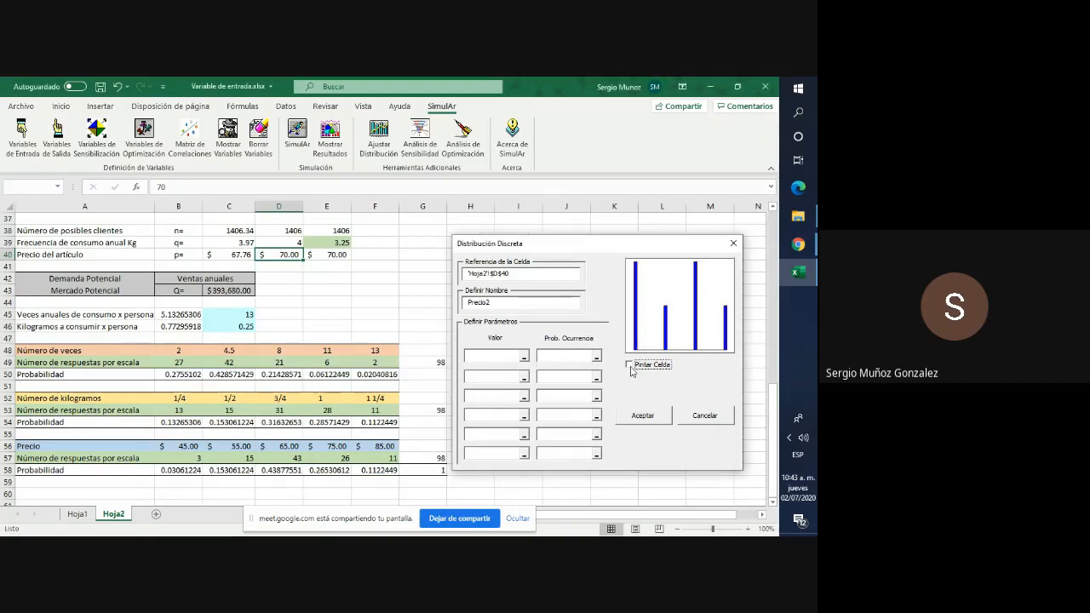
{"action": "left_click", "coordinate": [180, 446]}
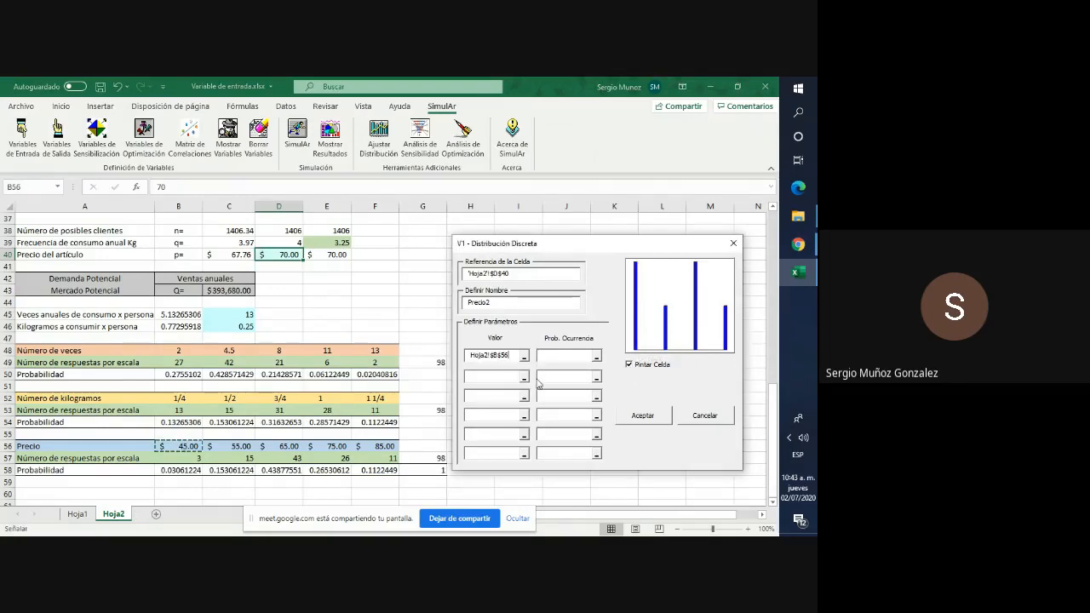
{"action": "left_click", "coordinate": [180, 471]}
{"action": "left_click", "coordinate": [229, 446]}
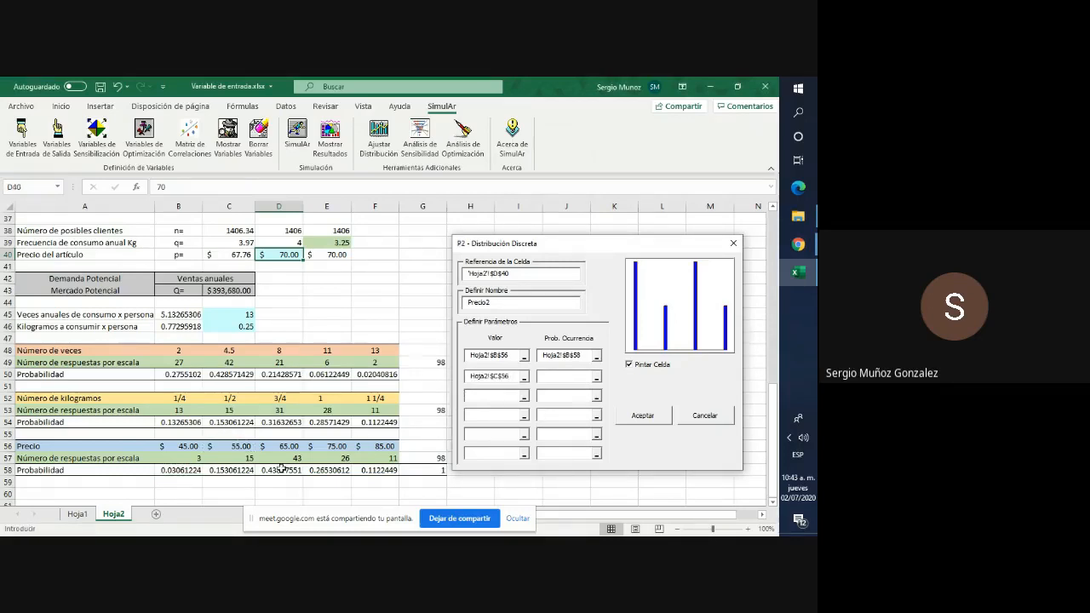
{"action": "left_click", "coordinate": [242, 472]}
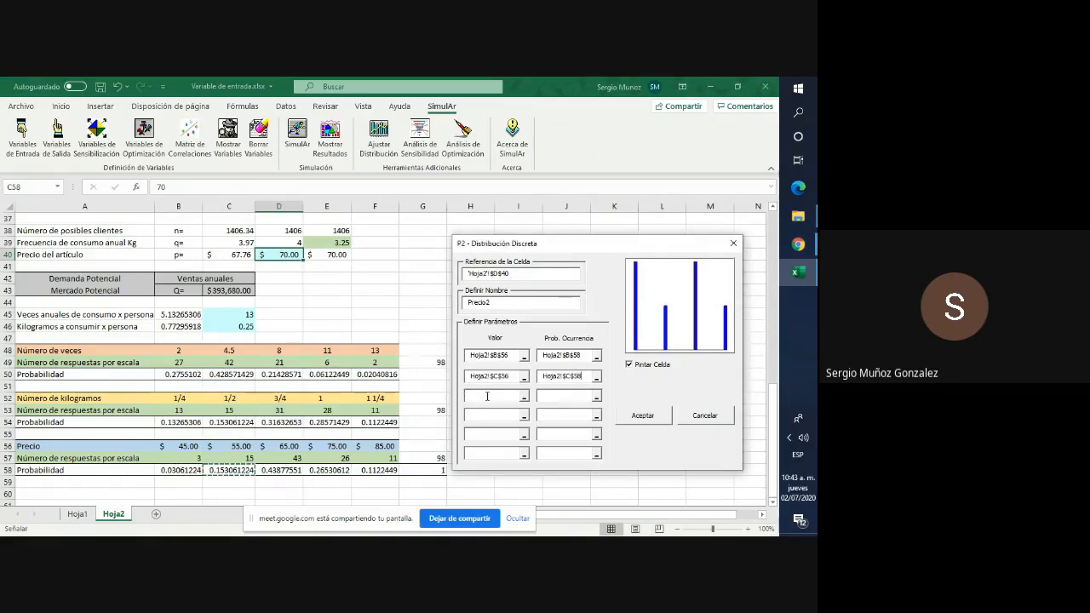
{"action": "left_click", "coordinate": [287, 447]}
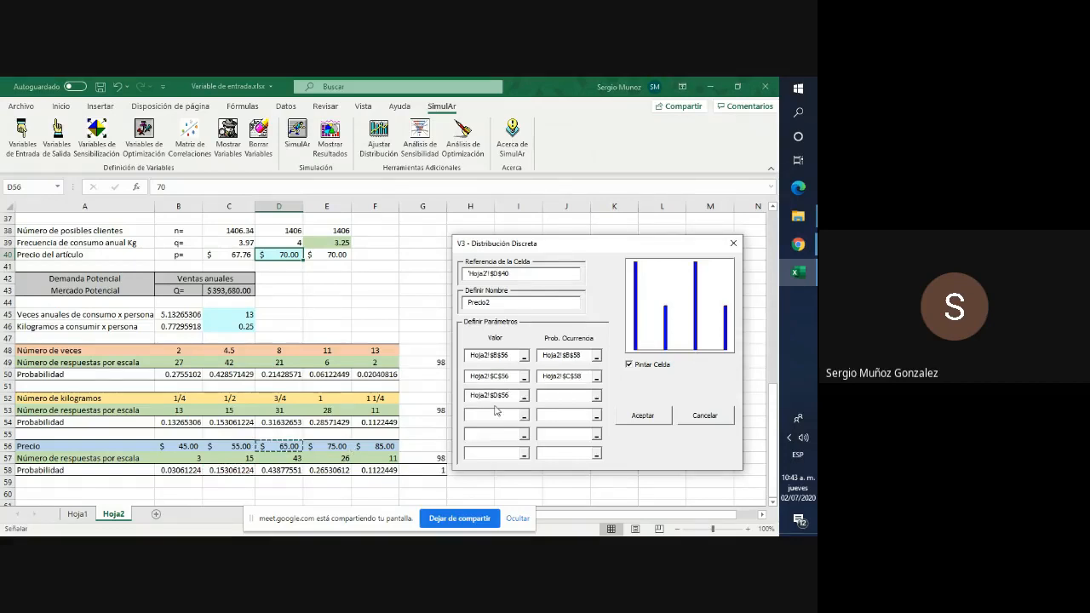
{"action": "left_click", "coordinate": [287, 470]}
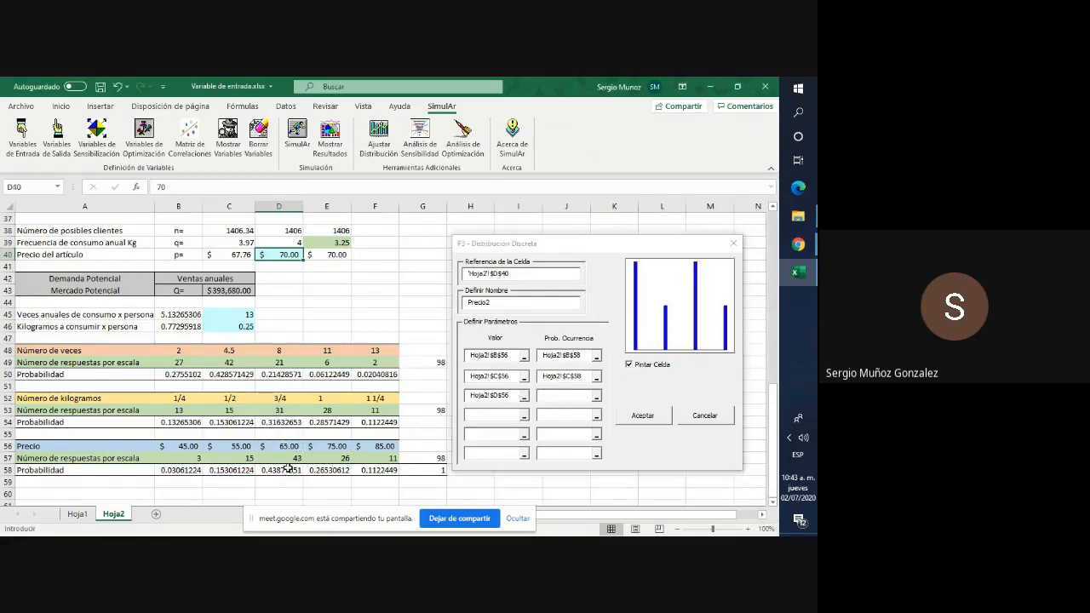
Link the fourth and fifth value/probability pairs to E56/E58 and F56/F58, and create the Precio2 variable.
{"action": "left_click", "coordinate": [485, 415]}
{"action": "left_click", "coordinate": [335, 447]}
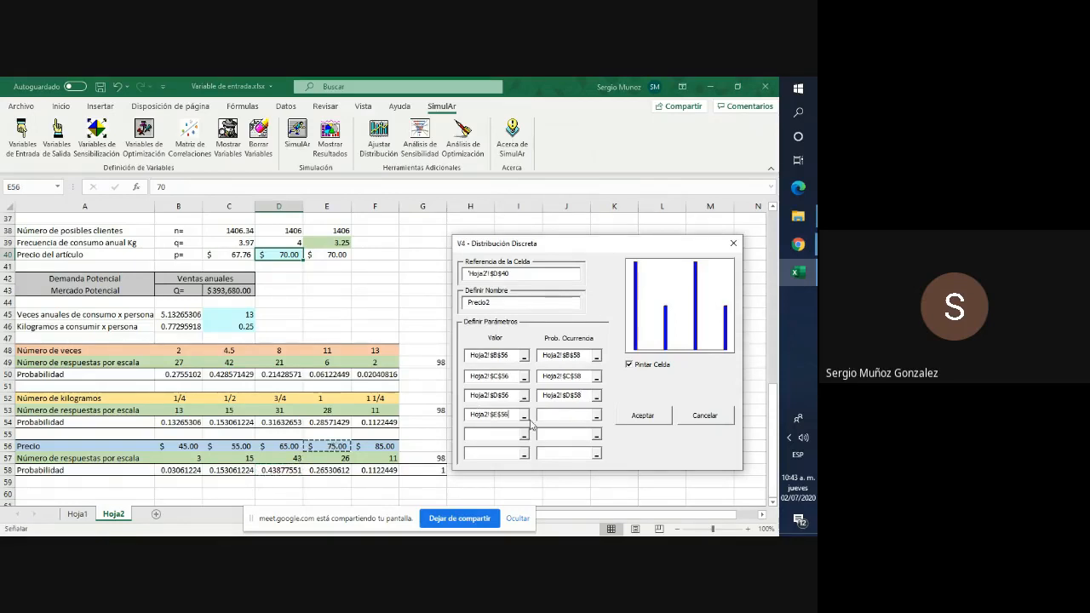
{"action": "left_click", "coordinate": [332, 470]}
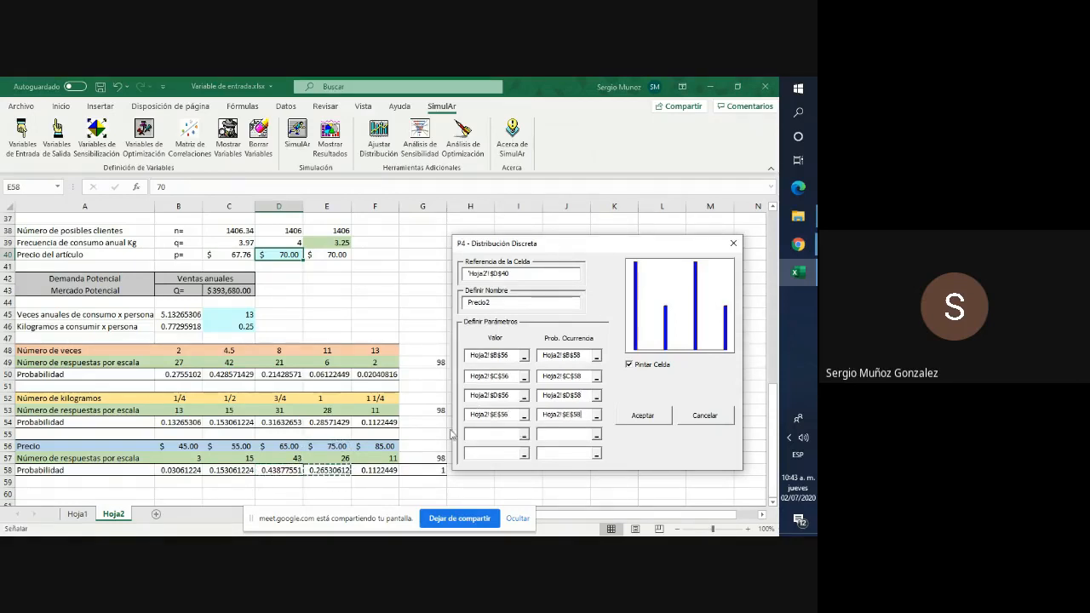
{"action": "left_click", "coordinate": [486, 435]}
{"action": "left_click", "coordinate": [379, 446]}
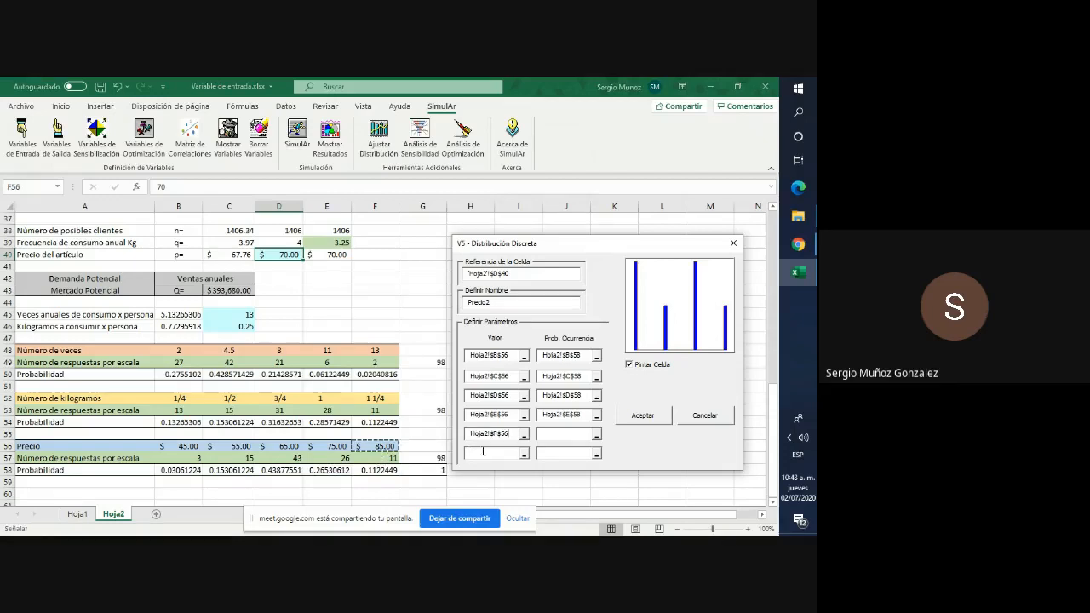
{"action": "left_click", "coordinate": [556, 438]}
{"action": "left_click", "coordinate": [376, 470]}
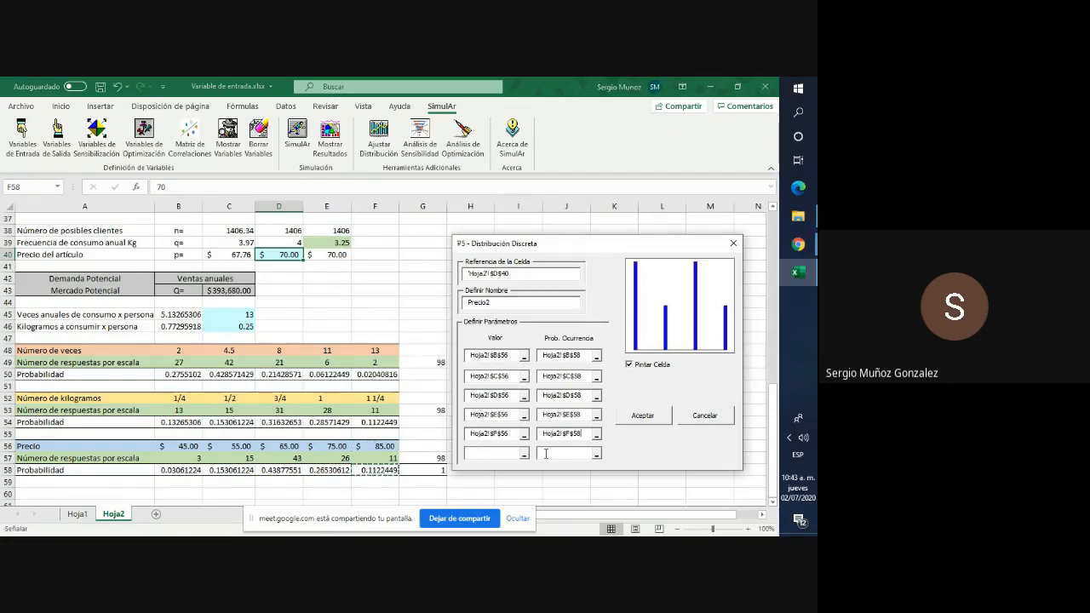
{"action": "left_click", "coordinate": [643, 416]}
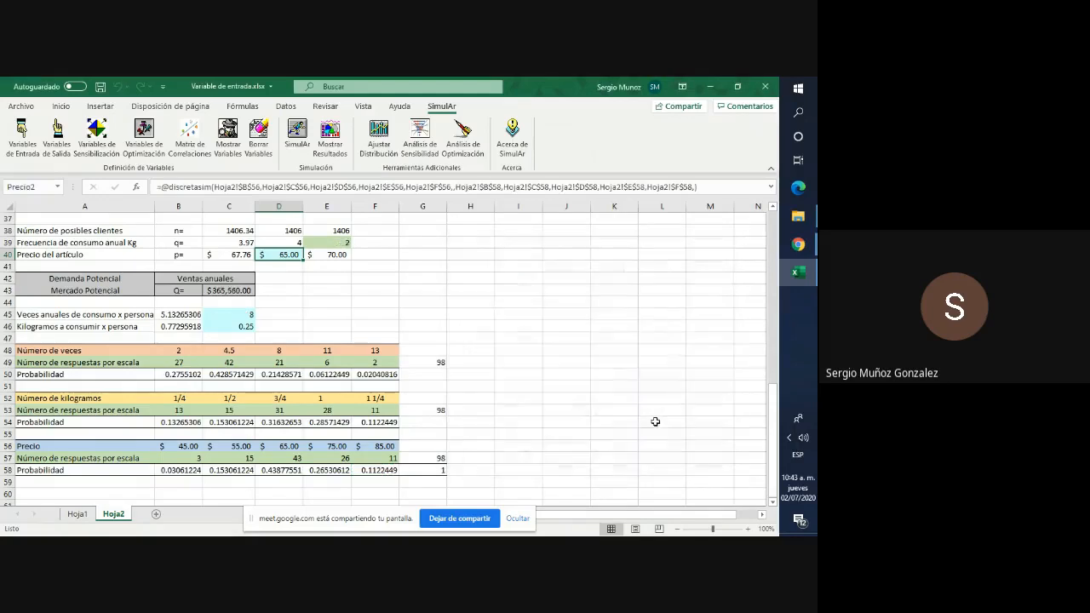
Fill the article price cell E40 with the same light green as E39.
{"action": "left_click", "coordinate": [491, 292]}
{"action": "scroll", "coordinate": [409, 302], "scroll_direction": "up", "scroll_amount": 2}
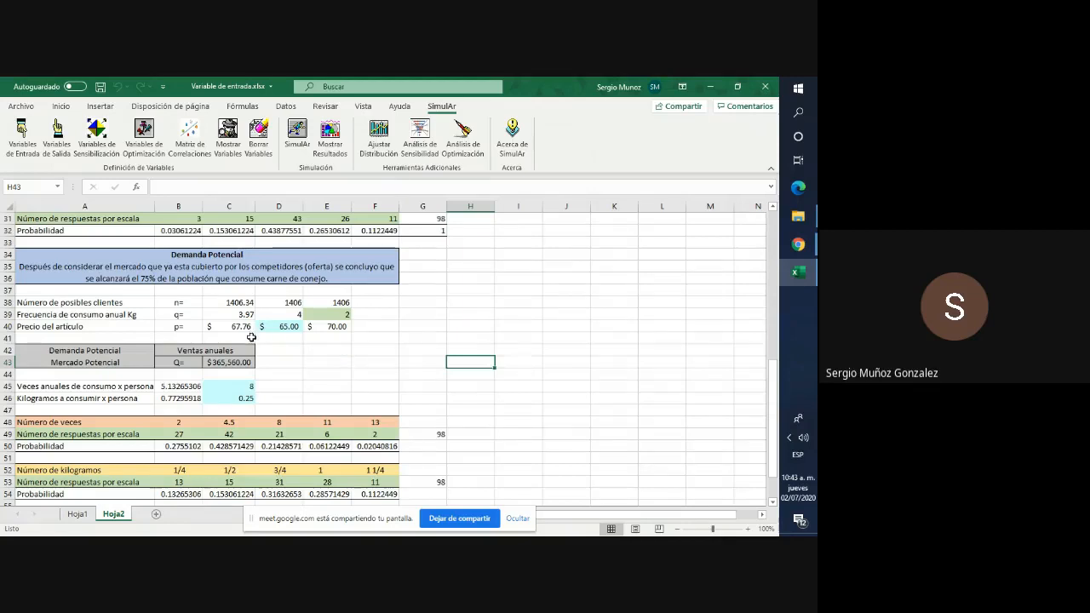
{"action": "left_click", "coordinate": [335, 327]}
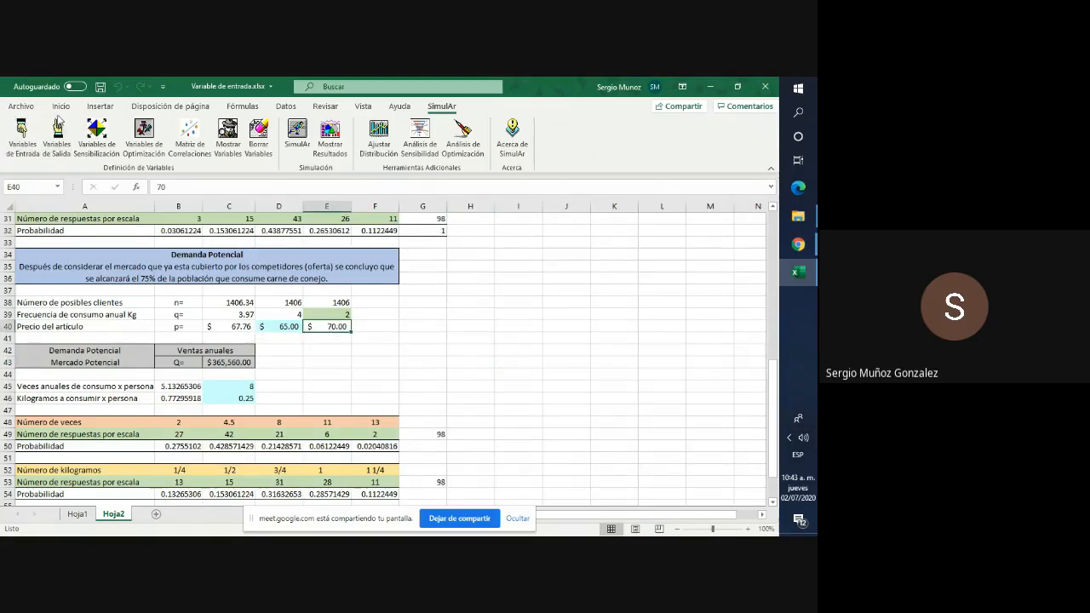
{"action": "left_click", "coordinate": [63, 109]}
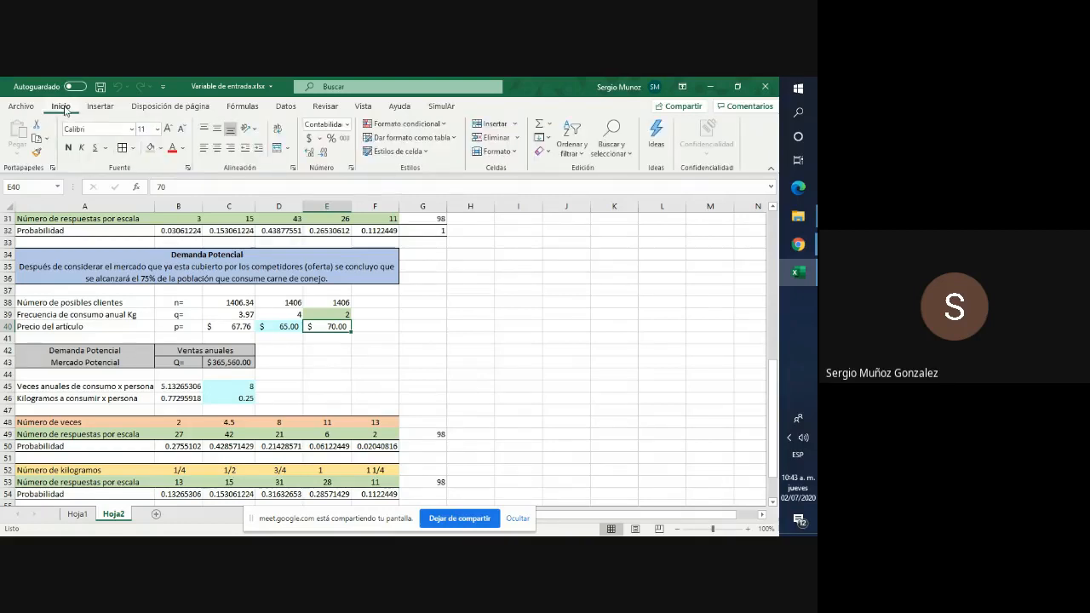
{"action": "left_click", "coordinate": [419, 364]}
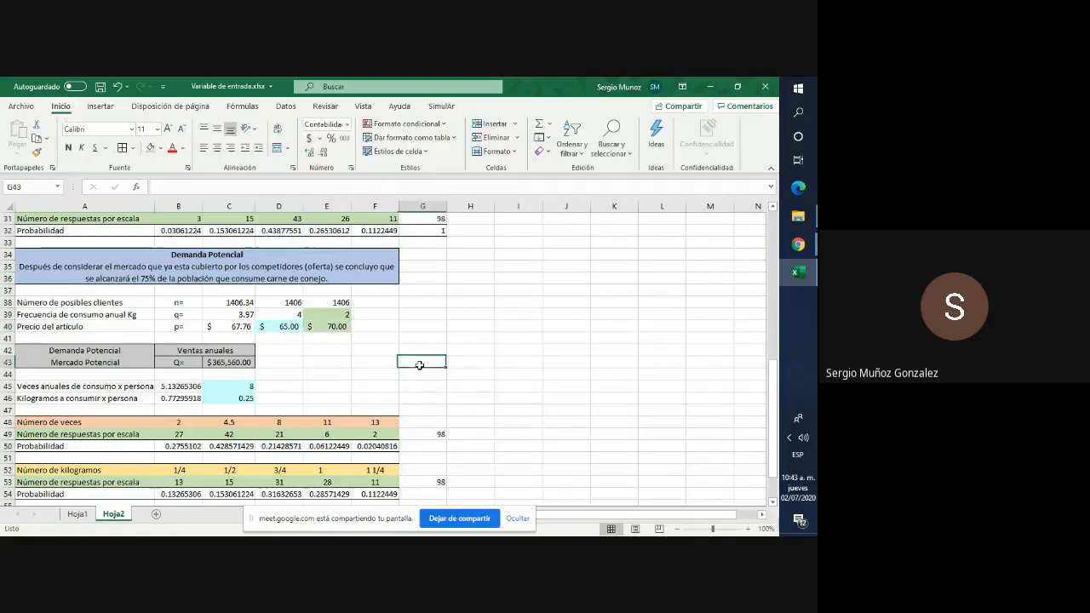
Enter the formula =Precio2+2 in the article price cell E40.
{"action": "left_click", "coordinate": [335, 326]}
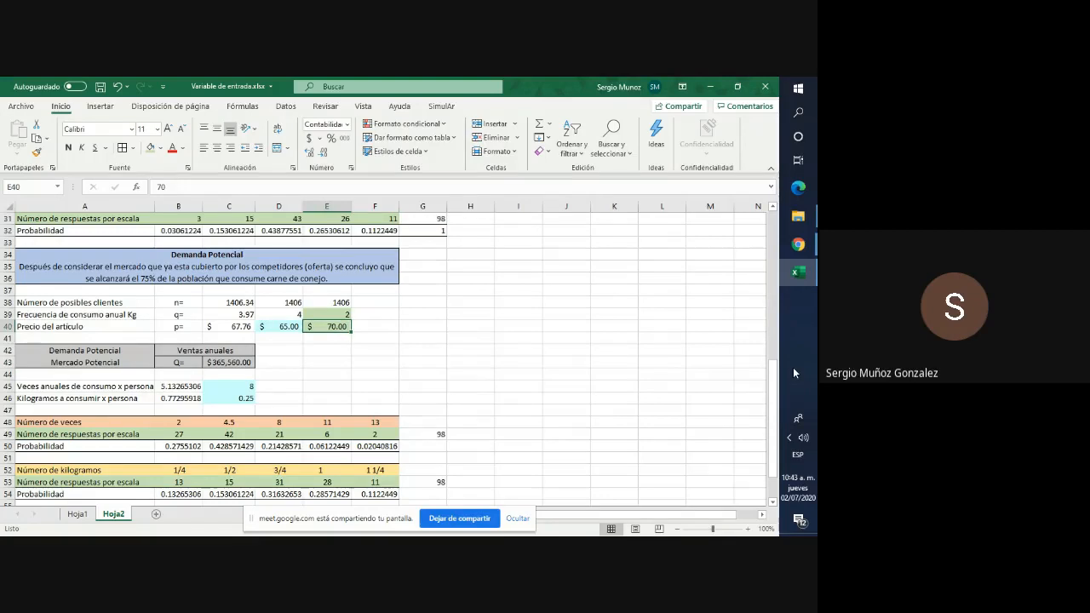
{"action": "type", "text": "="}
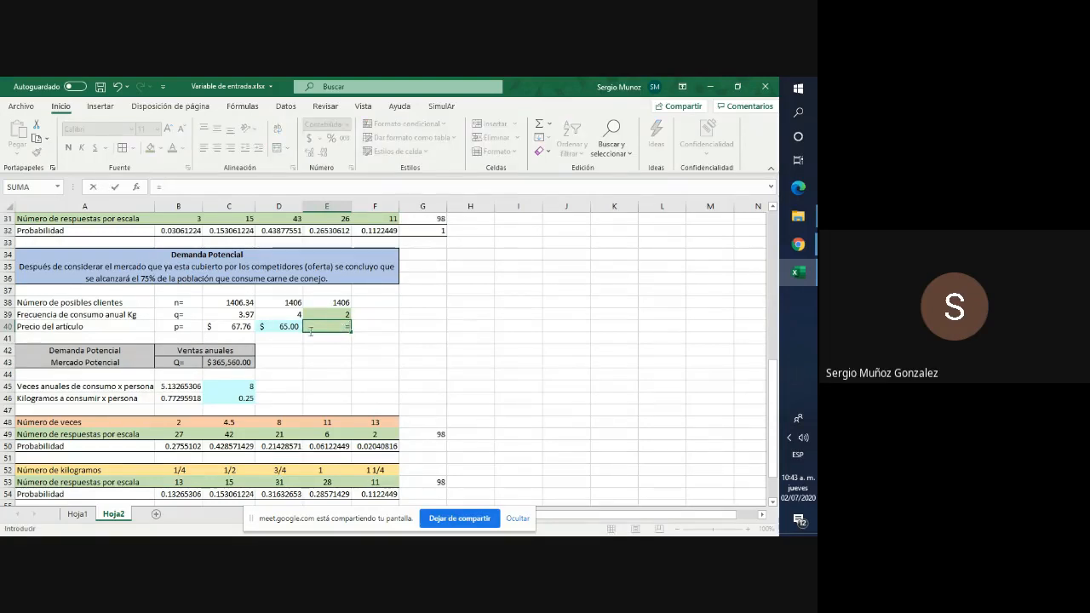
{"action": "left_click", "coordinate": [286, 329]}
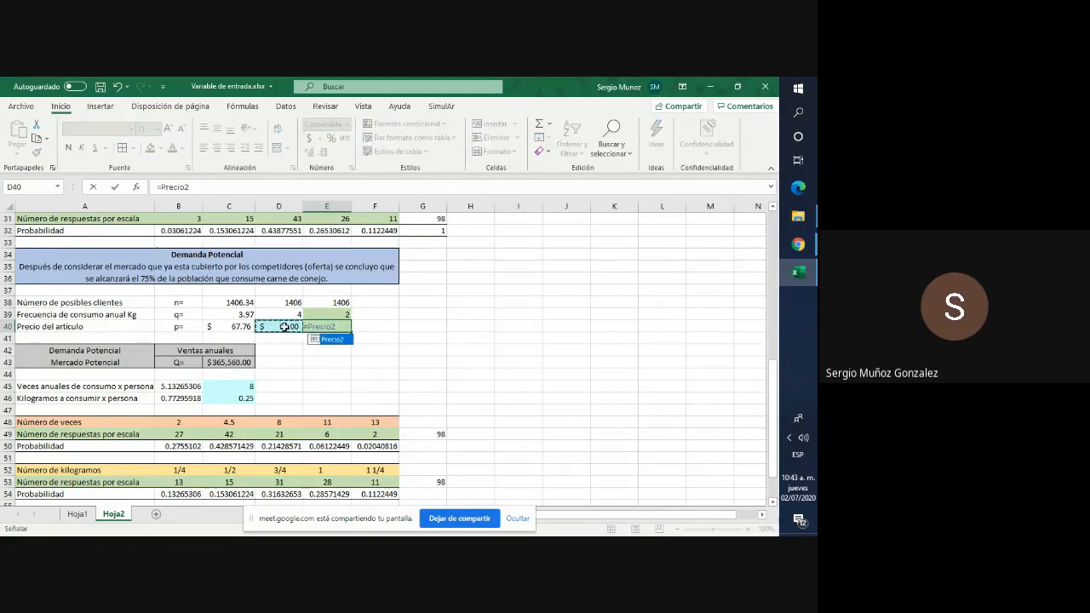
{"action": "type", "text": "+2"}
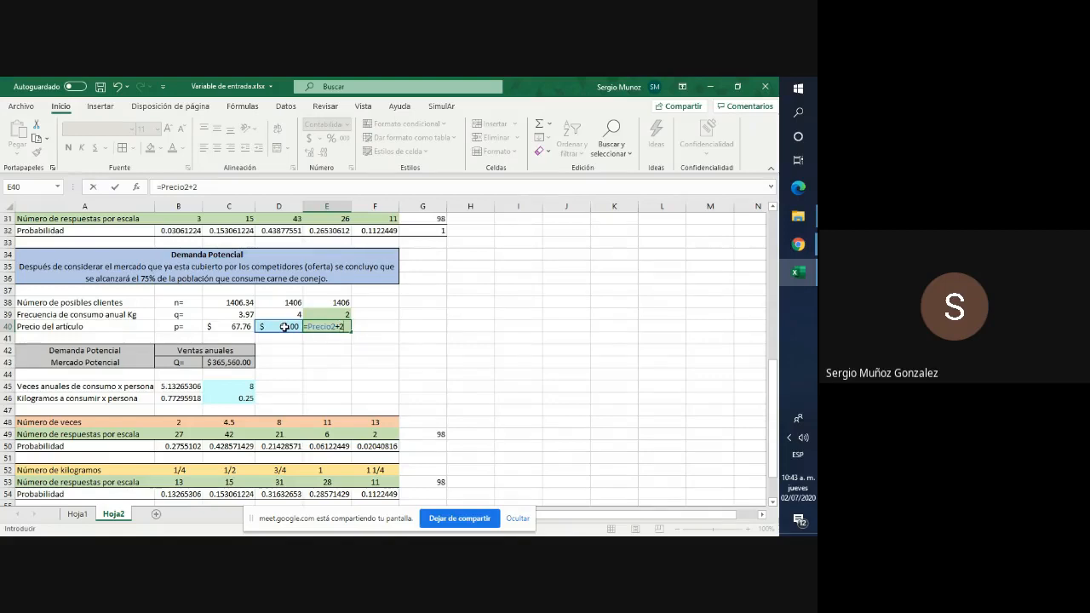
{"action": "key", "text": "Return"}
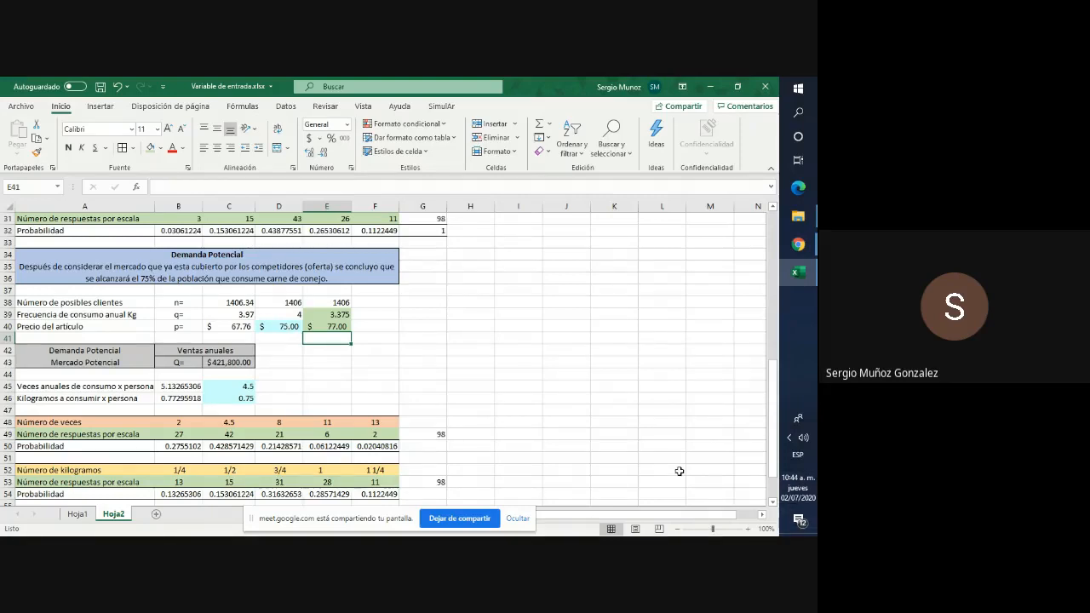
Recalculate the sheet repeatedly to examine how the prices in D40 and E40 and the potential sales in C43 respond.
{"action": "key", "text": "F9"}
{"action": "key", "text": "F9"}
{"action": "key", "text": "F9"}
{"action": "key", "text": "F9"}
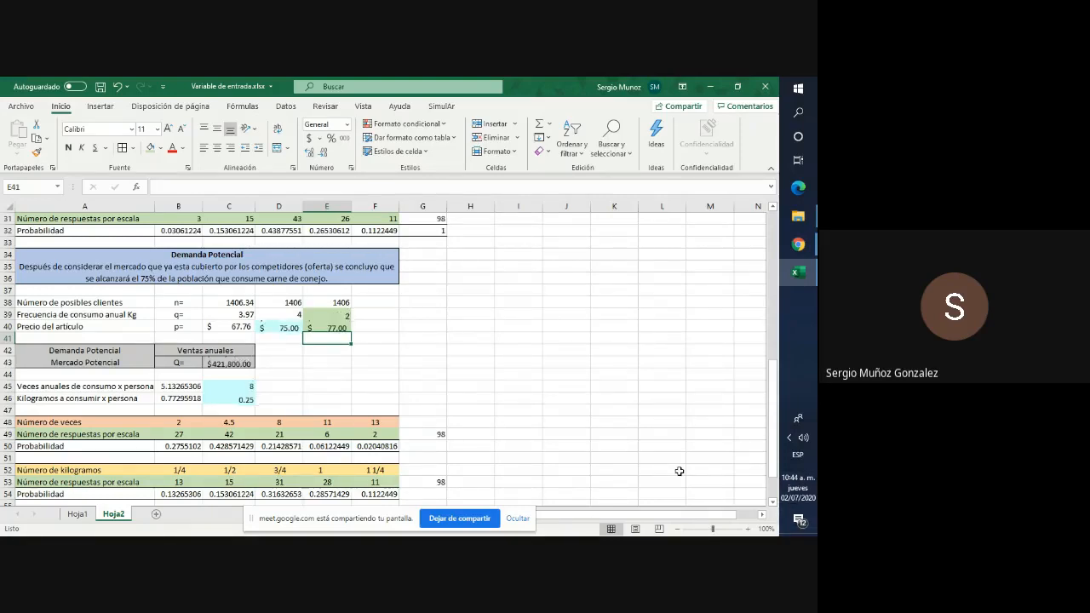
{"action": "key", "text": "F9"}
{"action": "key", "text": "F9"}
{"action": "key", "text": "F9"}
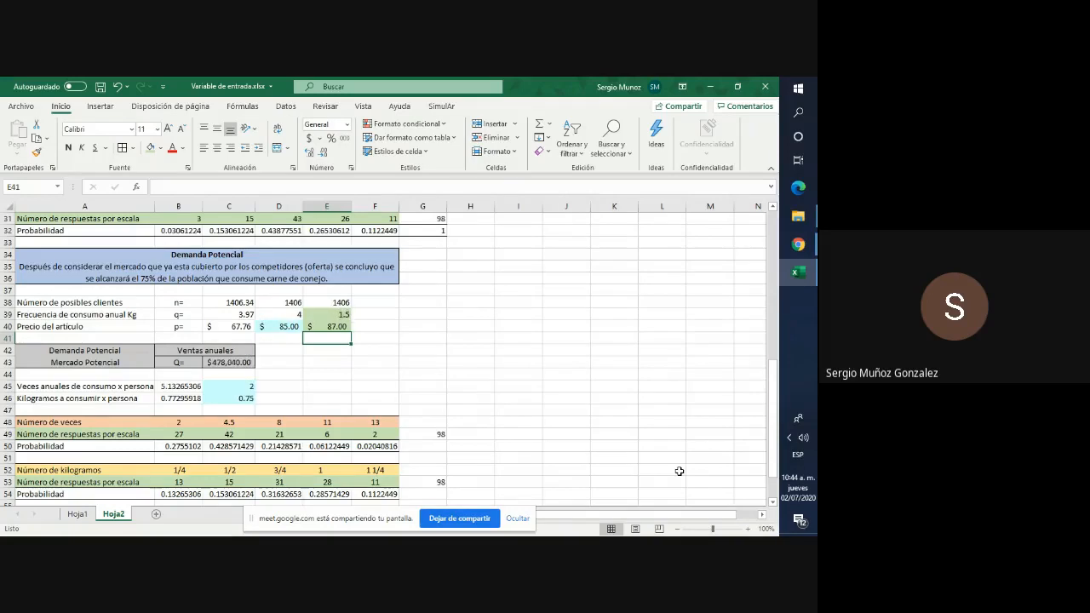
{"action": "key", "text": "F9"}
{"action": "key", "text": "F9"}
{"action": "key", "text": "F9"}
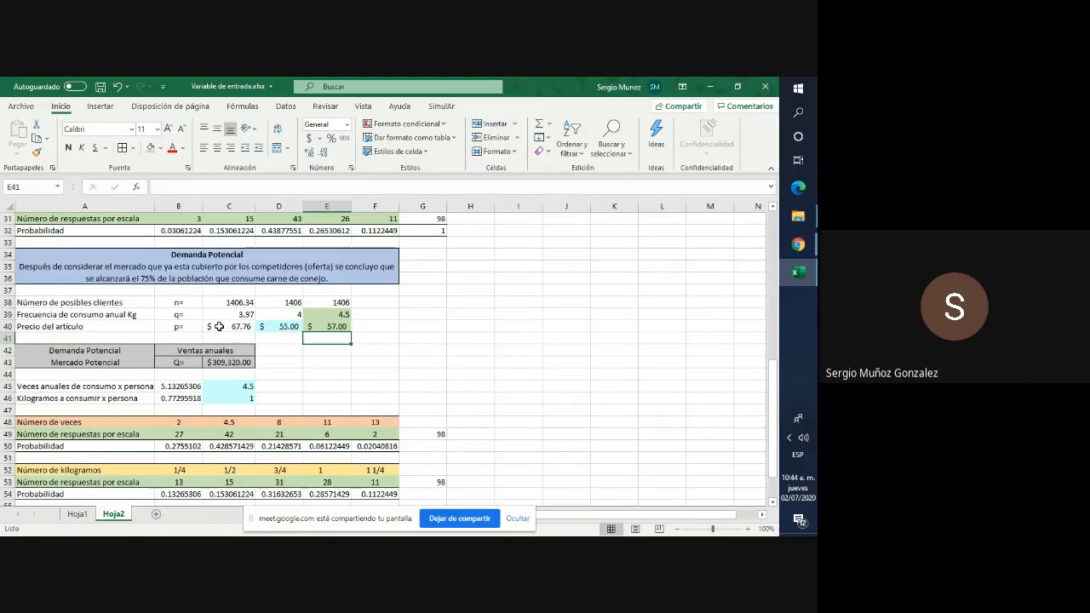
{"action": "key", "text": "F9"}
{"action": "key", "text": "F9"}
{"action": "key", "text": "F9"}
{"action": "key", "text": "F9"}
{"action": "key", "text": "F9"}
{"action": "key", "text": "F9"}
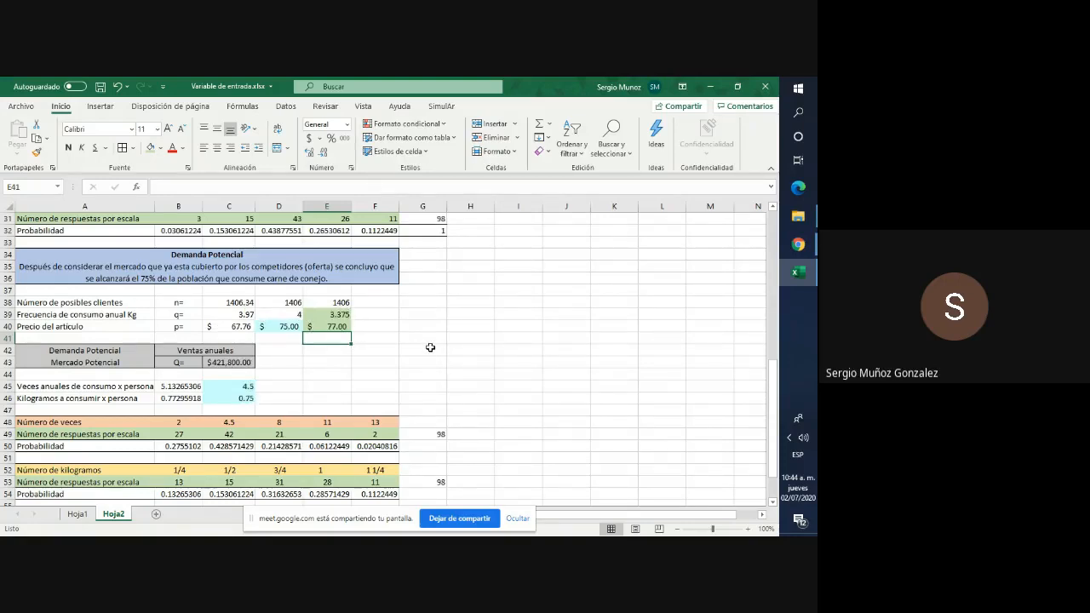
Calculate a second market potential in D43 with =E38*E39*E40 and fill the cell with grey.
{"action": "left_click", "coordinate": [296, 363]}
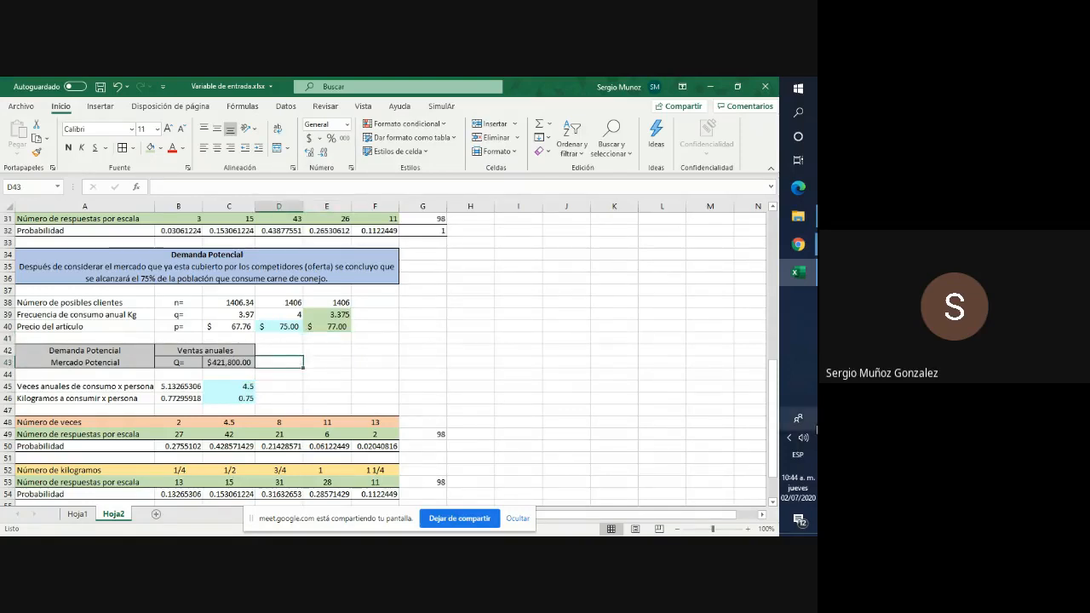
{"action": "type", "text": "="}
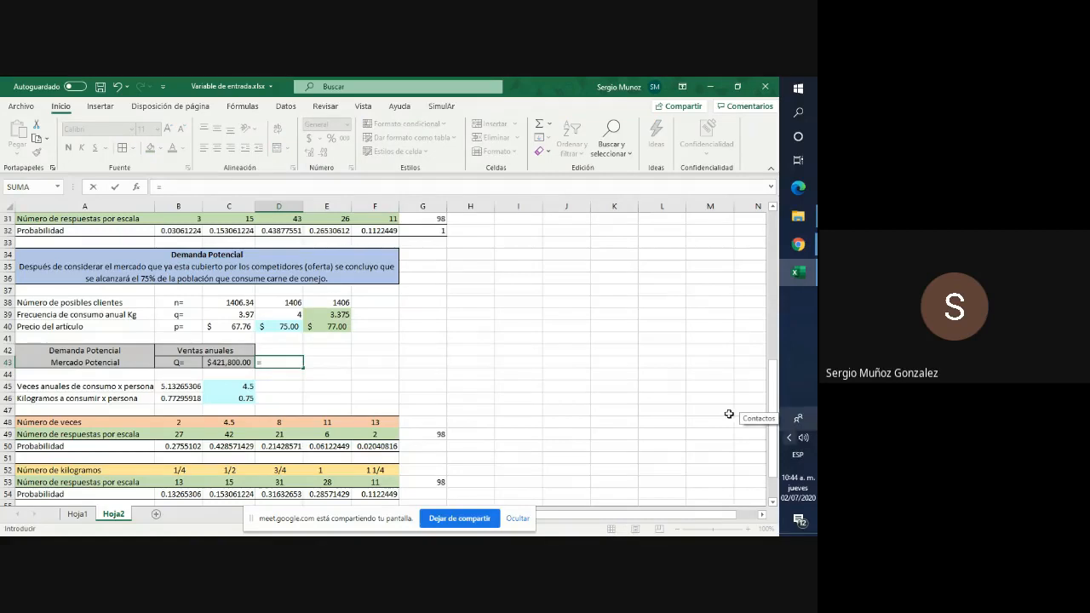
{"action": "left_click", "coordinate": [340, 304]}
{"action": "type", "text": "*"}
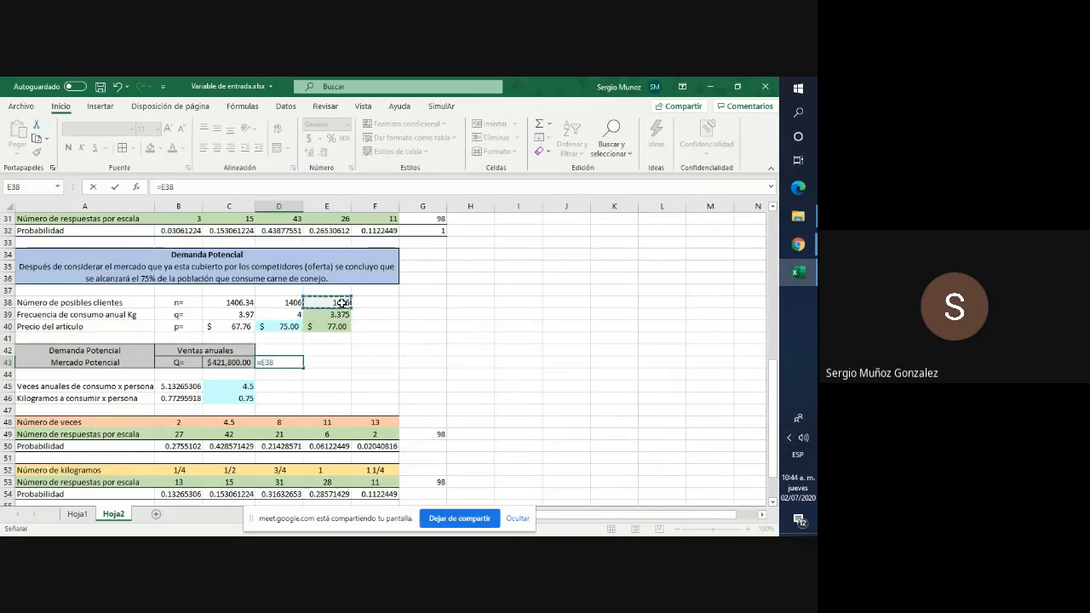
{"action": "left_click", "coordinate": [340, 315]}
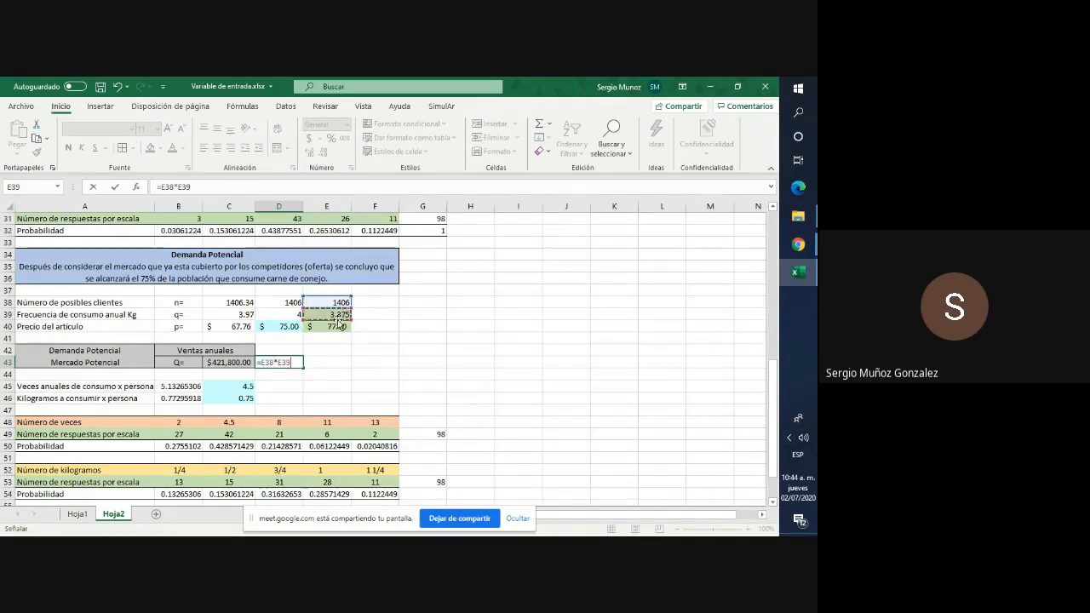
{"action": "type", "text": "*"}
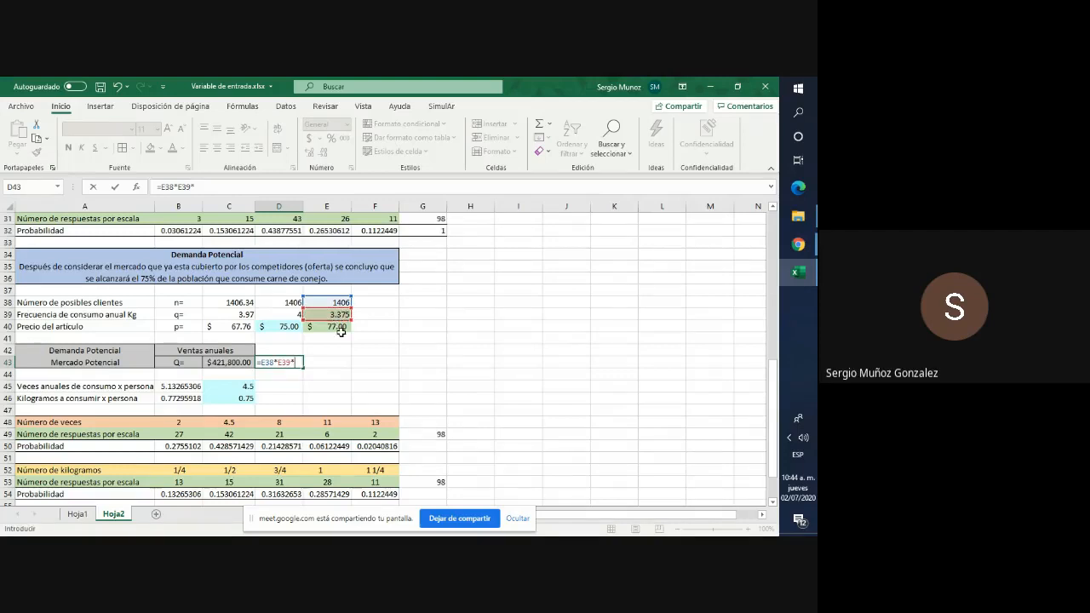
{"action": "left_click", "coordinate": [339, 327]}
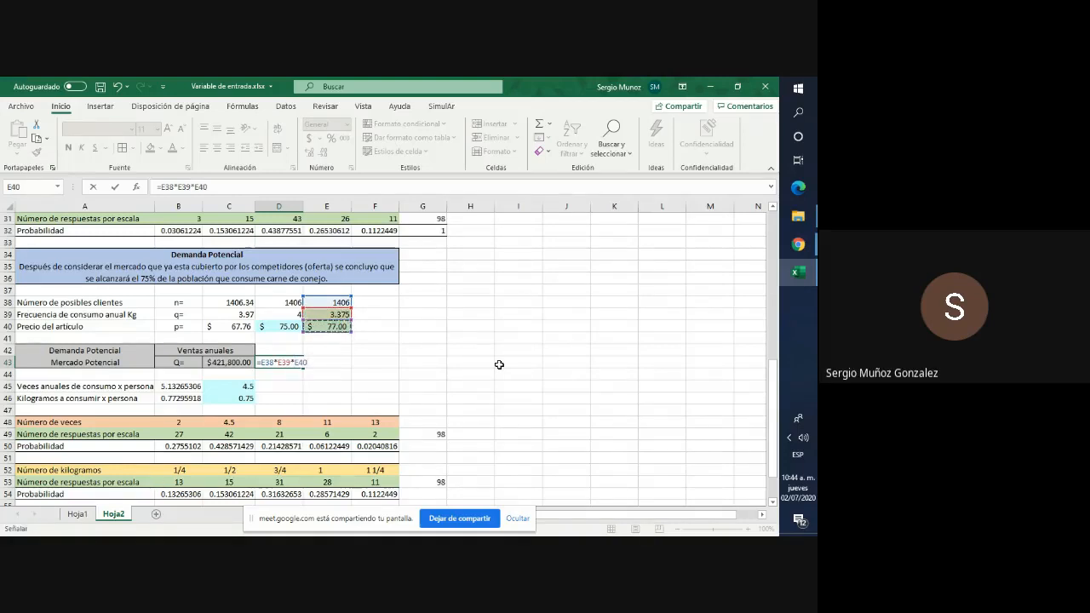
{"action": "key", "text": "ctrl+Return"}
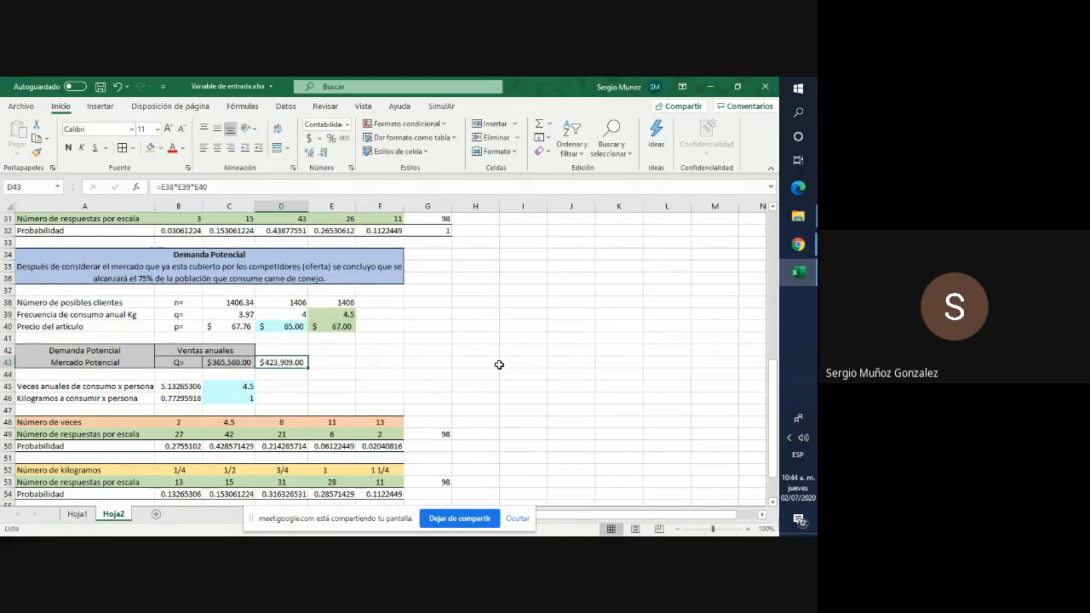
{"action": "left_click", "coordinate": [160, 148]}
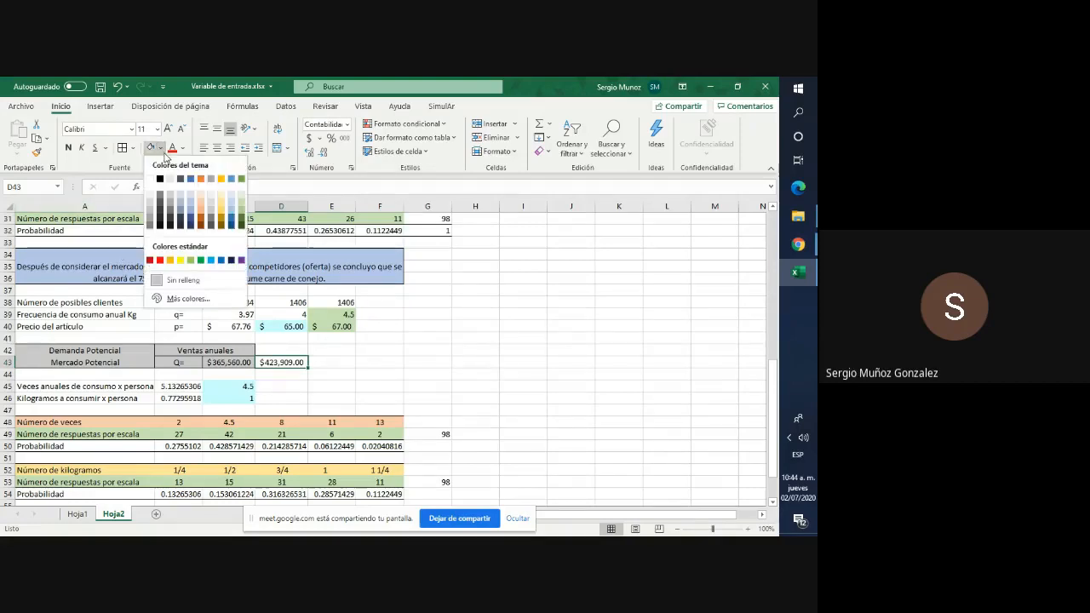
{"action": "left_click", "coordinate": [213, 214]}
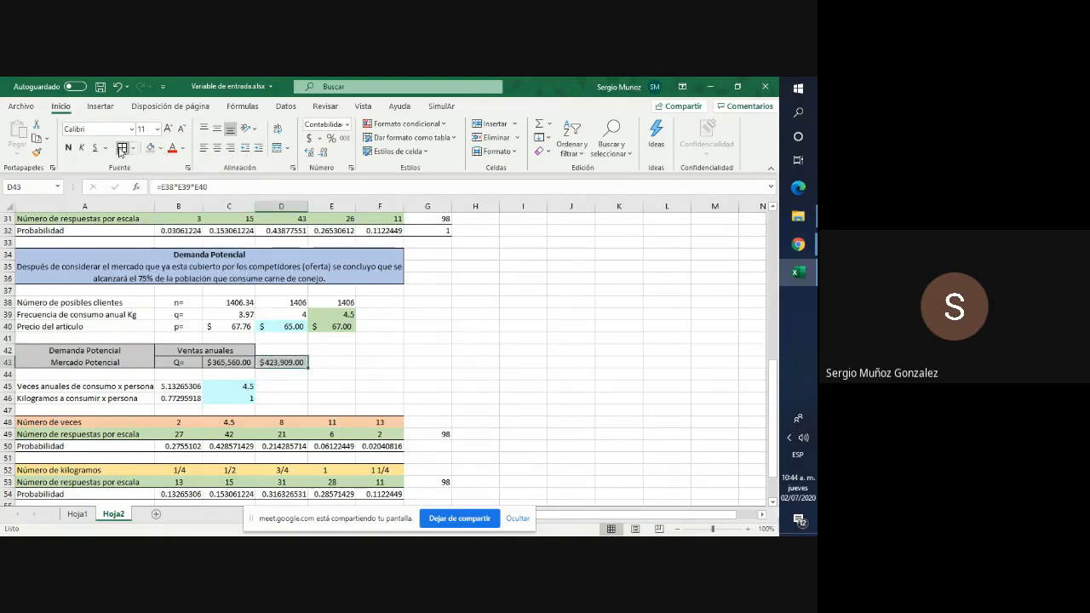
Recalculate the sheet repeatedly to examine how the market potentials in C43 and D43 respond to the simulated inputs.
{"action": "left_click", "coordinate": [532, 375]}
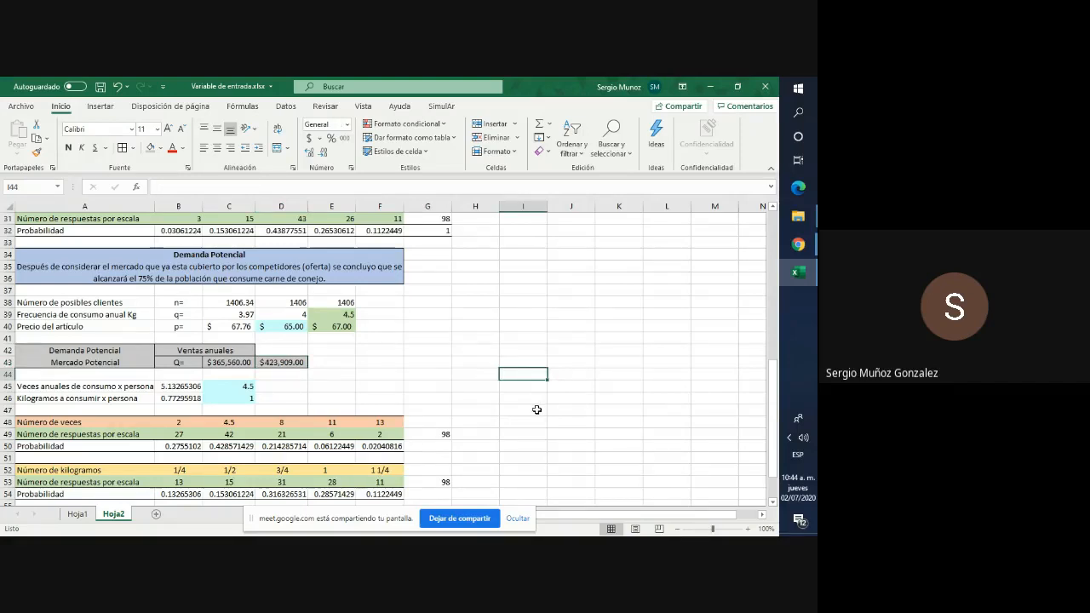
{"action": "key", "text": "F9"}
{"action": "key", "text": "F9"}
{"action": "key", "text": "F9"}
{"action": "key", "text": "F9"}
{"action": "key", "text": "F9"}
{"action": "key", "text": "F9"}
{"action": "key", "text": "F9"}
{"action": "key", "text": "F9"}
{"action": "key", "text": "F9"}
{"action": "key", "text": "F9"}
{"action": "key", "text": "F9"}
{"action": "key", "text": "F9"}
{"action": "key", "text": "F9"}
{"action": "key", "text": "F9"}
{"action": "key", "text": "F9"}
{"action": "key", "text": "F9"}
{"action": "key", "text": "F9"}
{"action": "key", "text": "F9"}
{"action": "key", "text": "F9"}
{"action": "key", "text": "F9"}
{"action": "key", "text": "F9"}
{"action": "key", "text": "F9"}
{"action": "key", "text": "F9"}
{"action": "key", "text": "F9"}
{"action": "key", "text": "F9"}
{"action": "key", "text": "F9"}
{"action": "key", "text": "F9"}
{"action": "key", "text": "F9"}
{"action": "key", "text": "F9"}
{"action": "key", "text": "F9"}
{"action": "key", "text": "F9"}
{"action": "key", "text": "F9"}
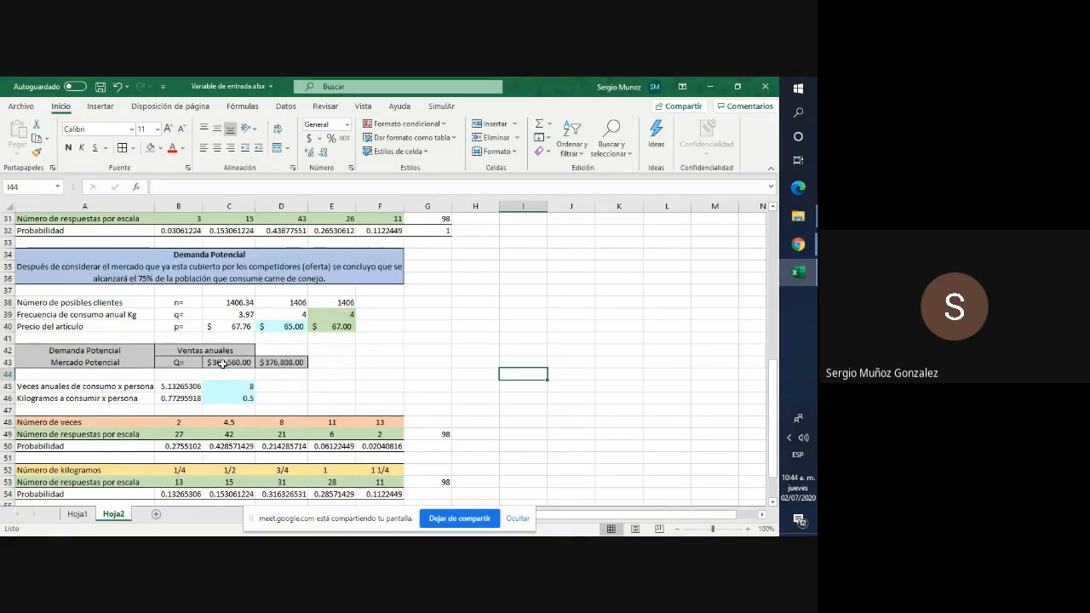
{"action": "left_click", "coordinate": [226, 362]}
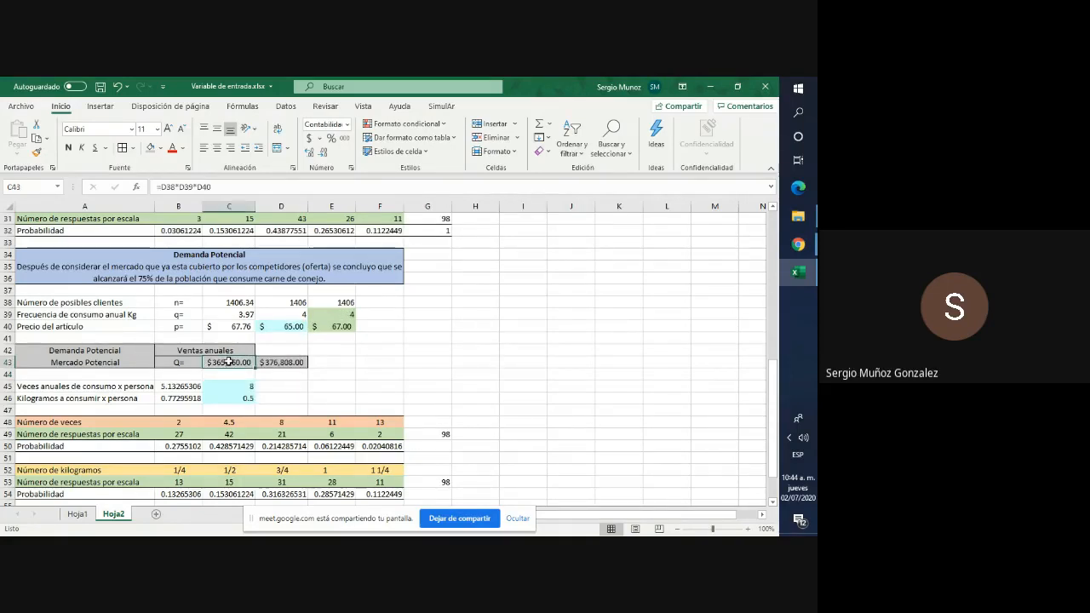
{"action": "key", "text": "F9"}
{"action": "key", "text": "F9"}
{"action": "left_click", "coordinate": [384, 384]}
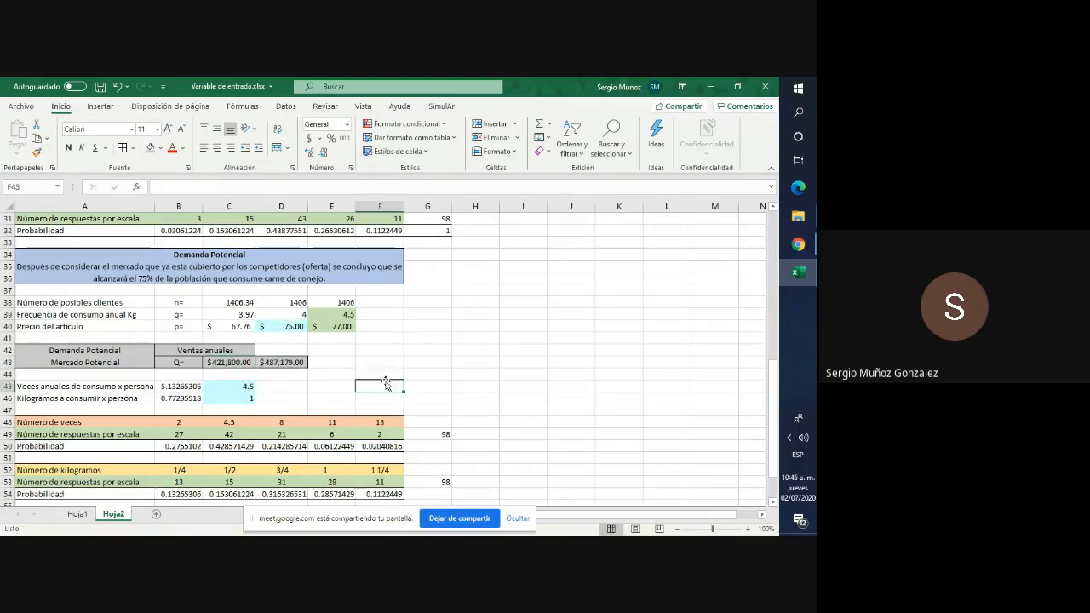
Replace the price reference in the C43 market potential formula with a fixed price, giving =D38*D39*70.
{"action": "left_click", "coordinate": [217, 362]}
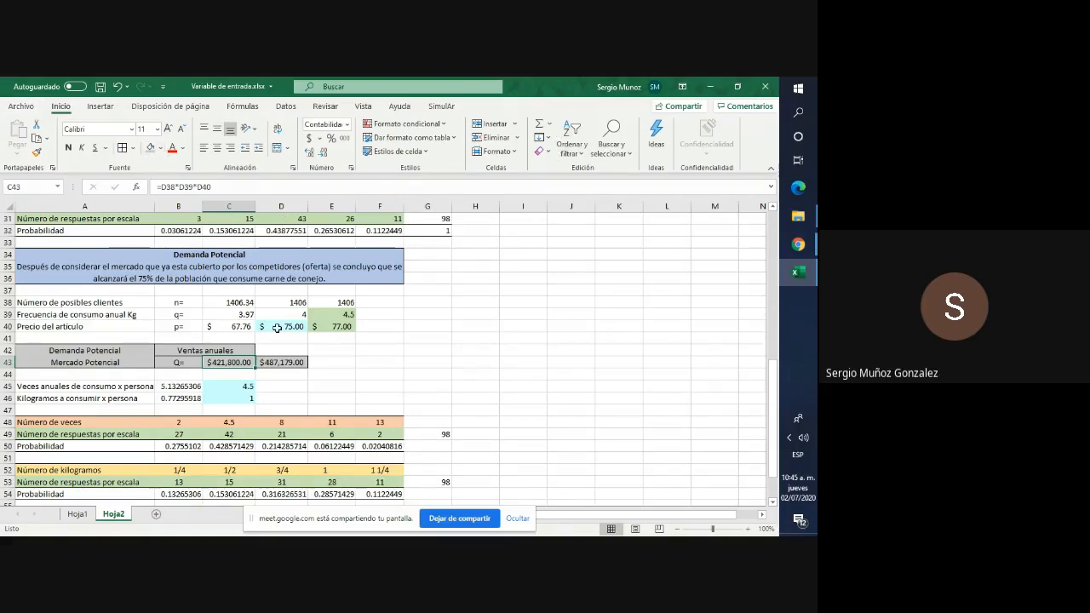
{"action": "left_click", "coordinate": [219, 186]}
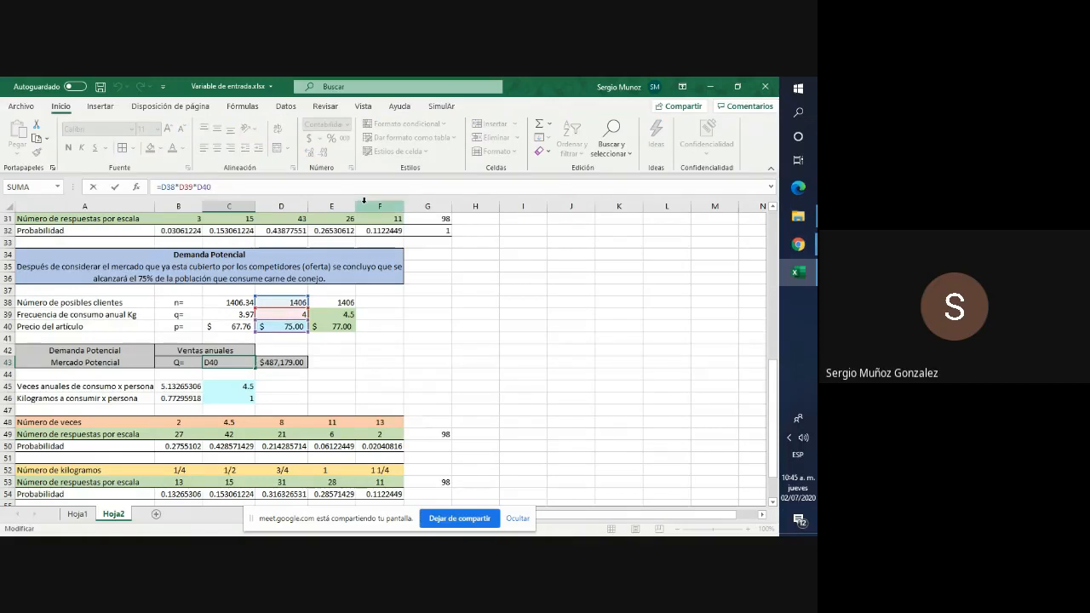
{"action": "key", "text": "BackSpace"}
{"action": "key", "text": "BackSpace"}
{"action": "key", "text": "BackSpace"}
{"action": "type", "text": "70"}
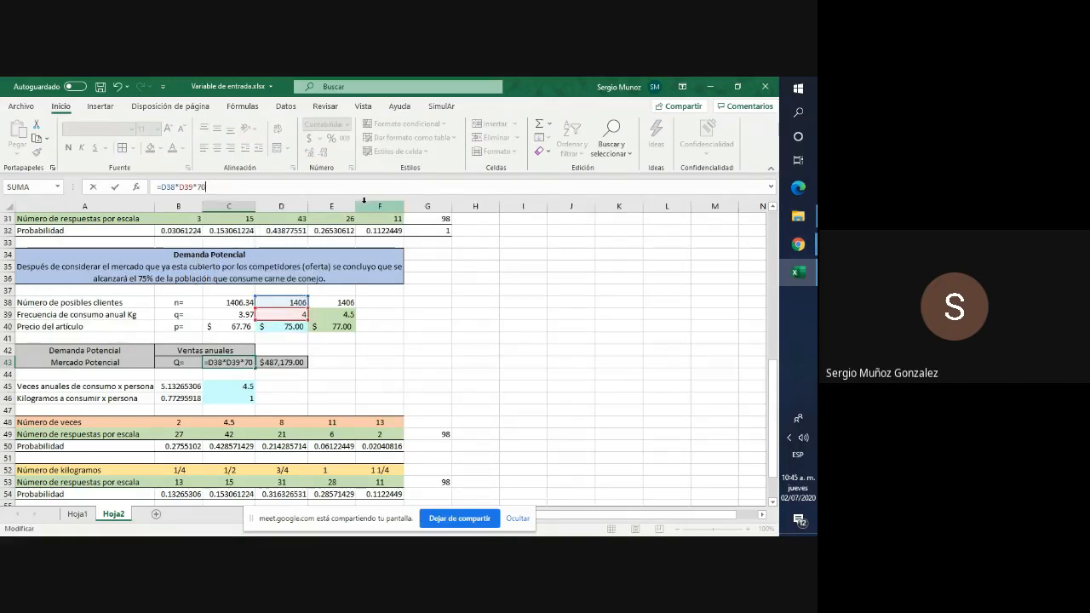
{"action": "key", "text": "Return"}
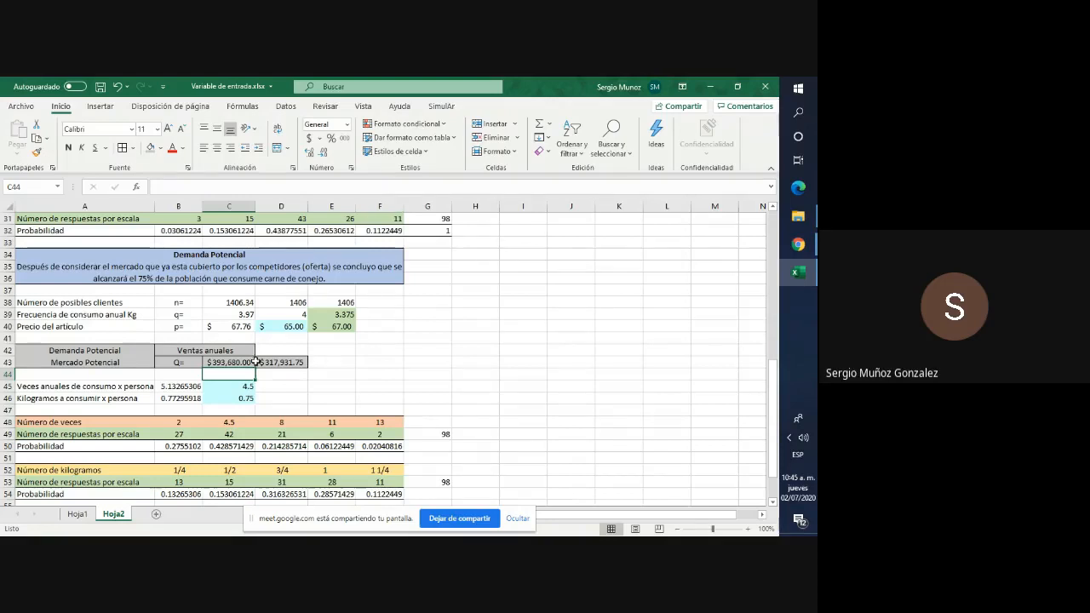
Check the C43 formula and recalculate repeatedly to compare the fixed-price market potential with the simulated one in D43.
{"action": "left_click", "coordinate": [246, 360]}
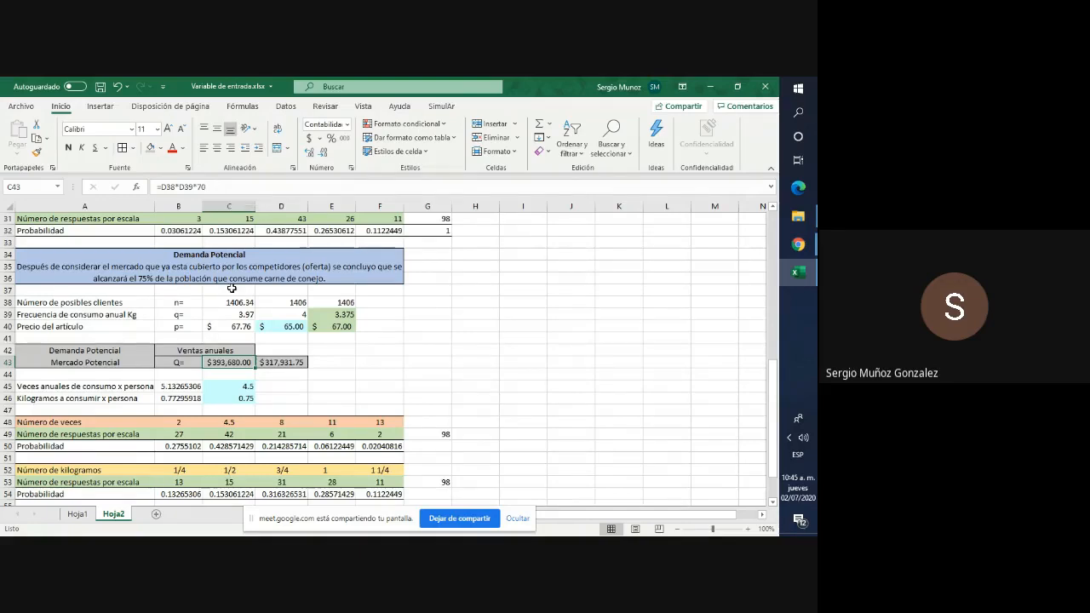
{"action": "left_click", "coordinate": [458, 423]}
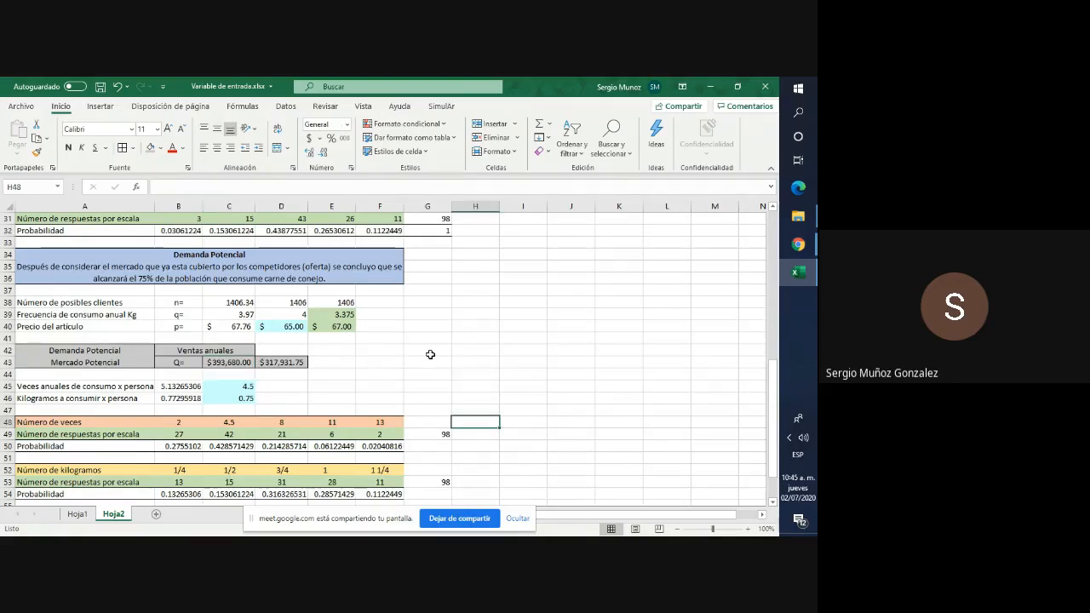
{"action": "key", "text": "F9"}
{"action": "key", "text": "F9"}
{"action": "key", "text": "F9"}
{"action": "key", "text": "F9"}
{"action": "key", "text": "F9"}
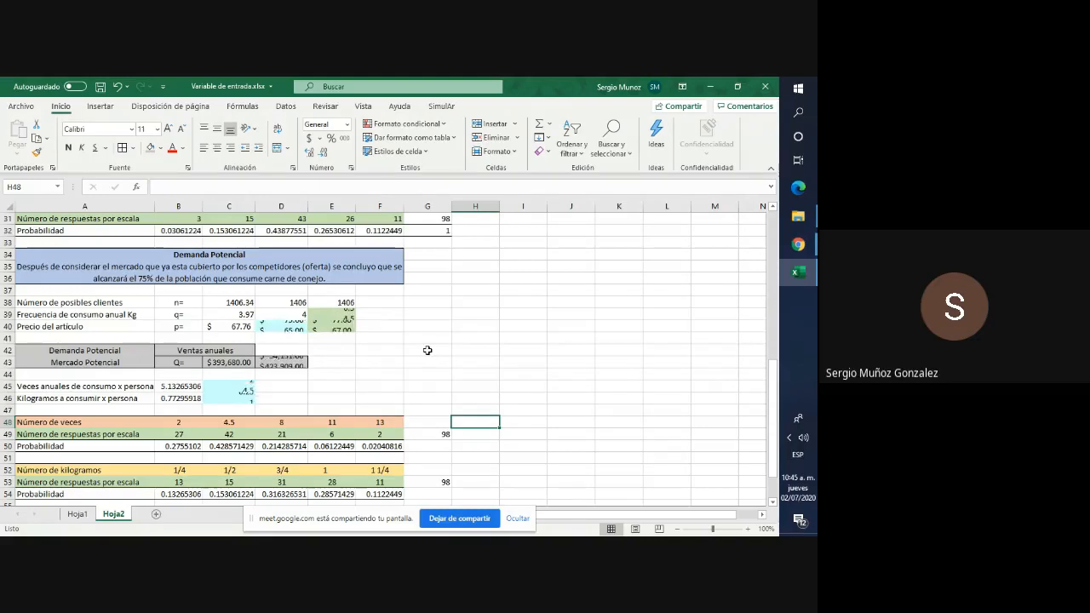
{"action": "key", "text": "F9"}
{"action": "key", "text": "F9"}
{"action": "key", "text": "F9"}
{"action": "key", "text": "F9"}
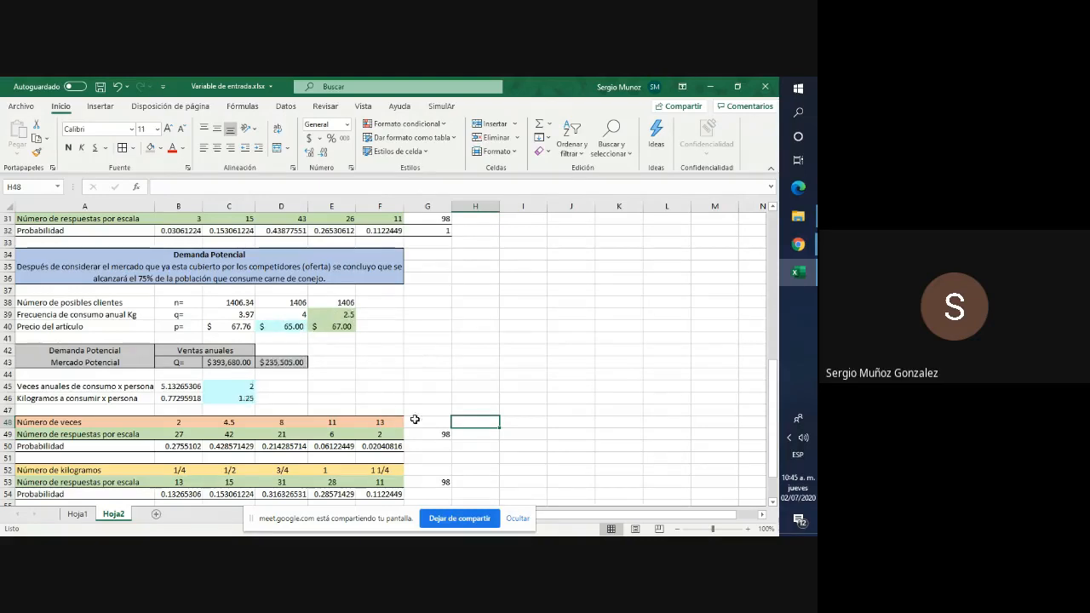
{"action": "key", "text": "F9"}
{"action": "key", "text": "F9"}
{"action": "key", "text": "F9"}
{"action": "key", "text": "F9"}
{"action": "key", "text": "F9"}
{"action": "key", "text": "F9"}
{"action": "key", "text": "F9"}
{"action": "key", "text": "F9"}
{"action": "scroll", "coordinate": [435, 390], "scroll_direction": "down", "scroll_amount": 2}
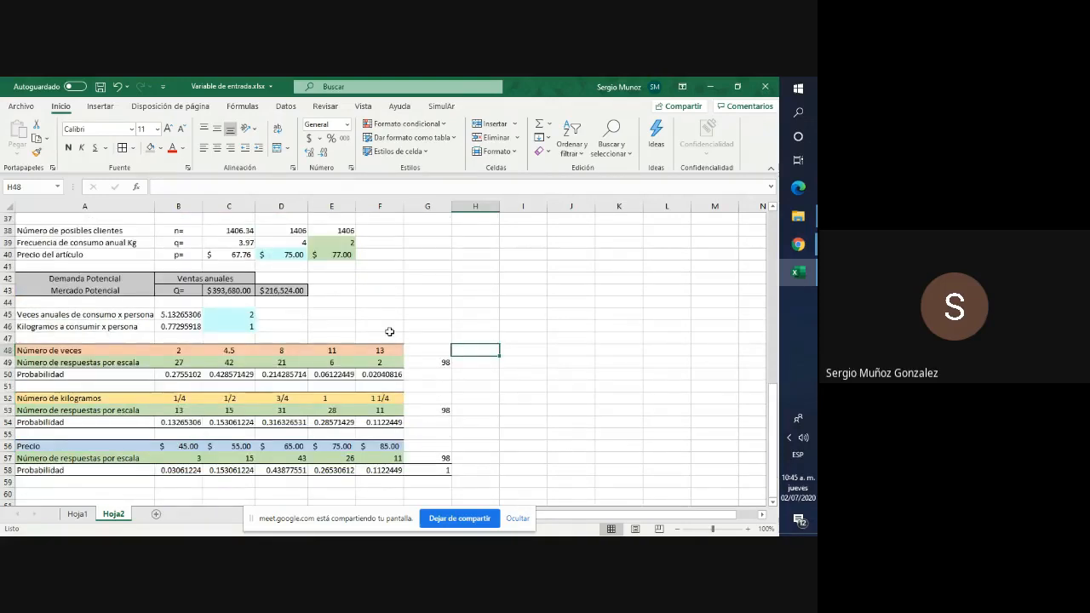
Display the SimulAr commands with D43 selected, and review the potential demand example on Hoja1 before returning to Hoja2.
{"action": "left_click", "coordinate": [284, 290]}
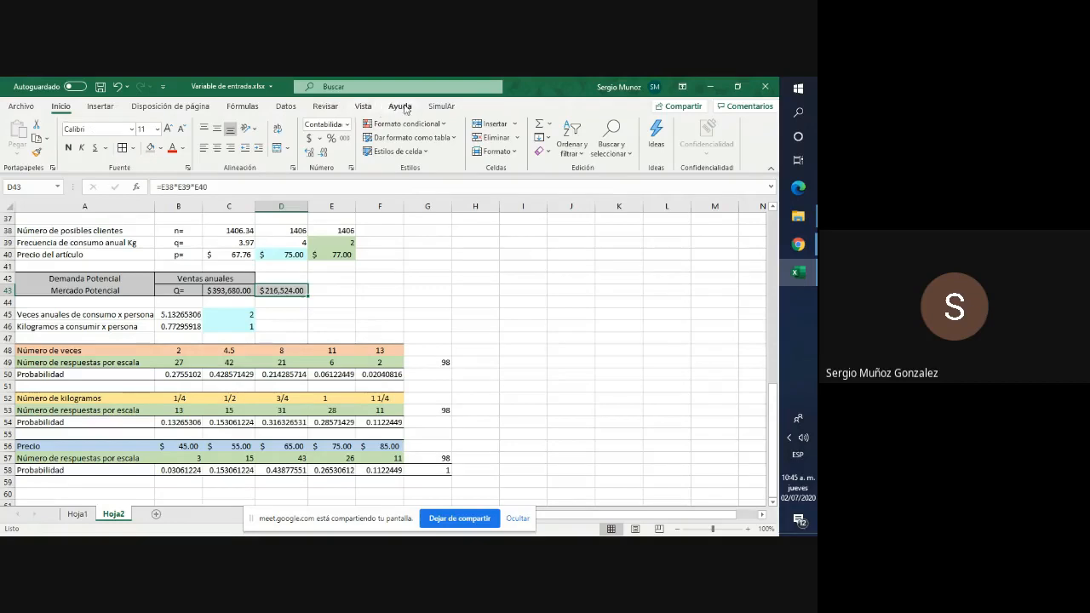
{"action": "left_click", "coordinate": [431, 109]}
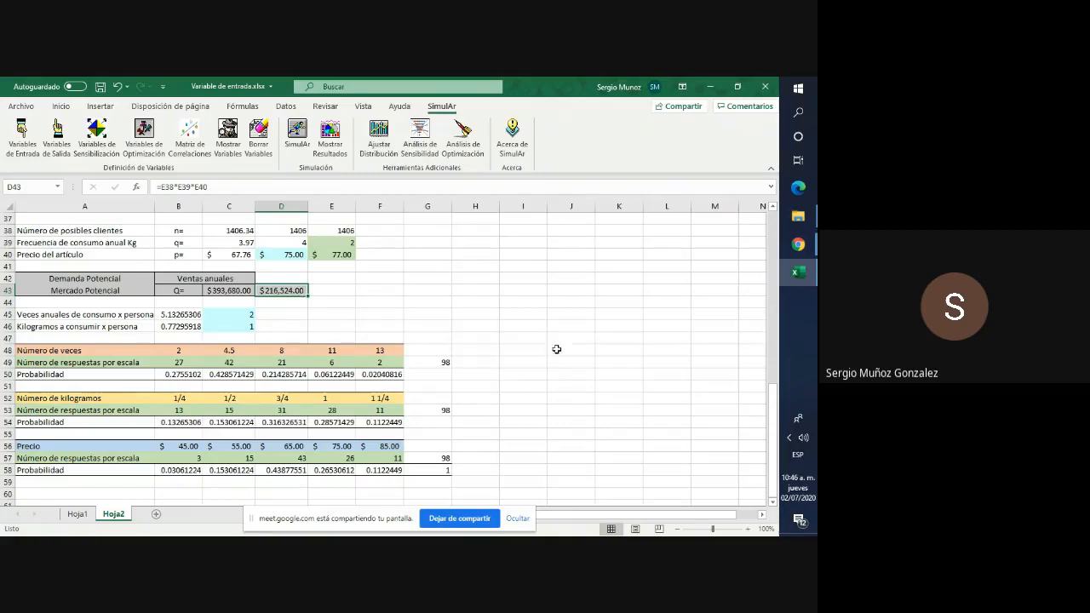
{"action": "scroll", "coordinate": [518, 345], "scroll_direction": "up", "scroll_amount": 1}
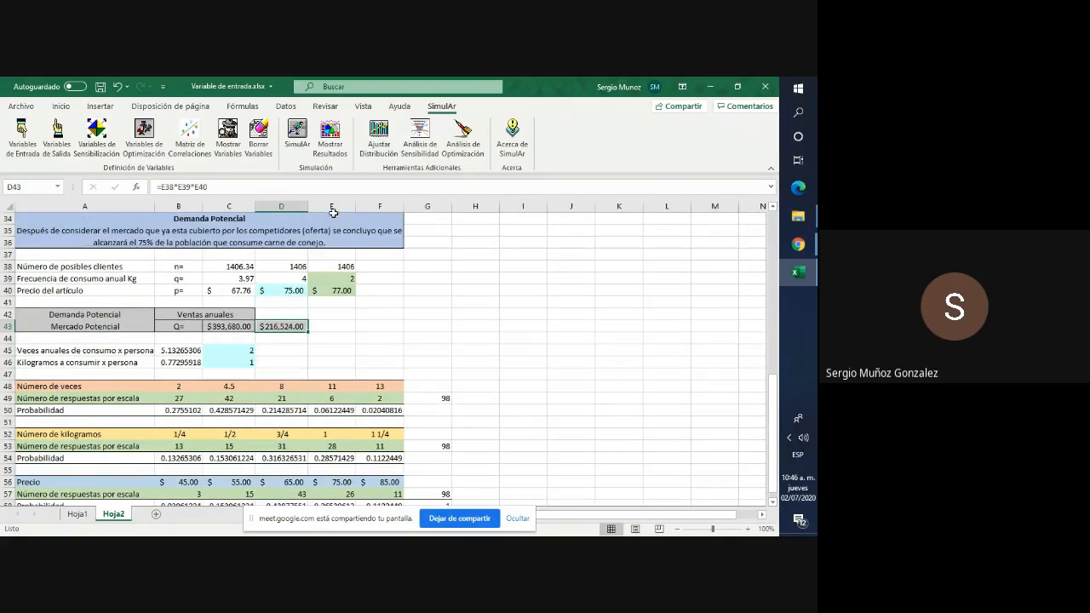
{"action": "scroll", "coordinate": [385, 365], "scroll_direction": "down", "scroll_amount": 1}
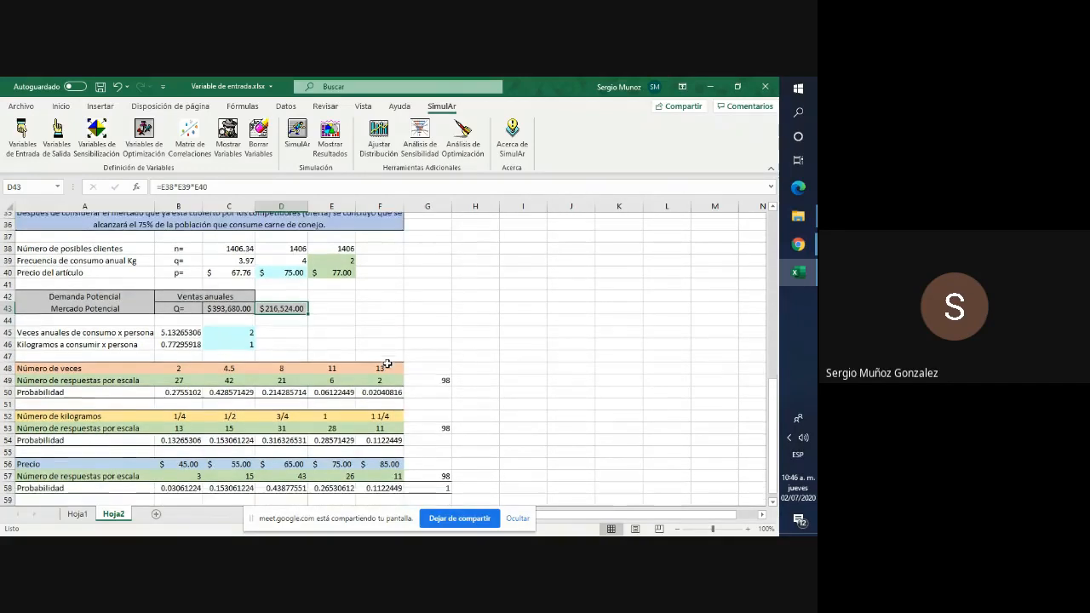
{"action": "left_click", "coordinate": [77, 513]}
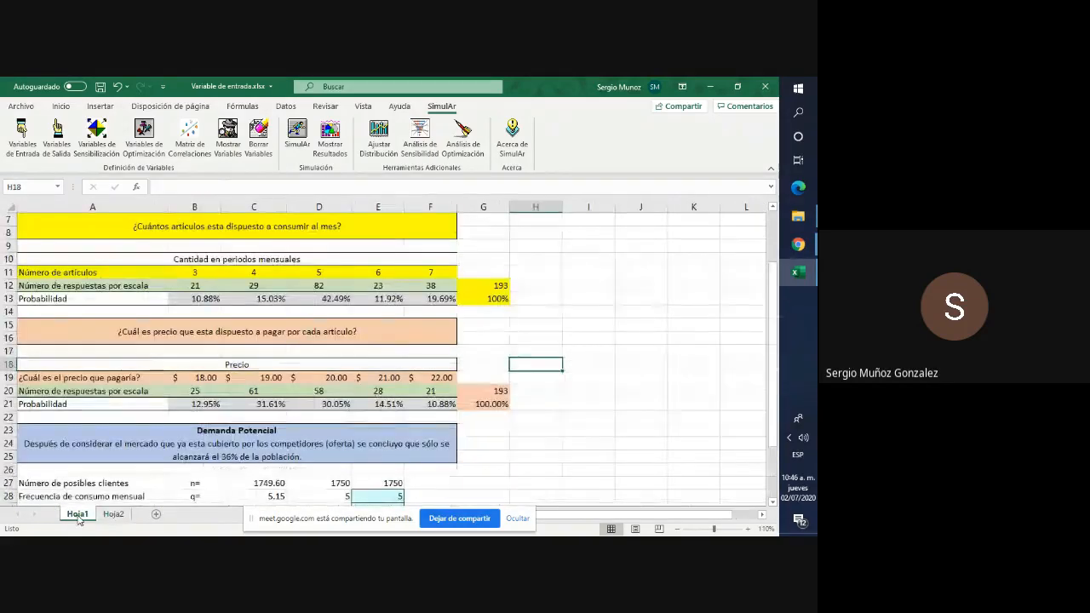
{"action": "scroll", "coordinate": [485, 378], "scroll_direction": "up", "scroll_amount": 2}
{"action": "scroll", "coordinate": [313, 422], "scroll_direction": "down", "scroll_amount": 3}
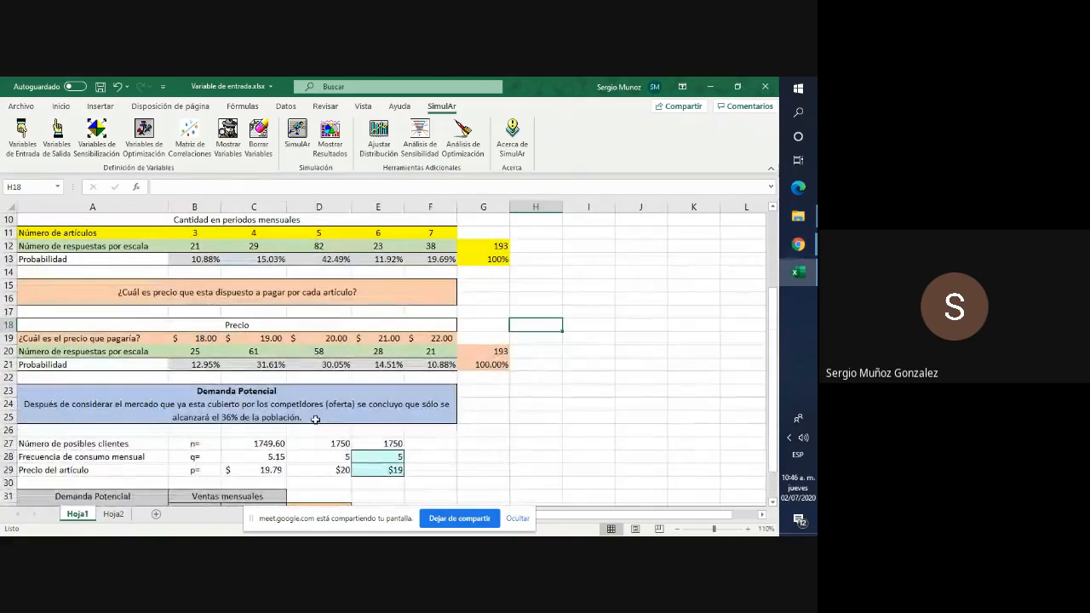
{"action": "left_click", "coordinate": [110, 515]}
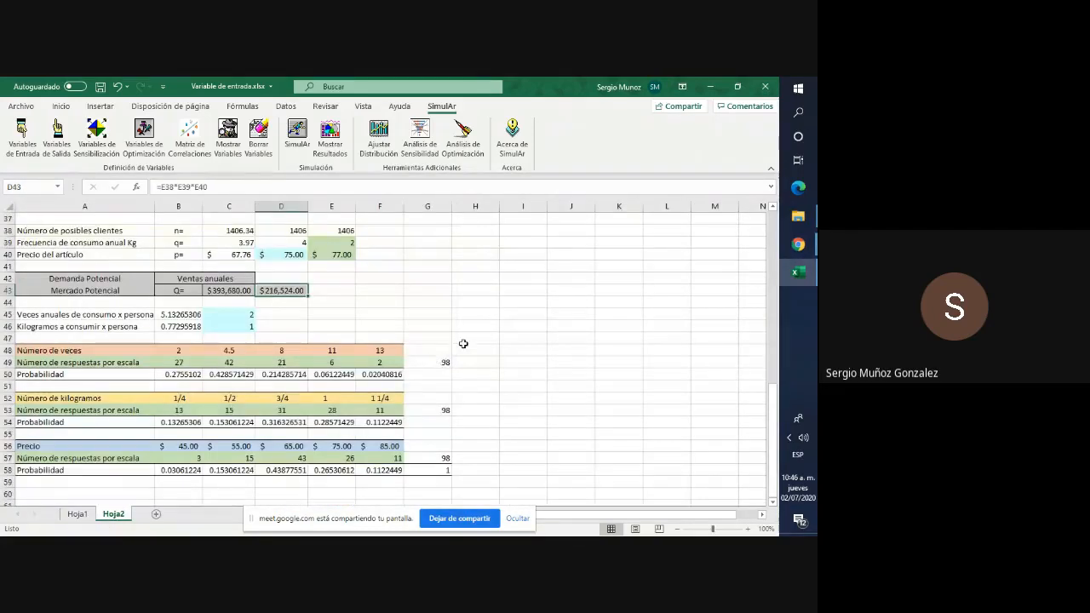
Review the survey questions, probability tables and potential demand section throughout Hoja2.
{"action": "scroll", "coordinate": [465, 342], "scroll_direction": "down", "scroll_amount": 2}
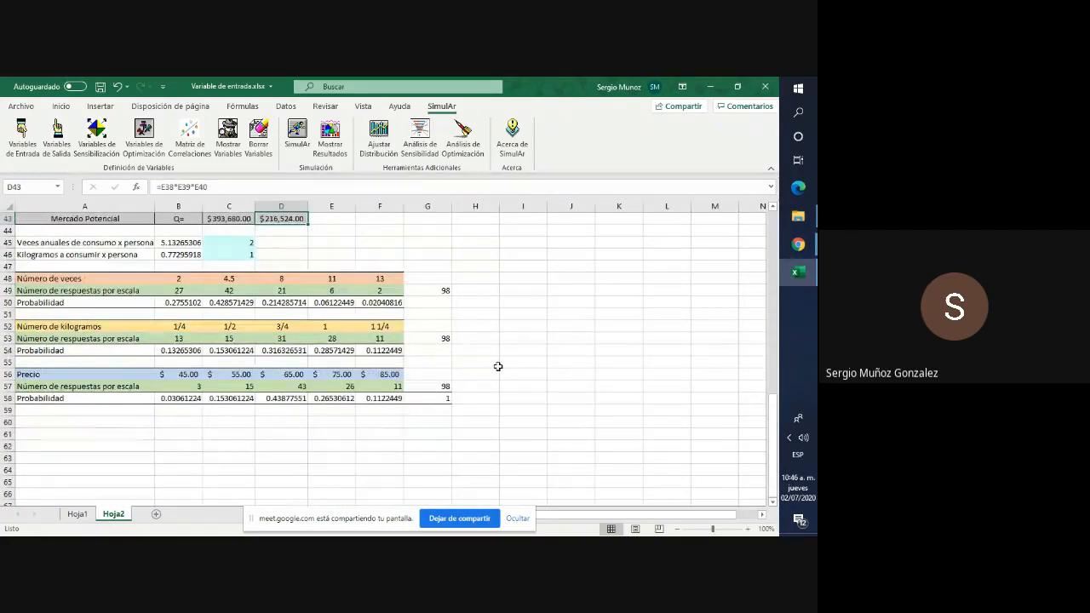
{"action": "scroll", "coordinate": [498, 366], "scroll_direction": "up", "scroll_amount": 4}
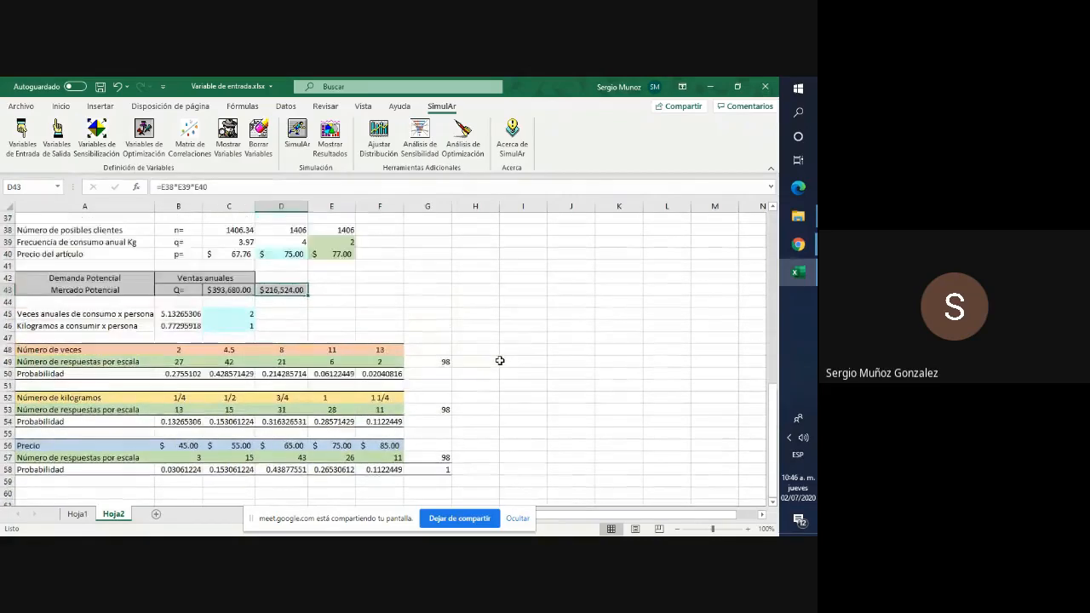
{"action": "scroll", "coordinate": [499, 360], "scroll_direction": "up", "scroll_amount": 3}
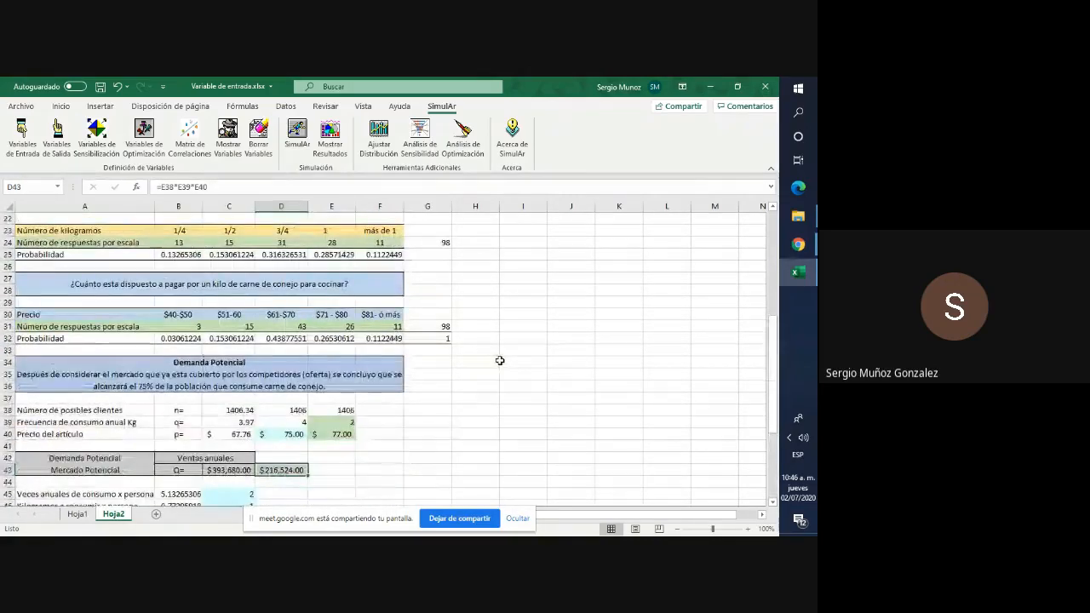
{"action": "scroll", "coordinate": [499, 360], "scroll_direction": "up", "scroll_amount": 4}
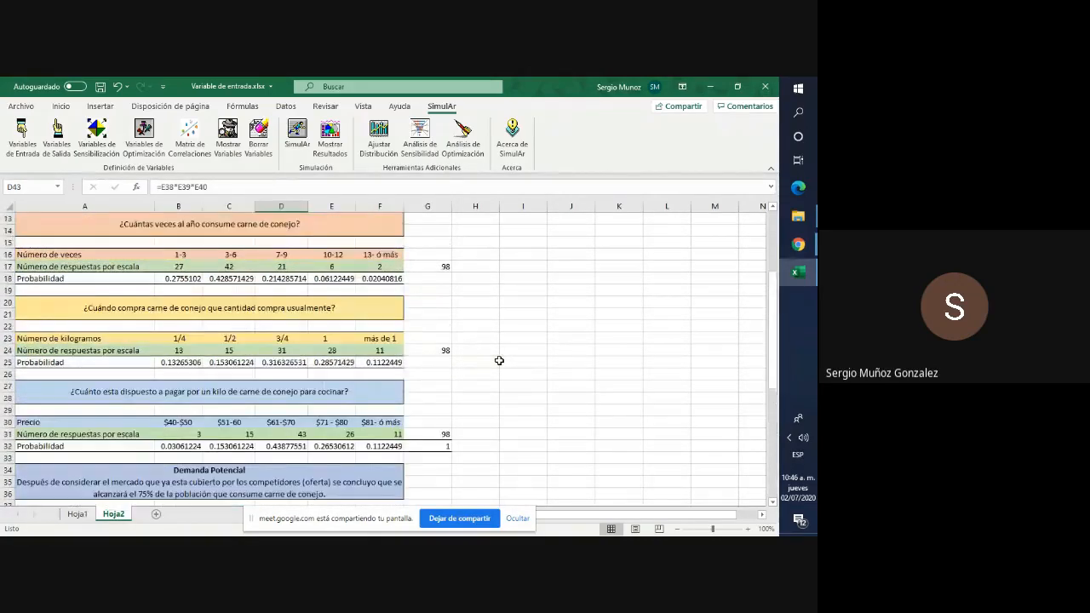
{"action": "scroll", "coordinate": [499, 360], "scroll_direction": "down", "scroll_amount": 6}
{"action": "scroll", "coordinate": [498, 361], "scroll_direction": "down", "scroll_amount": 2}
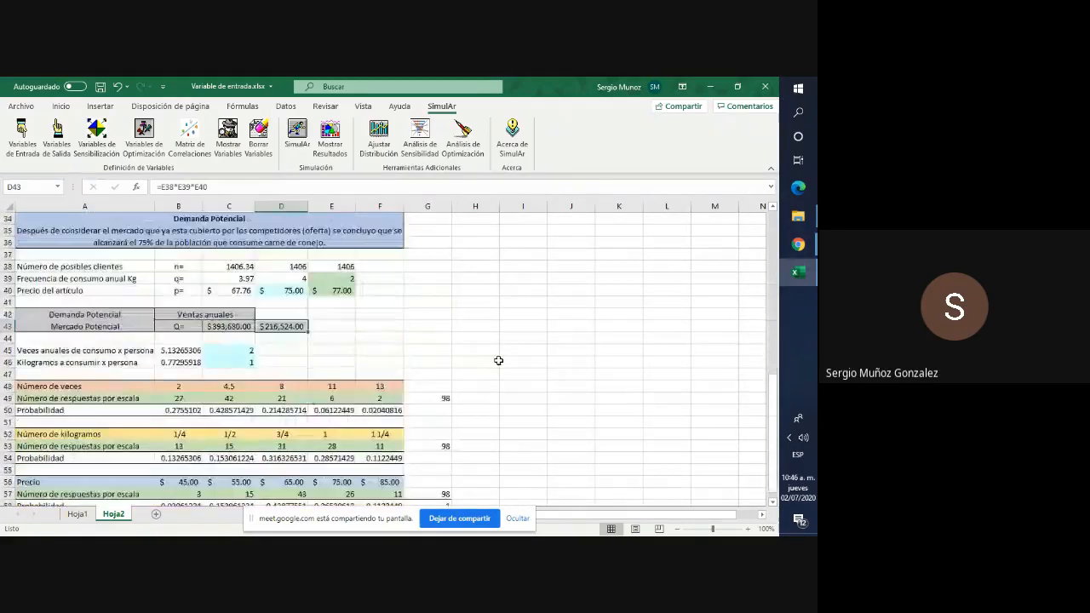
{"action": "scroll", "coordinate": [498, 361], "scroll_direction": "down", "scroll_amount": 3}
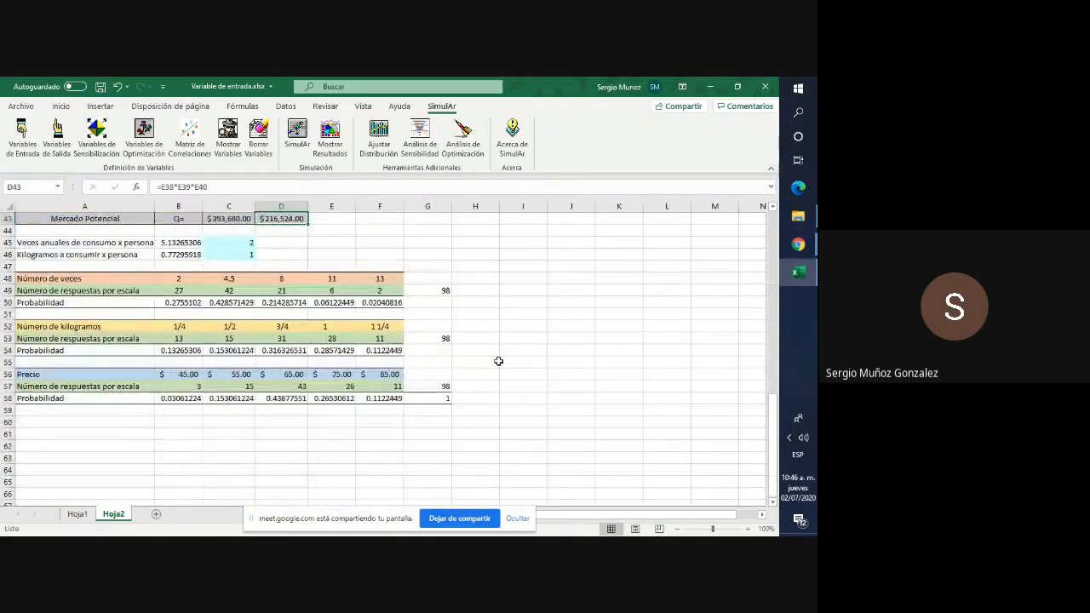
{"action": "scroll", "coordinate": [488, 330], "scroll_direction": "up", "scroll_amount": 5}
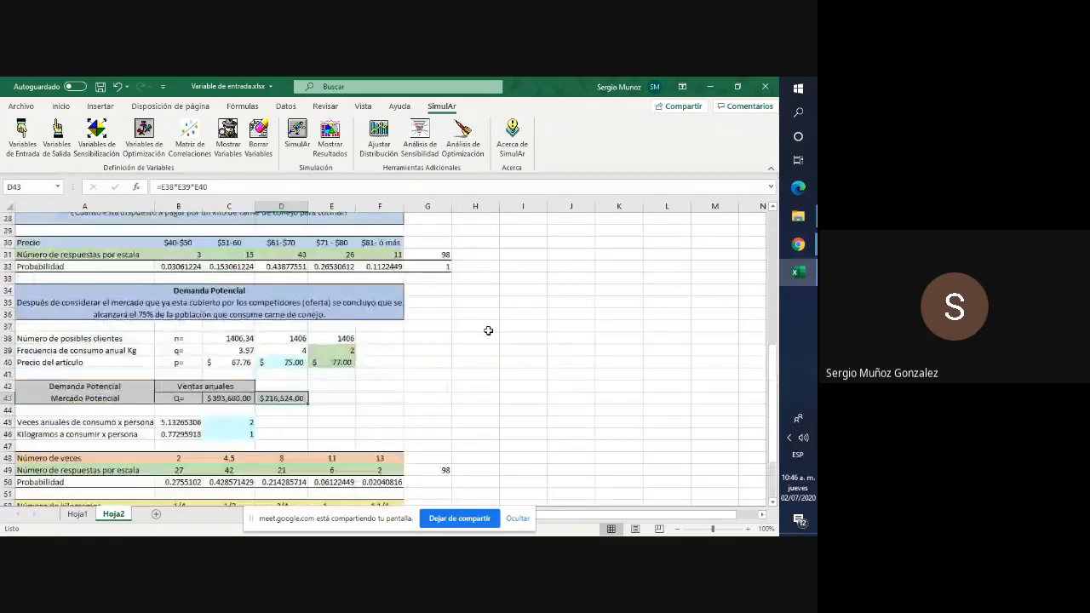
{"action": "scroll", "coordinate": [487, 331], "scroll_direction": "up", "scroll_amount": 4}
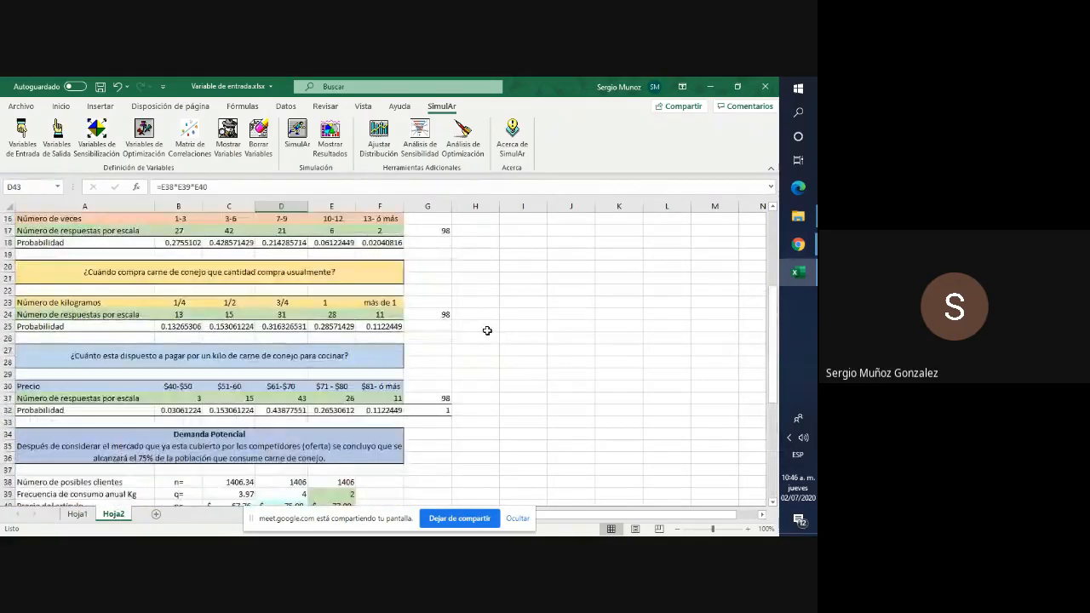
{"action": "scroll", "coordinate": [487, 331], "scroll_direction": "up", "scroll_amount": 5}
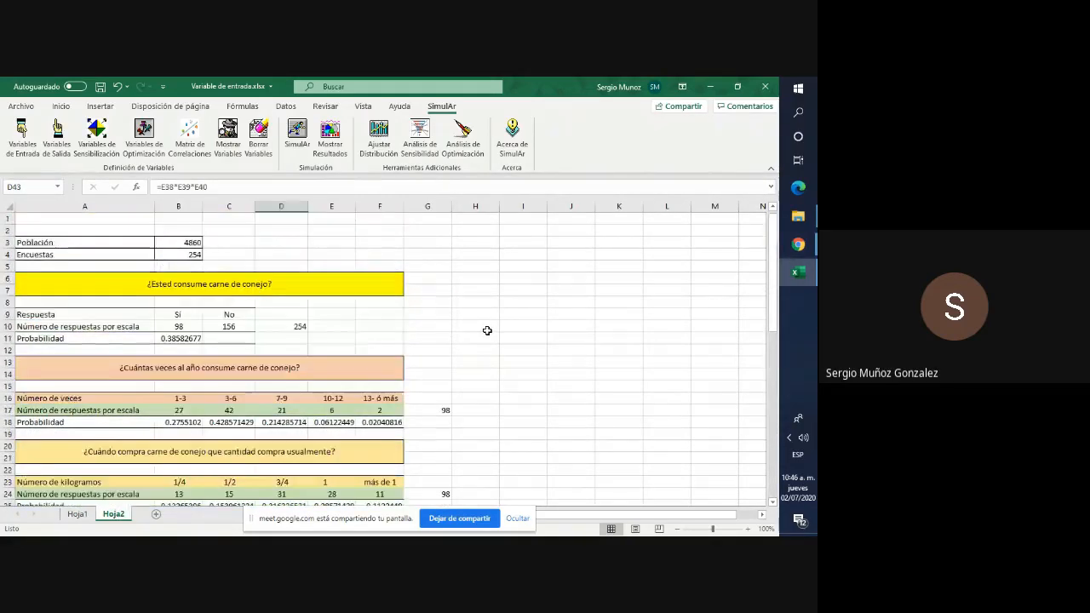
{"action": "scroll", "coordinate": [487, 331], "scroll_direction": "down", "scroll_amount": 1}
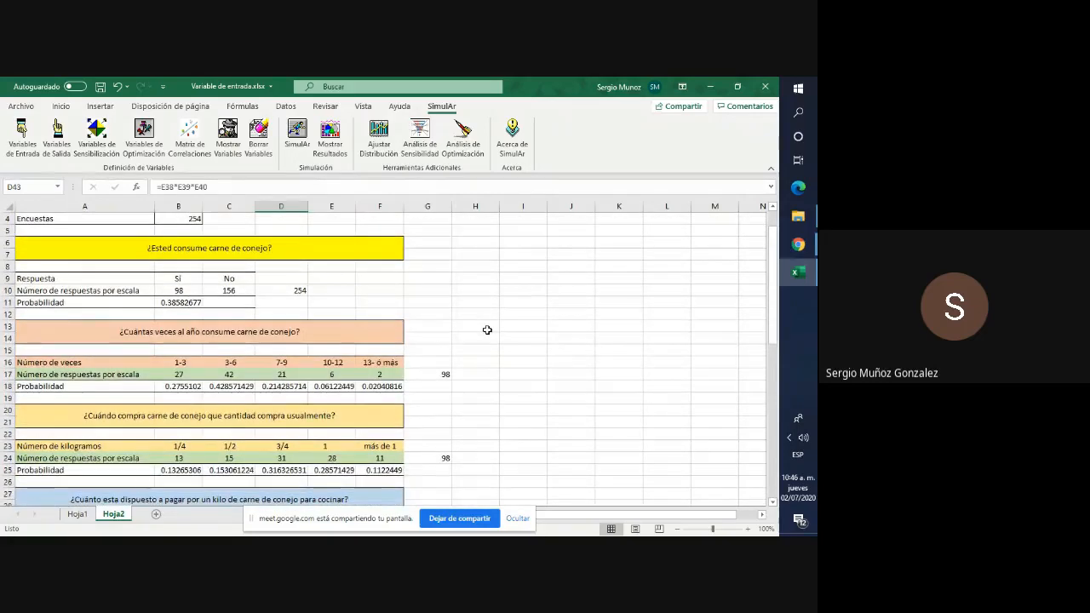
{"action": "scroll", "coordinate": [487, 330], "scroll_direction": "down", "scroll_amount": 4}
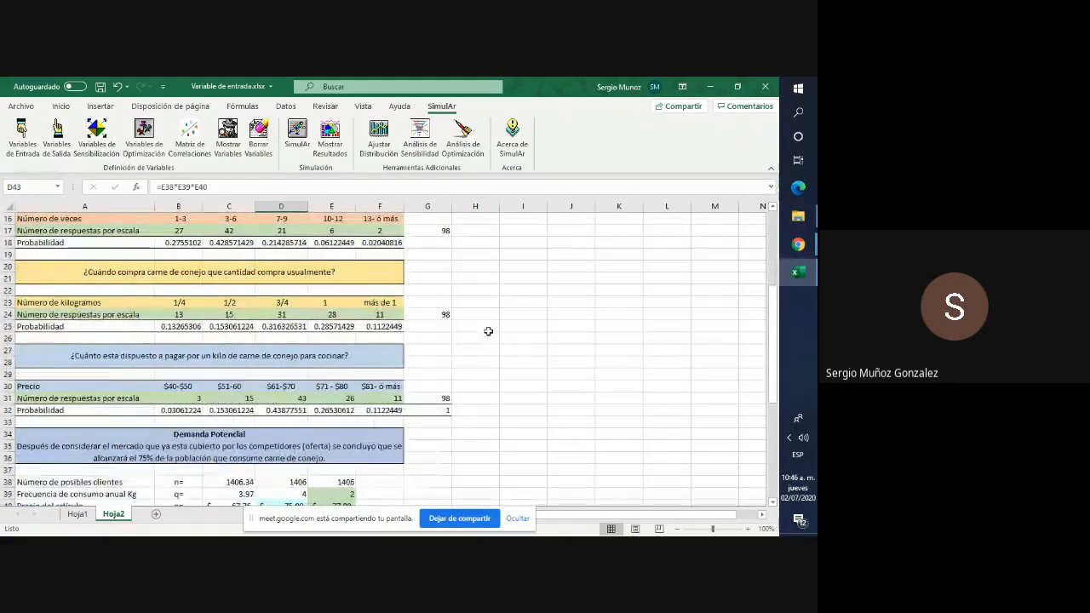
{"action": "scroll", "coordinate": [488, 331], "scroll_direction": "down", "scroll_amount": 1}
{"action": "scroll", "coordinate": [488, 332], "scroll_direction": "down", "scroll_amount": 2}
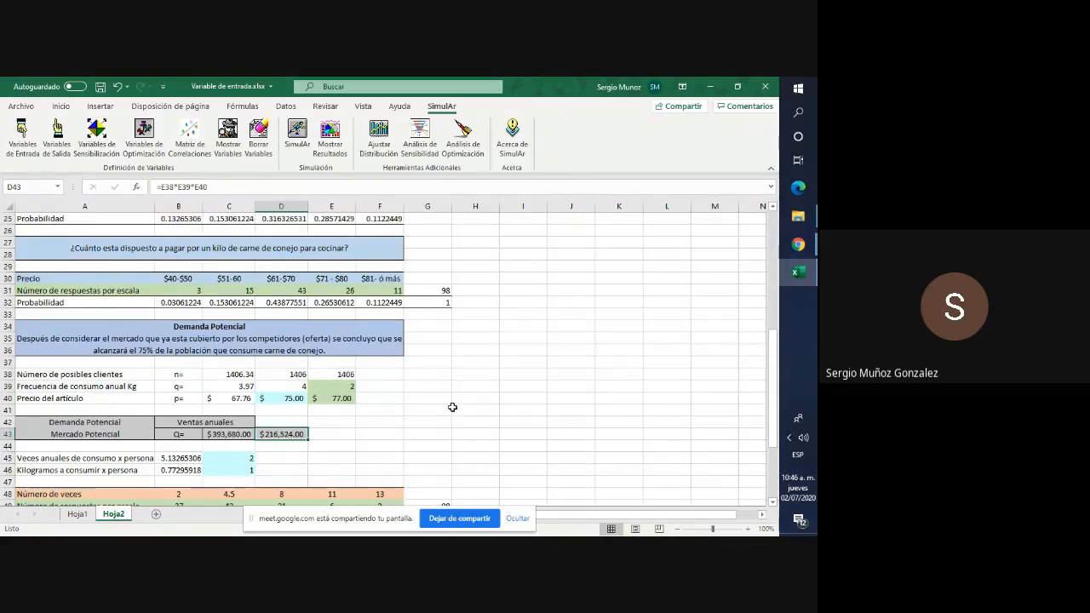
{"action": "scroll", "coordinate": [452, 407], "scroll_direction": "up", "scroll_amount": 2}
{"action": "scroll", "coordinate": [452, 407], "scroll_direction": "up", "scroll_amount": 2}
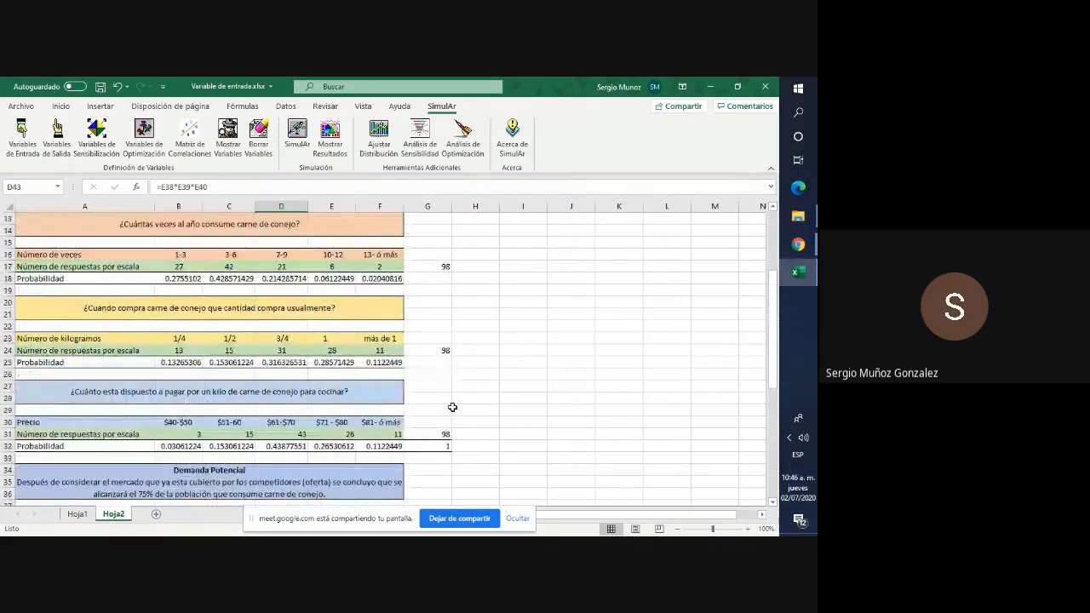
{"action": "scroll", "coordinate": [452, 407], "scroll_direction": "down", "scroll_amount": 6}
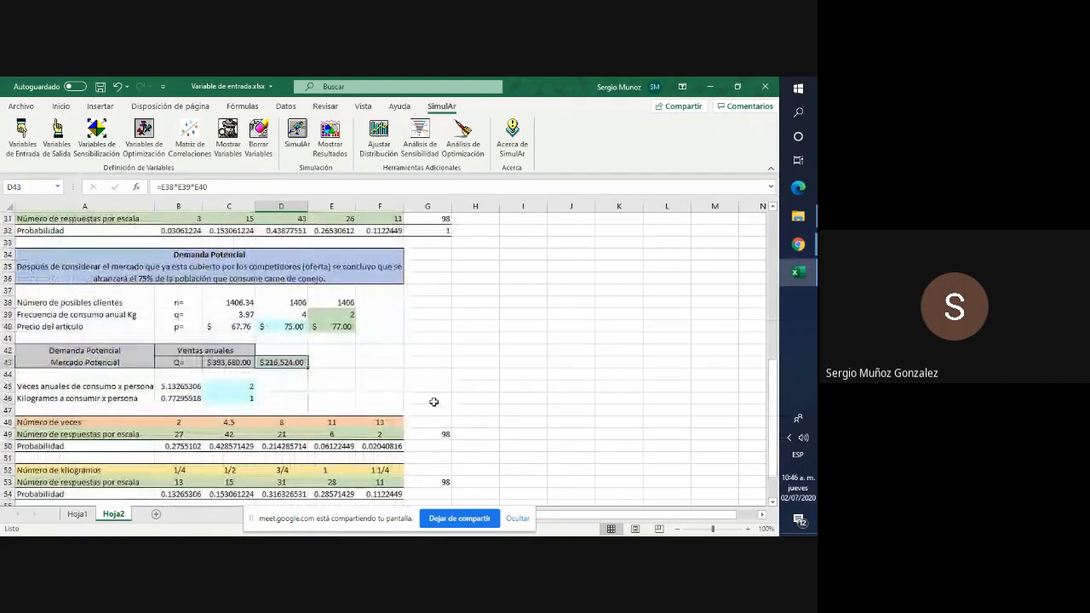
{"action": "left_click", "coordinate": [141, 361]}
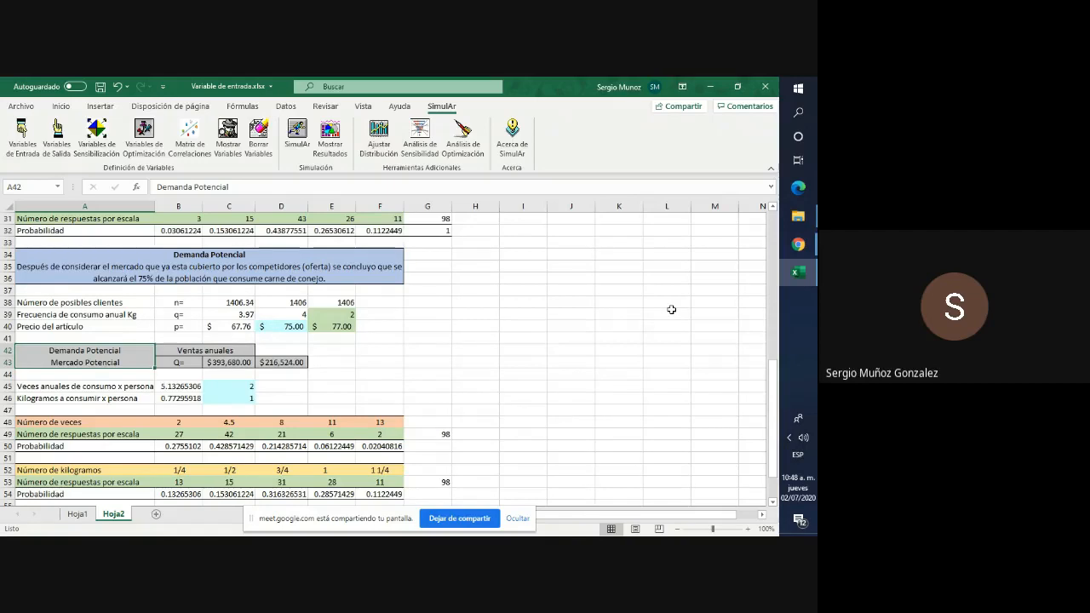
Switch to Chrome and bring up the ongoing Google Meet call.
{"action": "mouse_move", "coordinate": [788, 246]}
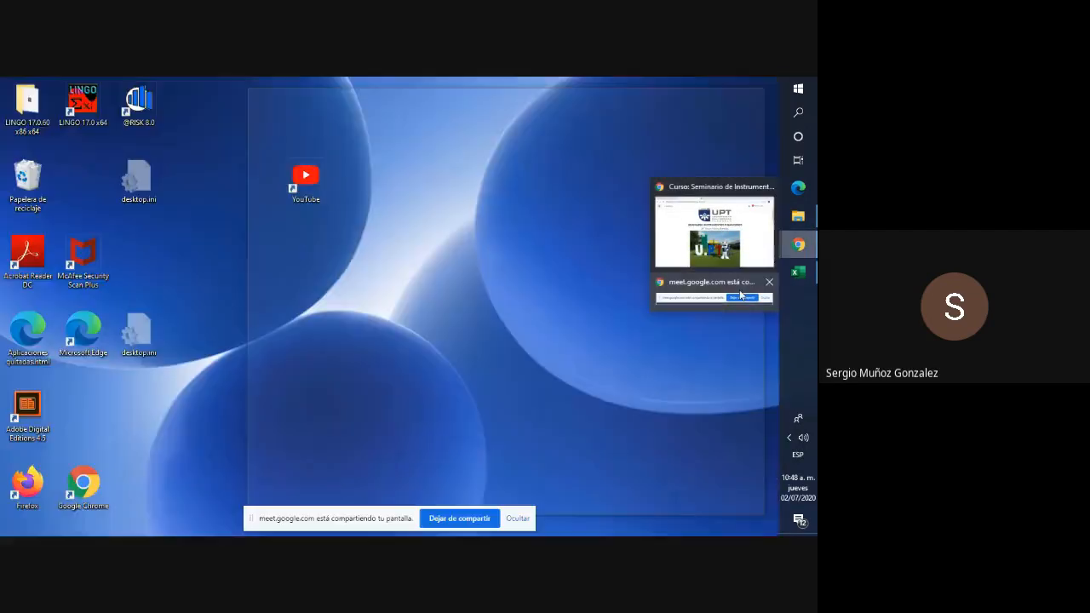
{"action": "left_click", "coordinate": [701, 304]}
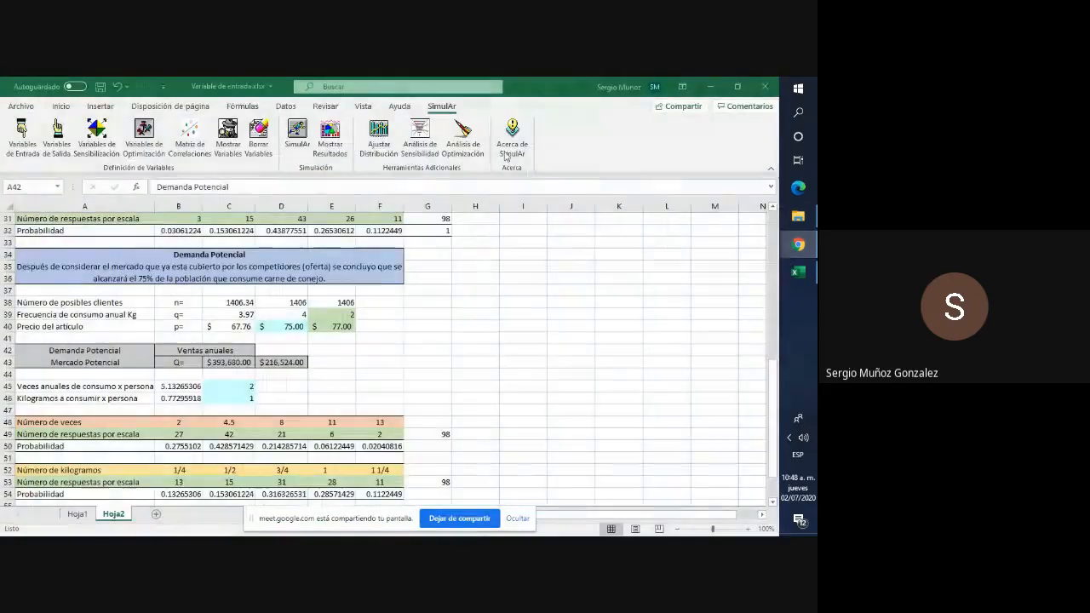
{"action": "mouse_move", "coordinate": [800, 250]}
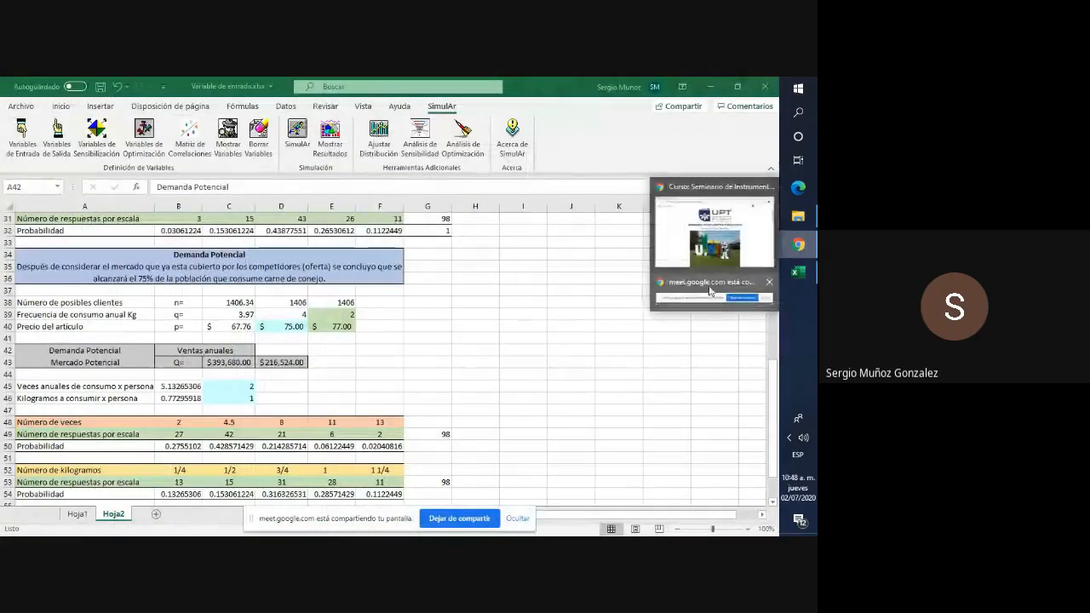
{"action": "left_click", "coordinate": [720, 249]}
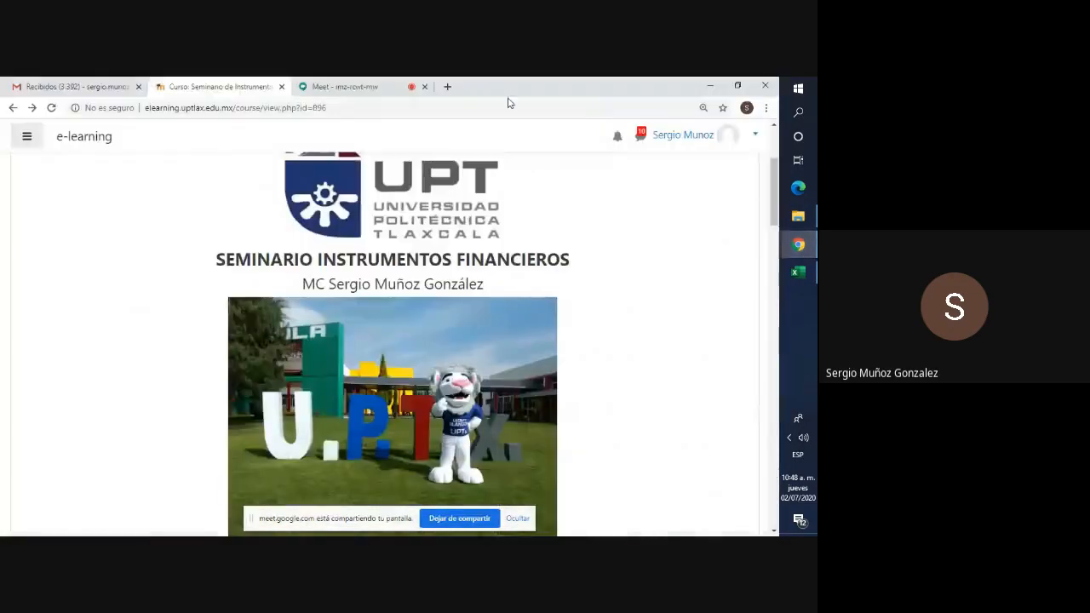
{"action": "left_click", "coordinate": [353, 87]}
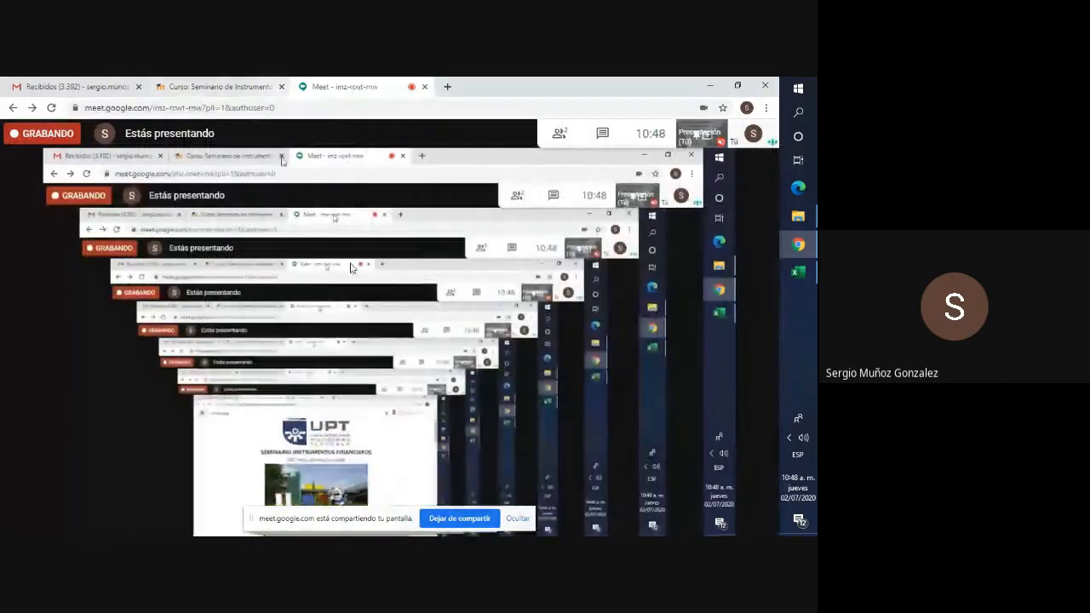
Pin your own tile from the meeting's participant list and request to stop the meeting recording.
{"action": "left_click", "coordinate": [561, 133]}
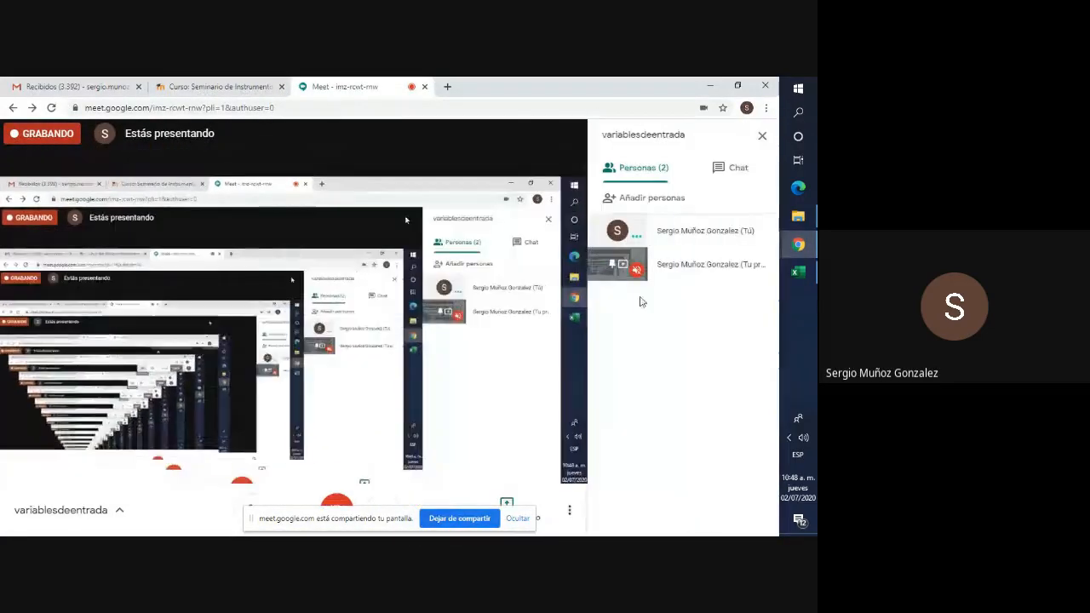
{"action": "left_click", "coordinate": [618, 237]}
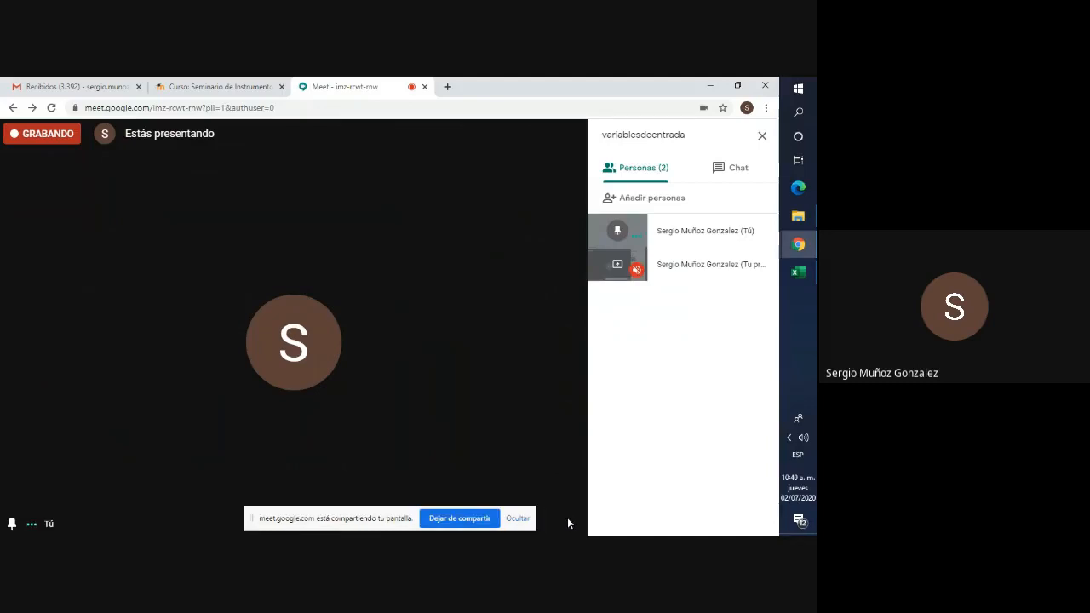
{"action": "left_click", "coordinate": [568, 510]}
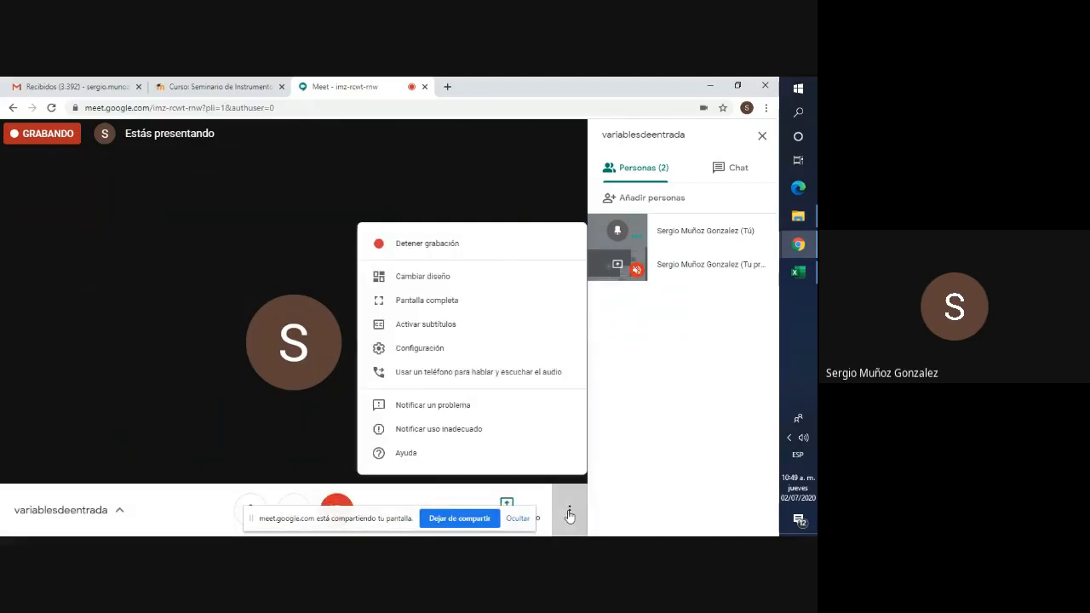
{"action": "left_click", "coordinate": [453, 253]}
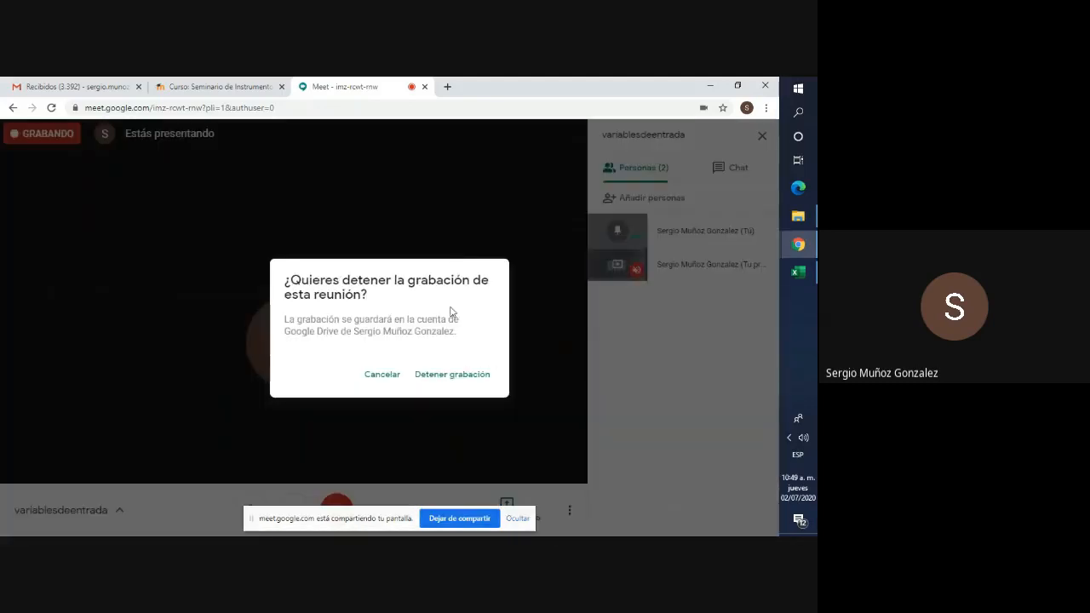